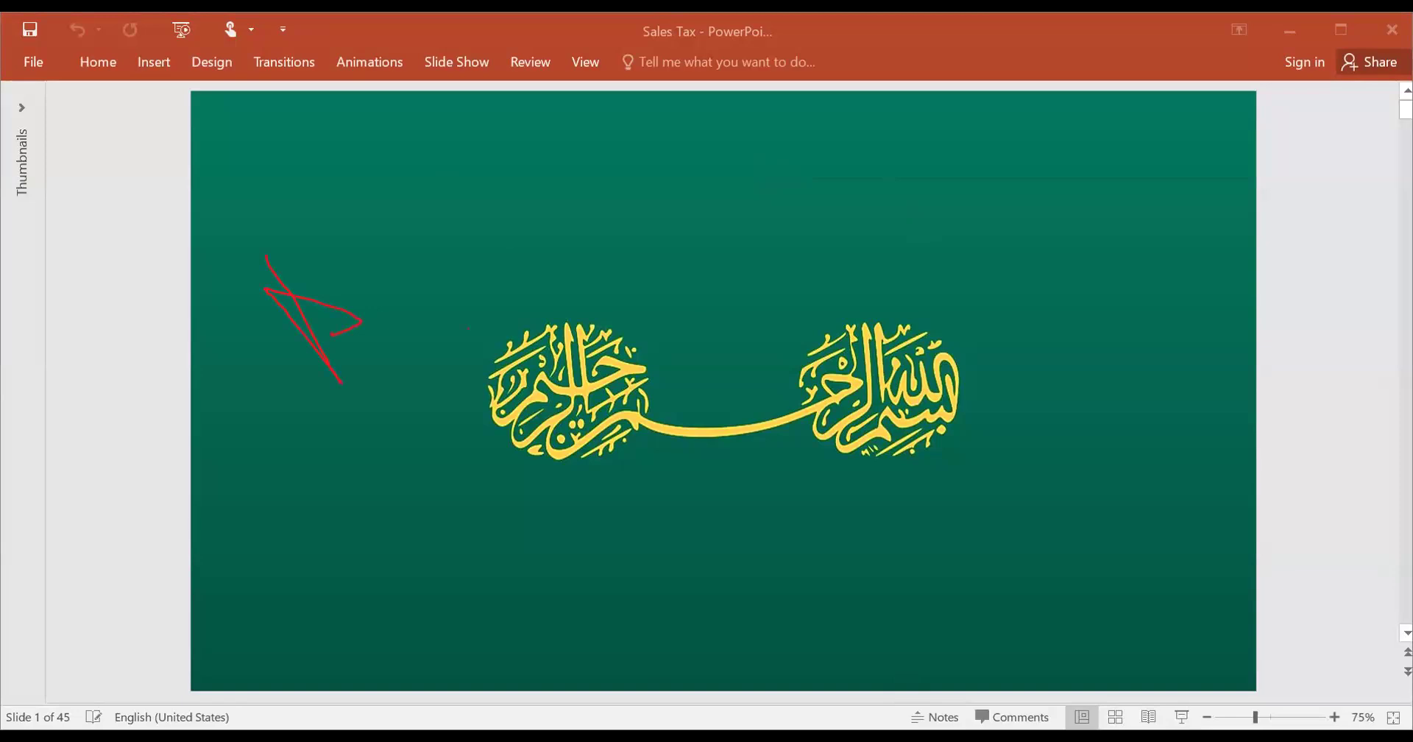
- Erase all pen ink on slide 1 with the E shortcut
{"action": "key", "text": "e"}
- Draw a red freehand mark beside the calligraphy, then undo it to leave the slide clean
{"action": "left_click_drag", "start_coordinate": [346, 308], "coordinate": [400, 355]}
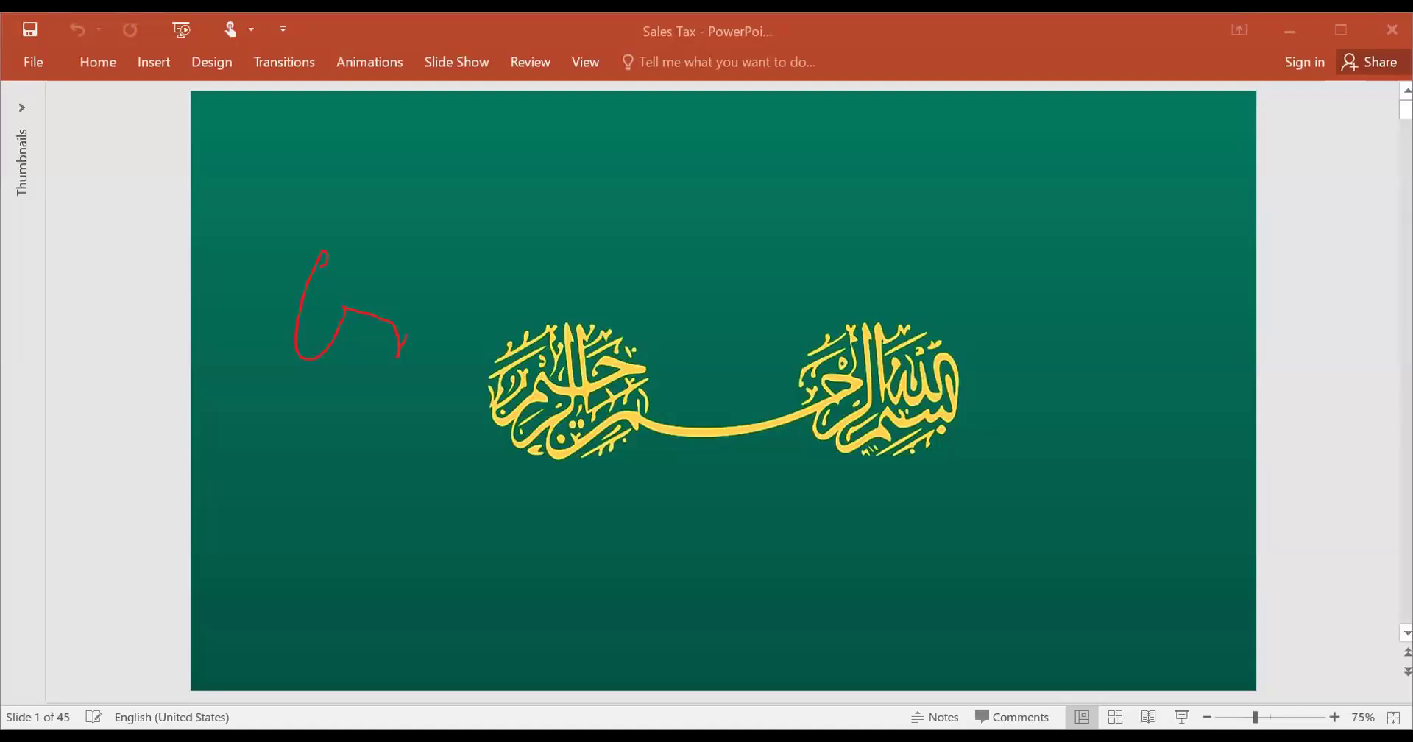
{"action": "key", "text": "ctrl+z"}
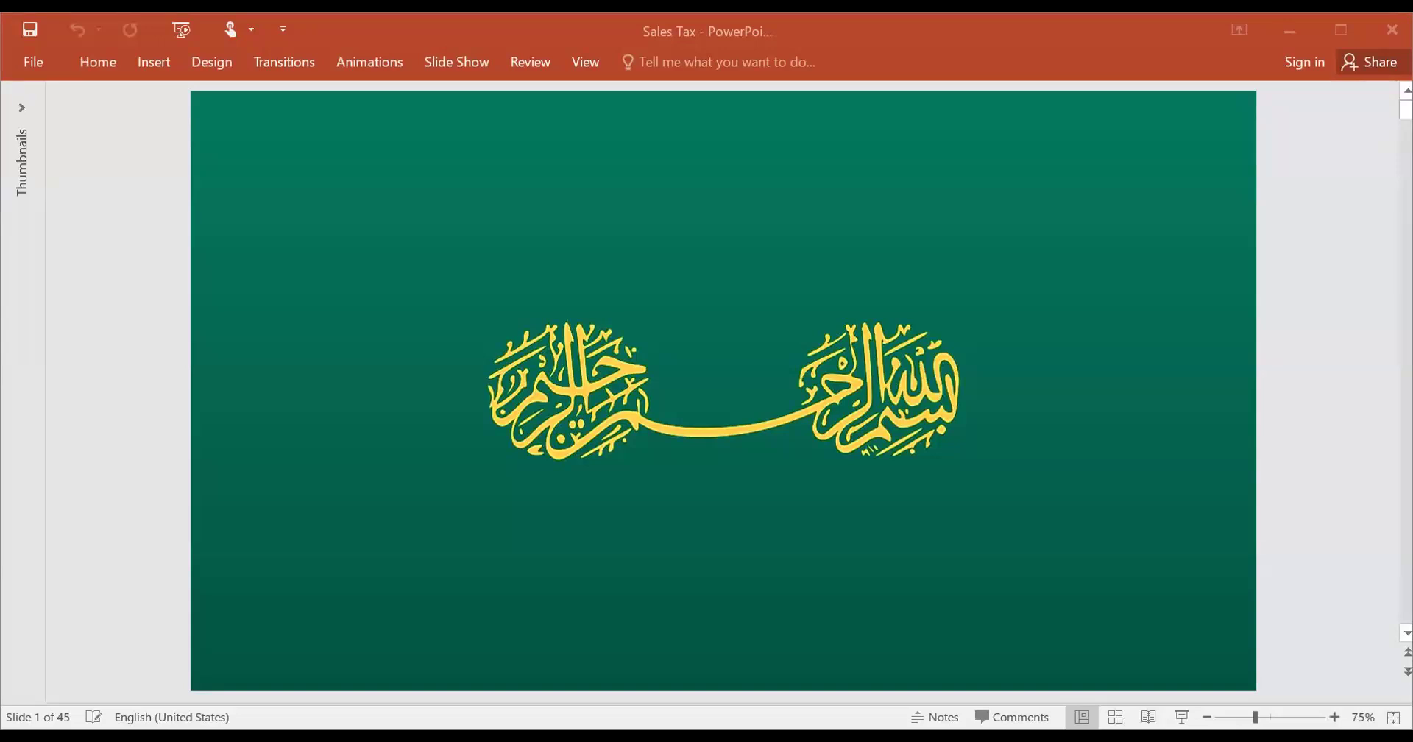
- Bring the PowerPoint window forward and start the slide show with F5
{"action": "left_click", "coordinate": [84, 641]}
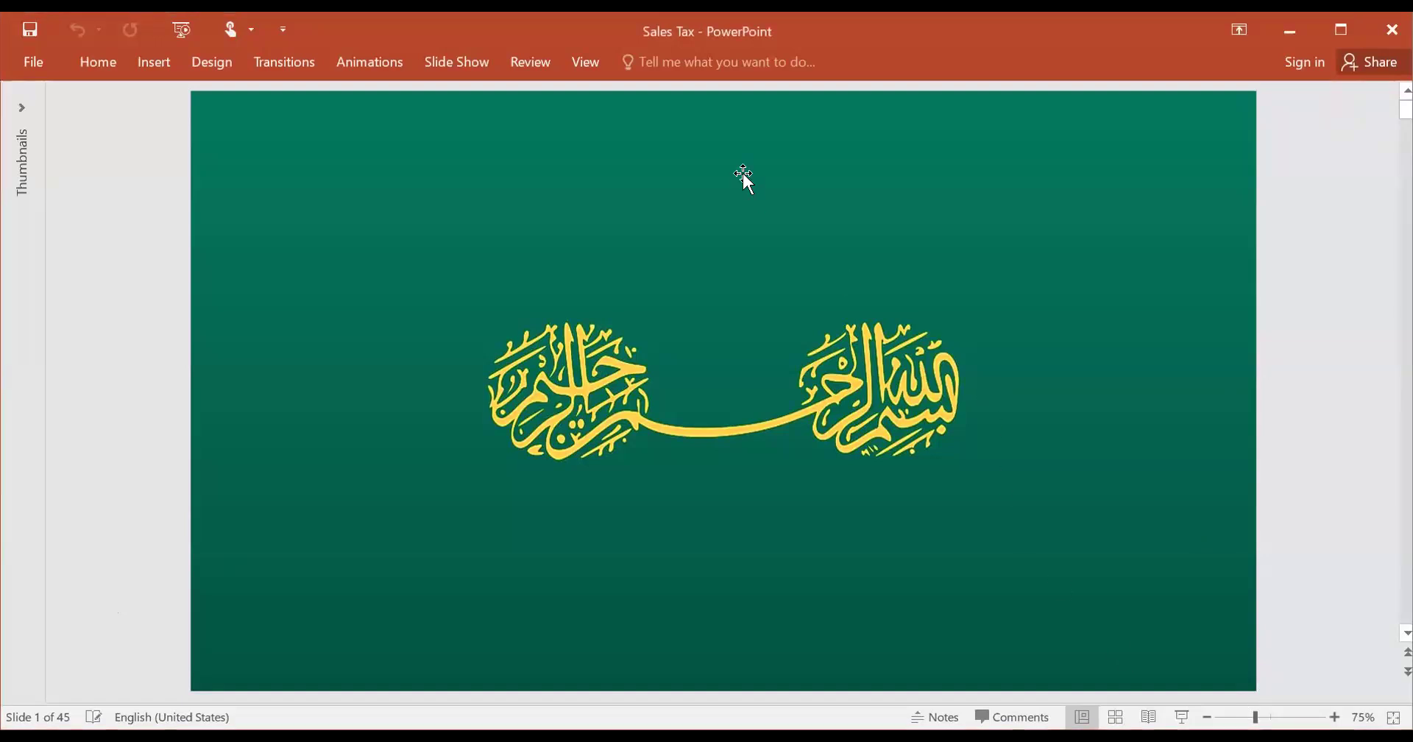
{"action": "key", "text": "F5"}
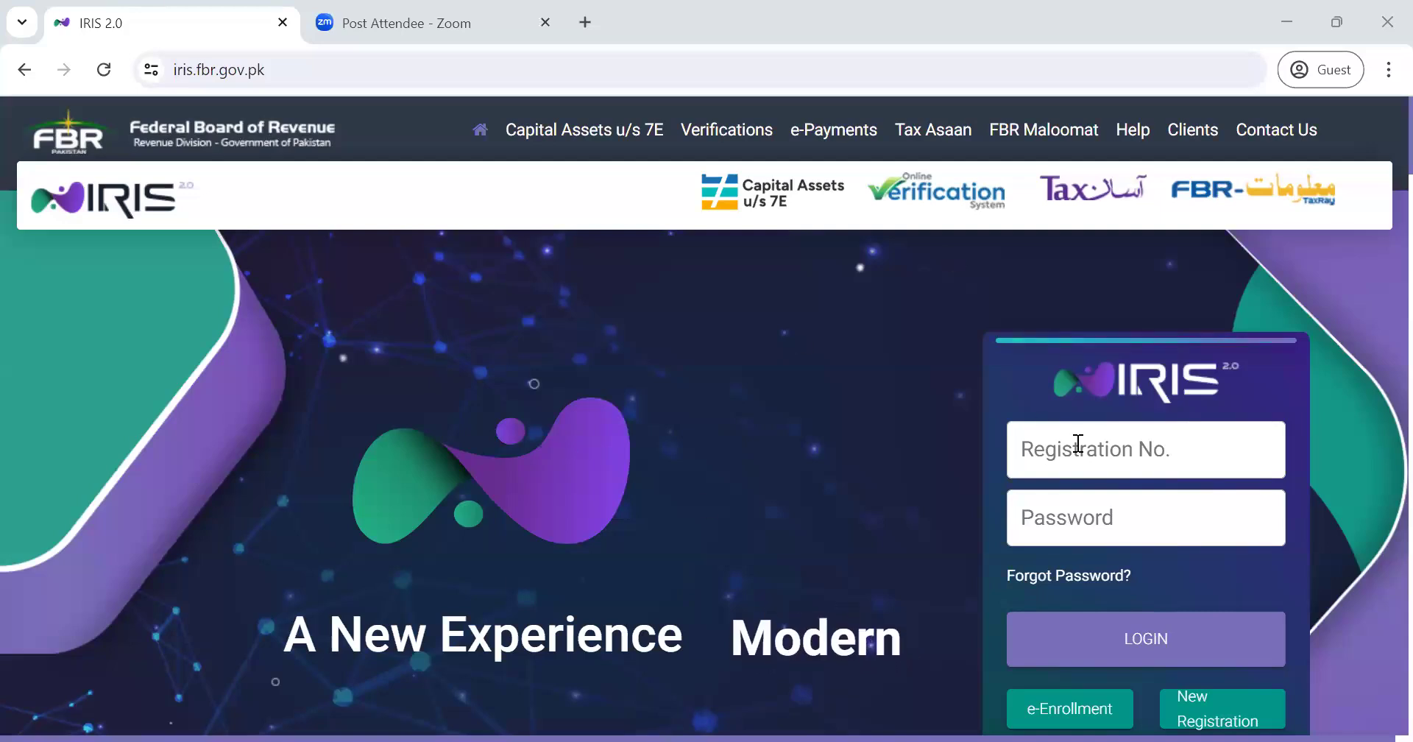
- Enter the registration number and account password, then log in to IRIS
{"action": "left_click", "coordinate": [1153, 453]}
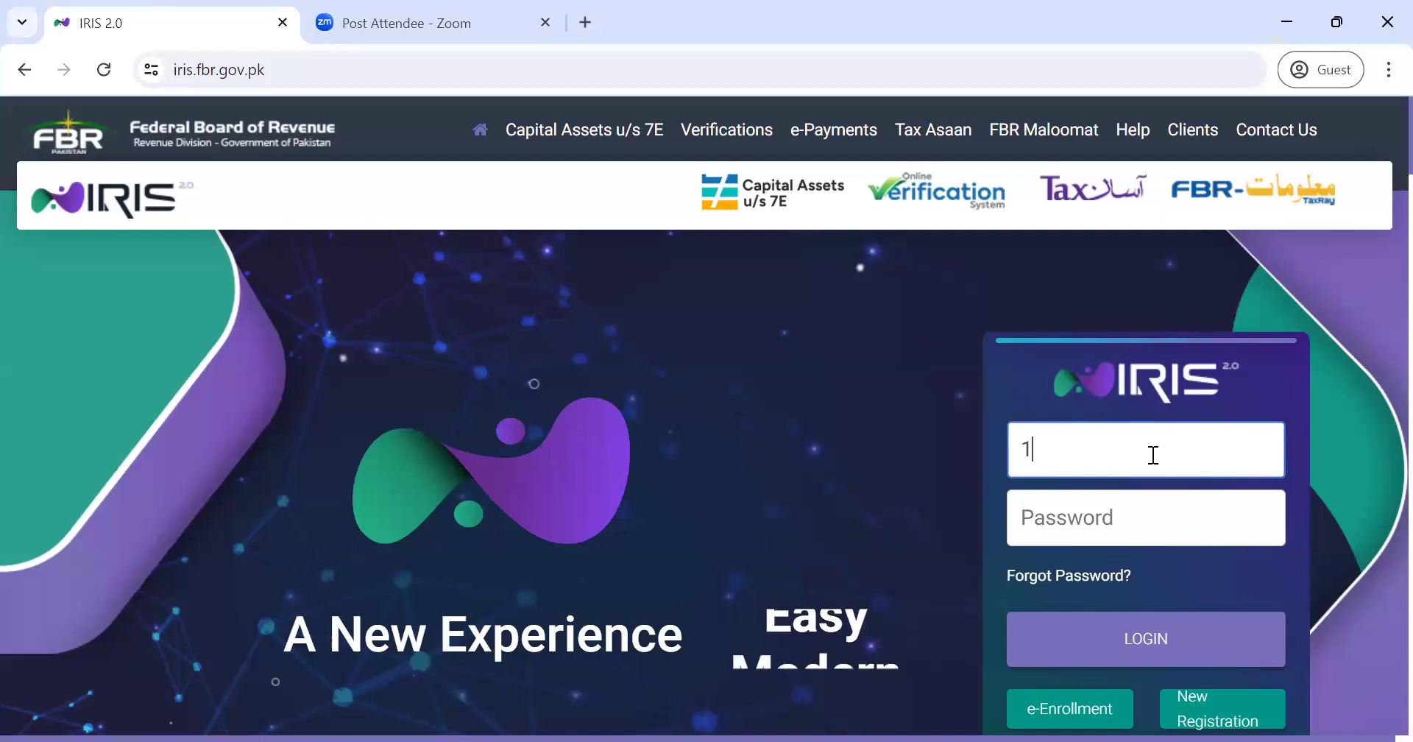
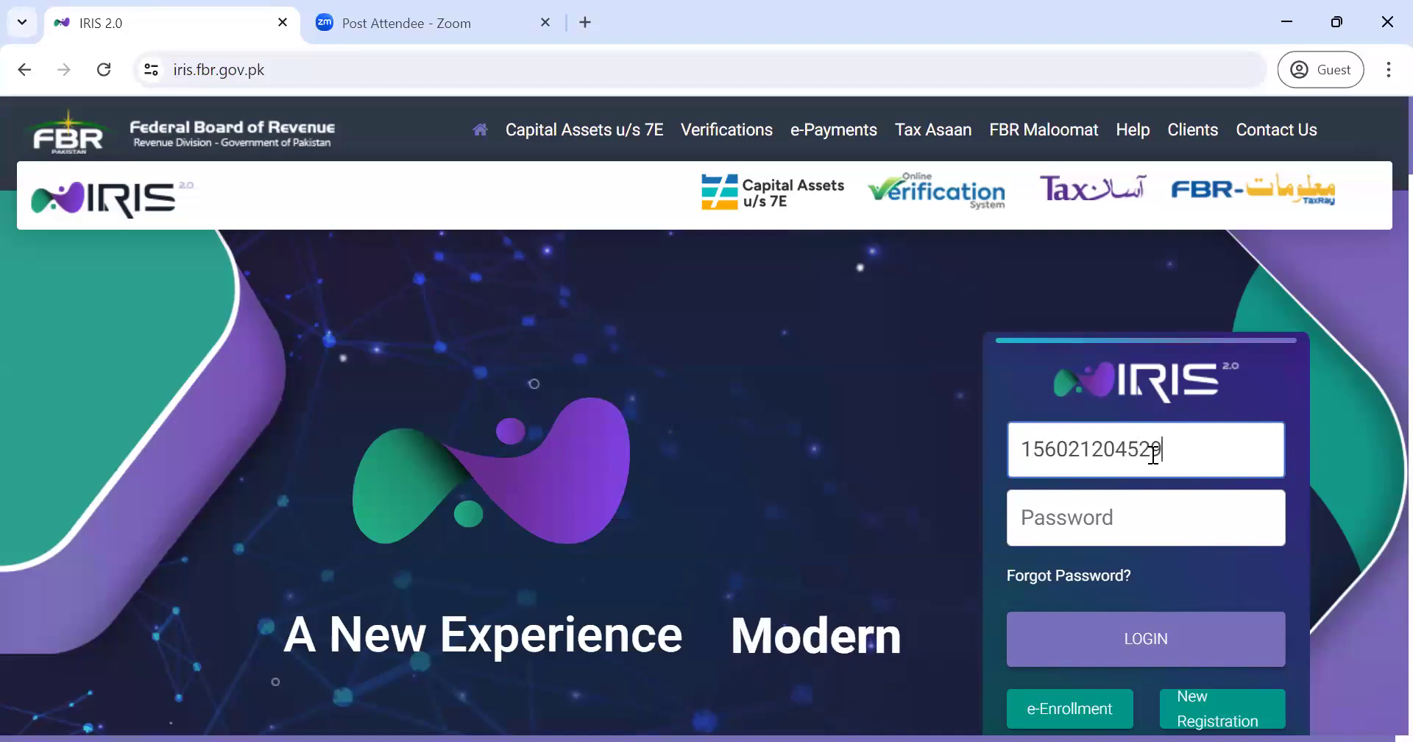
{"action": "left_click", "coordinate": [1134, 518]}
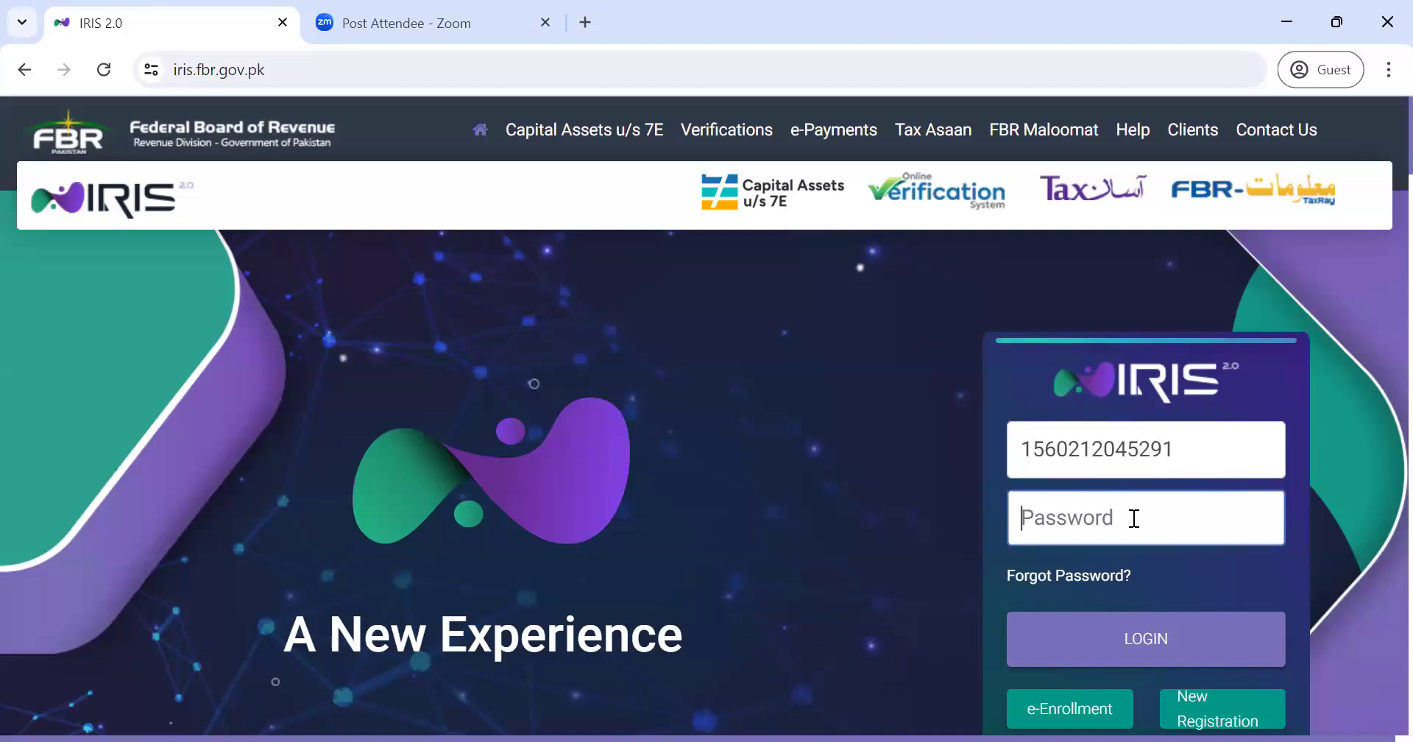
{"action": "type", "text": "••••"}
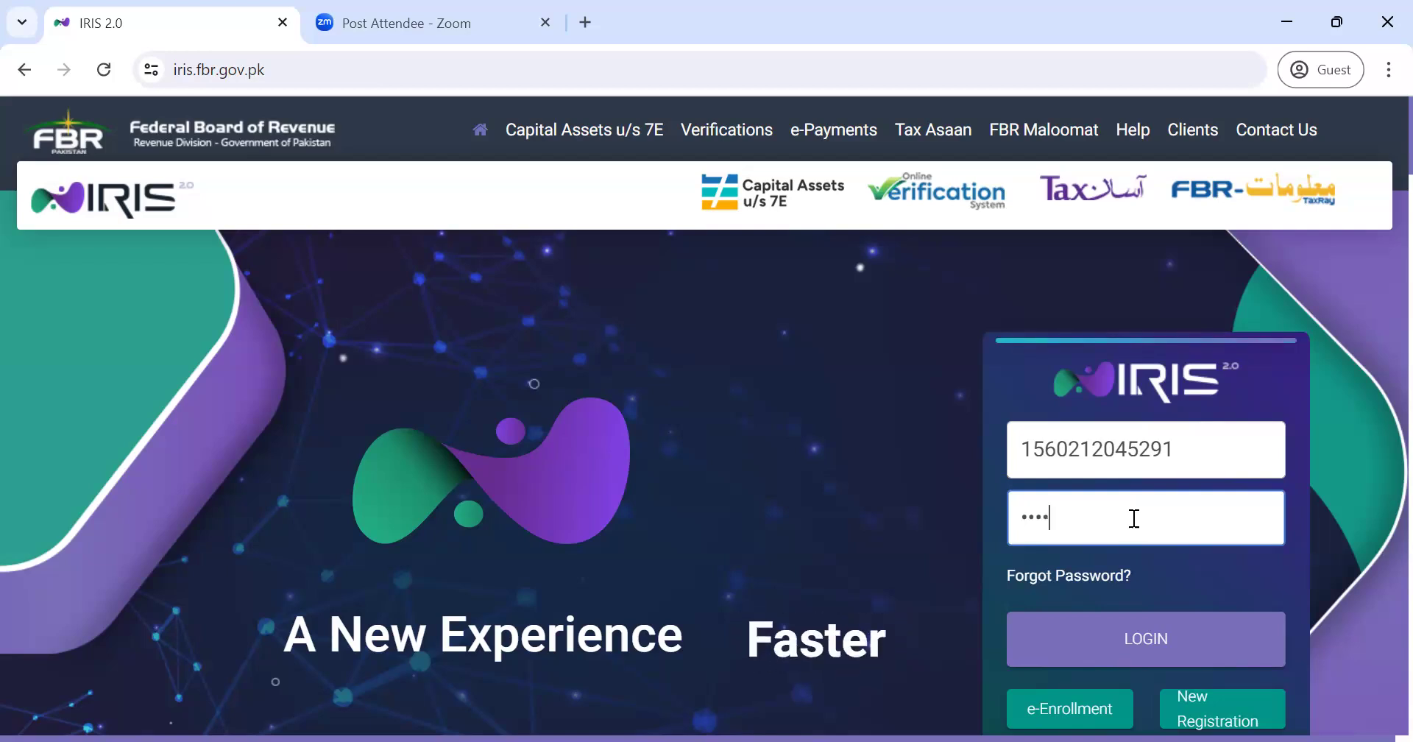
{"action": "type", "text": "•••••"}
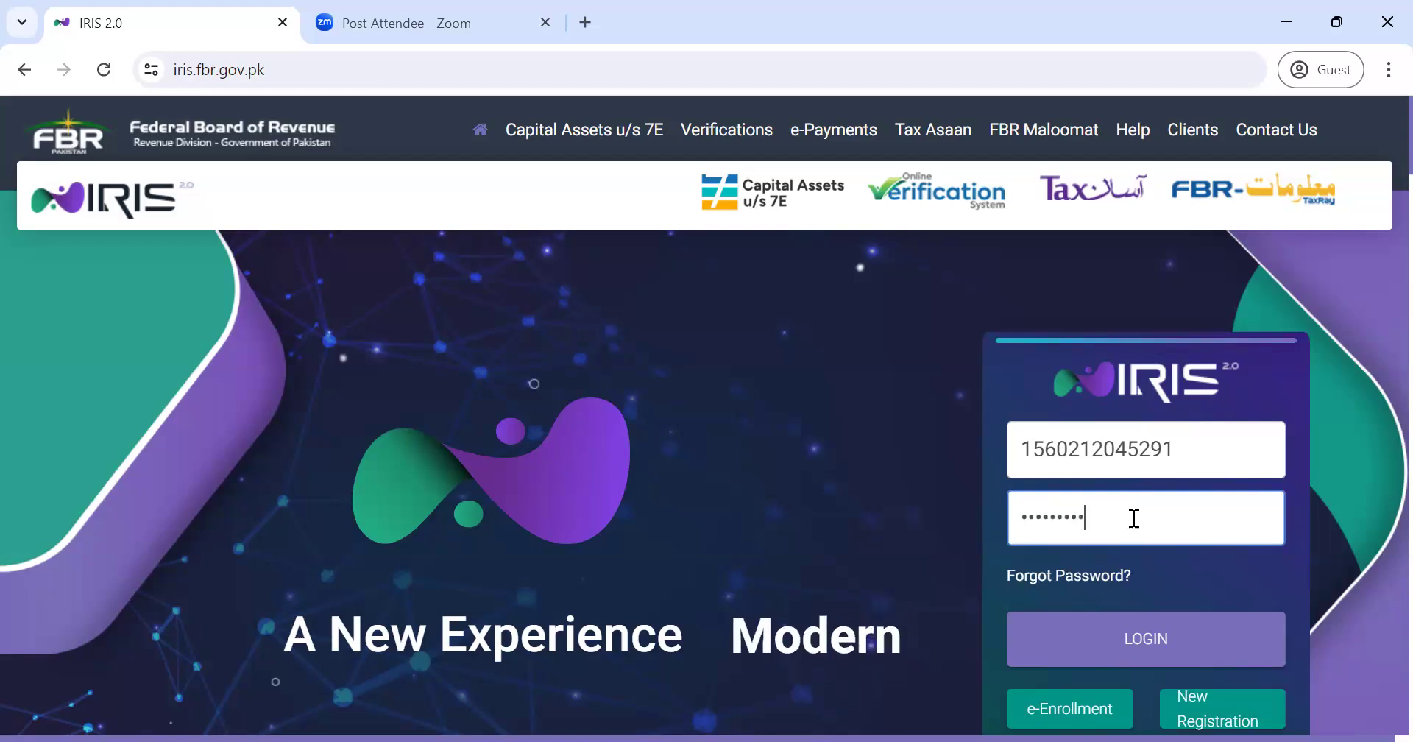
{"action": "type", "text": "•"}
{"action": "left_click", "coordinate": [1126, 648]}
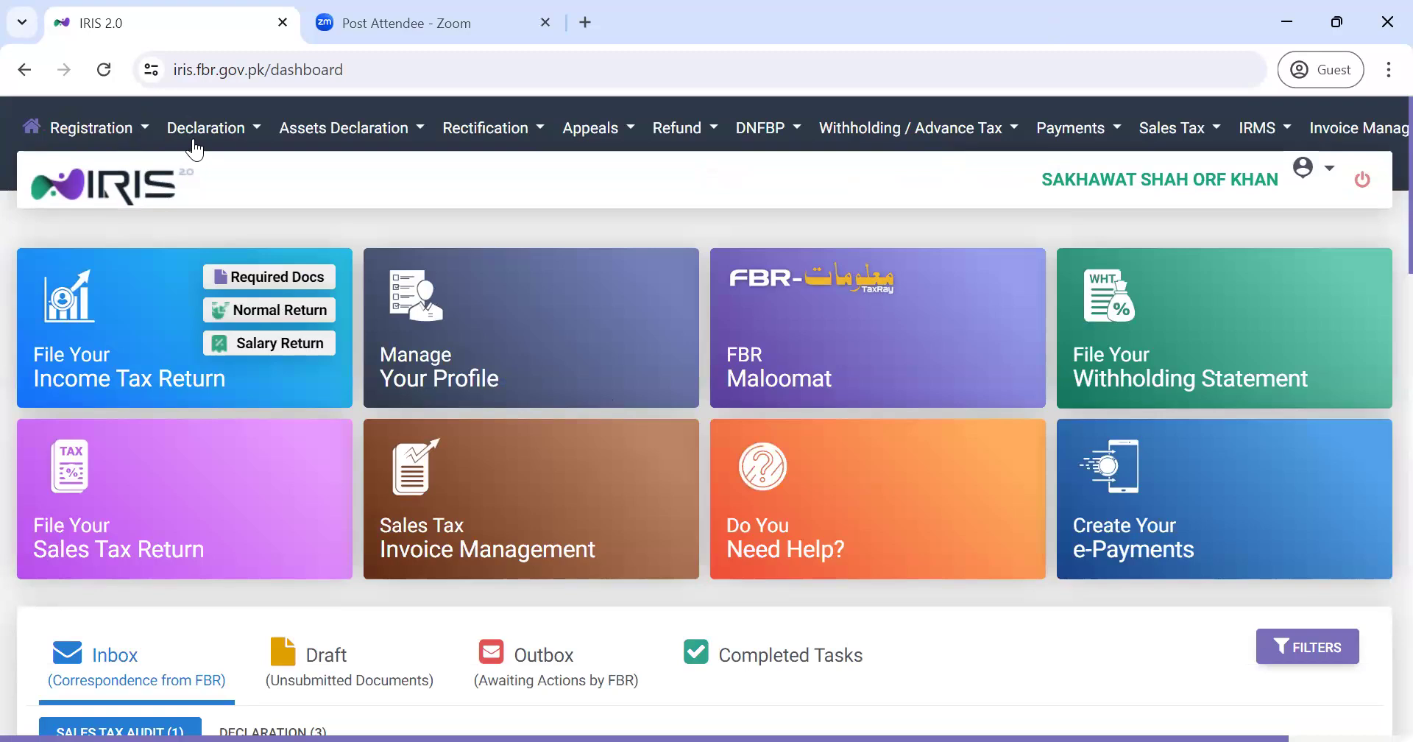
- Under Declaration, list original Returns / Statements and choose the voluntary 26(1) sales tax return
{"action": "left_click", "coordinate": [193, 140]}
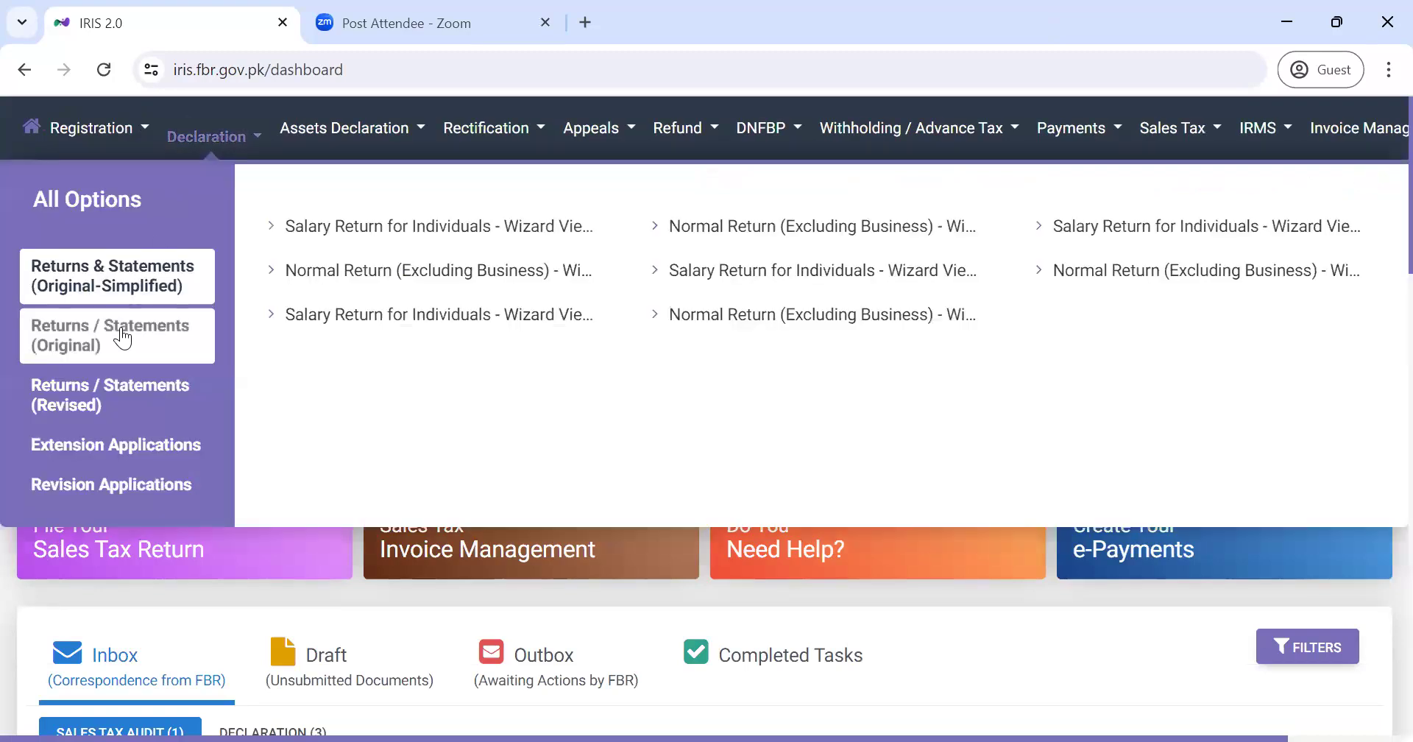
{"action": "left_click", "coordinate": [122, 337]}
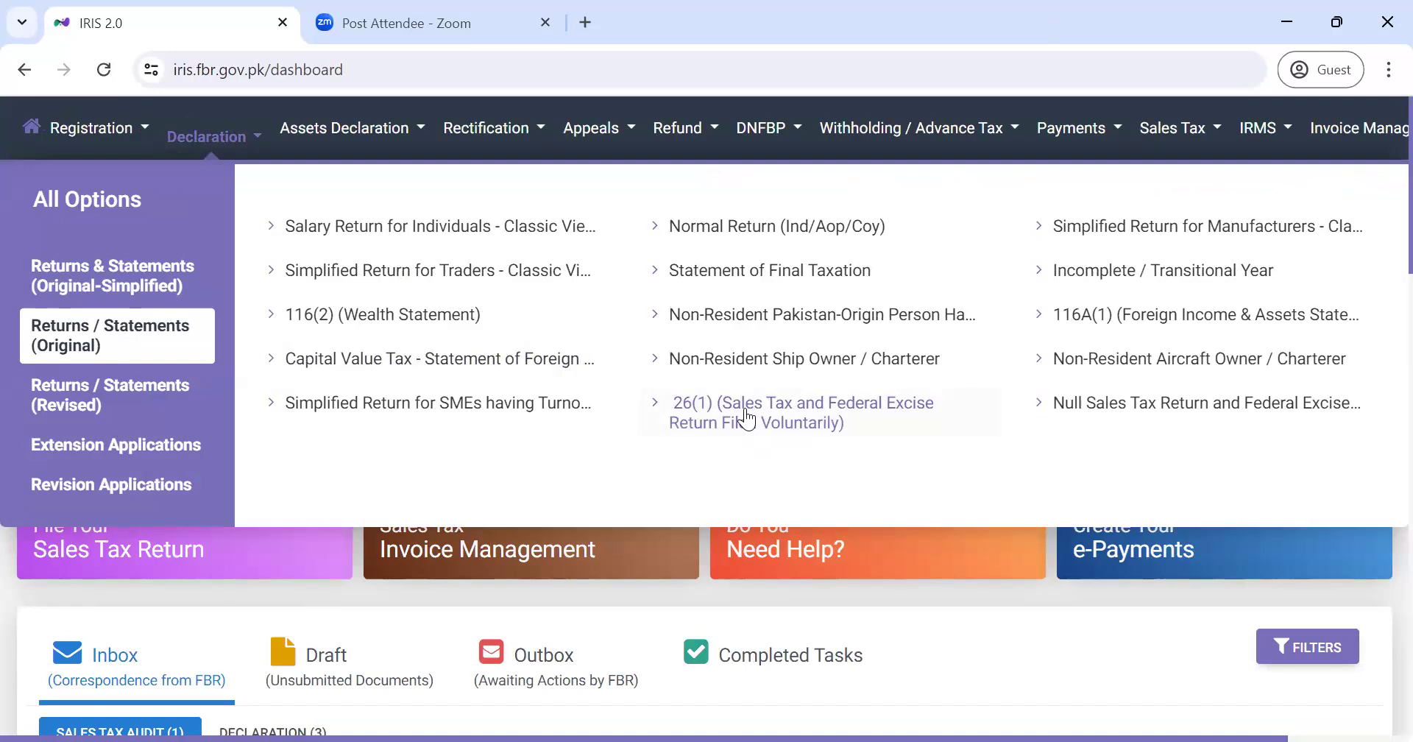
{"action": "left_click", "coordinate": [811, 417]}
- Enter tax year 2024, pick the 01-Apr-2024 - 30-Apr-2024 period, and continue
{"action": "type", "text": "2024"}
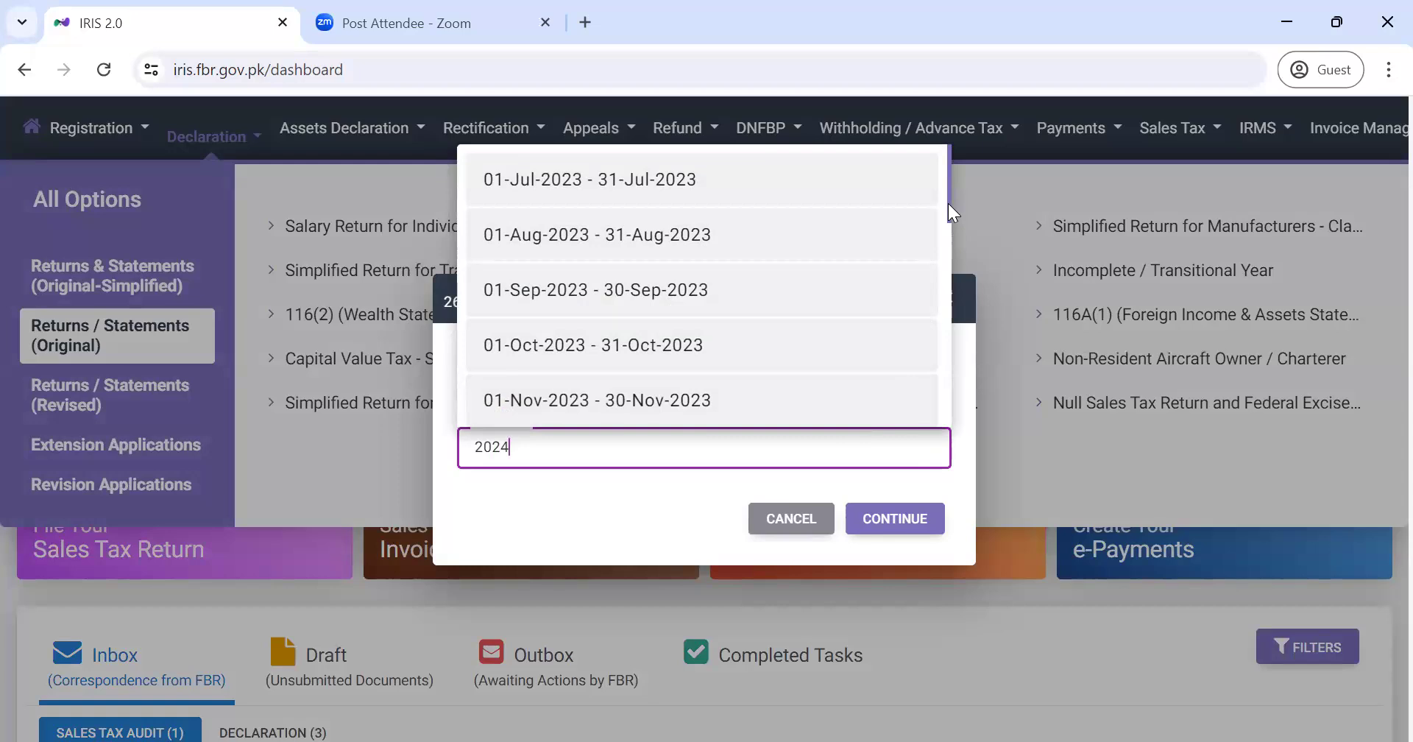
{"action": "left_click_drag", "start_coordinate": [948, 203], "coordinate": [946, 346]}
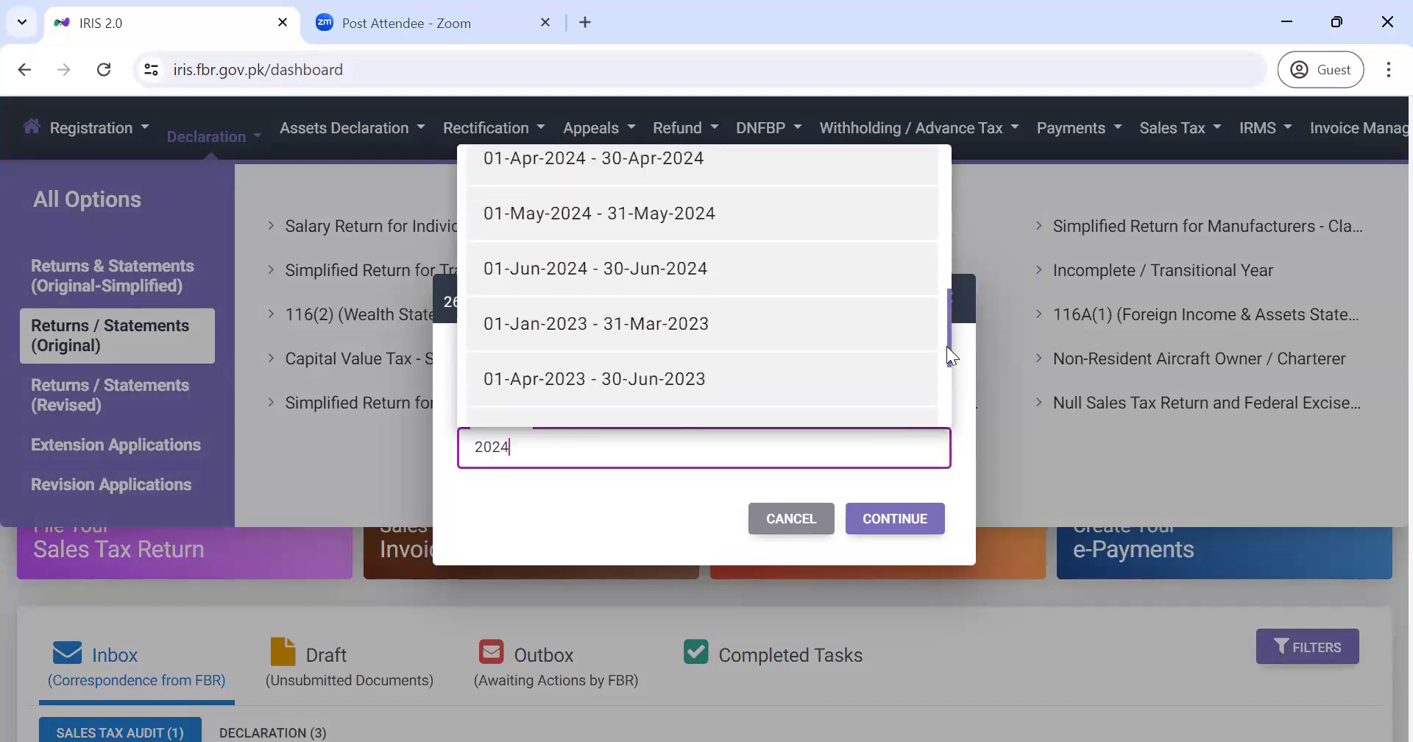
{"action": "left_click", "coordinate": [704, 163]}
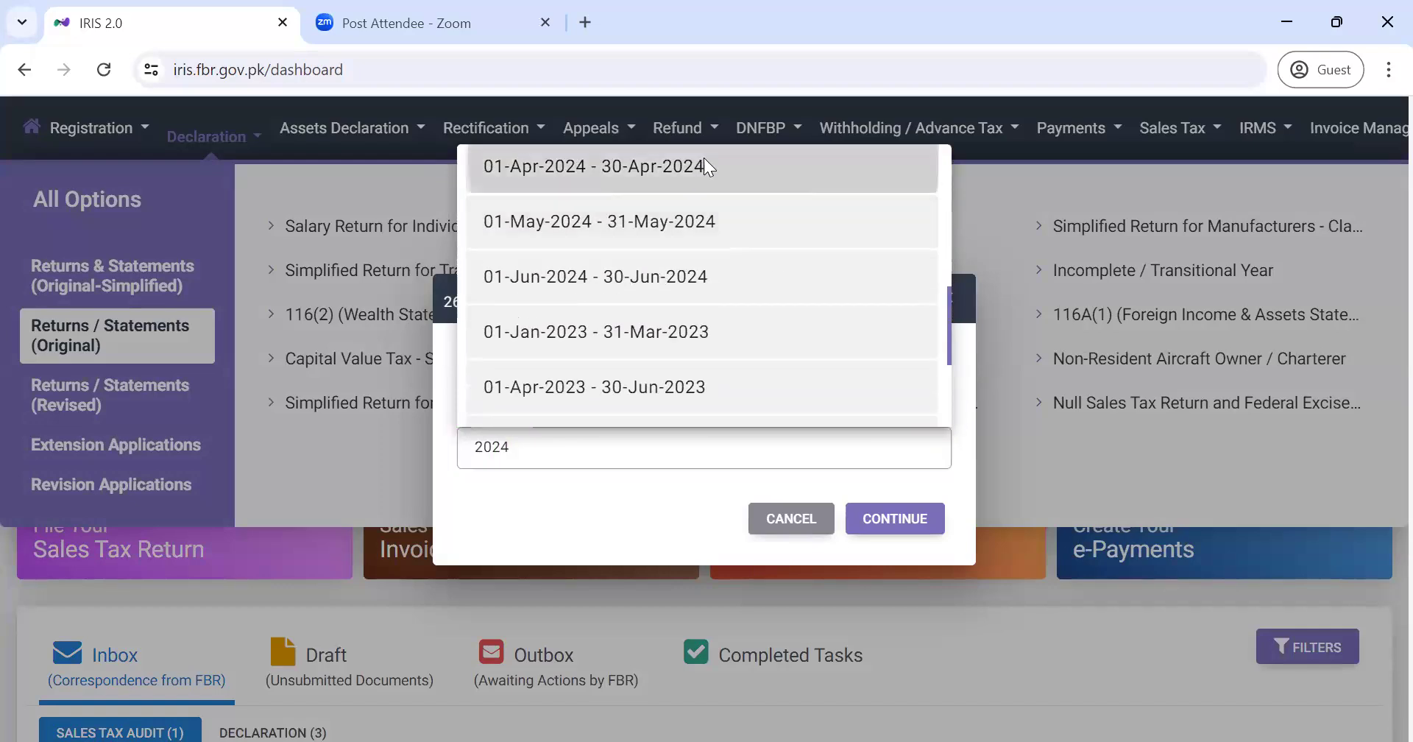
{"action": "left_click", "coordinate": [881, 519]}
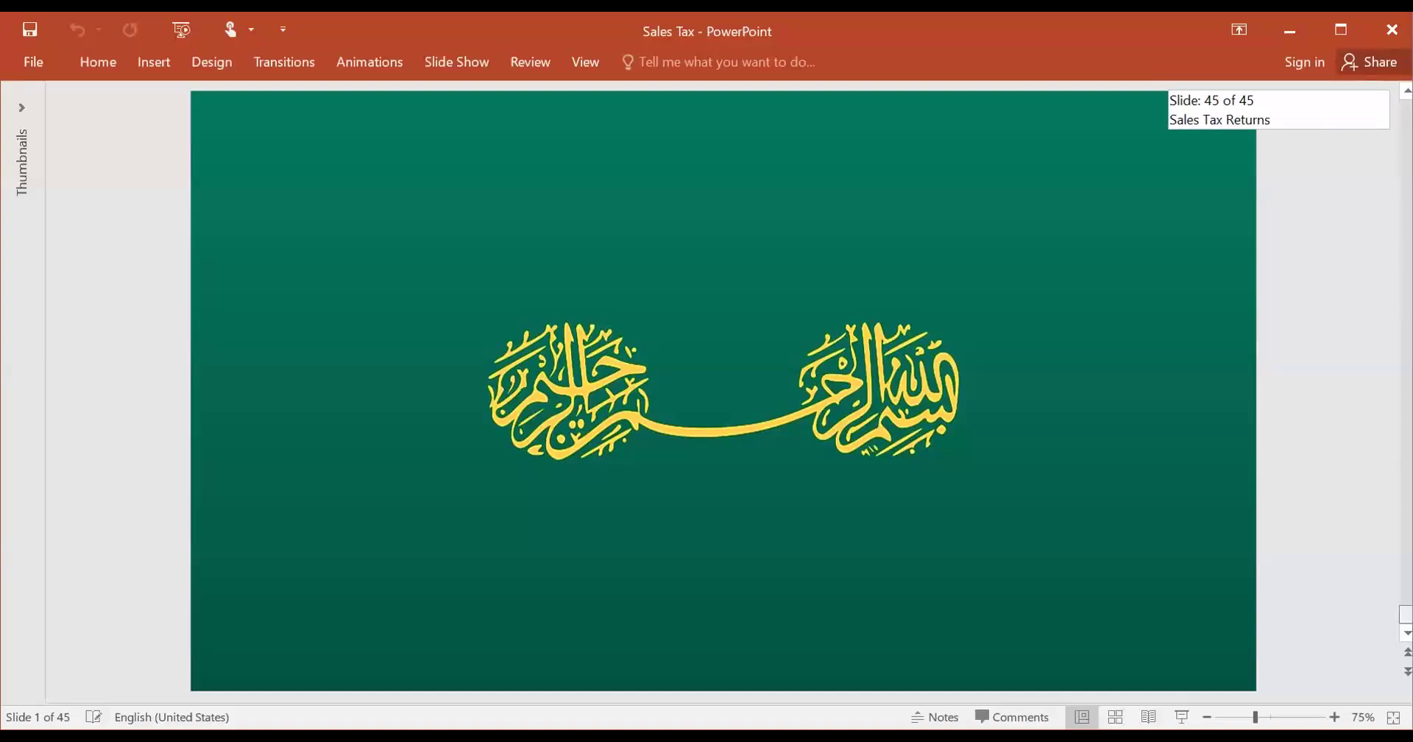
- Jump to slide 45, 'Sales Tax Returns', using the End key
{"action": "key", "text": "End"}
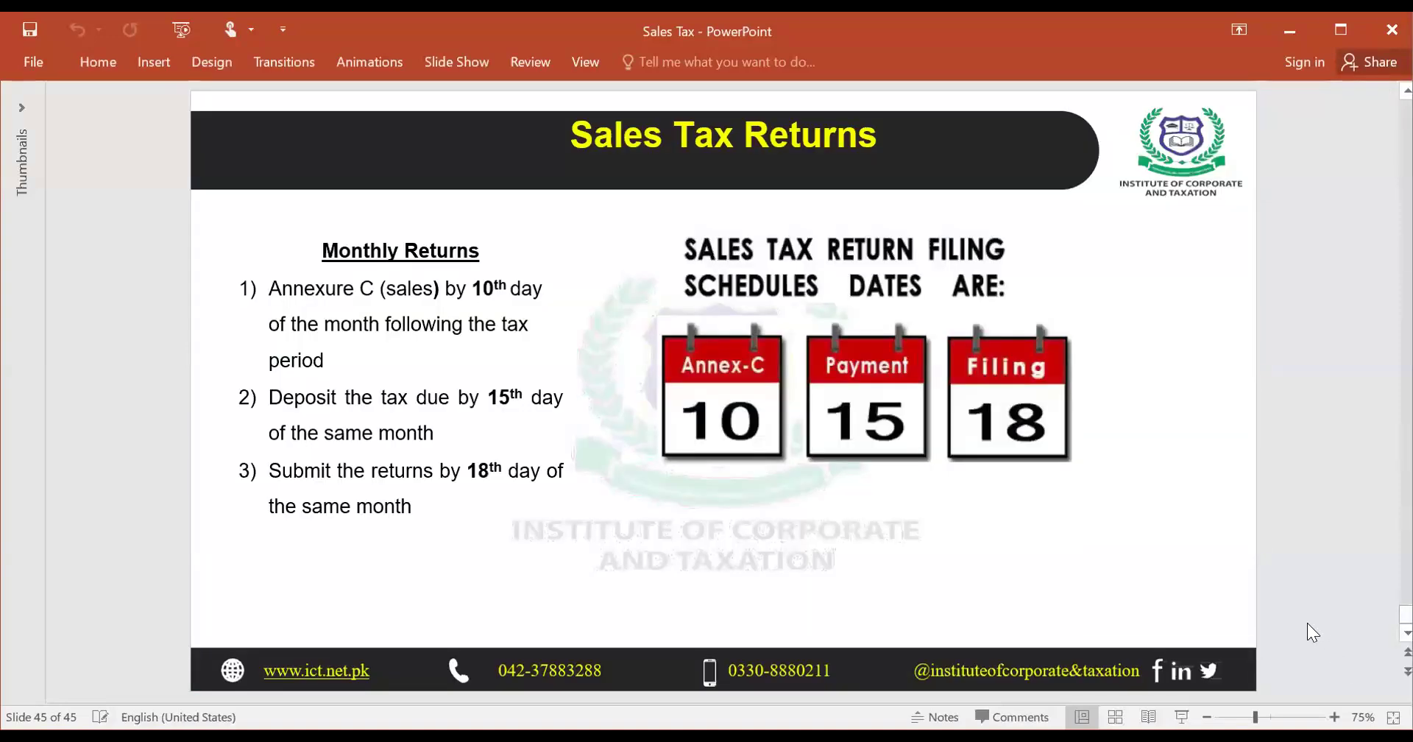
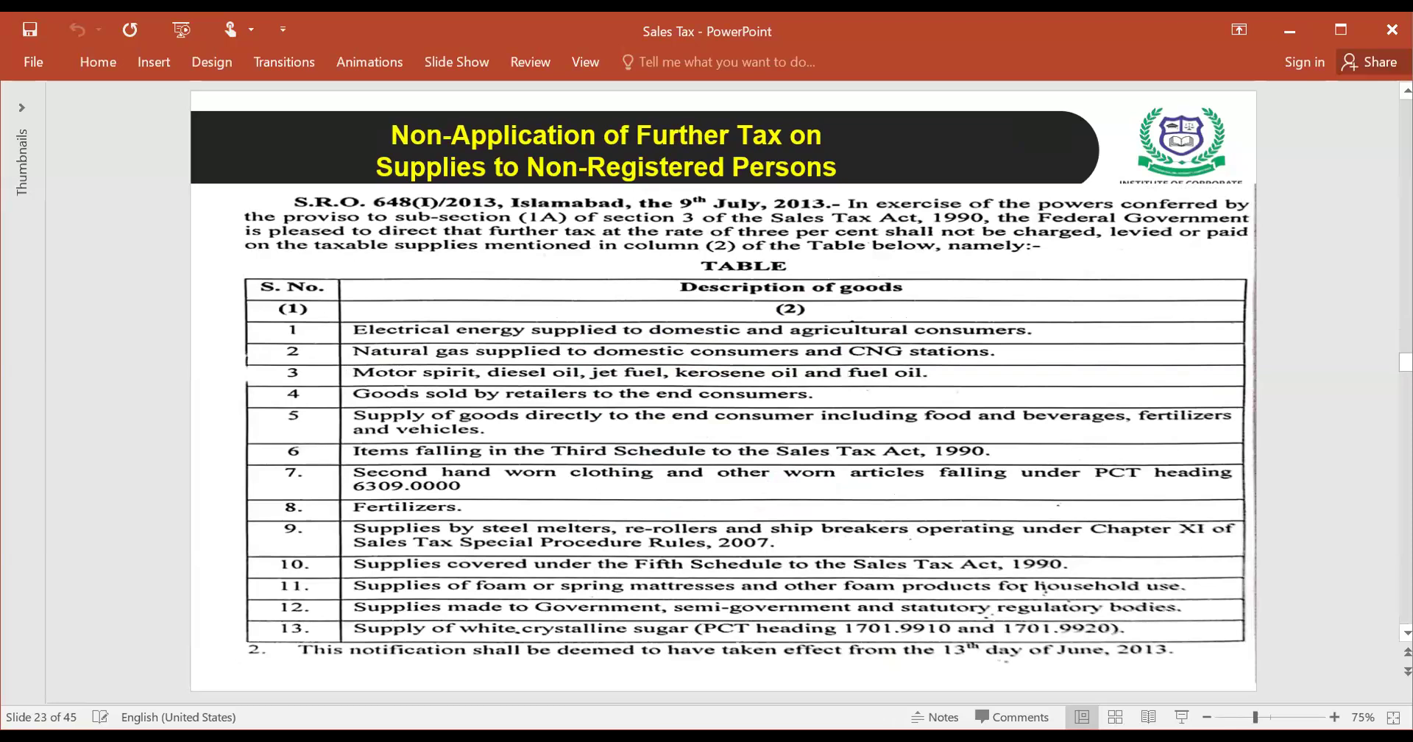
- Leave the PowerPoint slide and bring up the IRIS April 2024 sales tax return in the browser
{"action": "left_click_drag", "start_coordinate": [1407, 362], "coordinate": [1407, 615]}
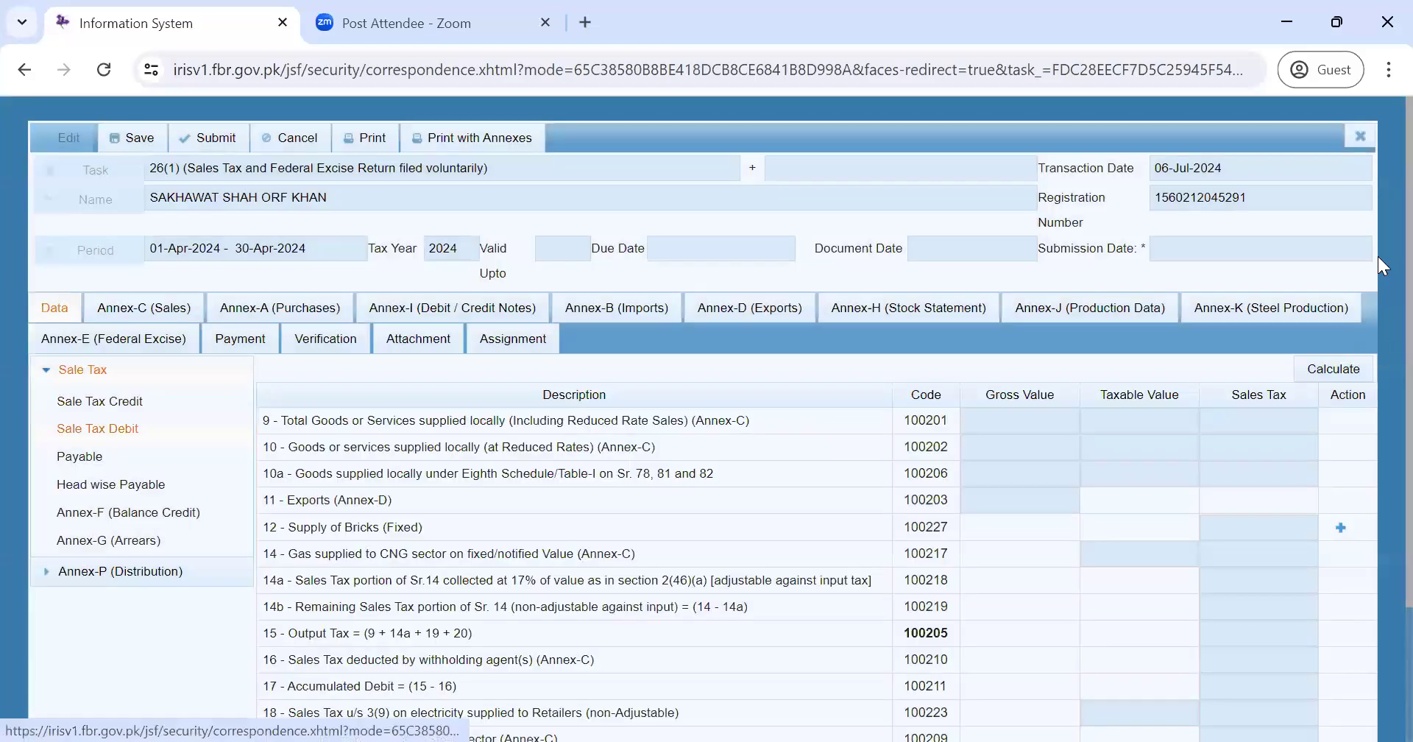
{"action": "scroll", "coordinate": [1379, 194], "scroll_direction": "down", "scroll_amount": 2}
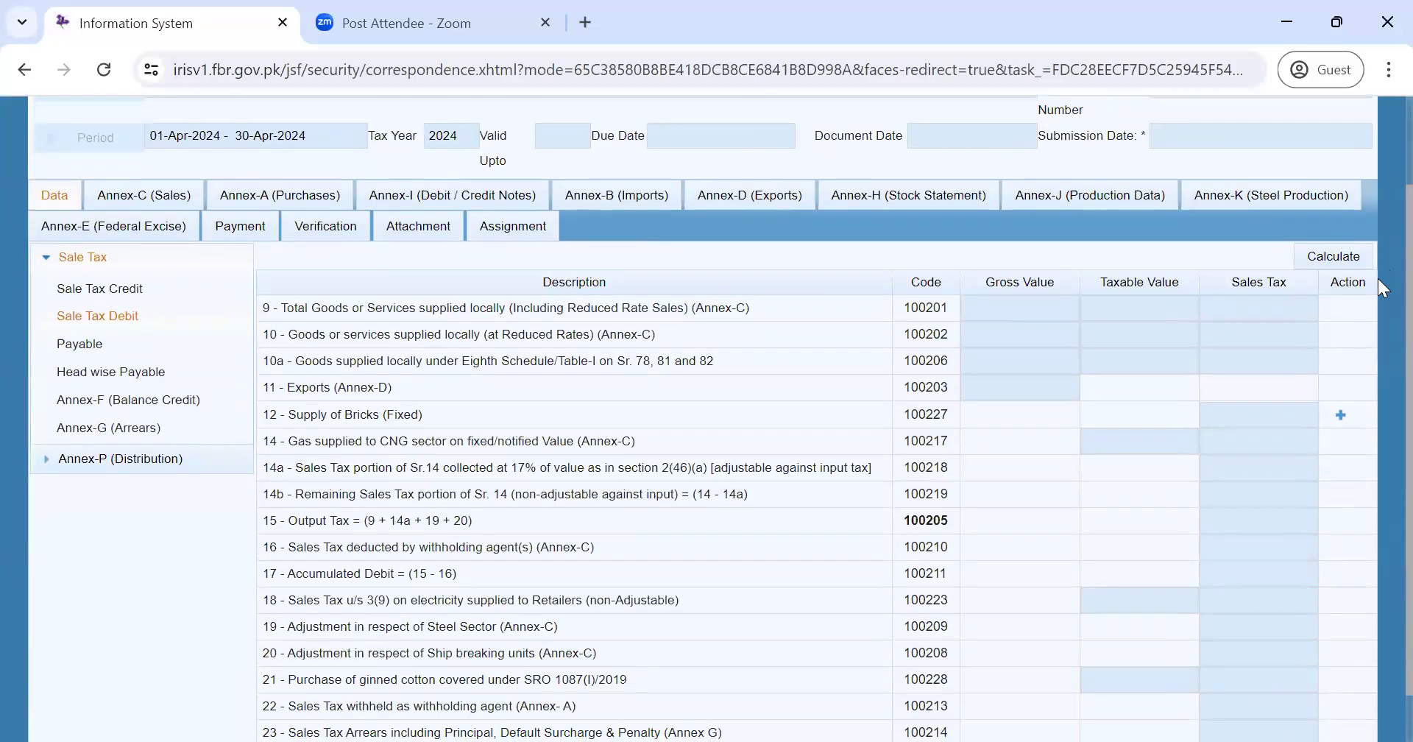
{"action": "scroll", "coordinate": [1381, 286], "scroll_direction": "down", "scroll_amount": 1}
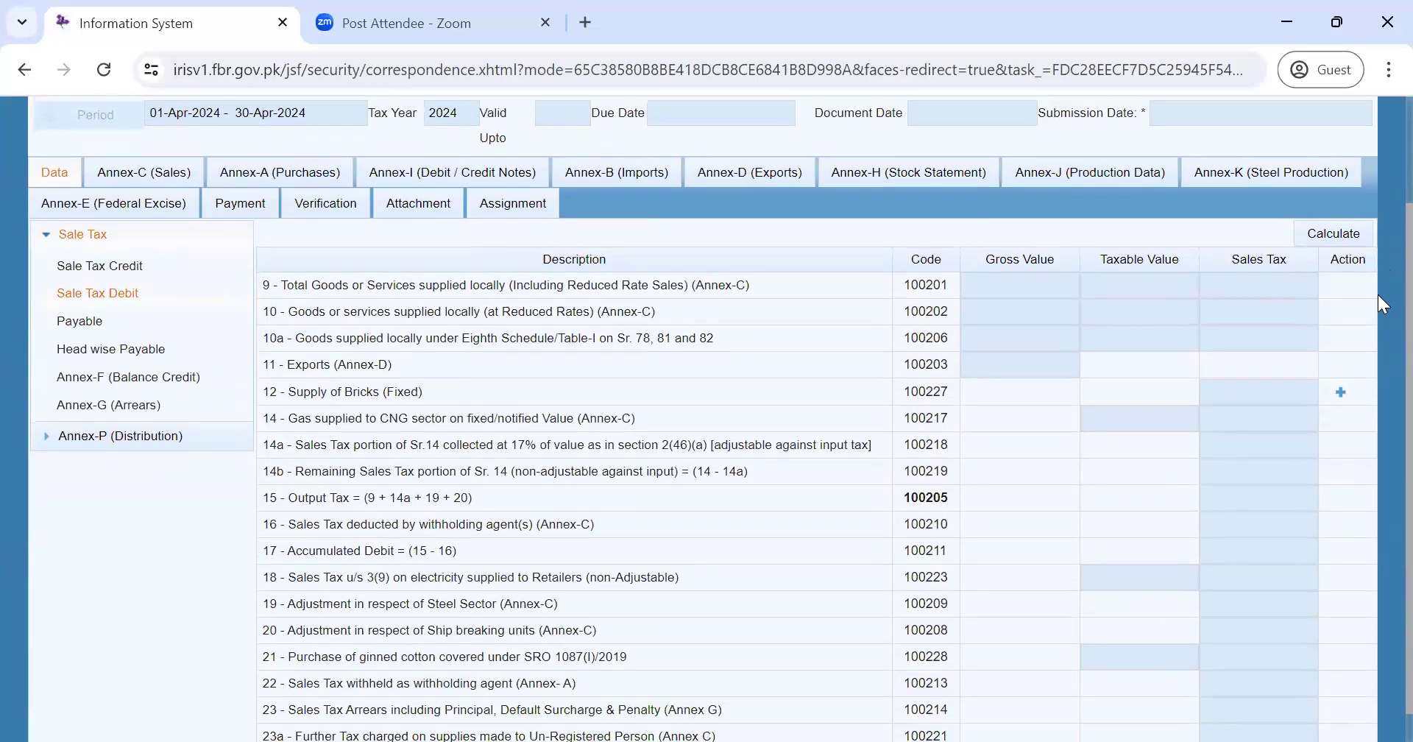
{"action": "scroll", "coordinate": [1378, 296], "scroll_direction": "up", "scroll_amount": 1}
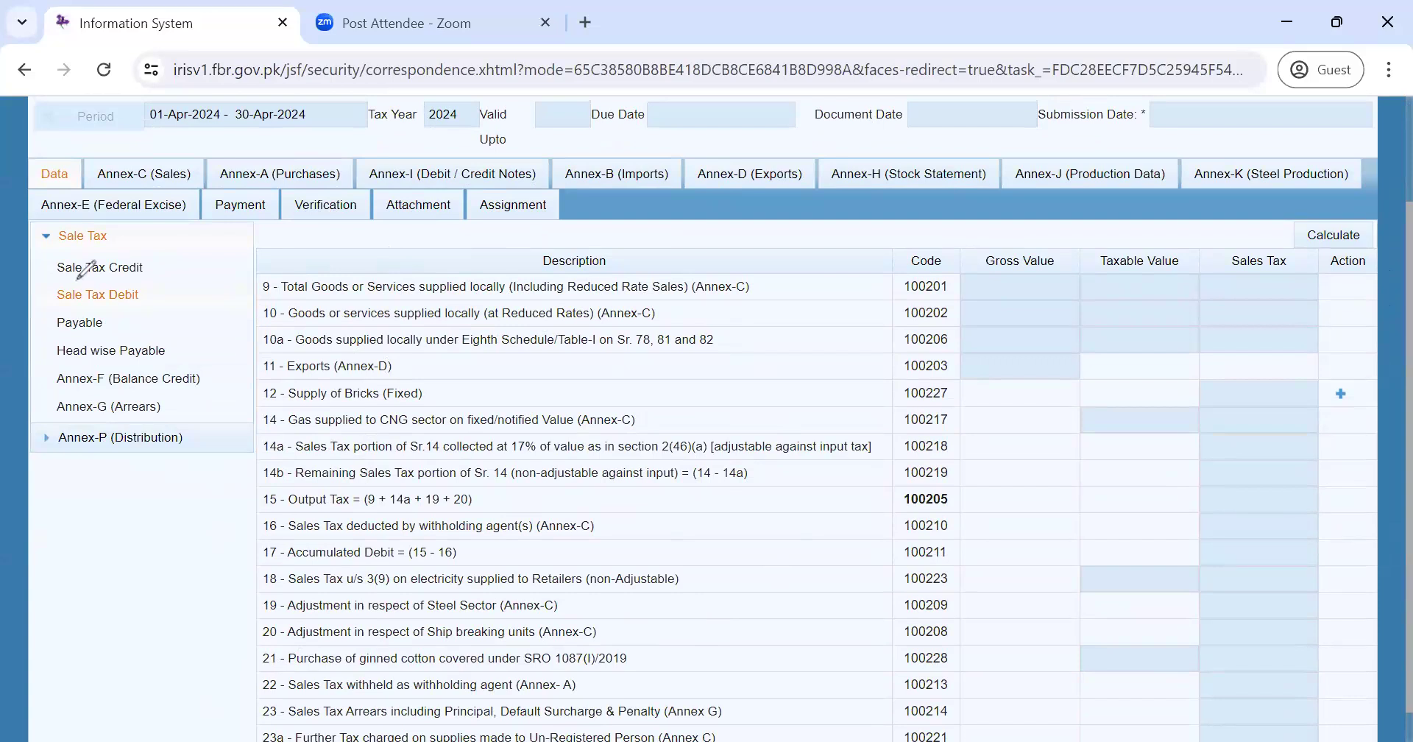
{"action": "left_click_drag", "start_coordinate": [324, 401], "coordinate": [542, 234]}
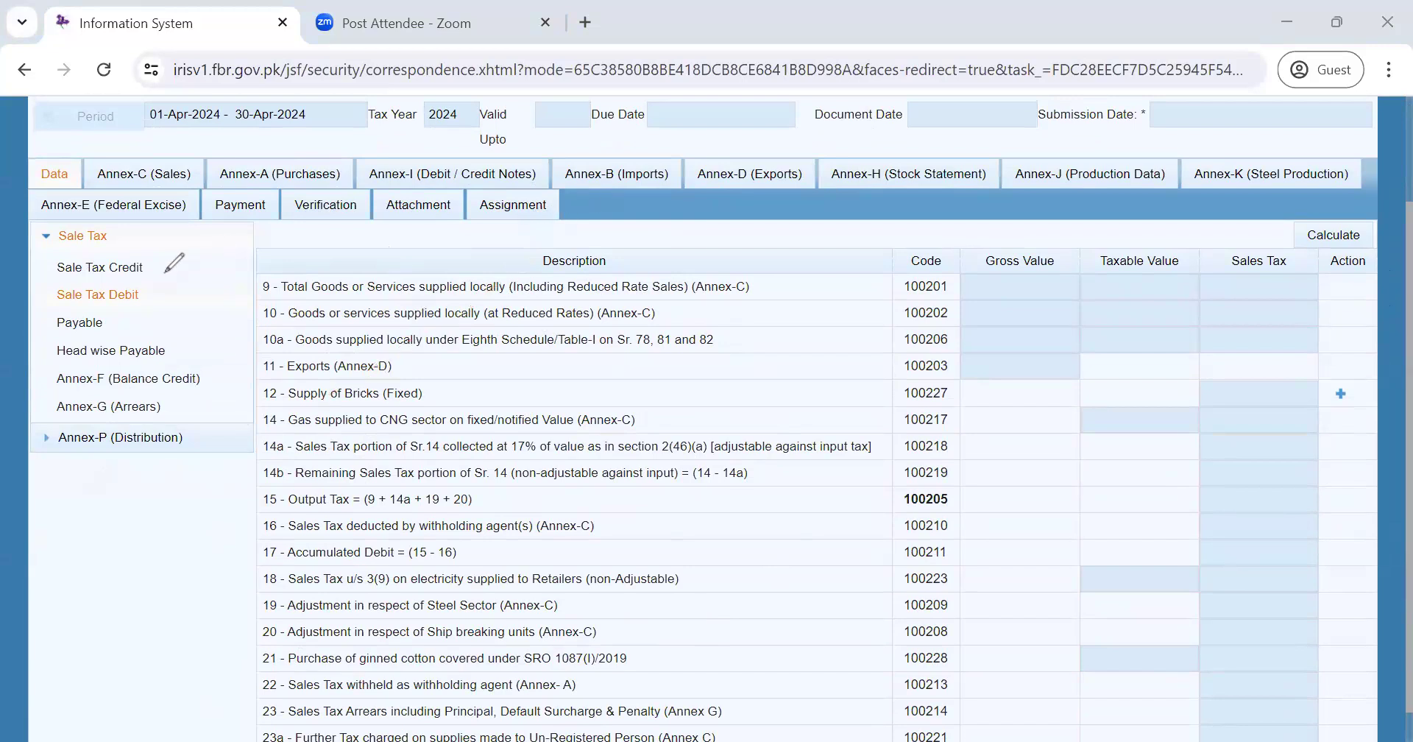
{"action": "left_click_drag", "start_coordinate": [138, 282], "coordinate": [141, 310]}
{"action": "left_click_drag", "start_coordinate": [258, 261], "coordinate": [254, 331]}
{"action": "mouse_move", "coordinate": [247, 461]}
{"action": "left_mouse_down"}
{"action": "mouse_move", "coordinate": [257, 740]}
{"action": "mouse_move", "coordinate": [257, 263]}
{"action": "left_mouse_up"}
{"action": "left_click_drag", "start_coordinate": [149, 266], "coordinate": [148, 297]}
{"action": "left_click", "coordinate": [82, 324]}
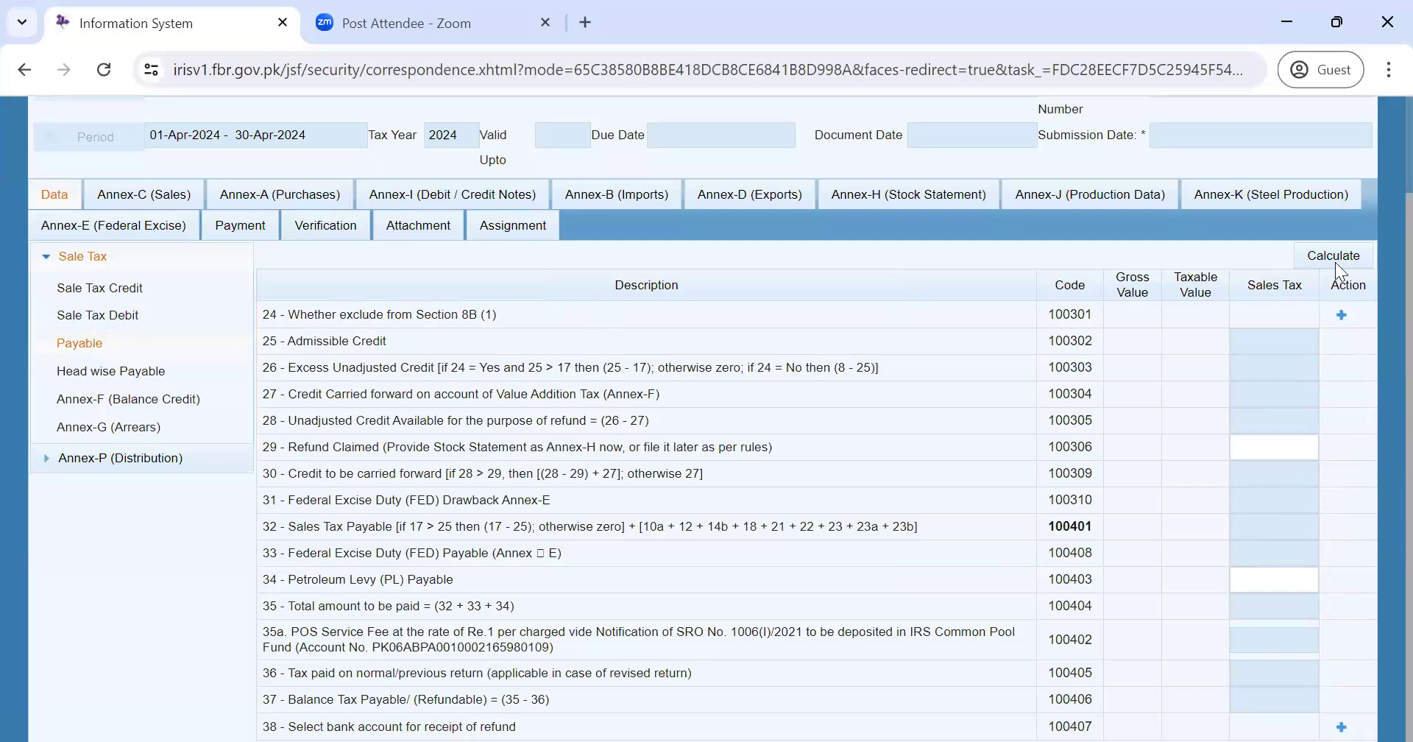
- Check the Section 8B exclusion options on row 24, then close them without adding anything
{"action": "left_click", "coordinate": [1340, 315]}
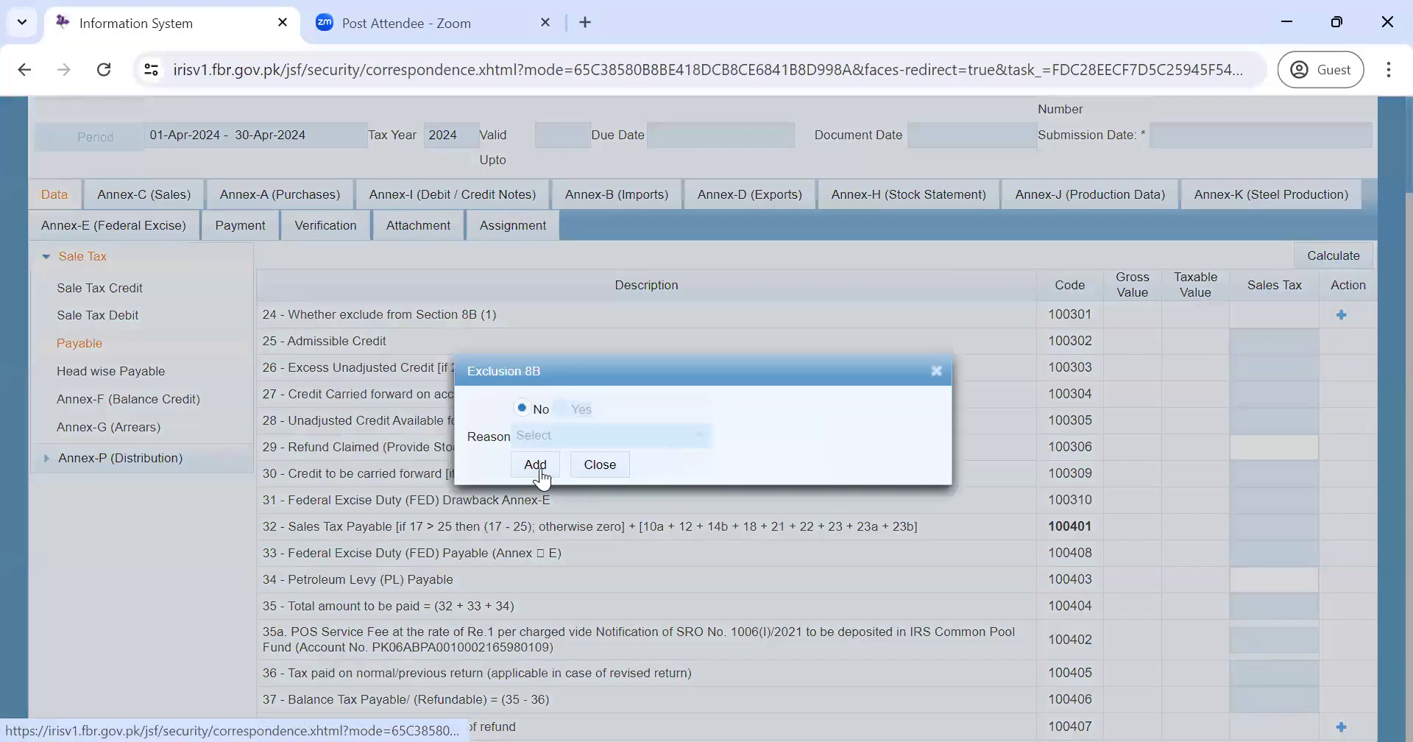
{"action": "left_click", "coordinate": [600, 465]}
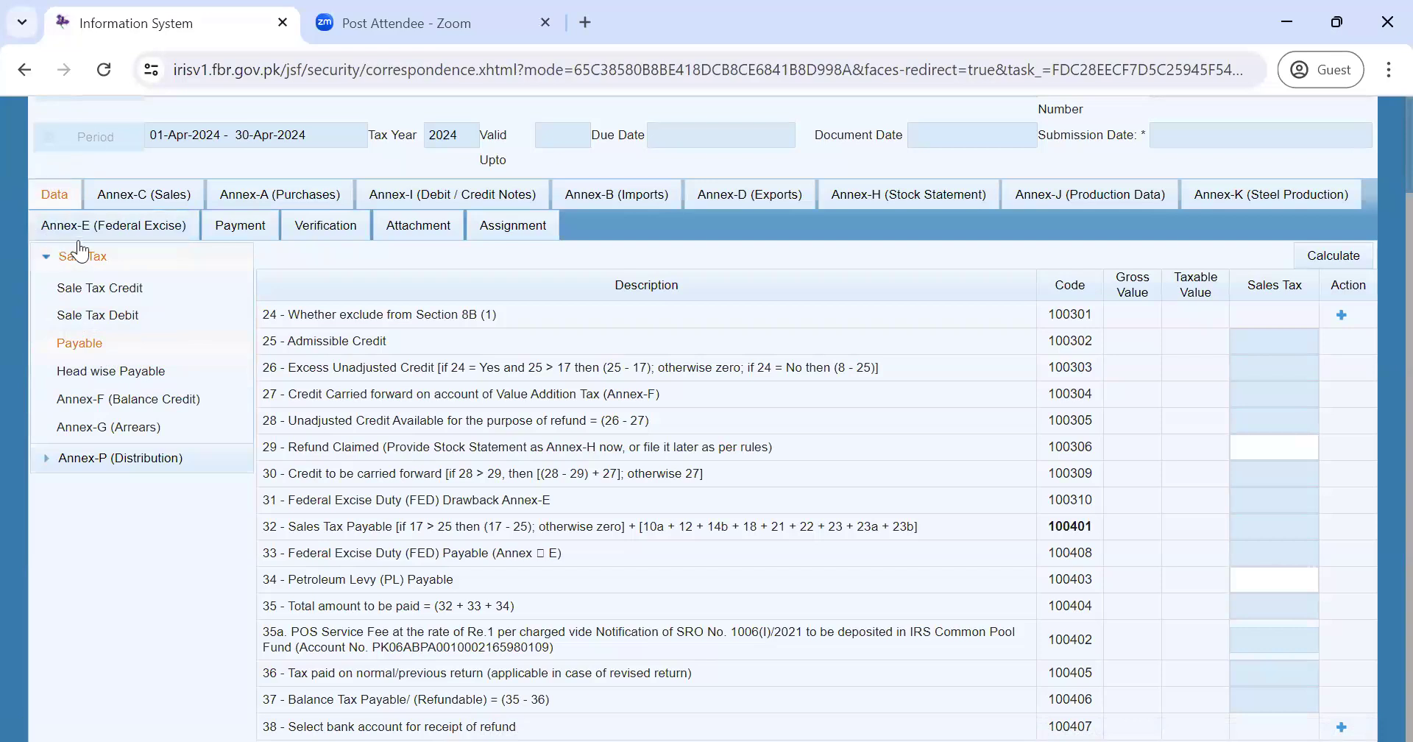
- Step through the Credit and Payable sections, then highlight the Annex-C references on Sale Tax Debit rows 9 and 10
{"action": "left_click", "coordinate": [88, 287]}
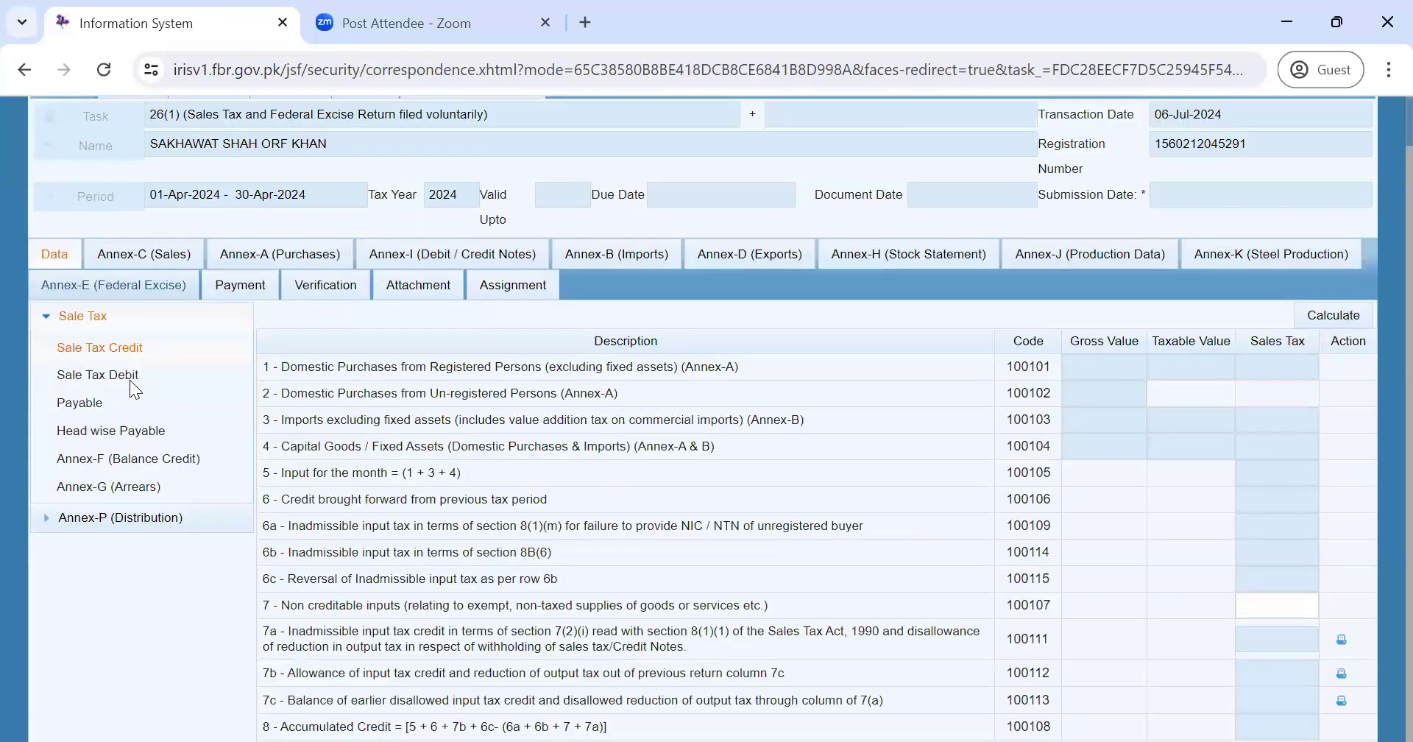
{"action": "left_click", "coordinate": [130, 380]}
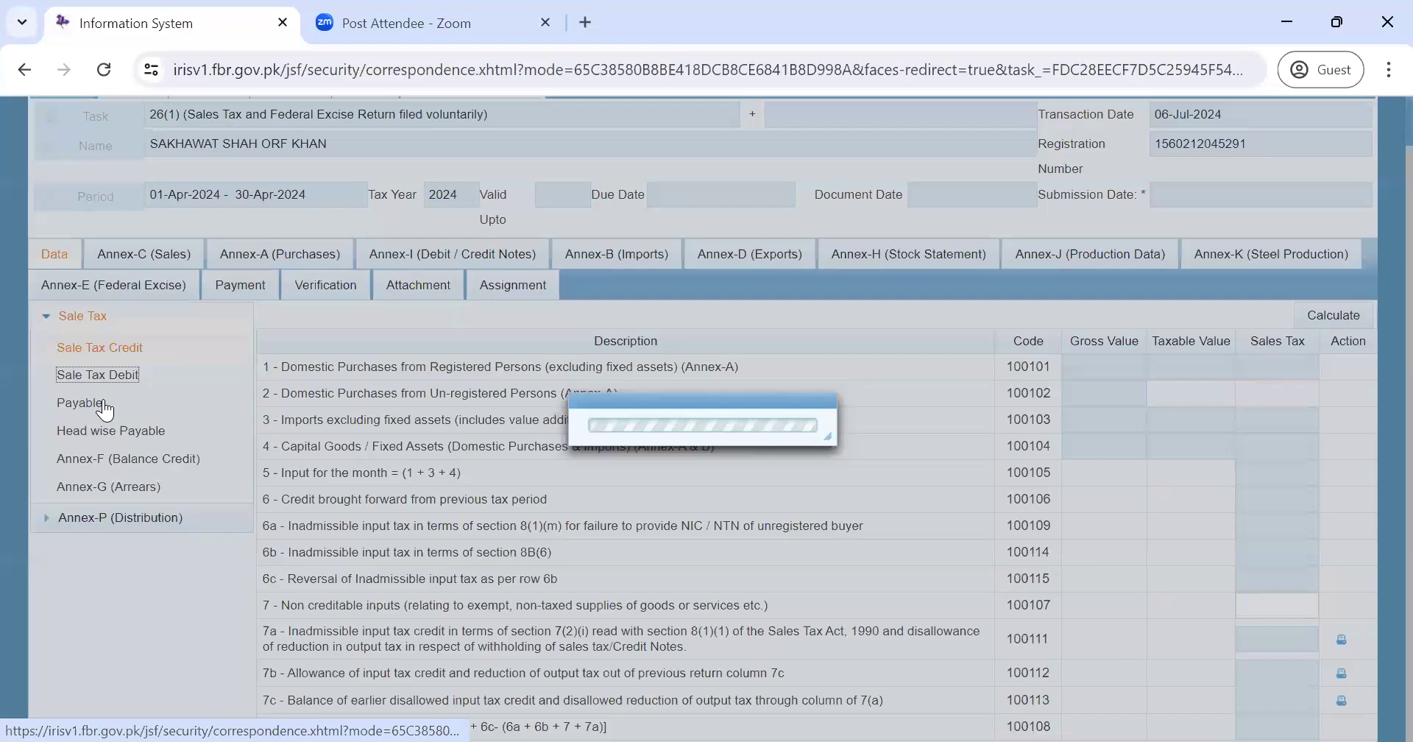
{"action": "left_click", "coordinate": [103, 405]}
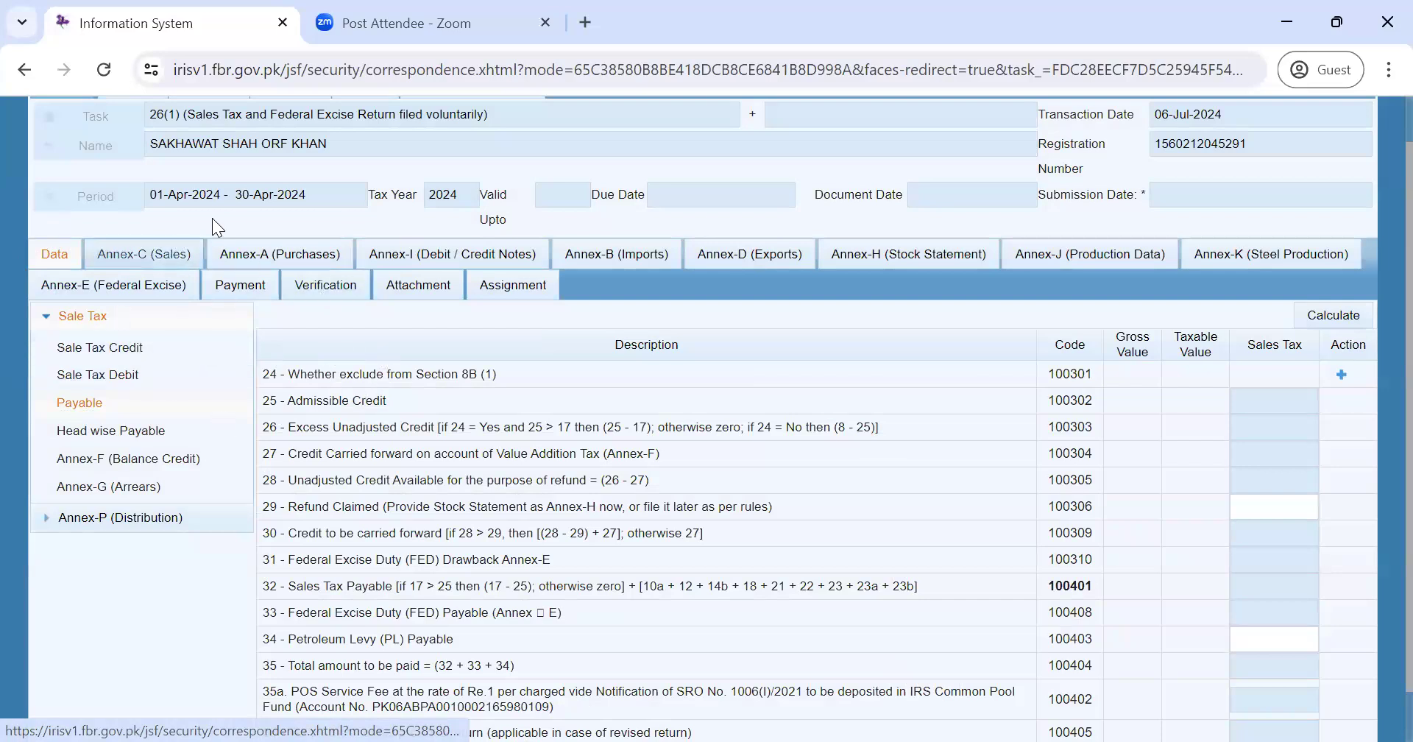
{"action": "left_click", "coordinate": [150, 384]}
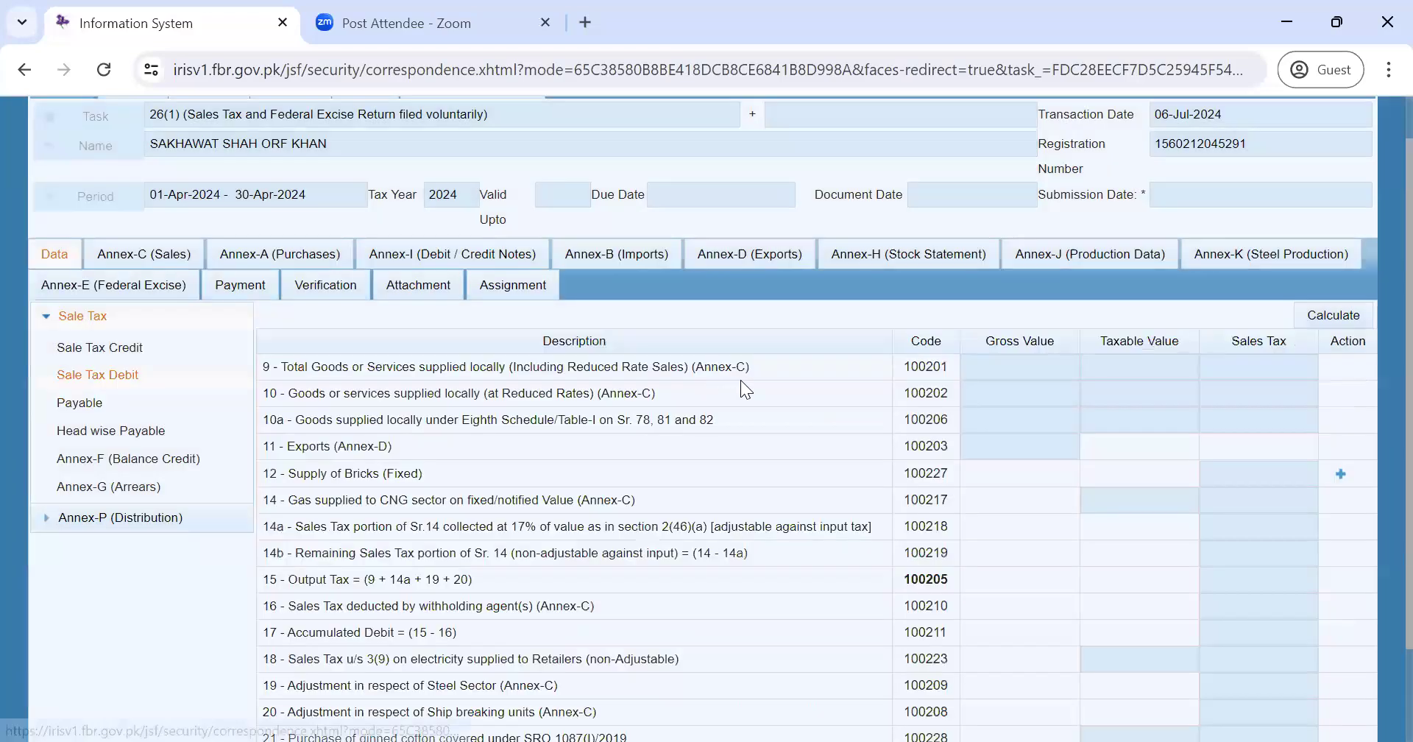
{"action": "left_click_drag", "start_coordinate": [750, 366], "coordinate": [694, 368]}
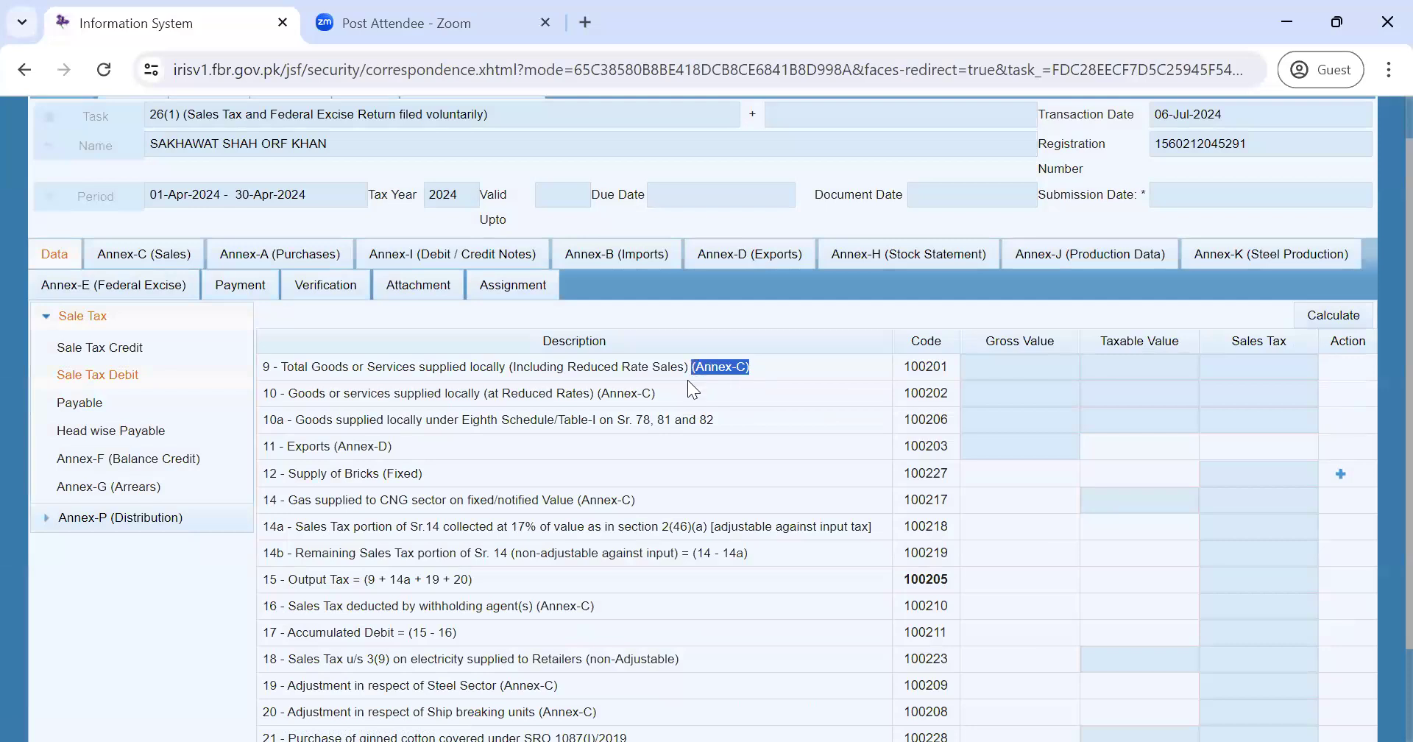
{"action": "left_click_drag", "start_coordinate": [660, 396], "coordinate": [596, 397]}
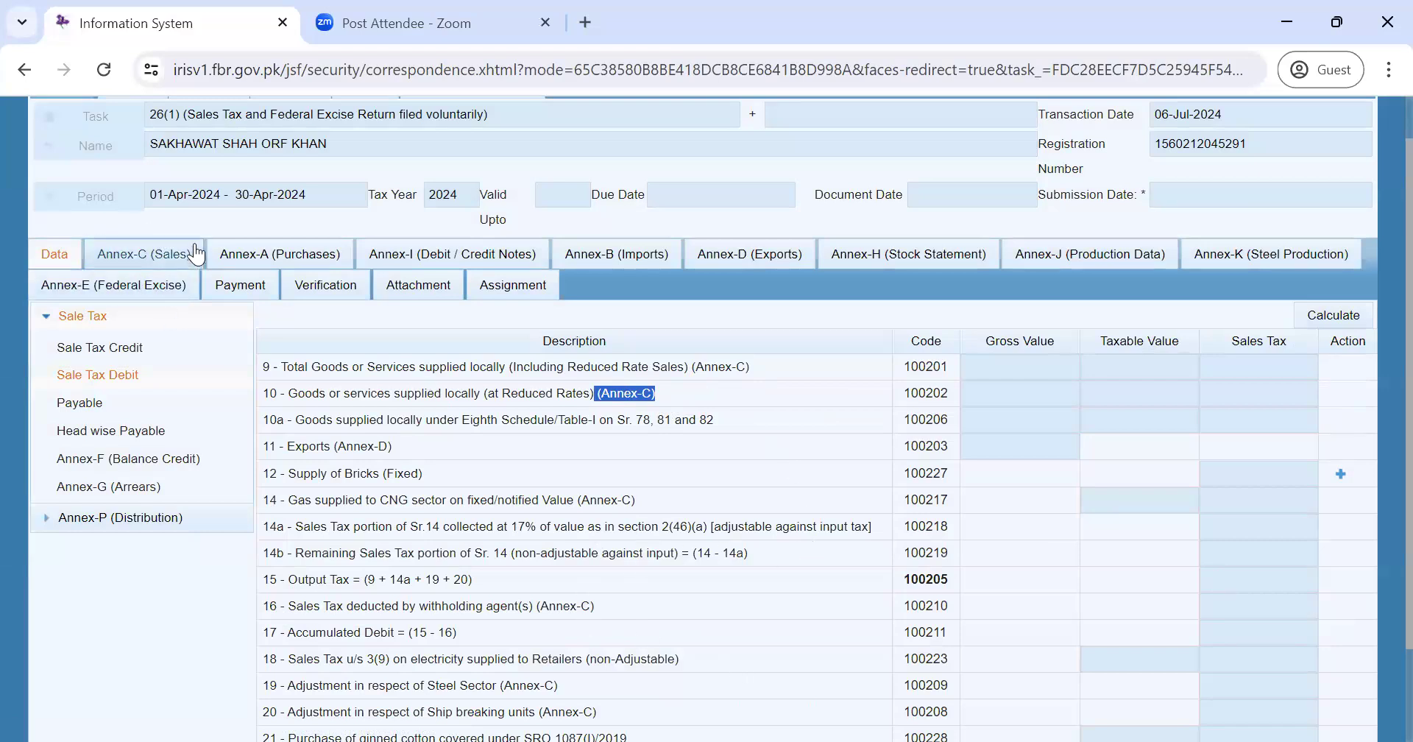
{"action": "left_click", "coordinate": [134, 250]}
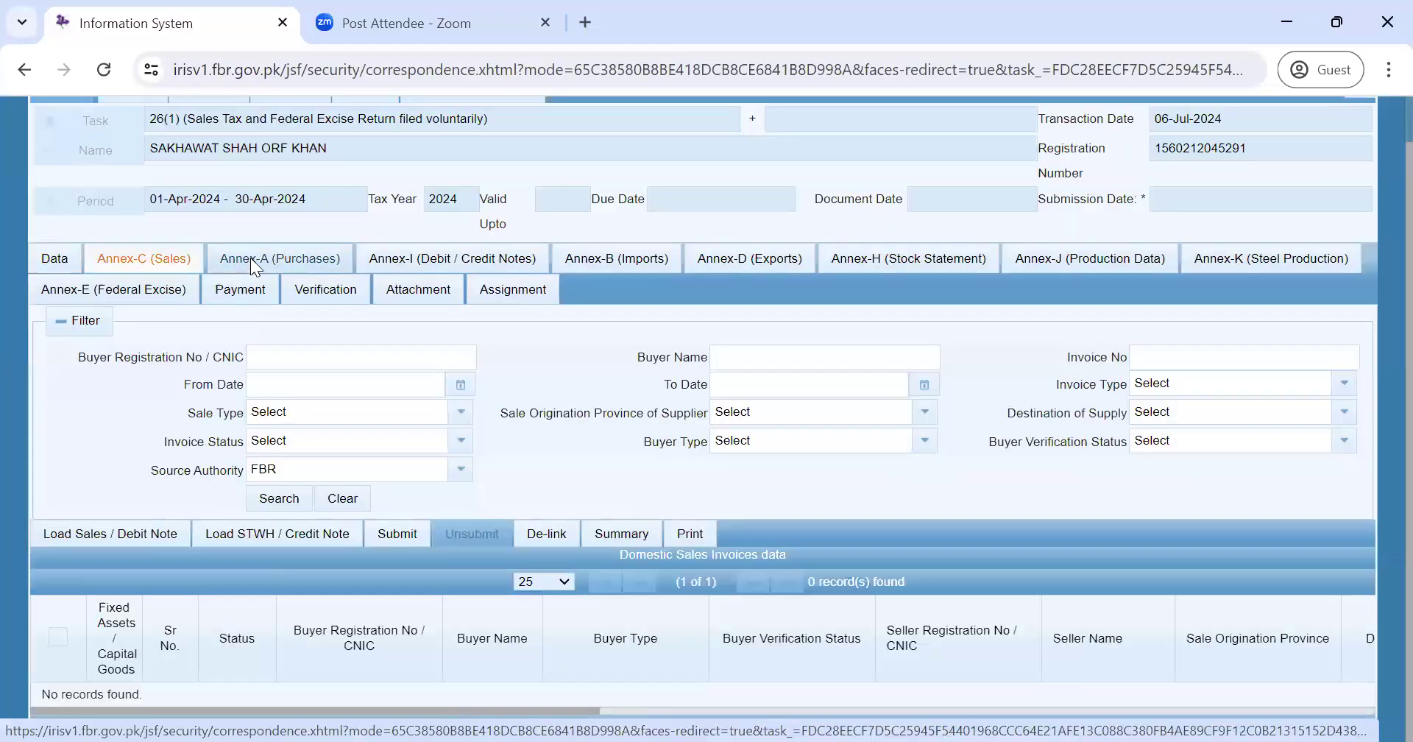
{"action": "left_click", "coordinate": [253, 262]}
{"action": "left_click", "coordinate": [473, 259]}
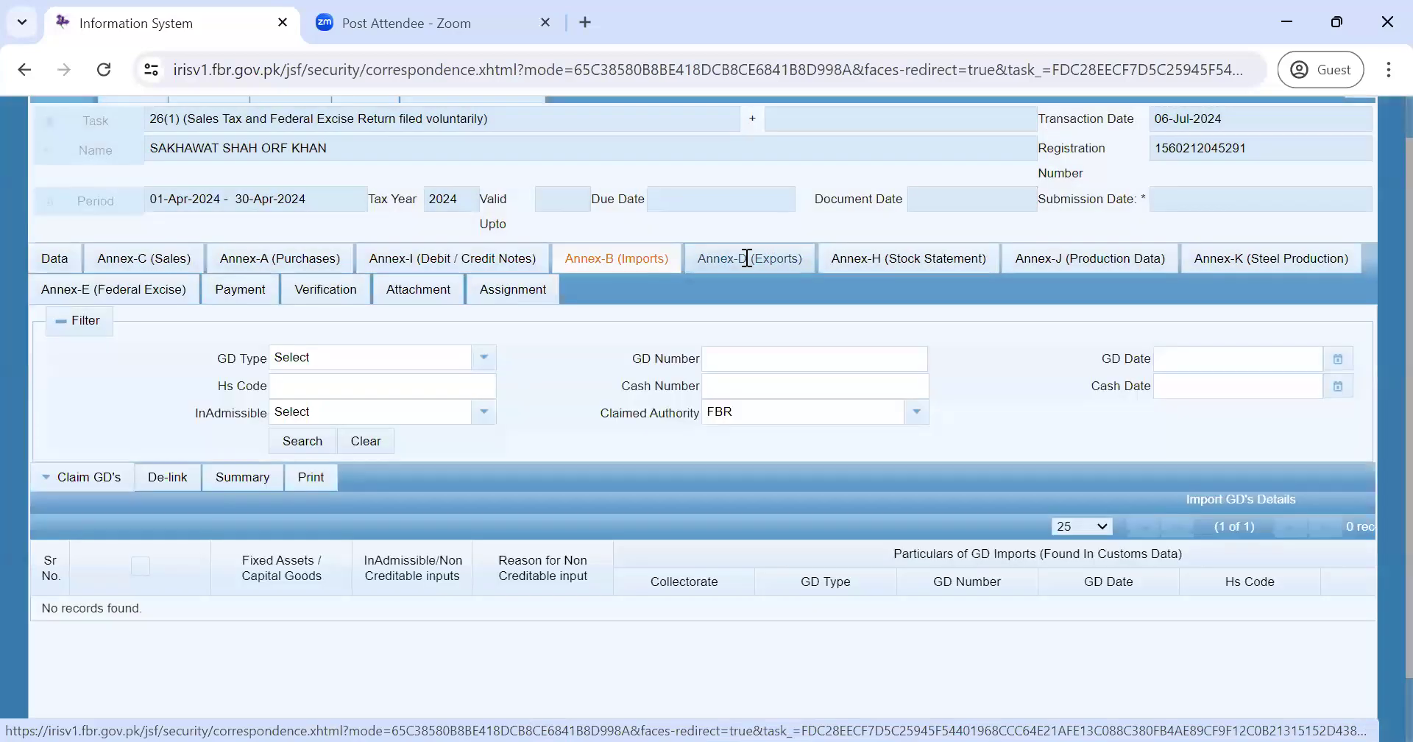
{"action": "left_click", "coordinate": [747, 258]}
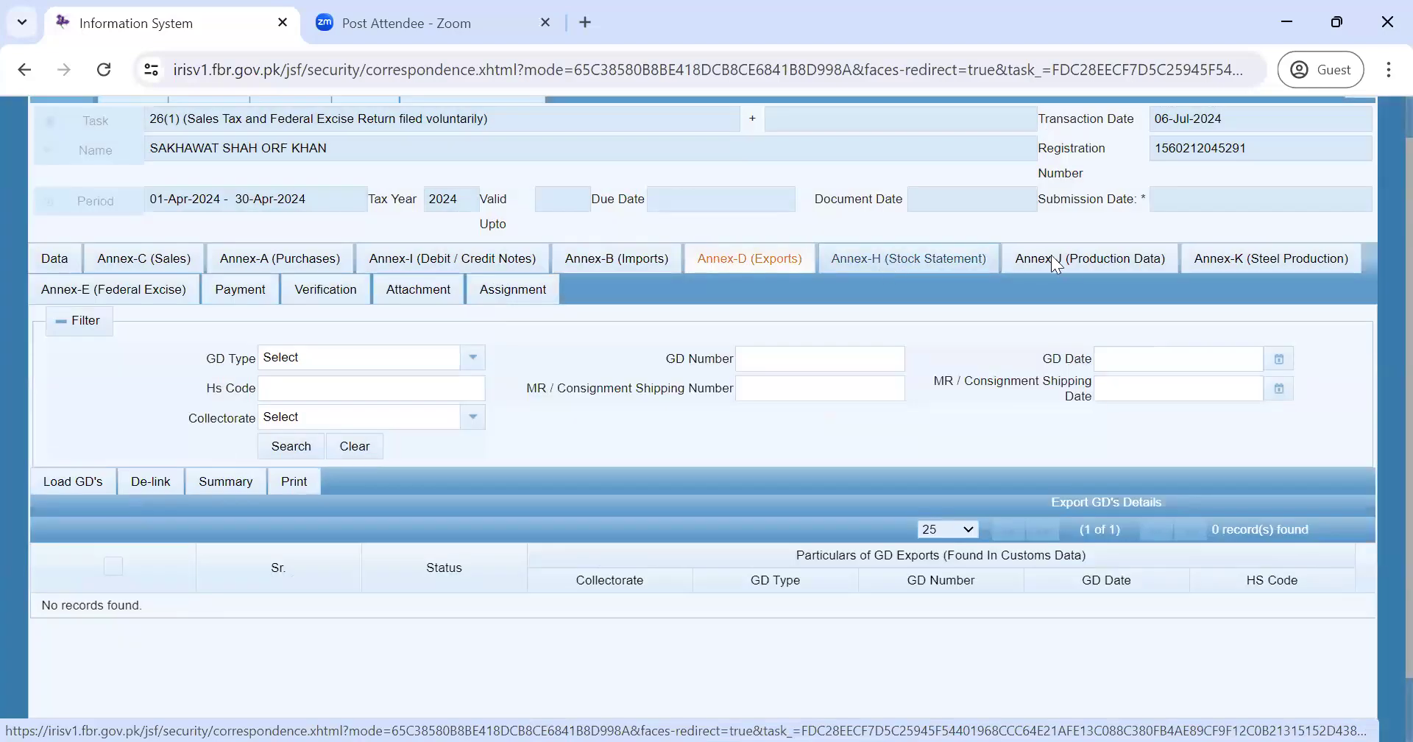
{"action": "left_click", "coordinate": [1071, 264]}
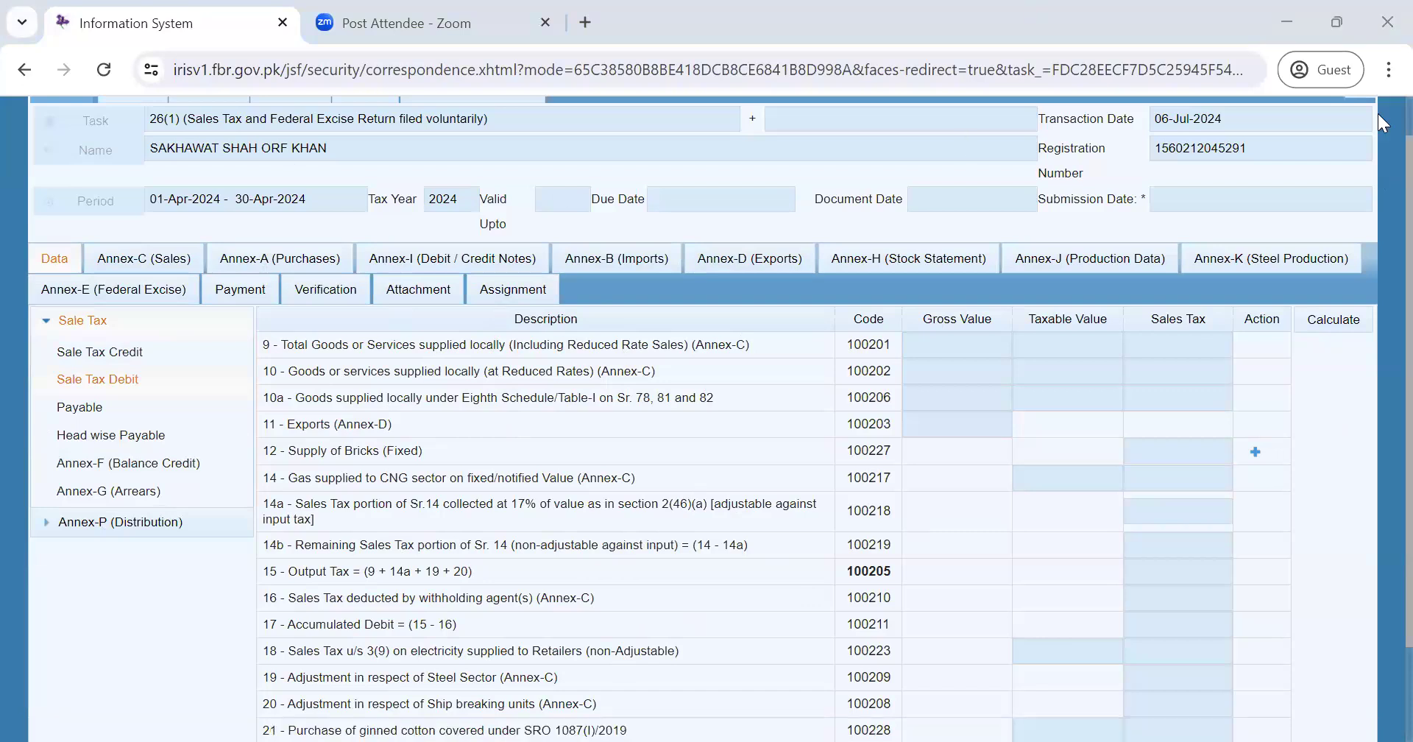
- Close the return without saving, then highlight the Sales Tax and Invoice Management menus
{"action": "scroll", "coordinate": [1352, 148], "scroll_direction": "up", "scroll_amount": 1}
{"action": "left_click", "coordinate": [1350, 137]}
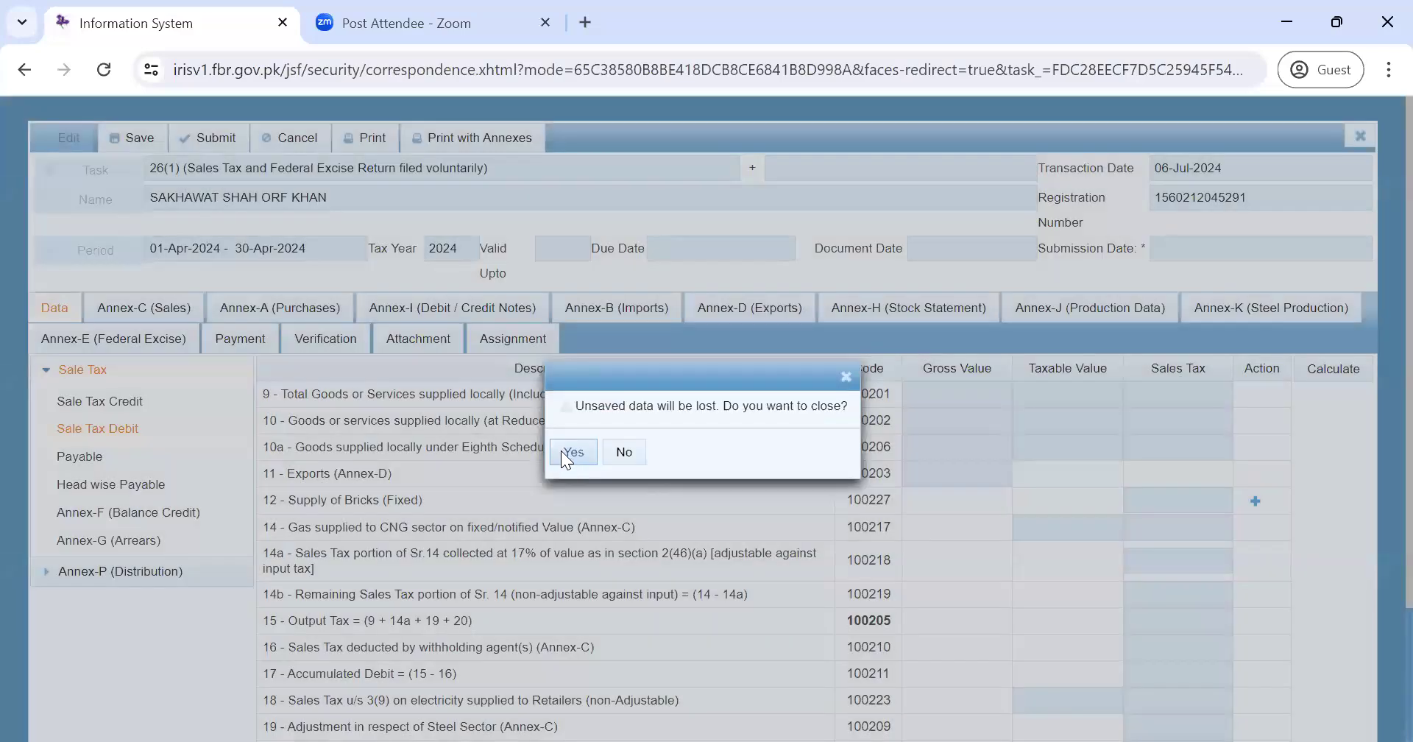
{"action": "left_click", "coordinate": [563, 457]}
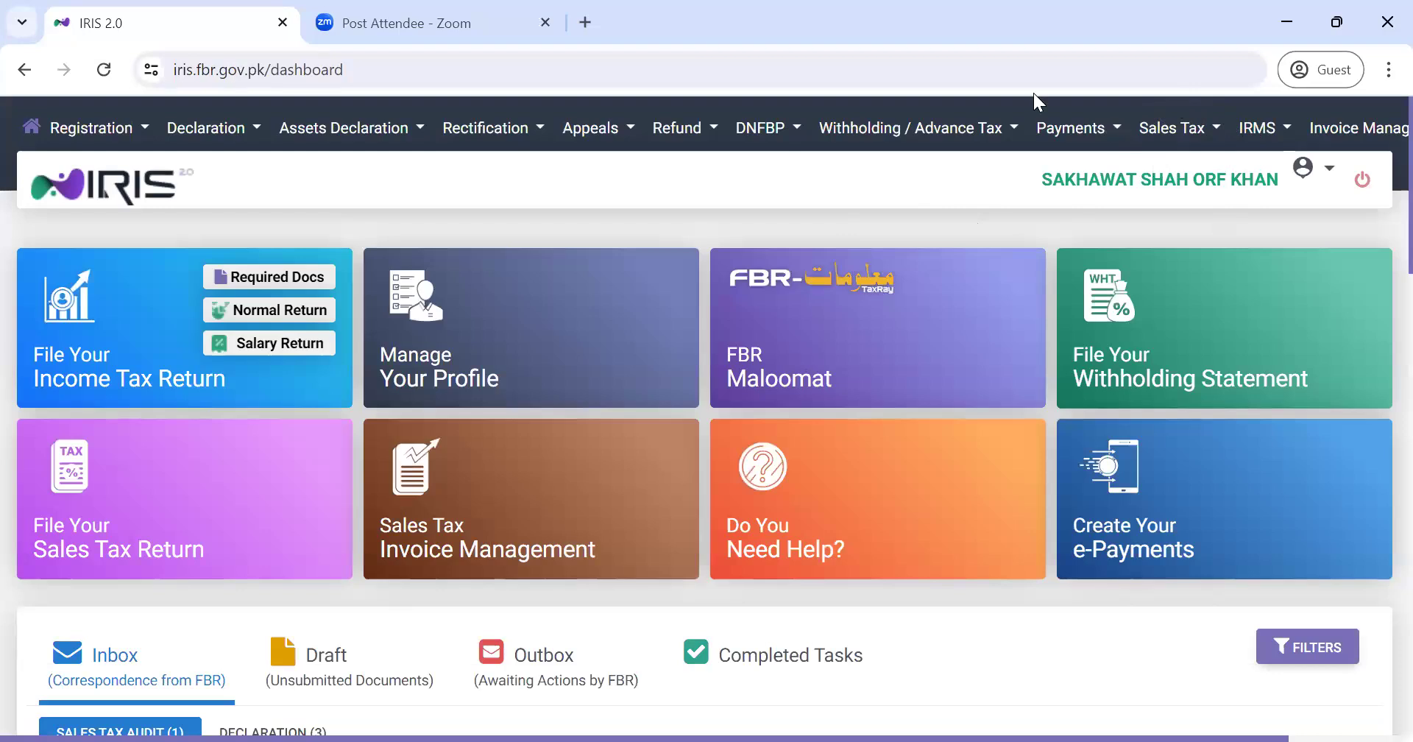
{"action": "mouse_move", "coordinate": [1127, 109]}
{"action": "left_mouse_down"}
{"action": "mouse_move", "coordinate": [1216, 151]}
{"action": "mouse_move", "coordinate": [1219, 110]}
{"action": "mouse_move", "coordinate": [1137, 102]}
{"action": "mouse_move", "coordinate": [1134, 136]}
{"action": "mouse_move", "coordinate": [1189, 184]}
{"action": "mouse_move", "coordinate": [1214, 99]}
{"action": "left_mouse_up"}
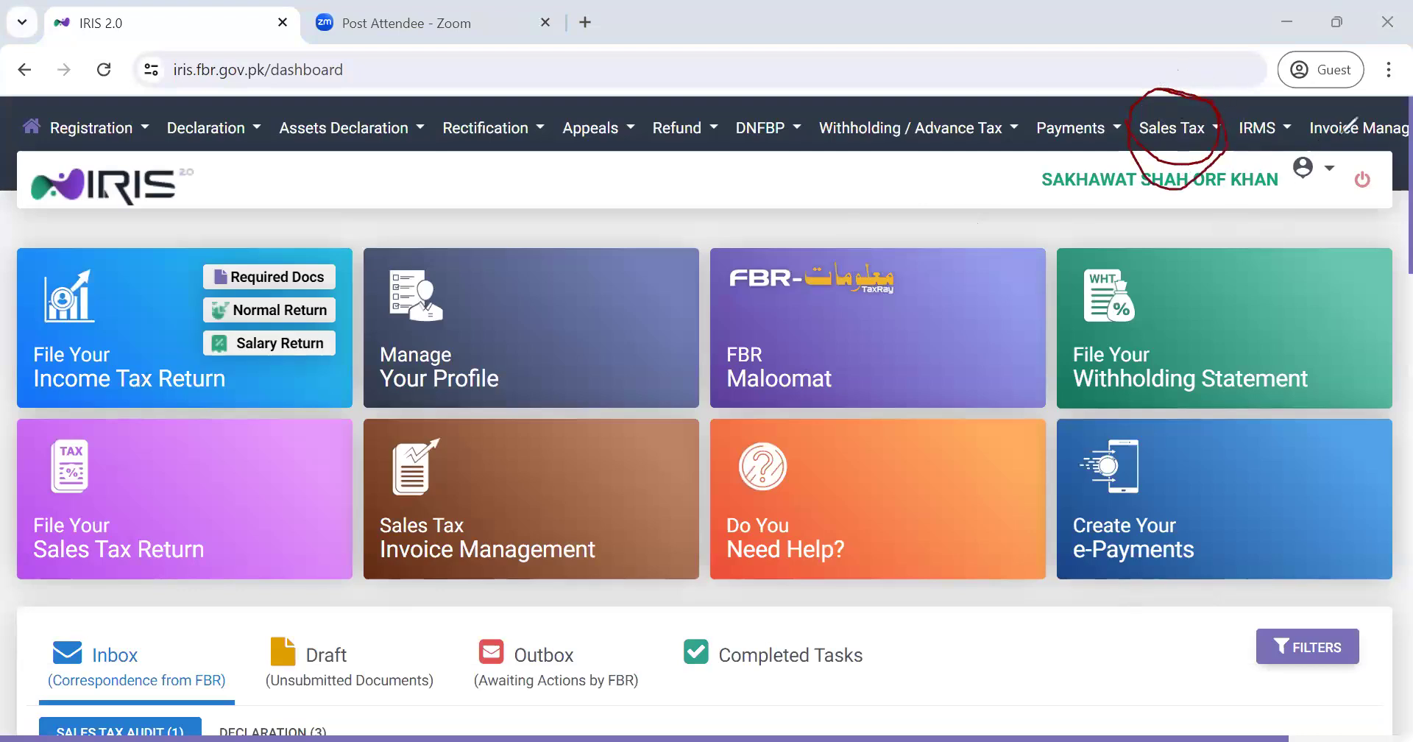
{"action": "mouse_move", "coordinate": [1387, 95]}
{"action": "left_mouse_down"}
{"action": "mouse_move", "coordinate": [1301, 126]}
{"action": "mouse_move", "coordinate": [1386, 132]}
{"action": "mouse_move", "coordinate": [1388, 101]}
{"action": "mouse_move", "coordinate": [1367, 94]}
{"action": "left_mouse_up"}
- Go to Sales Ledger under Invoice Management to reach the invoice search page
{"action": "left_click", "coordinate": [1345, 137]}
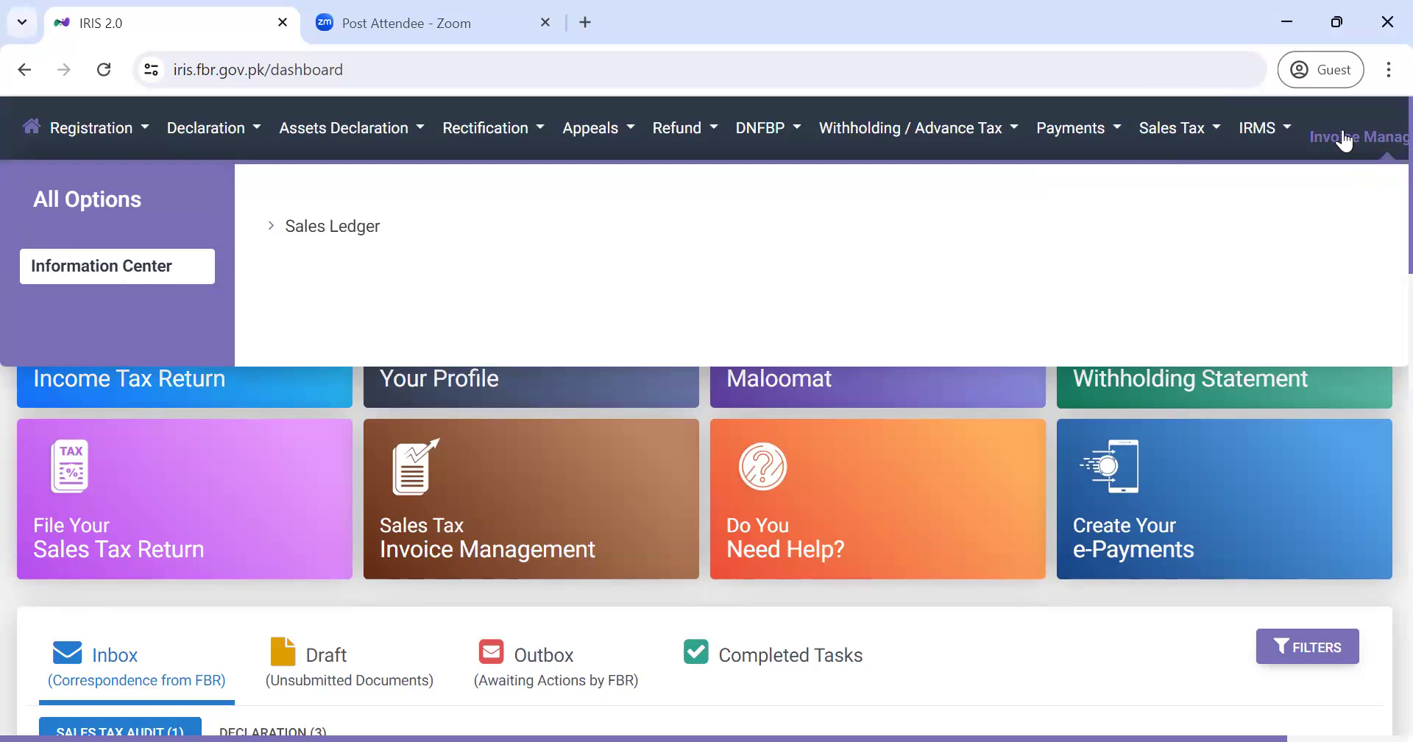
{"action": "left_click", "coordinate": [335, 229]}
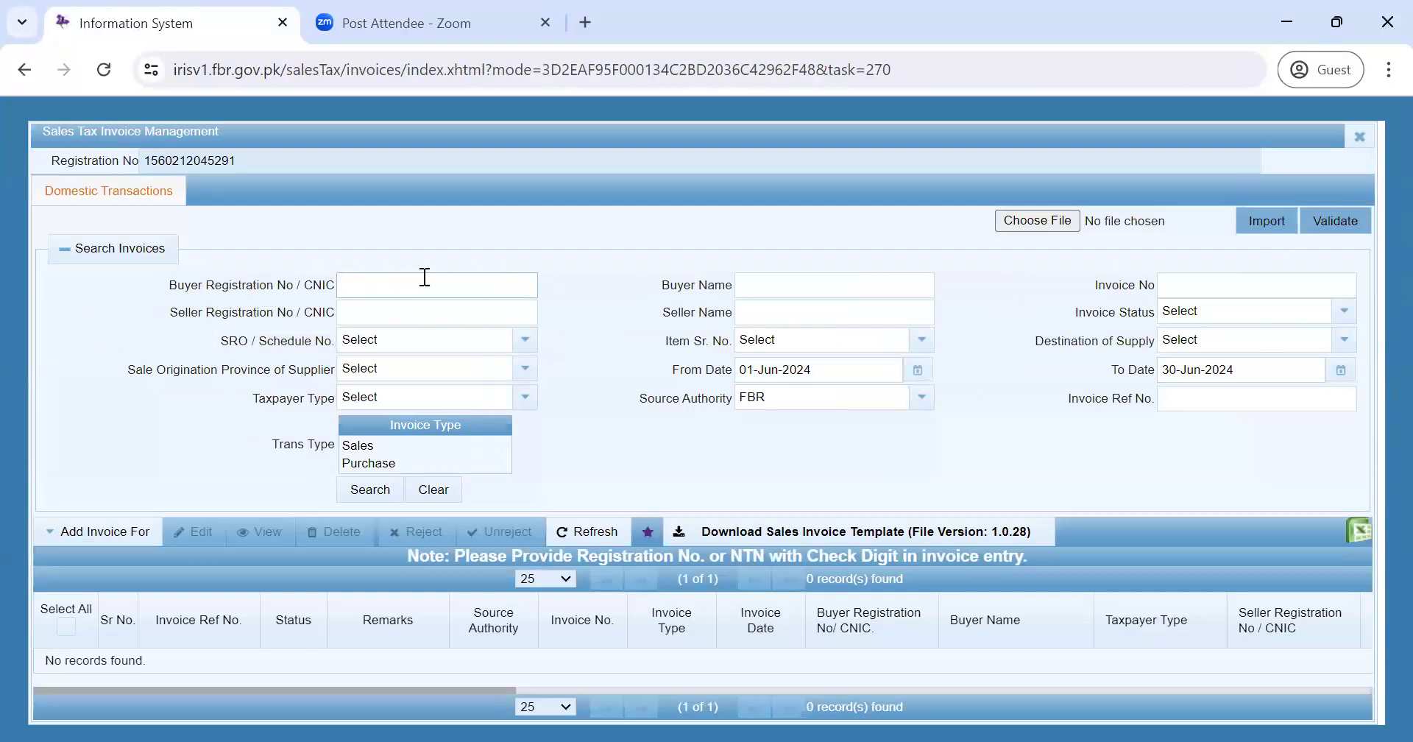
- Select the buyer registration number field, then minimize the browser window
{"action": "left_click", "coordinate": [448, 280]}
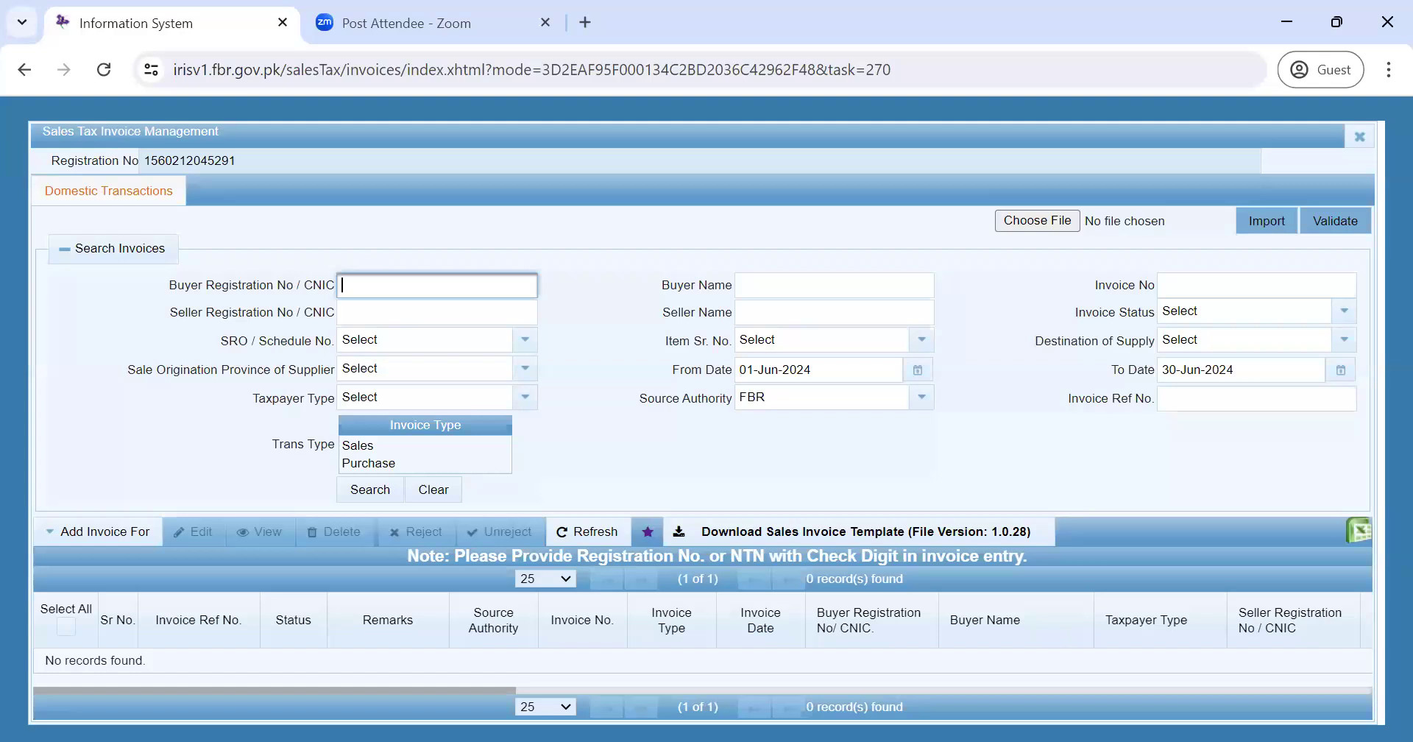
{"action": "left_click", "coordinate": [1285, 26]}
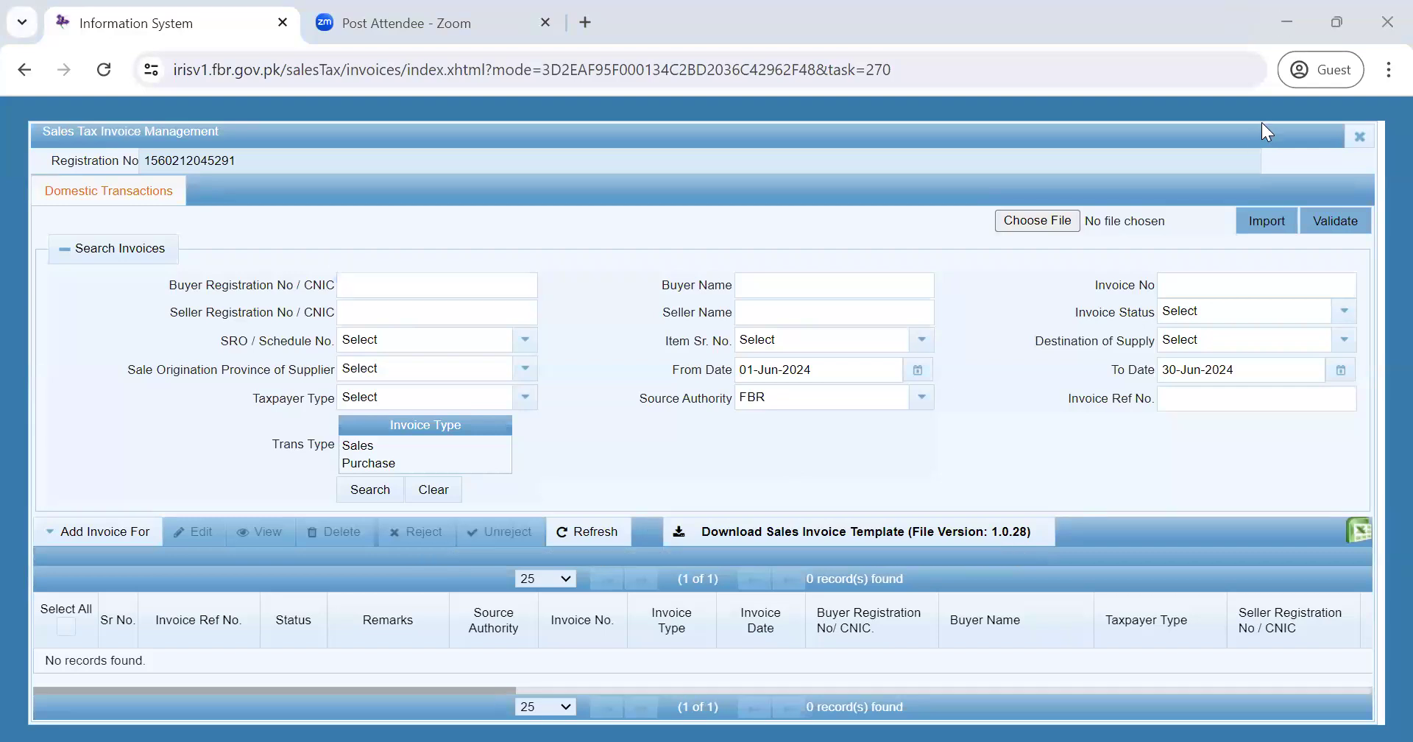
- Load the e.fbr.gov.pk website in a new browser tab
{"action": "left_click", "coordinate": [585, 22]}
{"action": "type", "text": "e,"}
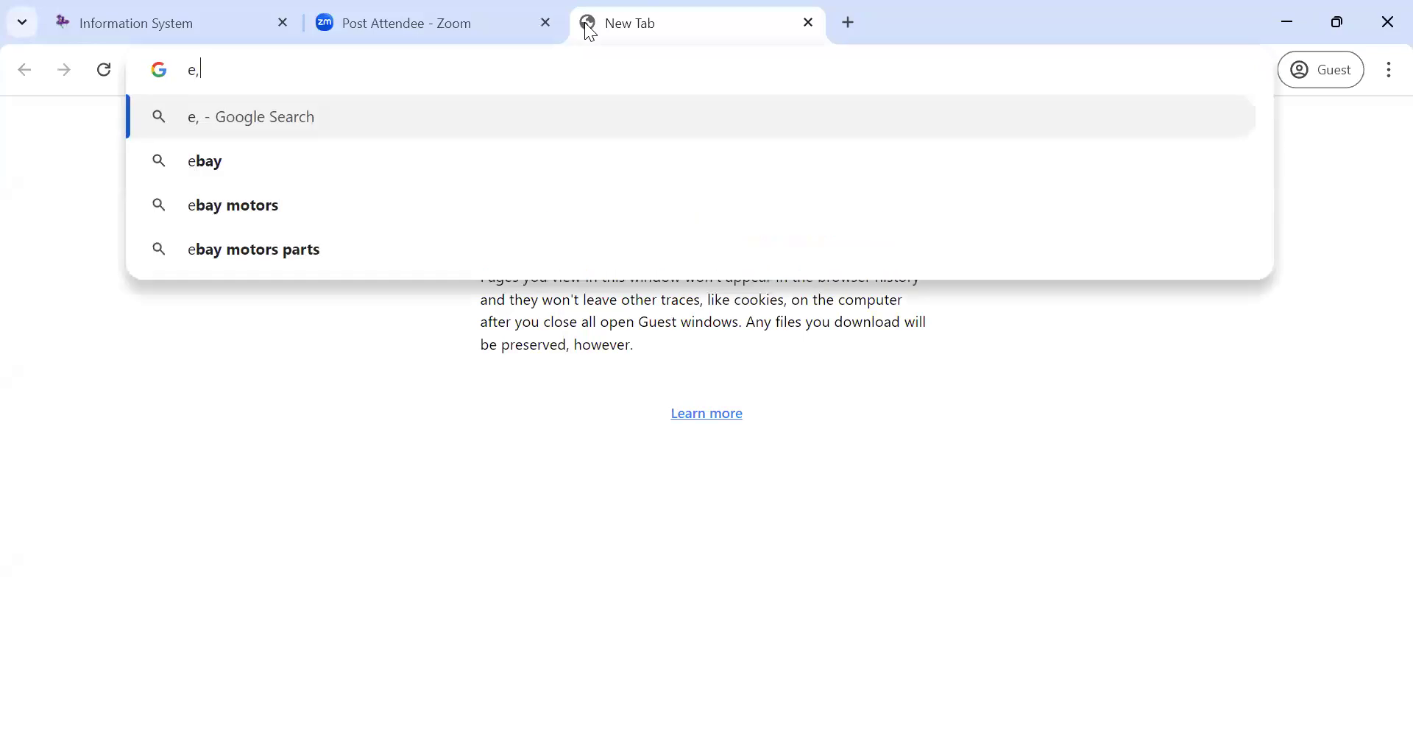
{"action": "type", "text": "fbr"}
{"action": "key", "text": "BackSpace"}
{"action": "key", "text": "BackSpace"}
{"action": "key", "text": "BackSpace"}
{"action": "key", "text": "BackSpace"}
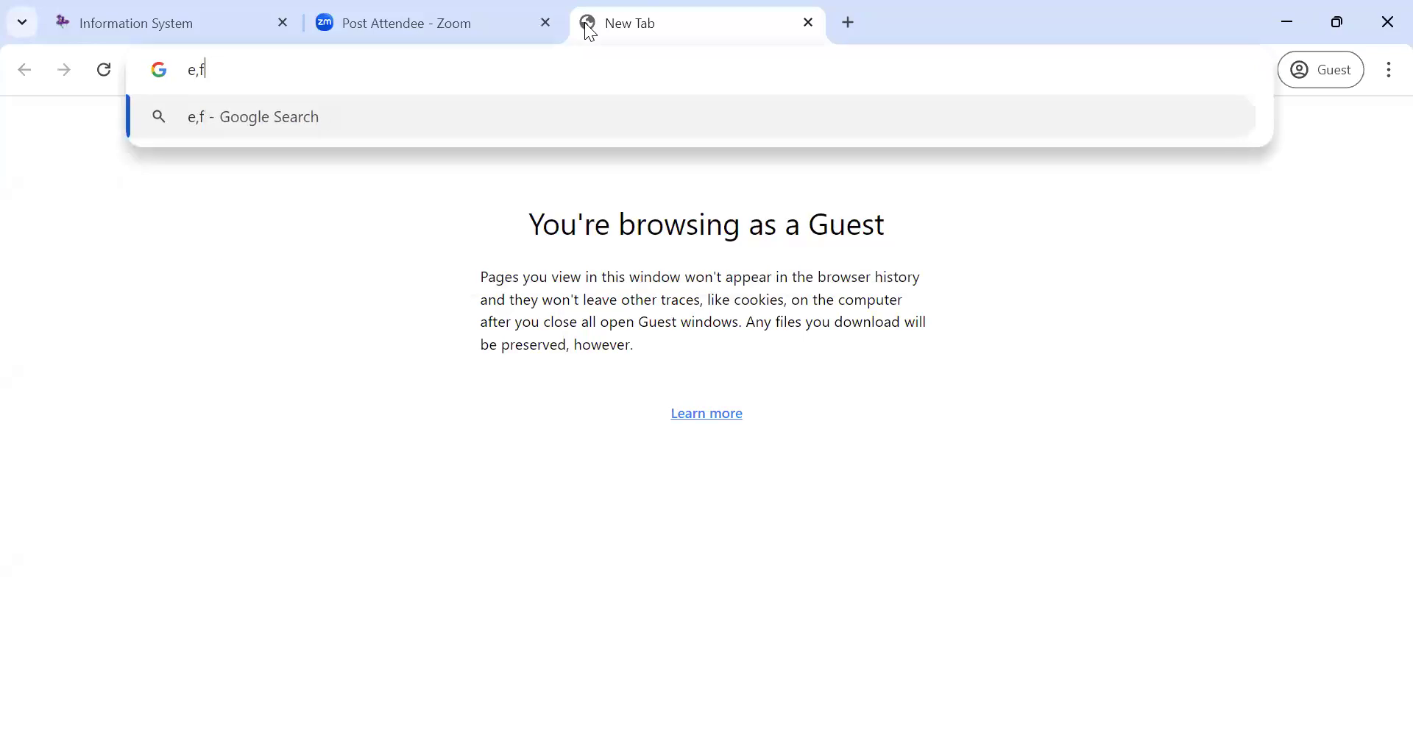
{"action": "type", "text": ".fbr.gov.pk"}
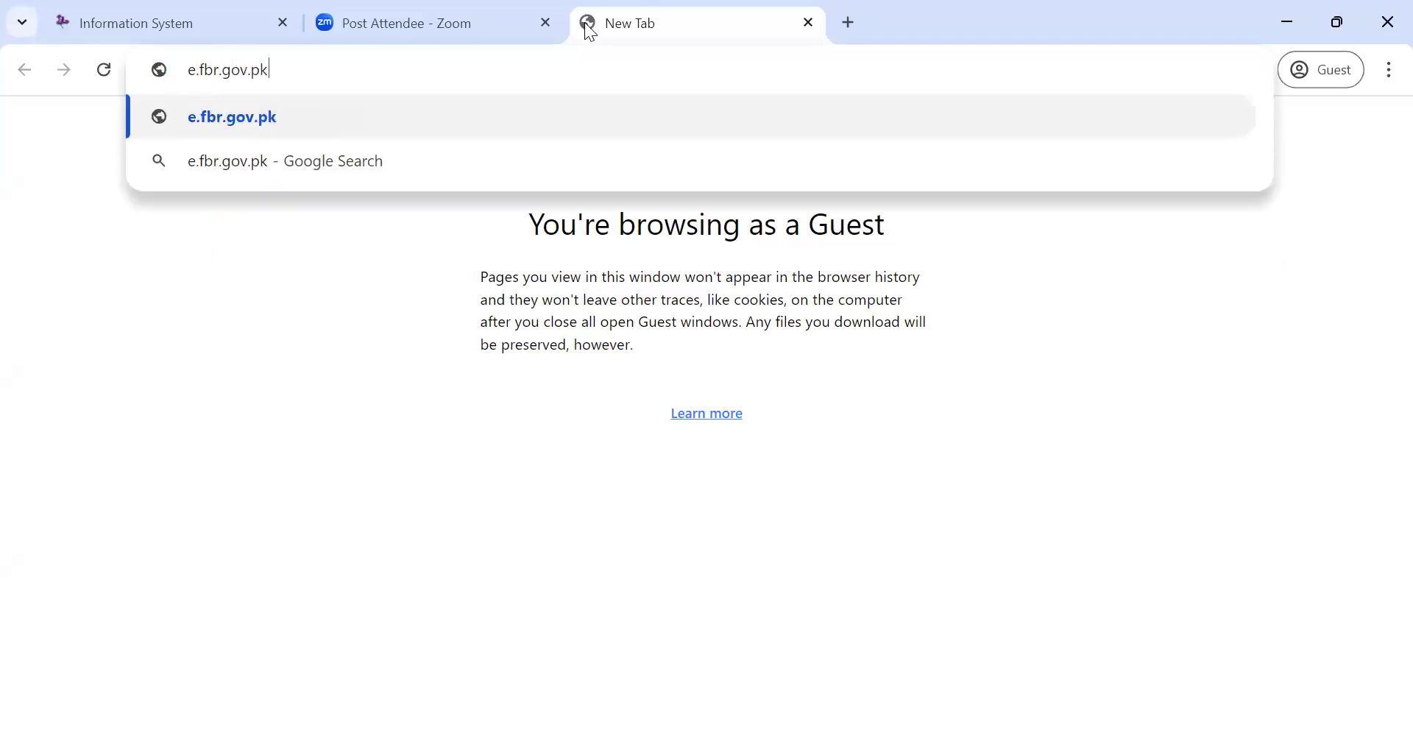
{"action": "key", "text": "Return"}
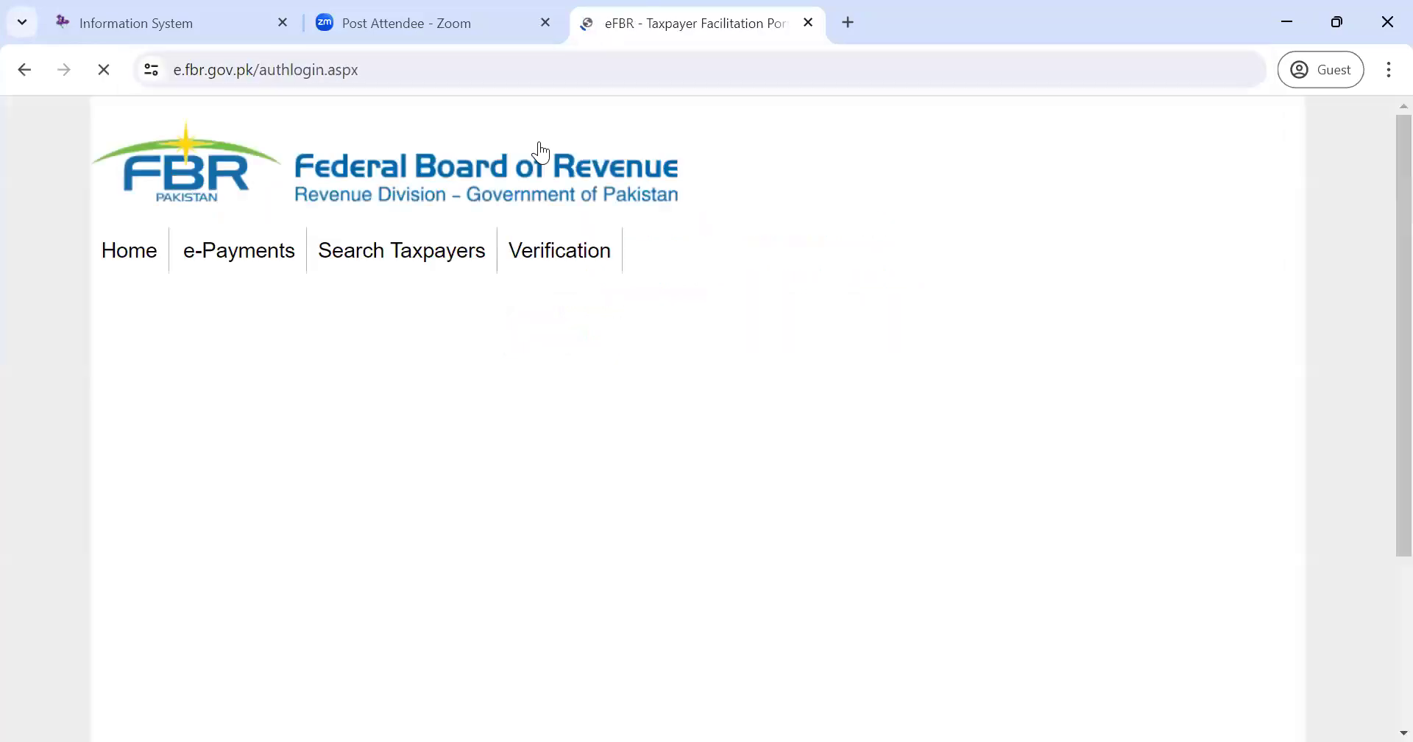
{"action": "mouse_move", "coordinate": [366, 268]}
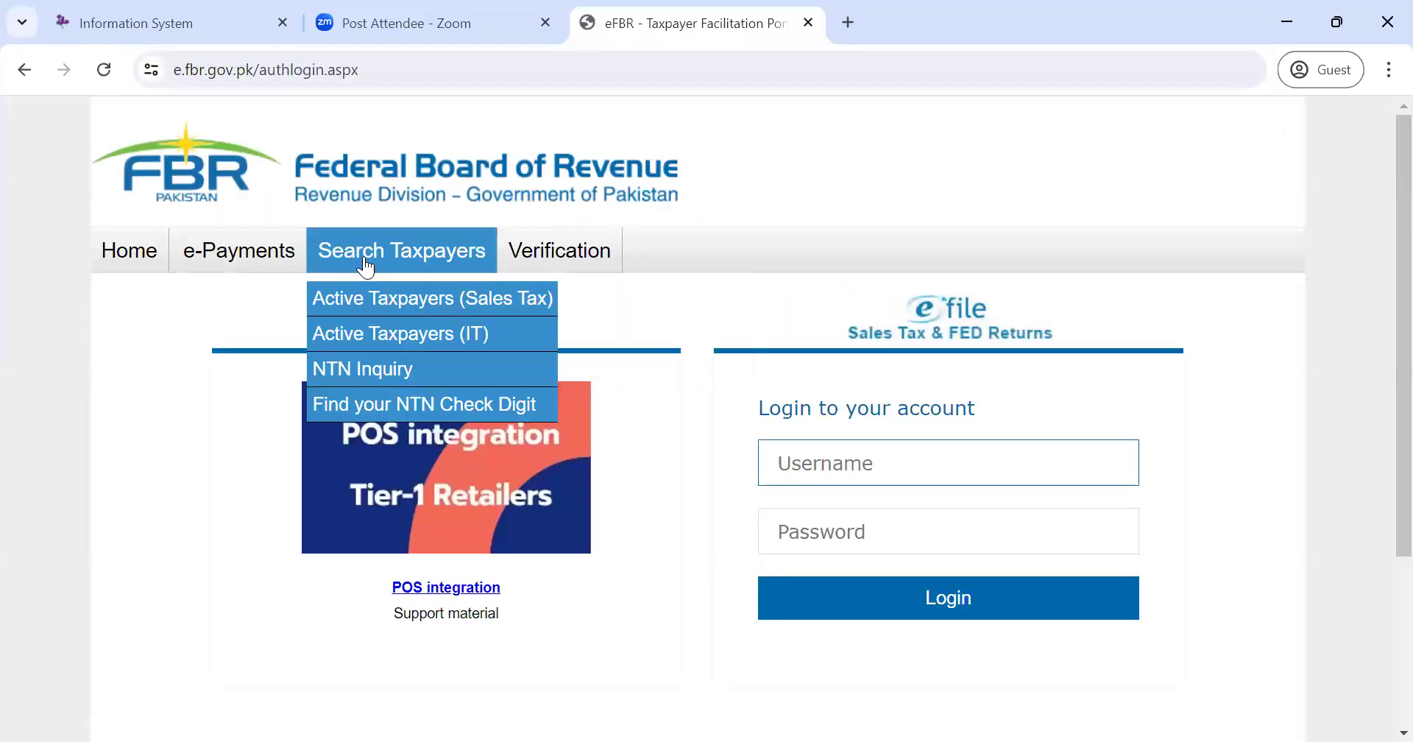
{"action": "left_click", "coordinate": [381, 369]}
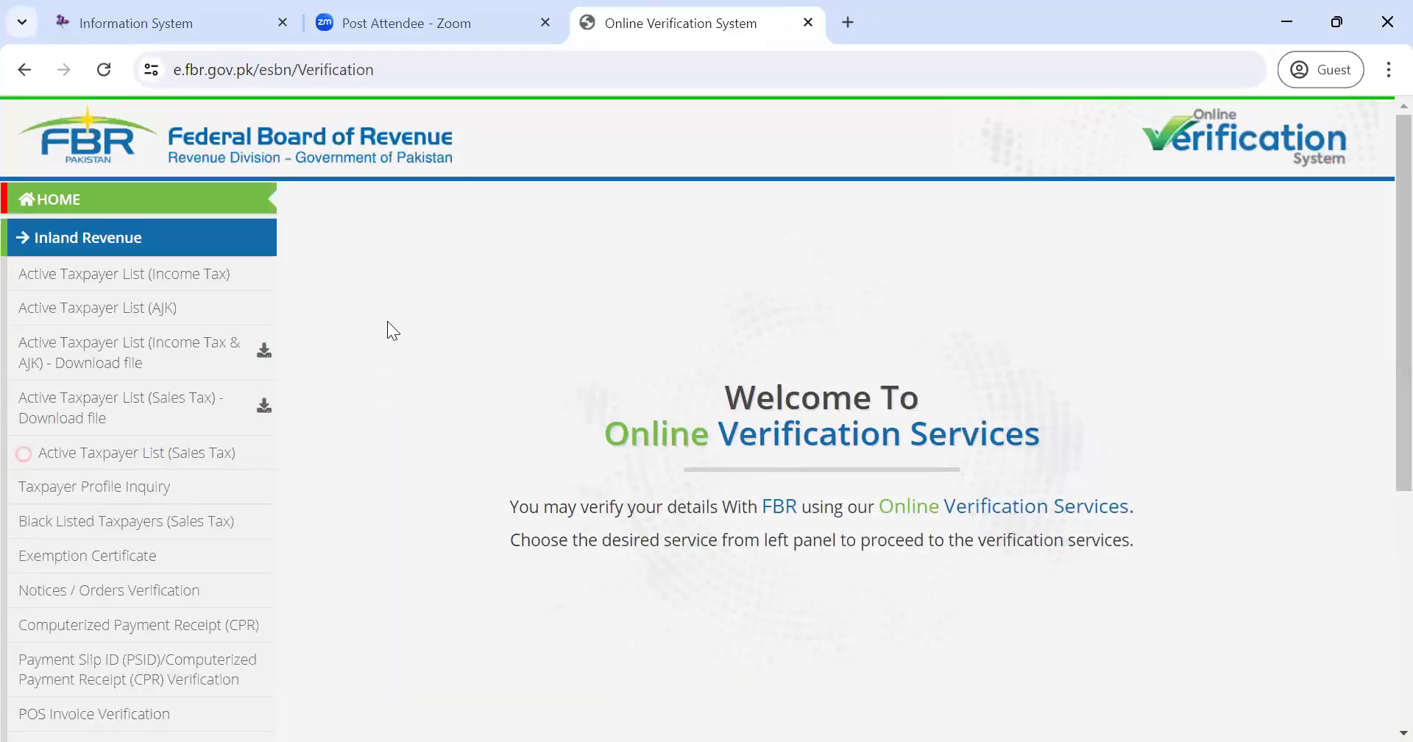
{"action": "left_click", "coordinate": [57, 408]}
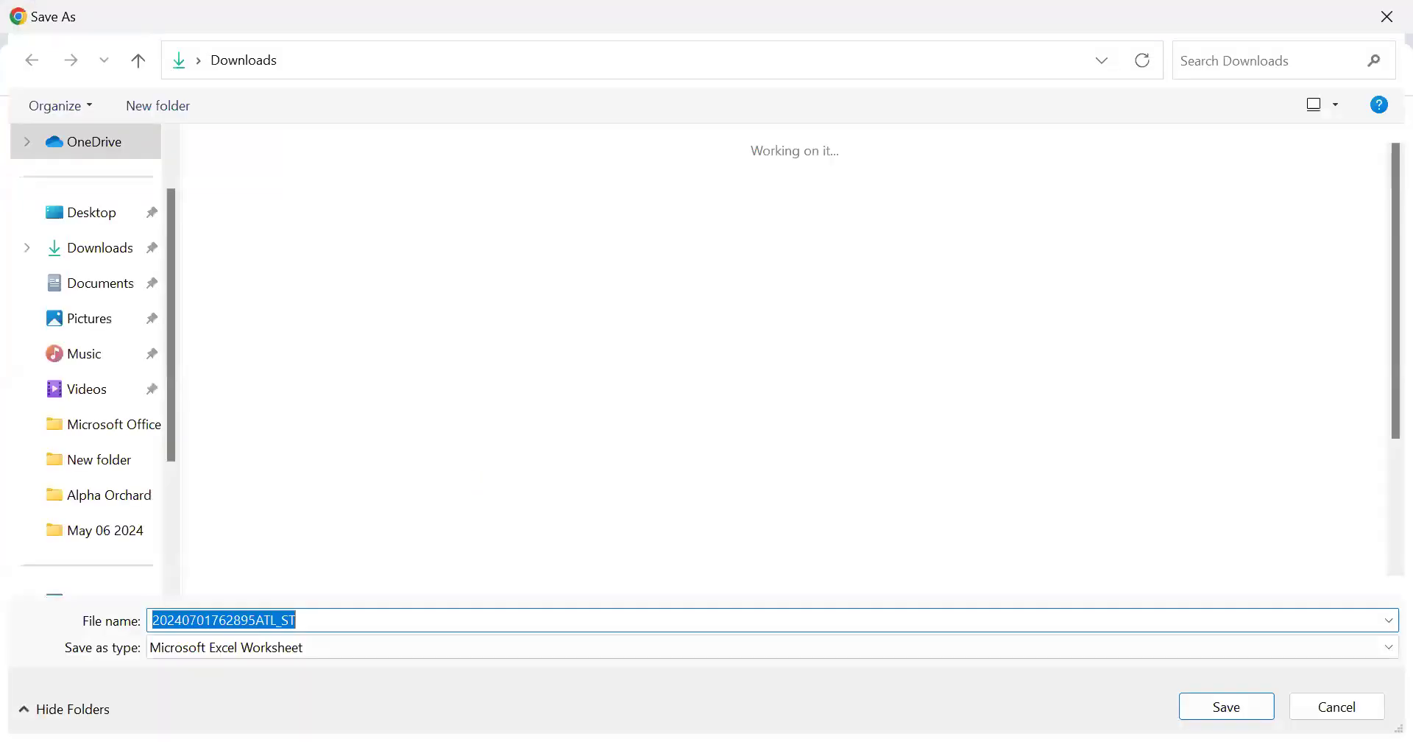
{"action": "left_click", "coordinate": [1244, 713]}
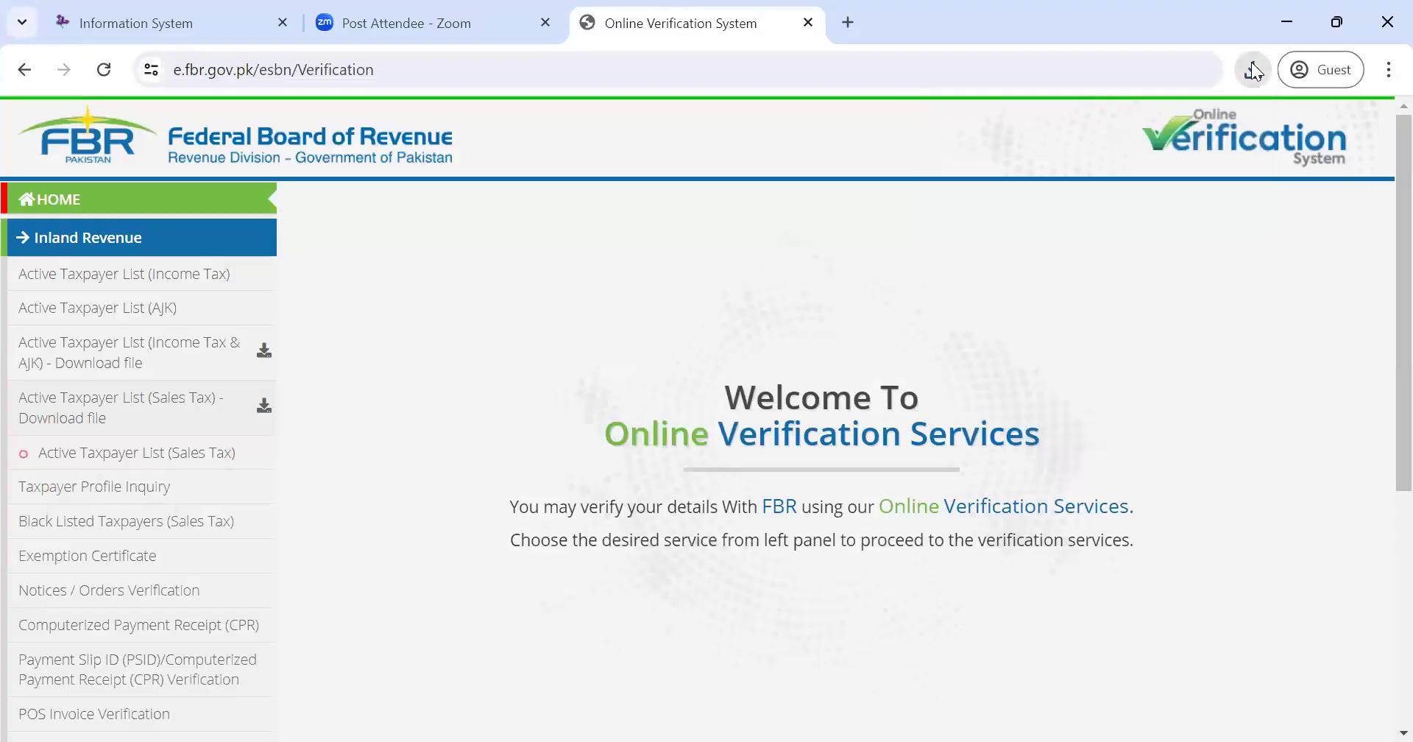
{"action": "left_click", "coordinate": [1254, 70]}
{"action": "mouse_move", "coordinate": [1237, 231]}
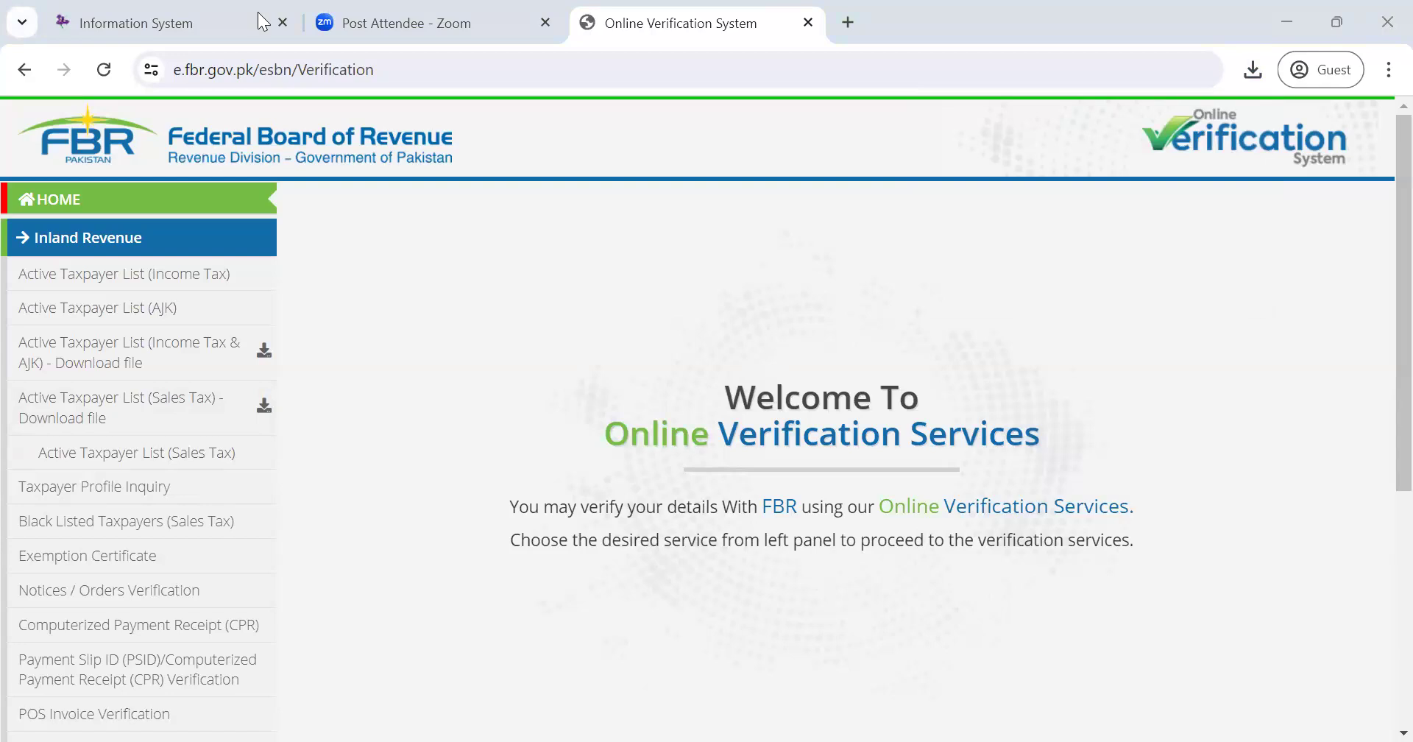
- Return to the IRIS invoice management tab and start a new invoice via Add Invoice For > FBR
{"action": "left_click", "coordinate": [209, 9]}
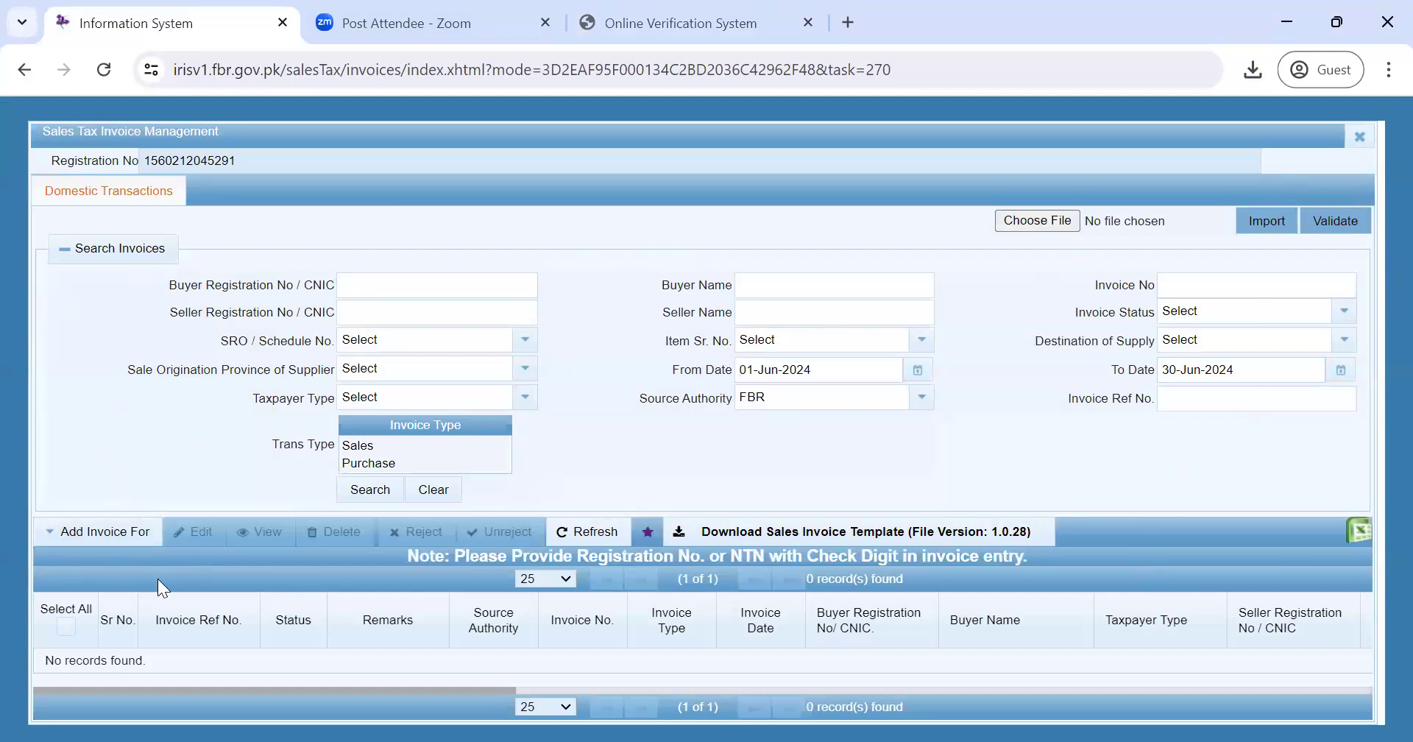
{"action": "left_click", "coordinate": [81, 531]}
{"action": "left_click", "coordinate": [60, 565]}
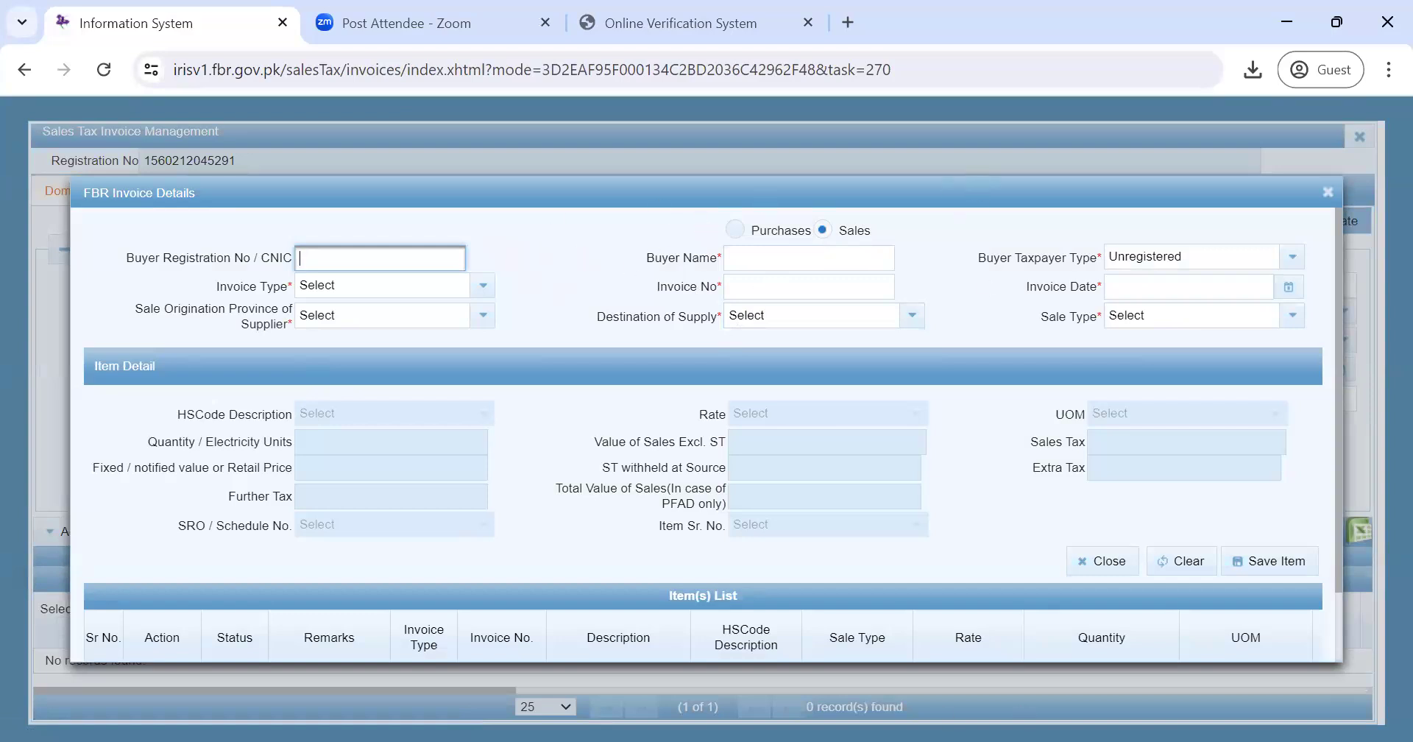
{"action": "key", "text": "alt+Tab"}
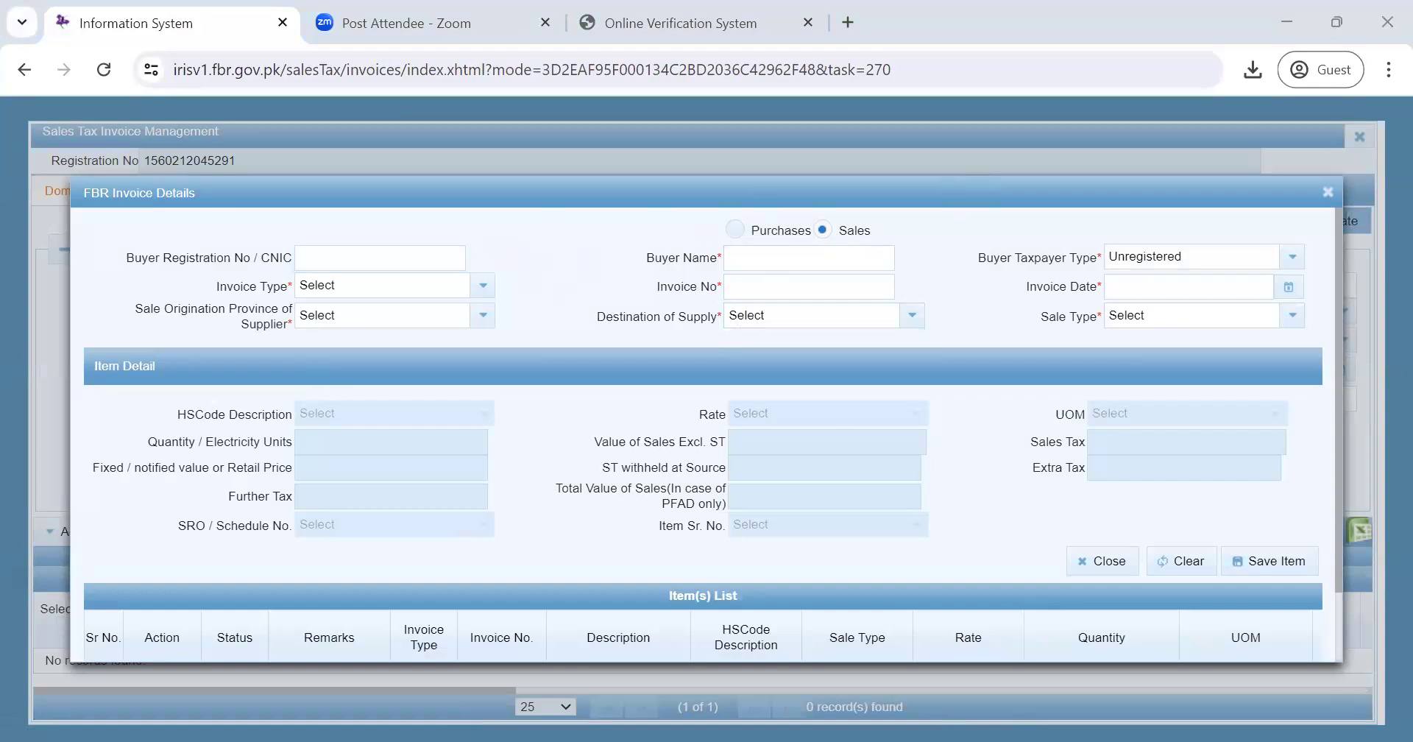
{"action": "left_click", "coordinate": [403, 266]}
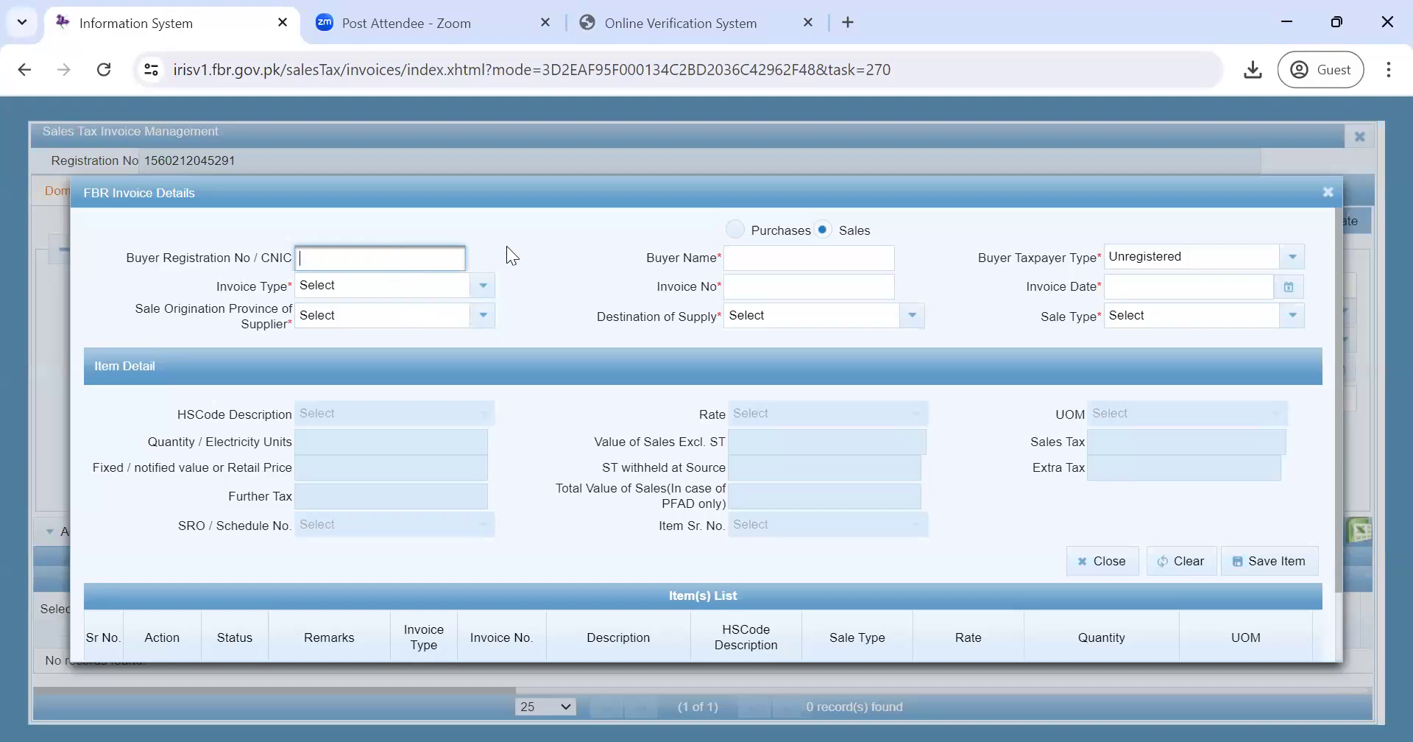
{"action": "left_click", "coordinate": [568, 247]}
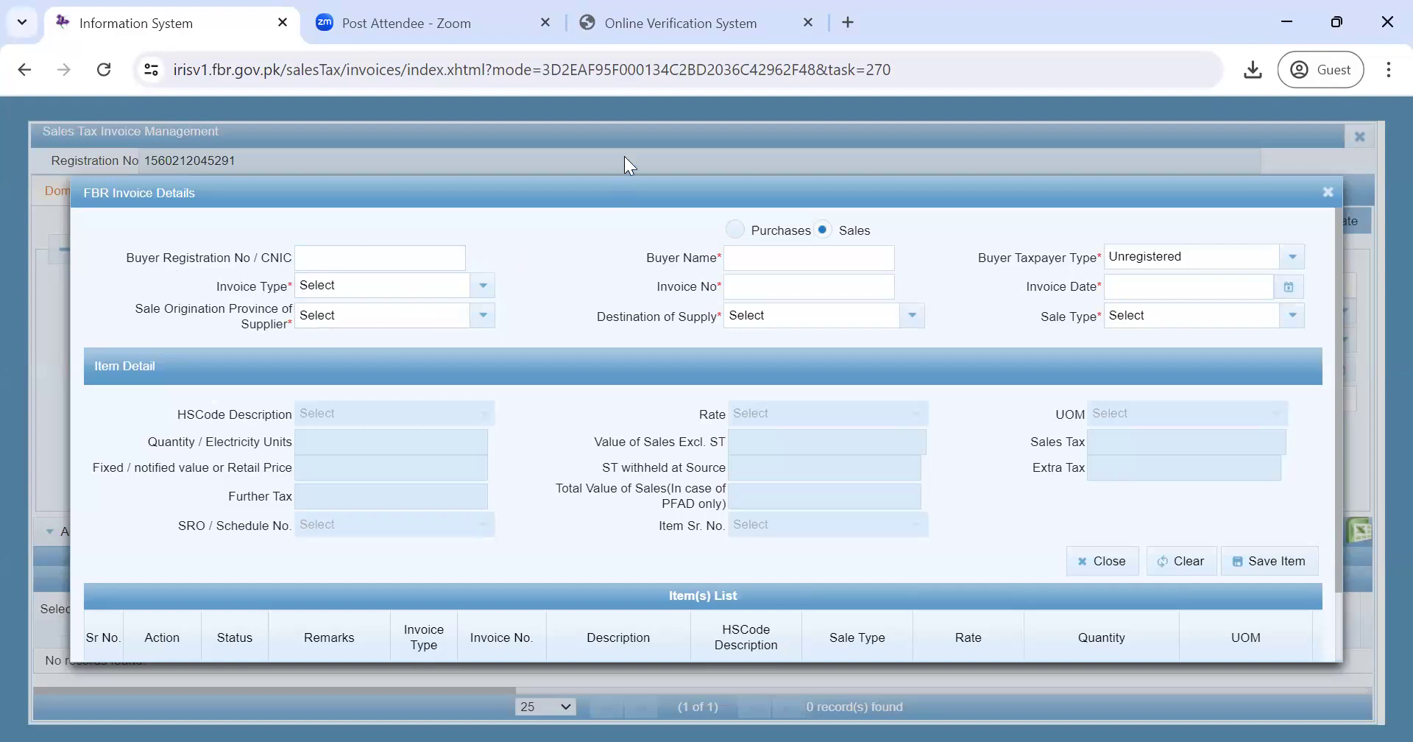
{"action": "mouse_move", "coordinate": [288, 275]}
{"action": "left_mouse_down"}
{"action": "mouse_move", "coordinate": [288, 297]}
{"action": "mouse_move", "coordinate": [289, 276]}
{"action": "left_mouse_up"}
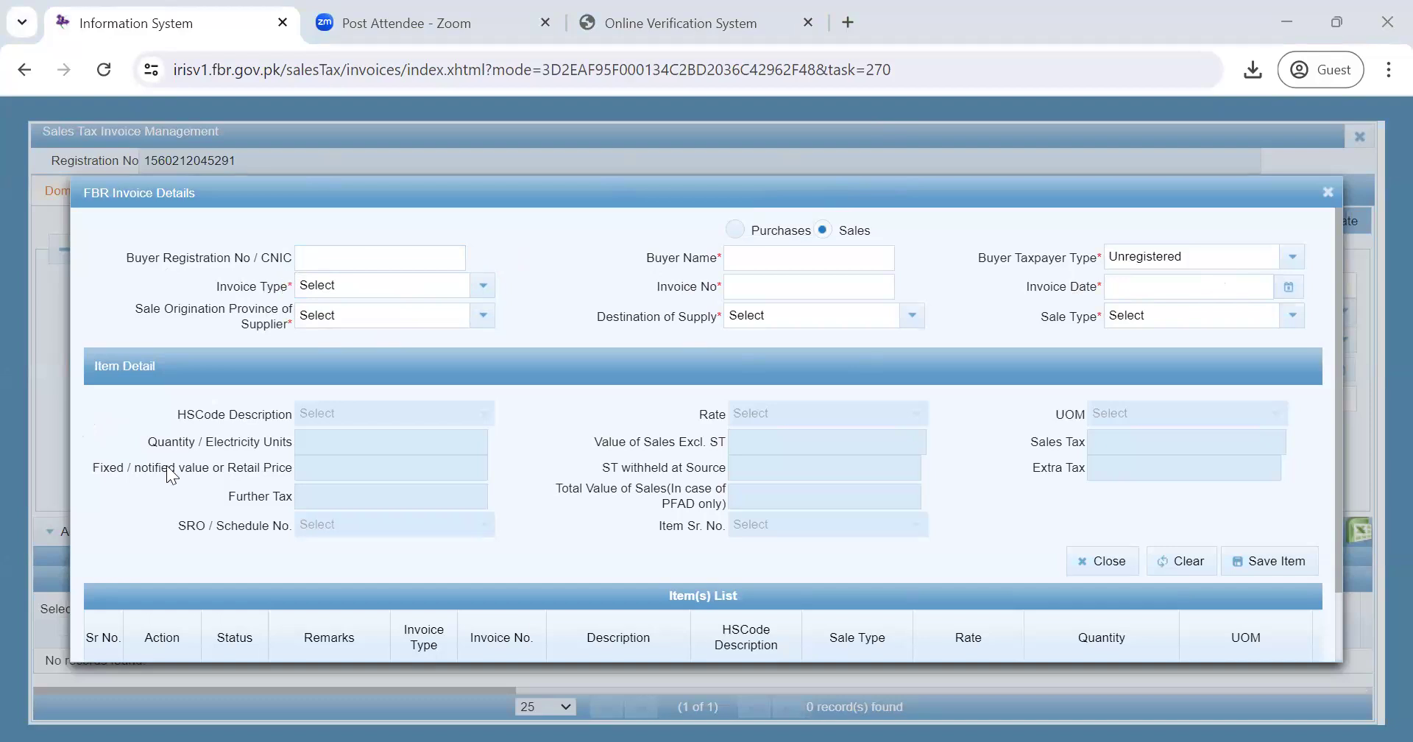
{"action": "left_click", "coordinate": [340, 260]}
{"action": "left_click", "coordinate": [362, 265]}
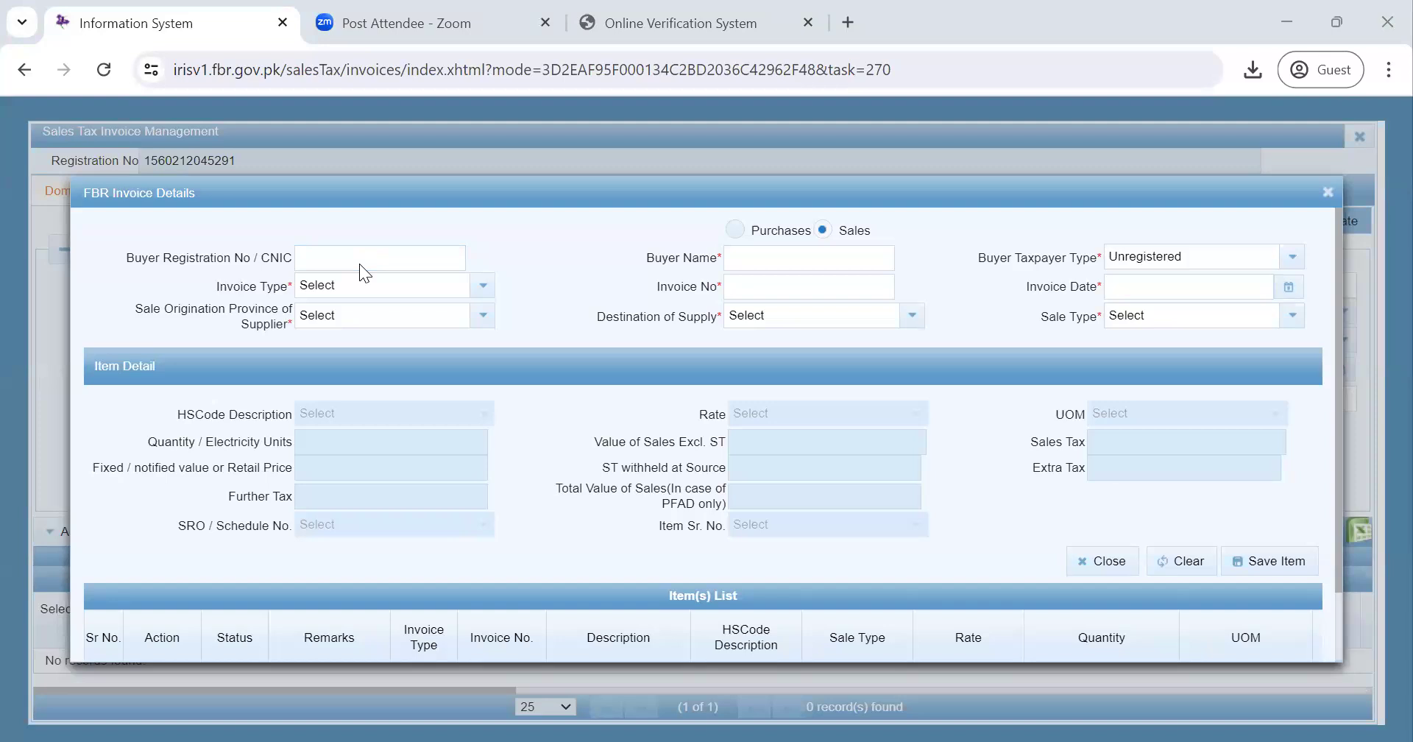
- Paste the buyer's CNIC, set type to Sale Invoice, and enter invoice number 12345
{"action": "left_click", "coordinate": [357, 257]}
{"action": "key", "text": "ctrl+v"}
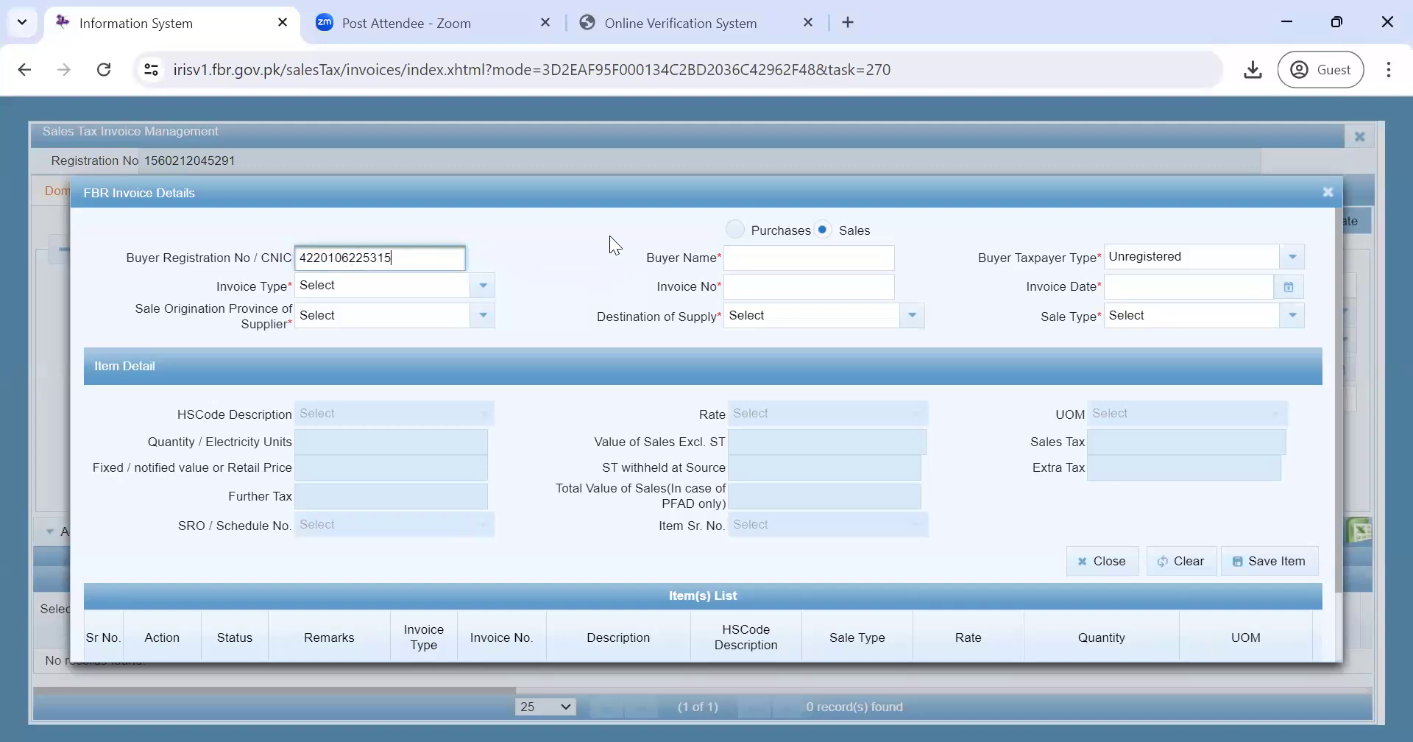
{"action": "key", "text": "Tab"}
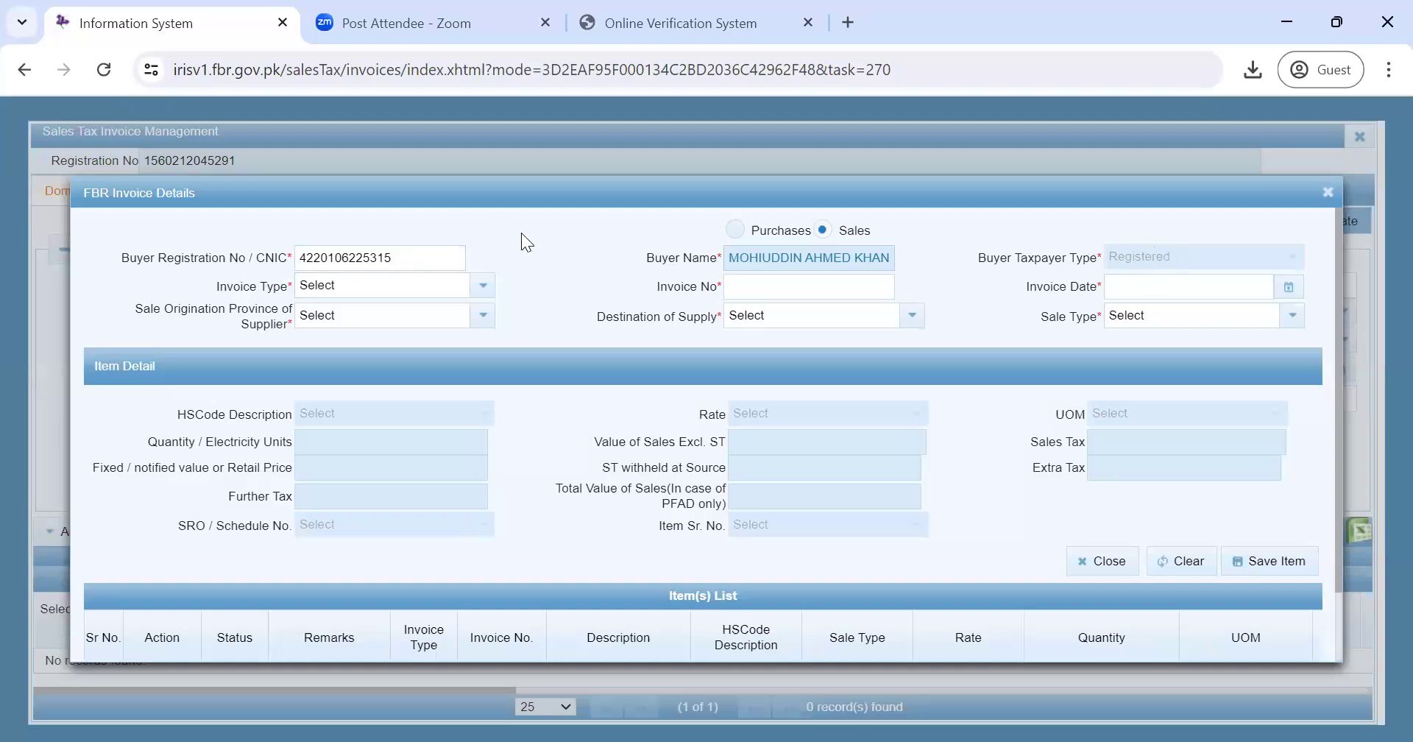
{"action": "left_click", "coordinate": [482, 286]}
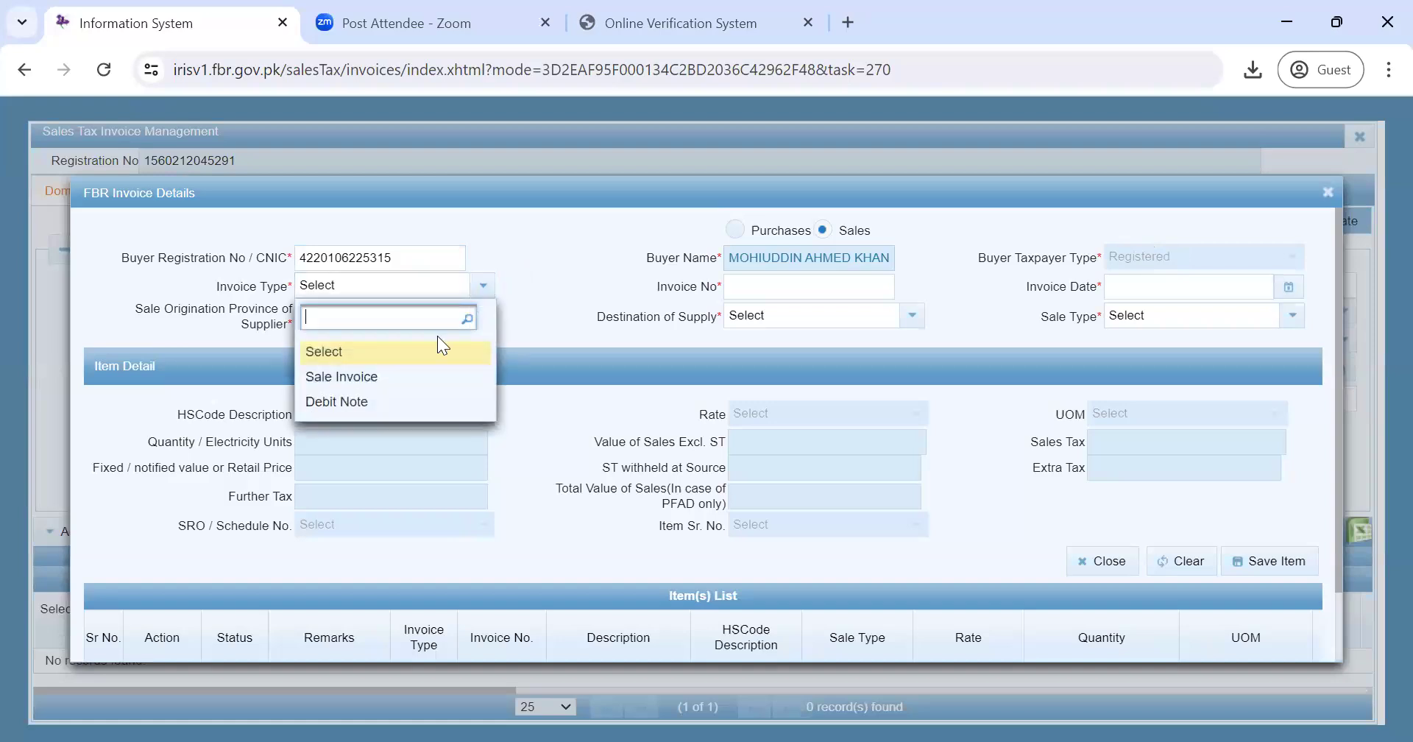
{"action": "left_click", "coordinate": [414, 375]}
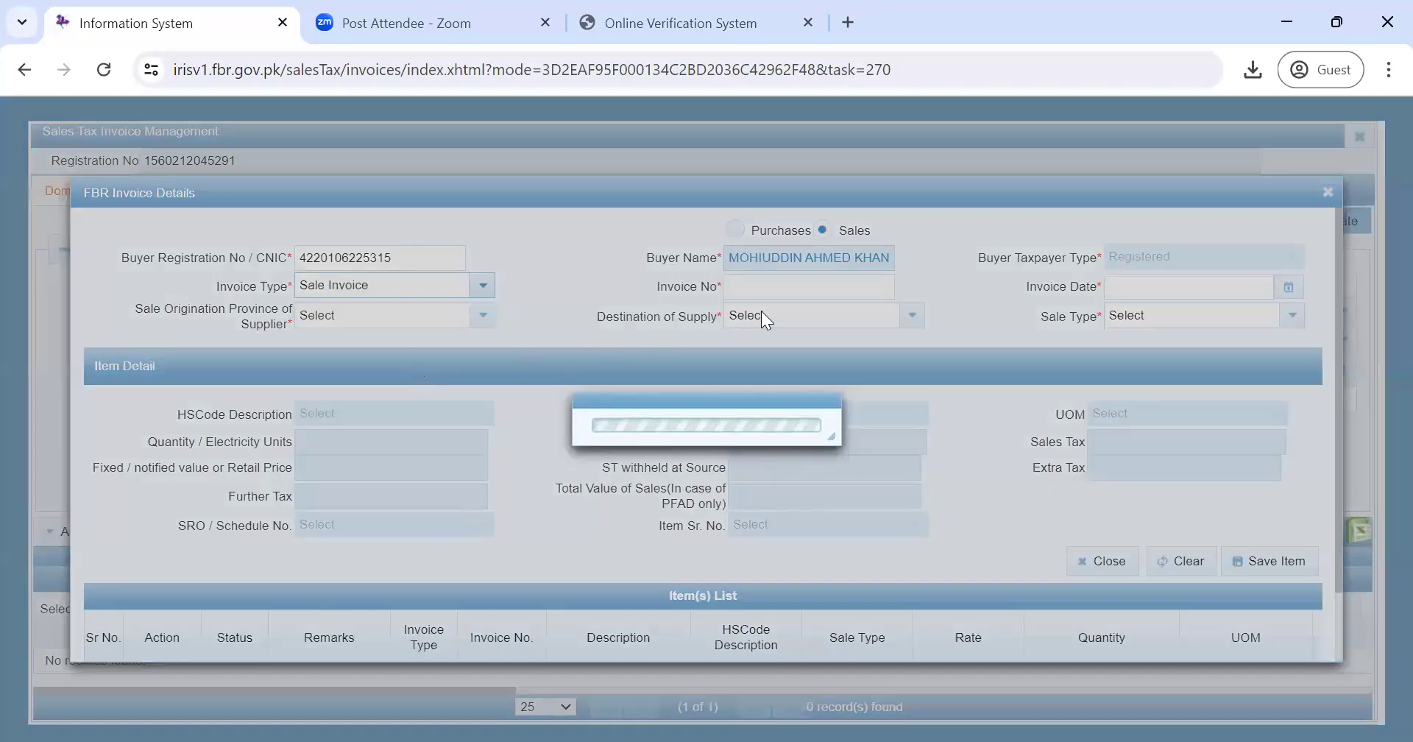
{"action": "left_click", "coordinate": [781, 287]}
{"action": "left_click", "coordinate": [781, 288]}
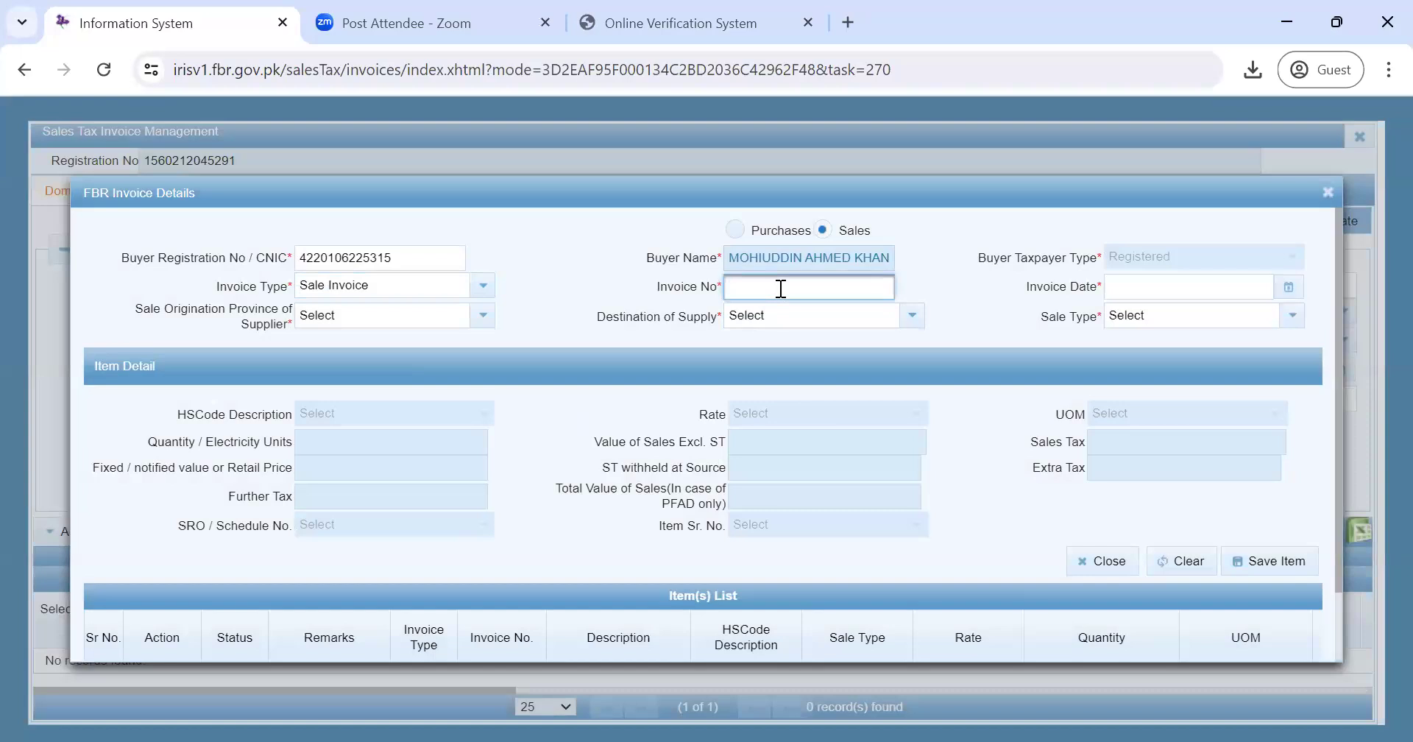
{"action": "type", "text": "12345"}
{"action": "left_click", "coordinate": [959, 283]}
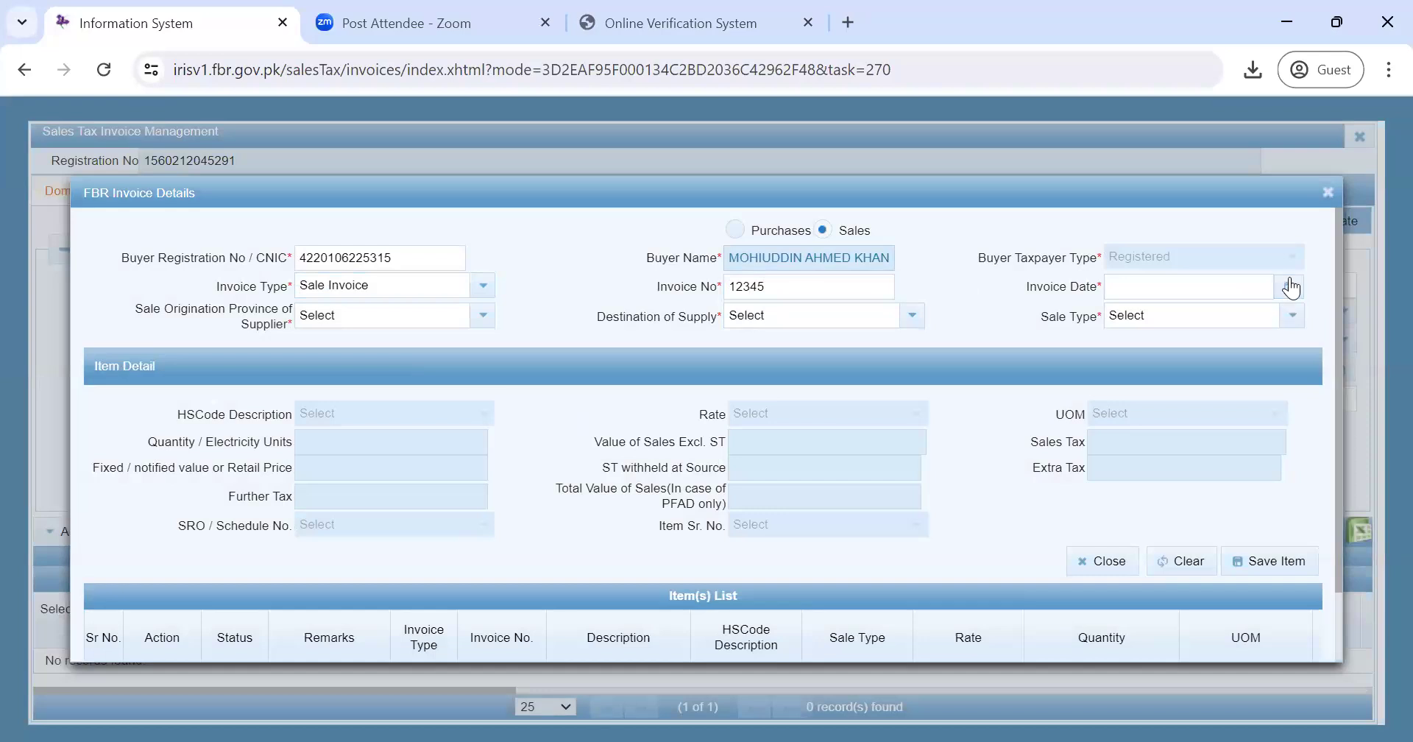
- Date the invoice 10 April 2024 and set origination and destination provinces to PUNJAB
{"action": "left_click", "coordinate": [1290, 287]}
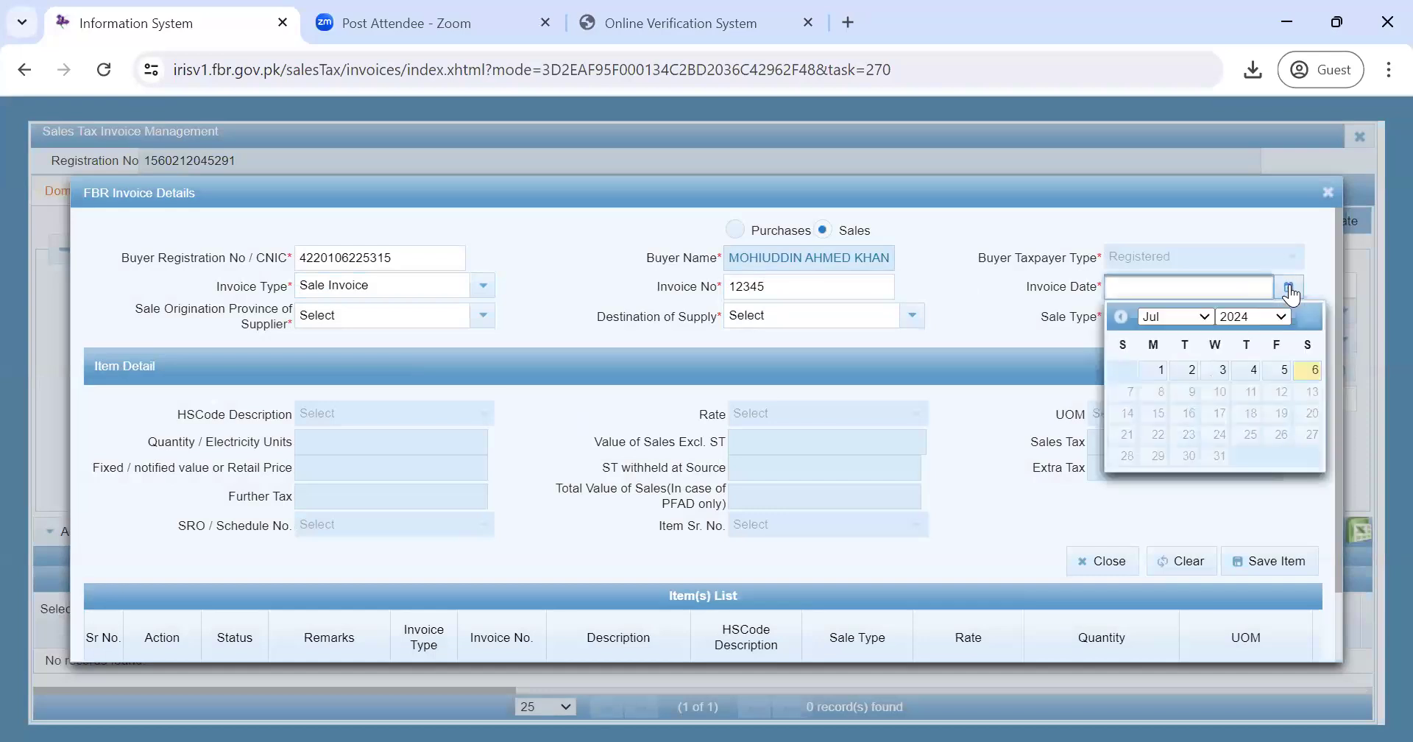
{"action": "left_click", "coordinate": [1204, 316]}
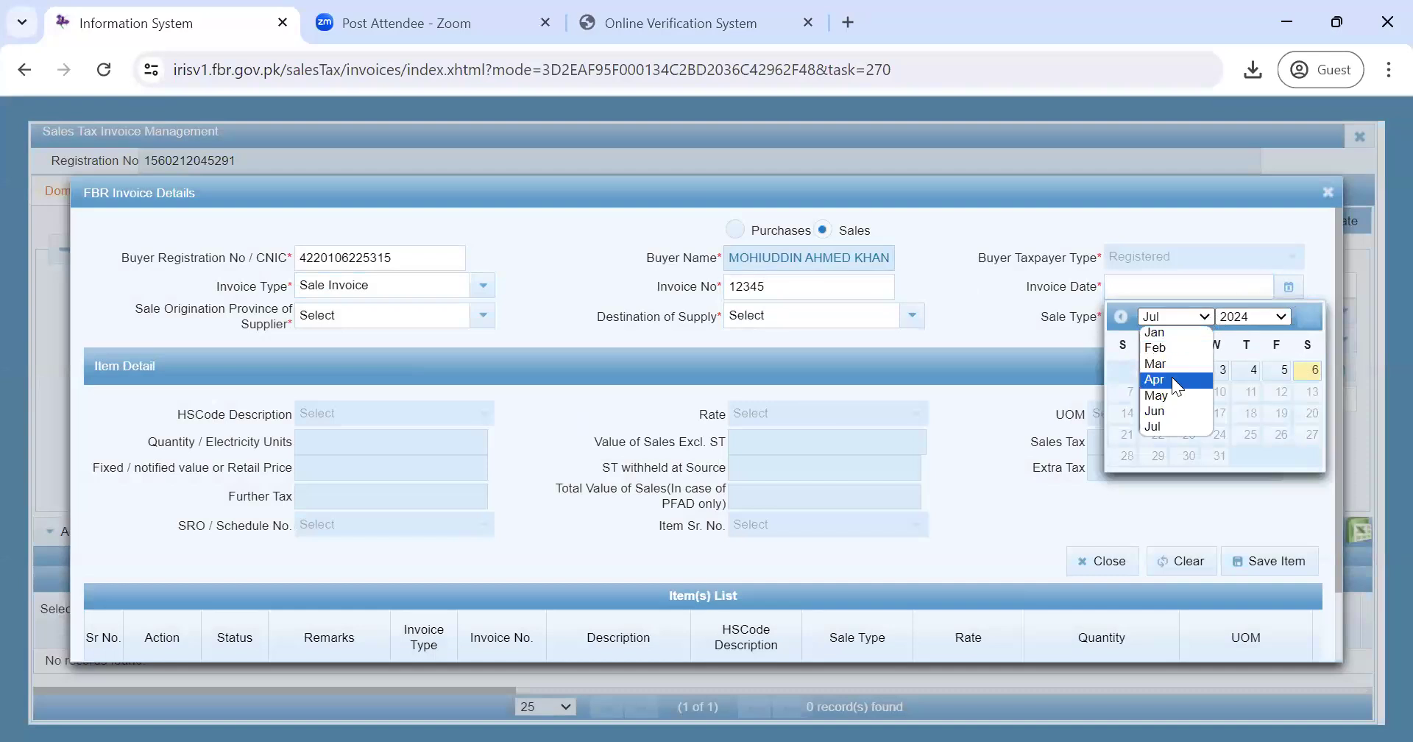
{"action": "left_click", "coordinate": [1172, 378]}
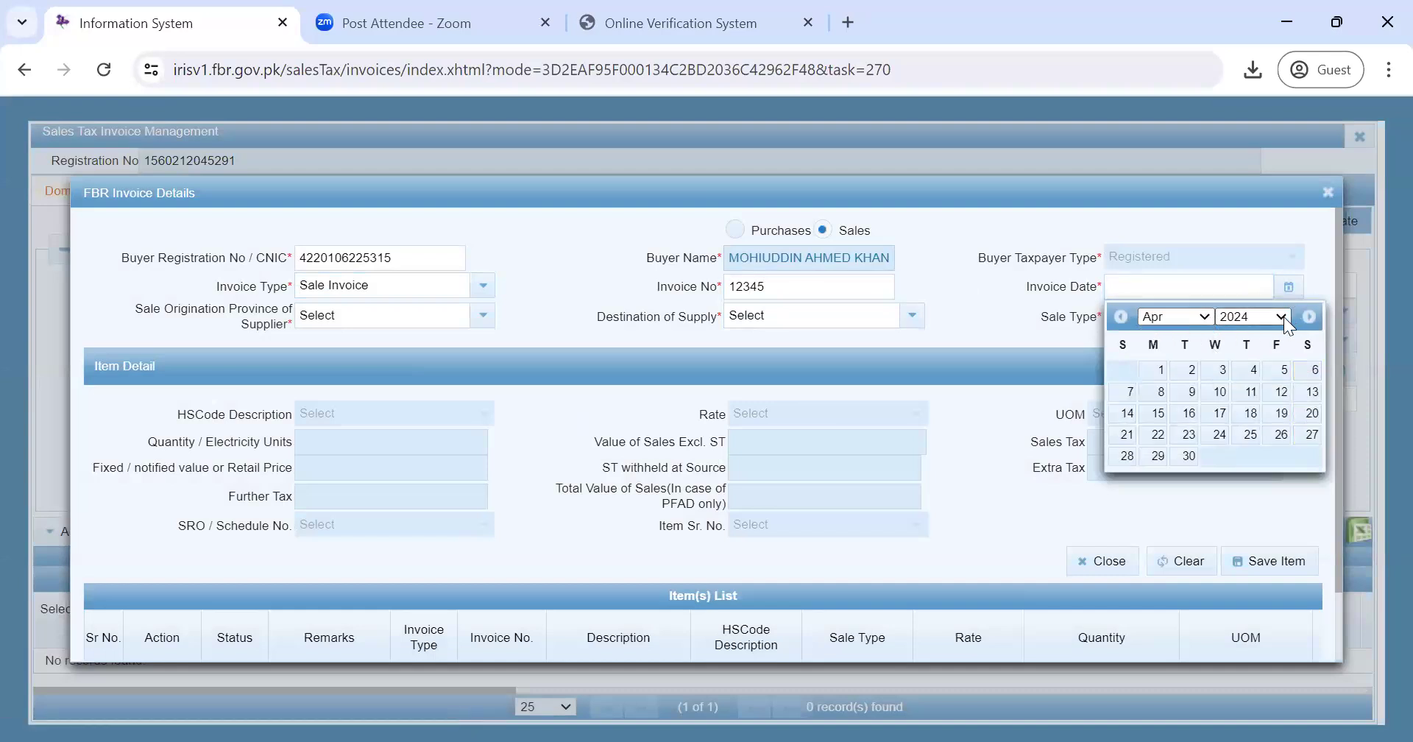
{"action": "left_click", "coordinate": [1218, 392]}
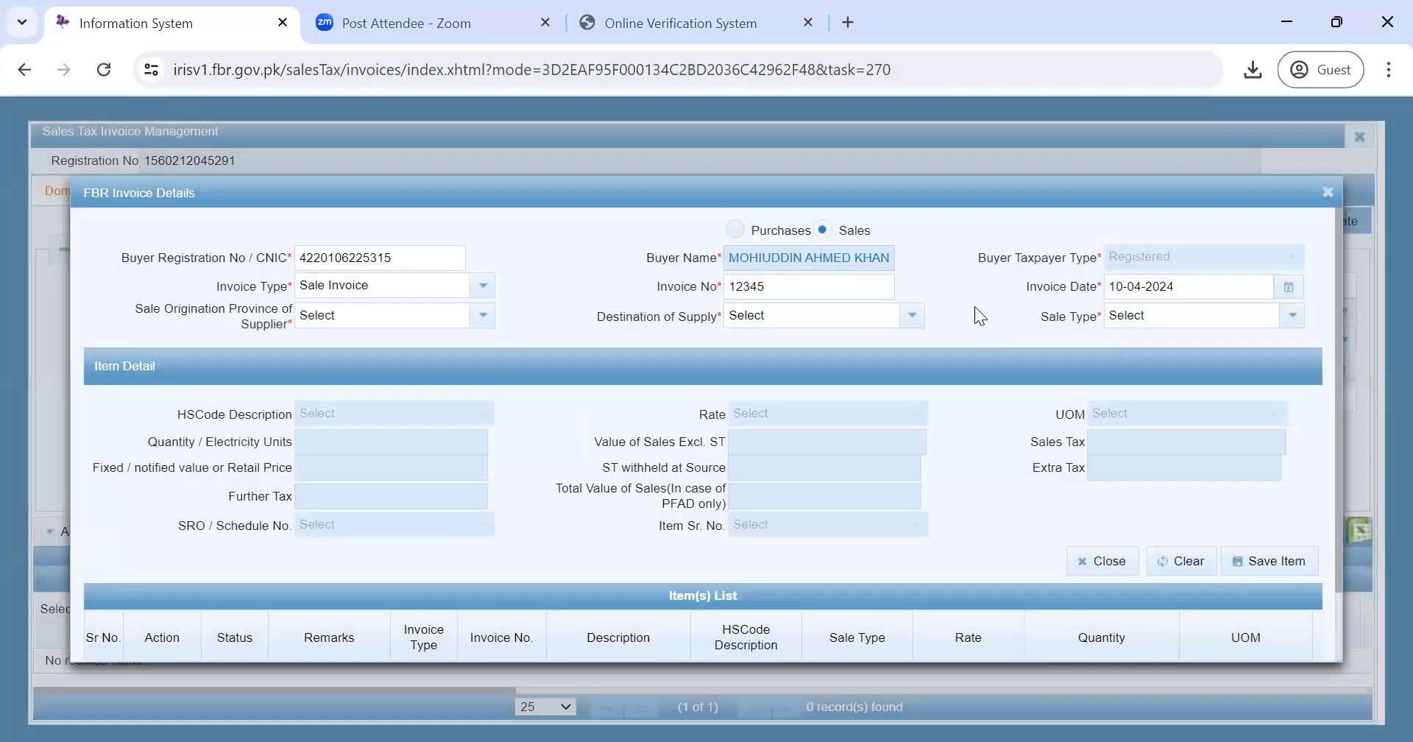
{"action": "left_click", "coordinate": [479, 318]}
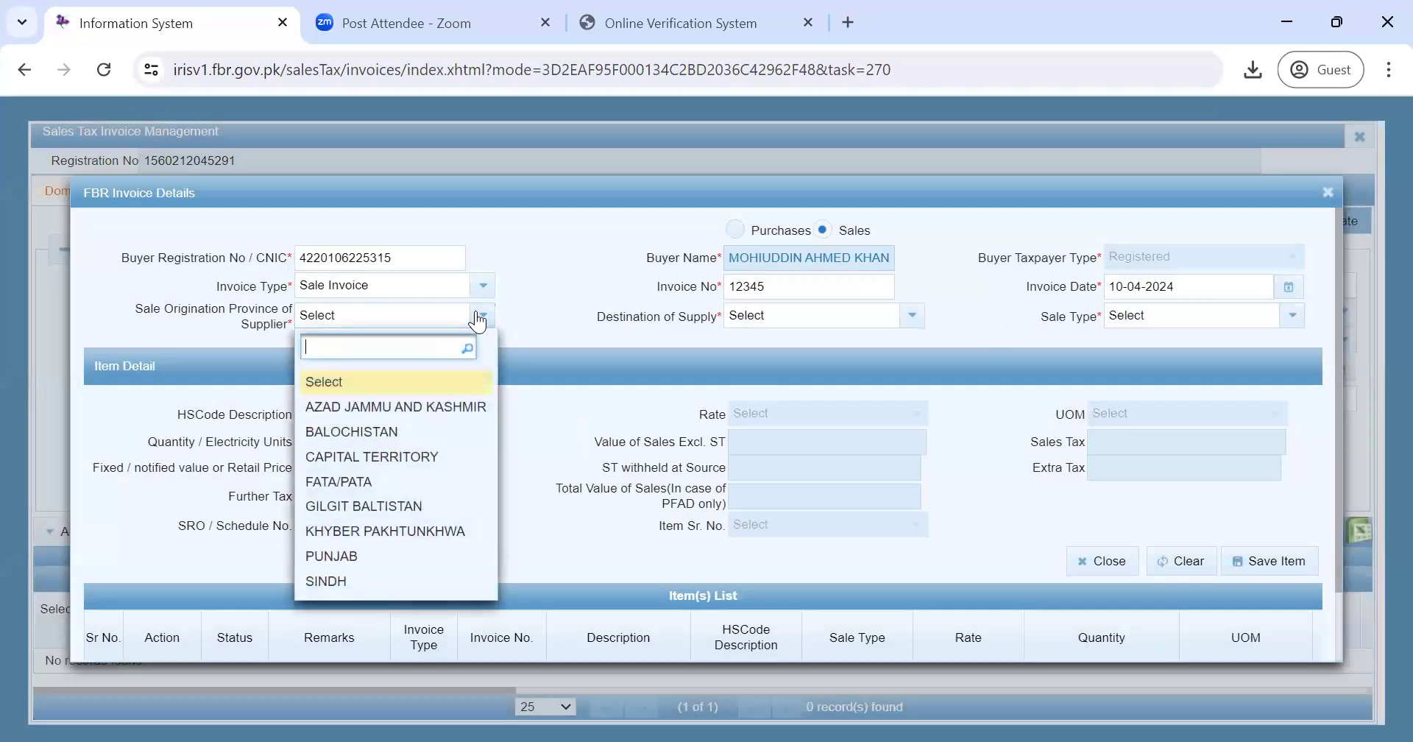
{"action": "left_click", "coordinate": [377, 558]}
{"action": "left_click", "coordinate": [912, 317]}
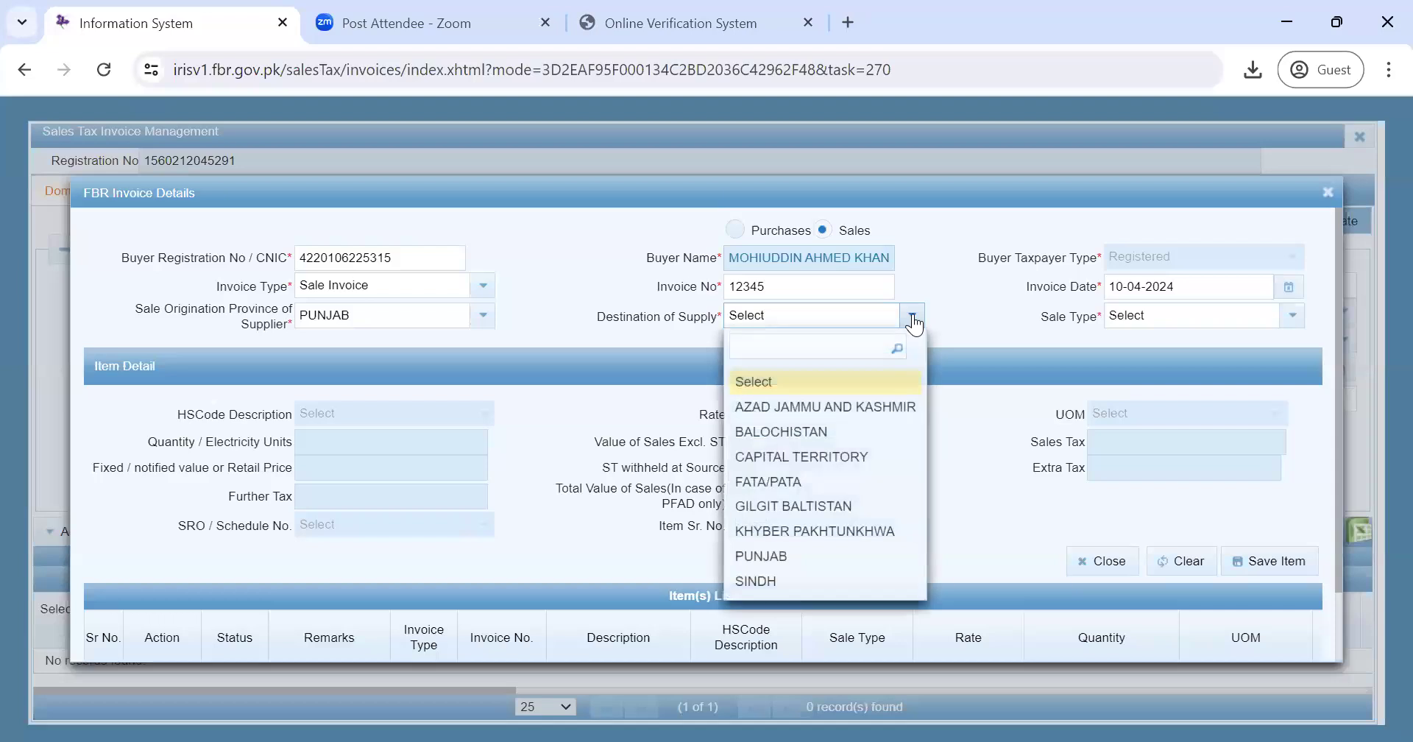
{"action": "left_click", "coordinate": [830, 556]}
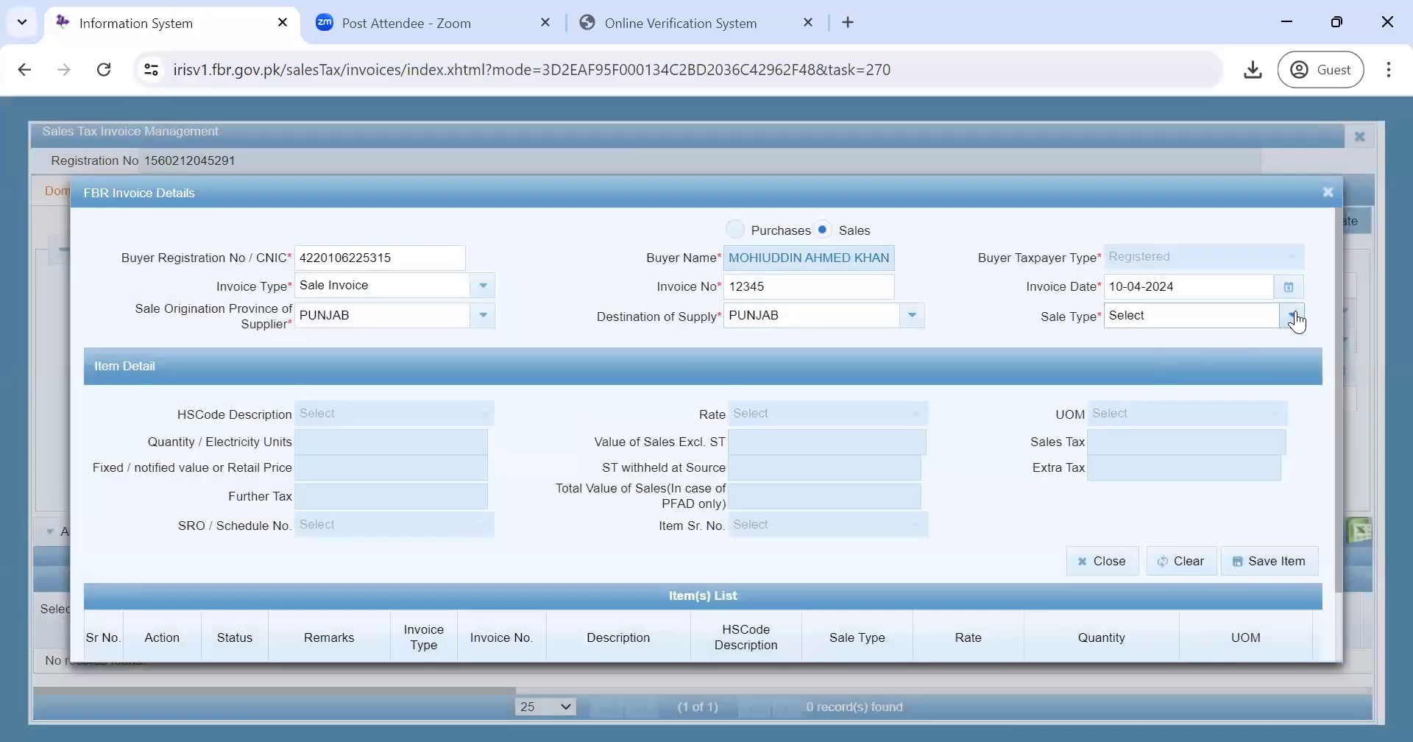
{"action": "left_click", "coordinate": [1294, 316]}
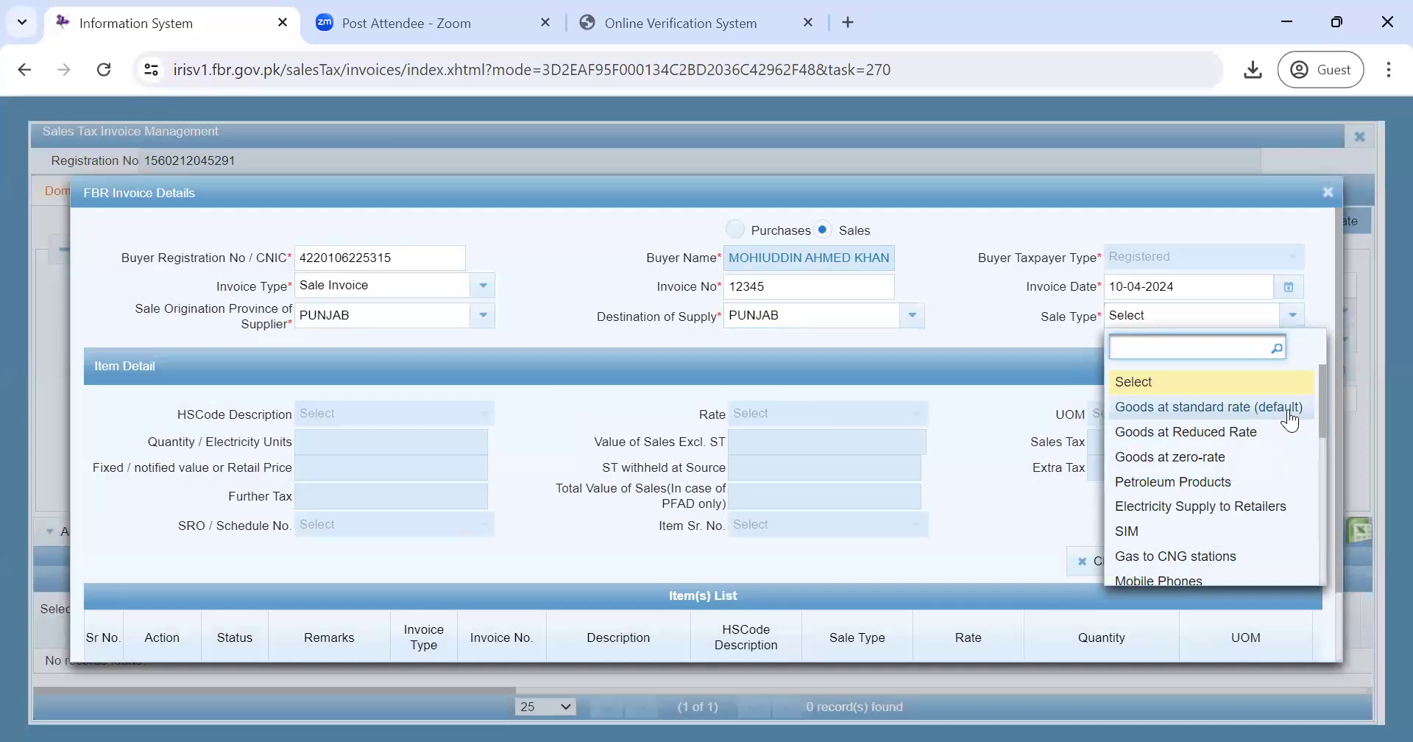
- Scroll the Sale Type list and choose Goods at standard rate (default), giving an 18% rate
{"action": "left_click_drag", "start_coordinate": [1322, 380], "coordinate": [1322, 392]}
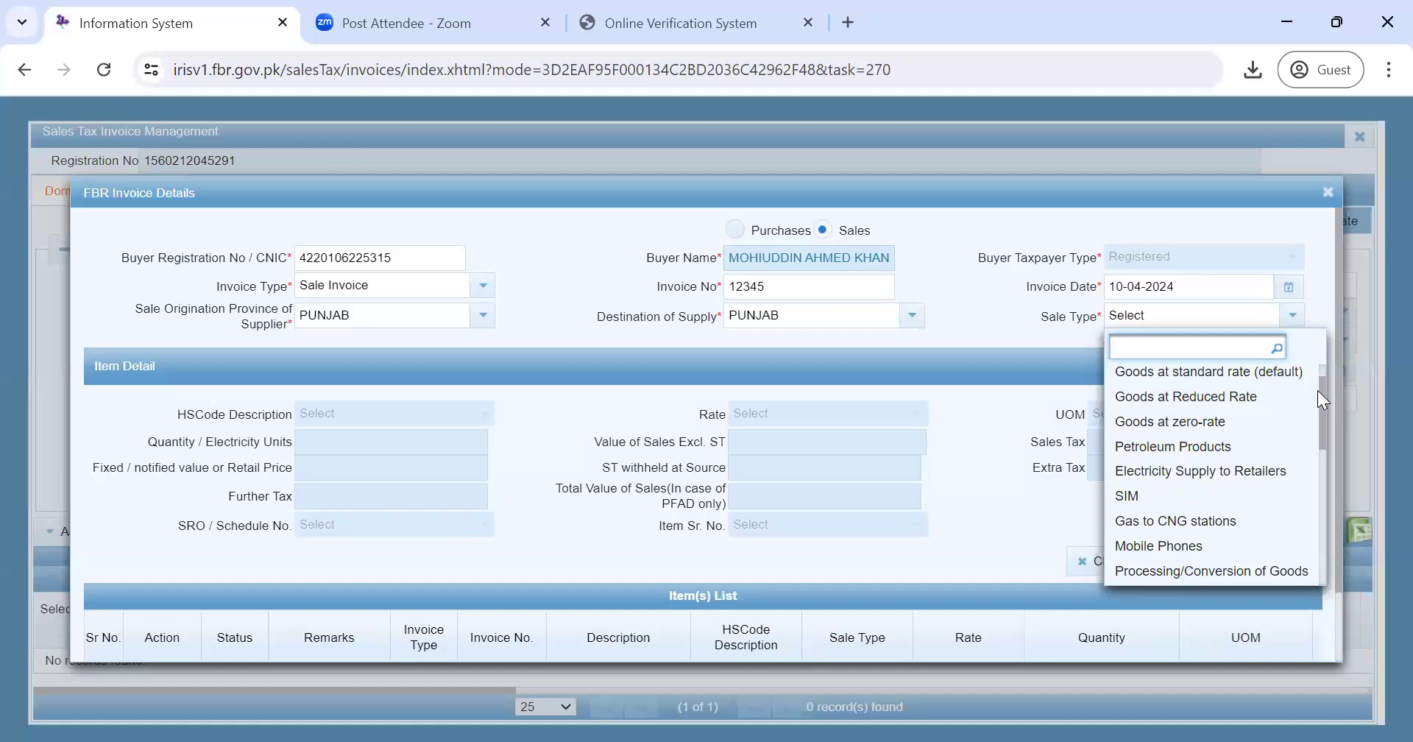
{"action": "left_click_drag", "start_coordinate": [1319, 390], "coordinate": [1319, 416]}
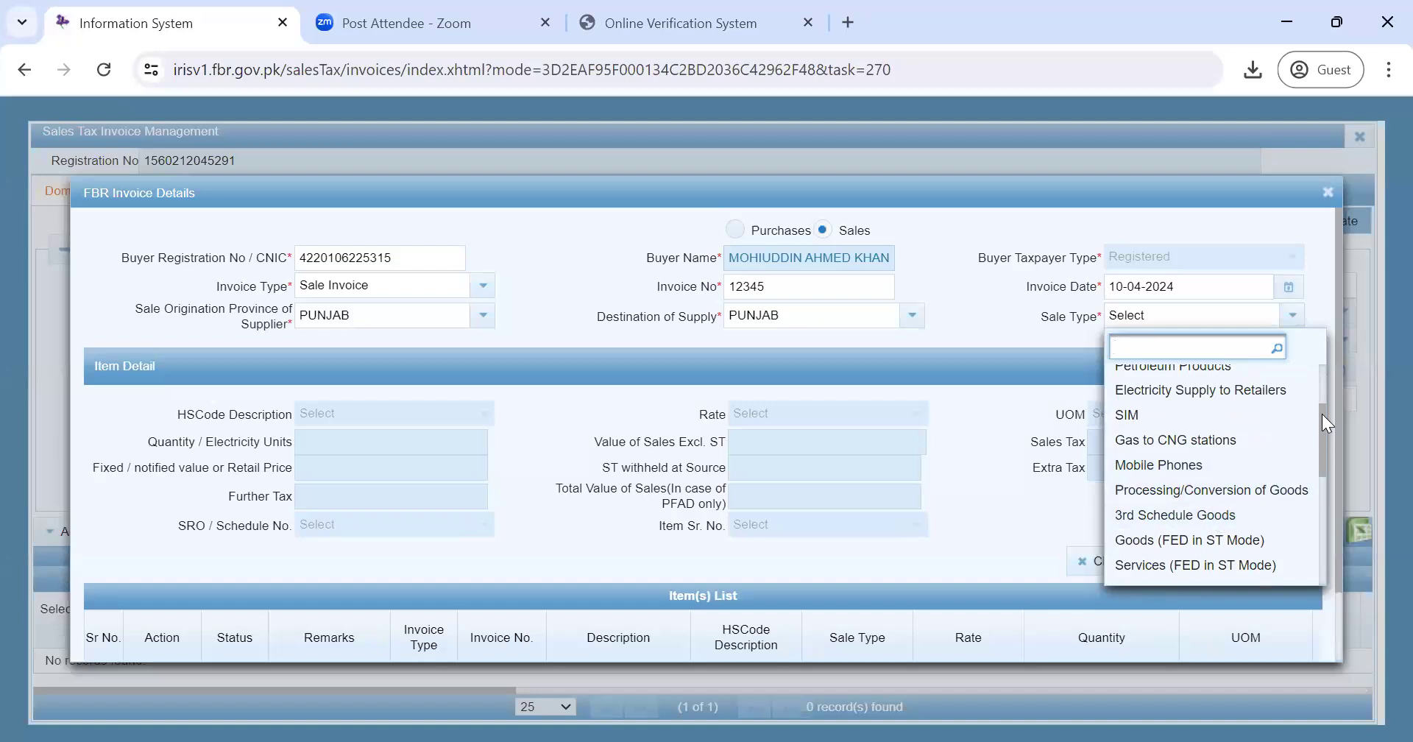
{"action": "left_click_drag", "start_coordinate": [1322, 414], "coordinate": [1325, 458]}
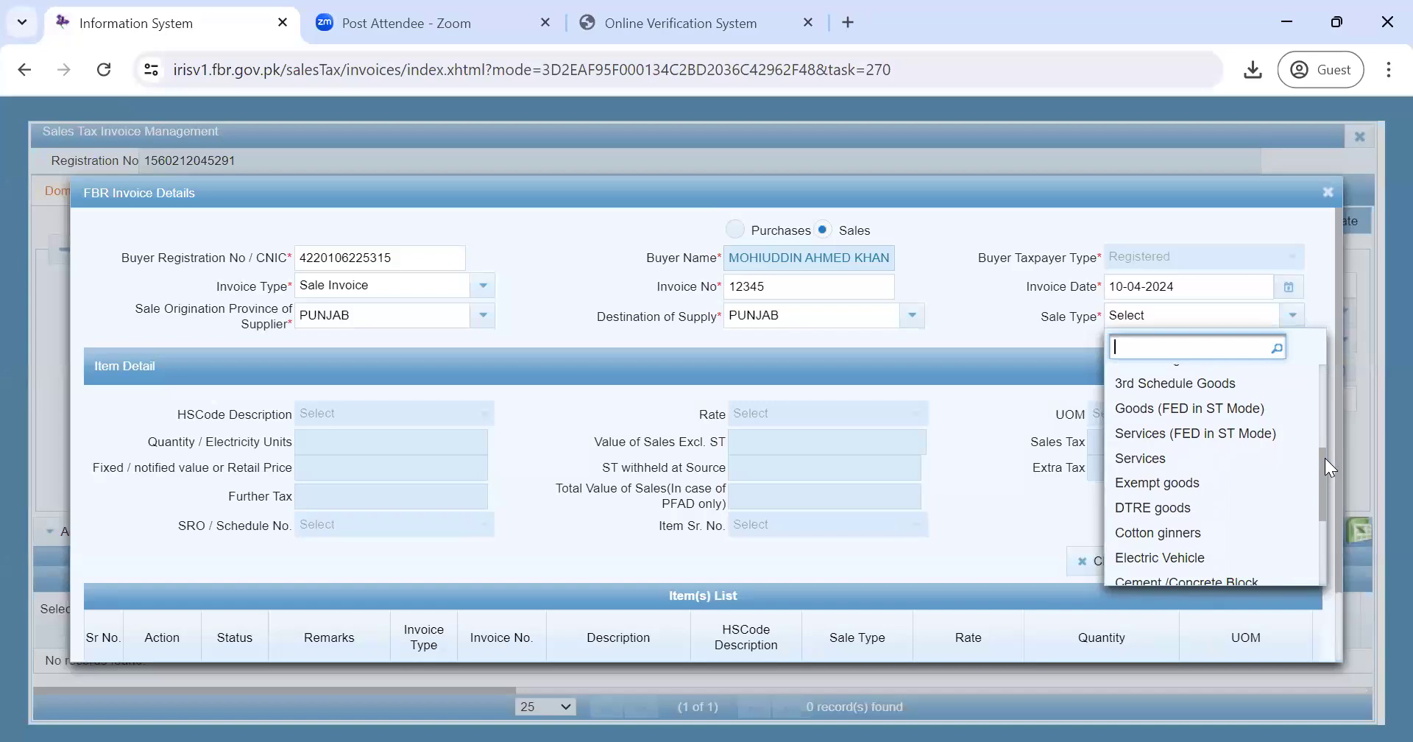
{"action": "left_click_drag", "start_coordinate": [1325, 458], "coordinate": [1326, 471]}
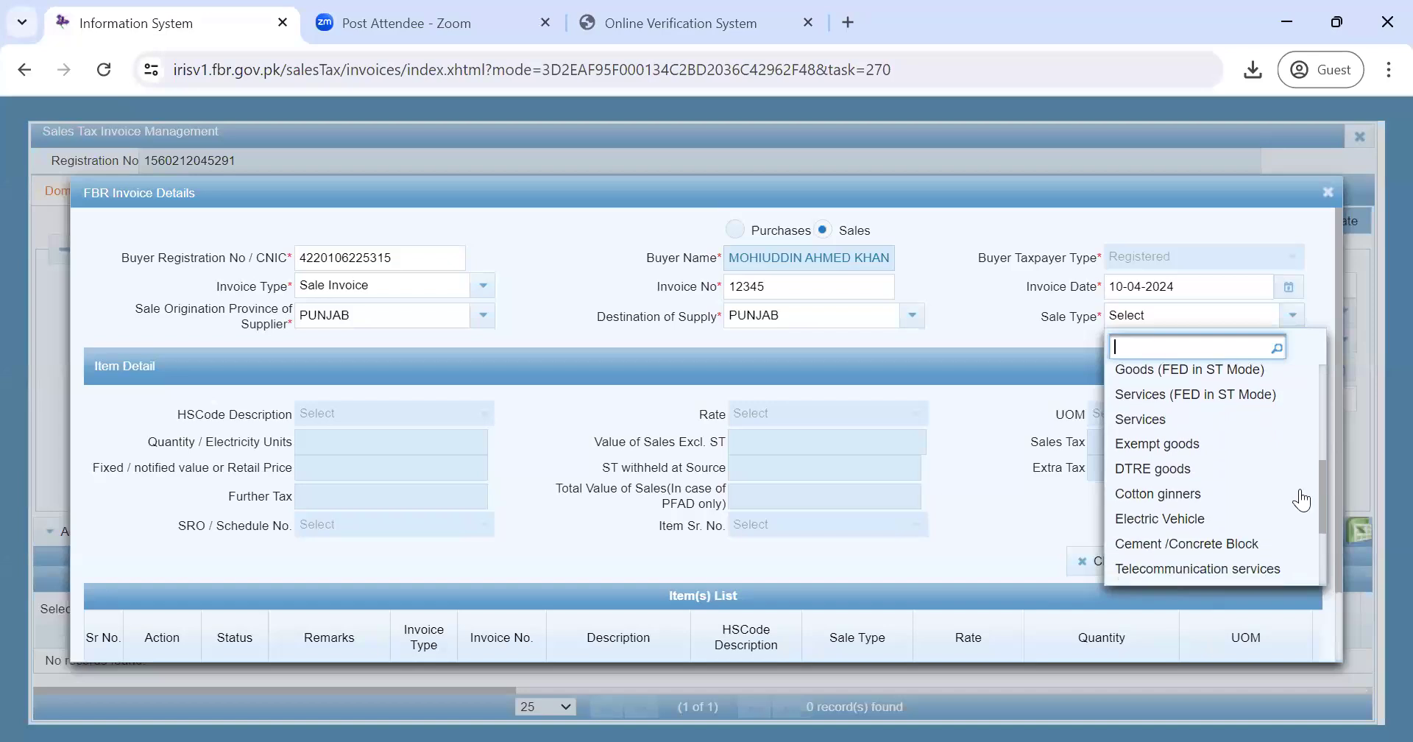
{"action": "left_click_drag", "start_coordinate": [1321, 496], "coordinate": [1325, 561]}
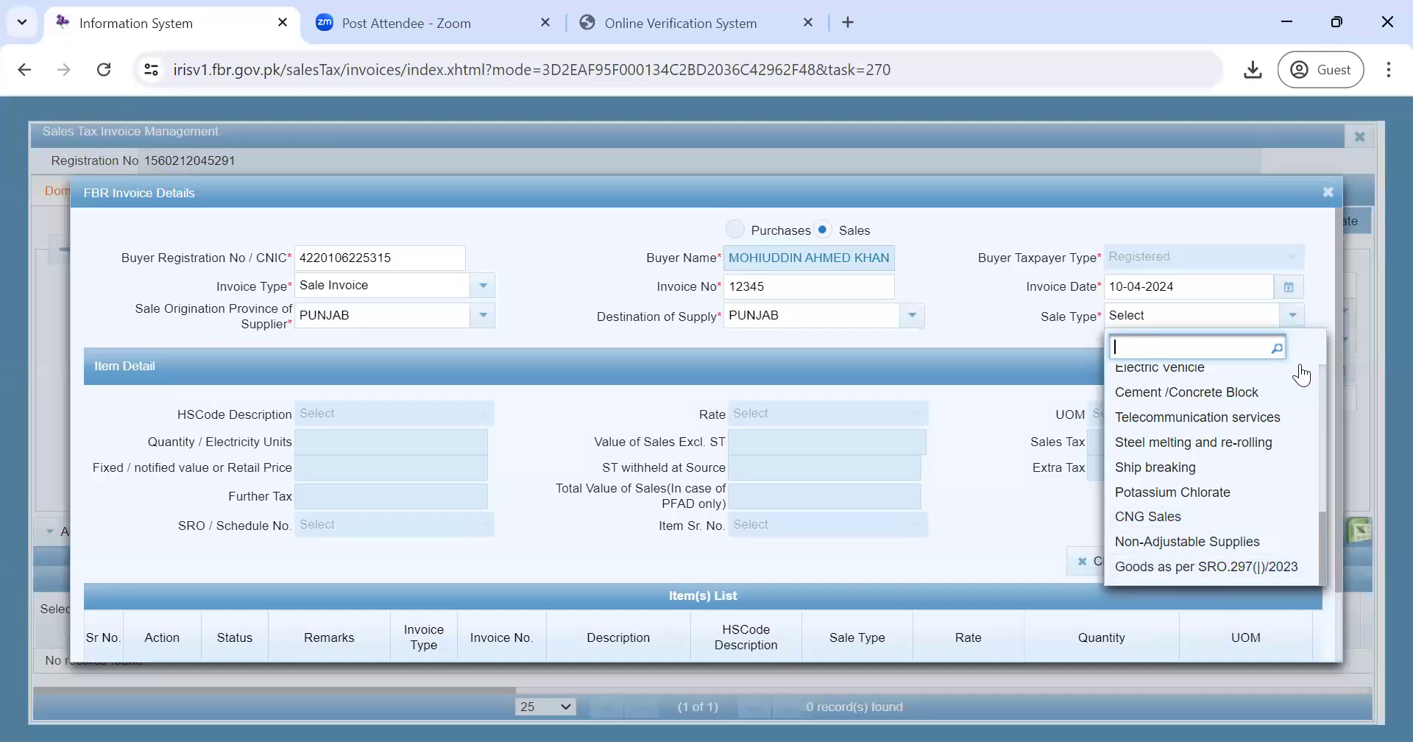
{"action": "left_click_drag", "start_coordinate": [1320, 533], "coordinate": [1320, 388]}
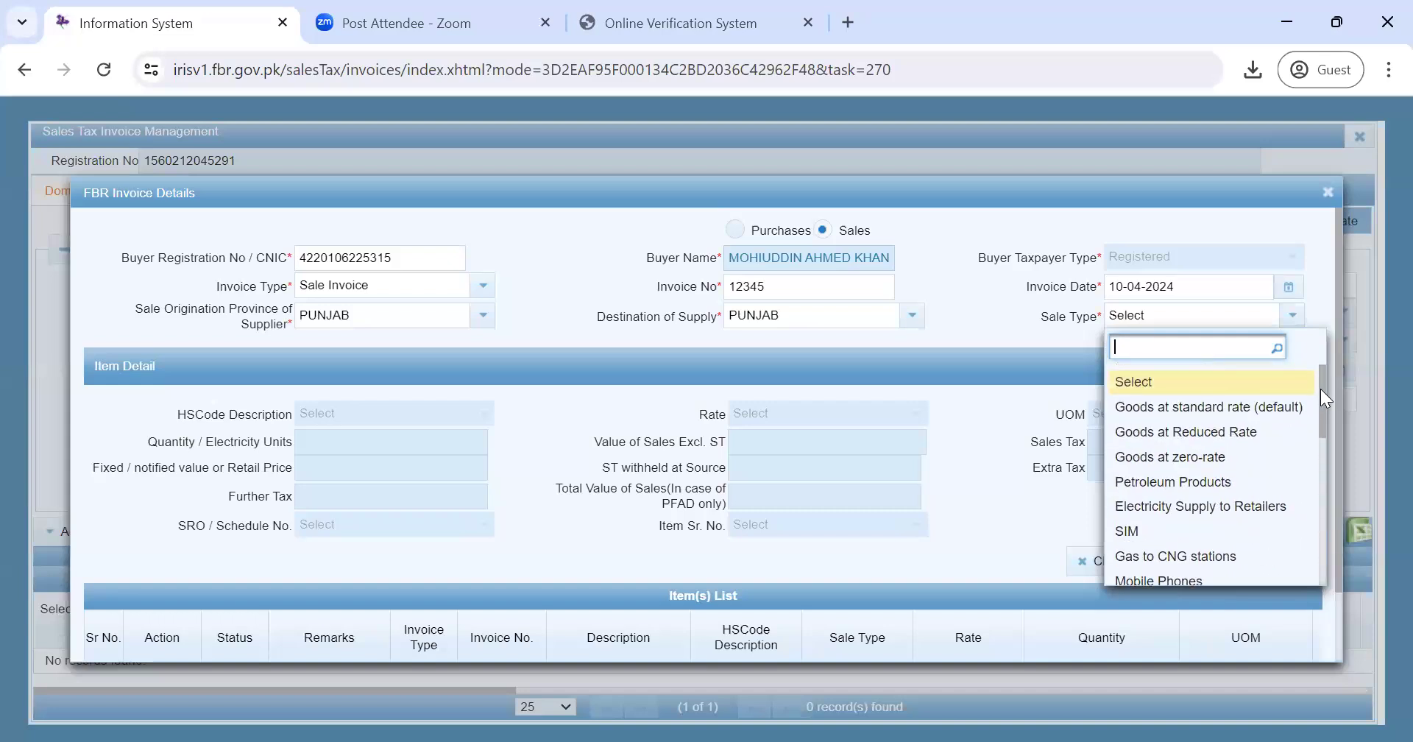
{"action": "left_click", "coordinate": [1257, 406]}
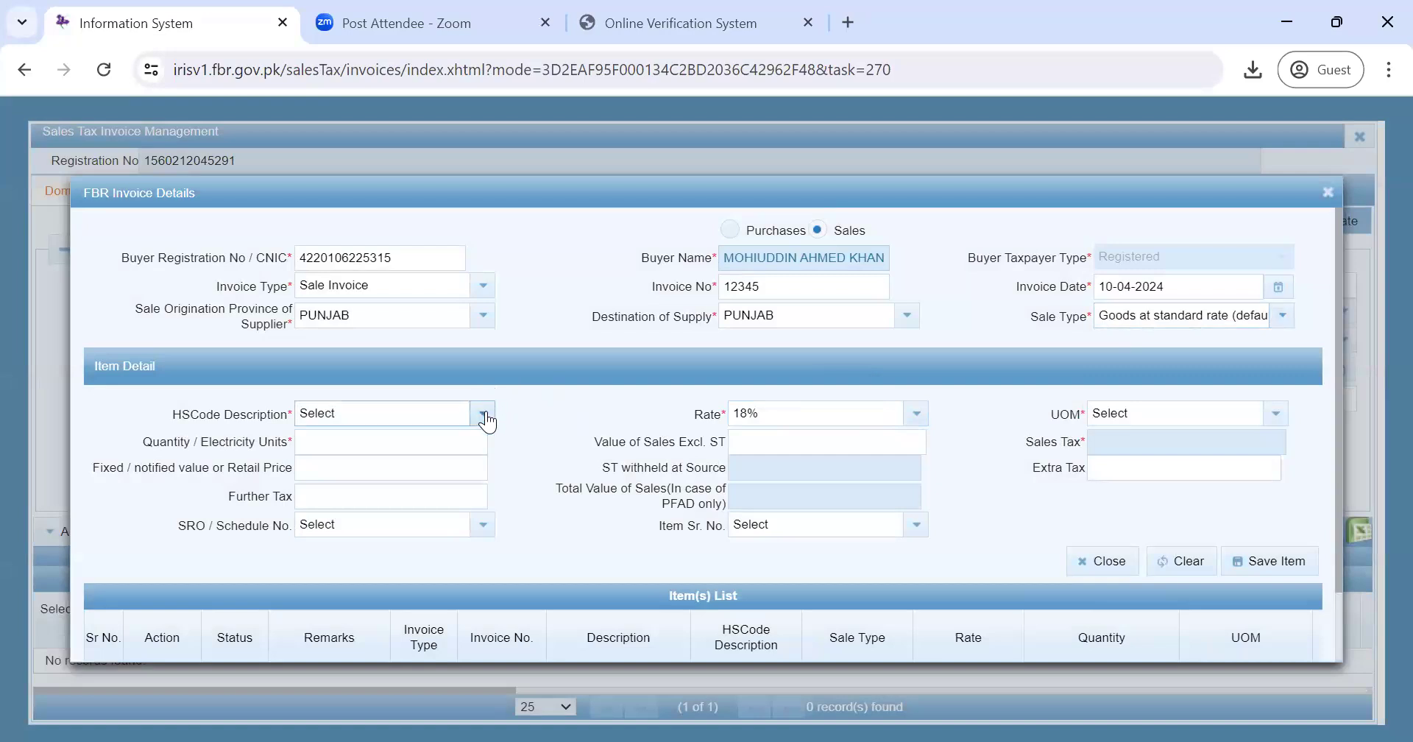
{"action": "left_click", "coordinate": [484, 414]}
{"action": "left_click", "coordinate": [484, 414]}
{"action": "left_click", "coordinate": [482, 414]}
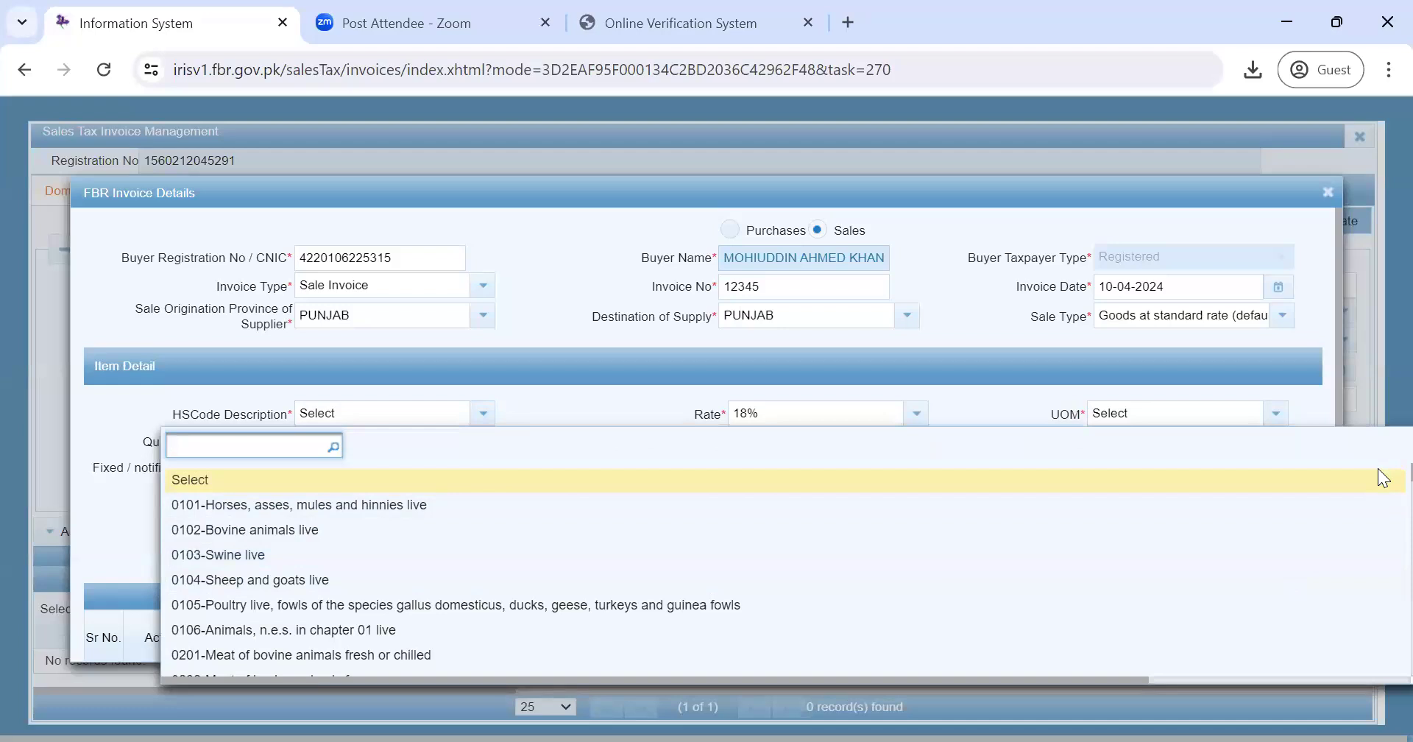
{"action": "scroll", "coordinate": [1378, 471], "scroll_direction": "down", "scroll_amount": 20}
{"action": "scroll", "coordinate": [1383, 491], "scroll_direction": "down", "scroll_amount": 2}
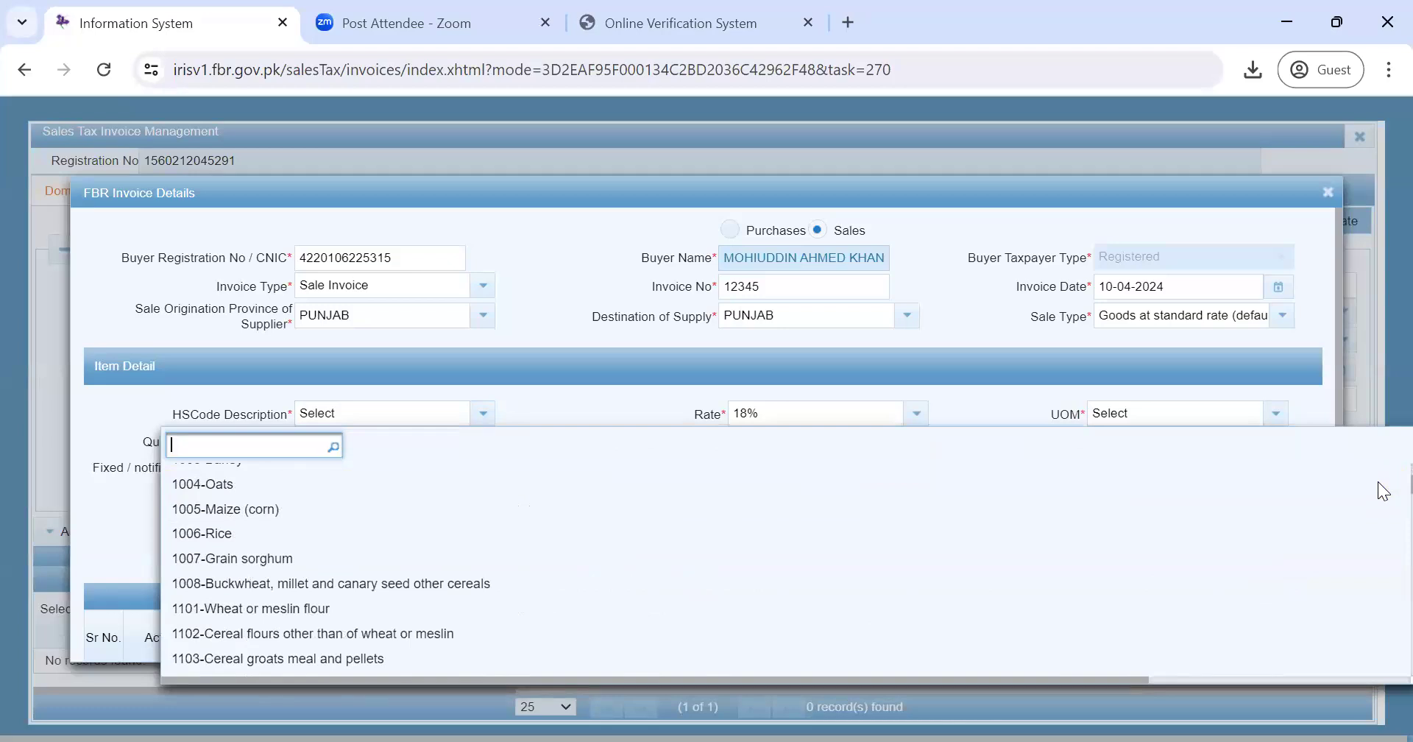
{"action": "scroll", "coordinate": [1383, 491], "scroll_direction": "down", "scroll_amount": 3}
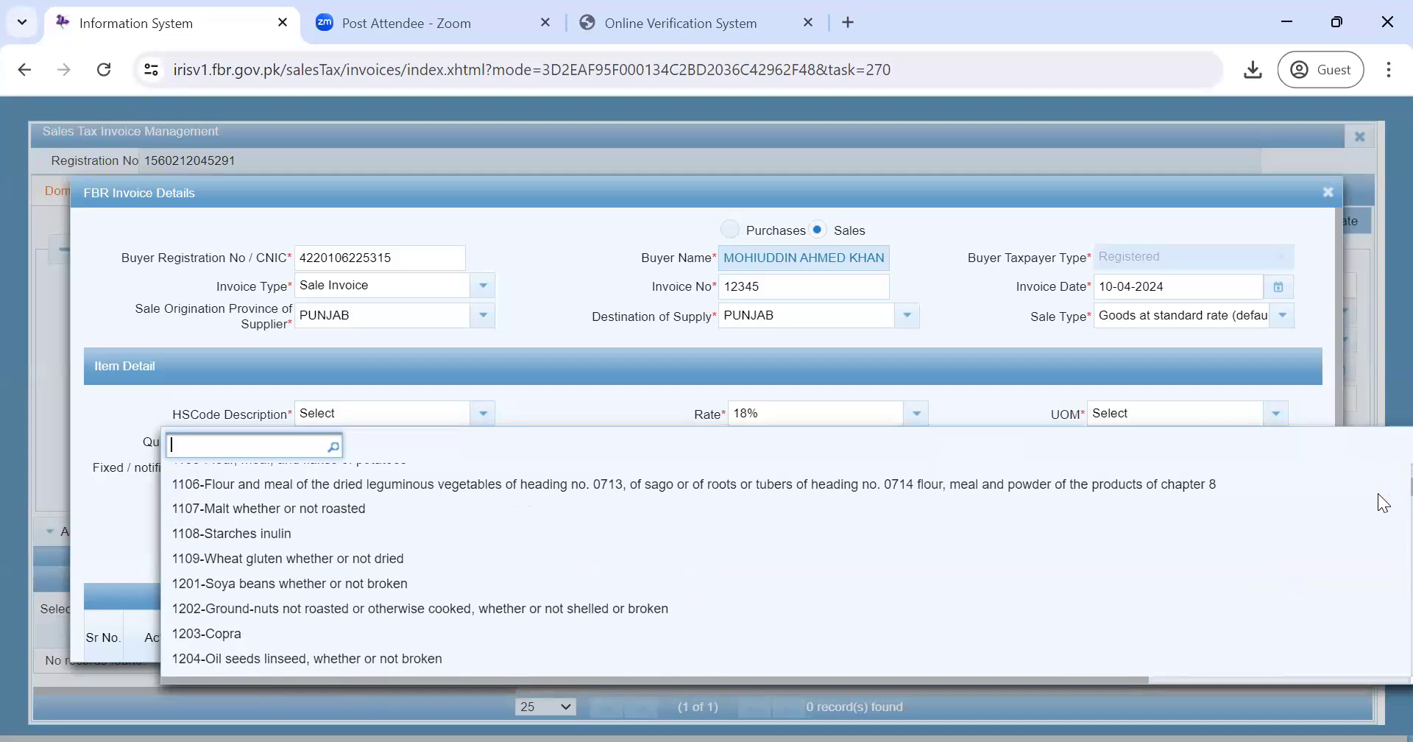
{"action": "scroll", "coordinate": [1383, 492], "scroll_direction": "down", "scroll_amount": 15}
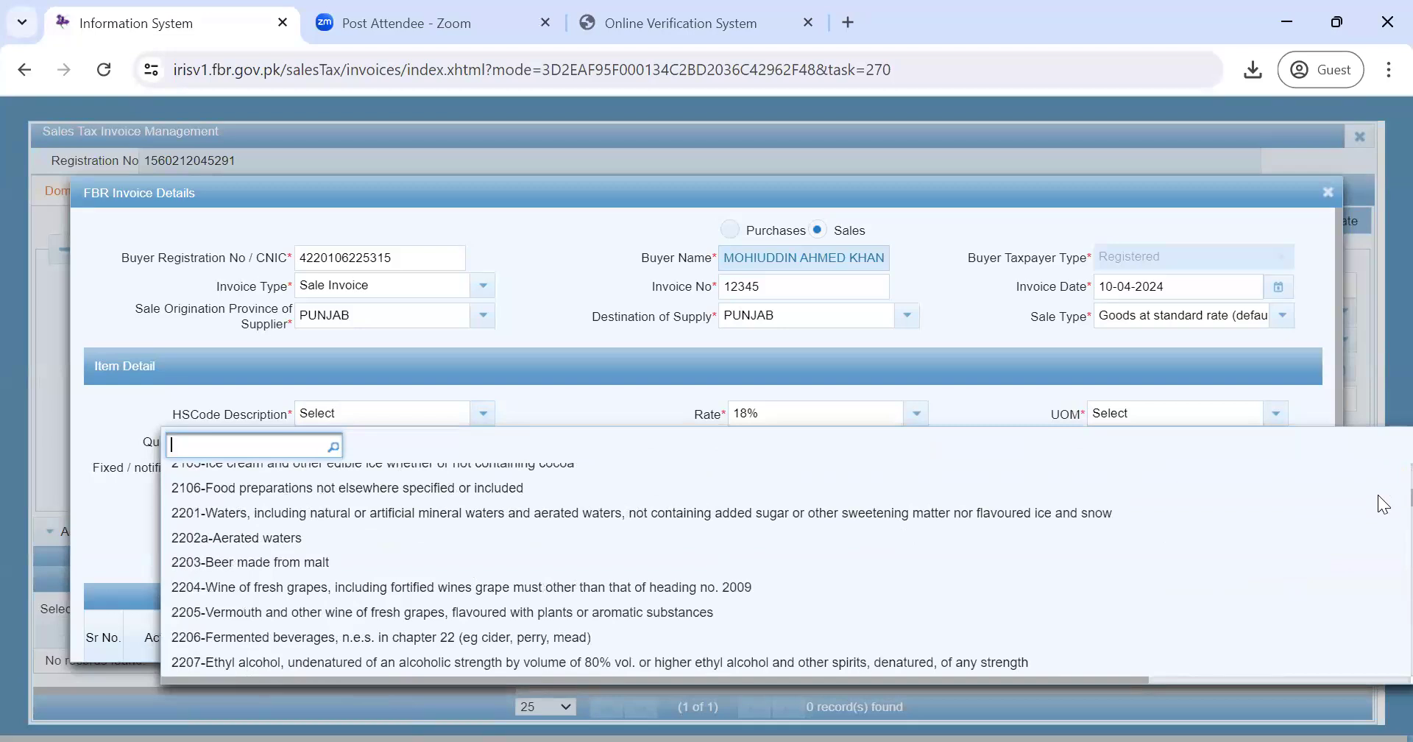
{"action": "scroll", "coordinate": [1380, 499], "scroll_direction": "down", "scroll_amount": 5}
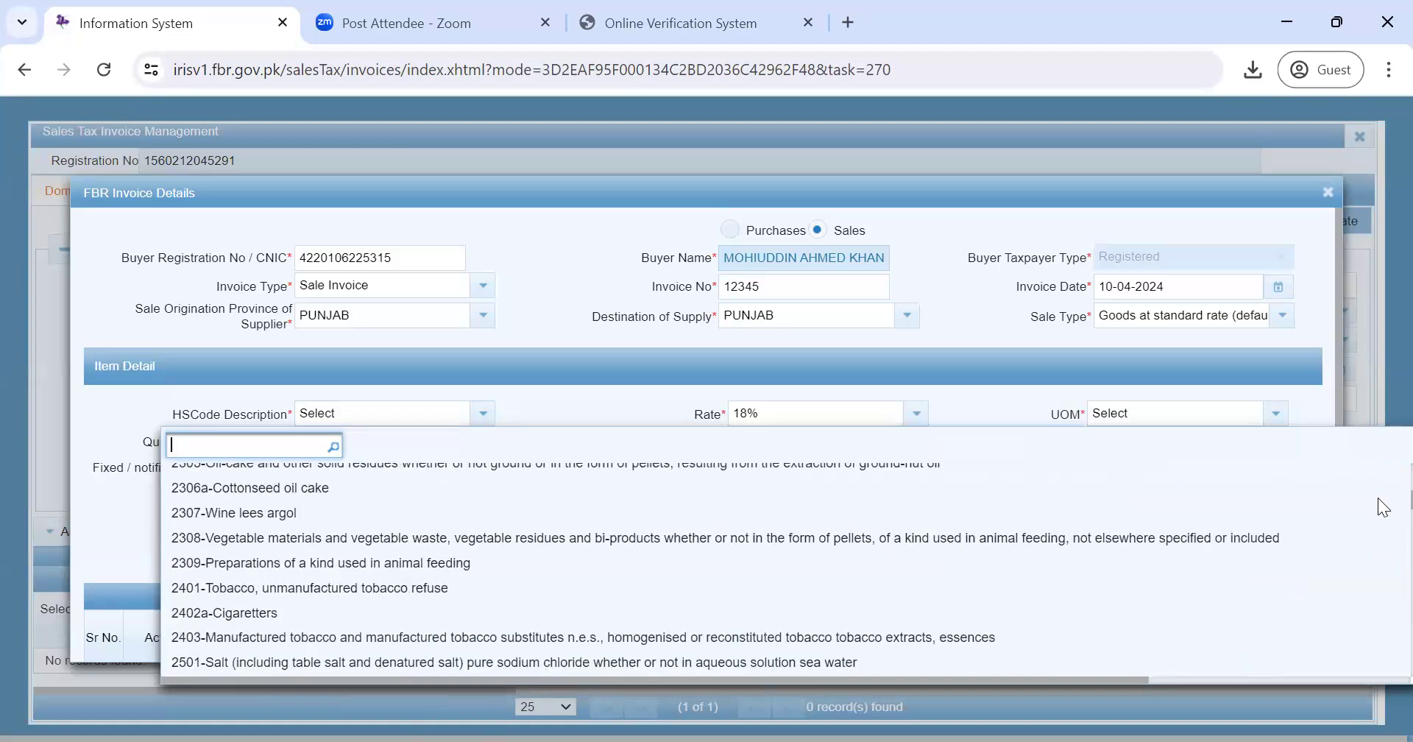
{"action": "scroll", "coordinate": [1382, 499], "scroll_direction": "up", "scroll_amount": 20}
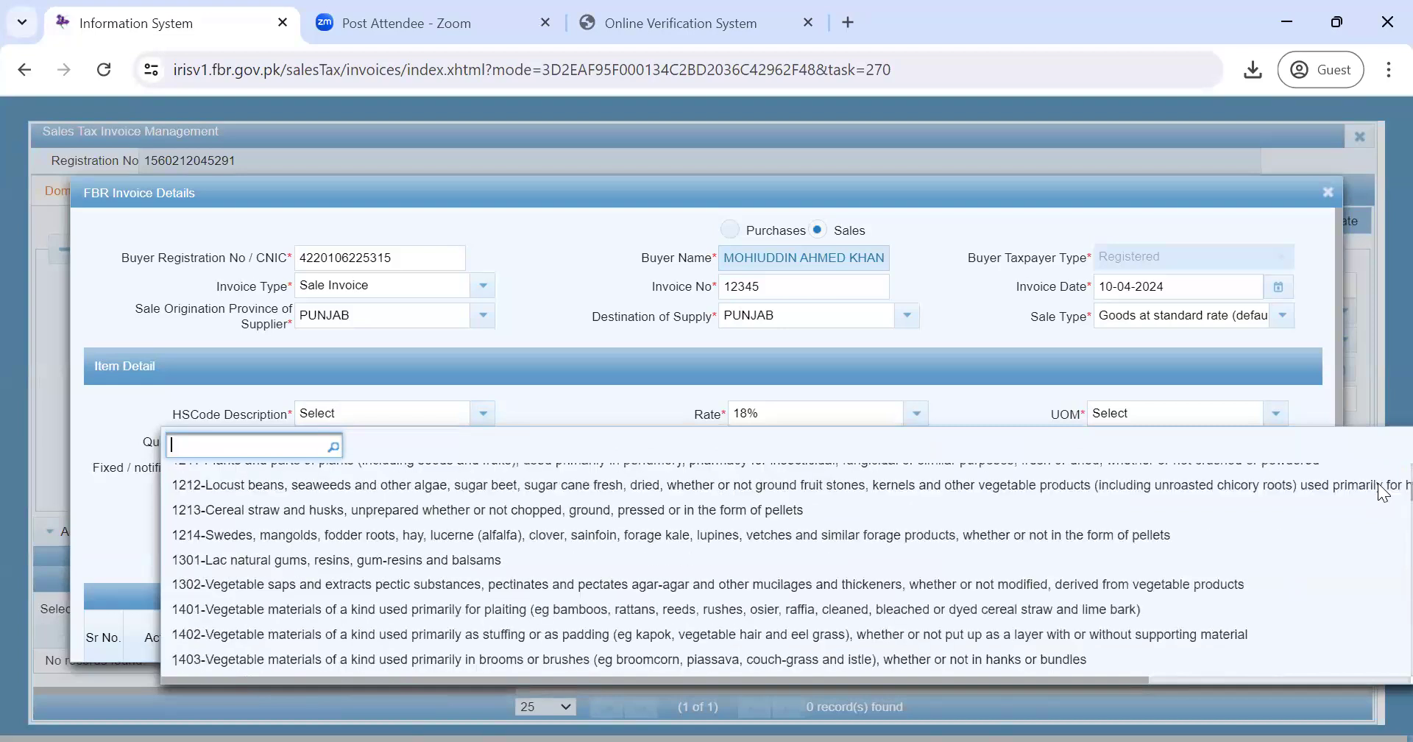
{"action": "scroll", "coordinate": [1376, 492], "scroll_direction": "down", "scroll_amount": 3}
{"action": "scroll", "coordinate": [1382, 497], "scroll_direction": "down", "scroll_amount": 3}
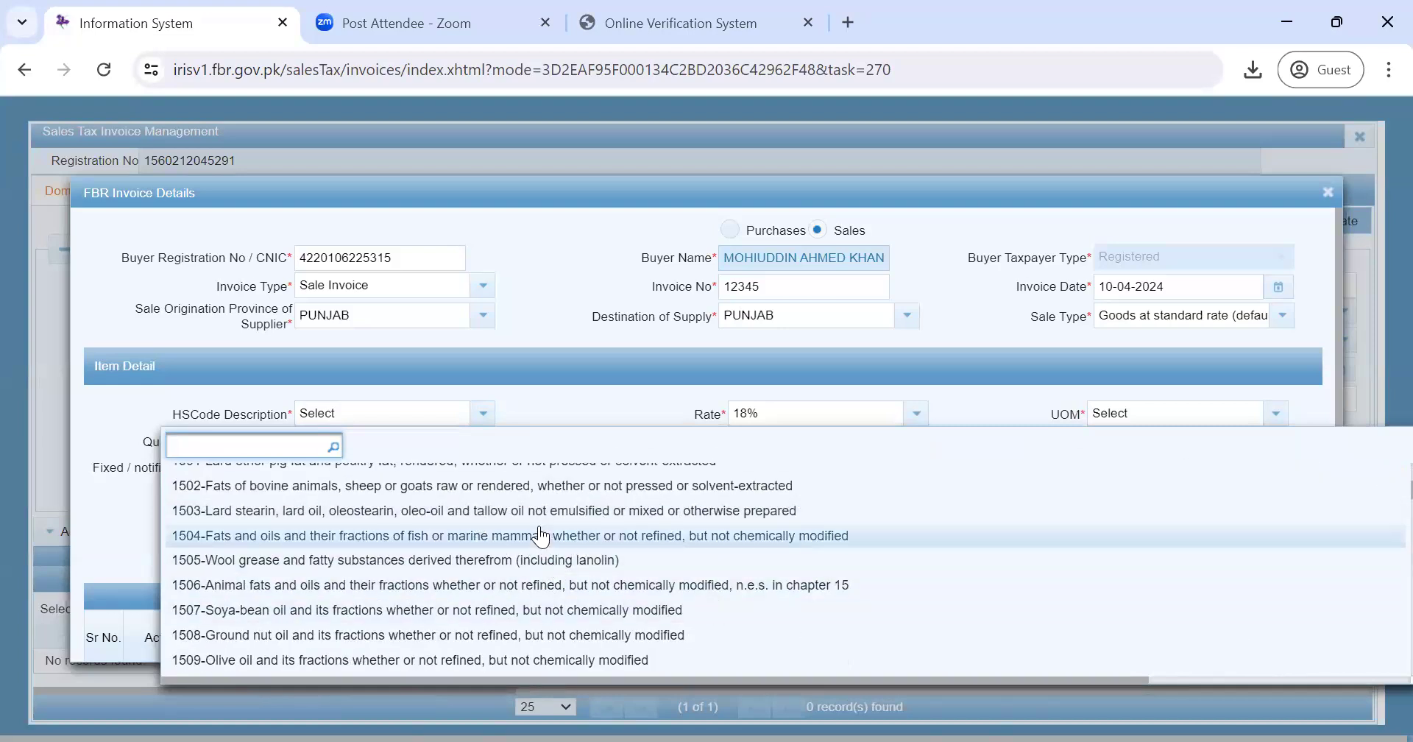
{"action": "key", "text": "Down"}
{"action": "key", "text": "Down"}
{"action": "key", "text": "Down"}
{"action": "key", "text": "Down"}
{"action": "key", "text": "Down"}
{"action": "key", "text": "Down"}
{"action": "key", "text": "Down"}
{"action": "key", "text": "Down"}
{"action": "key", "text": "Down"}
{"action": "key", "text": "Down"}
{"action": "key", "text": "Down"}
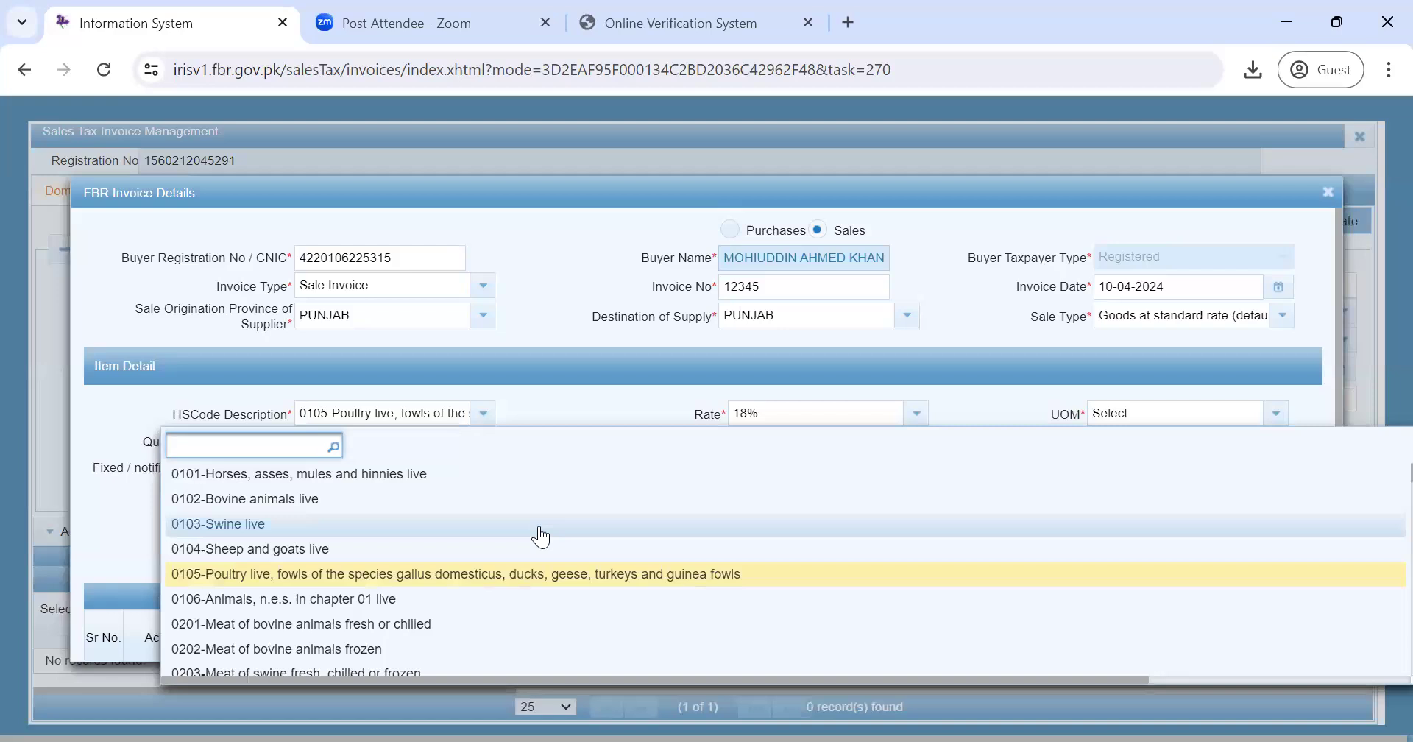
{"action": "key", "text": "Down"}
{"action": "key", "text": "Down"}
{"action": "key", "text": "Down"}
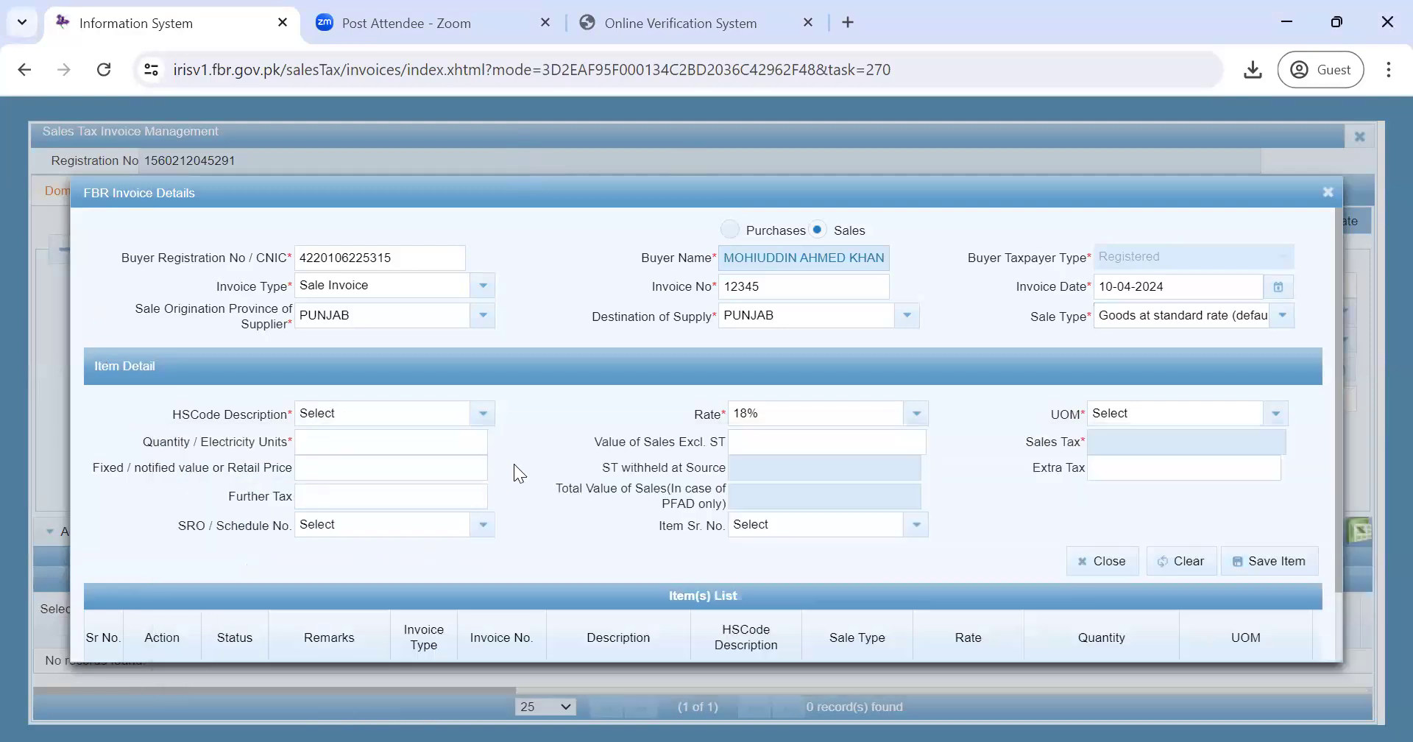
{"action": "left_click", "coordinate": [918, 414]}
{"action": "left_click", "coordinate": [918, 415]}
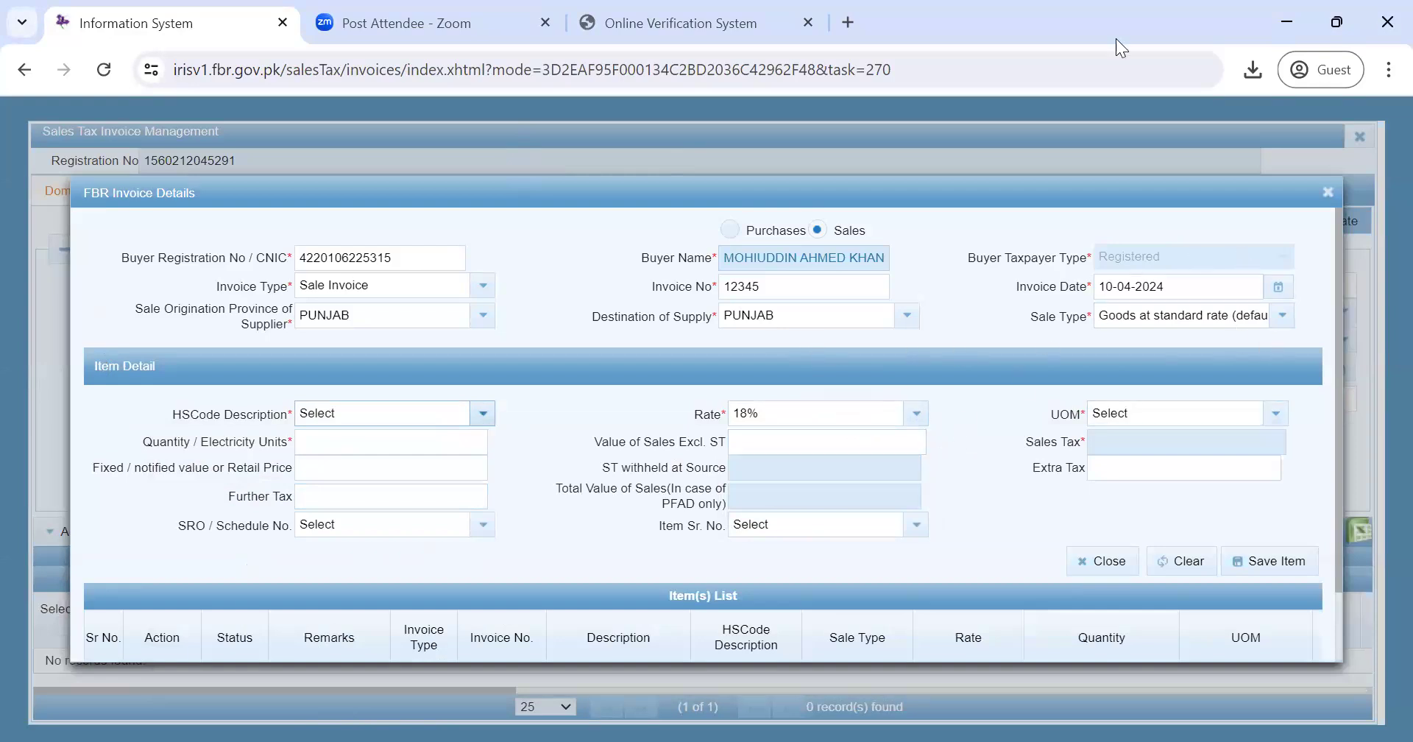
{"action": "left_click", "coordinate": [1066, 36]}
{"action": "mouse_move", "coordinate": [1257, 295]}
{"action": "left_mouse_down"}
{"action": "mouse_move", "coordinate": [1067, 308]}
{"action": "mouse_move", "coordinate": [1146, 339]}
{"action": "mouse_move", "coordinate": [1274, 320]}
{"action": "mouse_move", "coordinate": [1262, 297]}
{"action": "left_mouse_up"}
{"action": "mouse_move", "coordinate": [676, 395]}
{"action": "left_mouse_down"}
{"action": "mouse_move", "coordinate": [717, 436]}
{"action": "mouse_move", "coordinate": [936, 404]}
{"action": "mouse_move", "coordinate": [818, 384]}
{"action": "mouse_move", "coordinate": [678, 388]}
{"action": "left_mouse_up"}
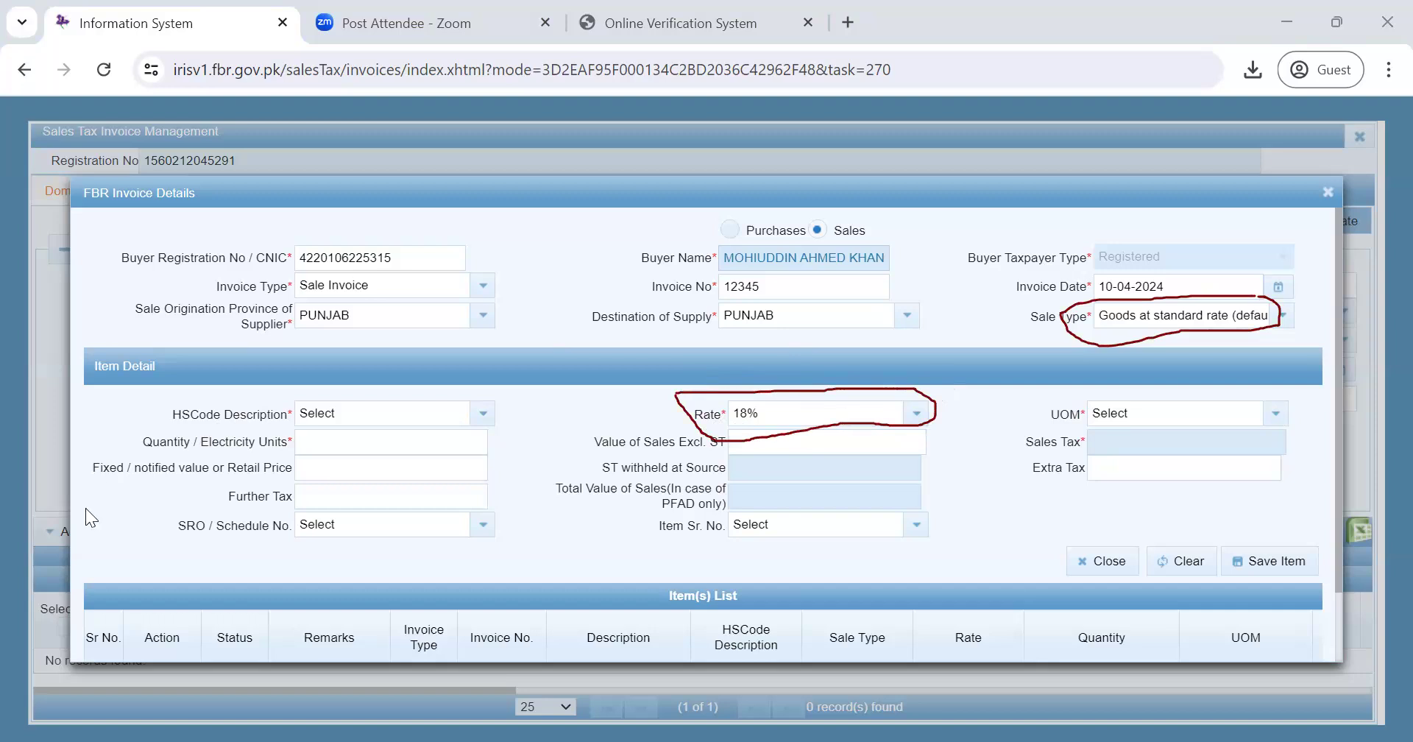
{"action": "left_click", "coordinate": [1277, 419]}
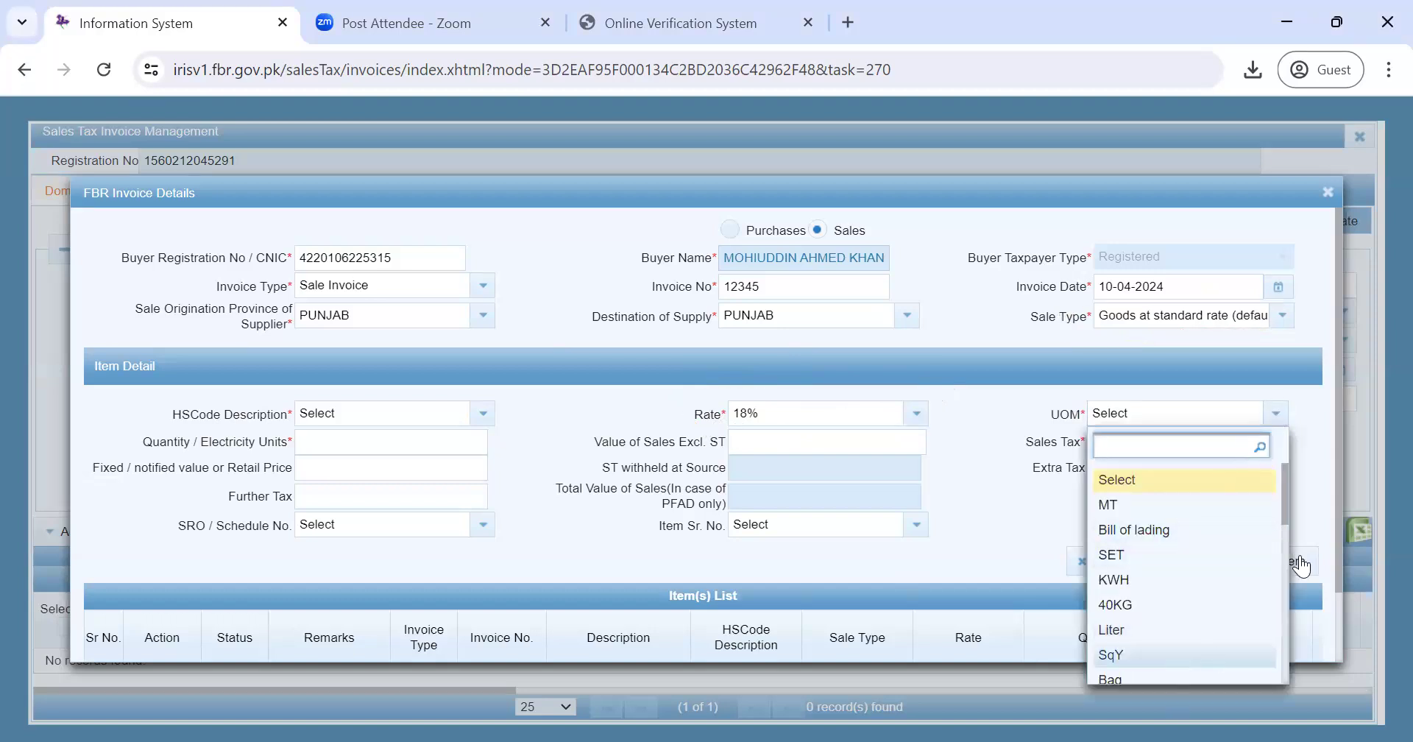
- Set the item's unit of measure to KG, scrolling the UOM list to find it
{"action": "left_click_drag", "start_coordinate": [1285, 494], "coordinate": [1288, 527]}
{"action": "left_click", "coordinate": [1163, 605]}
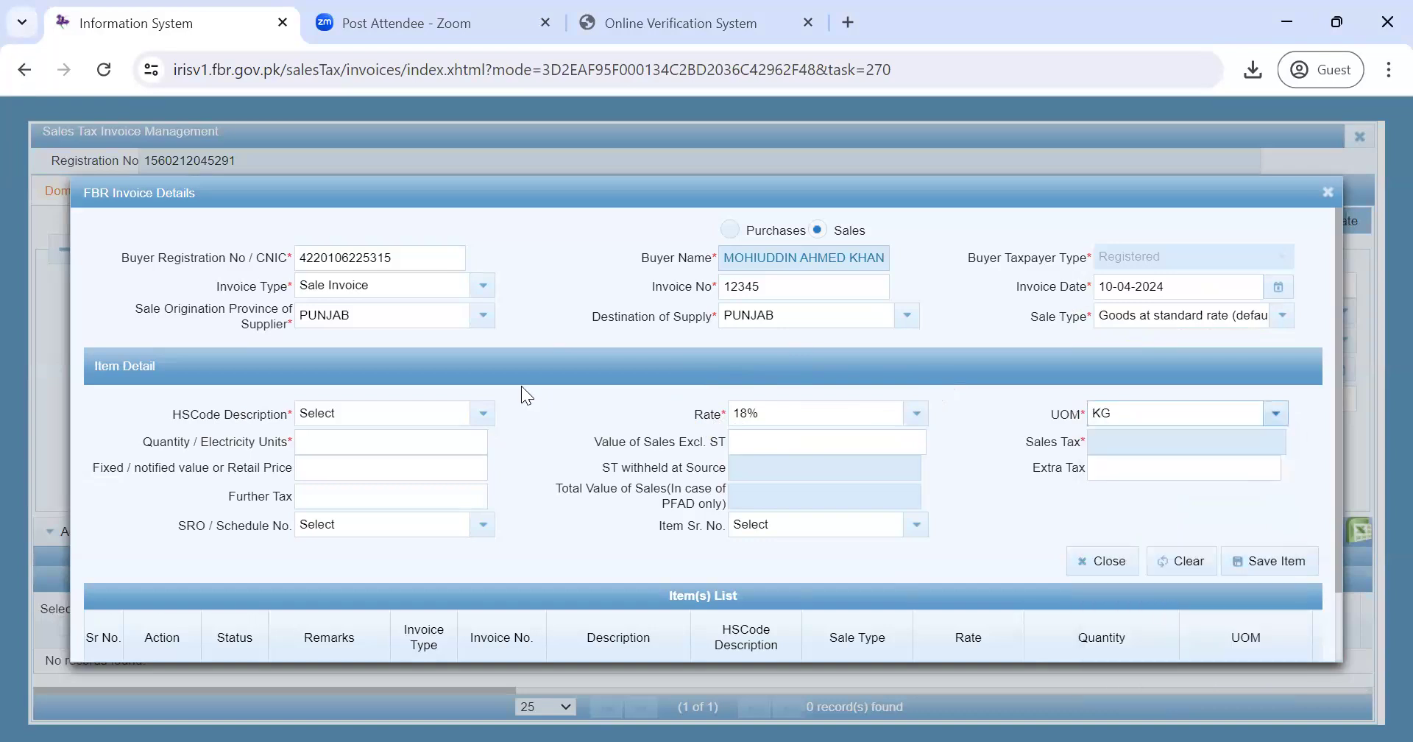
{"action": "left_click", "coordinate": [482, 416]}
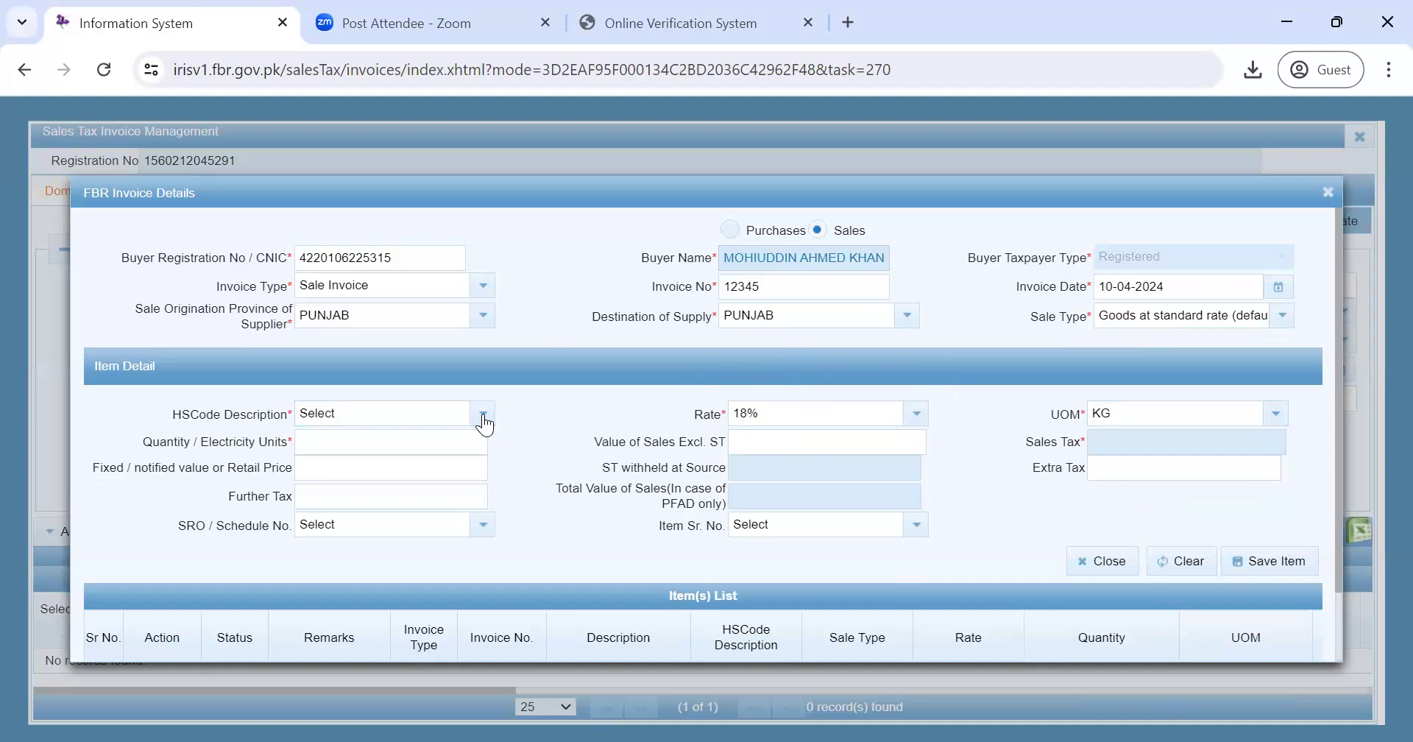
- Give the item HS code 0201 bovine meat, quantity 100 and value 10,000, yielding sales tax 1,800
{"action": "left_click", "coordinate": [483, 417]}
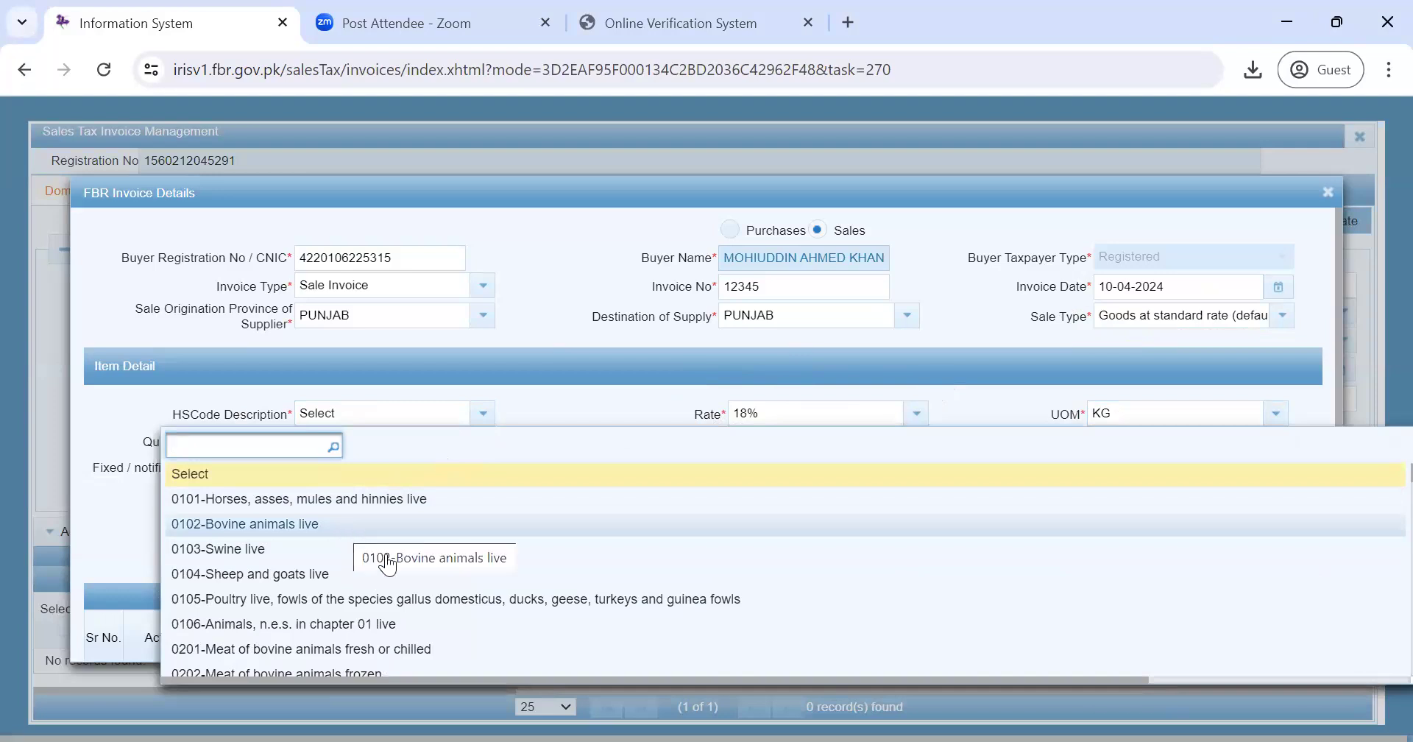
{"action": "left_click", "coordinate": [391, 649]}
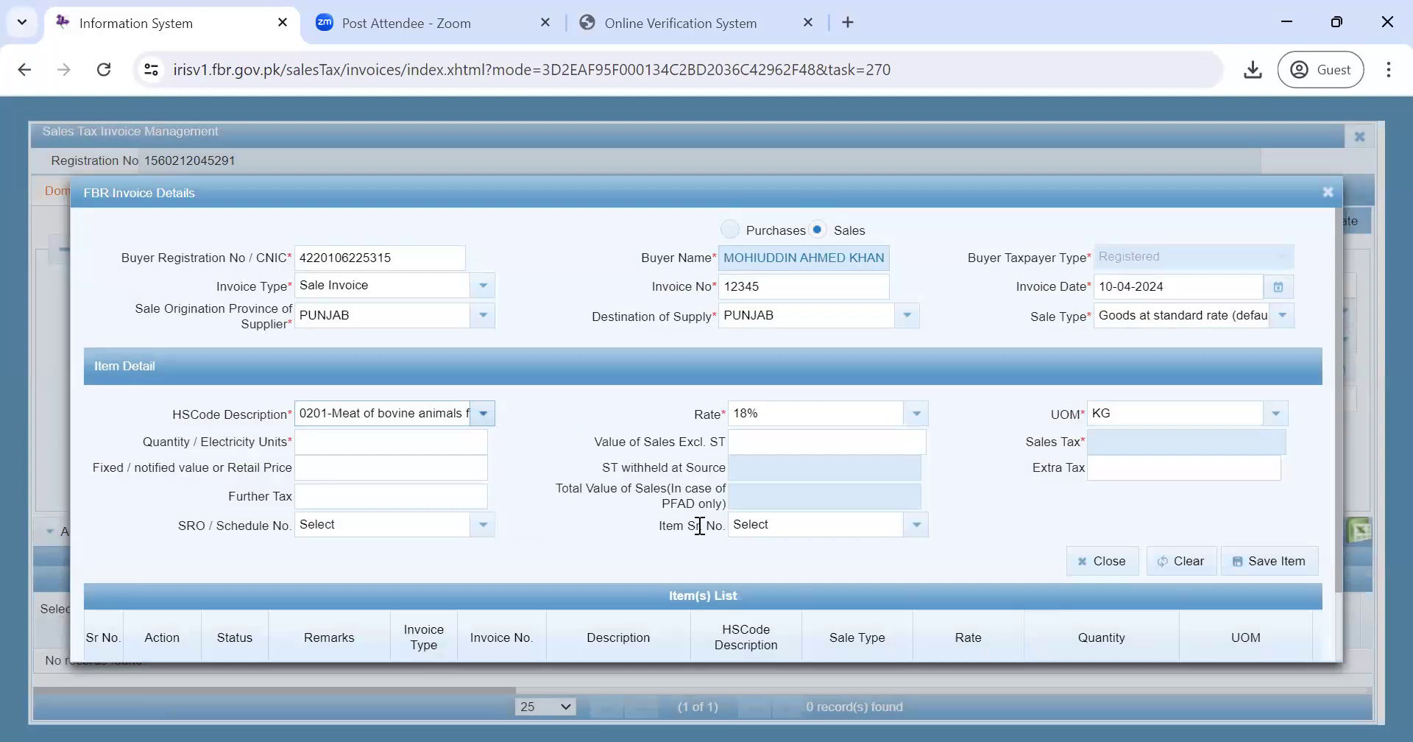
{"action": "left_click", "coordinate": [354, 445]}
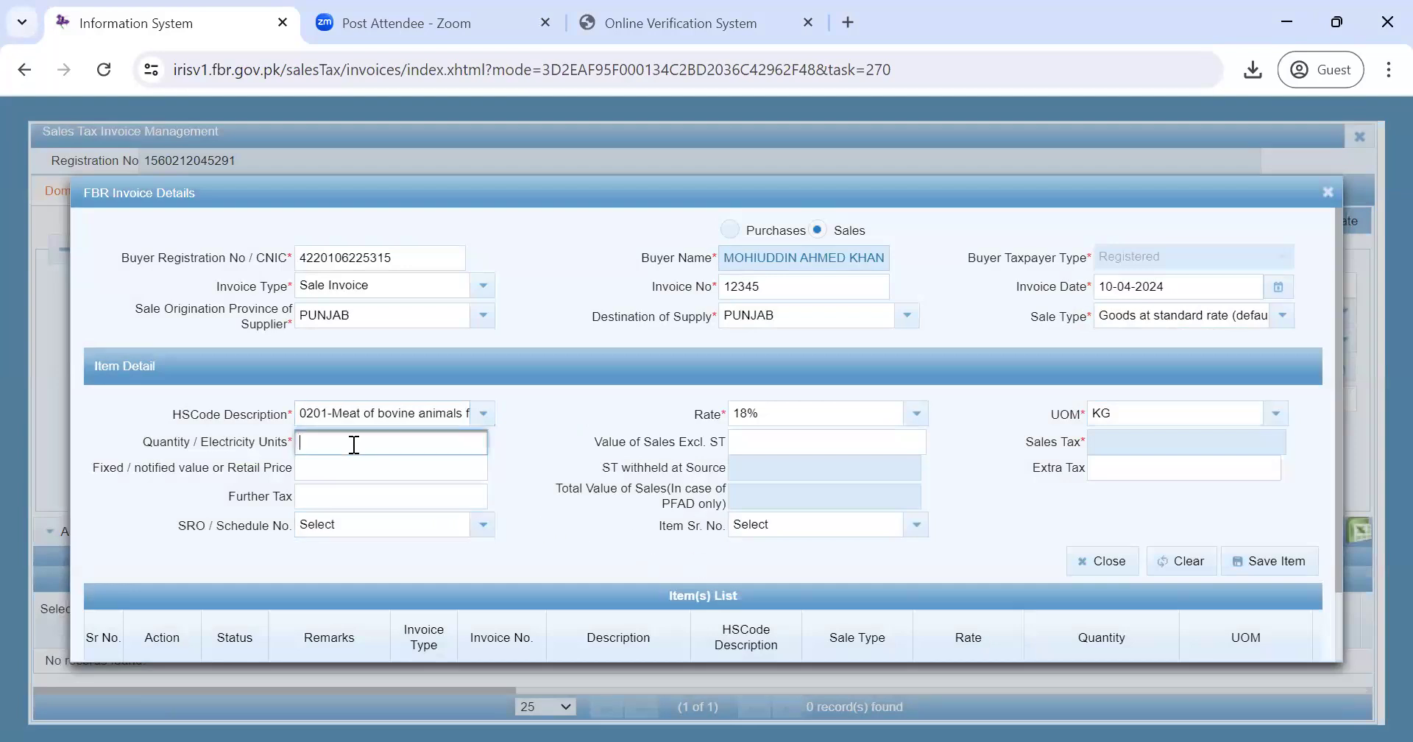
{"action": "type", "text": "100"}
{"action": "left_click", "coordinate": [786, 443]}
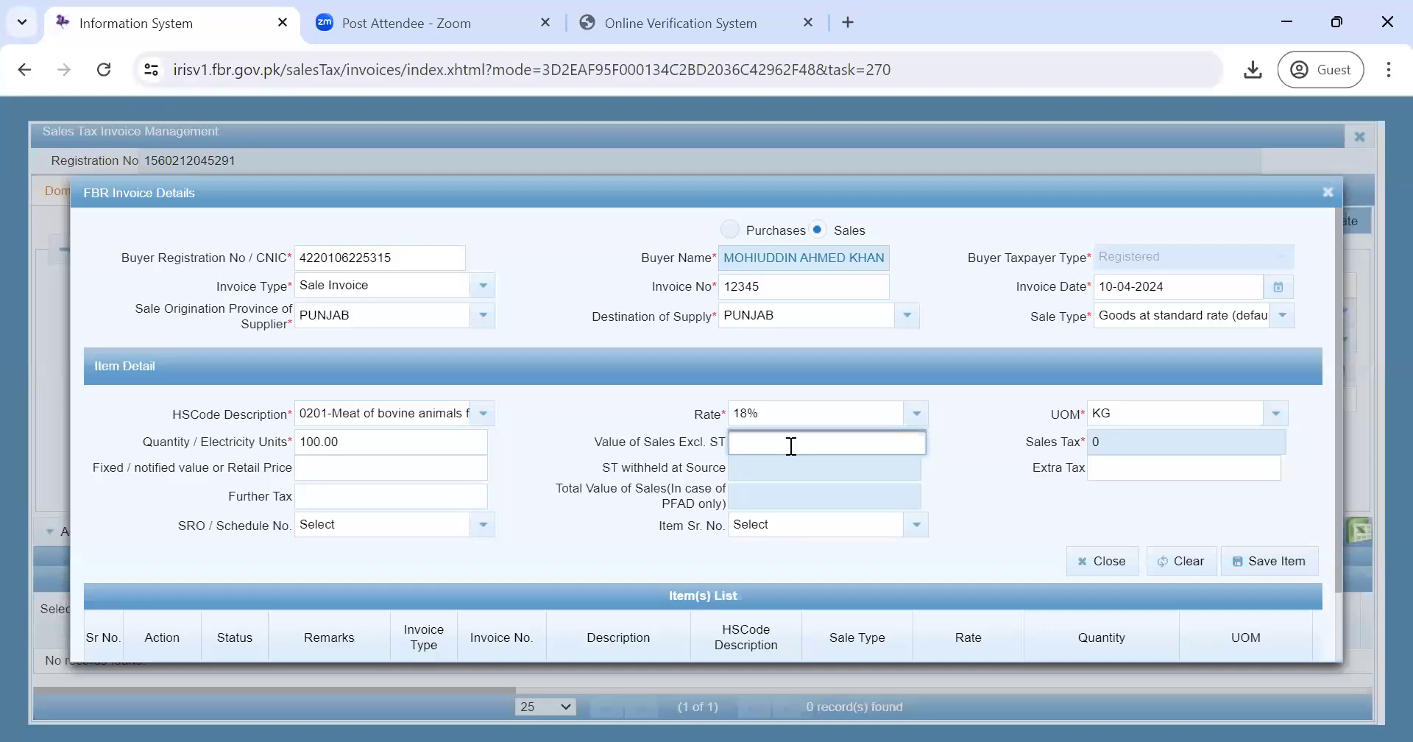
{"action": "type", "text": "100000"}
{"action": "left_click", "coordinate": [1004, 534]}
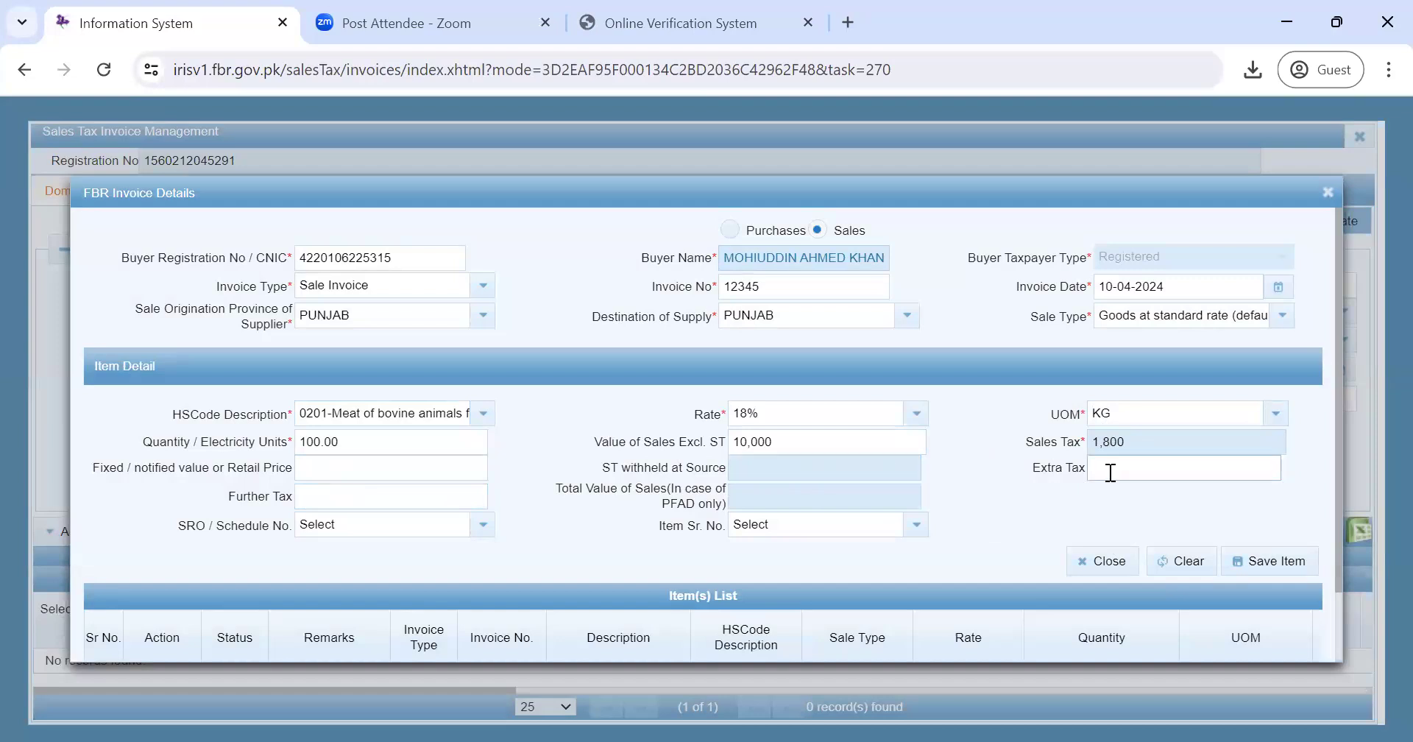
- Select the buyer's registration number in the buyer field to prepare replacing it
{"action": "left_click", "coordinate": [372, 504]}
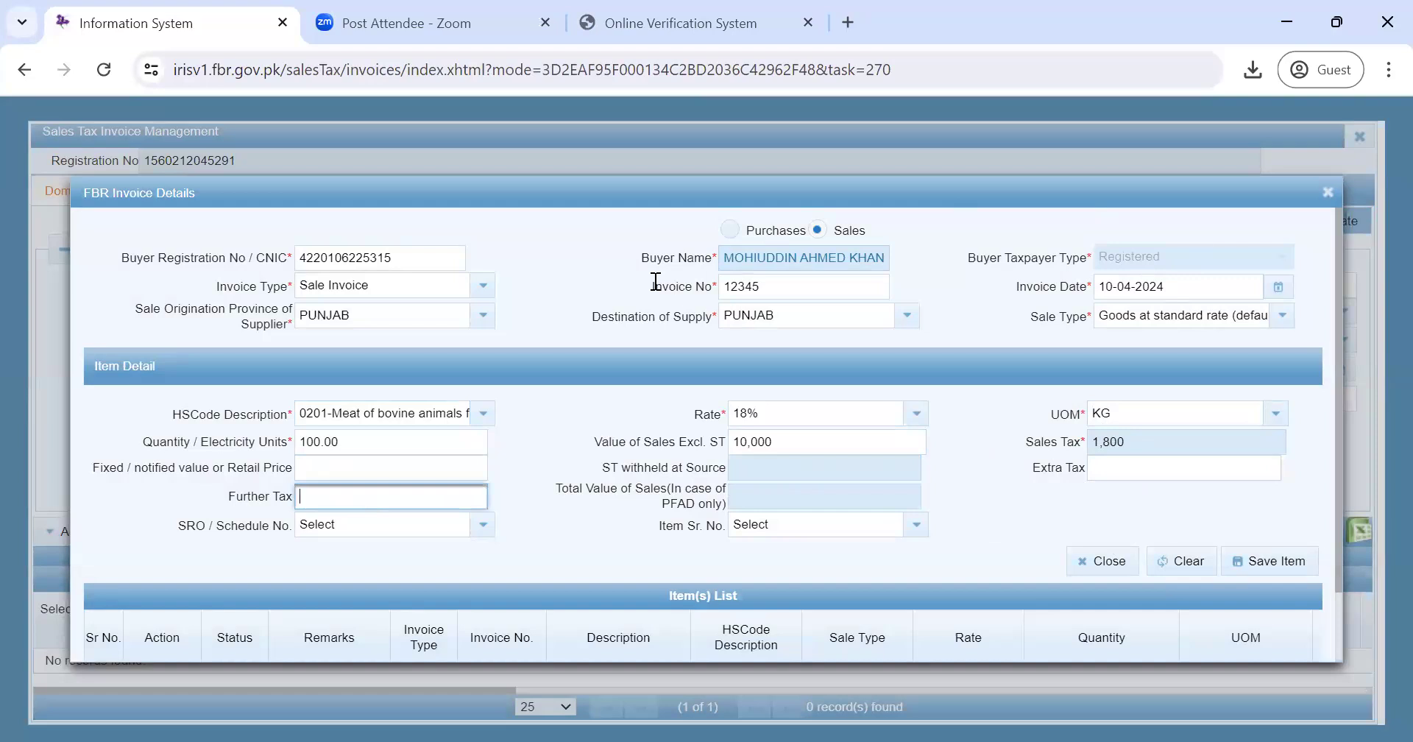
{"action": "left_click_drag", "start_coordinate": [396, 257], "coordinate": [298, 255]}
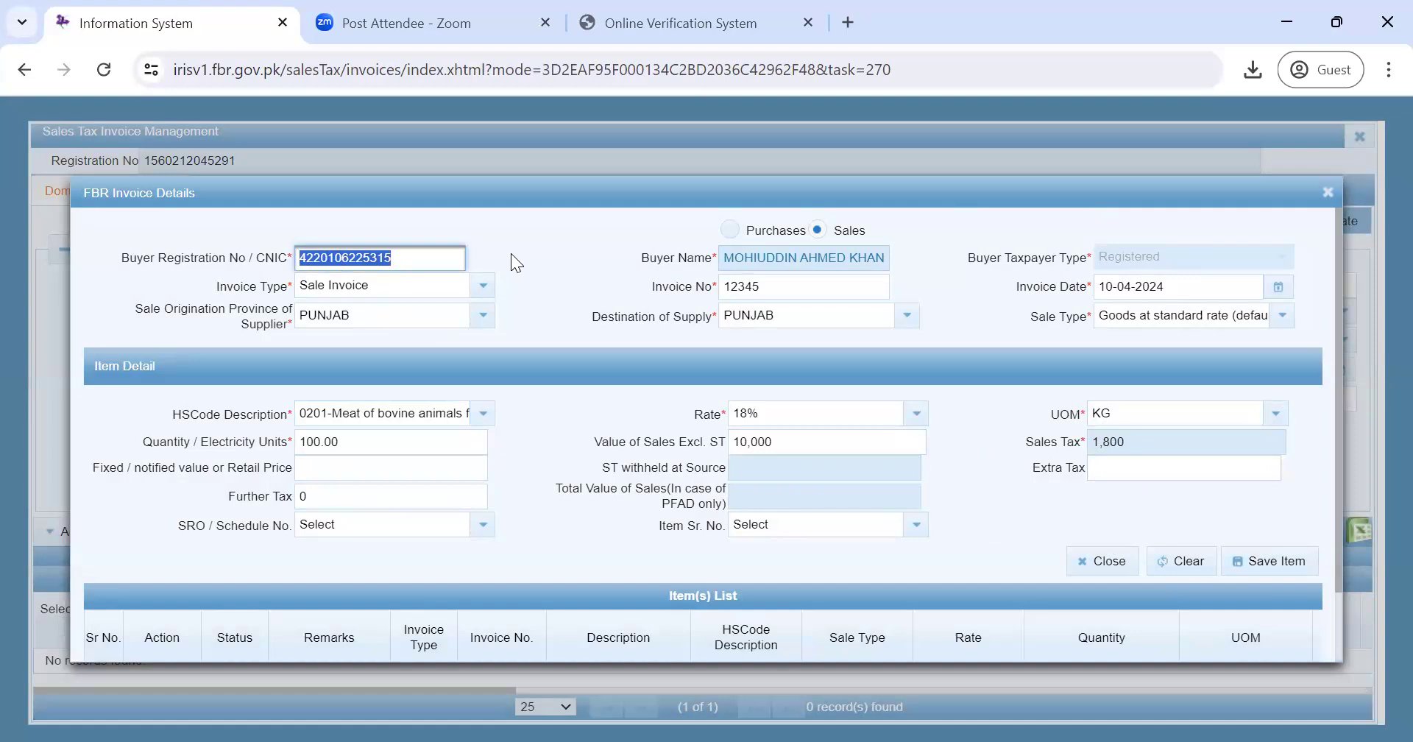
{"action": "left_click", "coordinate": [571, 236]}
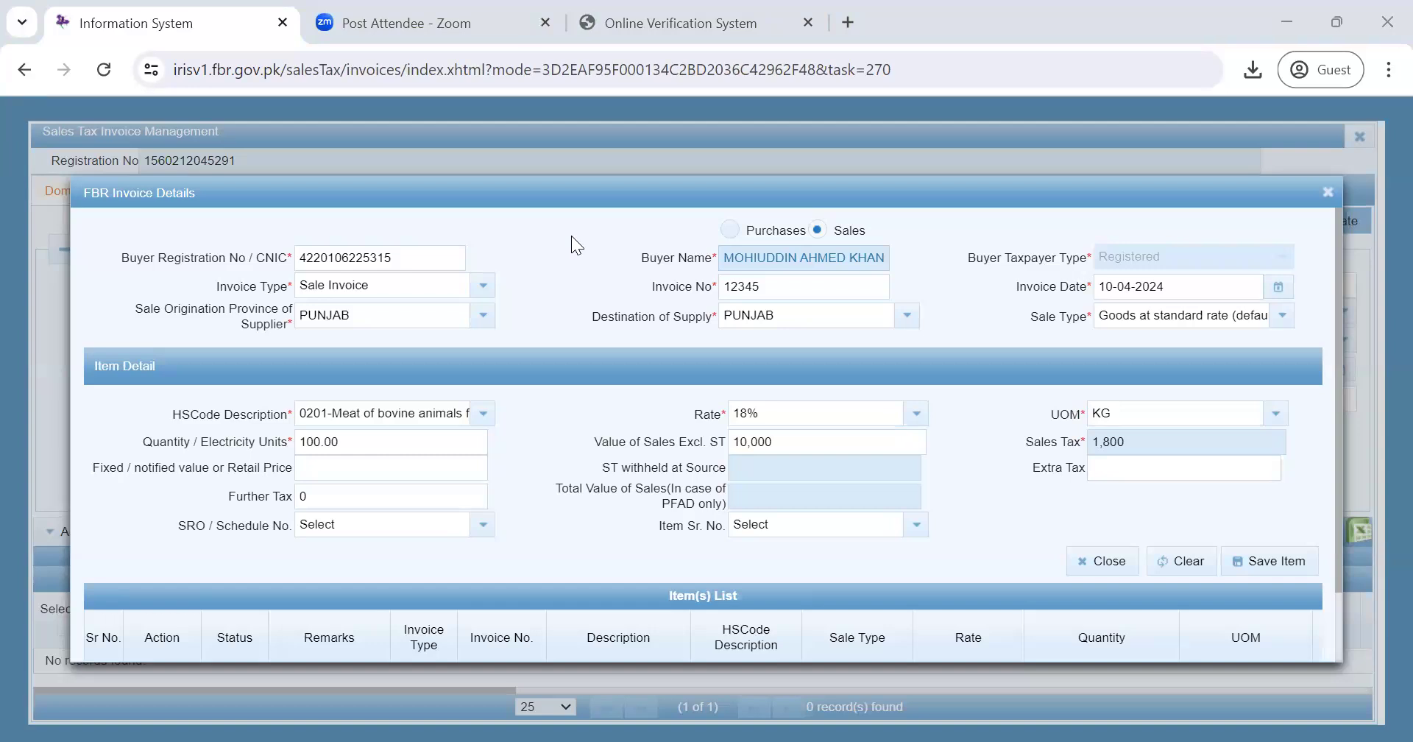
- Replace the buyer CNIC with an unregistered buyer's number and set sale type to Goods at standard rate (default)
{"action": "left_click_drag", "start_coordinate": [390, 257], "coordinate": [297, 265]}
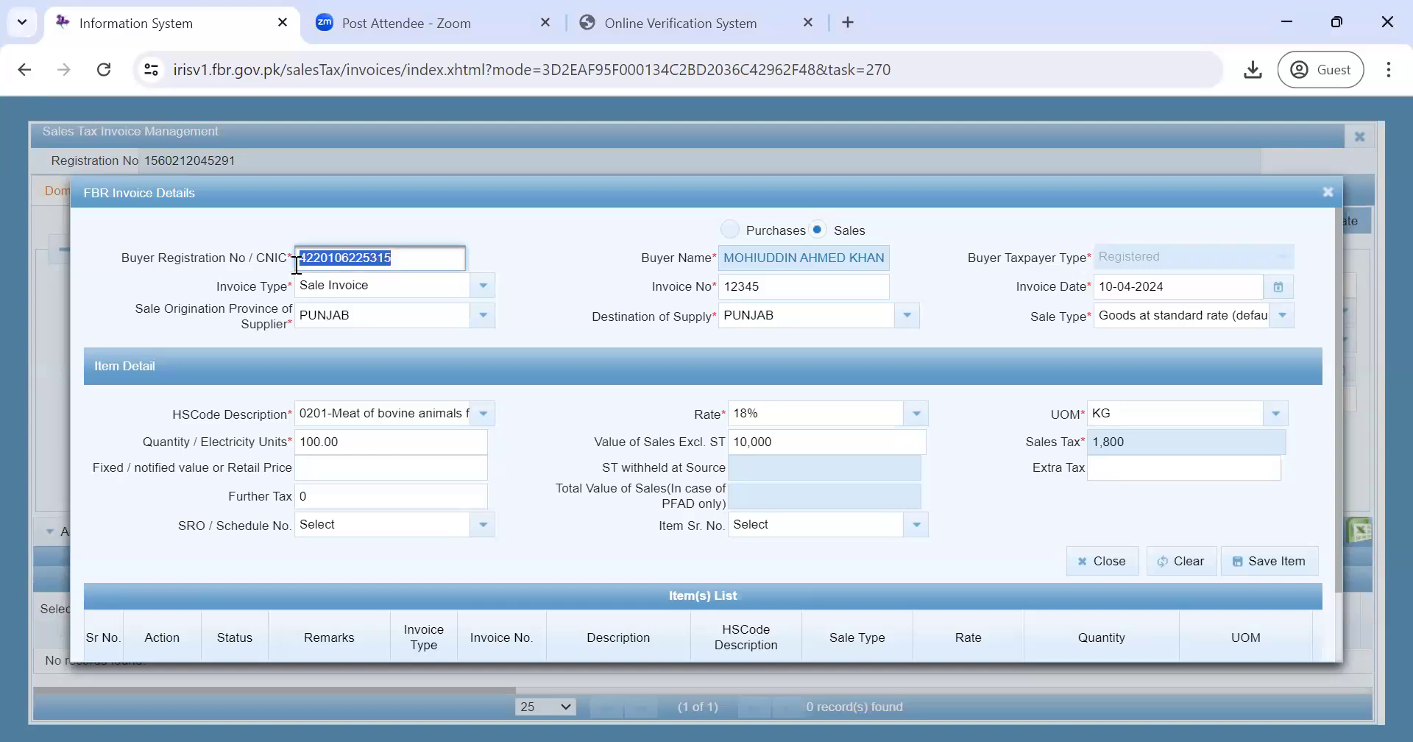
{"action": "key", "text": "ctrl+v"}
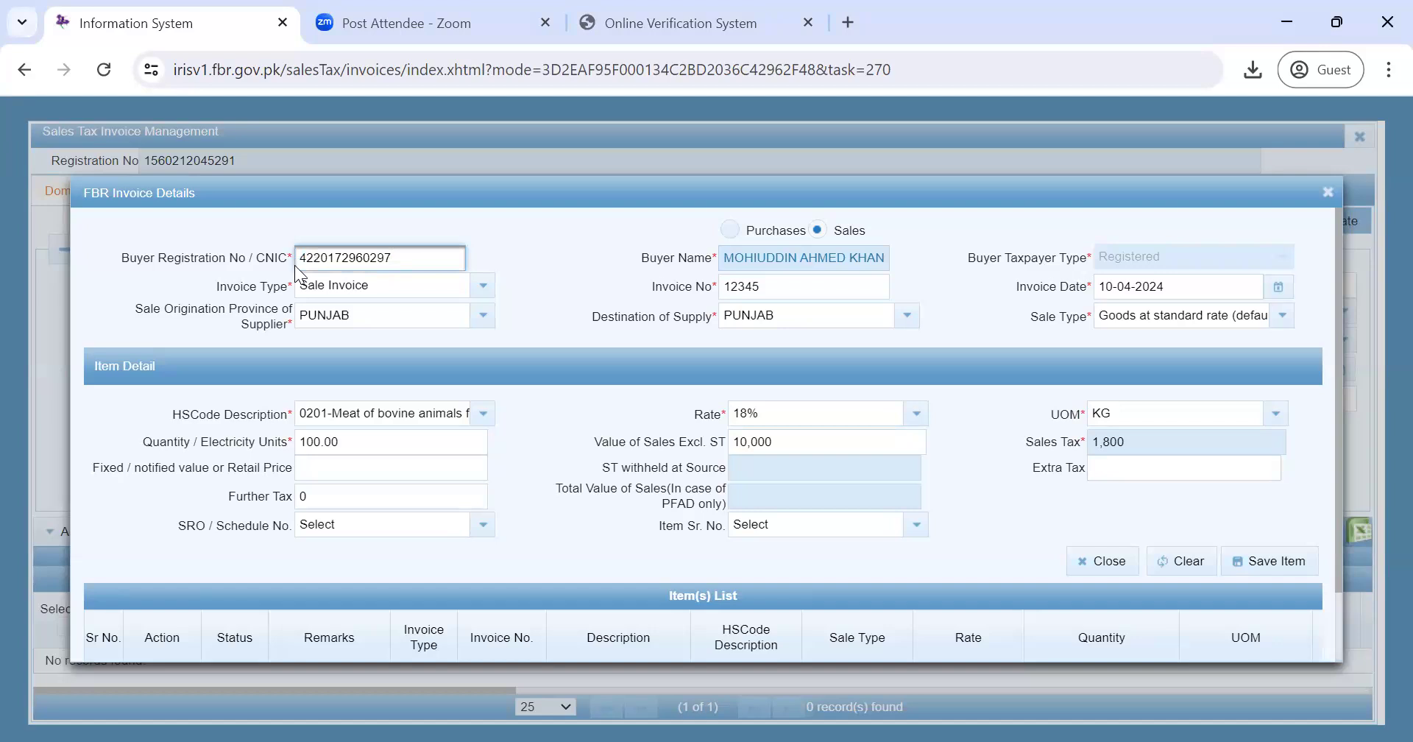
{"action": "key", "text": "Tab"}
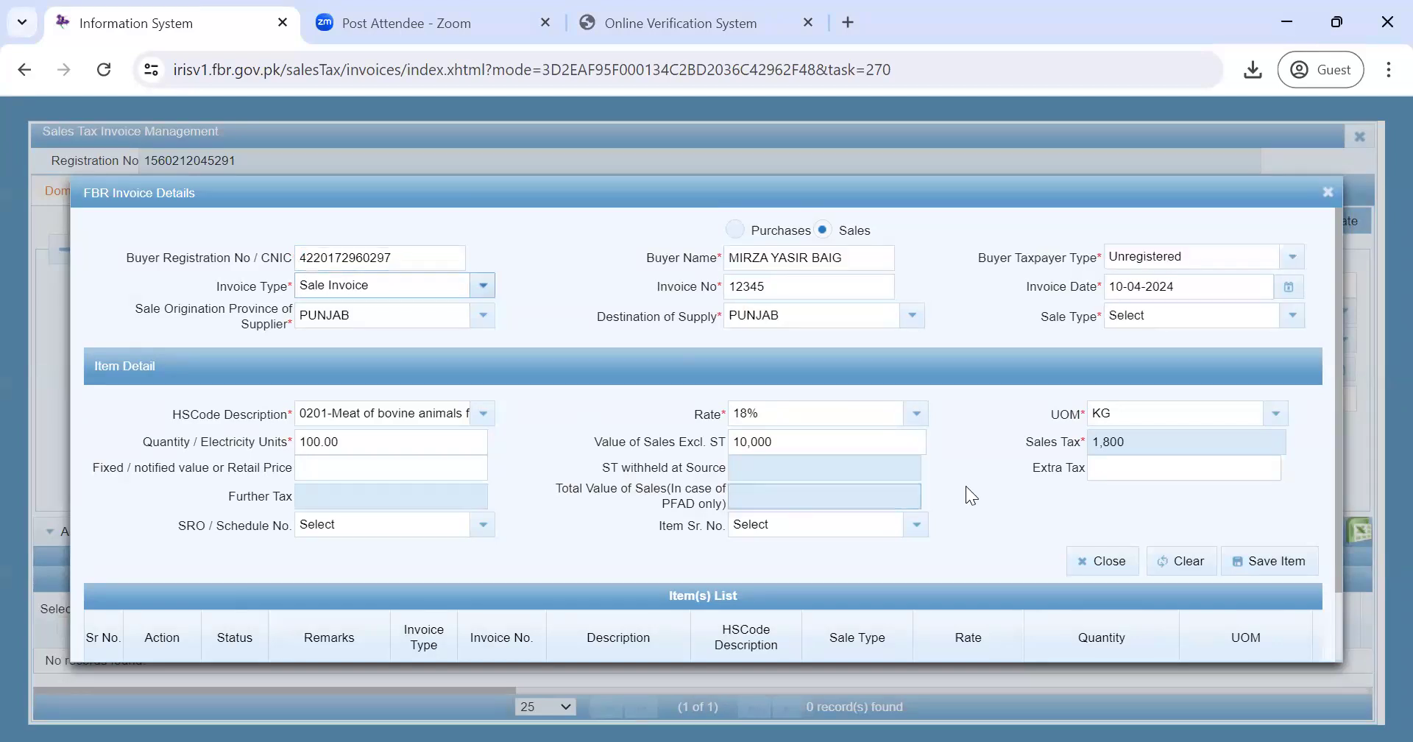
{"action": "left_click", "coordinate": [389, 498]}
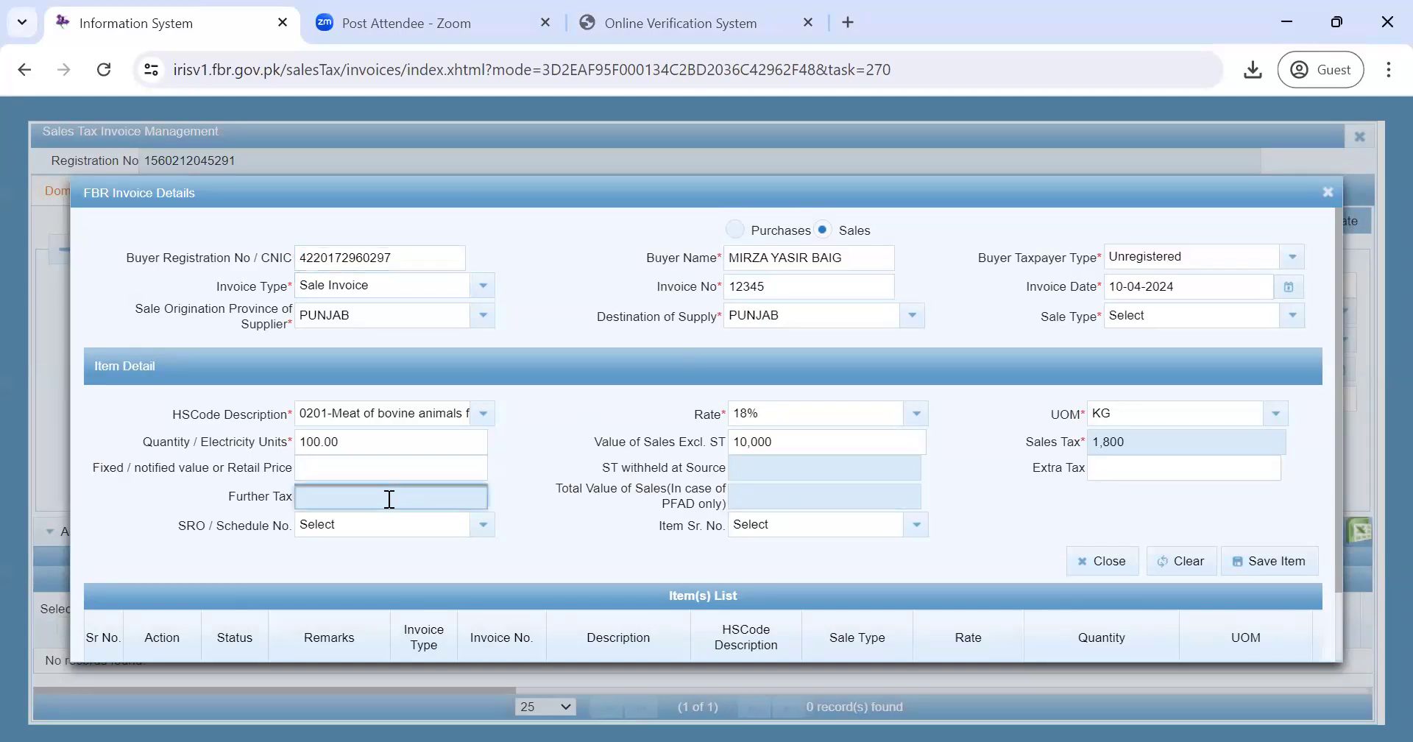
{"action": "left_click", "coordinate": [1269, 316]}
{"action": "left_click", "coordinate": [1228, 406]}
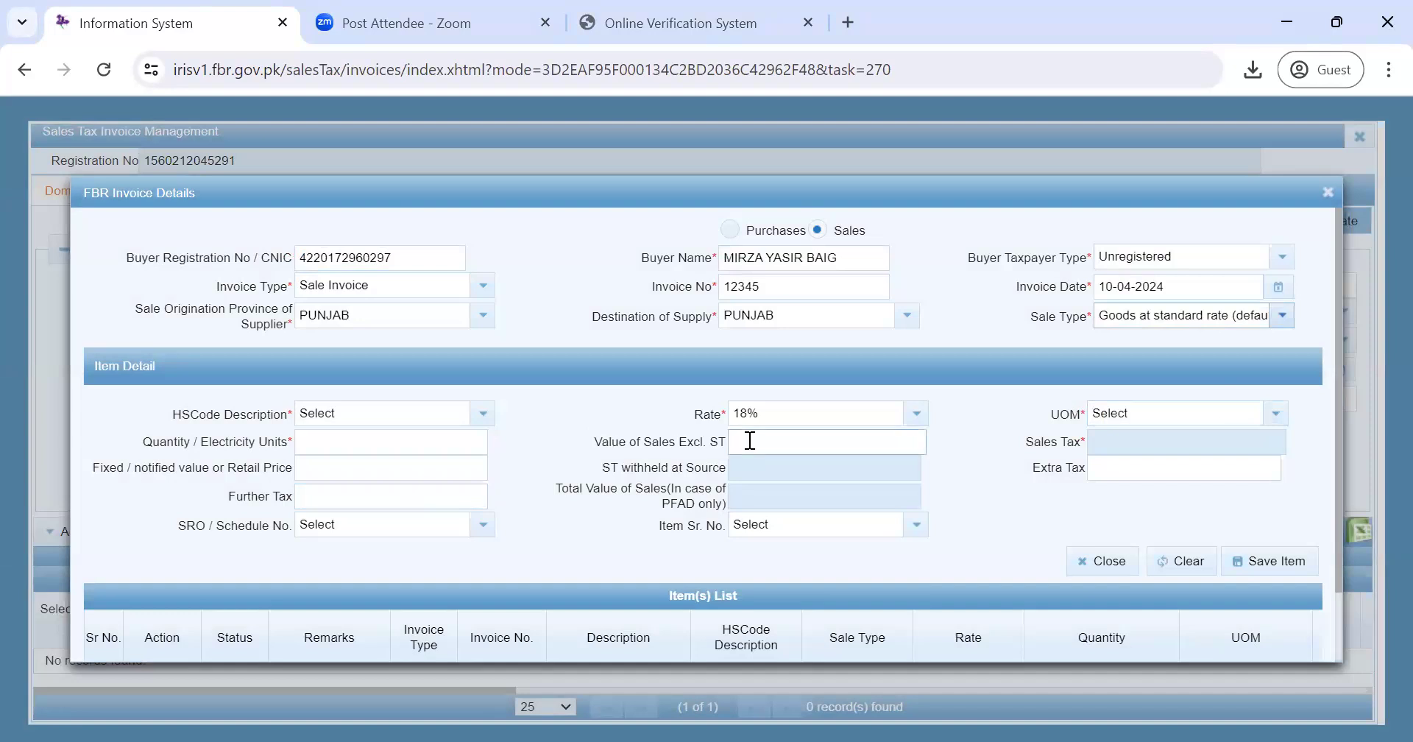
- Enter quantity 1000 and value 10,000, giving sales tax 1,800 and further tax 400
{"action": "left_click", "coordinate": [369, 446]}
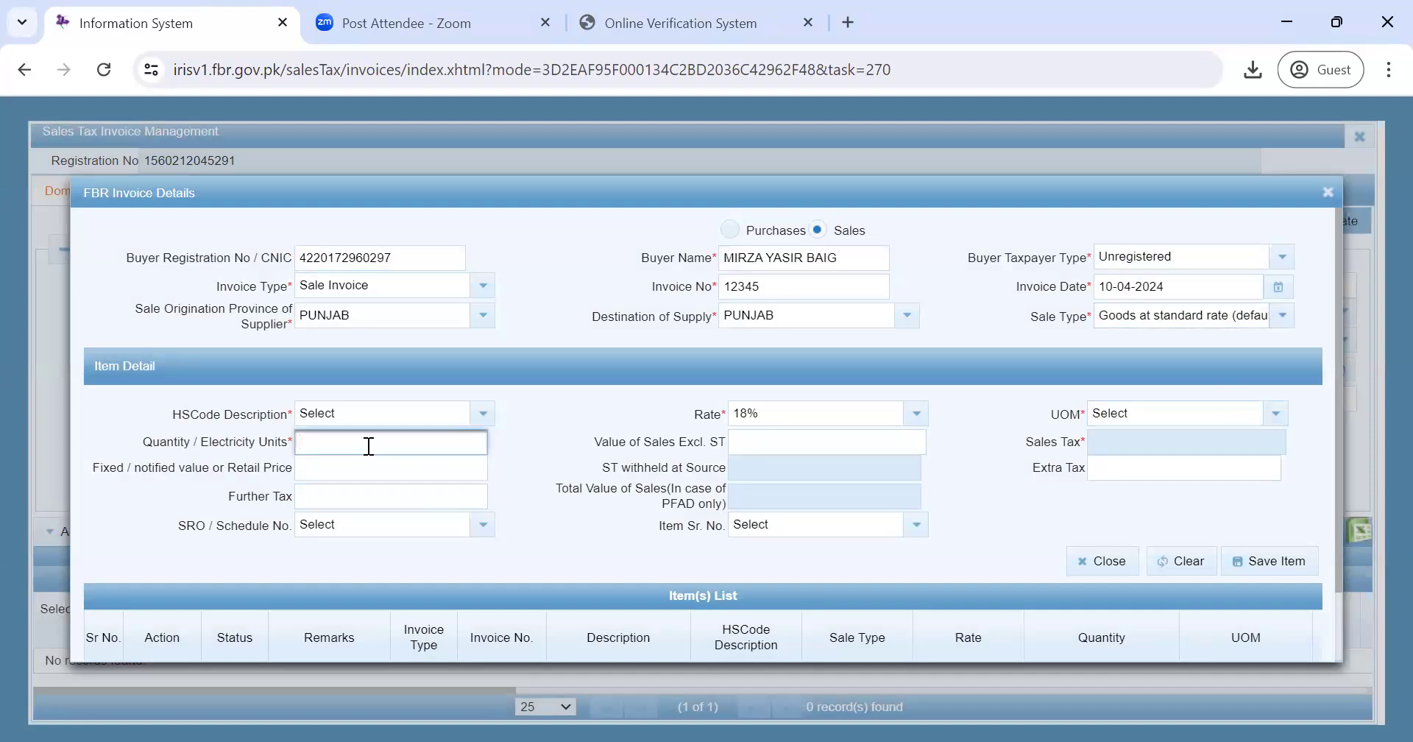
{"action": "type", "text": "1000"}
{"action": "left_click", "coordinate": [737, 440]}
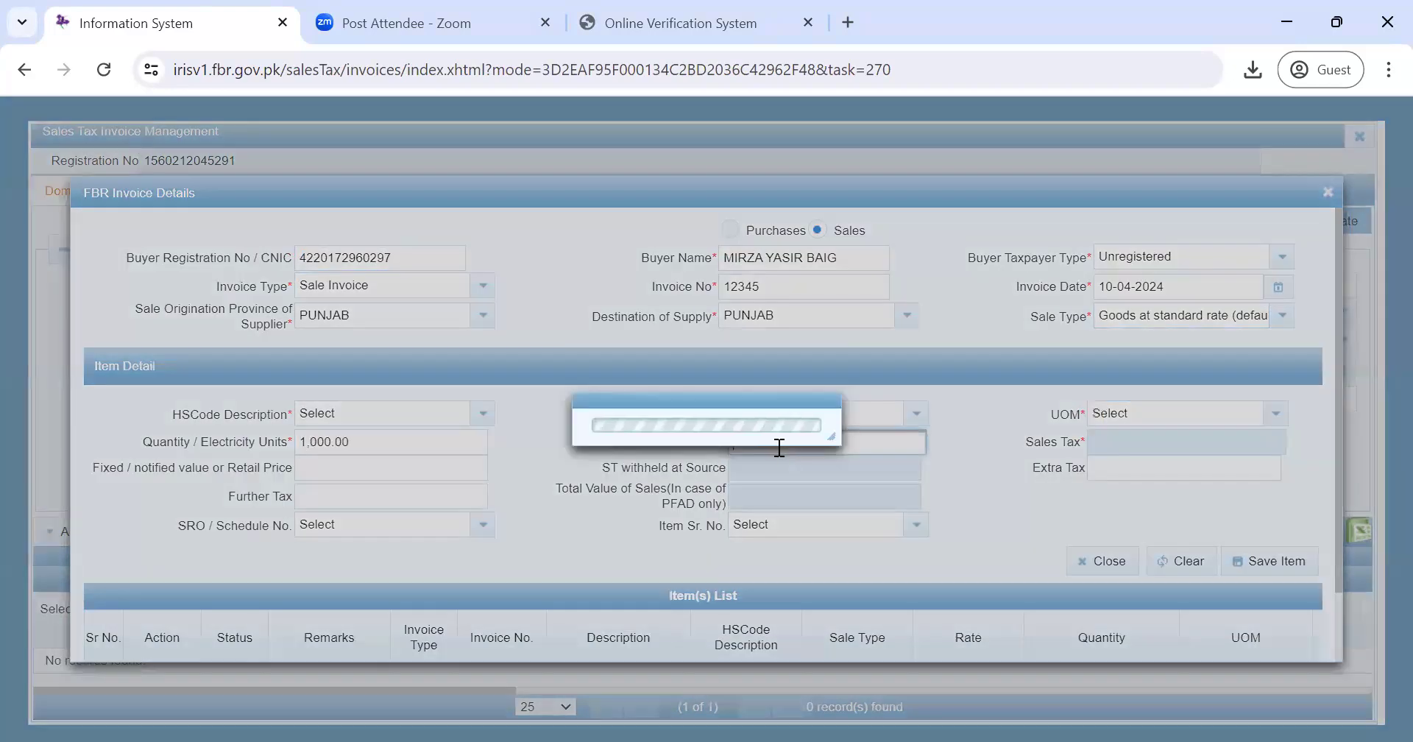
{"action": "type", "text": "100000"}
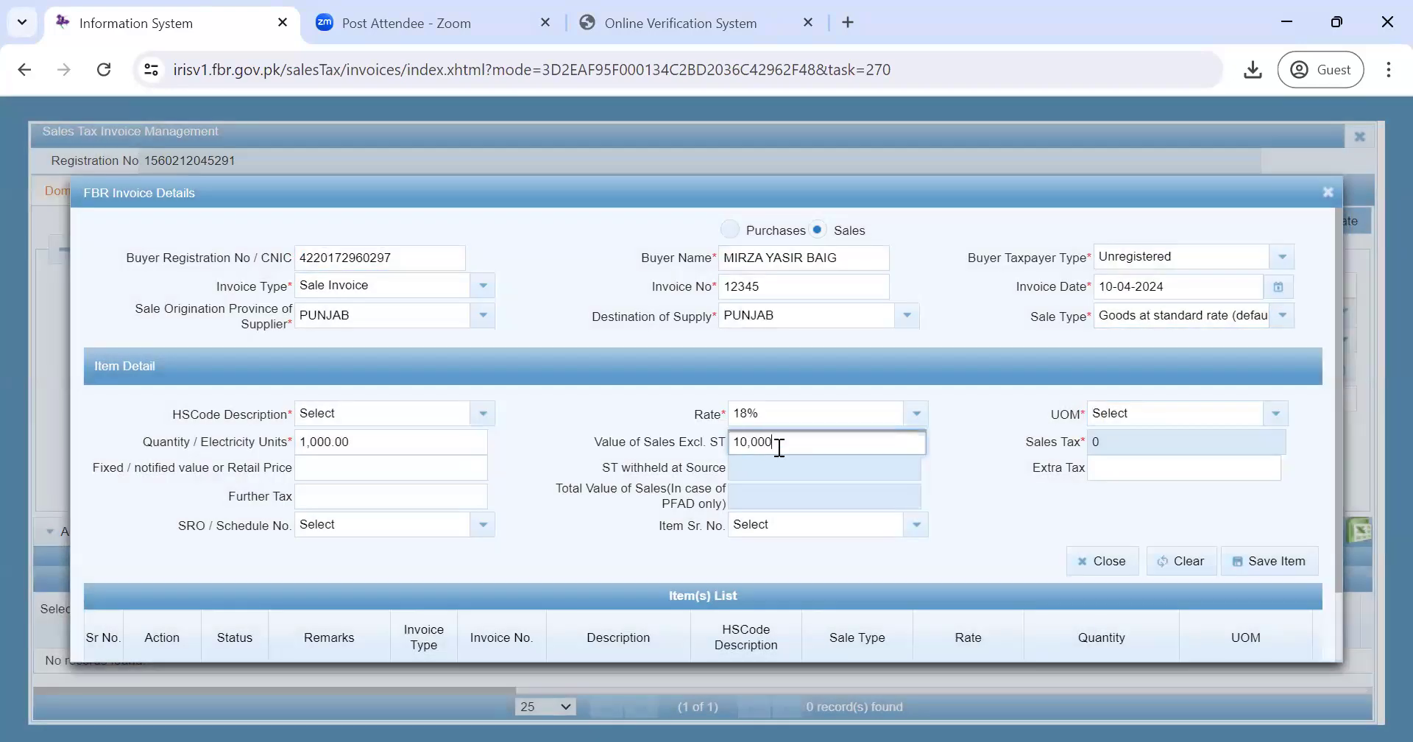
{"action": "left_click", "coordinate": [1044, 518]}
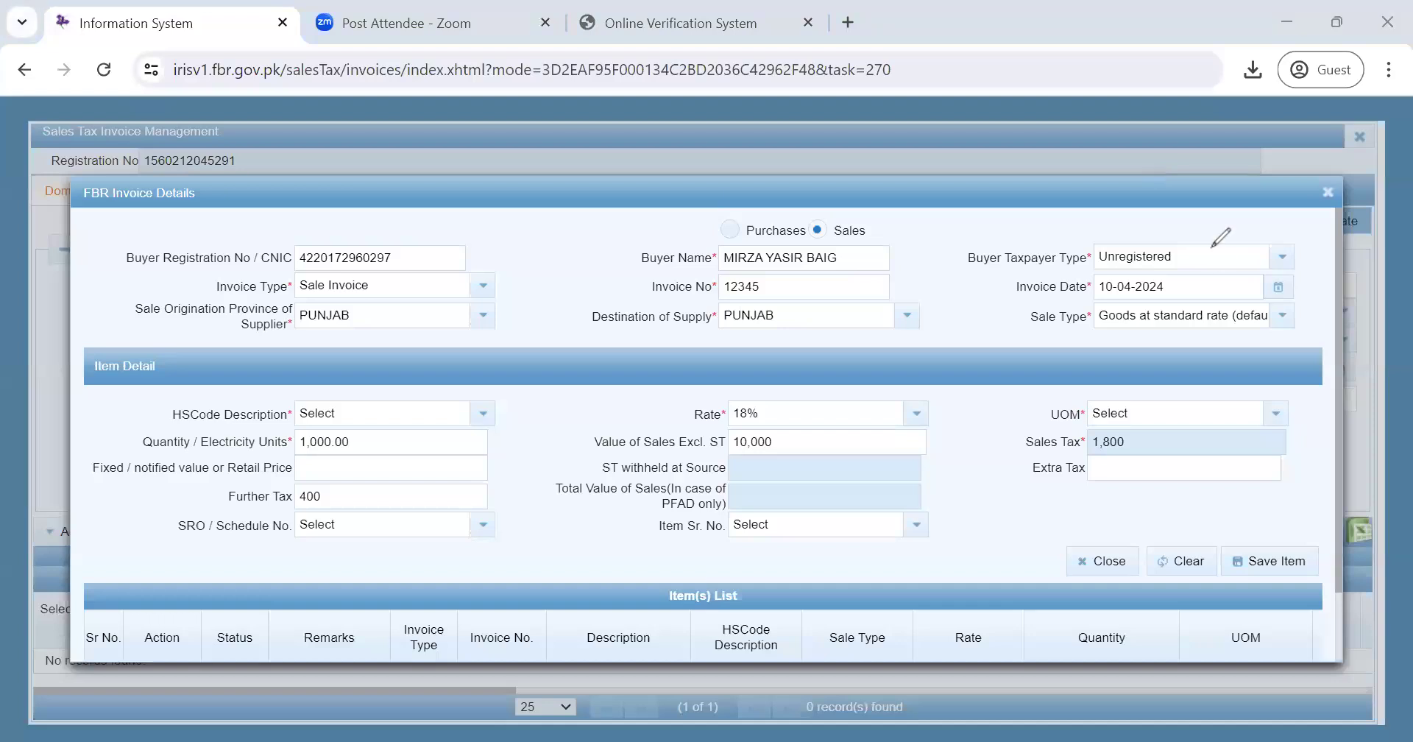
{"action": "mouse_move", "coordinate": [1169, 239]}
{"action": "left_mouse_down"}
{"action": "mouse_move", "coordinate": [1097, 266]}
{"action": "mouse_move", "coordinate": [1148, 275]}
{"action": "mouse_move", "coordinate": [1179, 263]}
{"action": "mouse_move", "coordinate": [1173, 239]}
{"action": "left_mouse_up"}
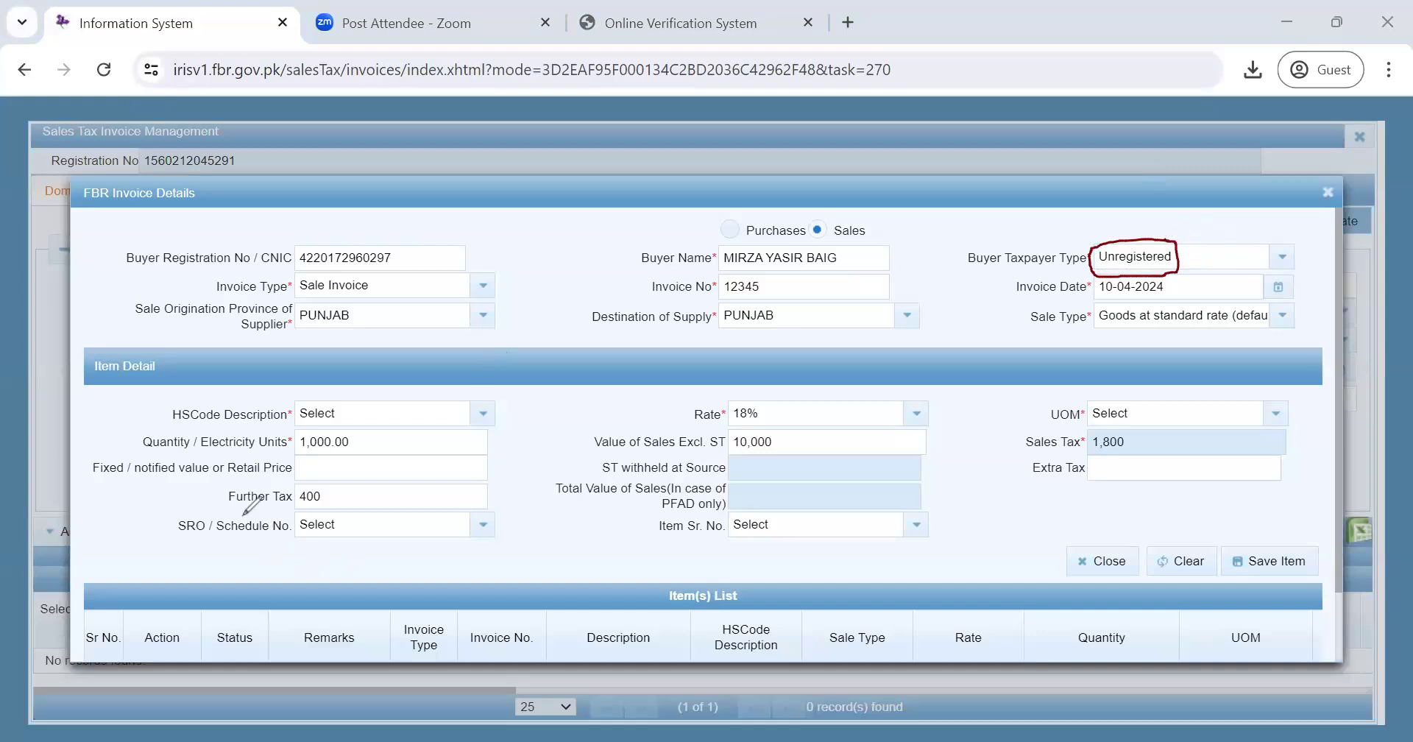
{"action": "mouse_move", "coordinate": [225, 510]}
{"action": "left_mouse_down"}
{"action": "mouse_move", "coordinate": [346, 500]}
{"action": "mouse_move", "coordinate": [326, 480]}
{"action": "mouse_move", "coordinate": [223, 488]}
{"action": "mouse_move", "coordinate": [228, 506]}
{"action": "left_mouse_up"}
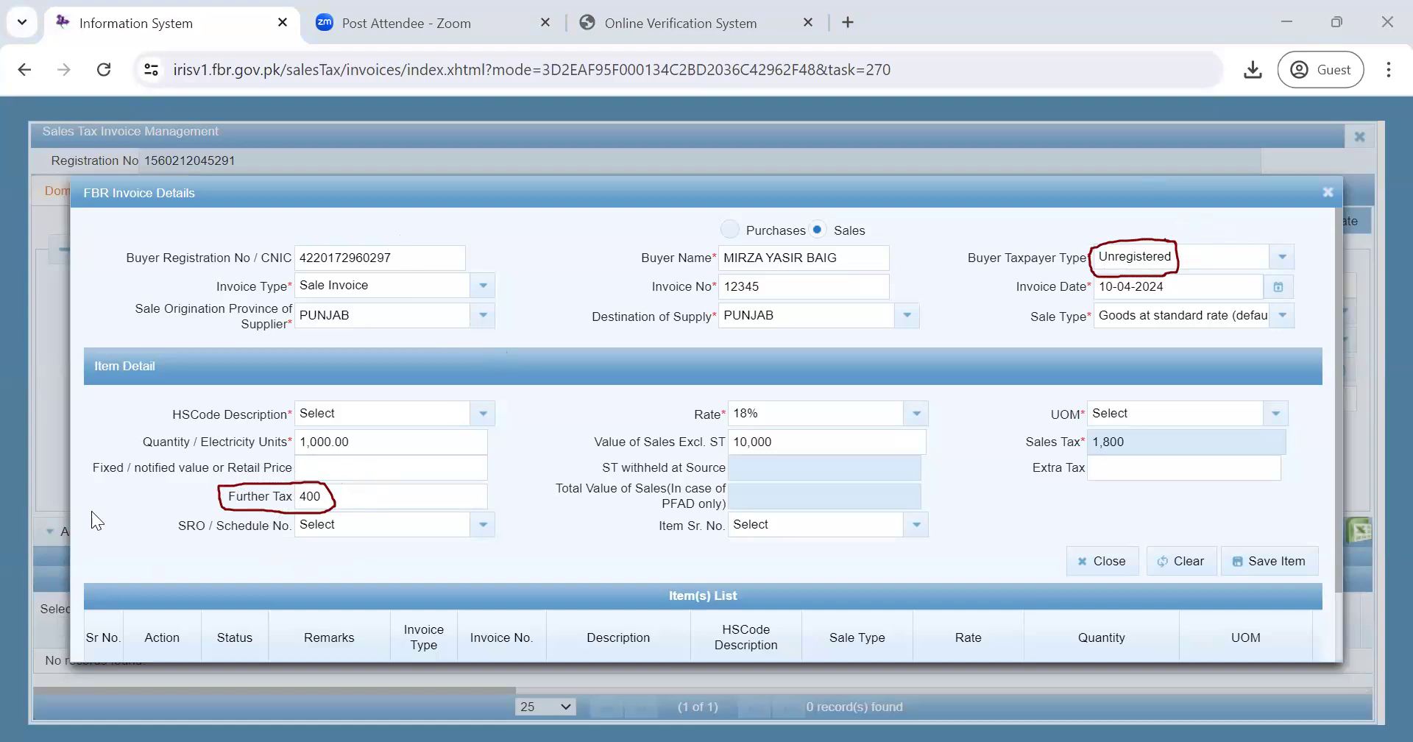
{"action": "left_click", "coordinate": [1071, 419]}
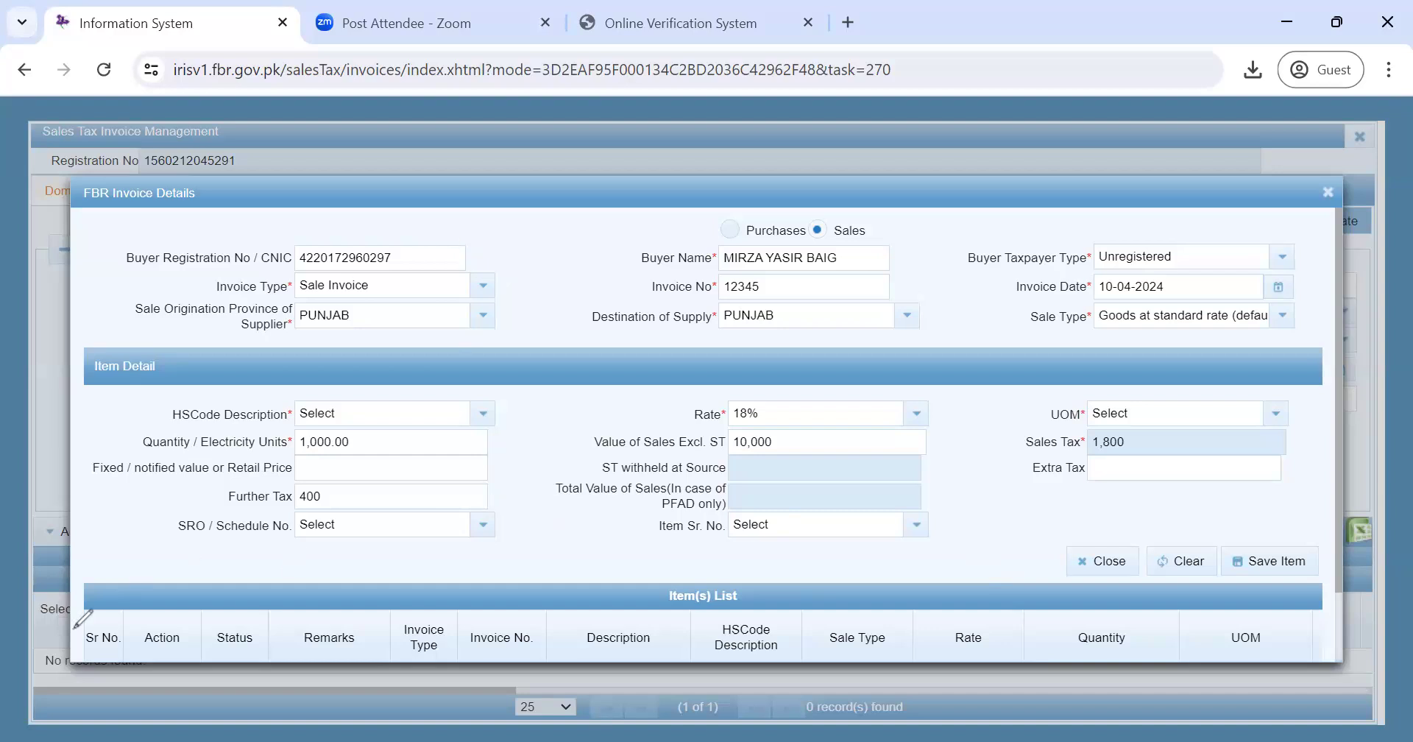
- Paste the registered buyer's CNIC back into the Buyer Registration No / CNIC field
{"action": "double_click", "coordinate": [271, 256]}
{"action": "key", "text": "ctrl+v"}
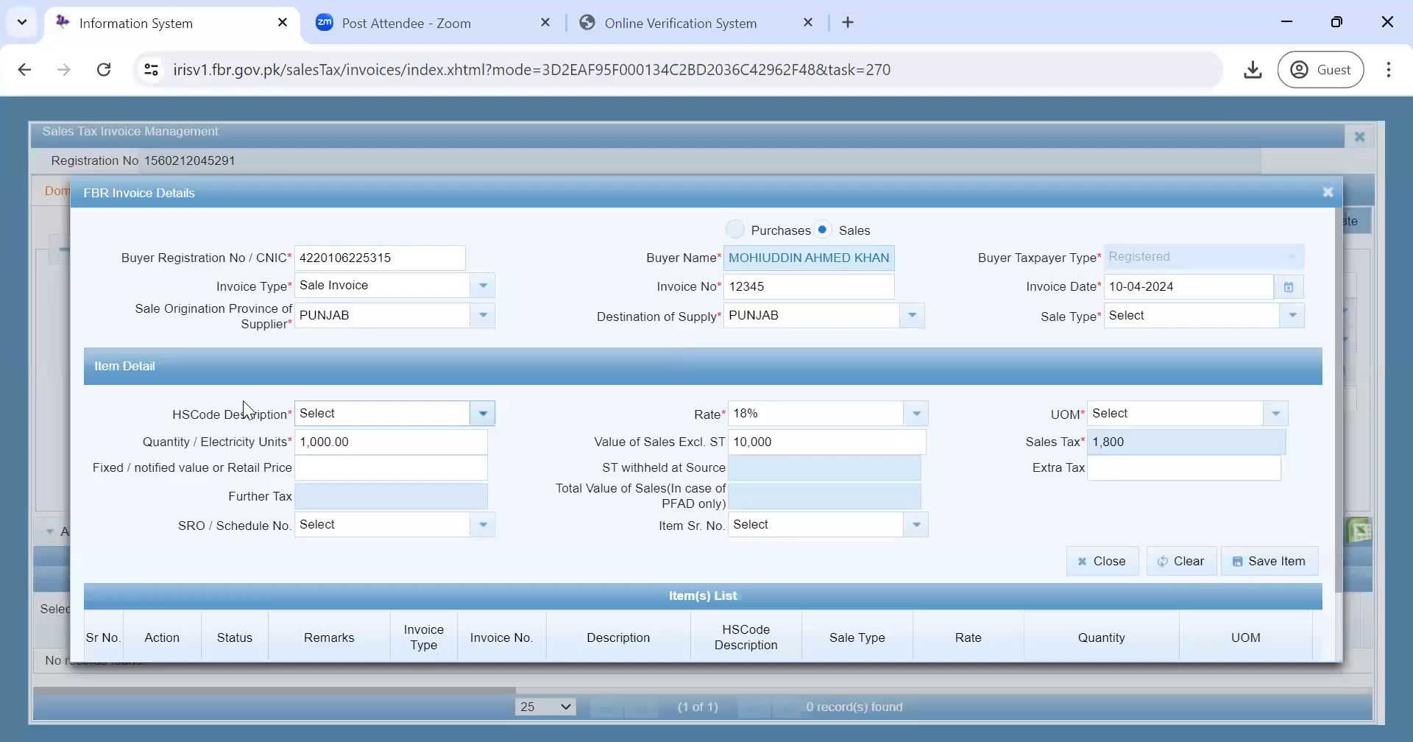
- Attempt Save Item, then fix the 'Provide sale type' error by choosing Goods at standard rate (default)
{"action": "left_click", "coordinate": [1264, 568]}
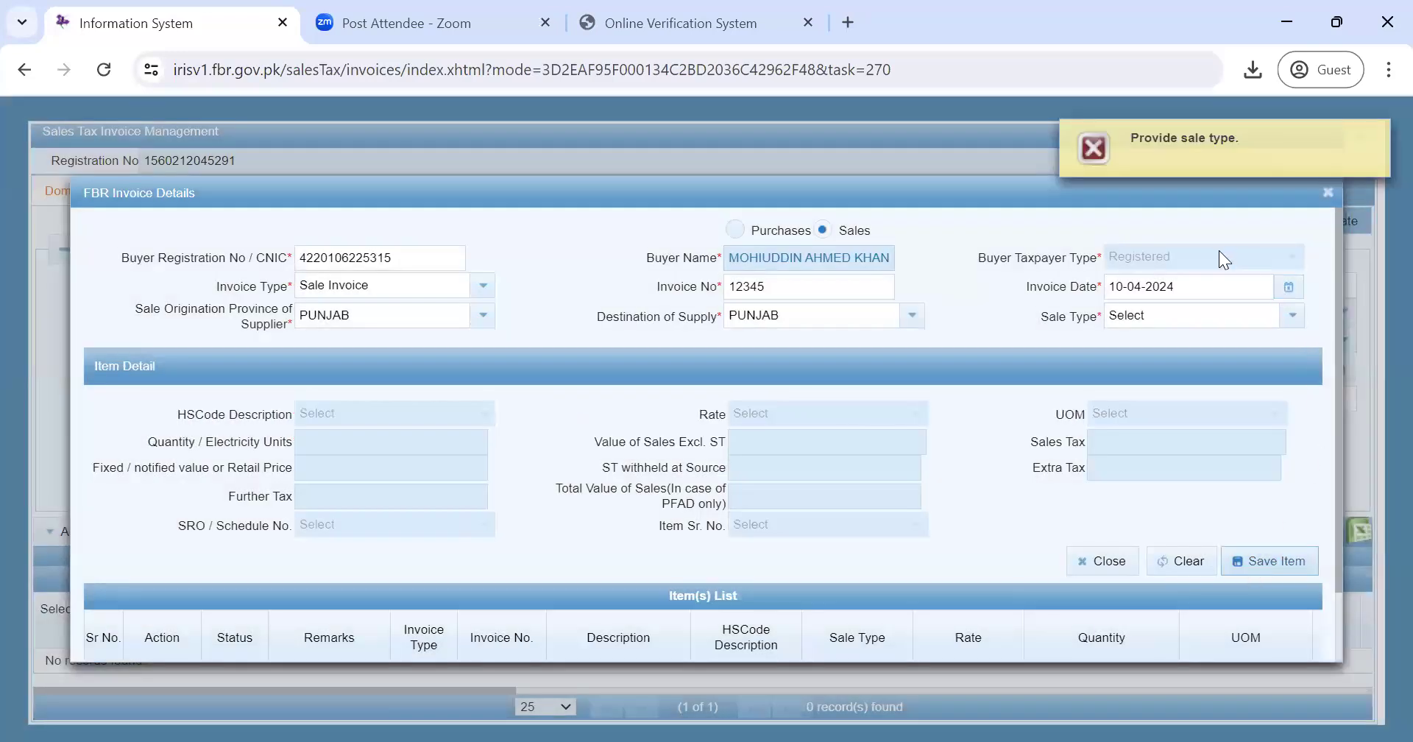
{"action": "left_click", "coordinate": [1292, 327]}
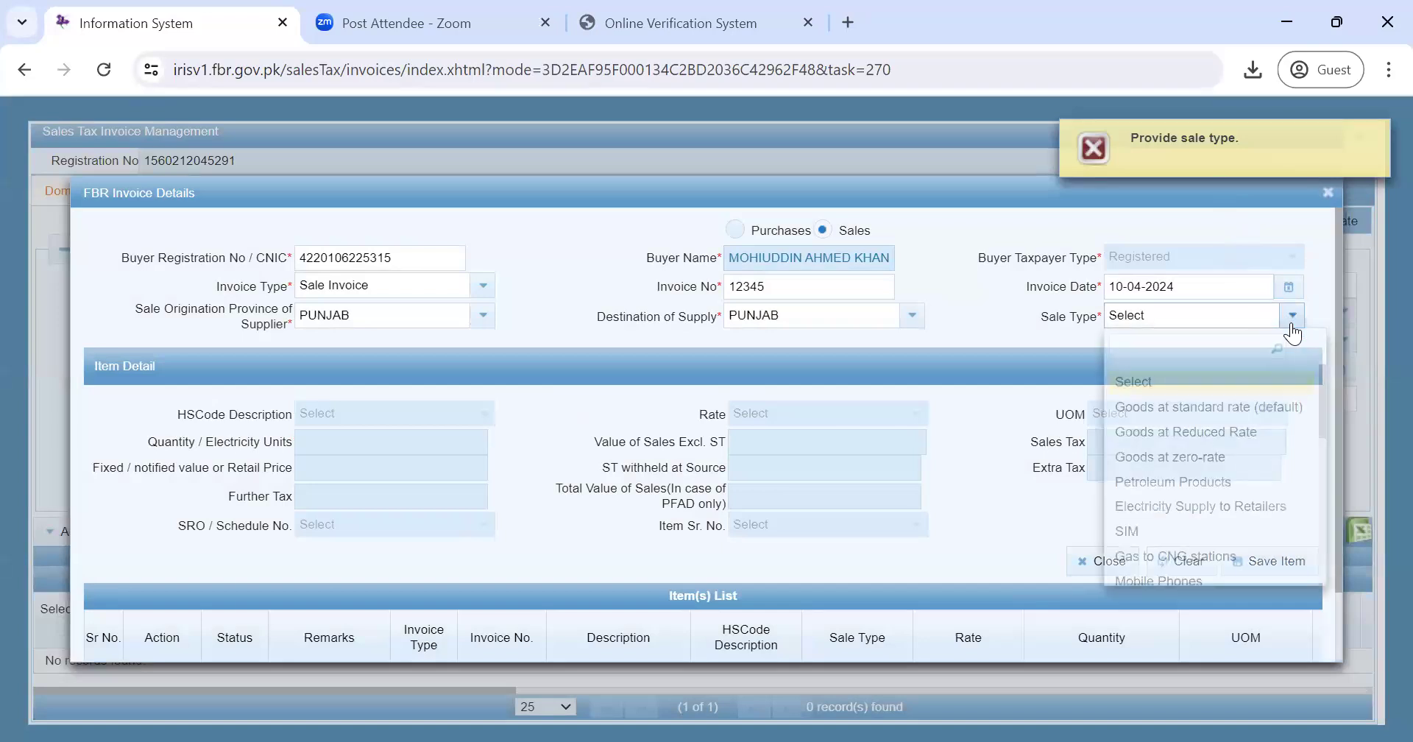
{"action": "left_click", "coordinate": [1235, 405]}
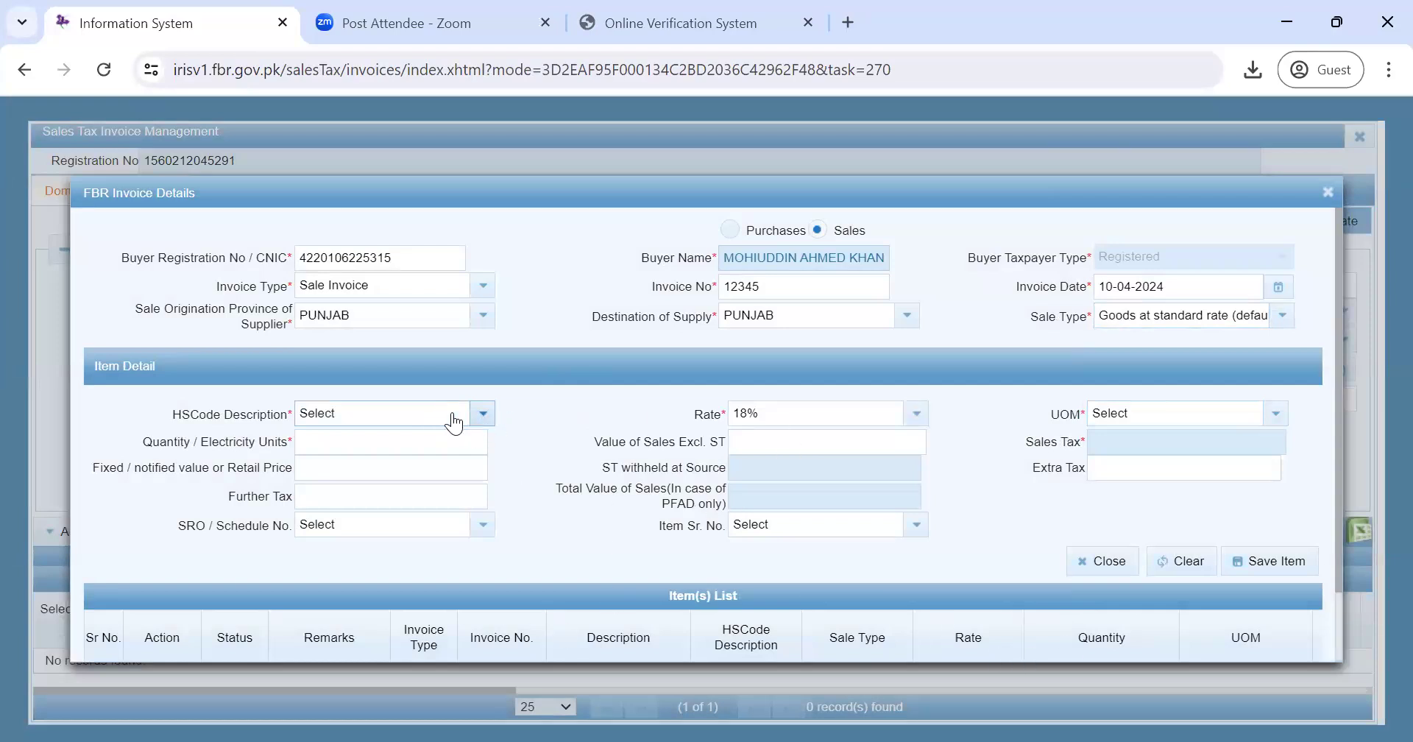
- Choose HS code 0201 Meat of bovine animals and unit of measure KG for the item
{"action": "left_click", "coordinate": [404, 414]}
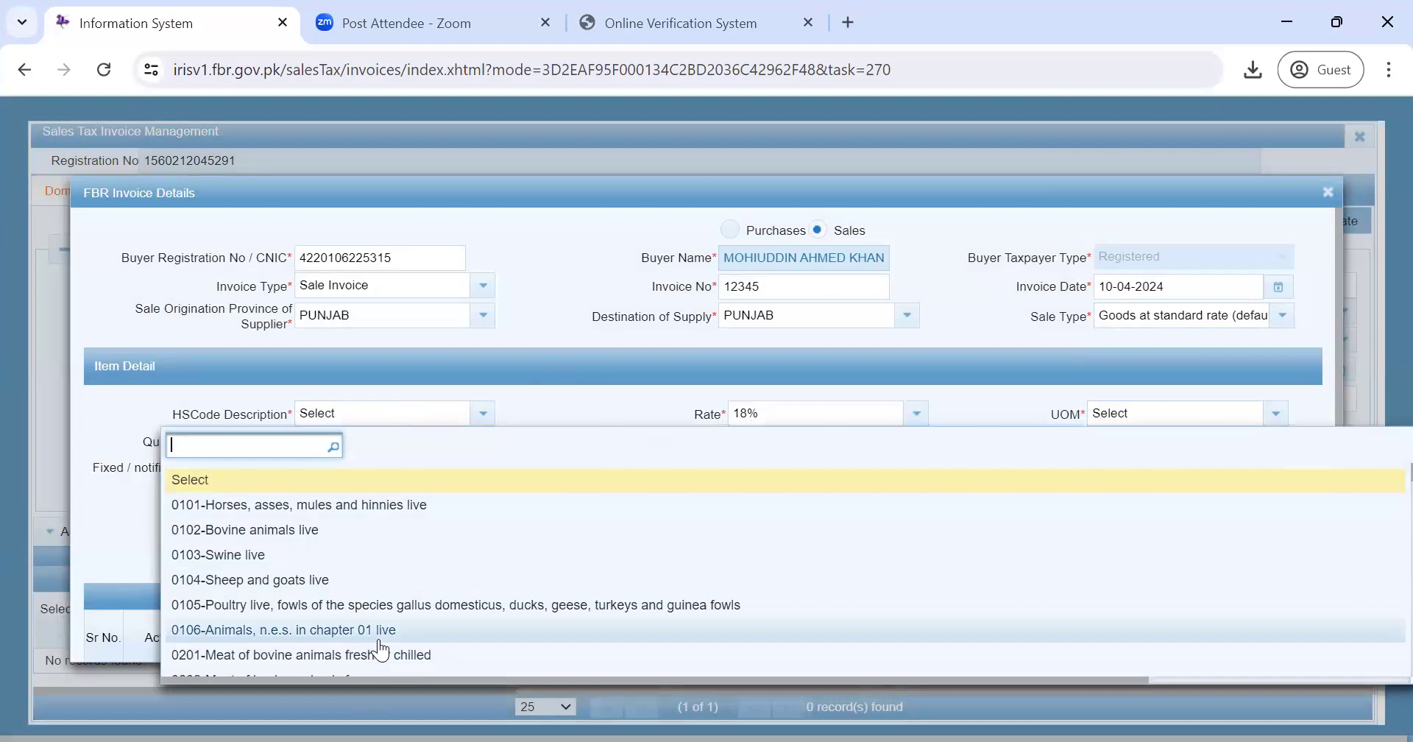
{"action": "left_click_drag", "start_coordinate": [379, 630], "coordinate": [378, 653]}
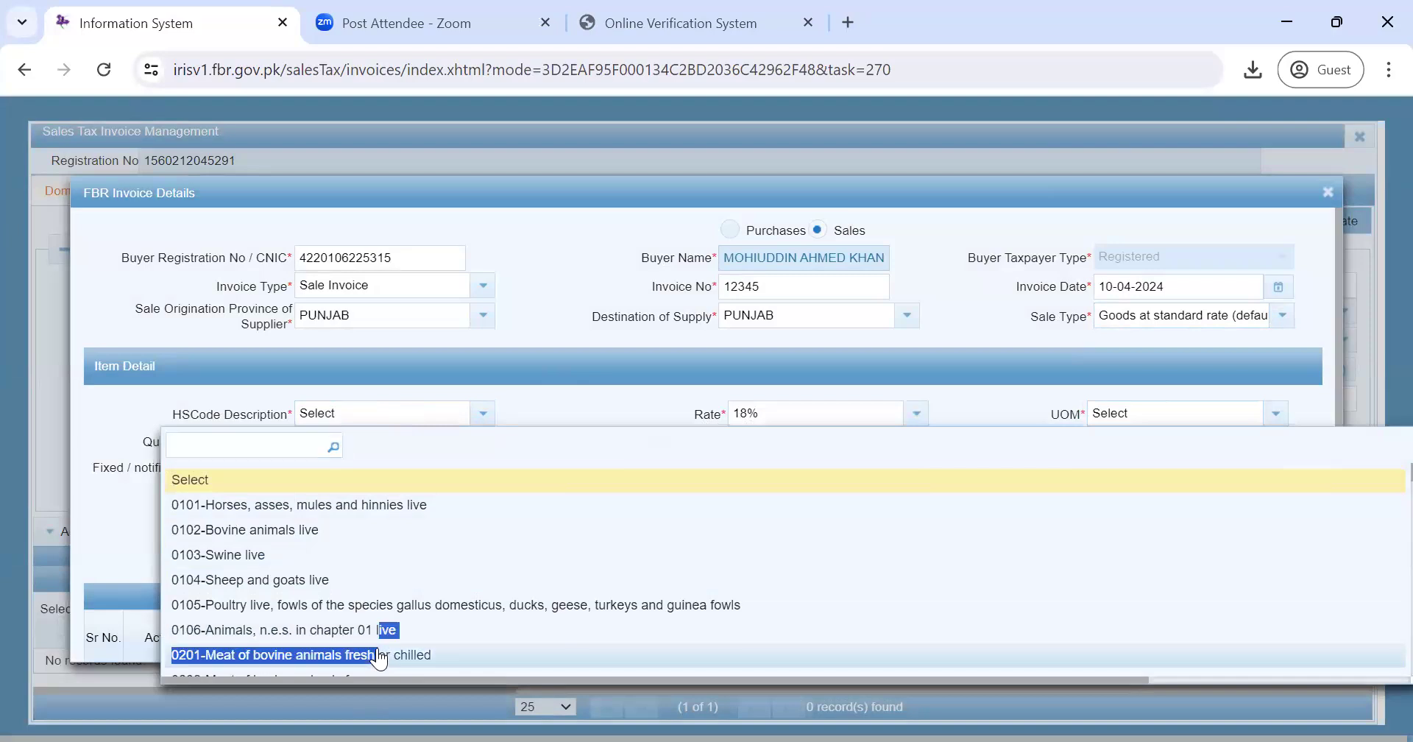
{"action": "left_click", "coordinate": [379, 654]}
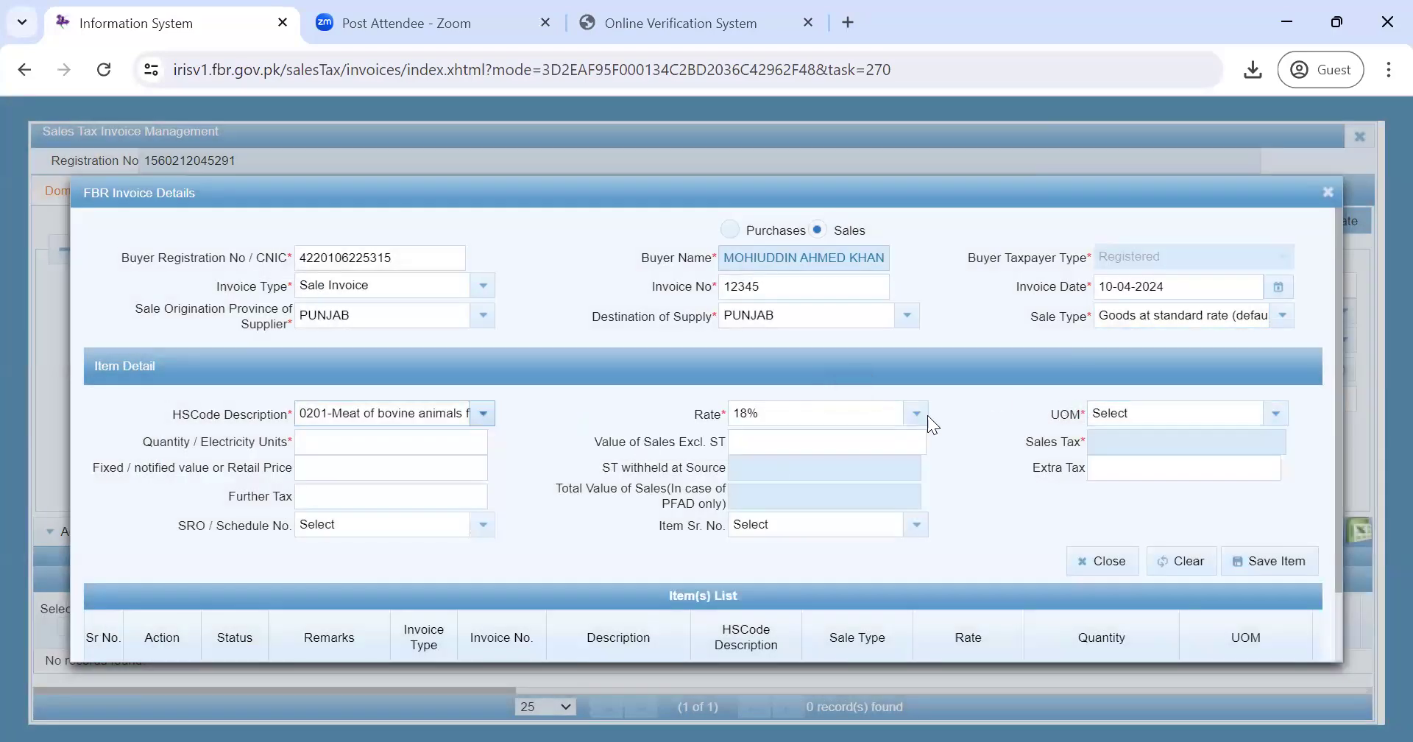
{"action": "left_click", "coordinate": [1115, 414]}
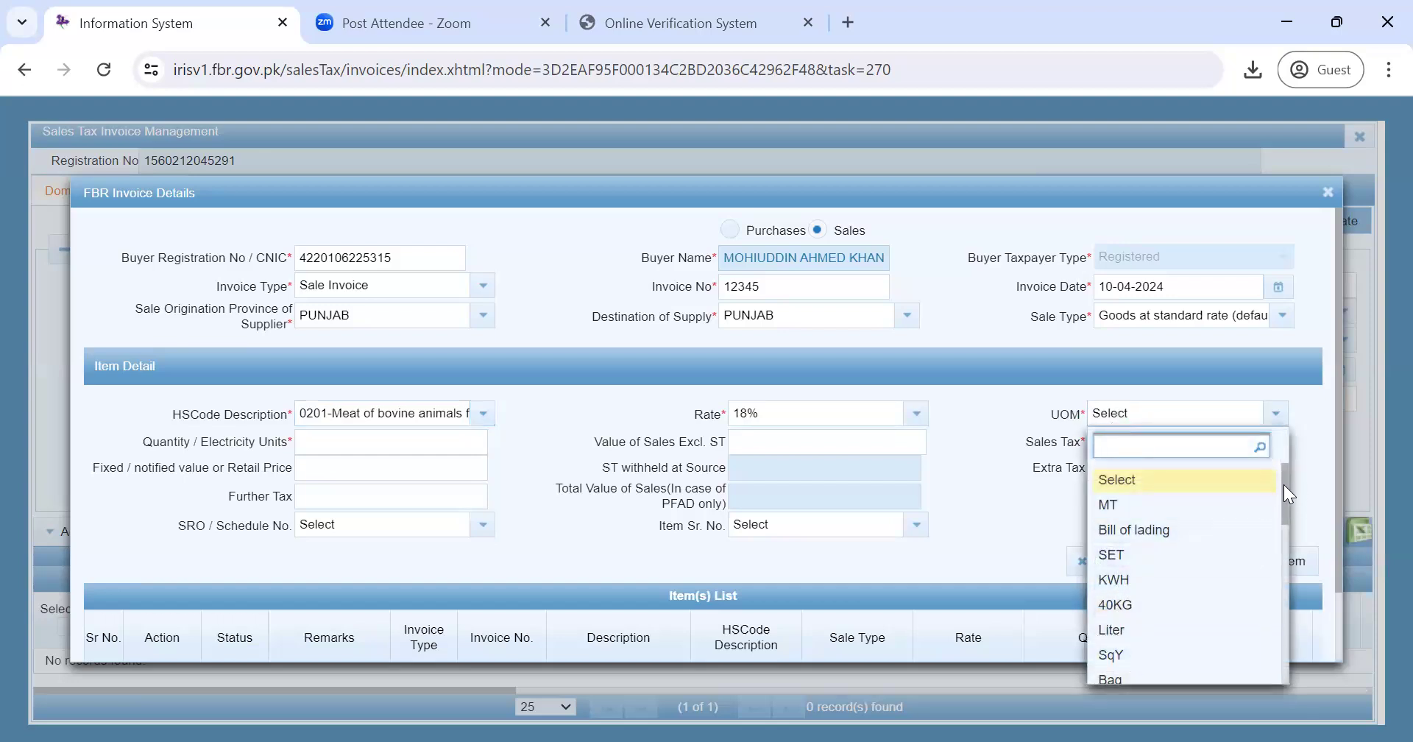
{"action": "left_click_drag", "start_coordinate": [1283, 484], "coordinate": [1284, 502]}
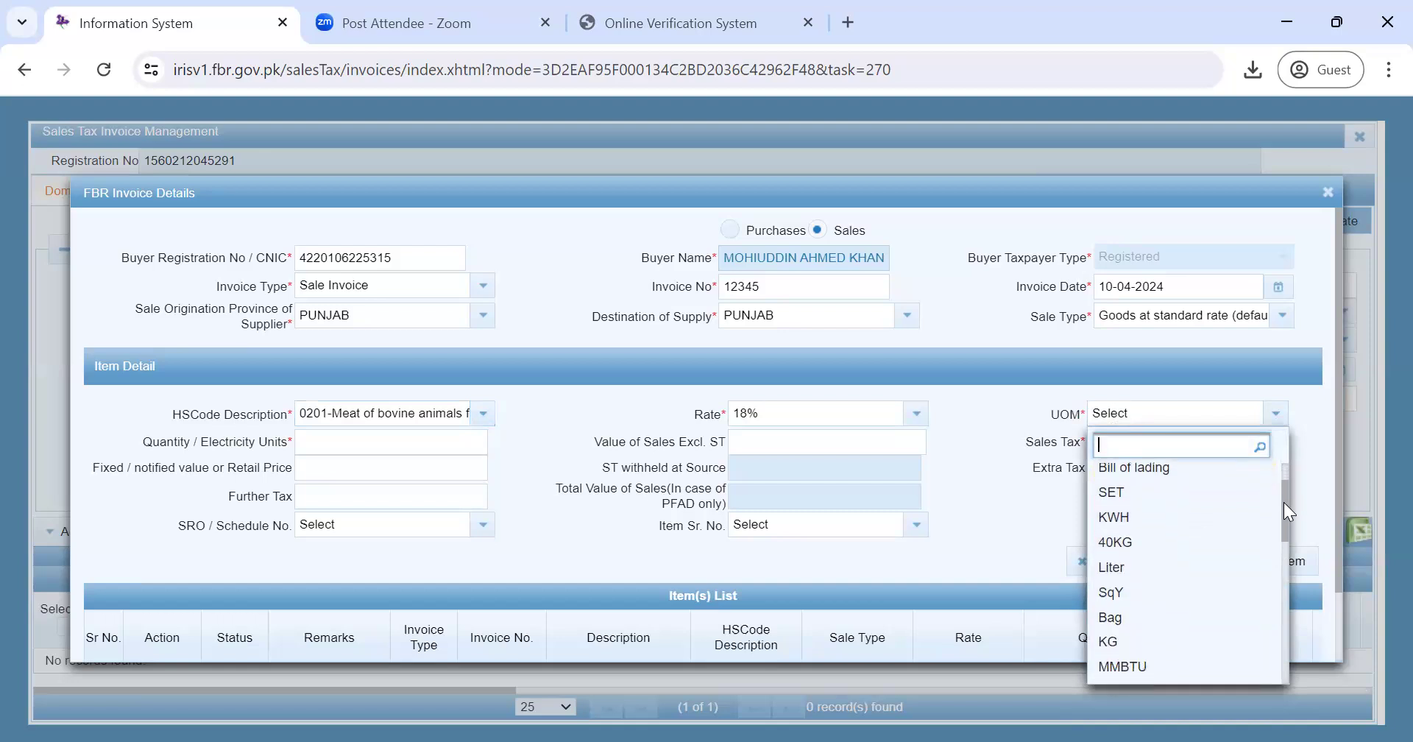
{"action": "left_click", "coordinate": [1115, 638]}
- Enter quantity 1,000 and value 10,000, leave retail price blank, and save the item
{"action": "left_click", "coordinate": [370, 442]}
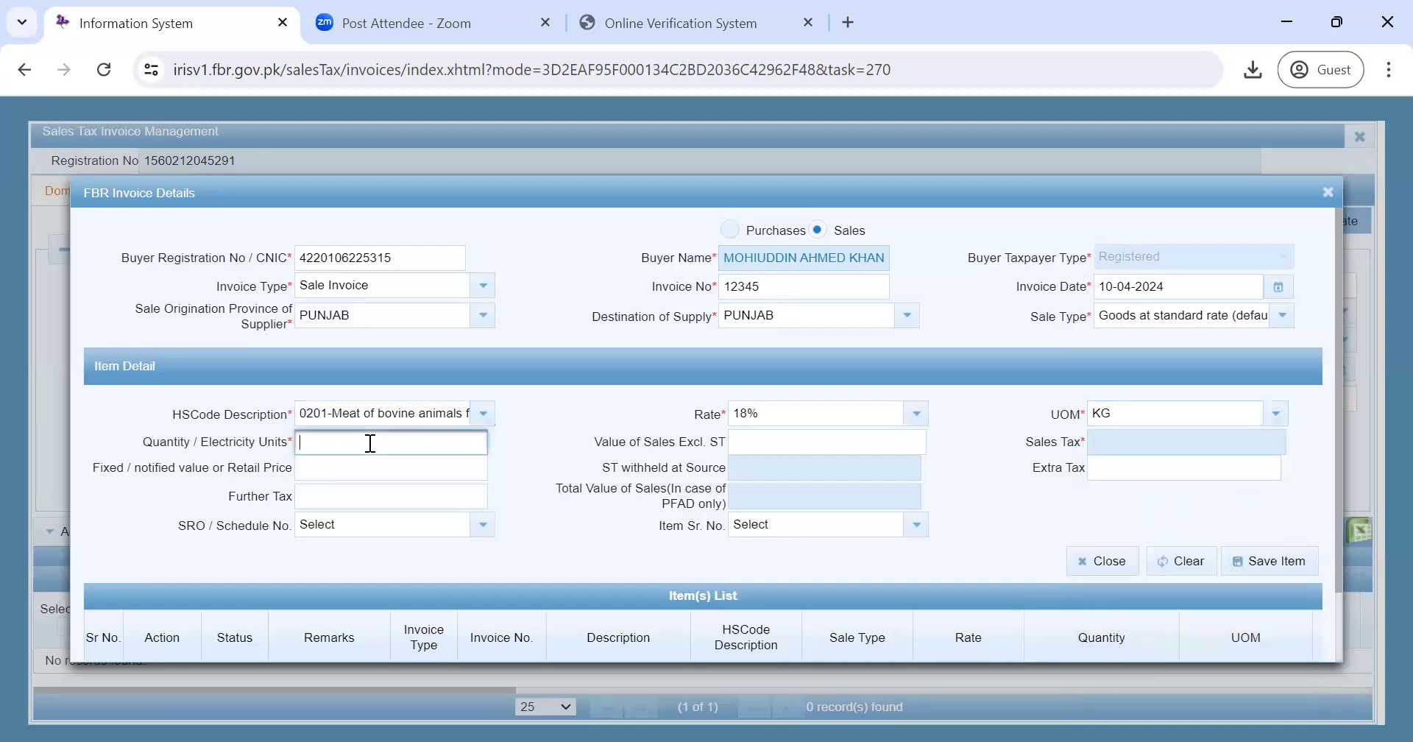
{"action": "type", "text": "1,000"}
{"action": "left_click", "coordinate": [857, 440]}
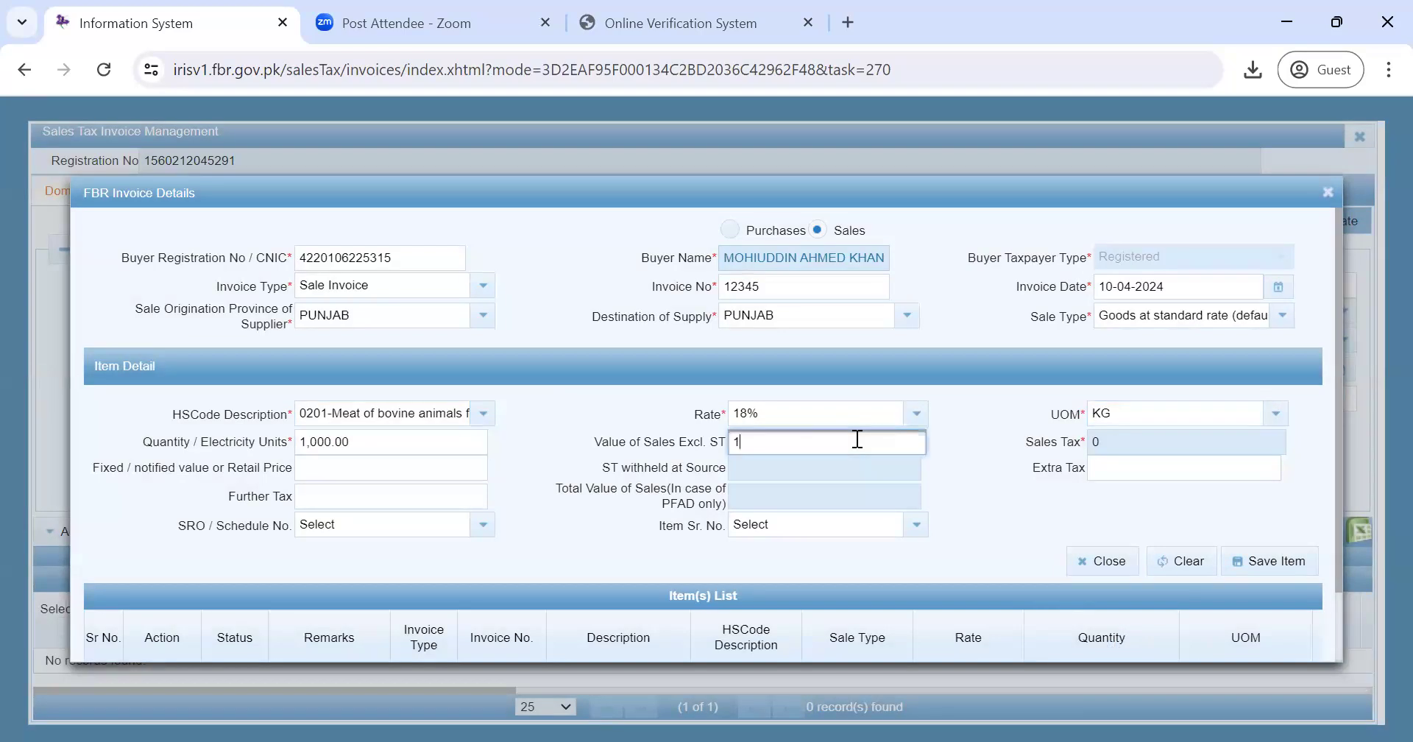
{"action": "type", "text": "10,000"}
{"action": "key", "text": "Tab"}
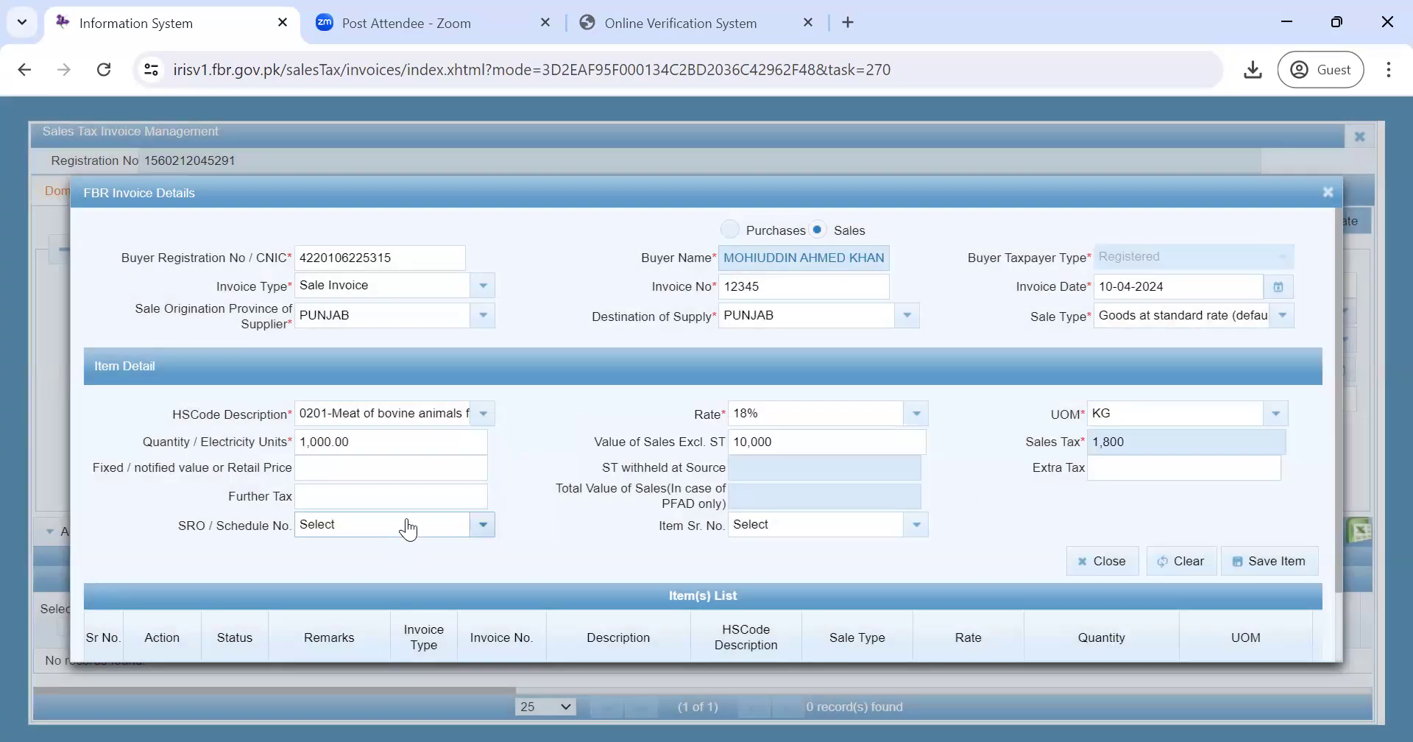
{"action": "left_click", "coordinate": [378, 466]}
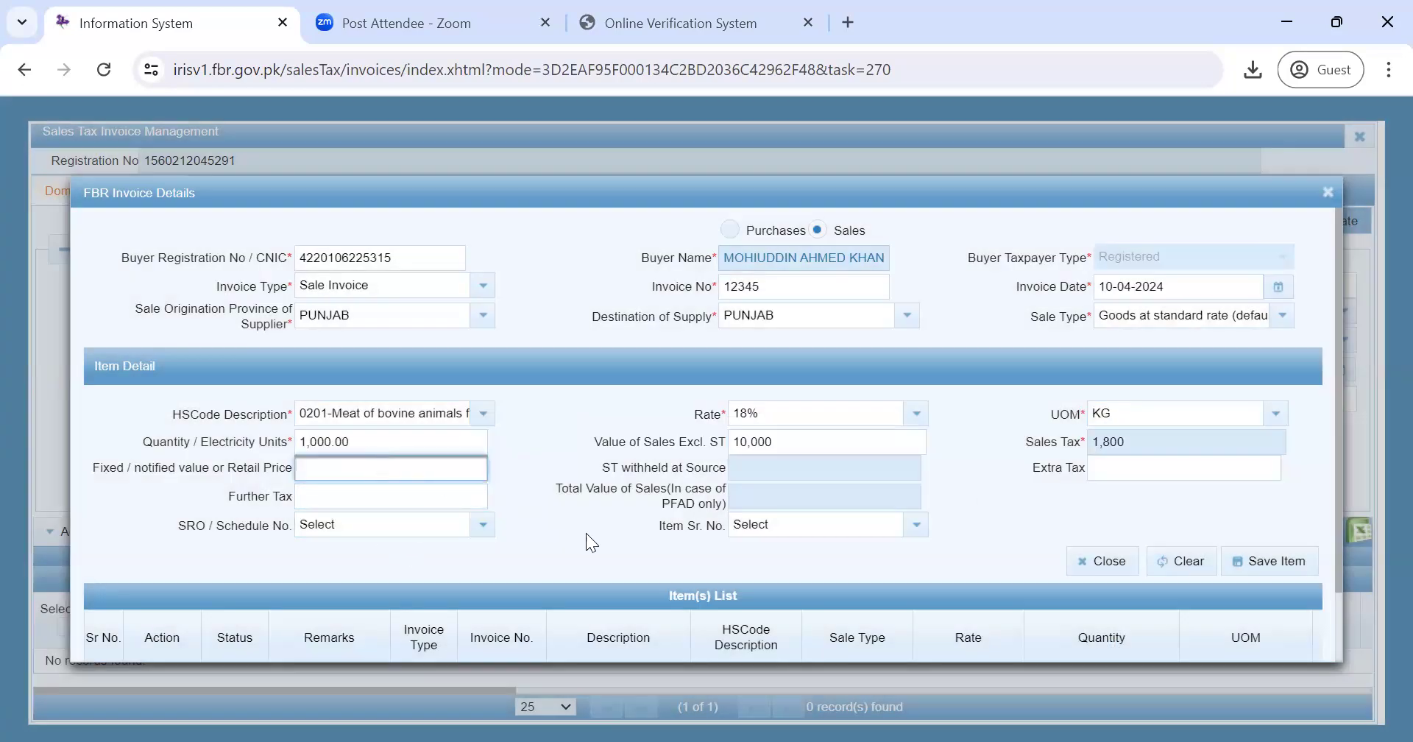
{"action": "left_click", "coordinate": [565, 553]}
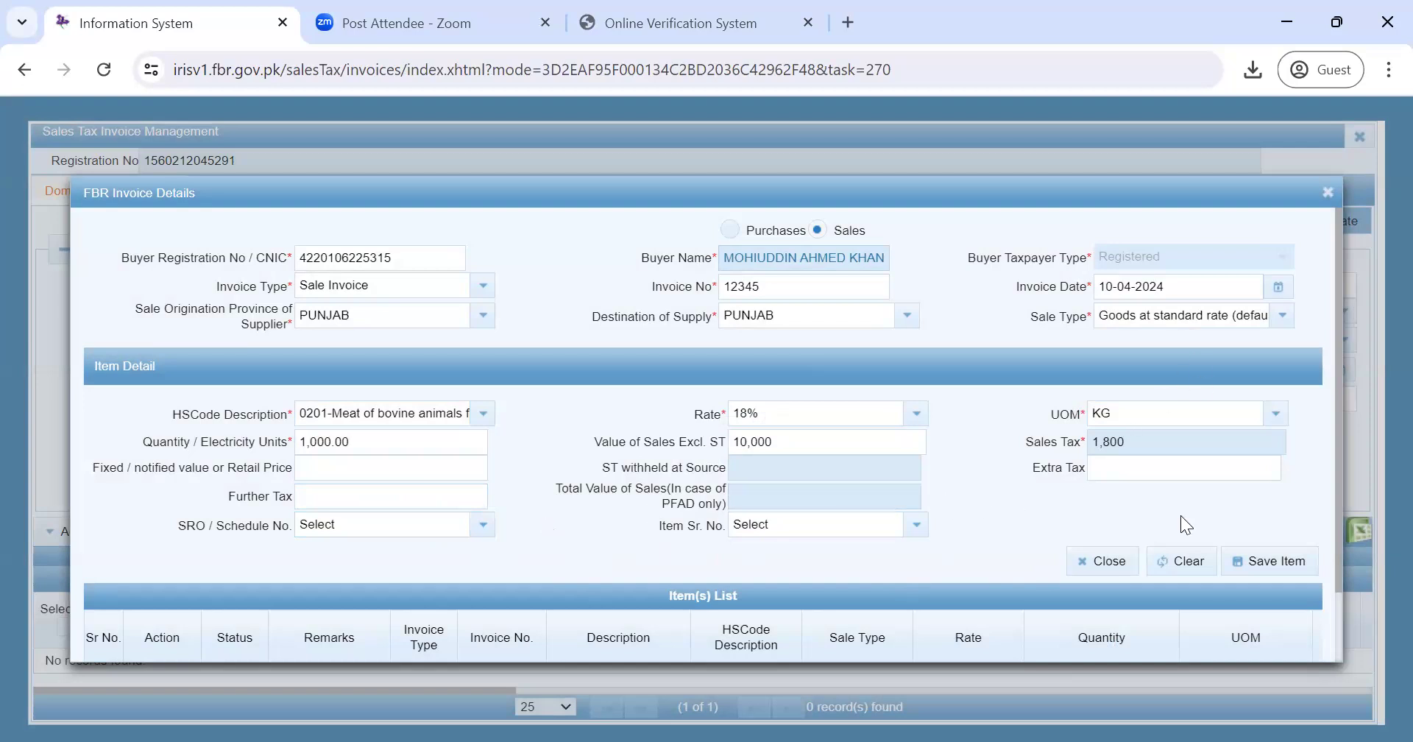
{"action": "left_click", "coordinate": [1257, 564]}
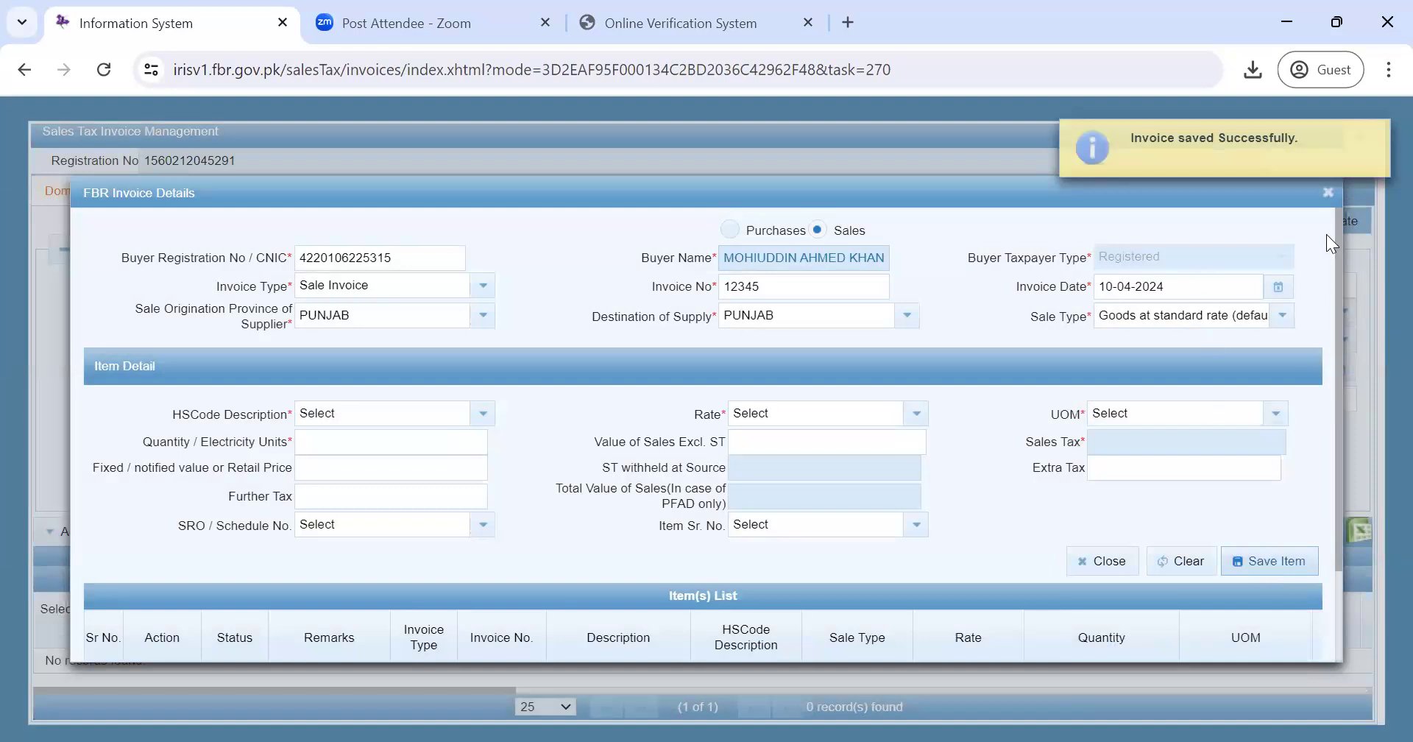
- Close the saved invoice's details and start a new FBR invoice via Add Invoice For
{"action": "left_click", "coordinate": [1326, 193]}
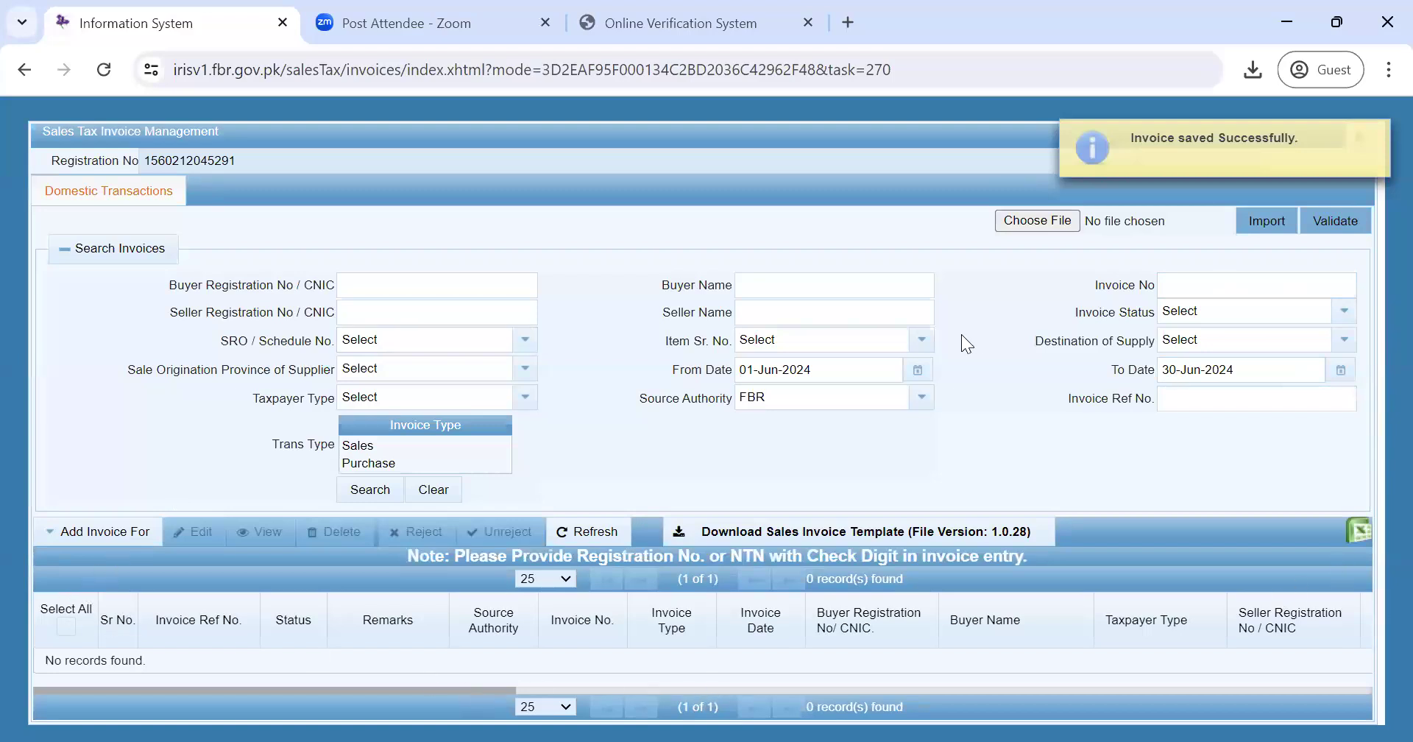
{"action": "left_click", "coordinate": [98, 541]}
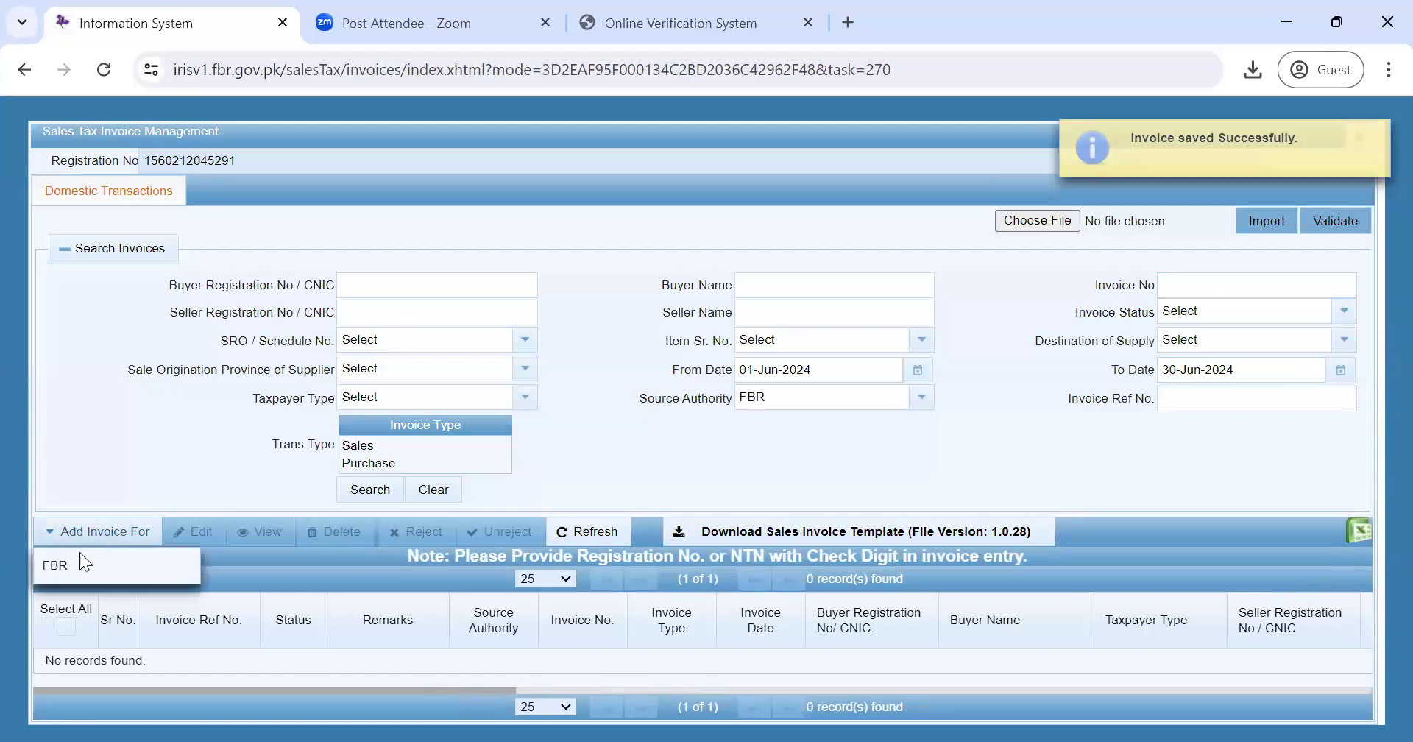
{"action": "left_click", "coordinate": [60, 564]}
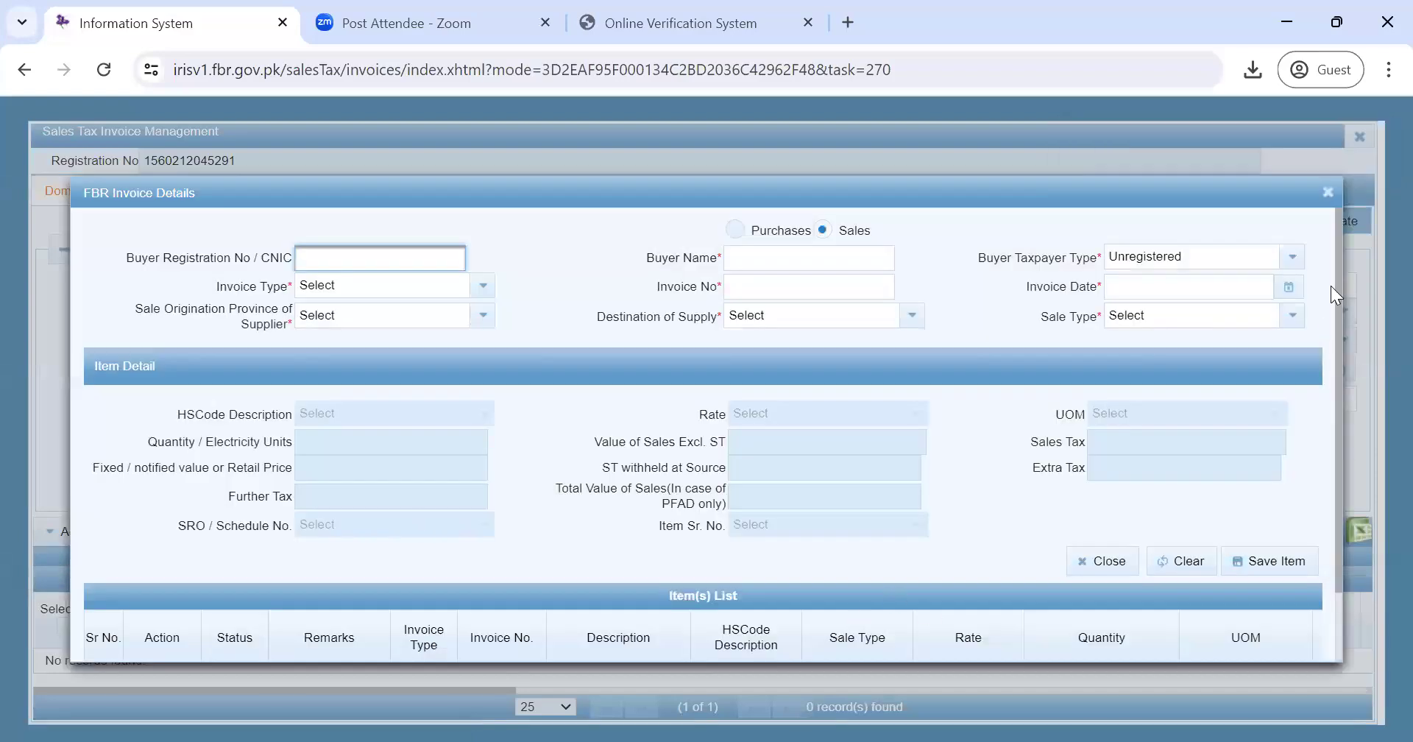
- Clear the stray text selection and close the empty FBR Invoice Details form
{"action": "left_click_drag", "start_coordinate": [1332, 278], "coordinate": [1369, 500]}
{"action": "left_click", "coordinate": [1283, 502]}
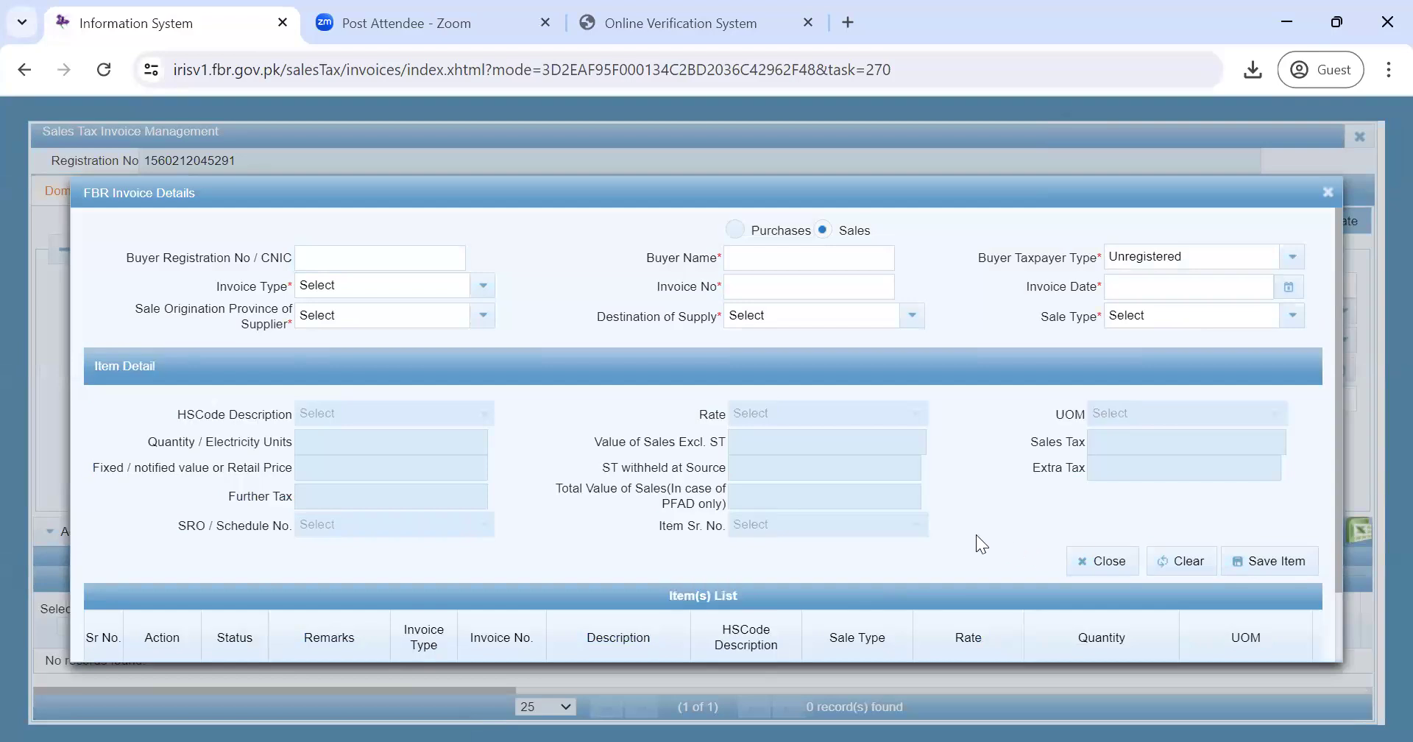
{"action": "left_click", "coordinate": [1328, 194]}
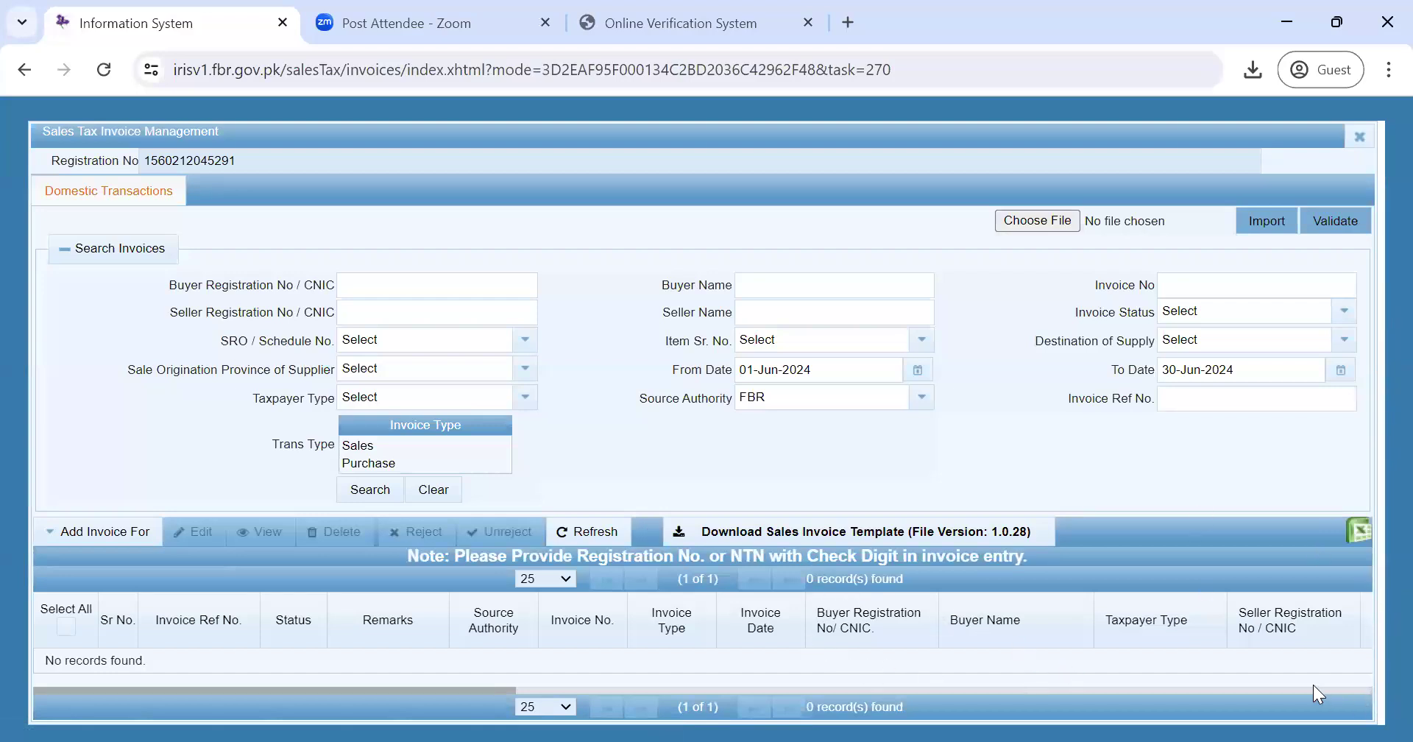
- Browse the results table and refresh the invoice search, which still lists no records
{"action": "left_click", "coordinate": [1242, 689]}
{"action": "left_click", "coordinate": [1022, 689]}
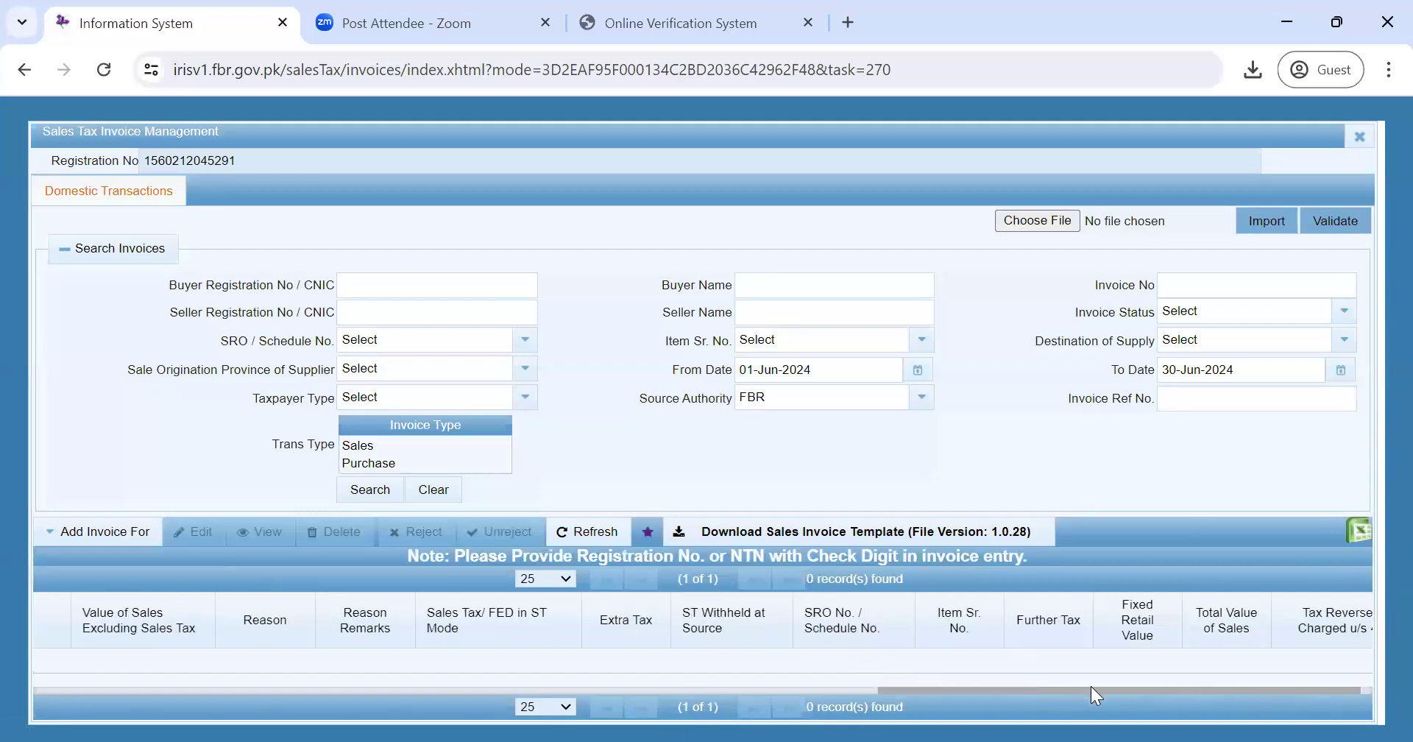
{"action": "left_click", "coordinate": [869, 692]}
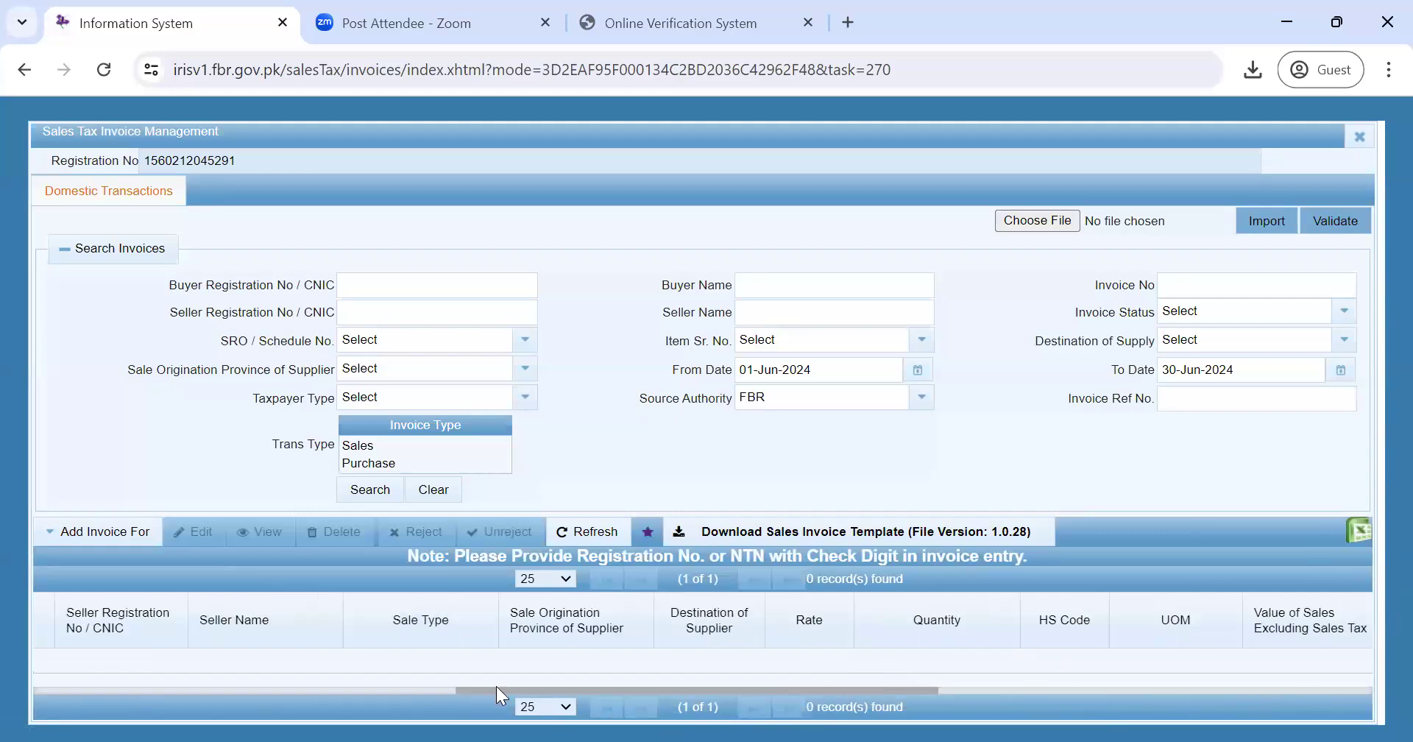
{"action": "left_click", "coordinate": [336, 689]}
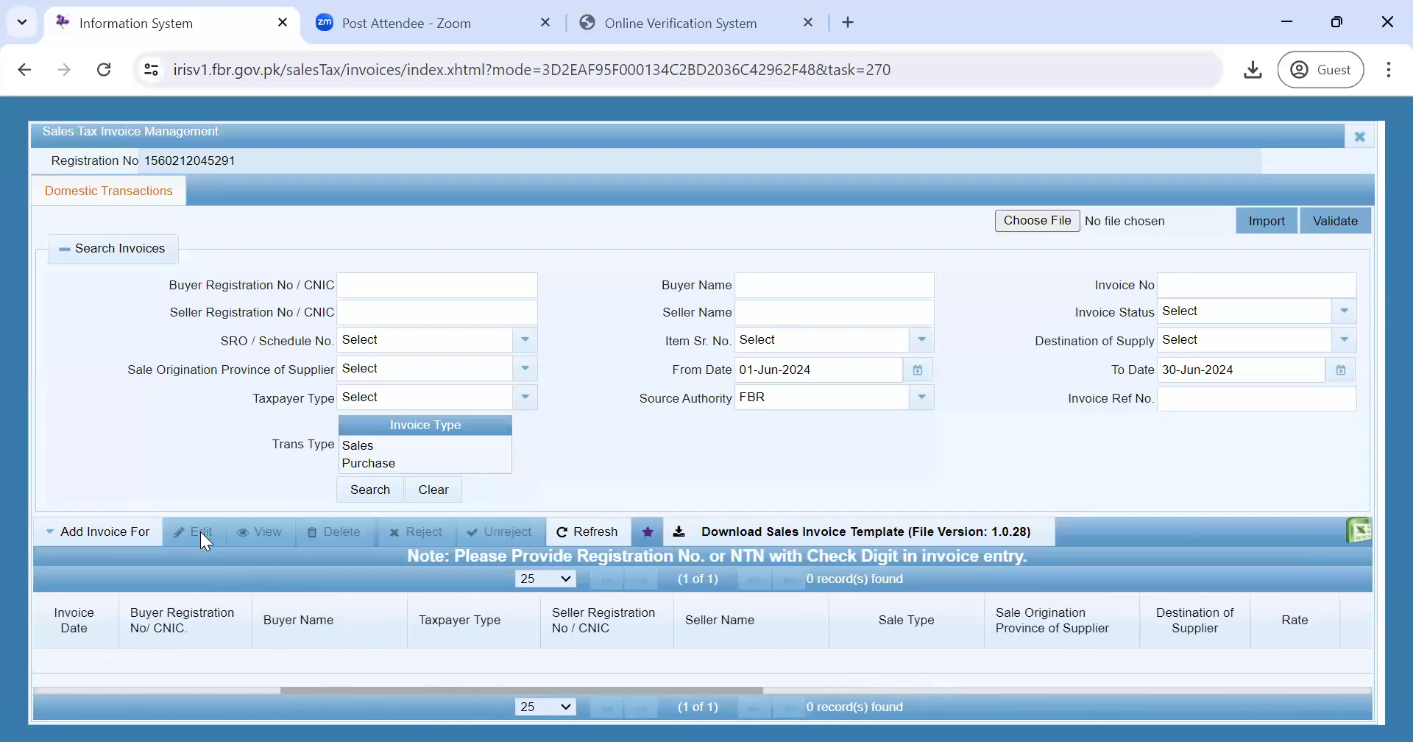
{"action": "left_click", "coordinate": [587, 532]}
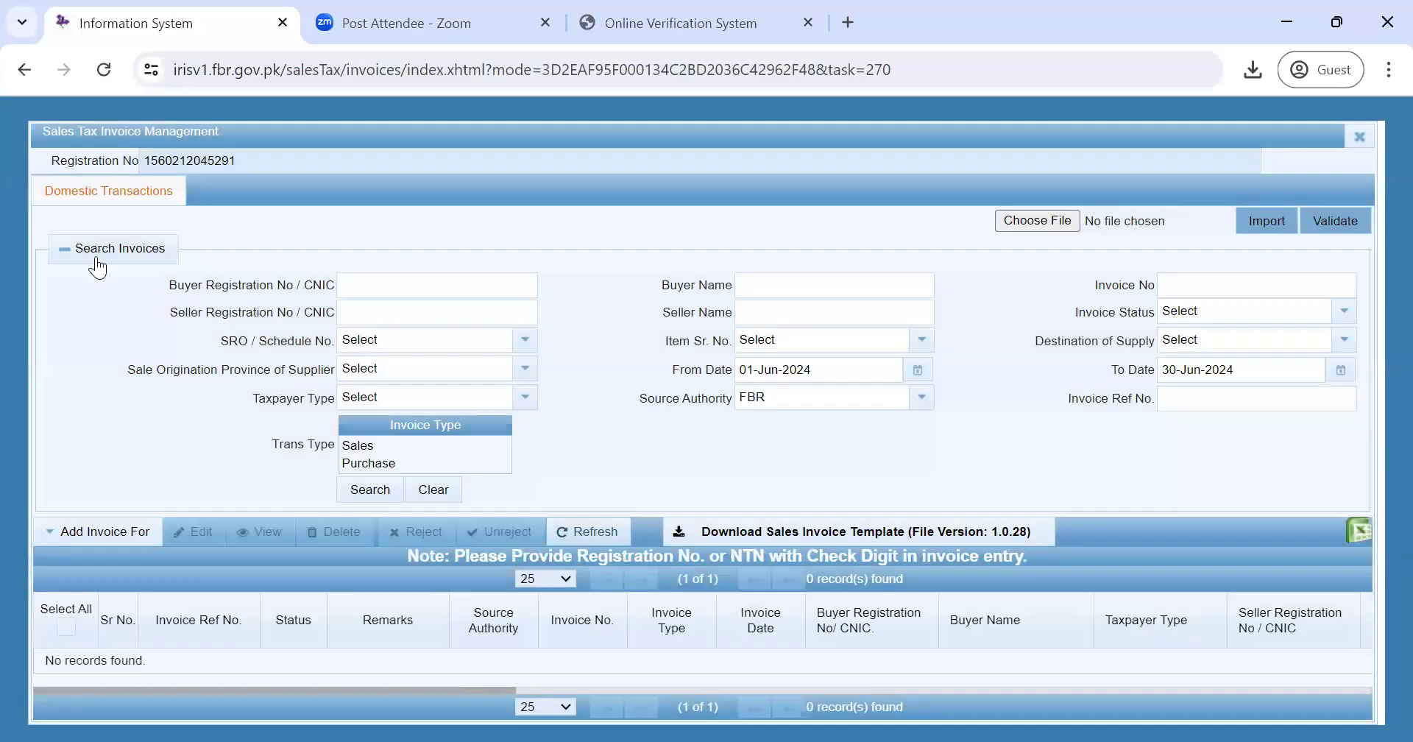
{"action": "left_click", "coordinate": [103, 533]}
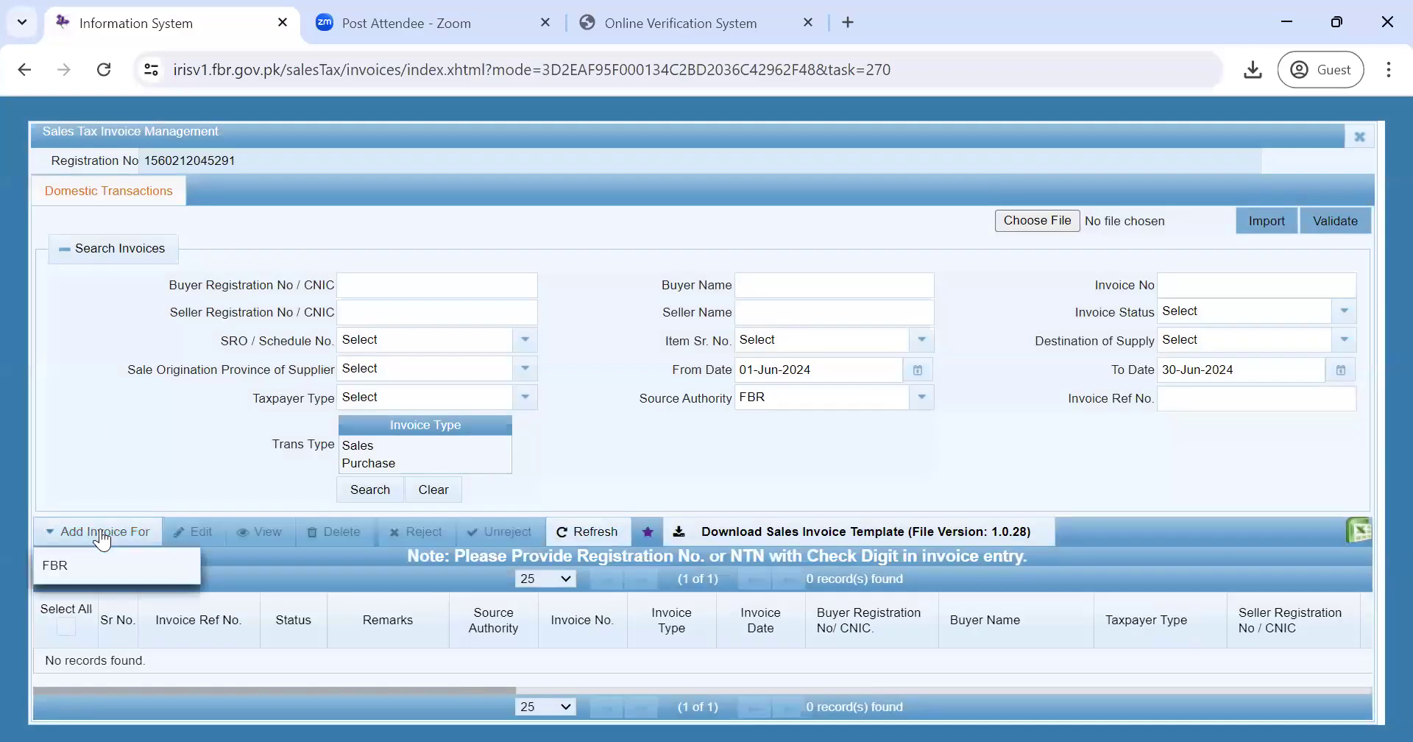
- Start a new FBR Sale Invoice number 12345 for the registered buyer's pasted CNIC
{"action": "left_click", "coordinate": [66, 566]}
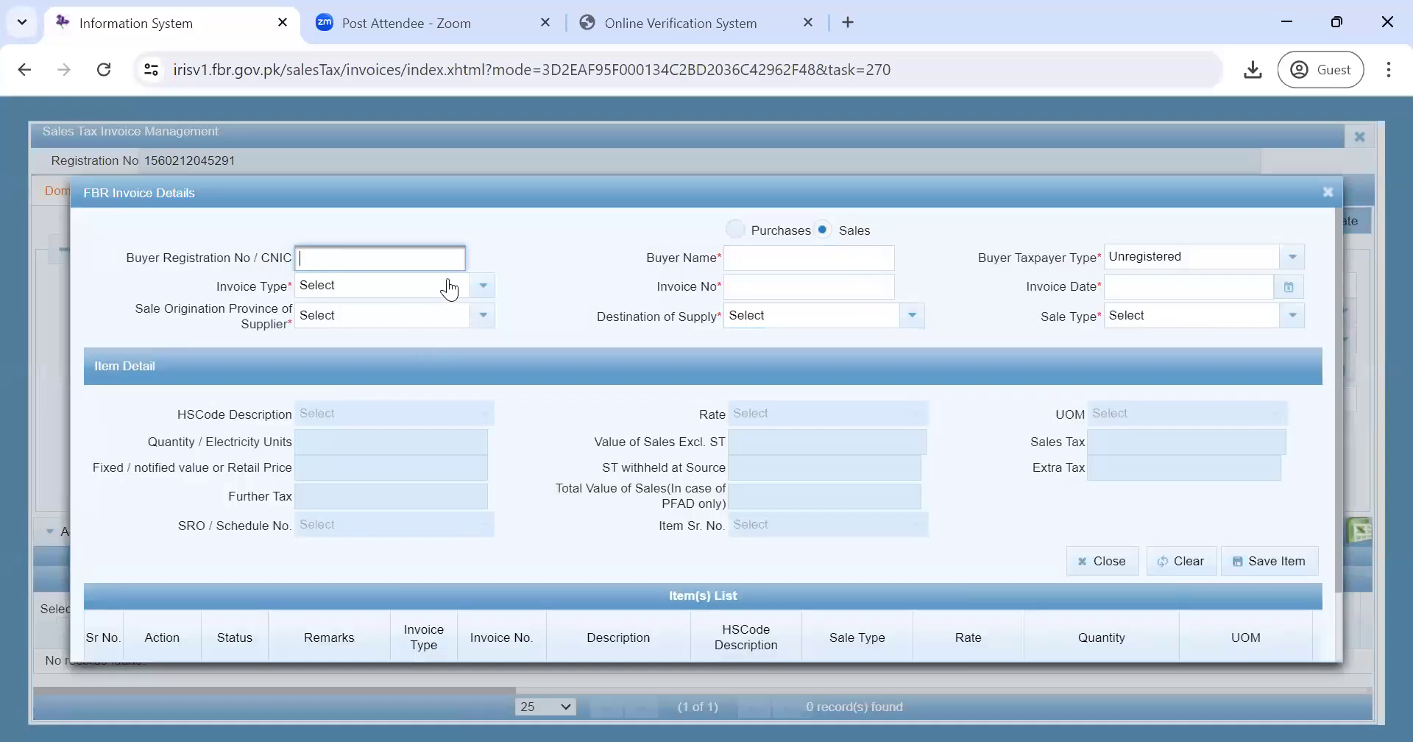
{"action": "key", "text": "ctrl+v"}
{"action": "key", "text": "Tab"}
{"action": "left_click", "coordinate": [439, 271]}
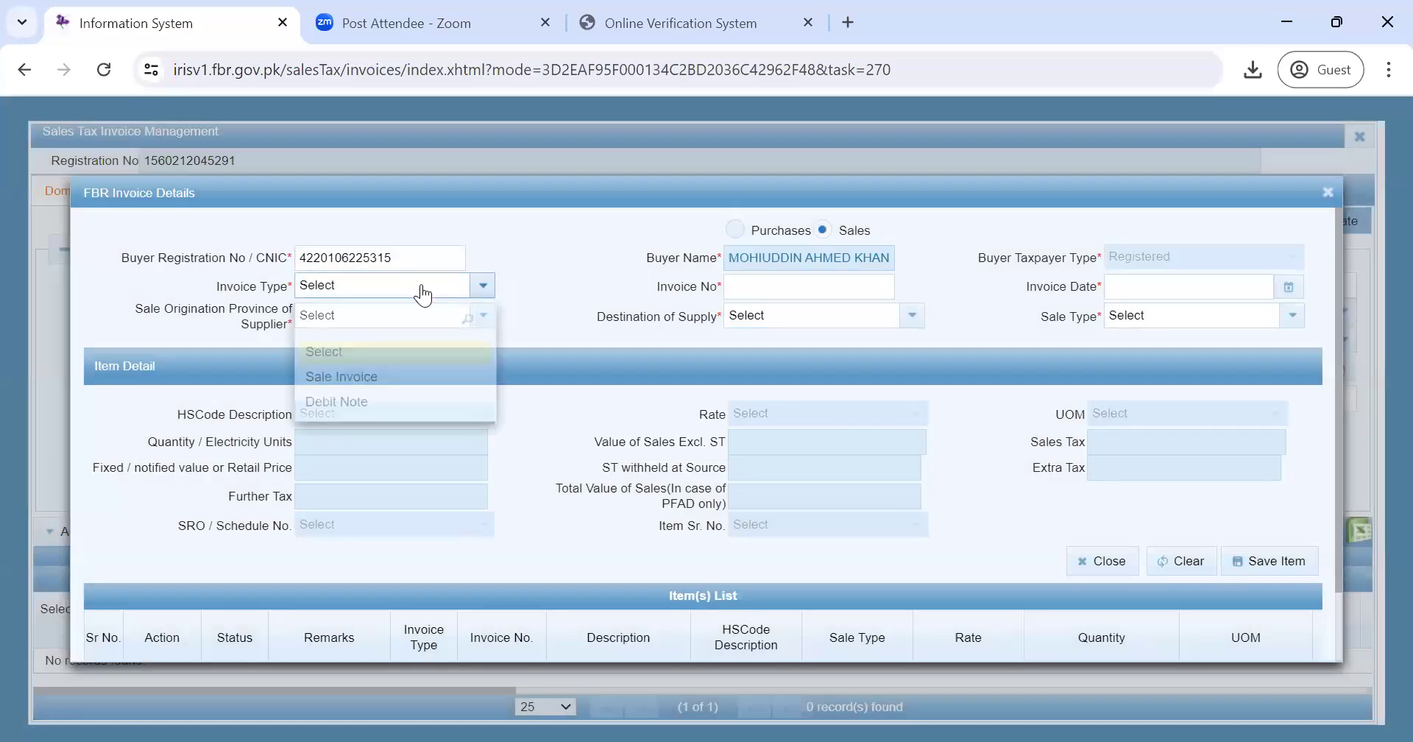
{"action": "left_click", "coordinate": [397, 377]}
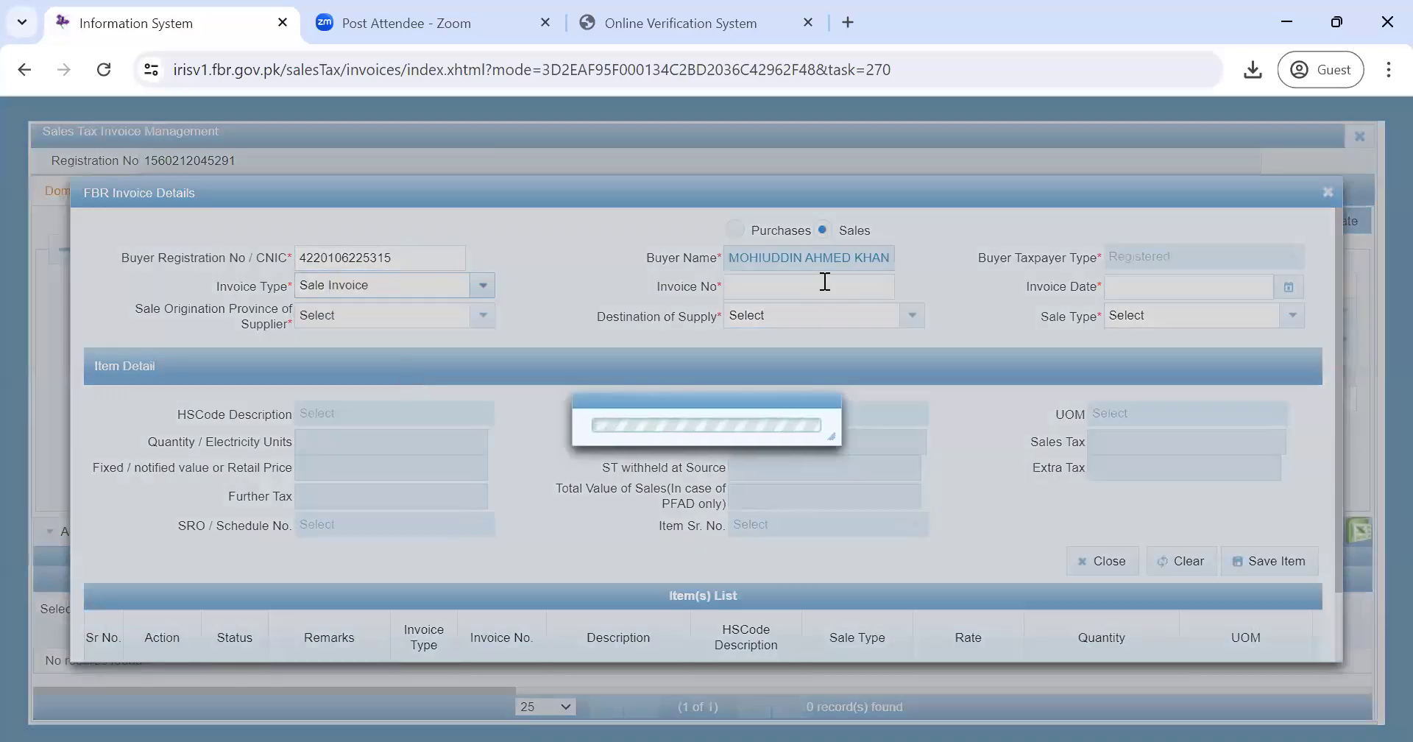
{"action": "left_click", "coordinate": [823, 281]}
{"action": "type", "text": "12345"}
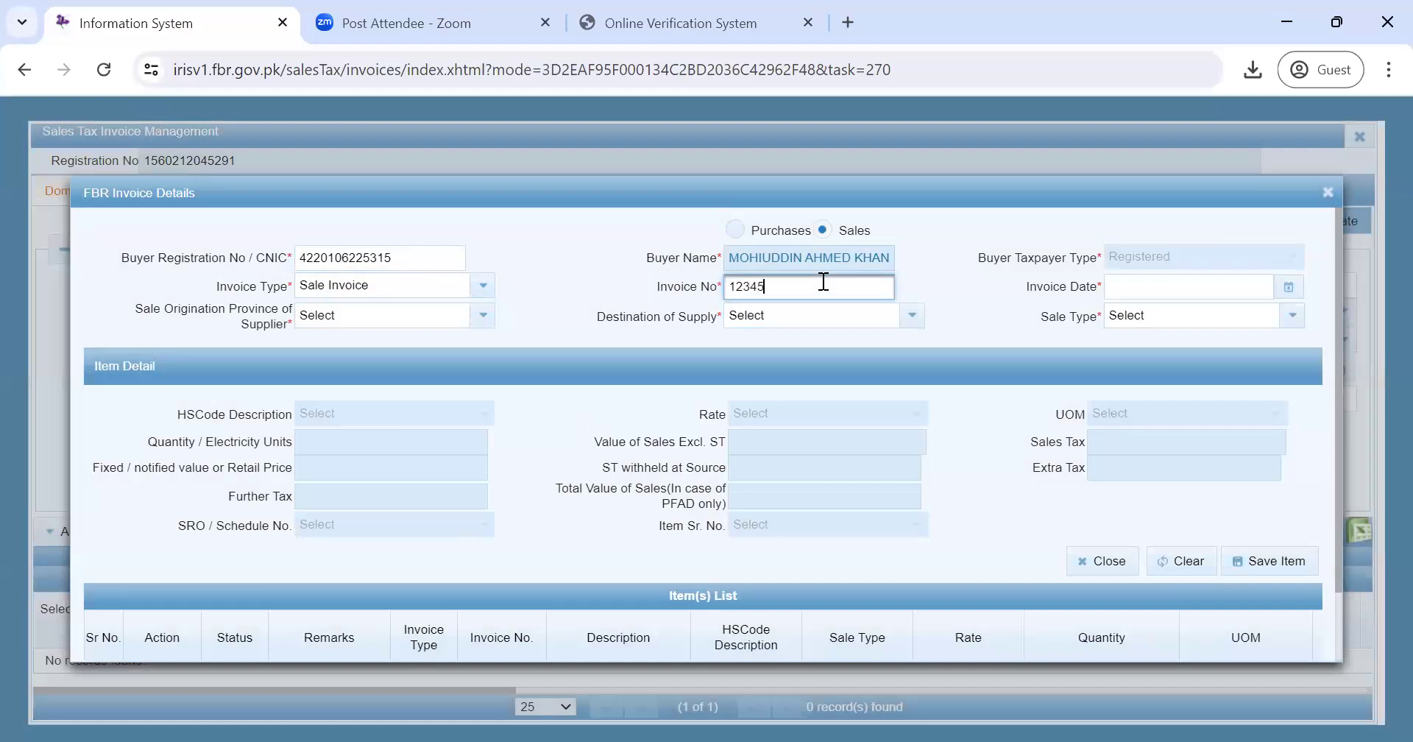
- Set the invoice date to 10-04-2024
{"action": "left_click", "coordinate": [1117, 287]}
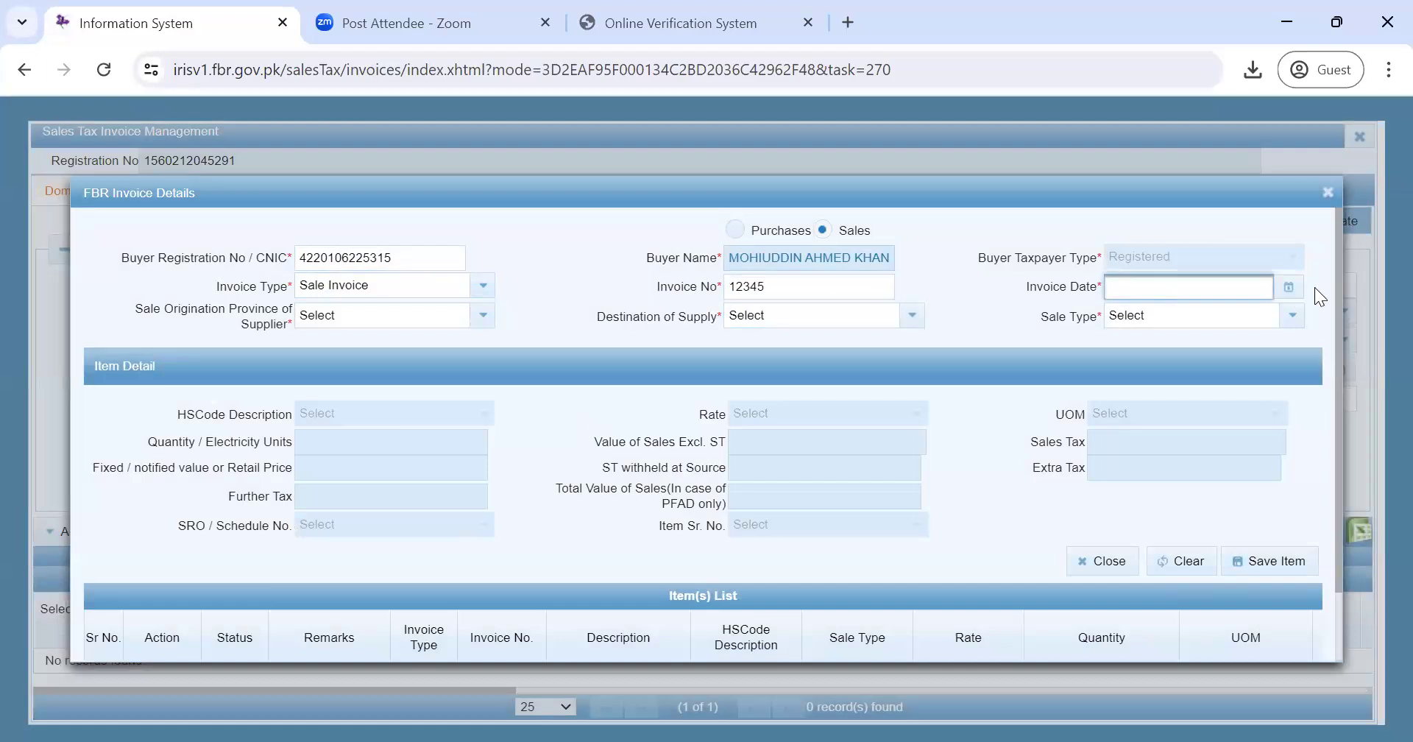
{"action": "left_click", "coordinate": [1289, 287]}
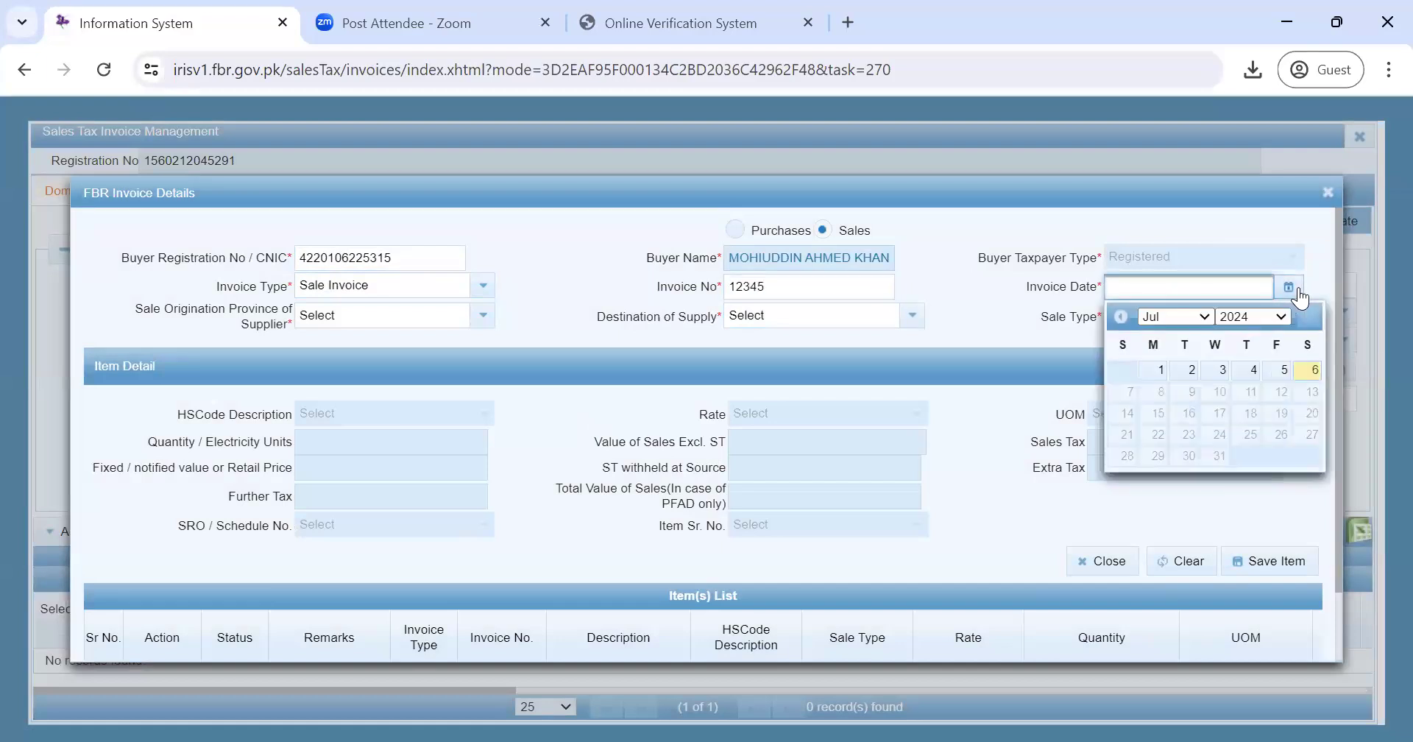
{"action": "left_click", "coordinate": [1207, 314]}
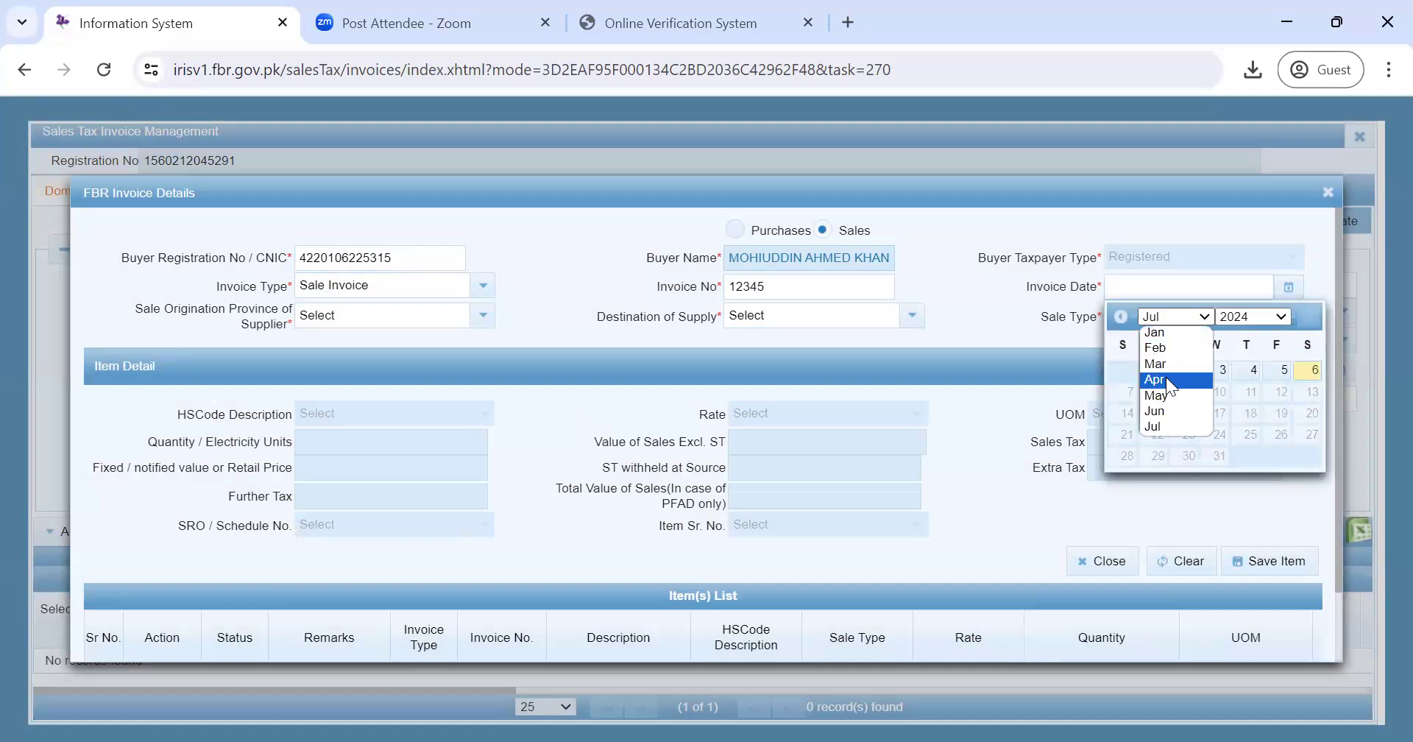
{"action": "left_click", "coordinate": [1166, 377]}
{"action": "left_click", "coordinate": [1225, 397]}
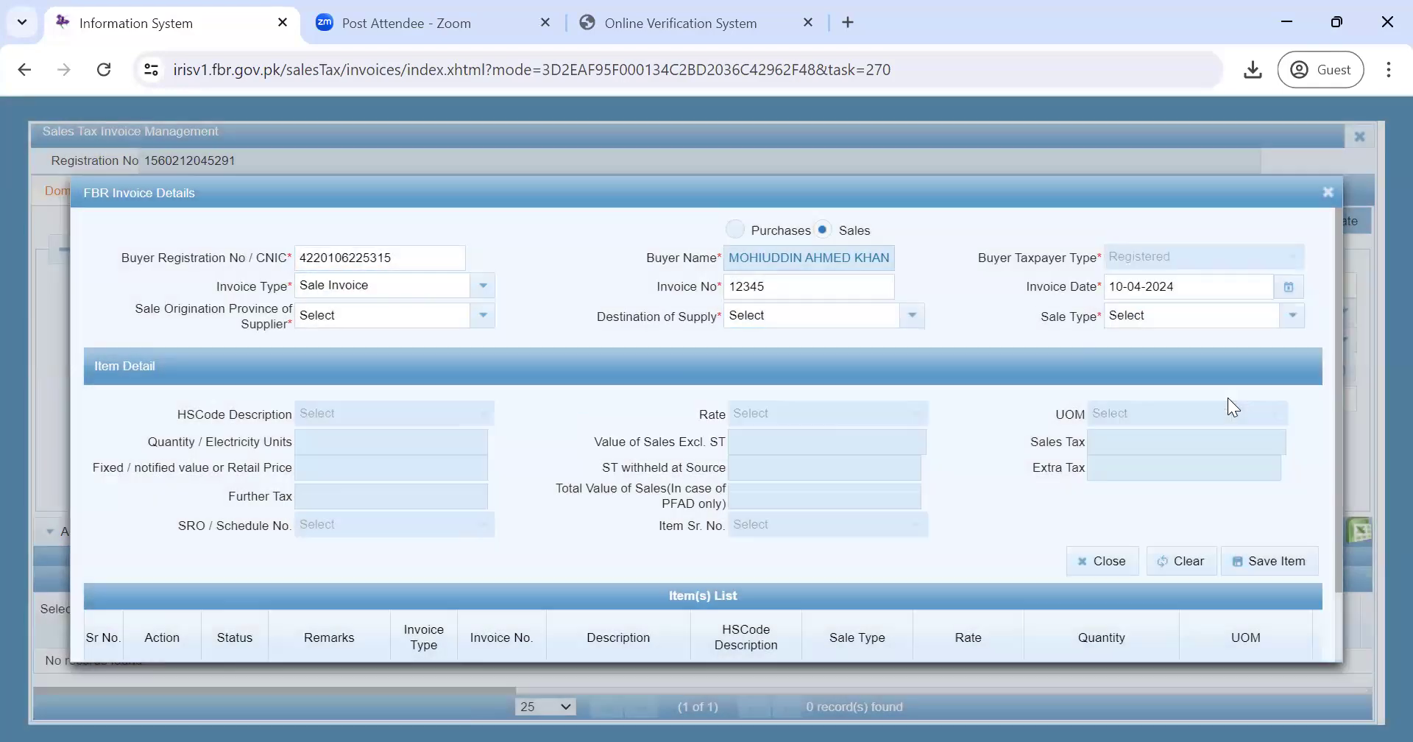
- Set origination and destination provinces to PUNJAB and sale type to goods at standard rate
{"action": "left_click", "coordinate": [439, 322]}
{"action": "left_click", "coordinate": [392, 560]}
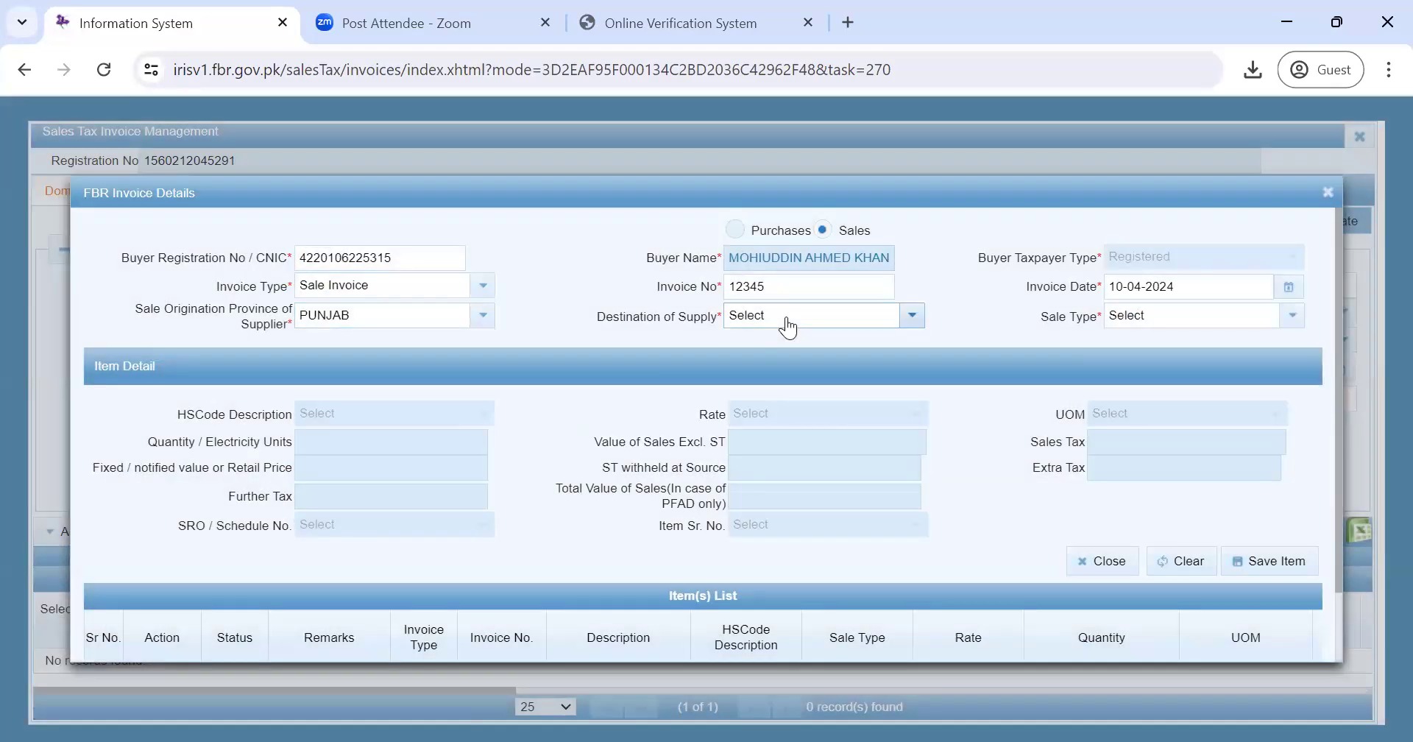
{"action": "left_click", "coordinate": [785, 322]}
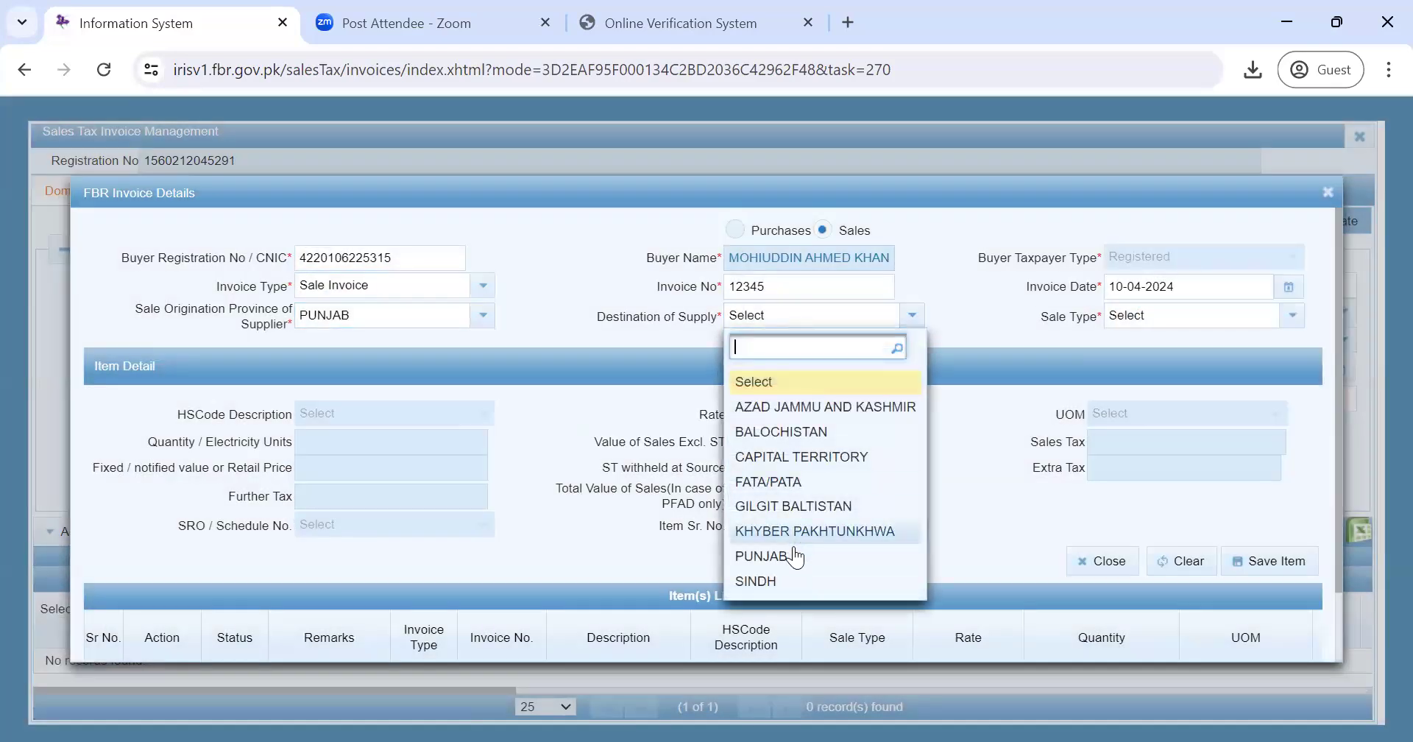
{"action": "left_click", "coordinate": [794, 553]}
{"action": "left_click", "coordinate": [1150, 318]}
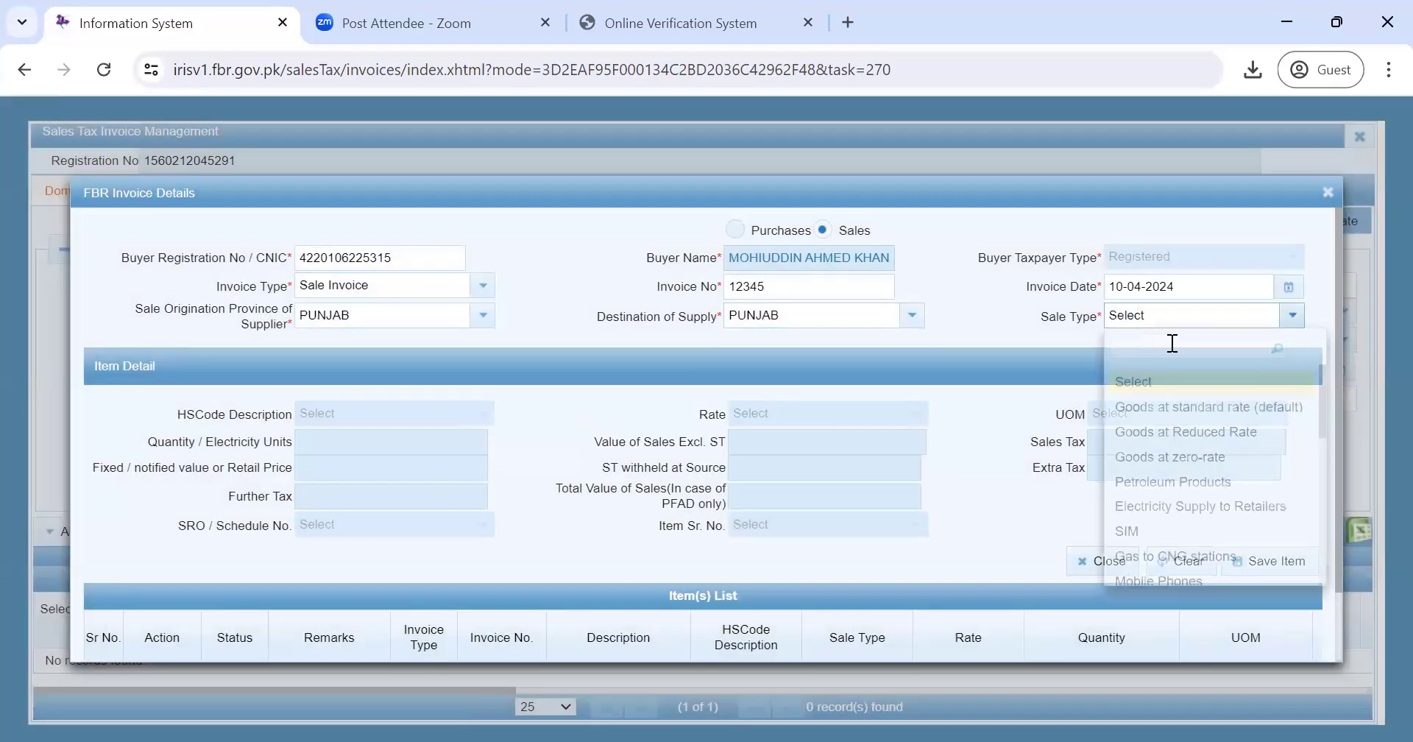
{"action": "left_click", "coordinate": [1122, 399]}
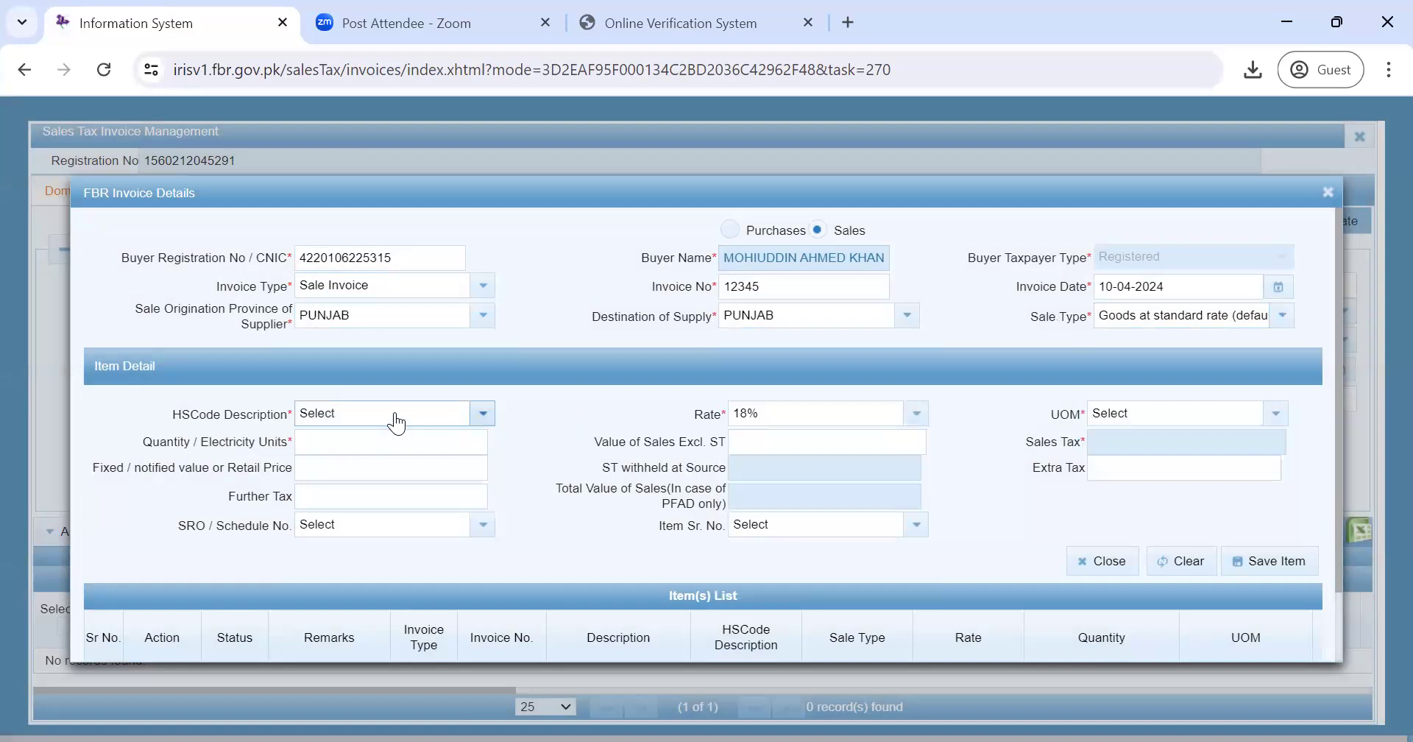
- Choose HS code 0201 meat of bovine animals and unit of measure KG for the item
{"action": "left_click", "coordinate": [395, 417]}
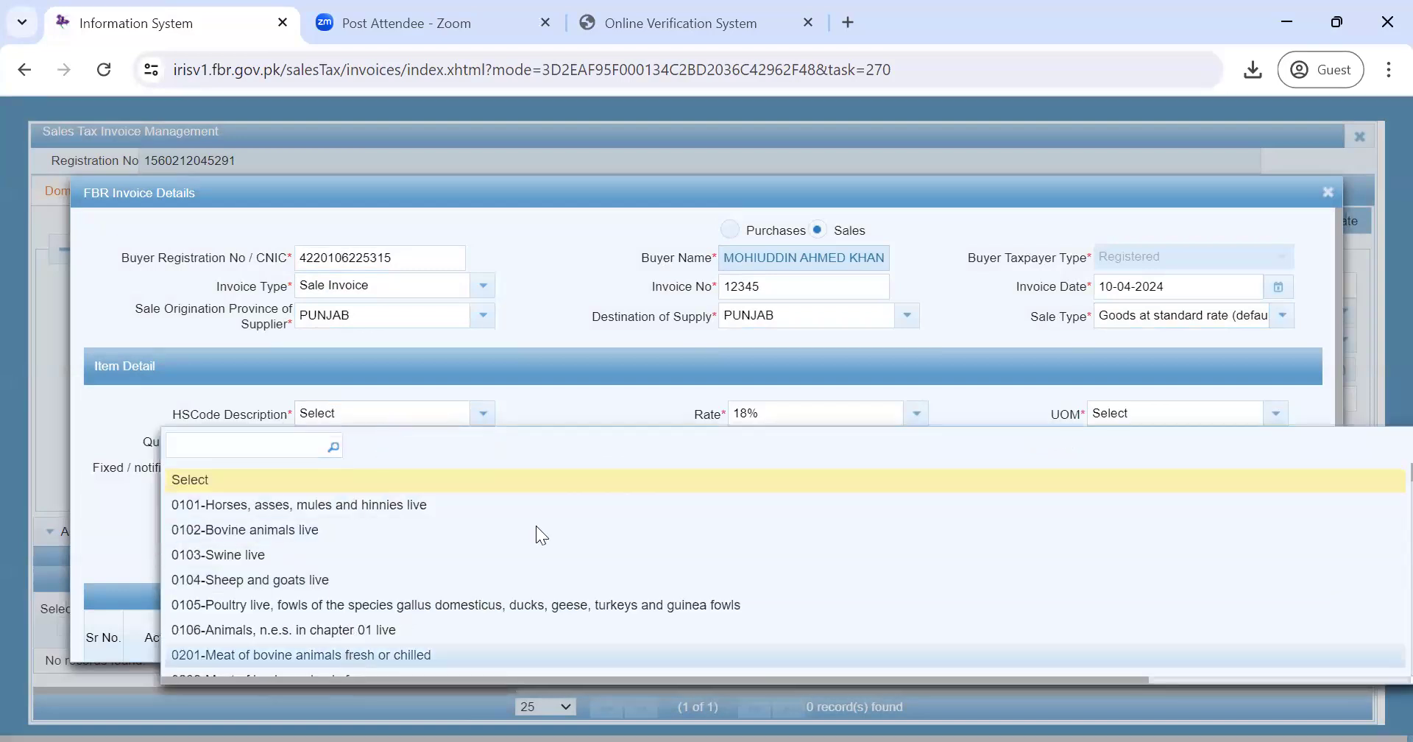
{"action": "left_click", "coordinate": [368, 655]}
{"action": "left_click", "coordinate": [1144, 417]}
{"action": "left_click", "coordinate": [1290, 479]}
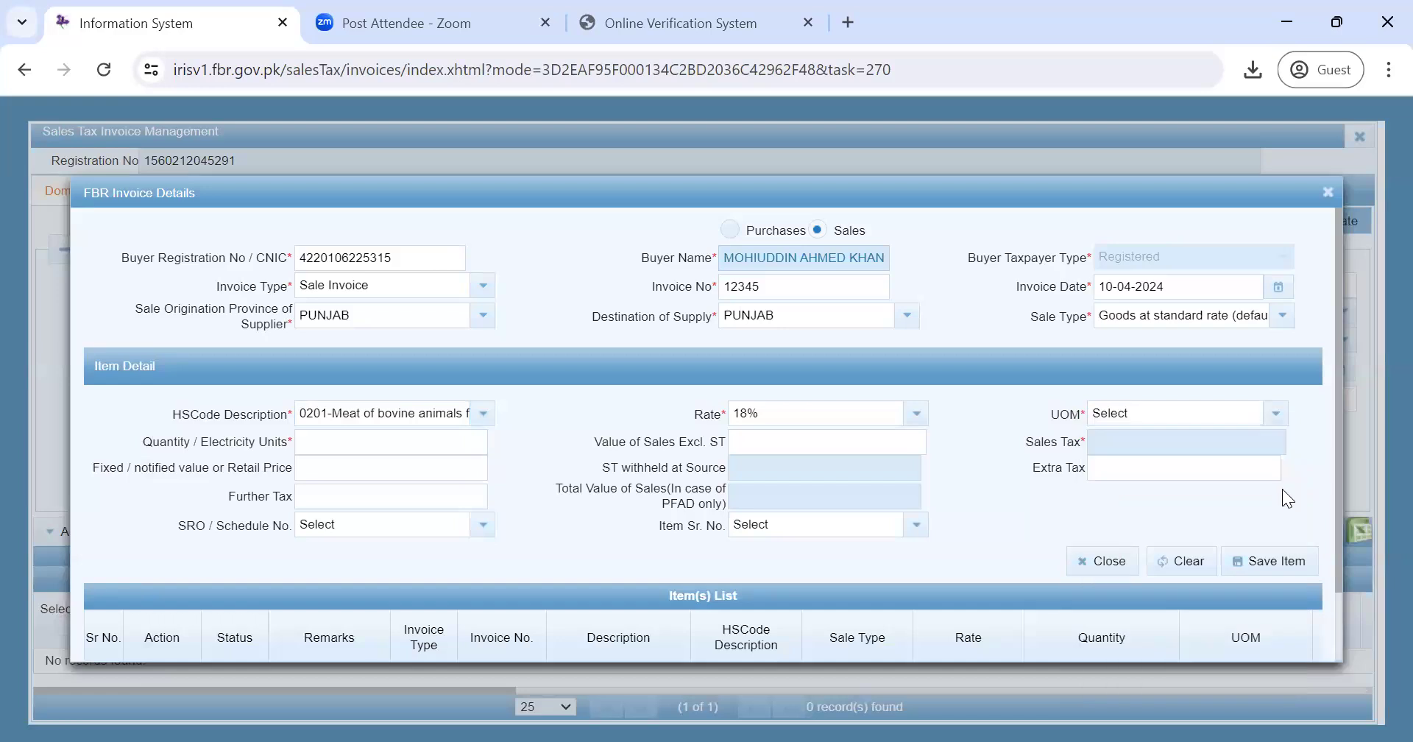
{"action": "left_click", "coordinate": [1274, 413]}
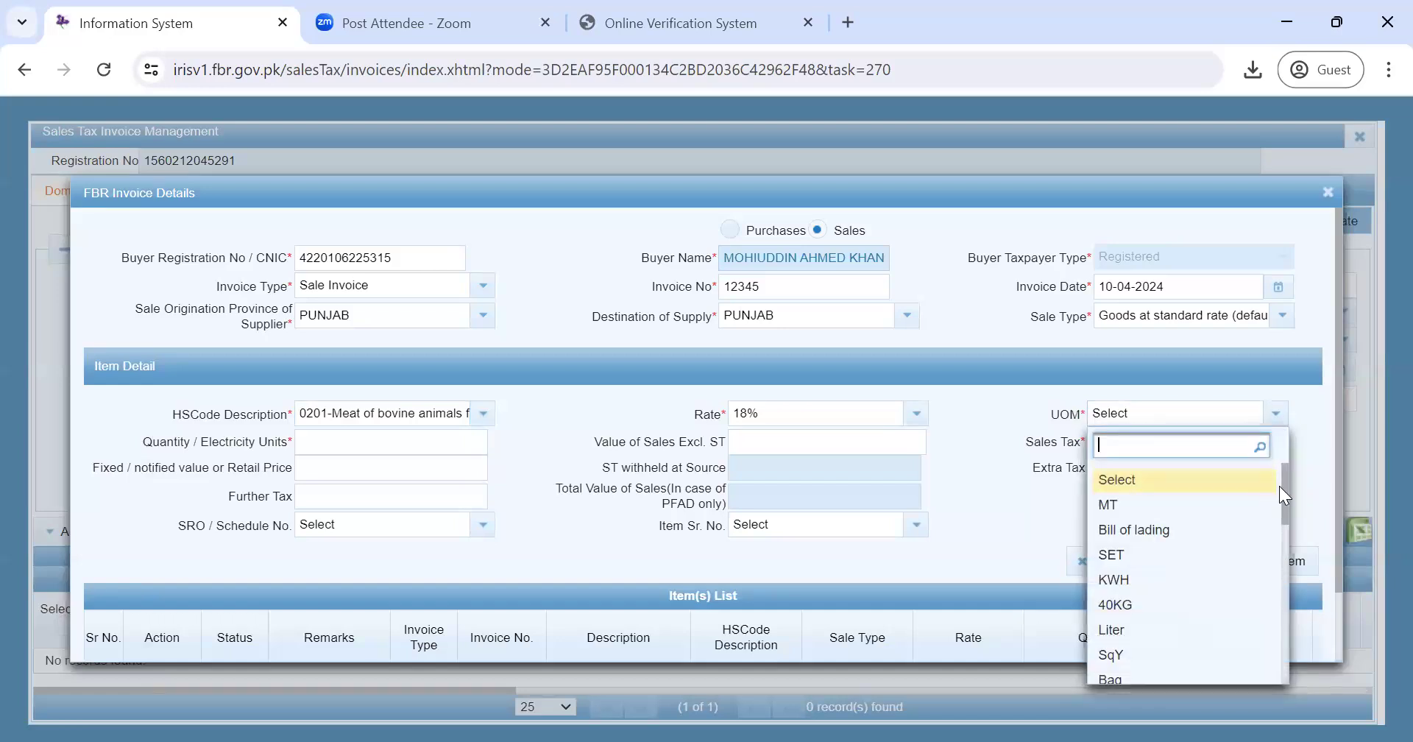
{"action": "left_click_drag", "start_coordinate": [1285, 486], "coordinate": [1287, 521]}
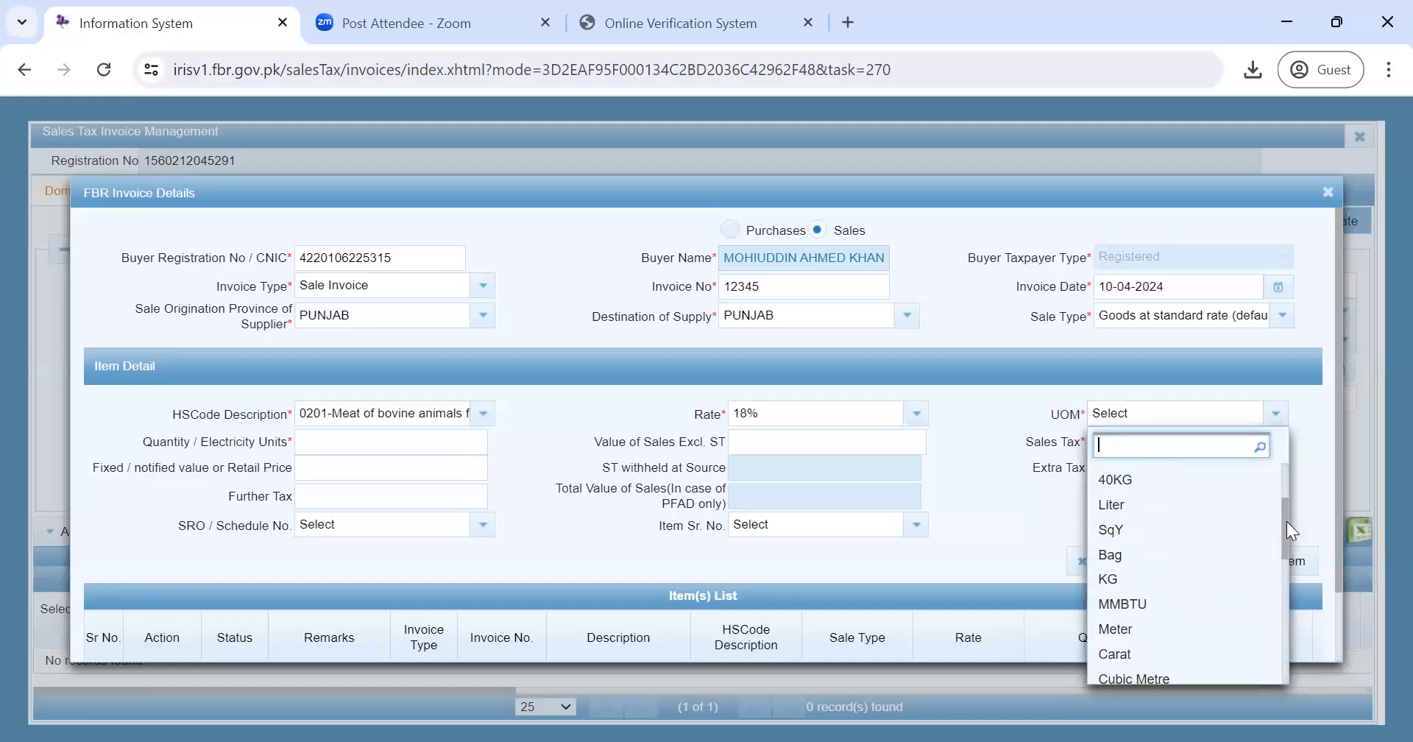
{"action": "left_click", "coordinate": [1147, 579]}
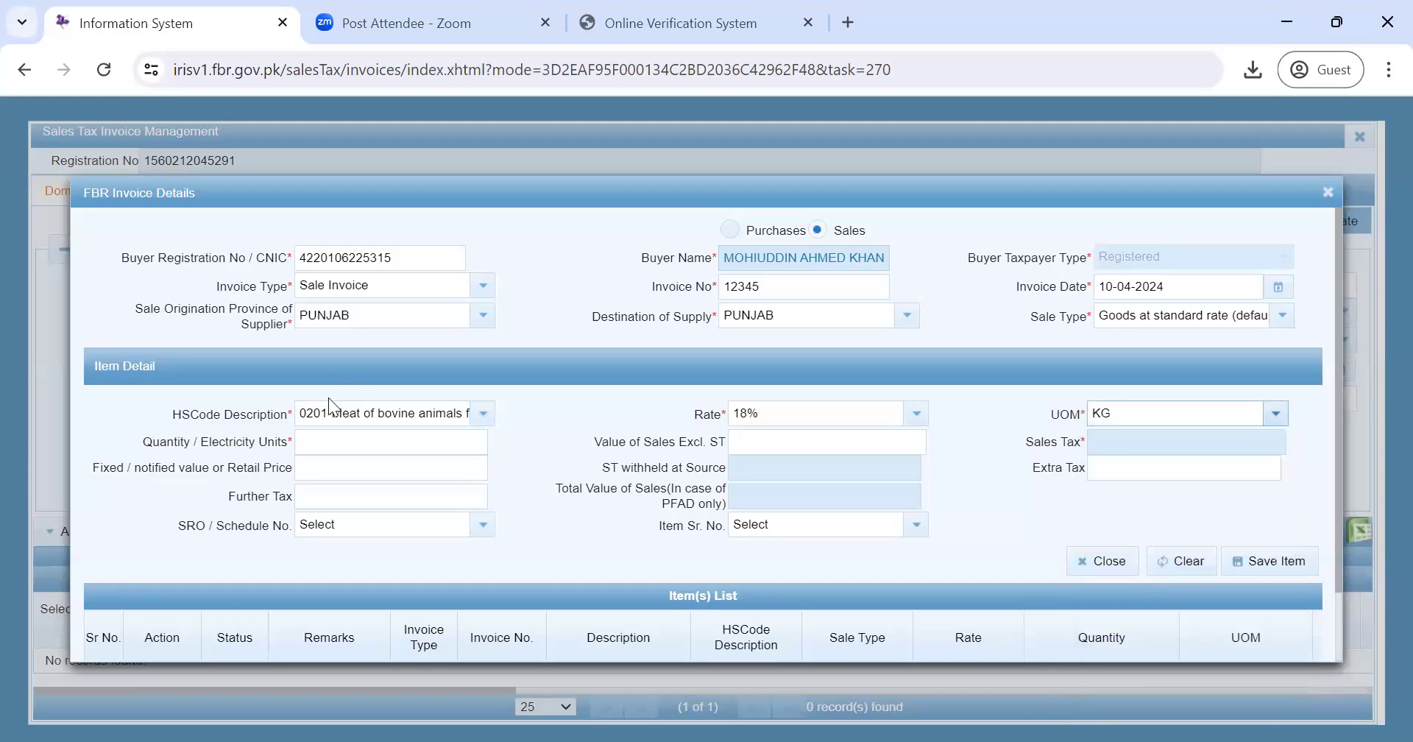
- Enter quantity 1,000 and value 10,000, then save the item, rejected as 'Invoice already exists'
{"action": "left_click", "coordinate": [332, 439]}
{"action": "type", "text": "1,000"}
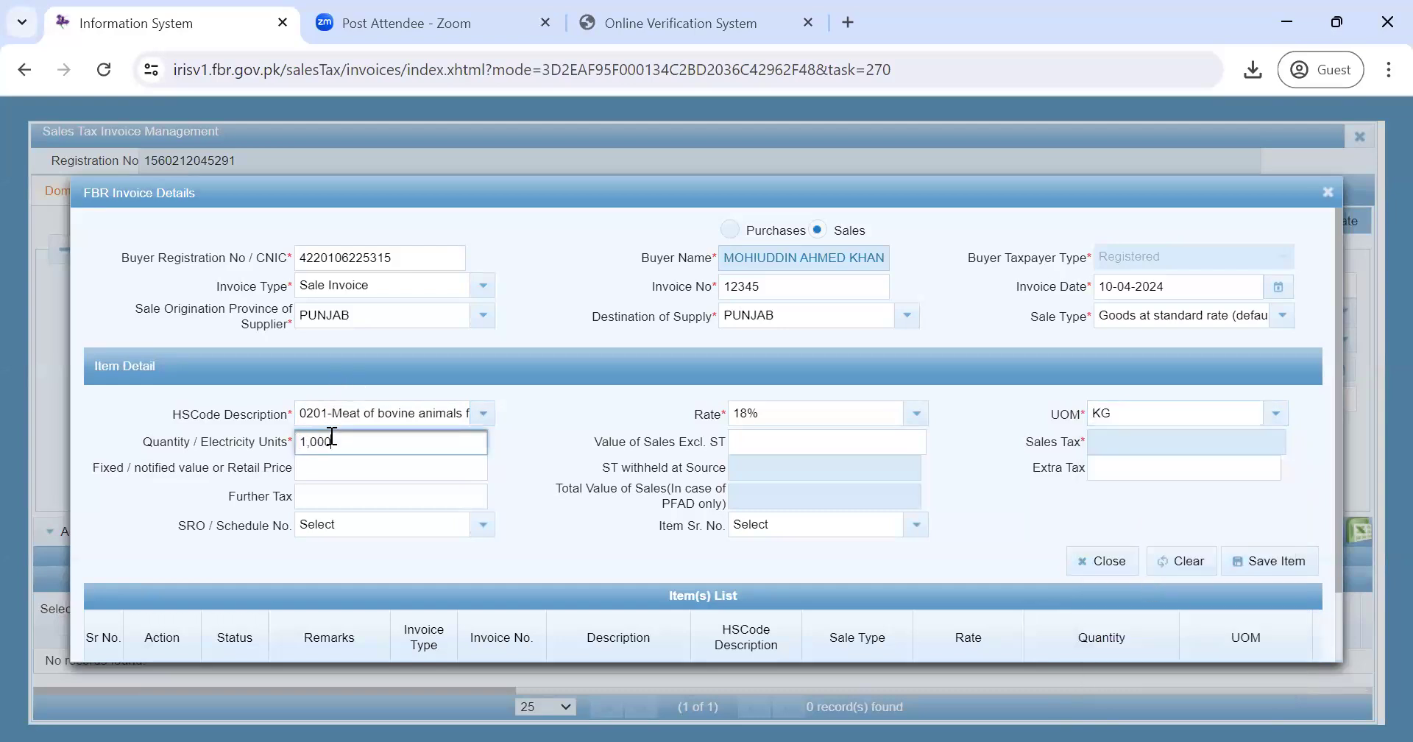
{"action": "left_click", "coordinate": [773, 445]}
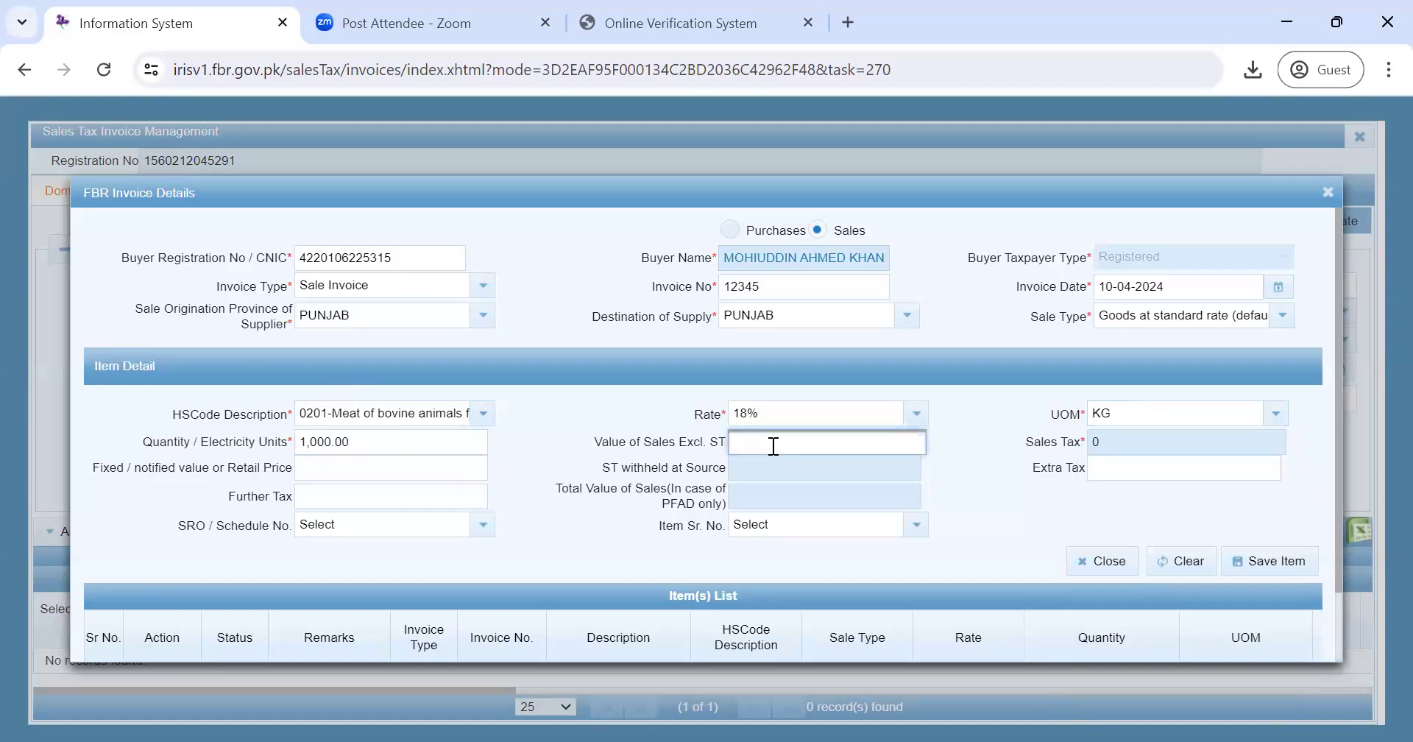
{"action": "type", "text": "10,000"}
{"action": "left_click", "coordinate": [989, 519]}
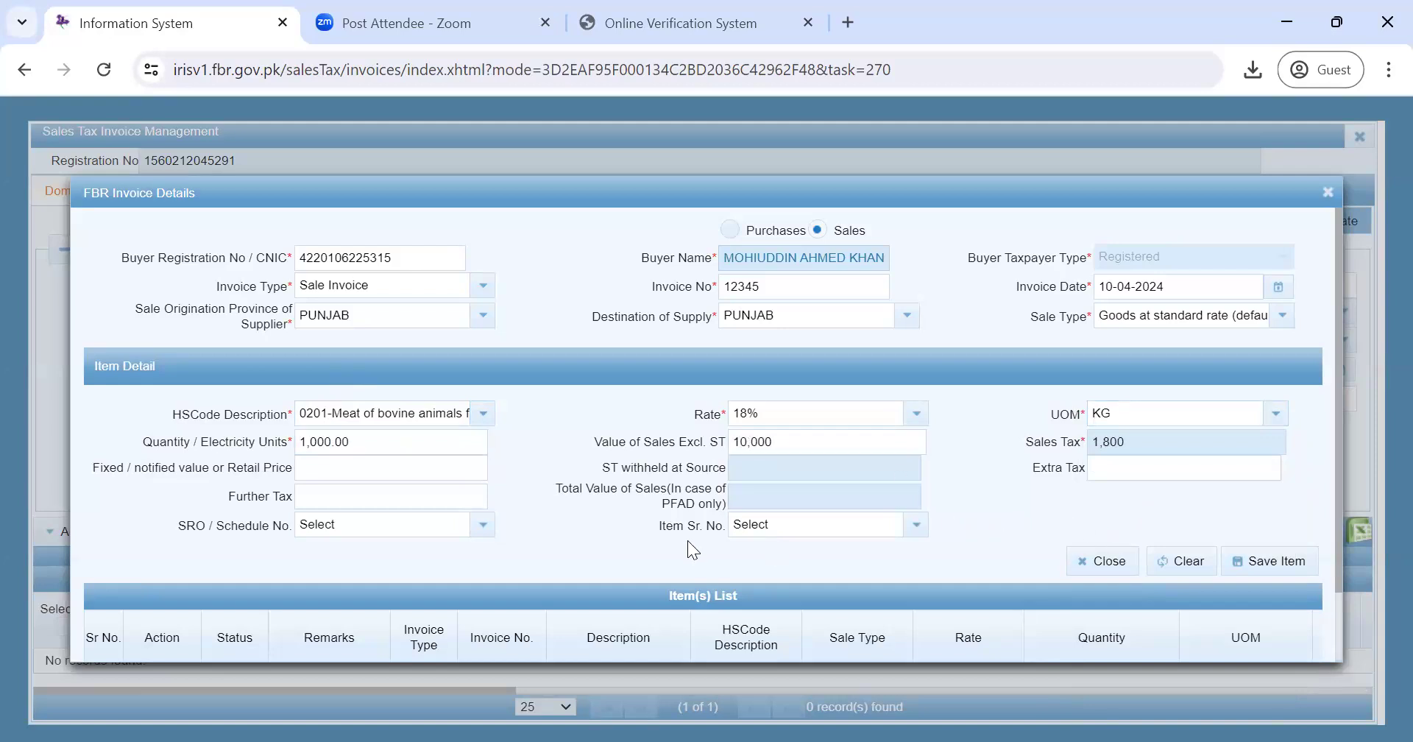
{"action": "left_click", "coordinate": [1257, 565]}
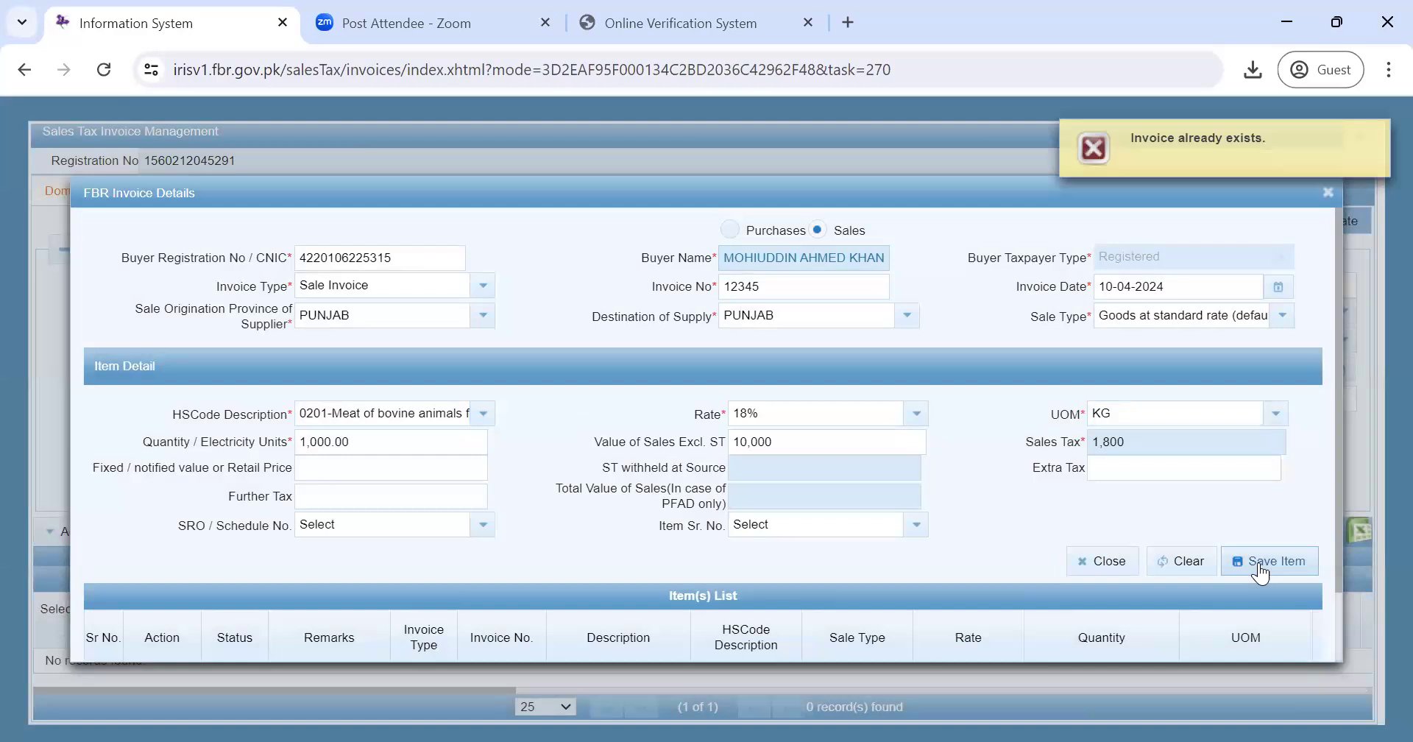
- Change the invoice number to 12346 and set the invoice date to 12-04-2024
{"action": "left_click", "coordinate": [777, 285]}
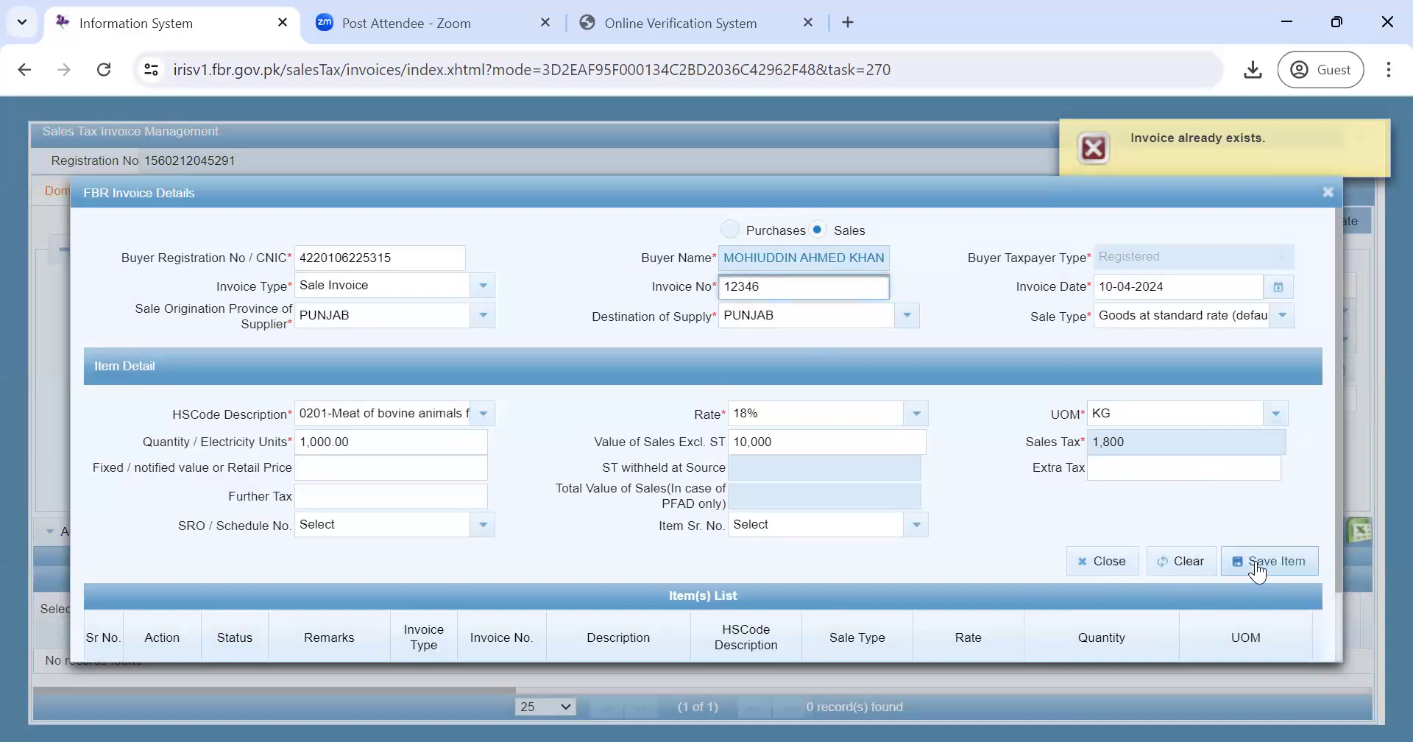
{"action": "left_click", "coordinate": [1280, 287]}
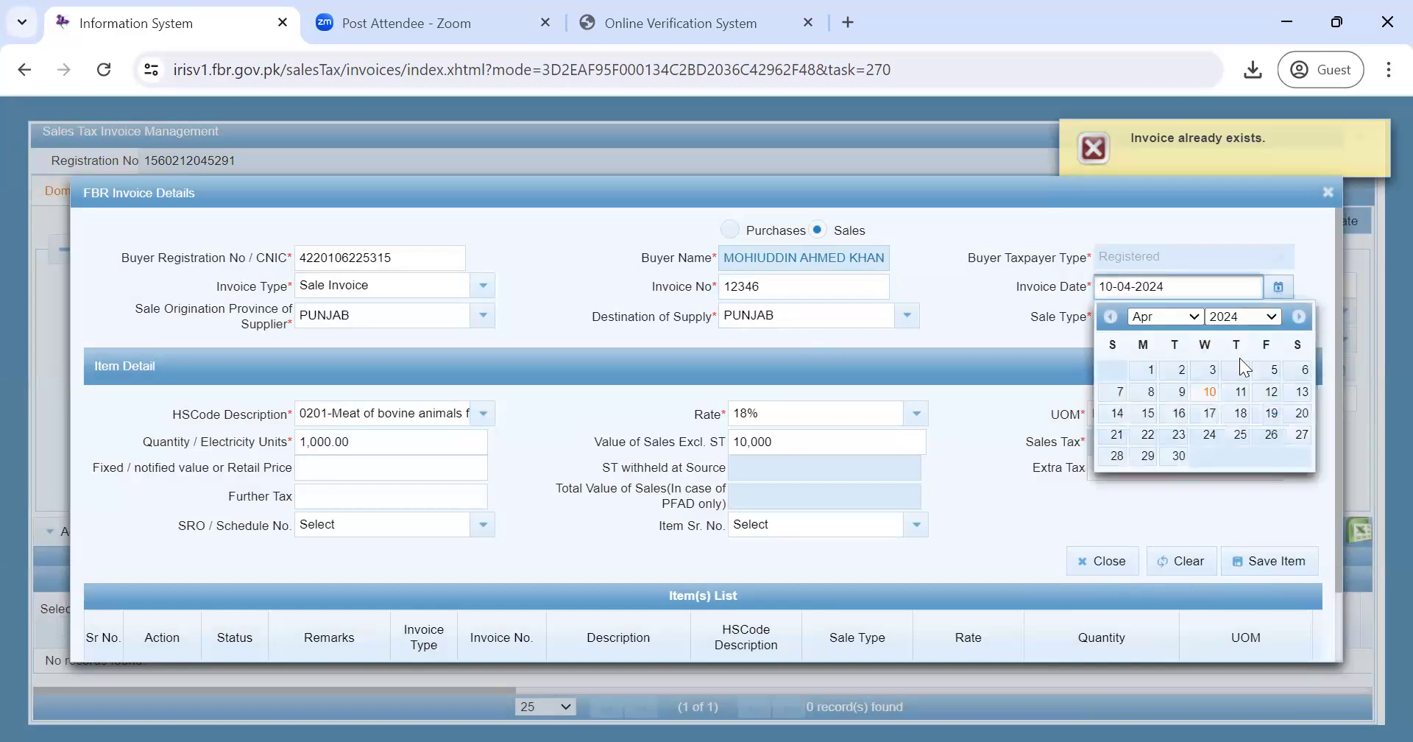
{"action": "left_click", "coordinate": [1257, 391]}
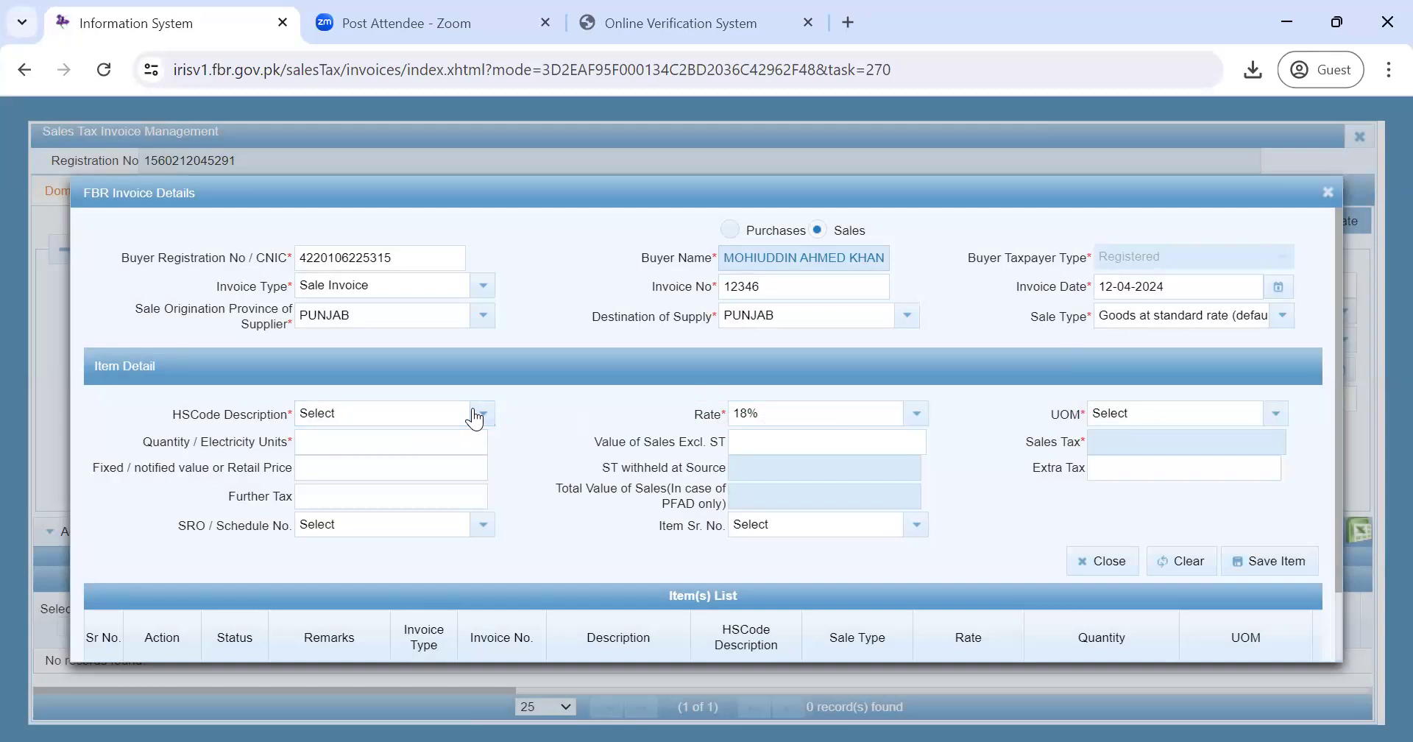
- Set the item's HS code to 0201 bovine meat, rate 18%, and unit of measure KG
{"action": "left_click", "coordinate": [475, 418]}
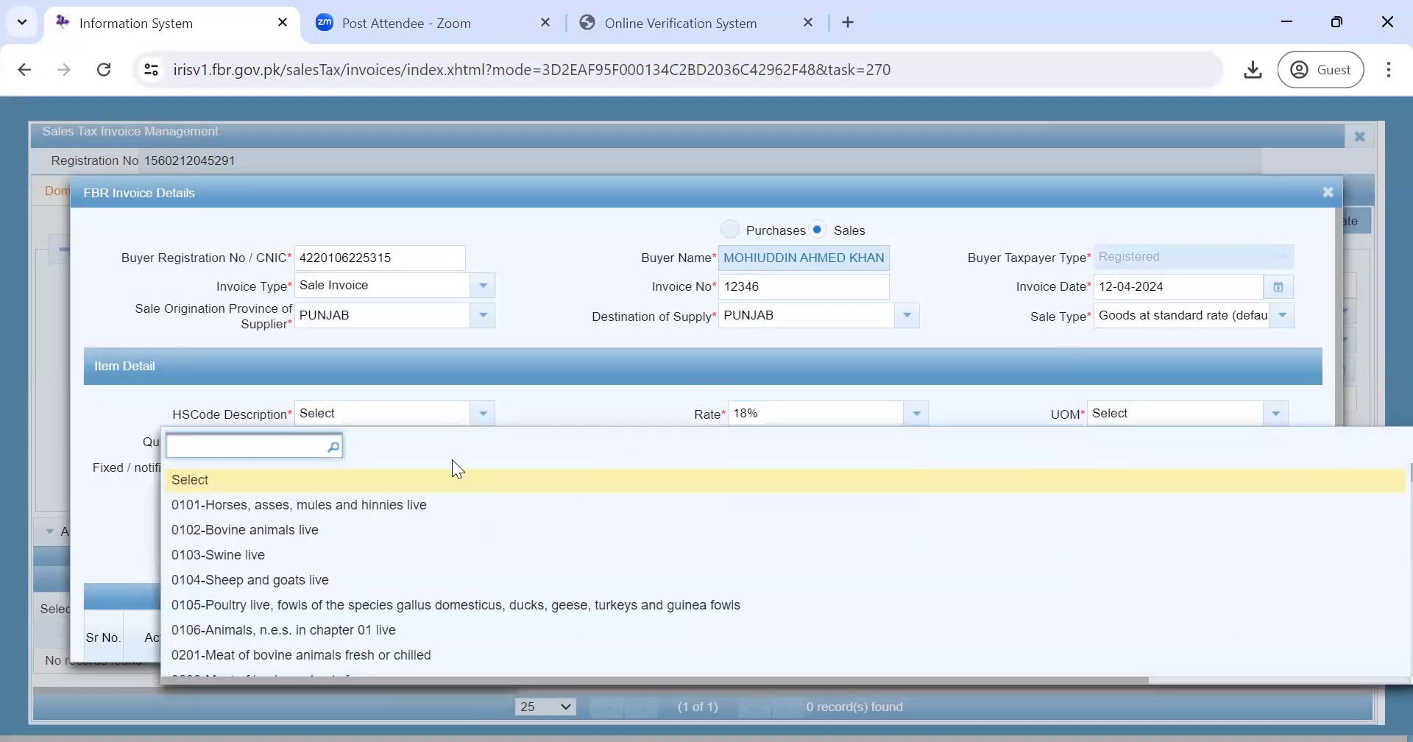
{"action": "left_click", "coordinate": [399, 657]}
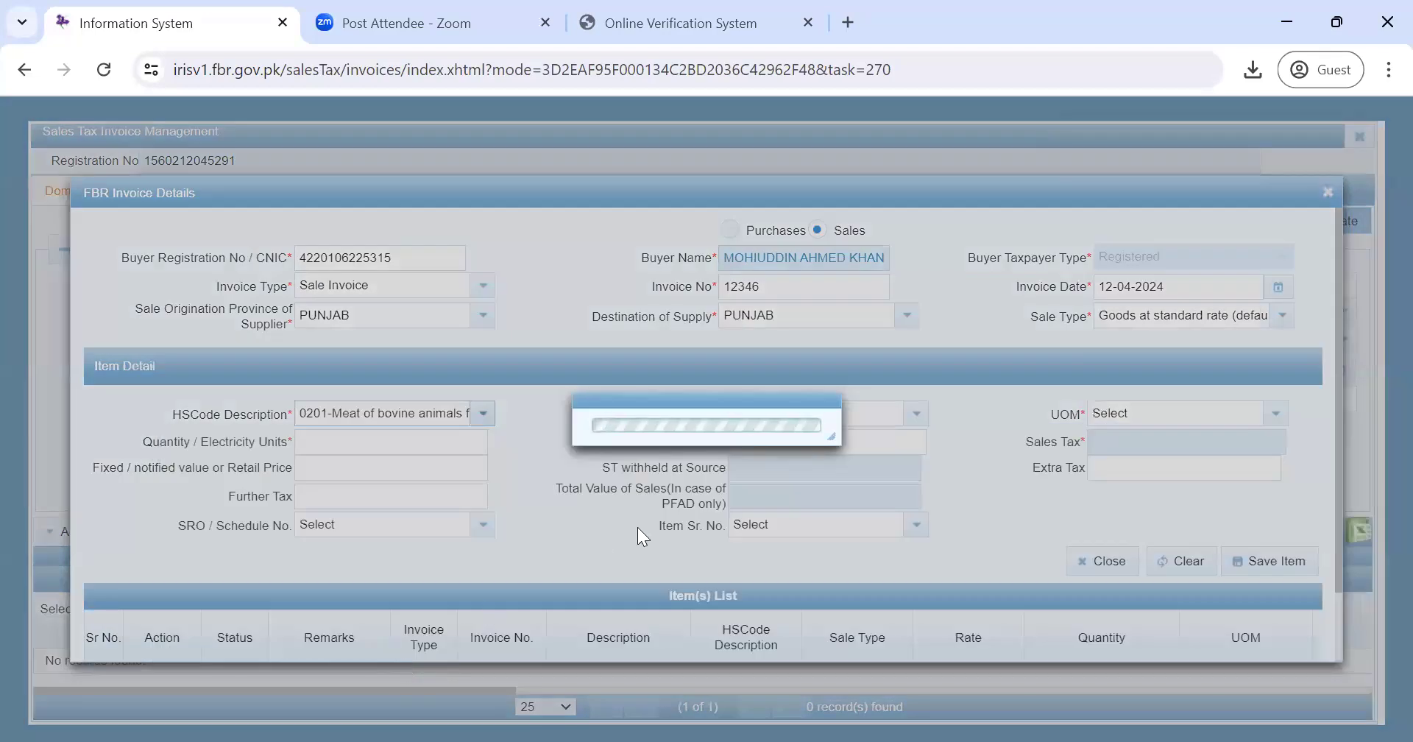
{"action": "left_click", "coordinate": [880, 419]}
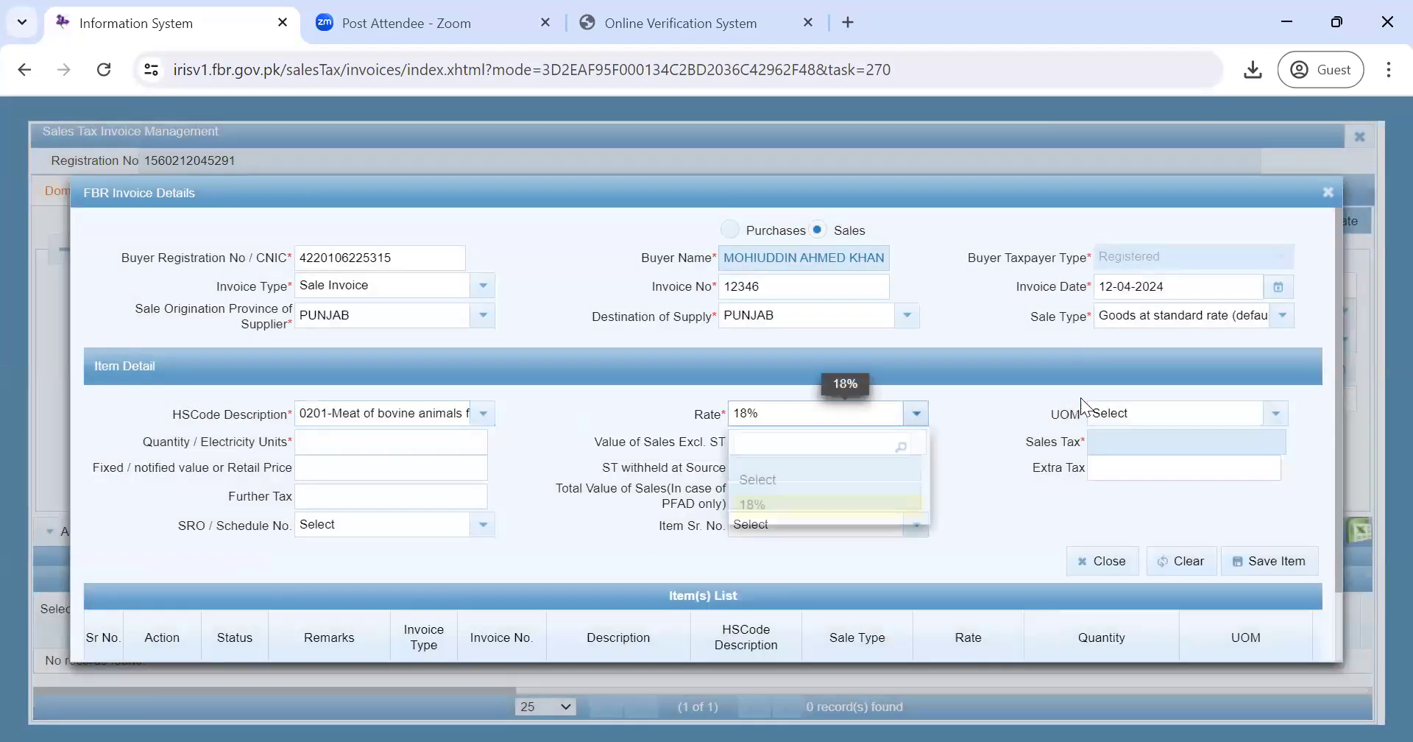
{"action": "left_click", "coordinate": [1181, 407]}
{"action": "left_click", "coordinate": [1183, 415]}
{"action": "left_click_drag", "start_coordinate": [1285, 478], "coordinate": [1284, 538]}
{"action": "left_click", "coordinate": [1154, 497]}
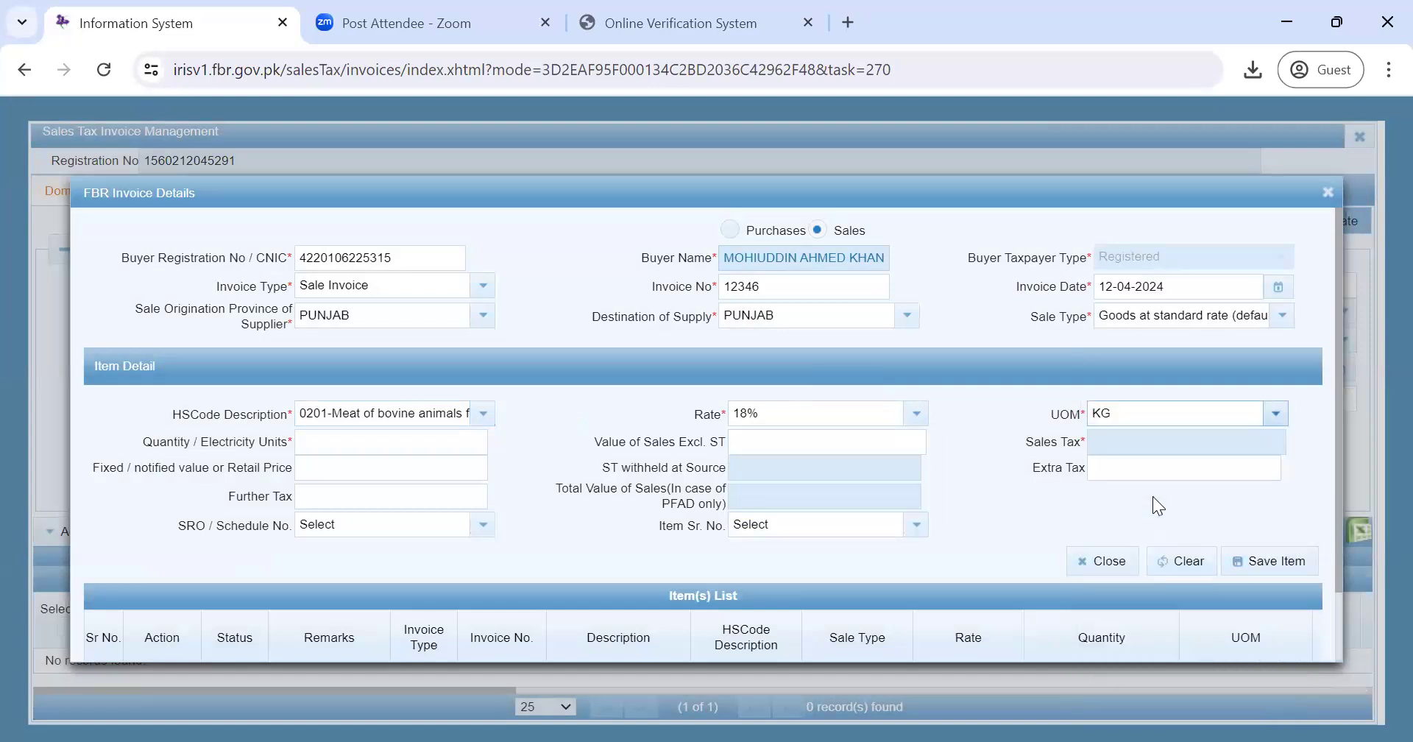
- Enter the item quantity as 500
{"action": "left_click", "coordinate": [319, 439]}
{"action": "type", "text": "1,000"}
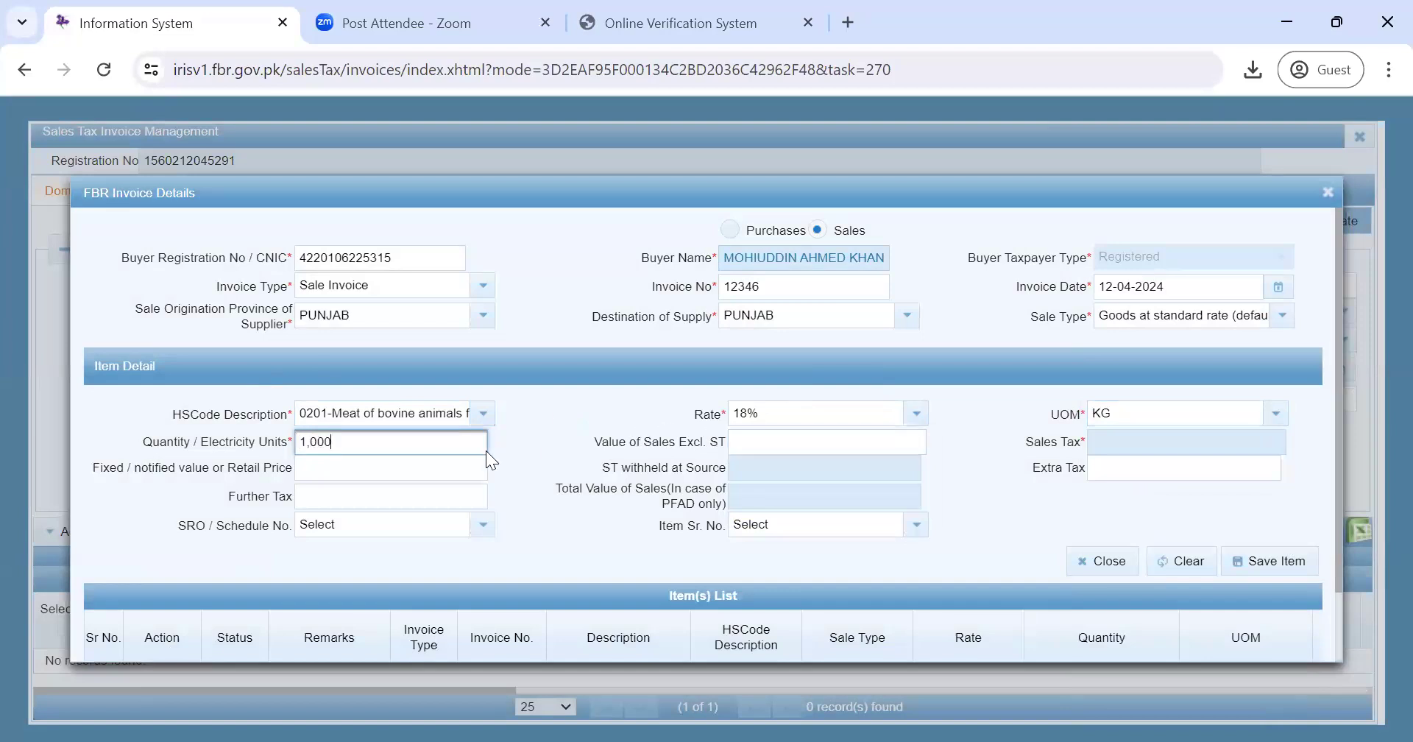
{"action": "key", "text": "BackSpace"}
{"action": "key", "text": "BackSpace"}
{"action": "key", "text": "BackSpace"}
{"action": "key", "text": "BackSpace"}
{"action": "key", "text": "BackSpace"}
{"action": "type", "text": "5,000"}
{"action": "key", "text": "BackSpace"}
- Enter sales value 5,000 so sales tax calculates to 900 at the 18% rate
{"action": "left_click", "coordinate": [752, 440]}
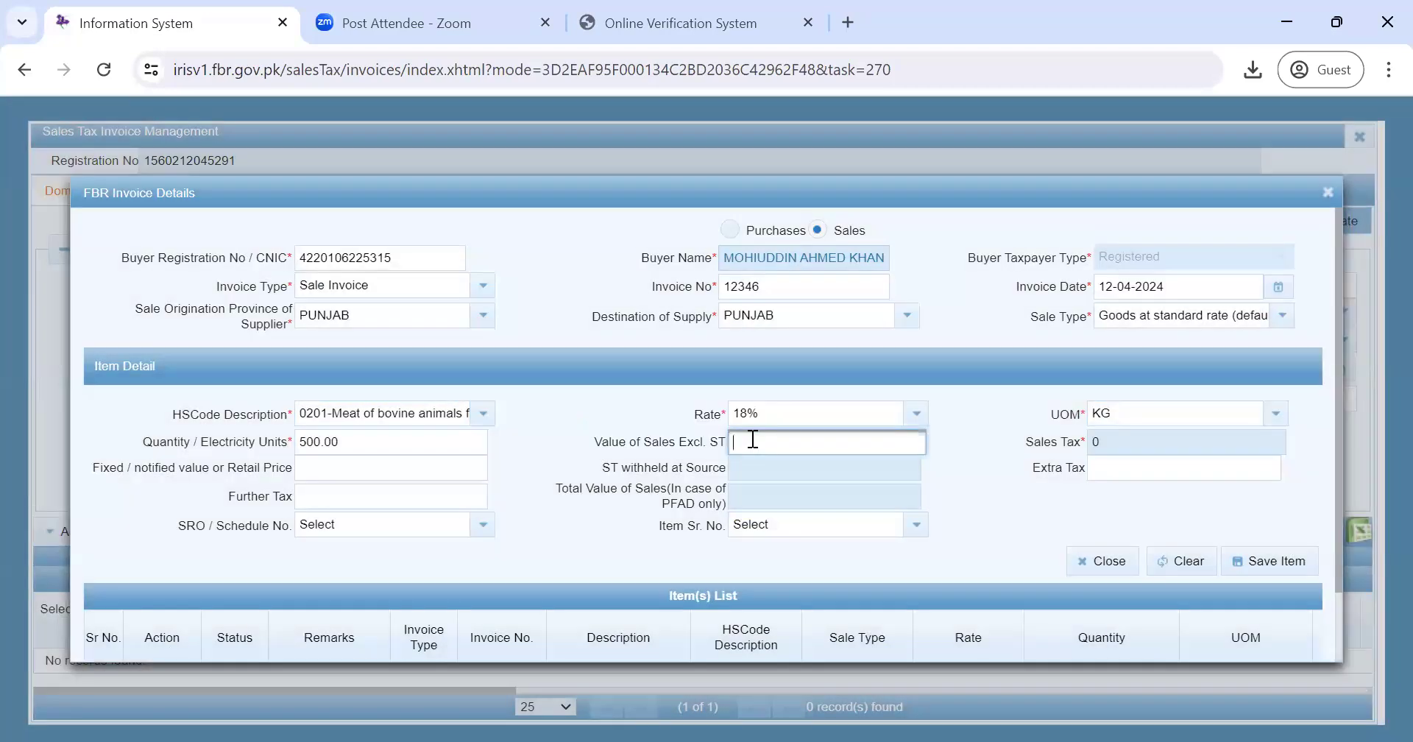
{"action": "type", "text": "5,000"}
{"action": "left_click", "coordinate": [437, 488]}
{"action": "left_click", "coordinate": [404, 465]}
{"action": "left_click", "coordinate": [786, 576]}
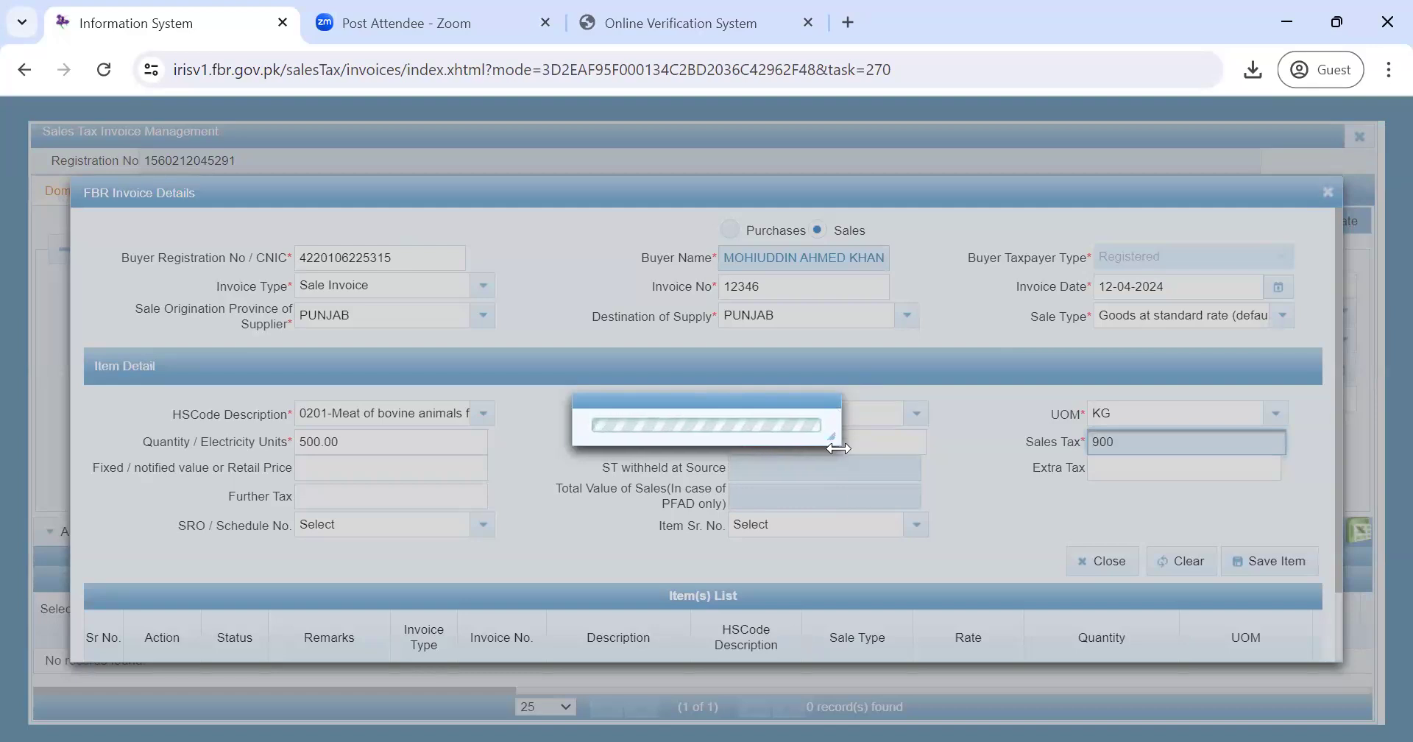
{"action": "left_click_drag", "start_coordinate": [837, 440], "coordinate": [862, 442]}
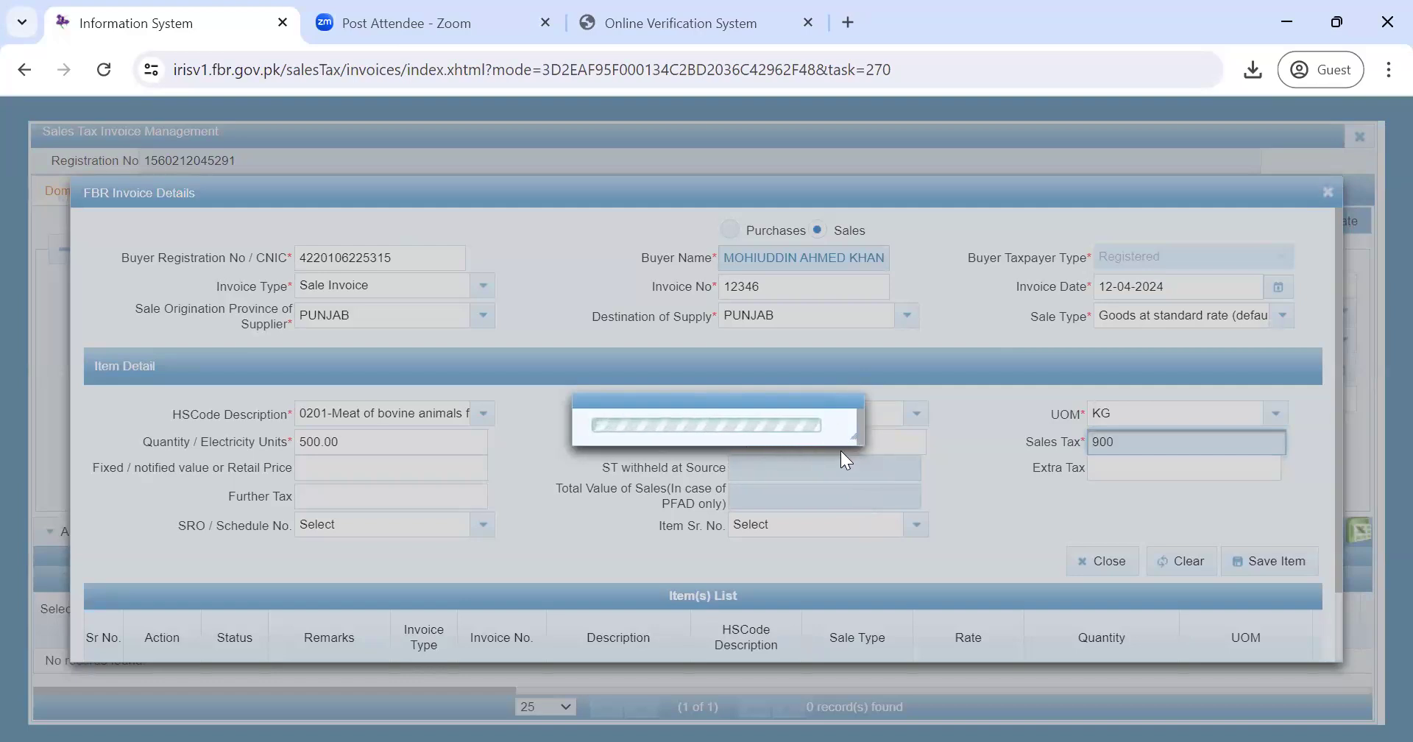
{"action": "left_click", "coordinate": [870, 424]}
{"action": "left_click", "coordinate": [987, 512]}
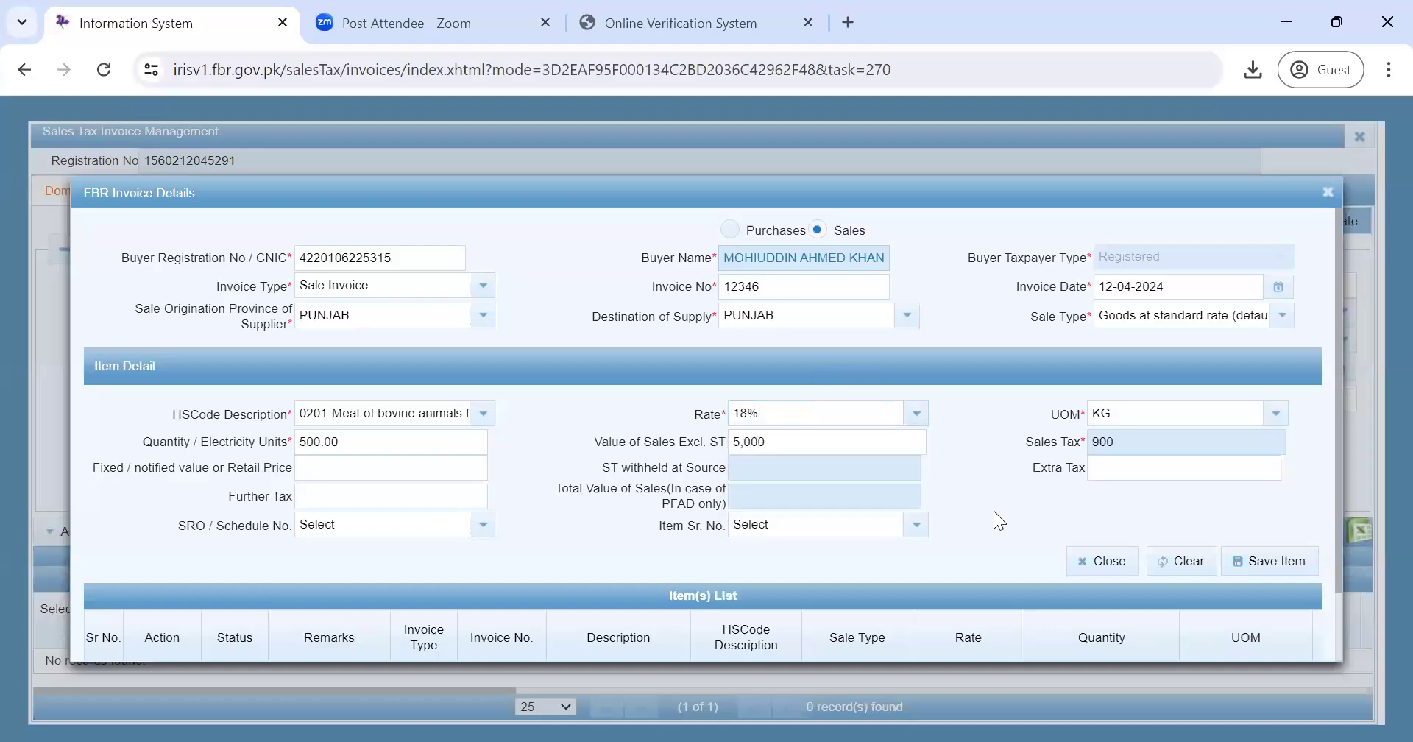
- Save the item for invoice 12346 and close the invoice details form
{"action": "left_click", "coordinate": [1242, 561]}
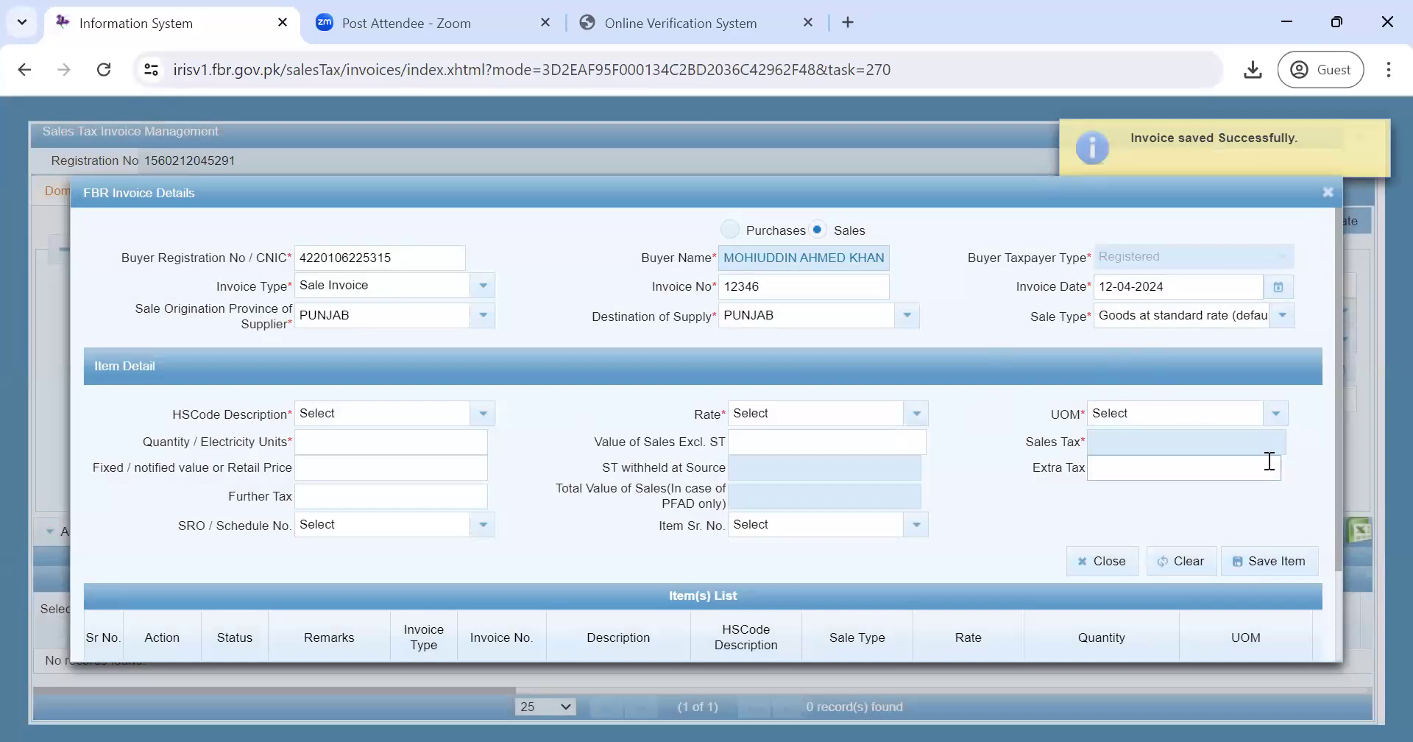
{"action": "left_click", "coordinate": [1104, 564]}
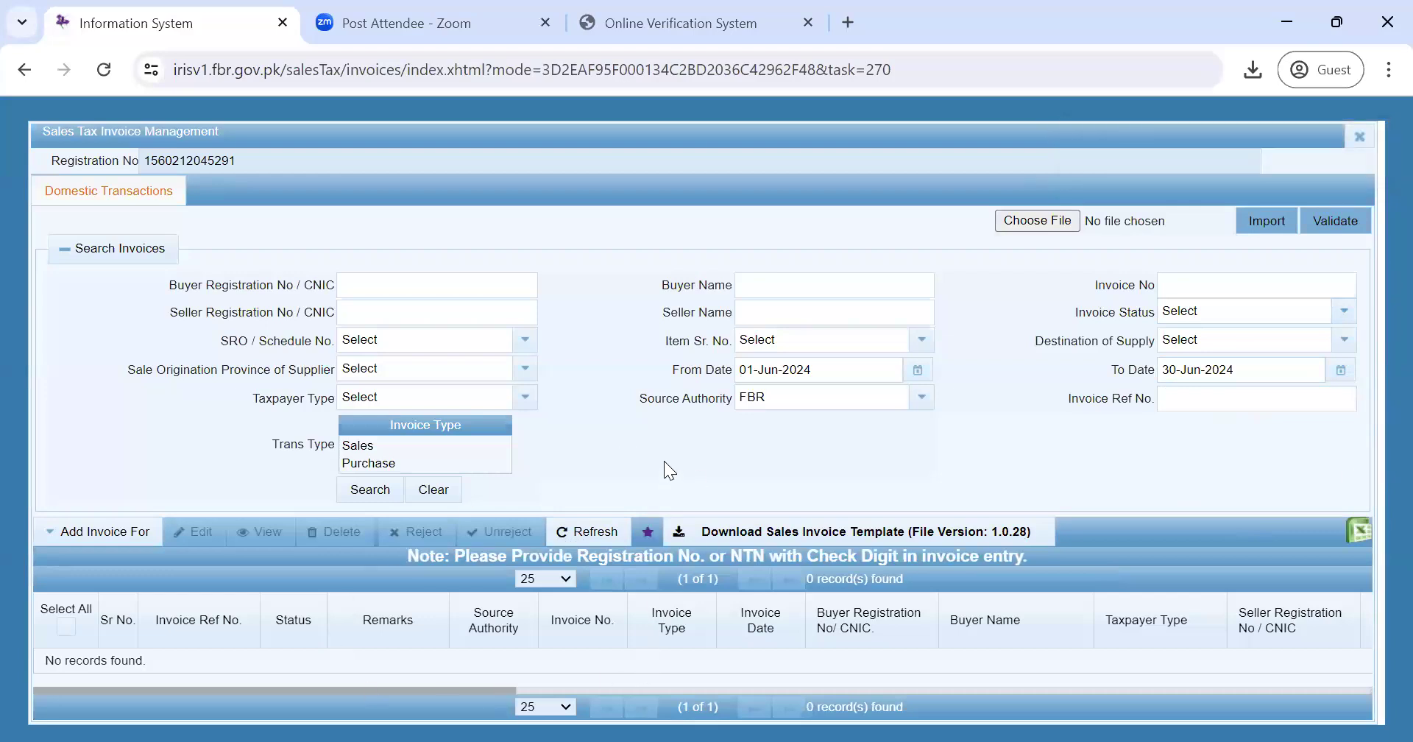
- Attempt to switch the From Date calendar to April, then dismiss the To Date calendar
{"action": "left_click", "coordinate": [917, 369]}
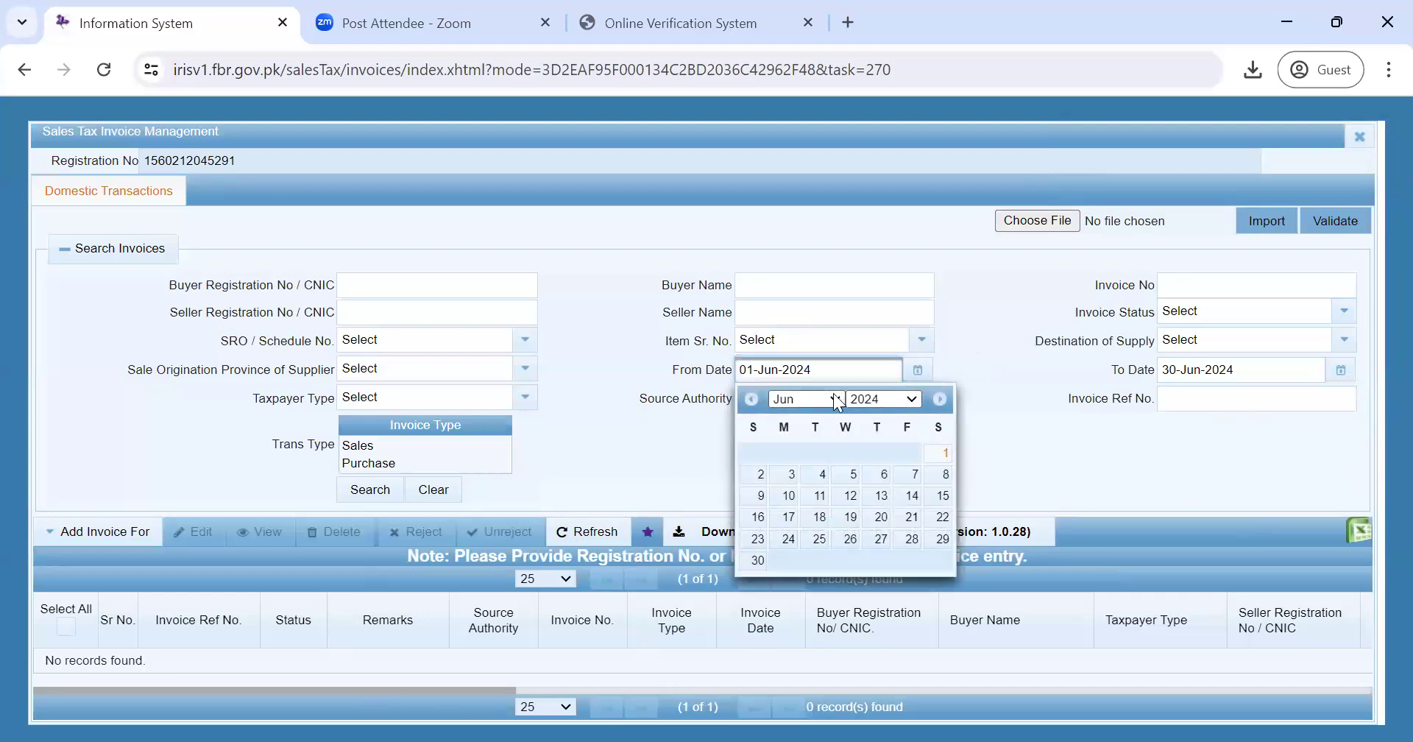
{"action": "left_click", "coordinate": [805, 399]}
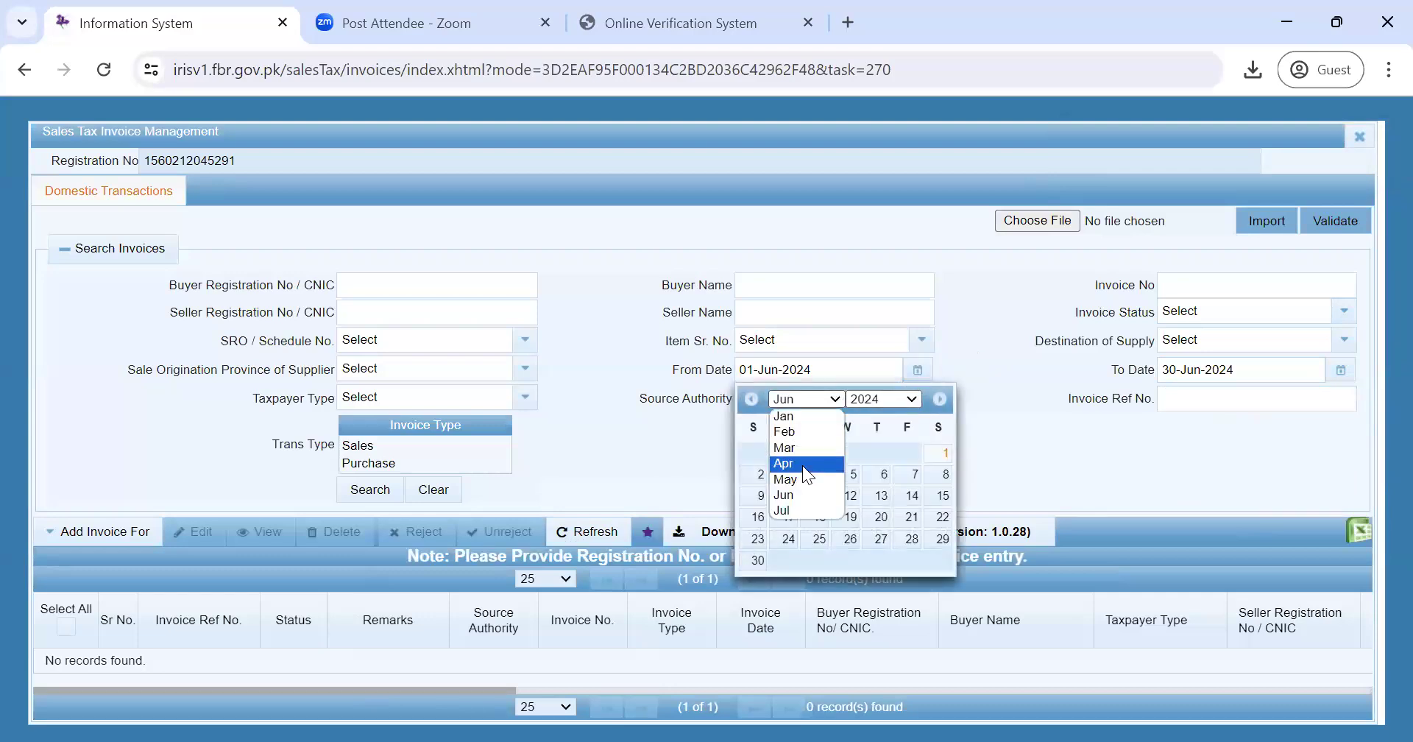
{"action": "left_click", "coordinate": [802, 465]}
{"action": "left_click", "coordinate": [1328, 370]}
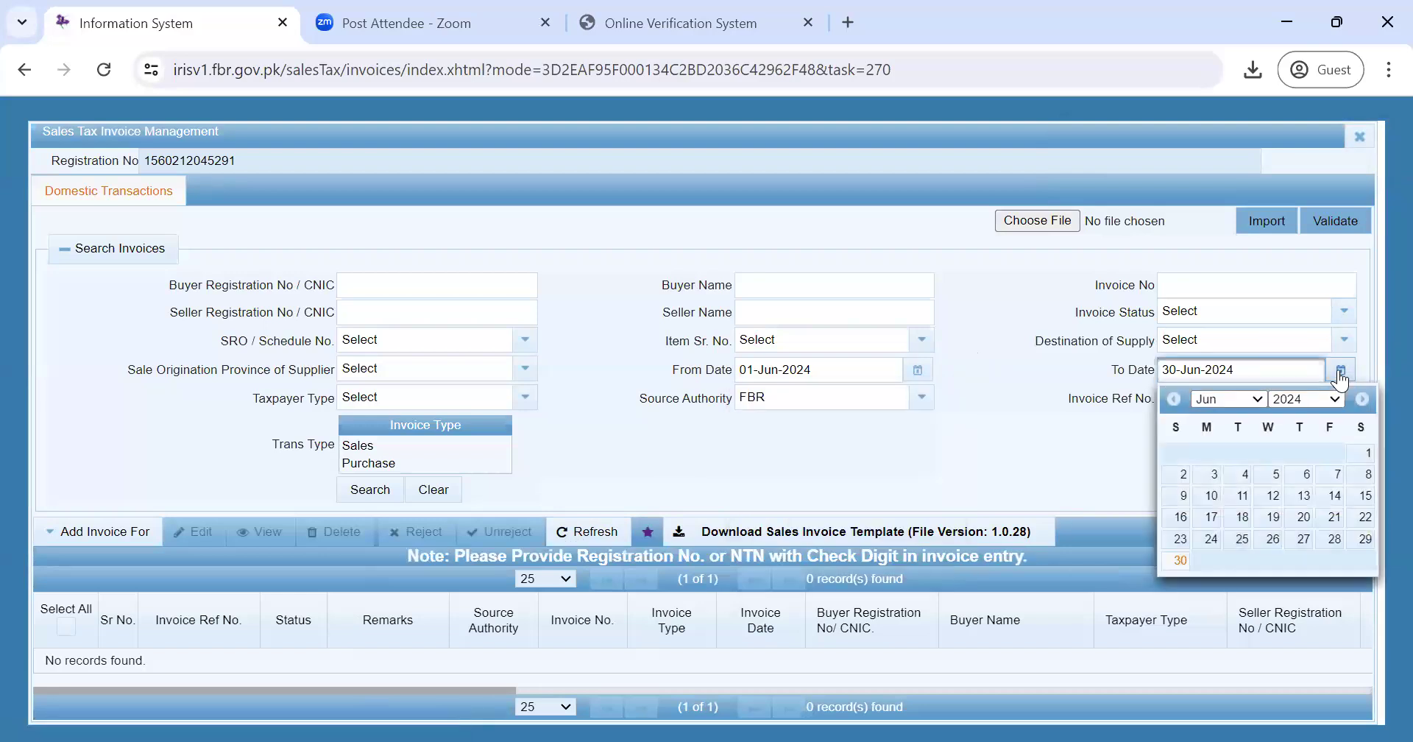
{"action": "left_click", "coordinate": [1260, 397]}
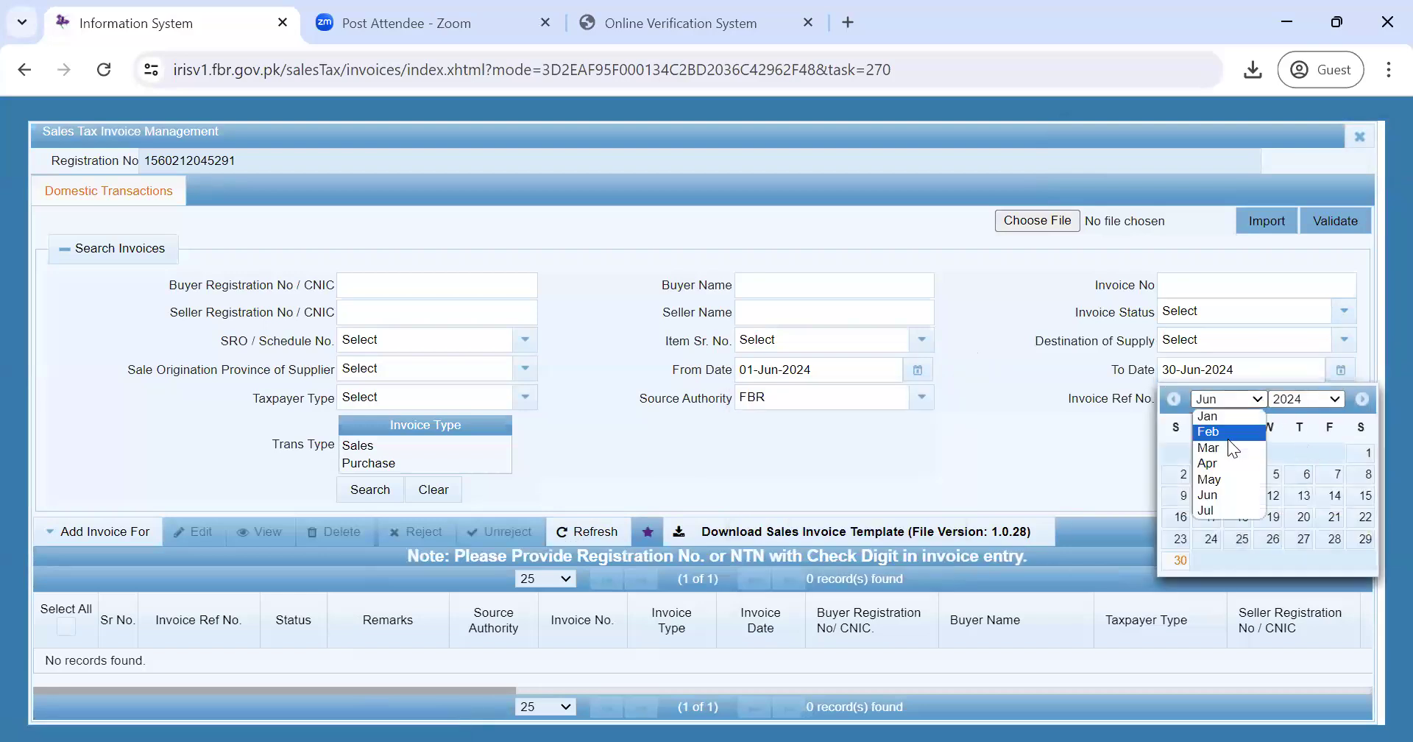
{"action": "left_click", "coordinate": [1104, 460]}
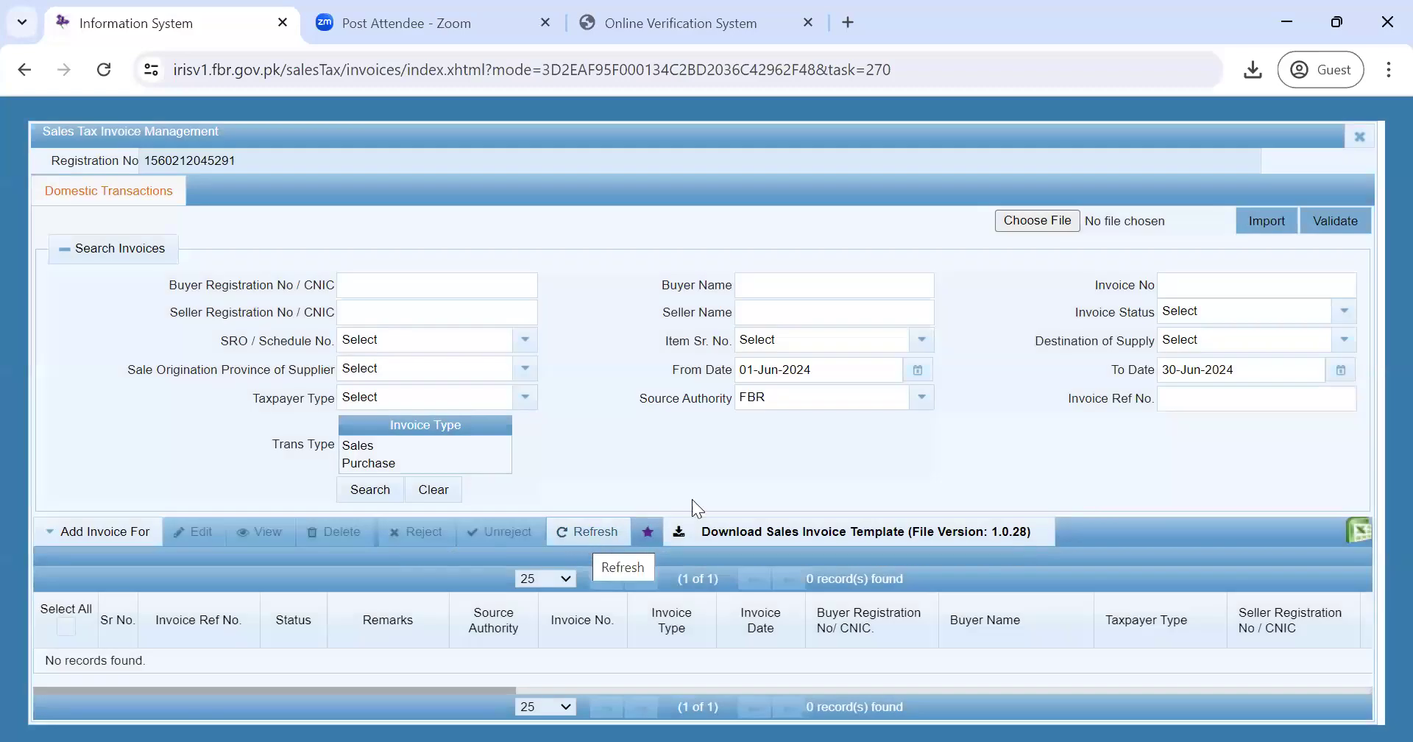
- Retry the April month on both date calendars, then collapse and re-expand the search criteria
{"action": "left_click", "coordinate": [913, 372]}
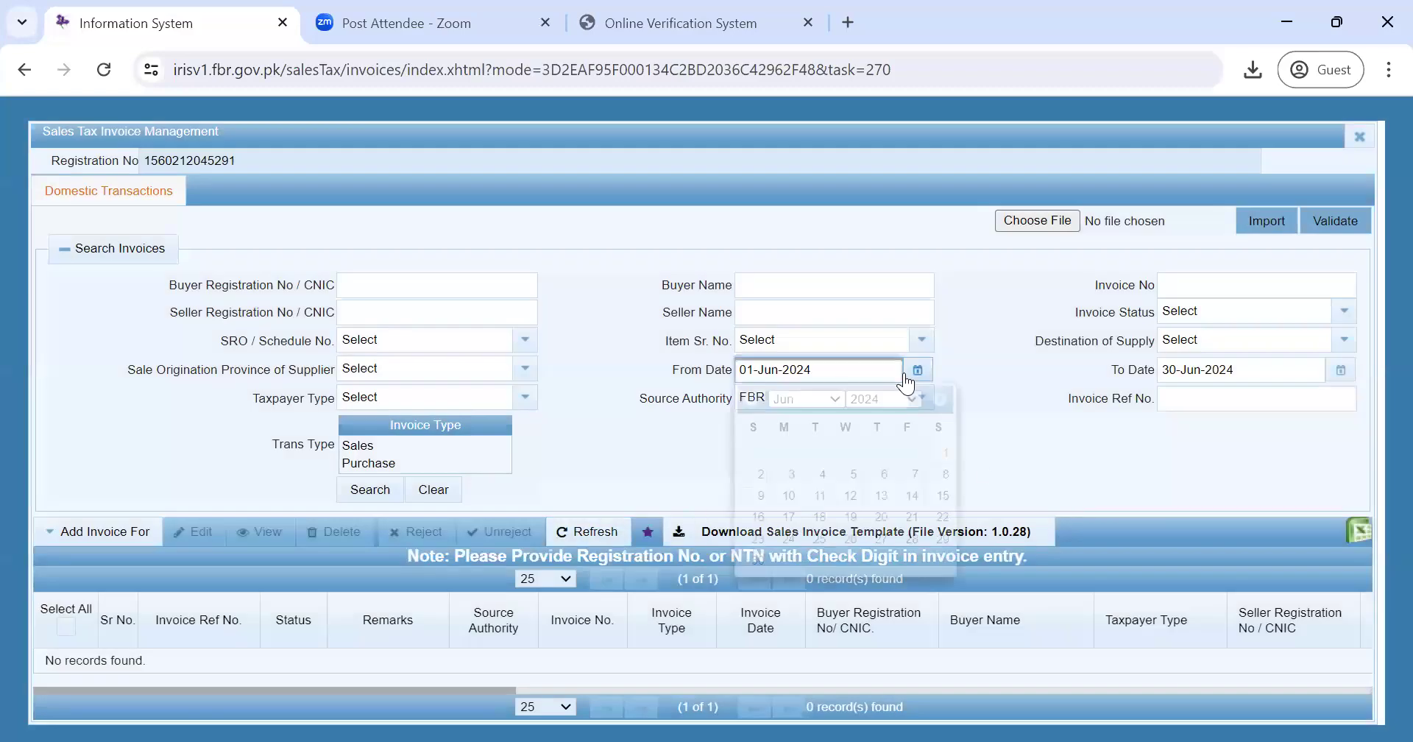
{"action": "left_click", "coordinate": [815, 398]}
{"action": "key", "text": "Return"}
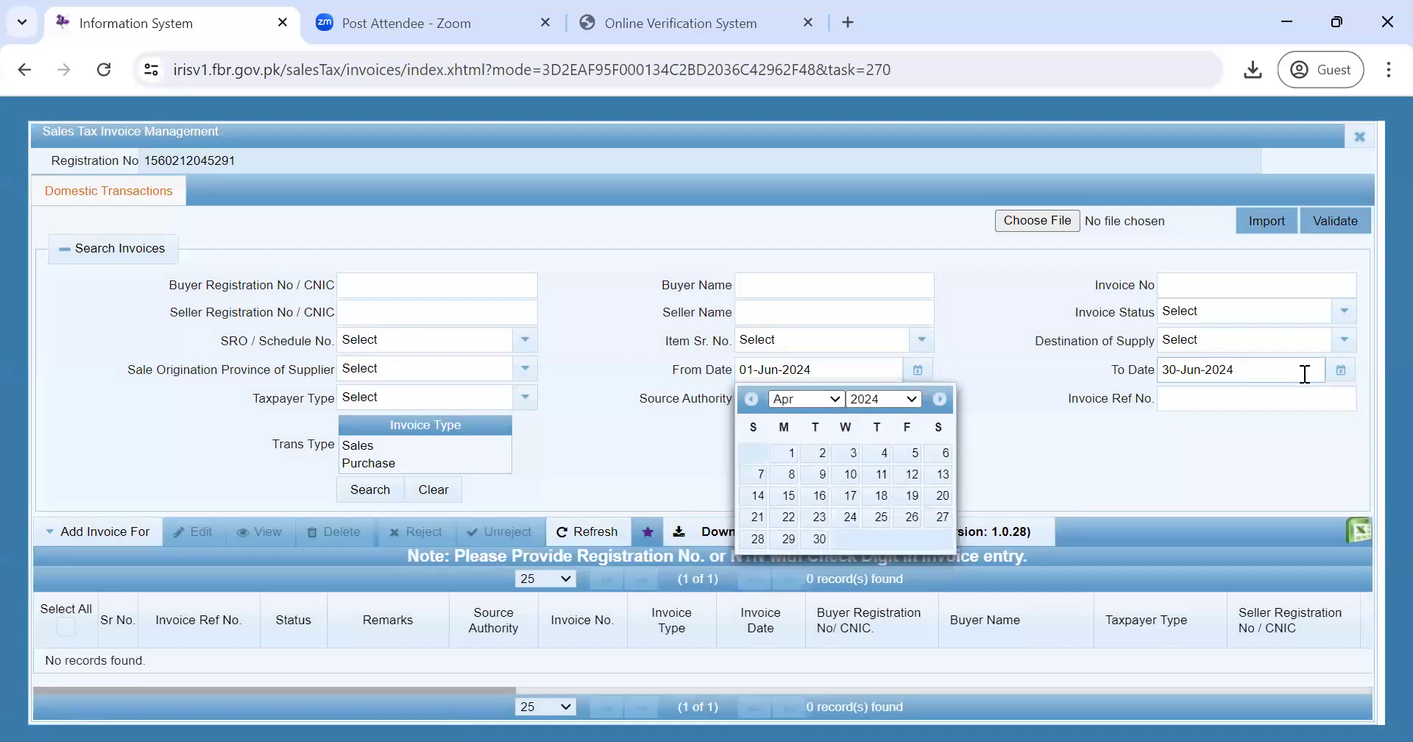
{"action": "left_click", "coordinate": [1349, 377]}
{"action": "left_click", "coordinate": [1348, 375]}
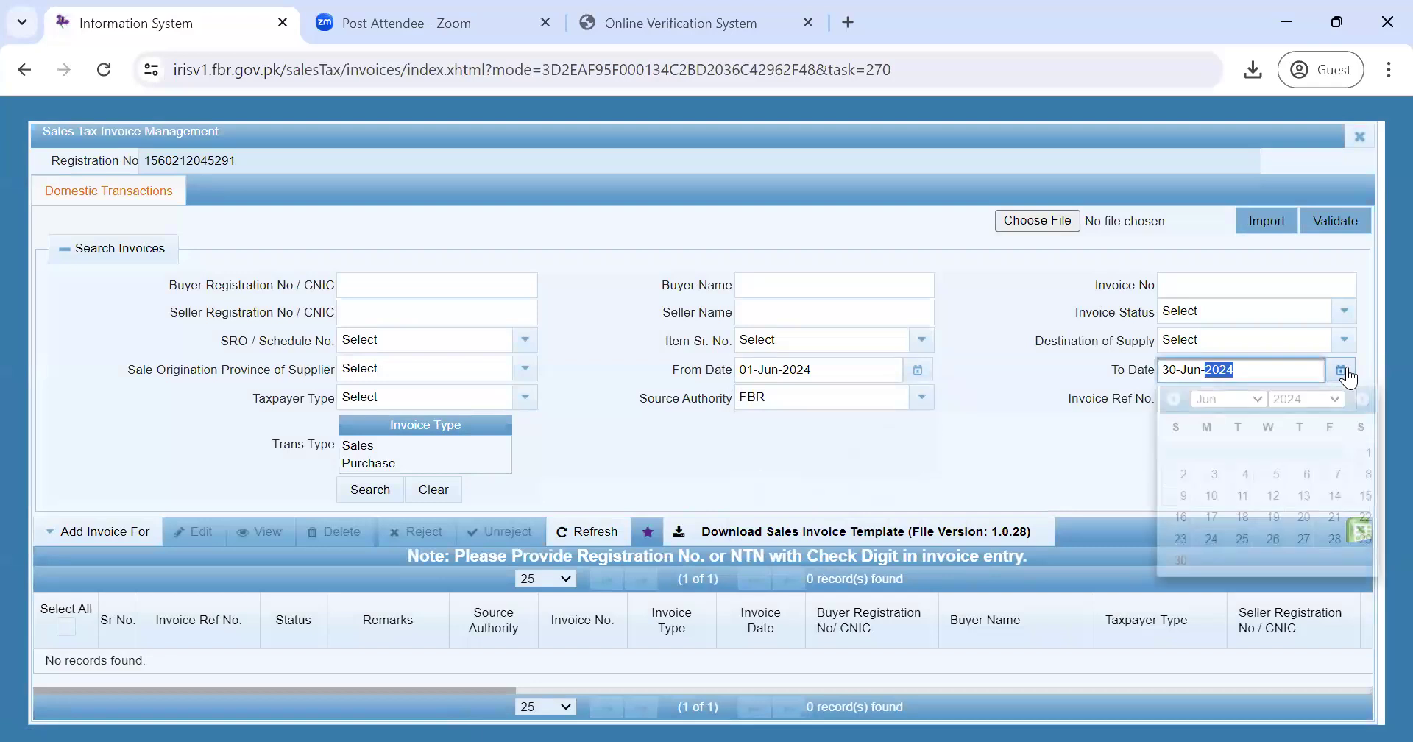
{"action": "left_click", "coordinate": [1259, 401]}
{"action": "left_click", "coordinate": [1221, 463]}
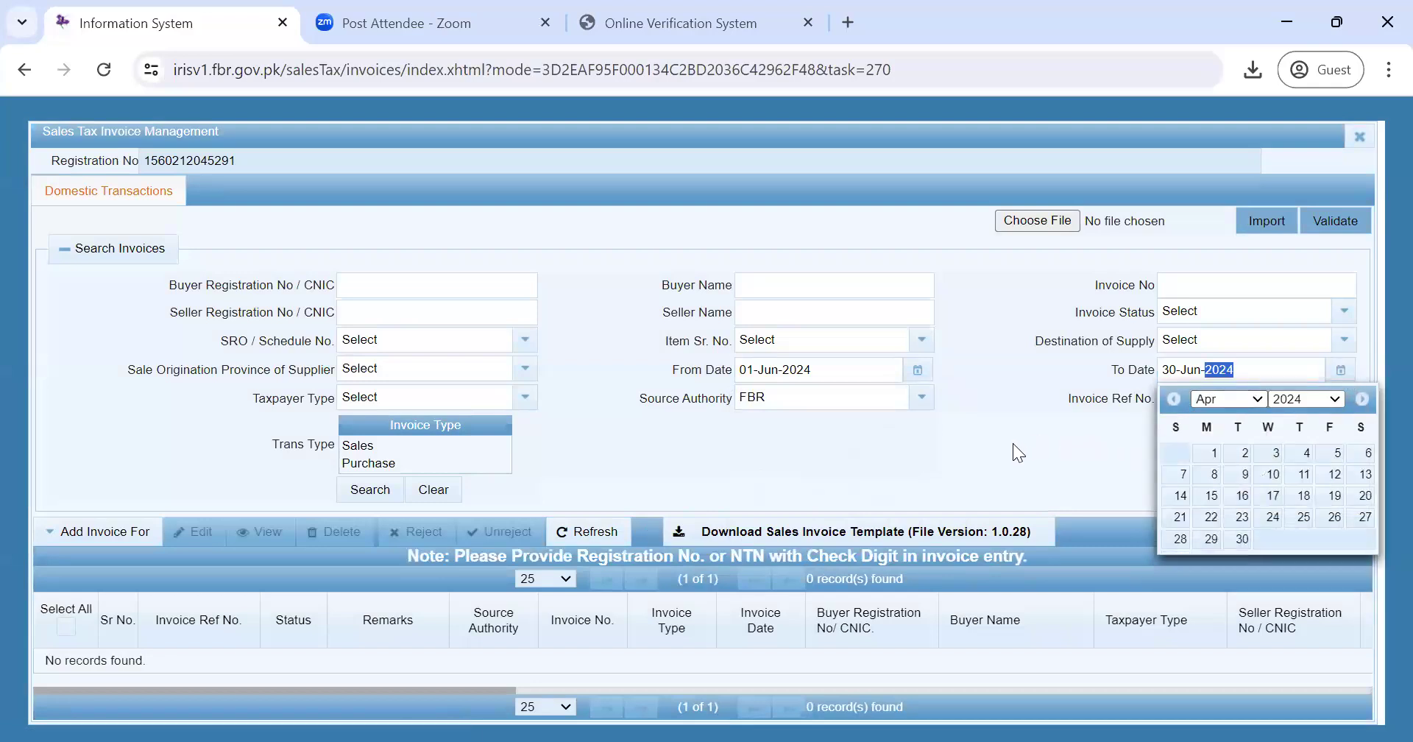
{"action": "left_click", "coordinate": [1013, 444]}
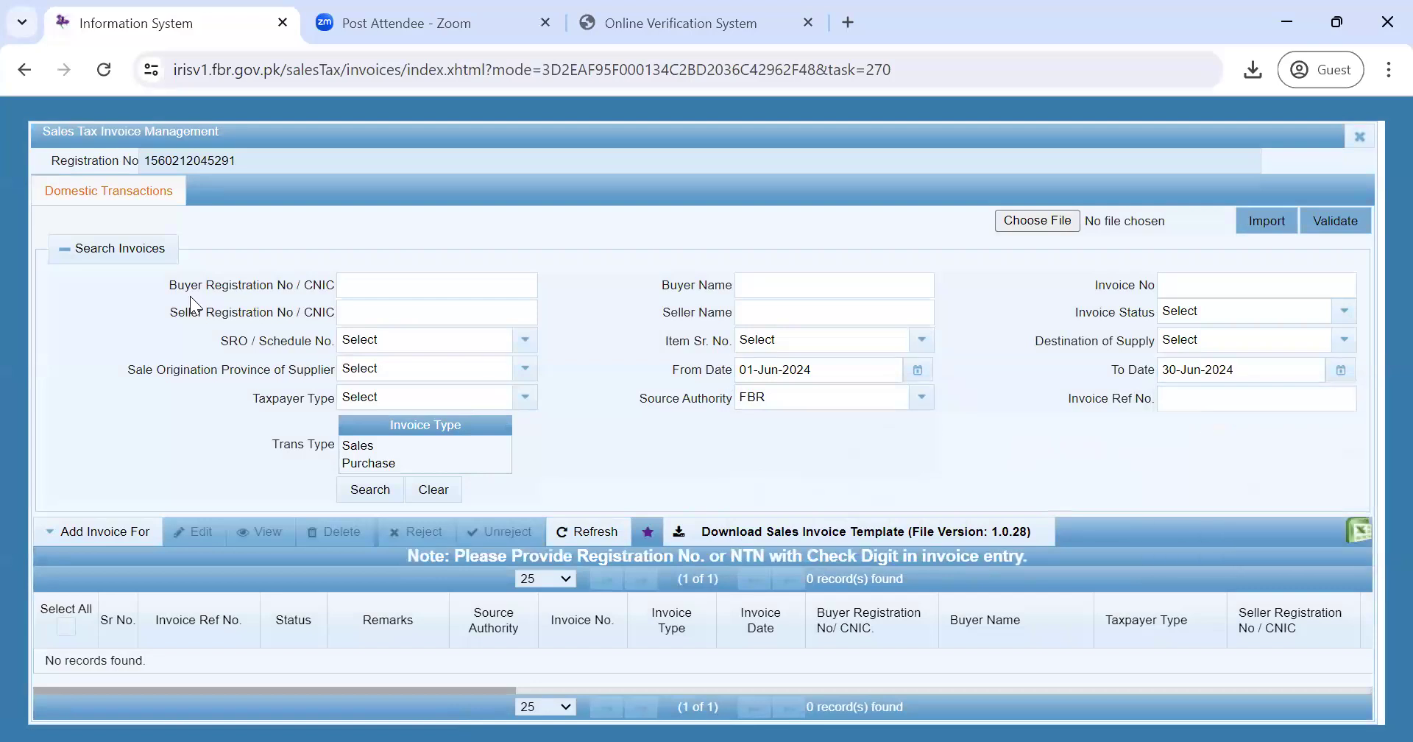
{"action": "left_click", "coordinate": [119, 253]}
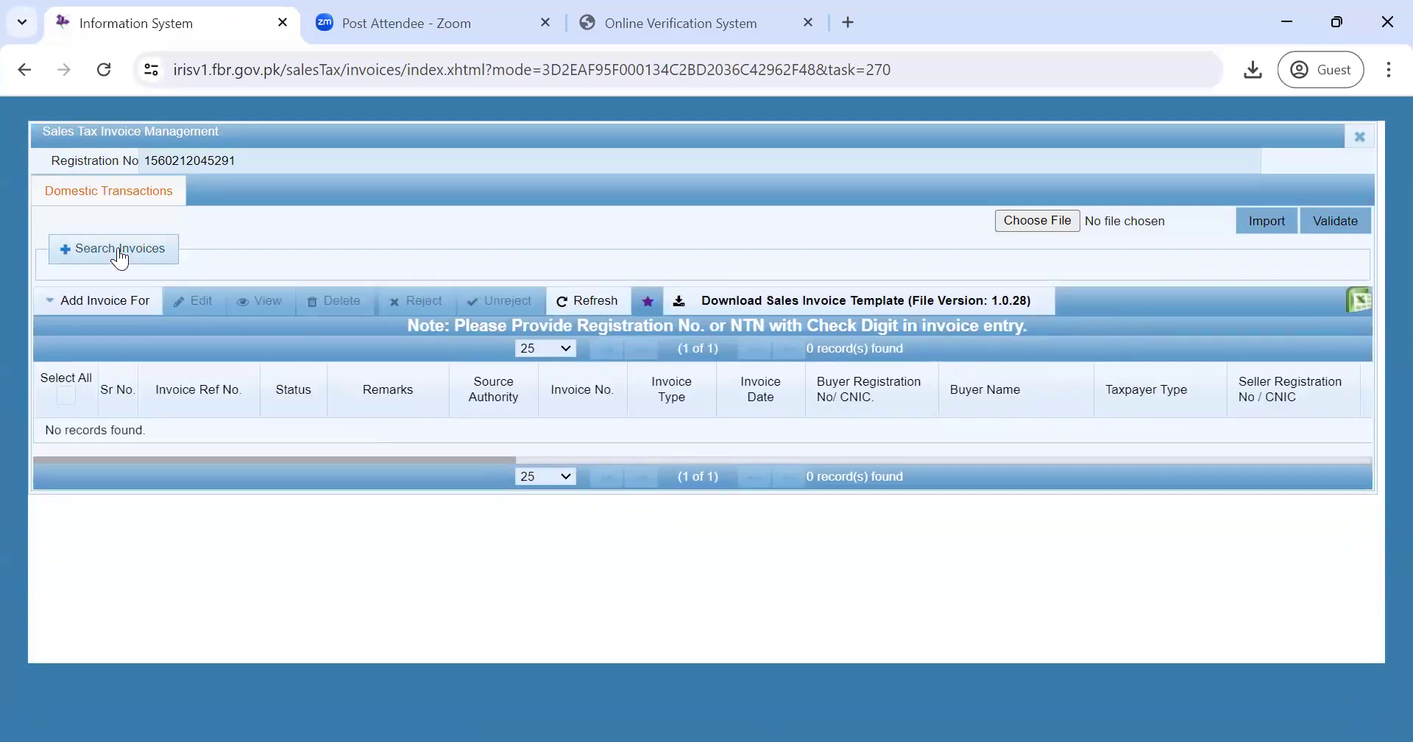
{"action": "left_click", "coordinate": [119, 252]}
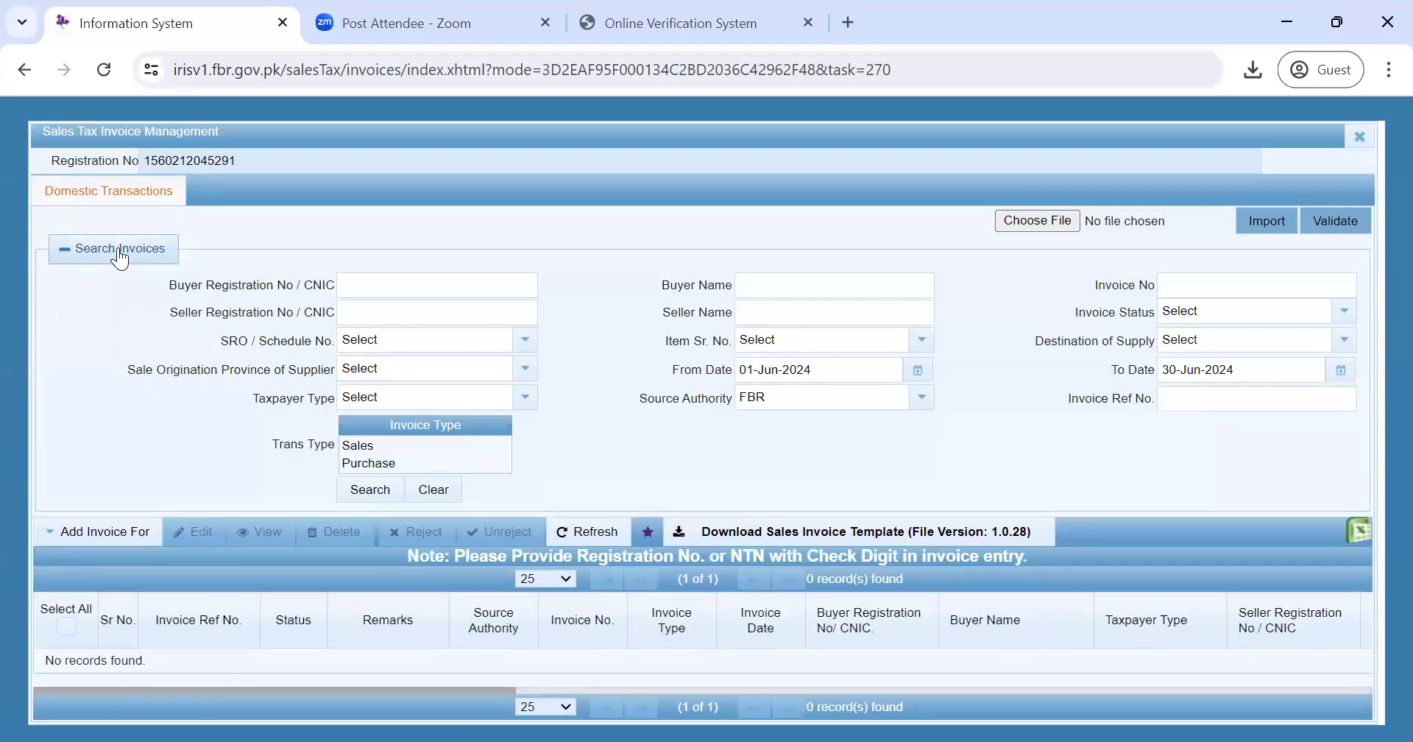
- Set From Date to 01-Apr-2024, leaving To Date at 30-Jun-2024
{"action": "left_click", "coordinate": [917, 369]}
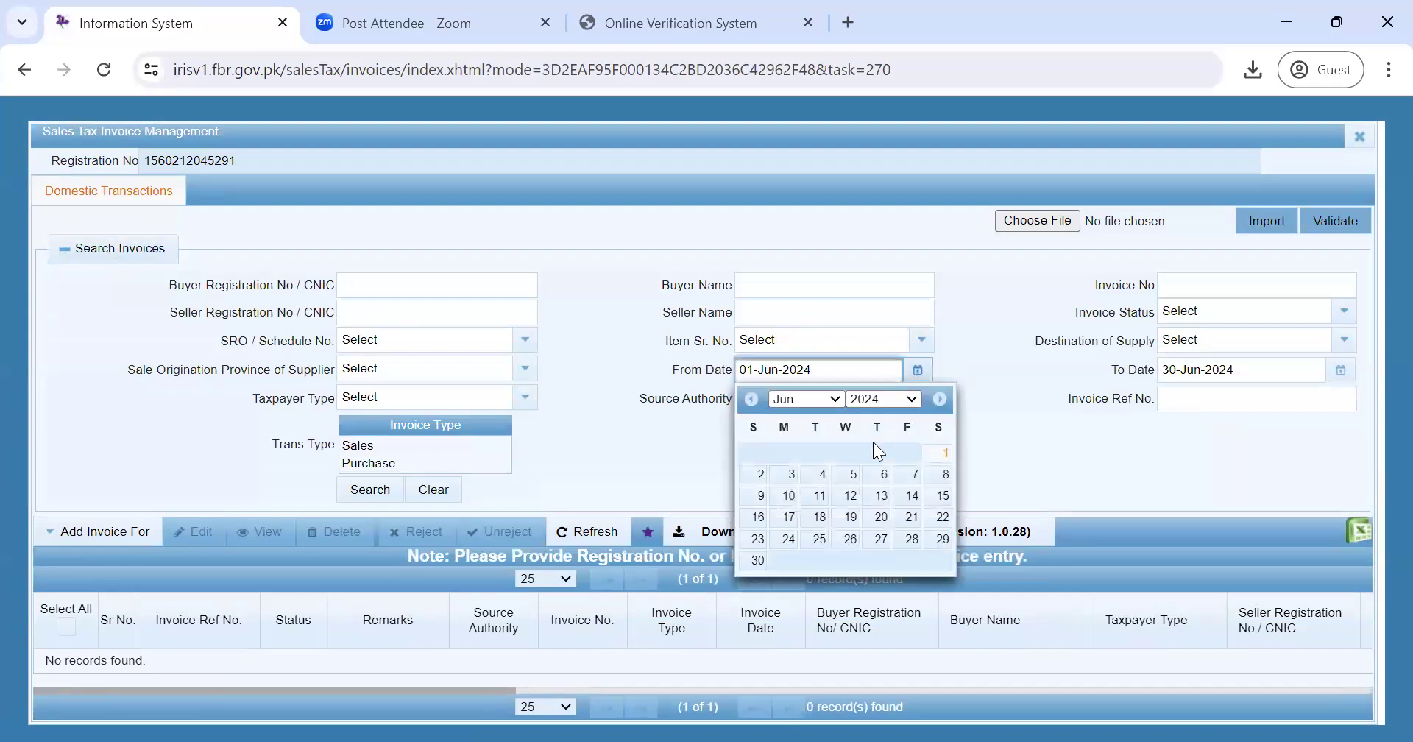
{"action": "left_click", "coordinate": [826, 401]}
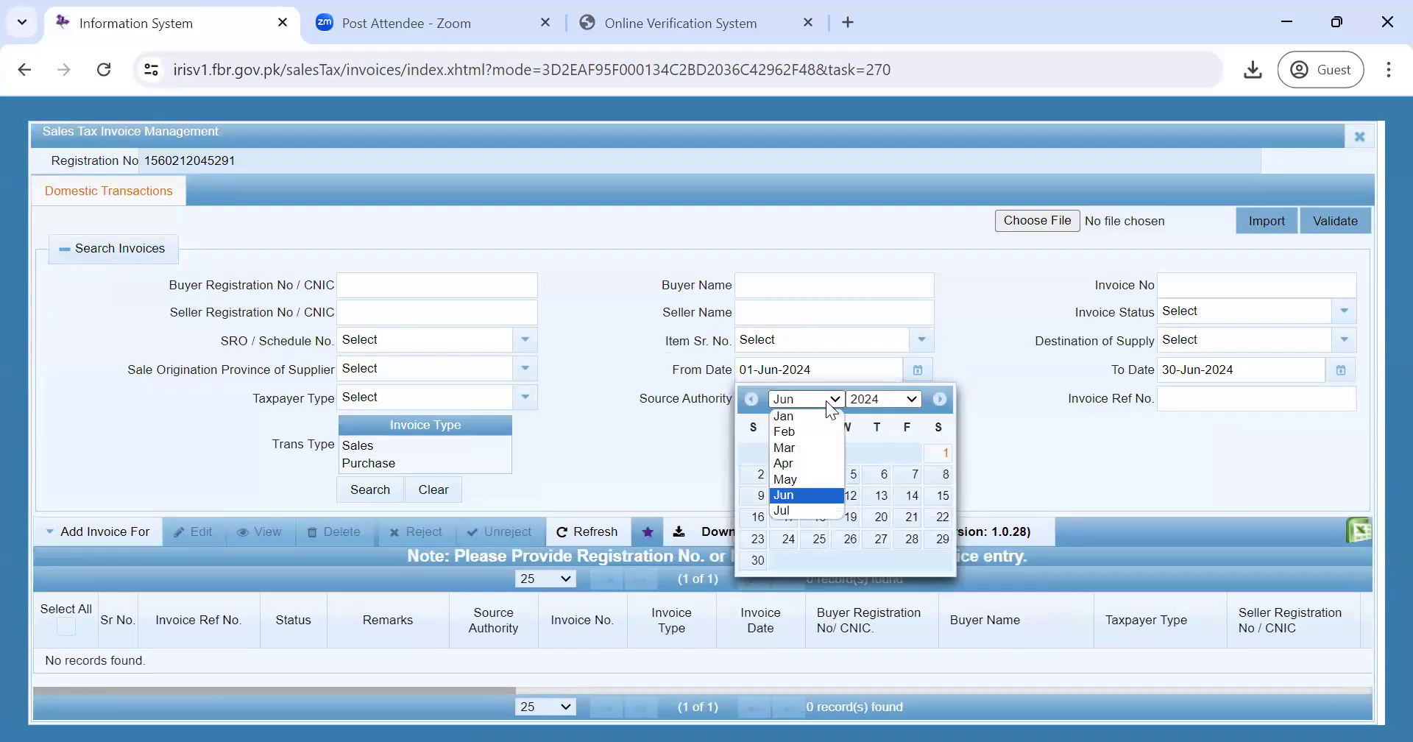
{"action": "left_click", "coordinate": [823, 466]}
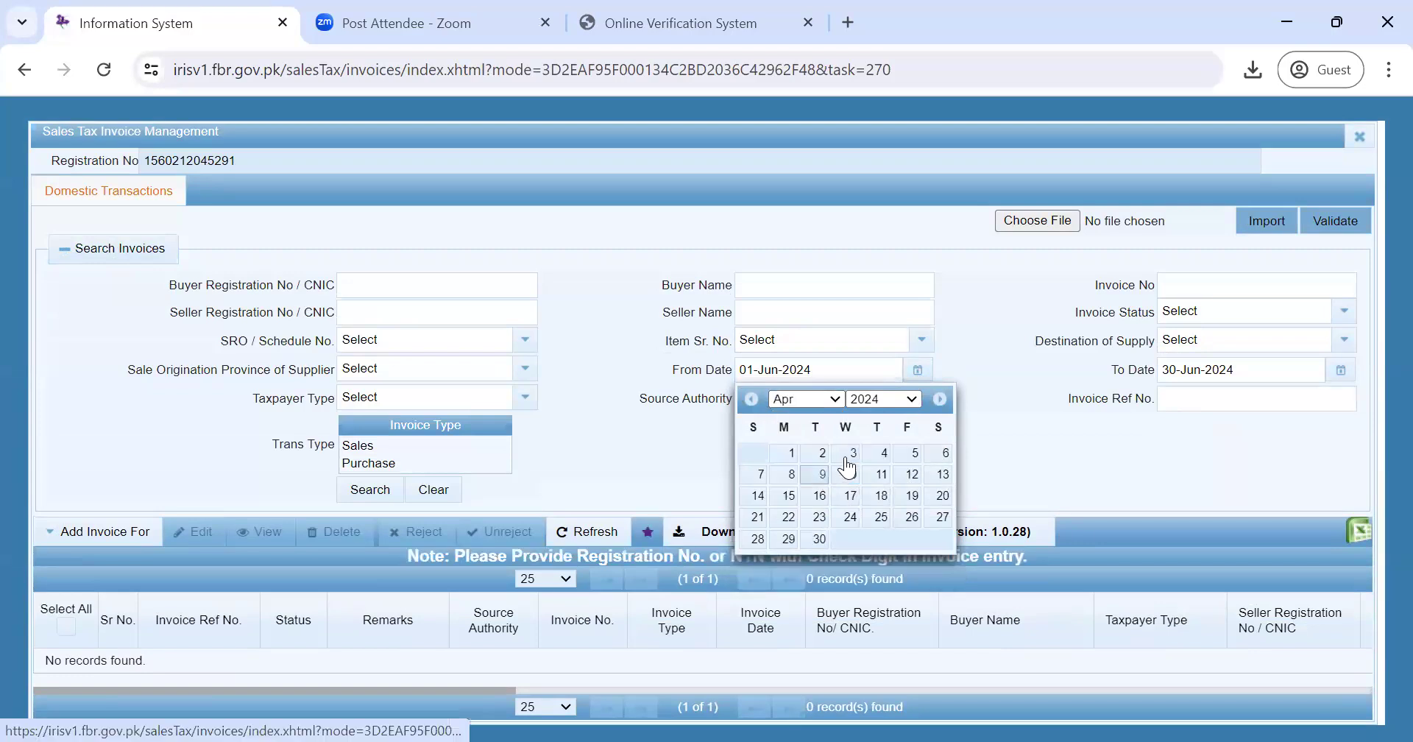
{"action": "left_click", "coordinate": [786, 452]}
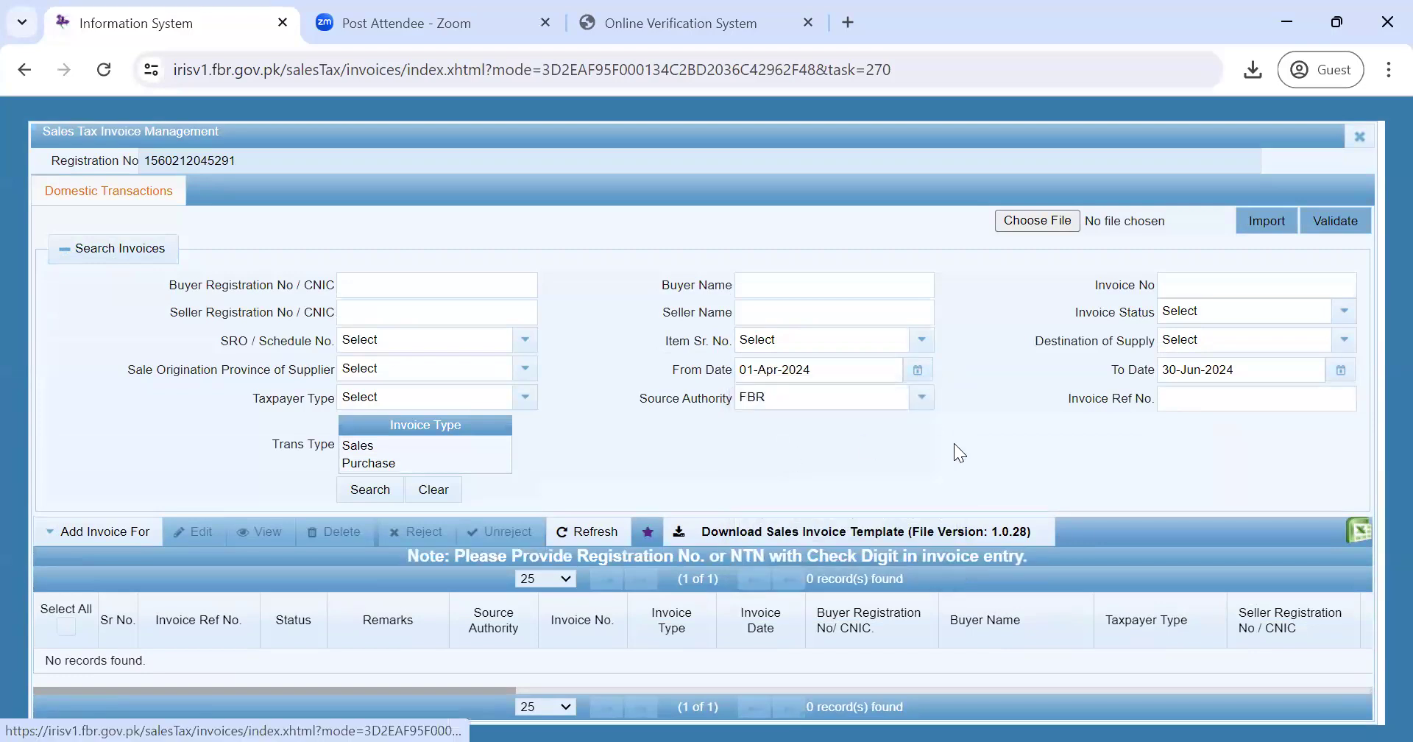
{"action": "left_click", "coordinate": [1342, 372]}
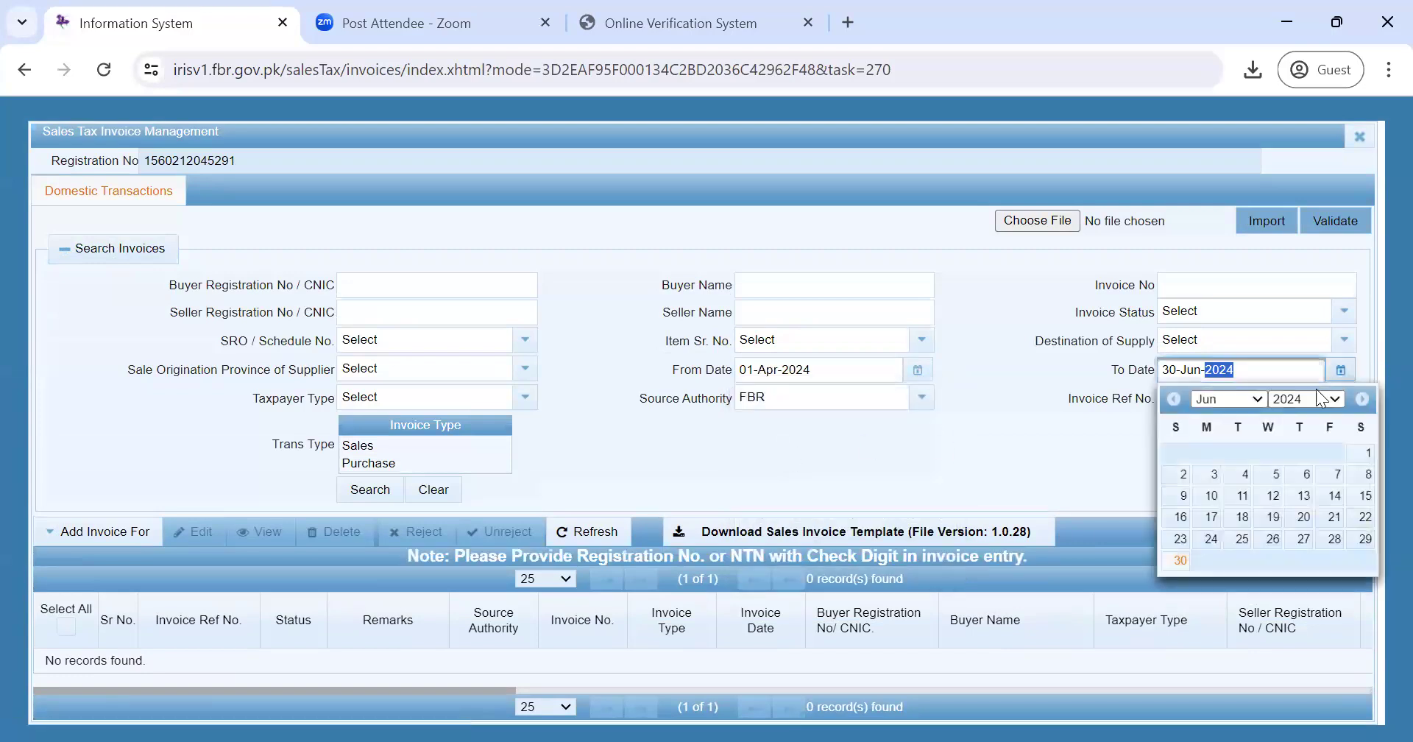
{"action": "left_click", "coordinate": [1253, 403]}
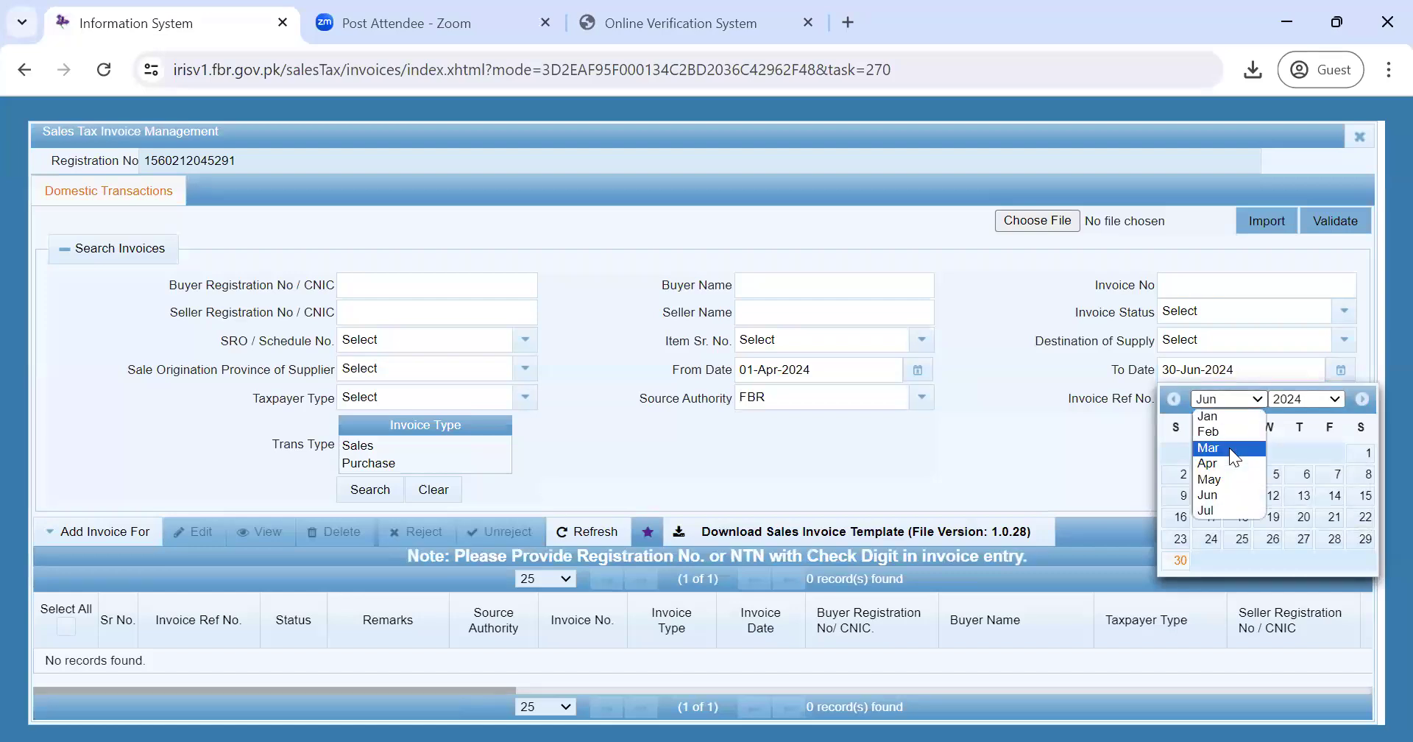
{"action": "left_click", "coordinate": [1216, 463]}
{"action": "left_click", "coordinate": [1048, 459]}
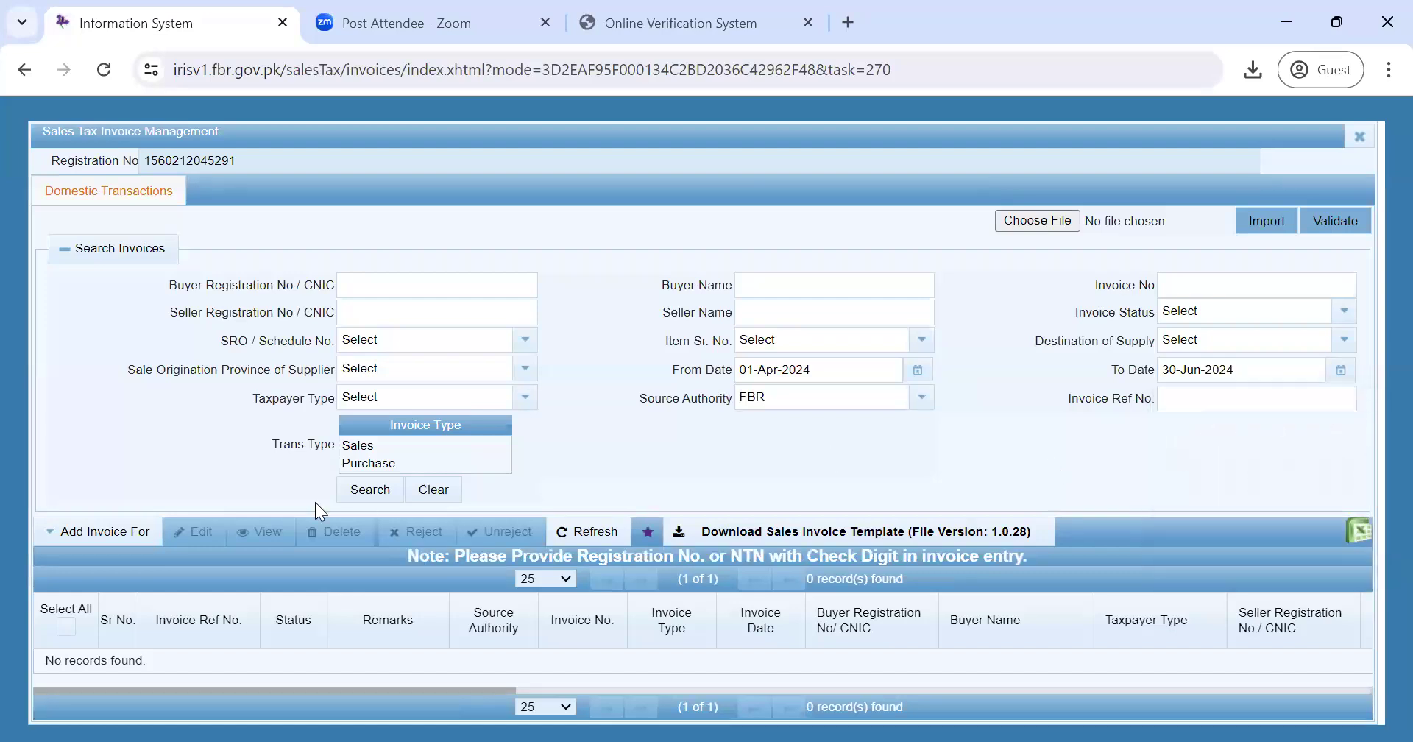
- Search April–June 2024 invoices, listing 12346, 12345 and APR-0037, and review the Add Invoice For options
{"action": "left_click", "coordinate": [370, 490]}
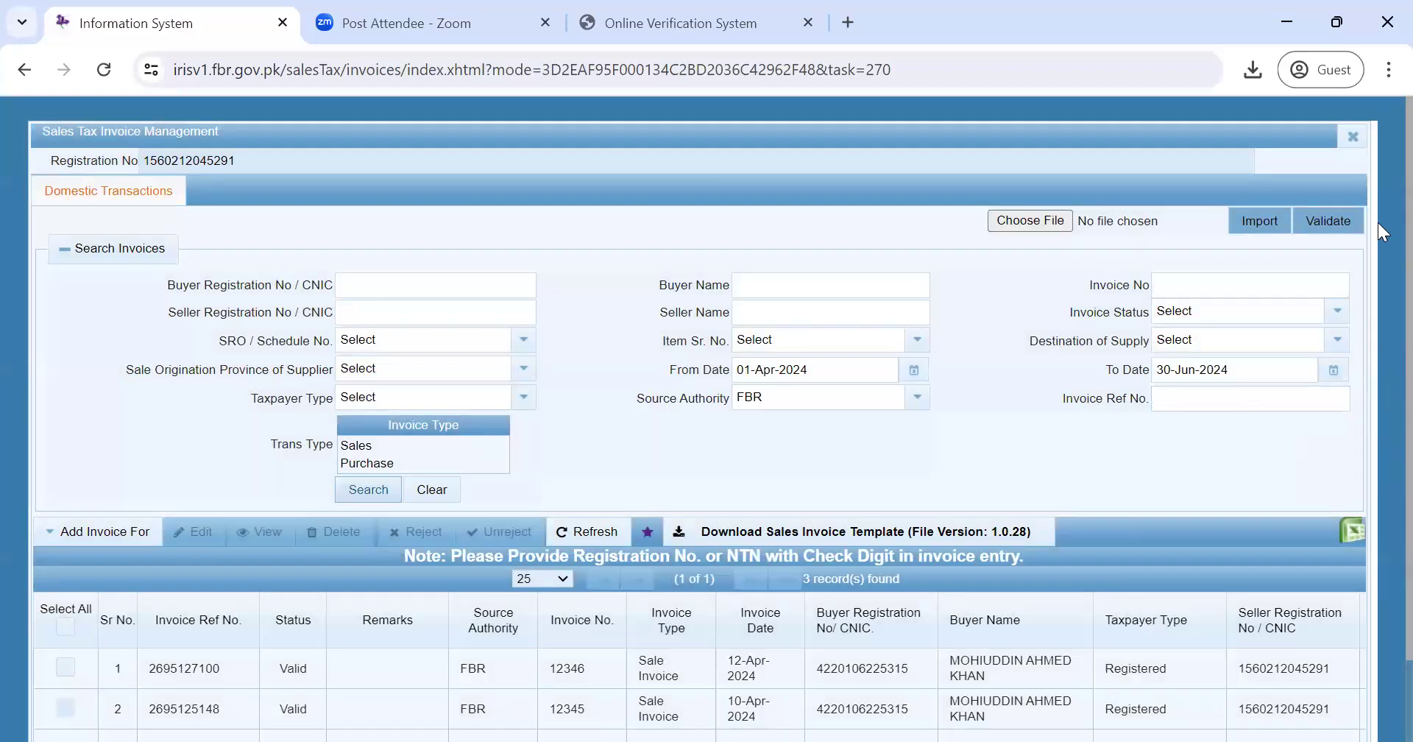
{"action": "scroll", "coordinate": [1378, 312], "scroll_direction": "down", "scroll_amount": 1}
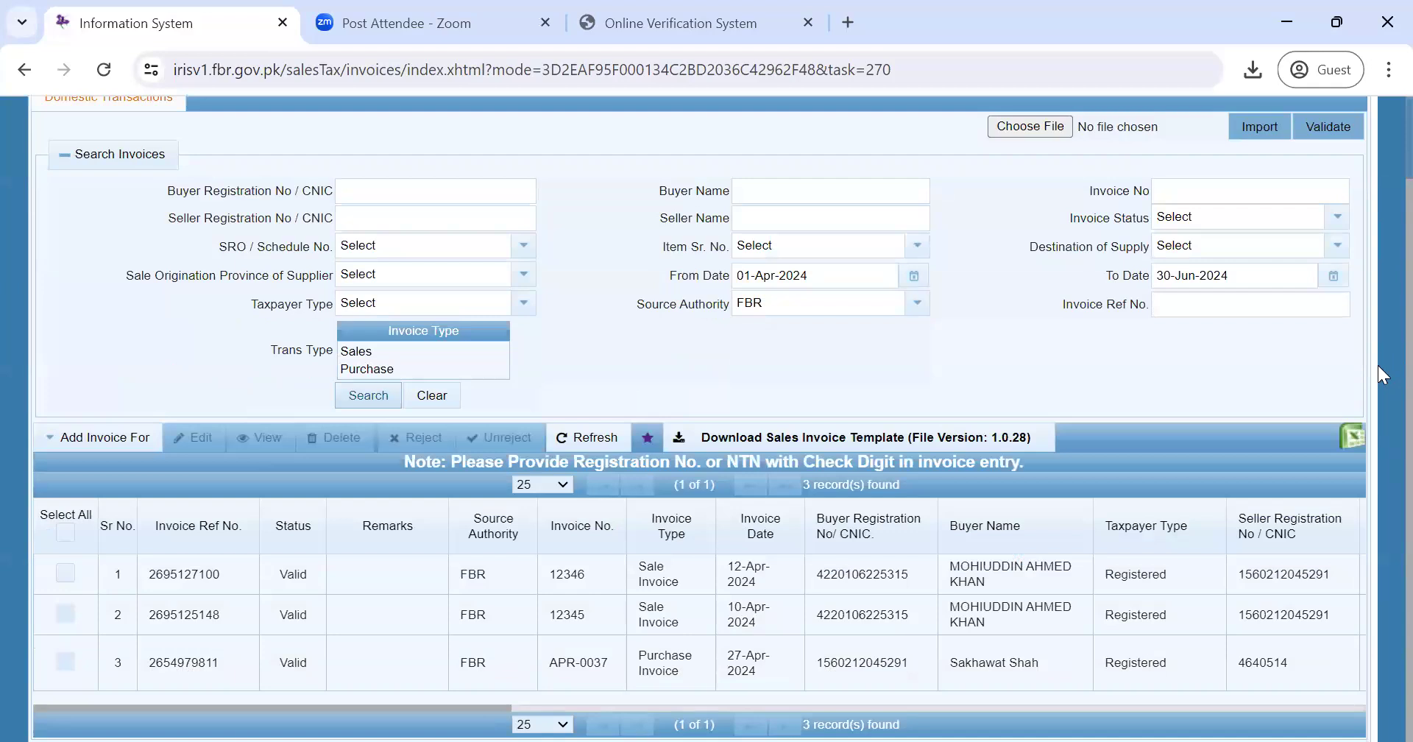
{"action": "left_click", "coordinate": [80, 442]}
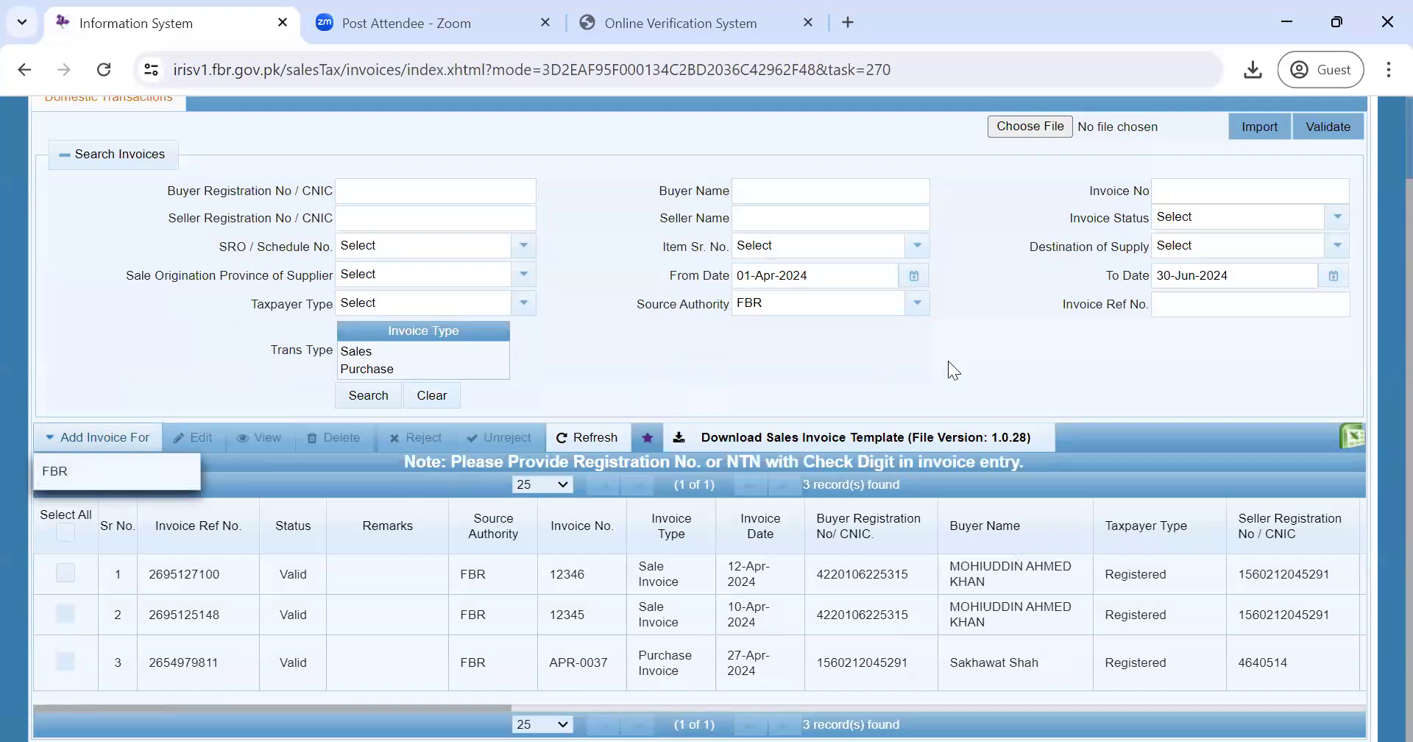
{"action": "left_click", "coordinate": [986, 365]}
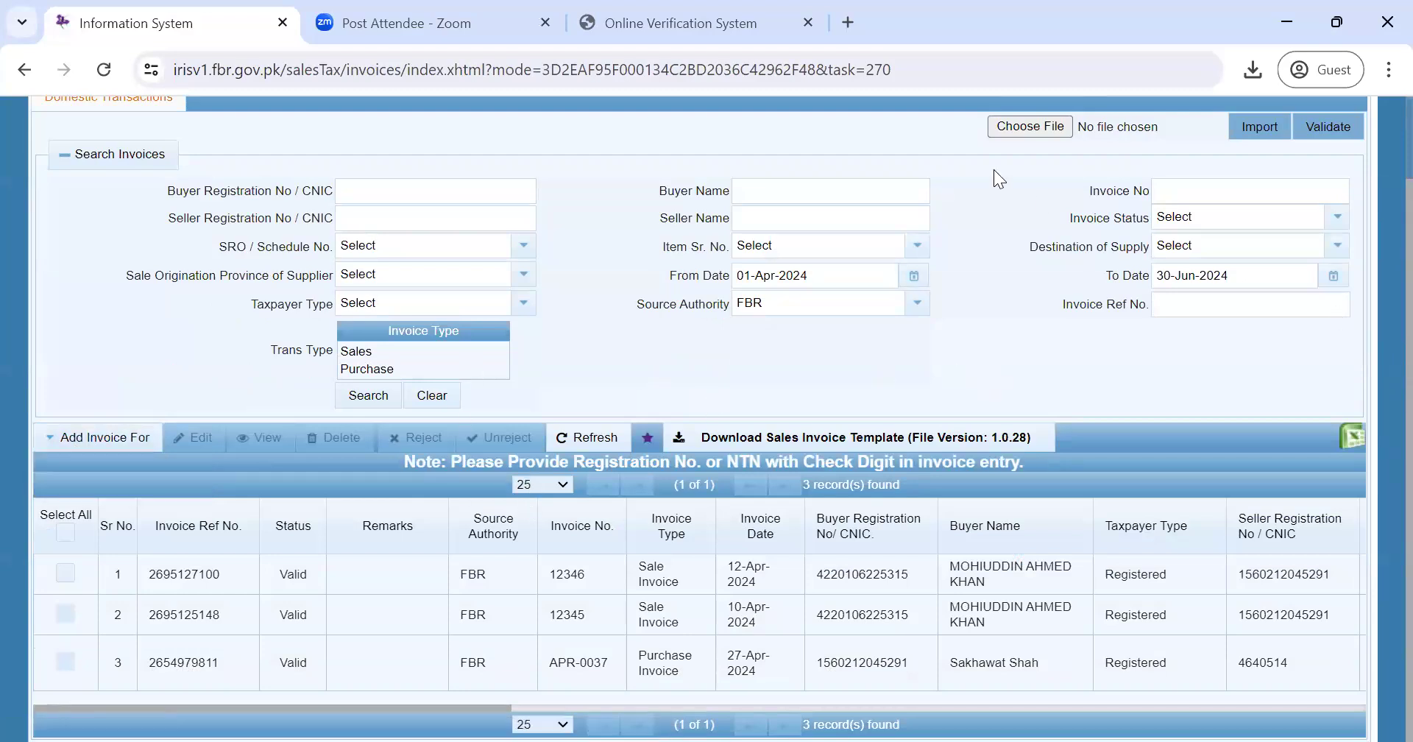
{"action": "mouse_move", "coordinate": [661, 414]}
{"action": "left_mouse_down"}
{"action": "mouse_move", "coordinate": [667, 456]}
{"action": "mouse_move", "coordinate": [1063, 442]}
{"action": "mouse_move", "coordinate": [1058, 414]}
{"action": "mouse_move", "coordinate": [867, 398]}
{"action": "mouse_move", "coordinate": [660, 408]}
{"action": "left_mouse_up"}
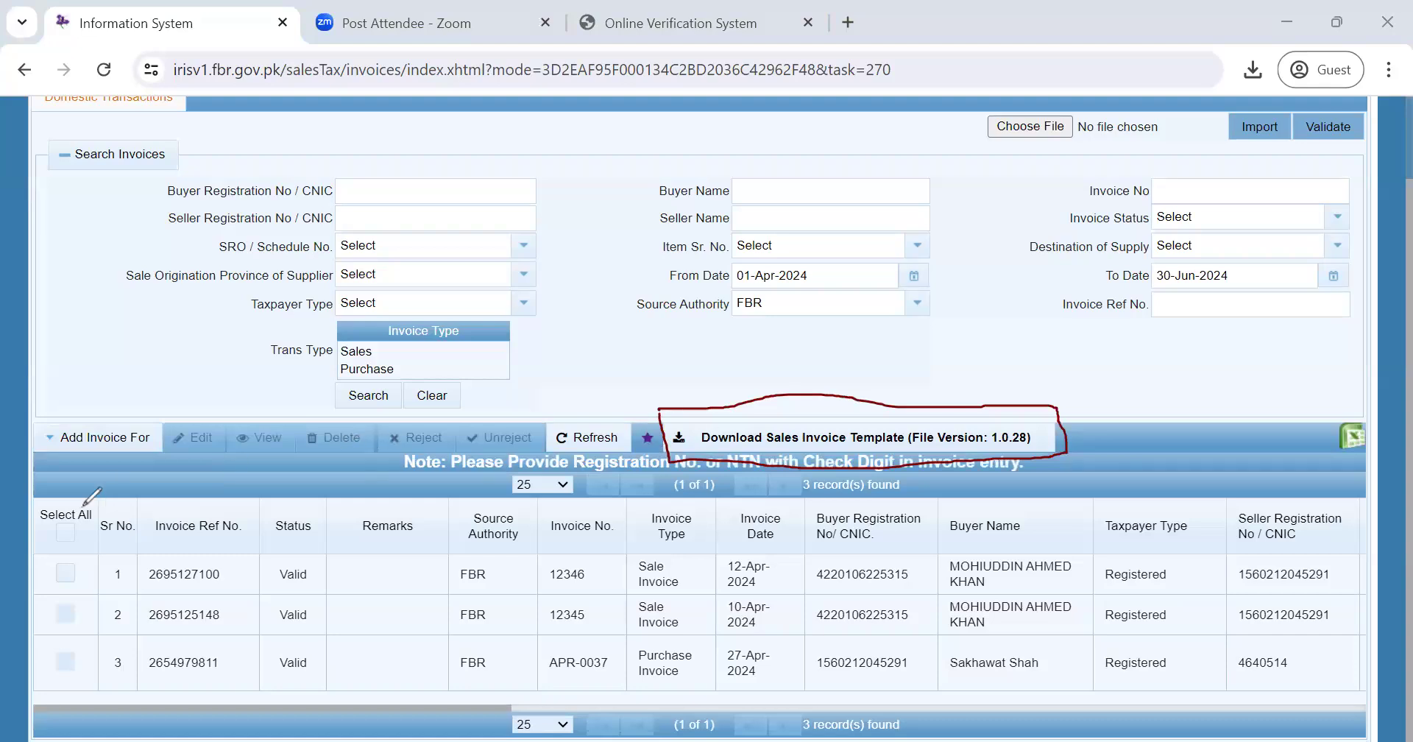
{"action": "left_click", "coordinate": [121, 526]}
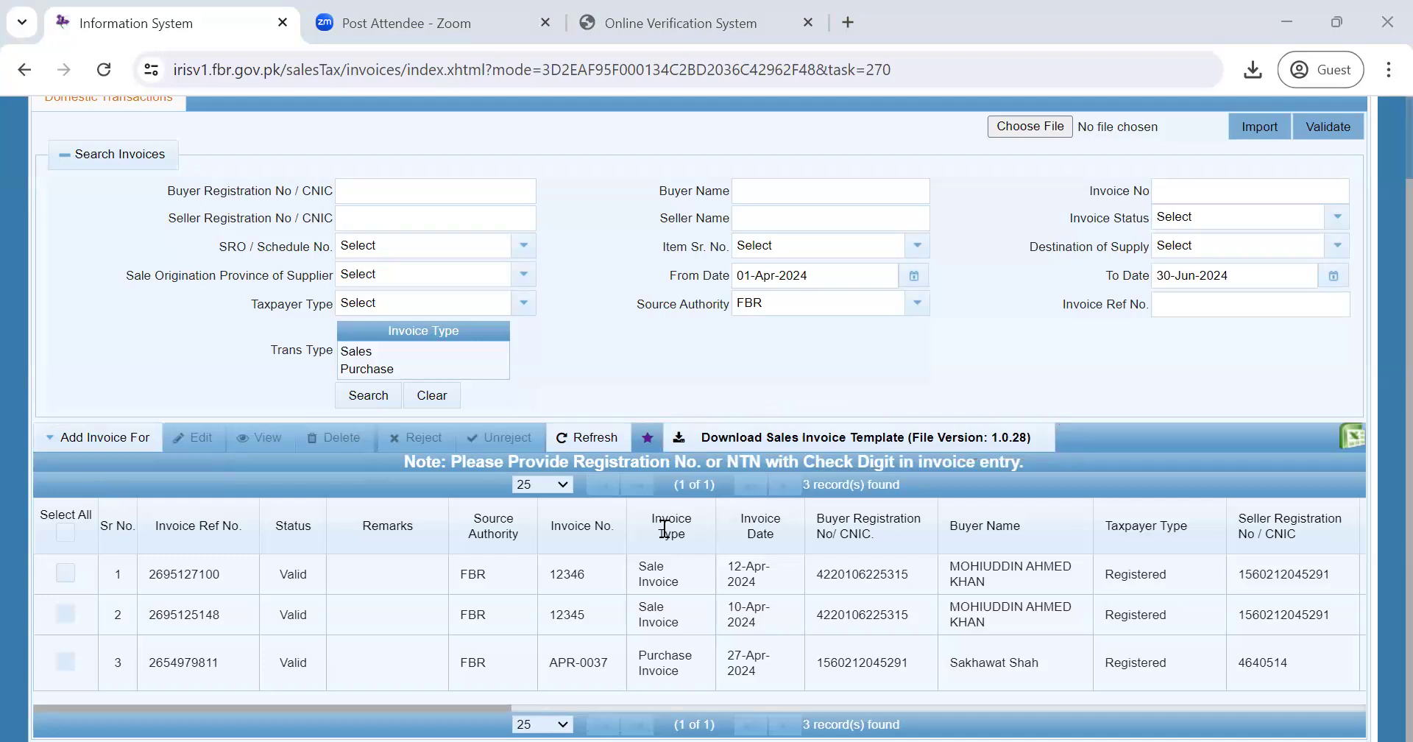
- Open the Help page via Download Sales Invoice Template and scroll through its guides and templates
{"action": "left_click", "coordinate": [731, 442]}
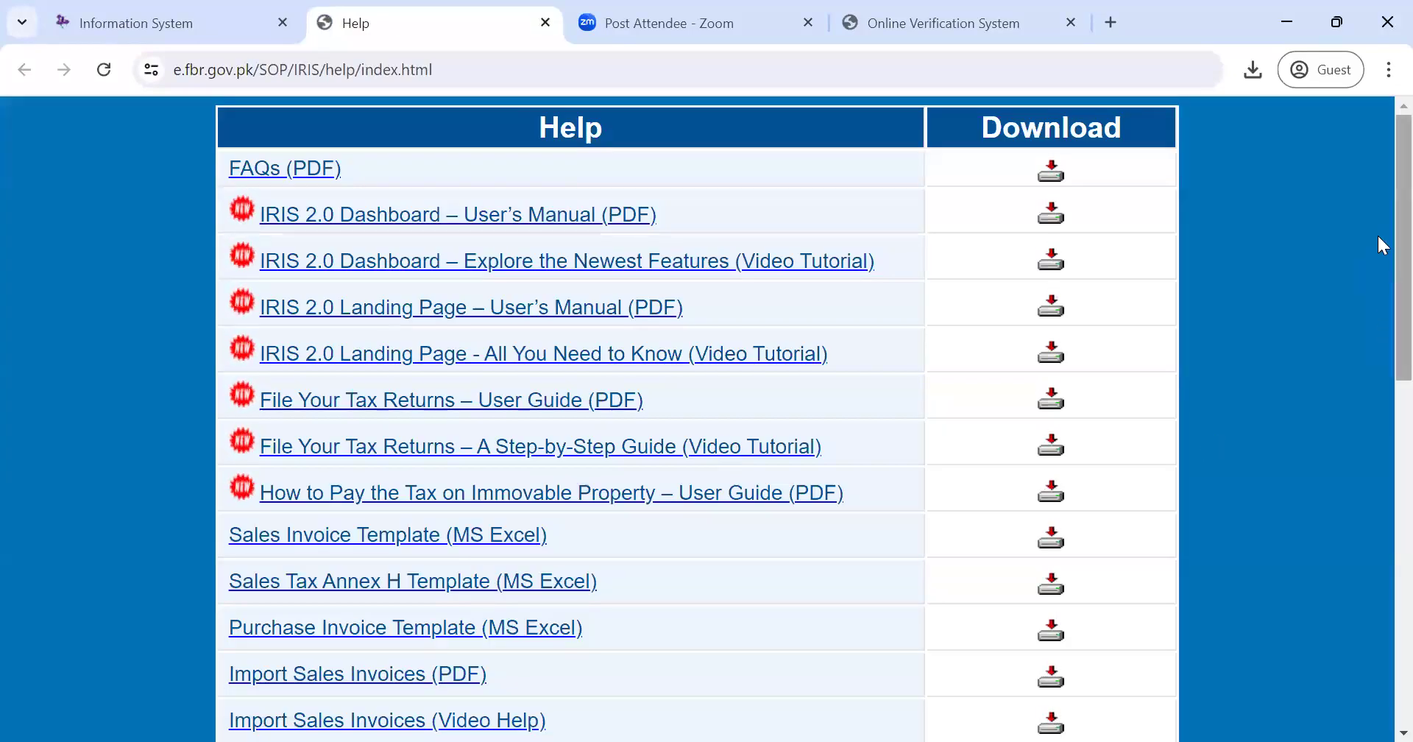
{"action": "scroll", "coordinate": [1378, 233], "scroll_direction": "down", "scroll_amount": 1}
{"action": "scroll", "coordinate": [1378, 240], "scroll_direction": "down", "scroll_amount": 2}
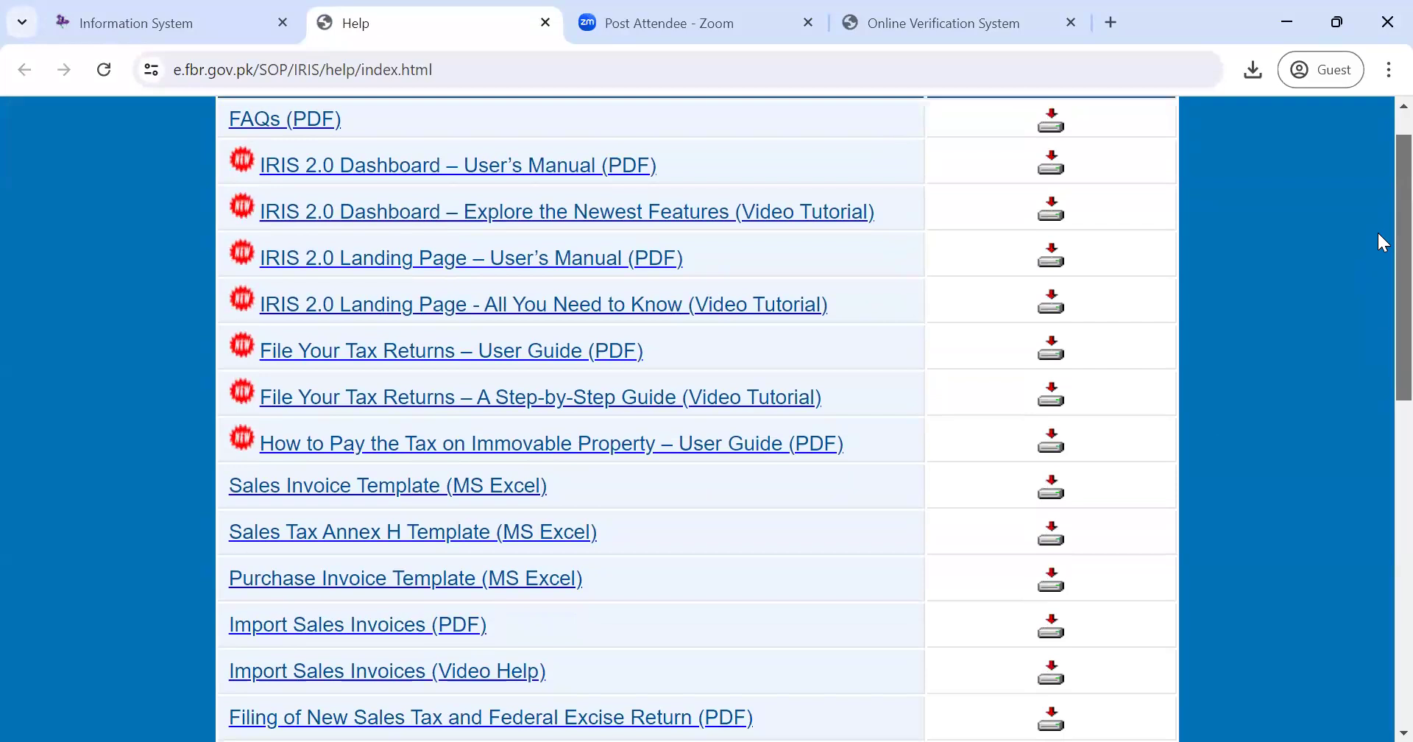
{"action": "scroll", "coordinate": [1378, 273], "scroll_direction": "down", "scroll_amount": 2}
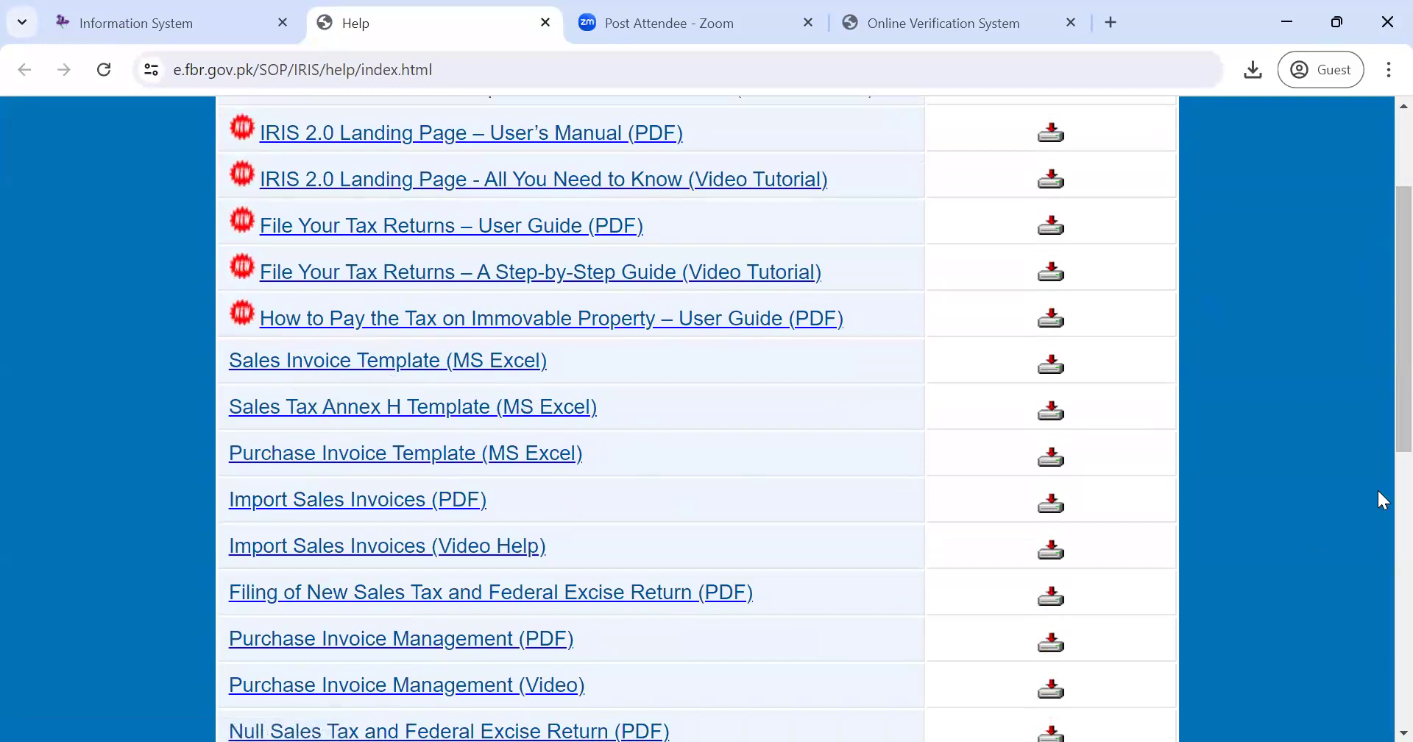
{"action": "left_click_drag", "start_coordinate": [1378, 381], "coordinate": [1379, 288]}
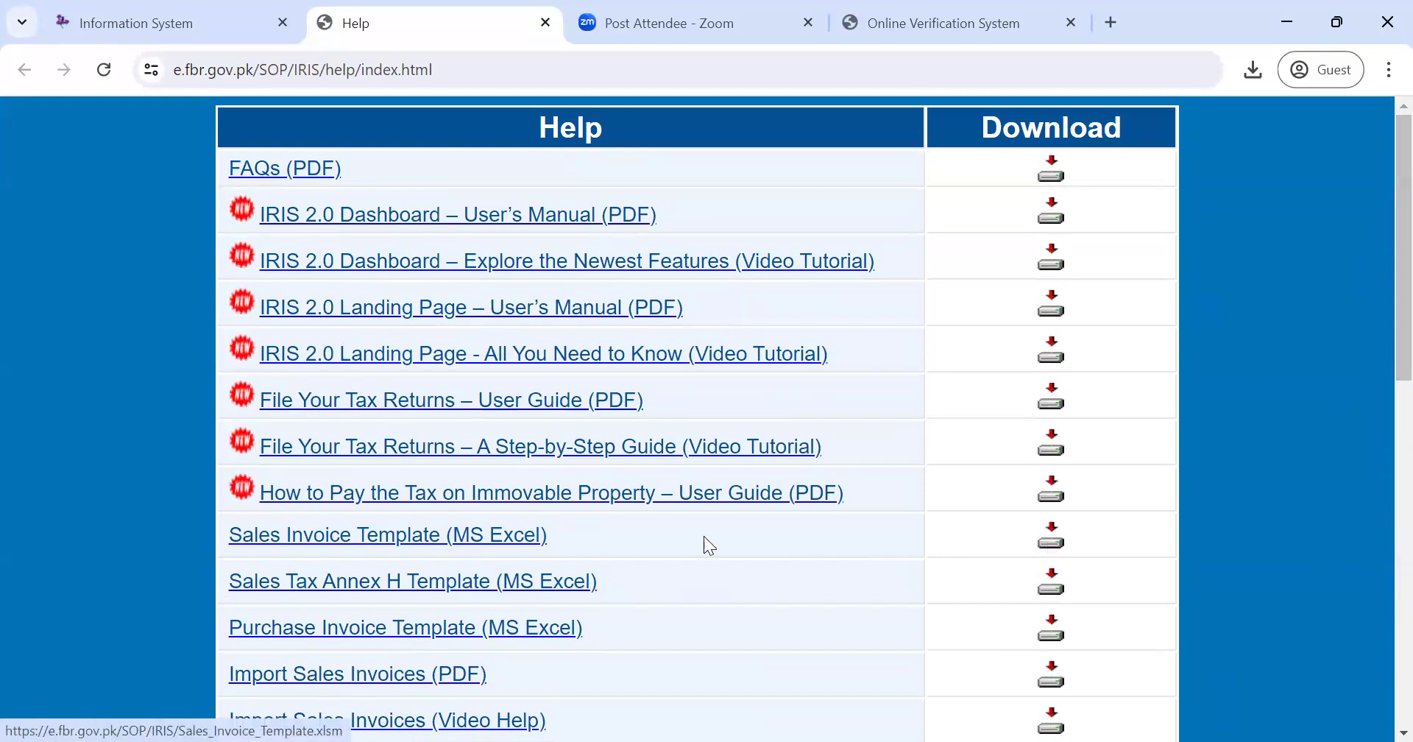
- Save Sales Invoice Template (MS Excel) as Sales_Invoice_Template (1).xlsx and check it in download history
{"action": "left_click", "coordinate": [477, 539]}
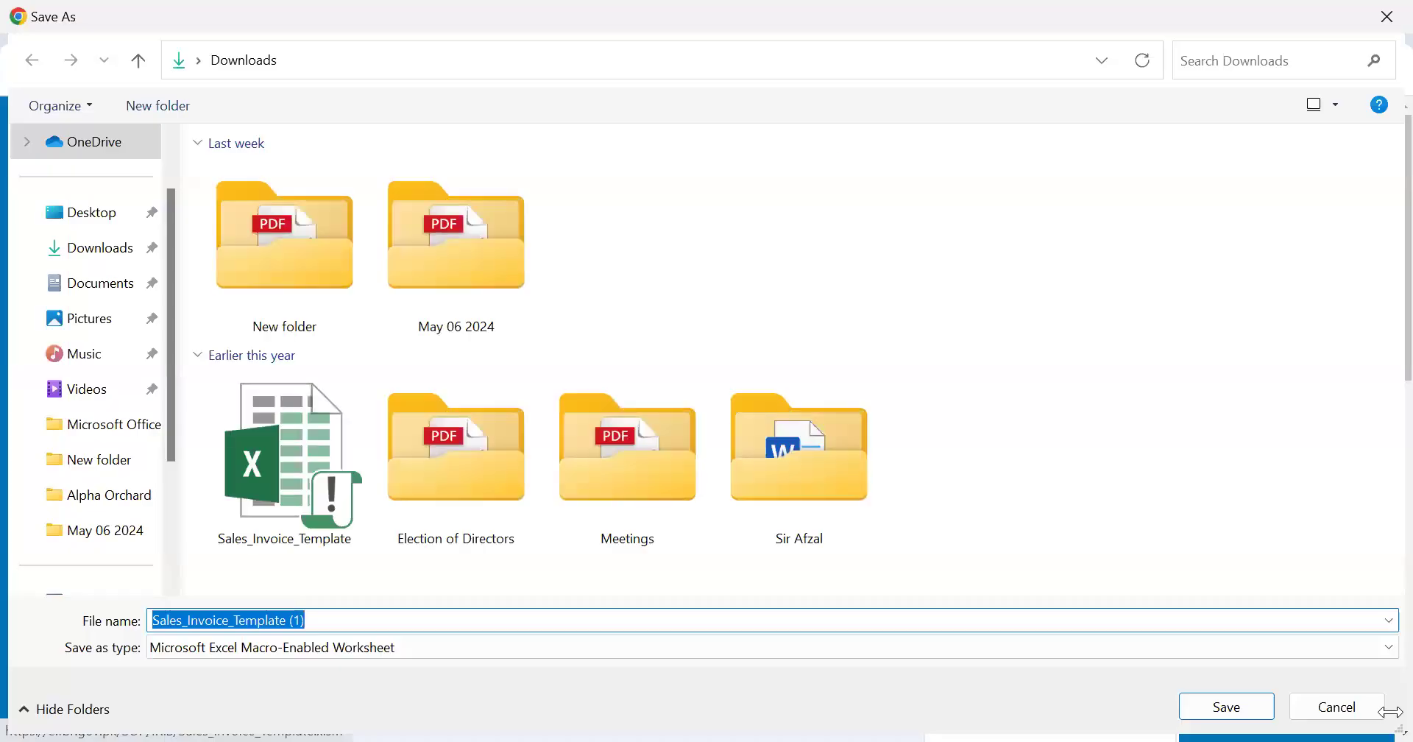
{"action": "left_click", "coordinate": [1220, 710]}
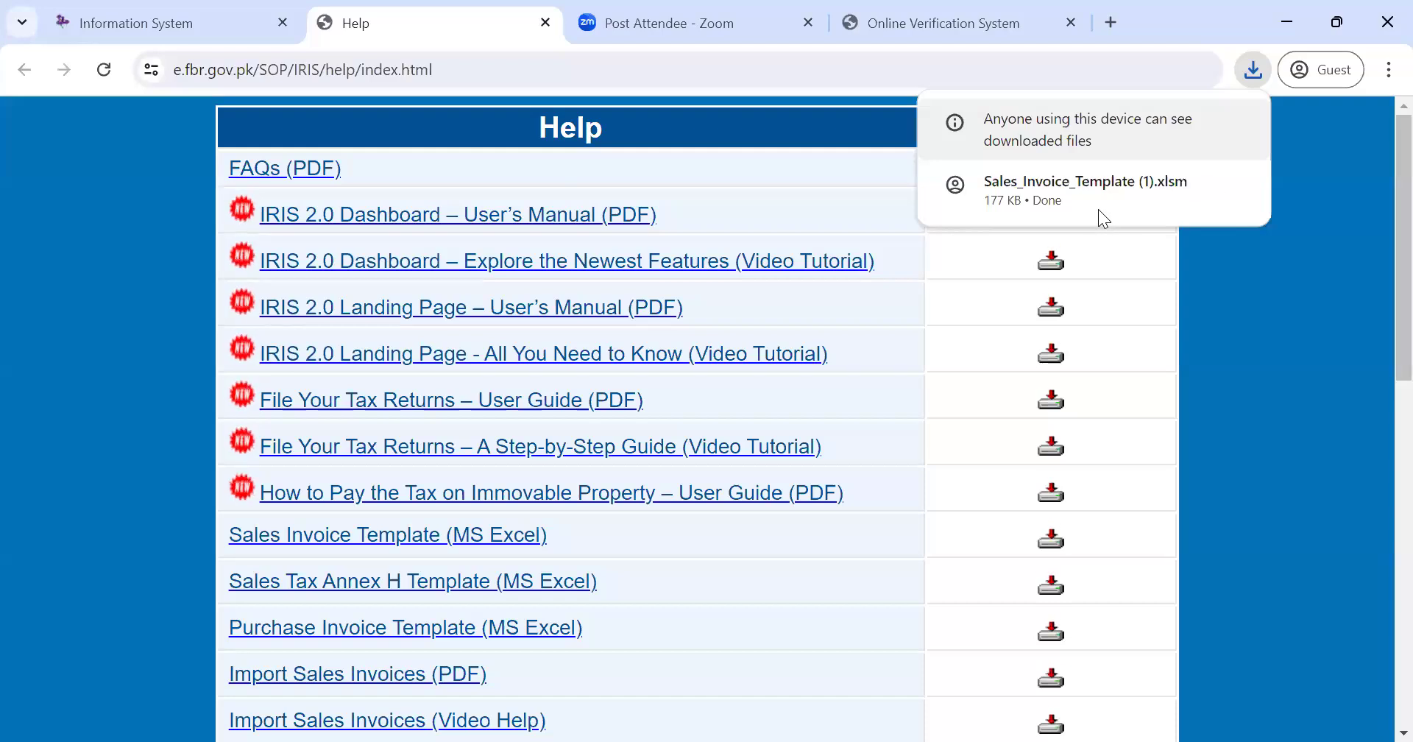
{"action": "left_click", "coordinate": [1044, 185]}
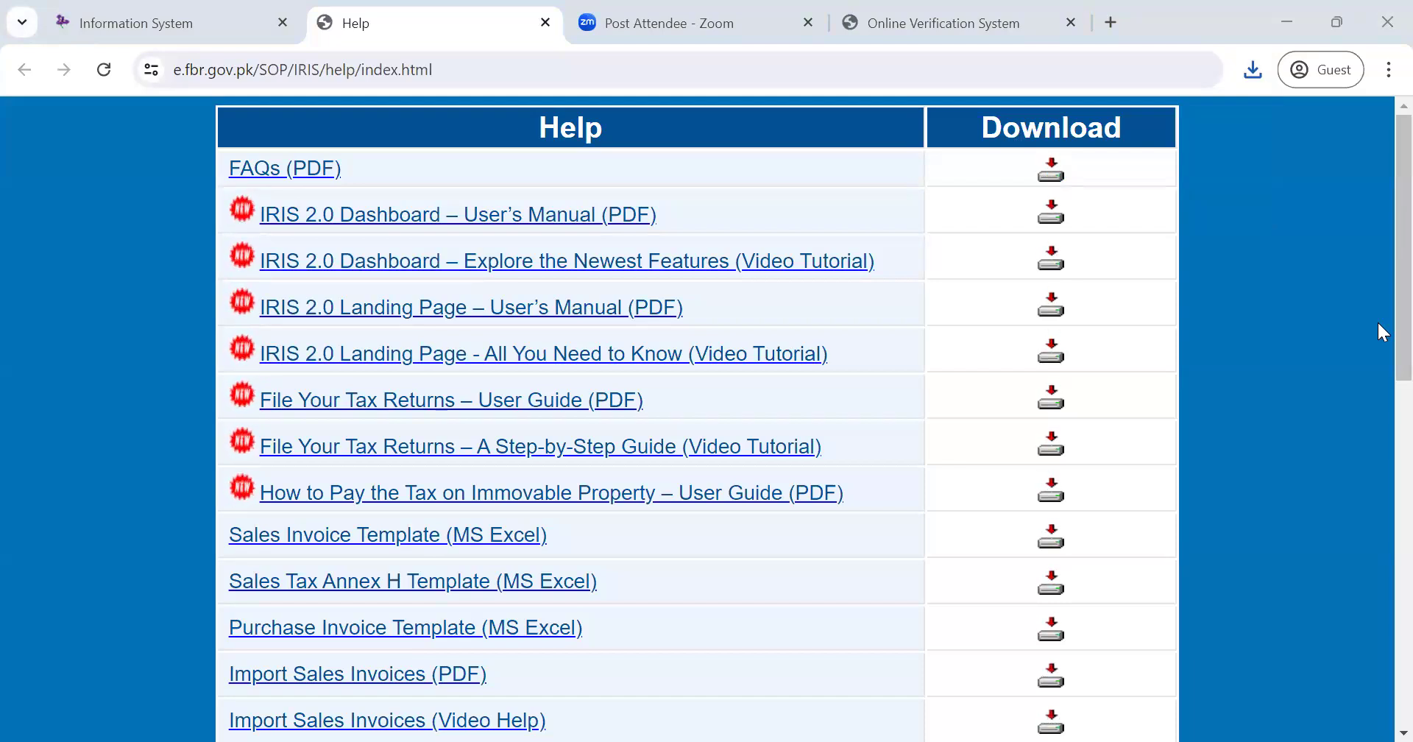
{"action": "left_click", "coordinate": [1254, 67]}
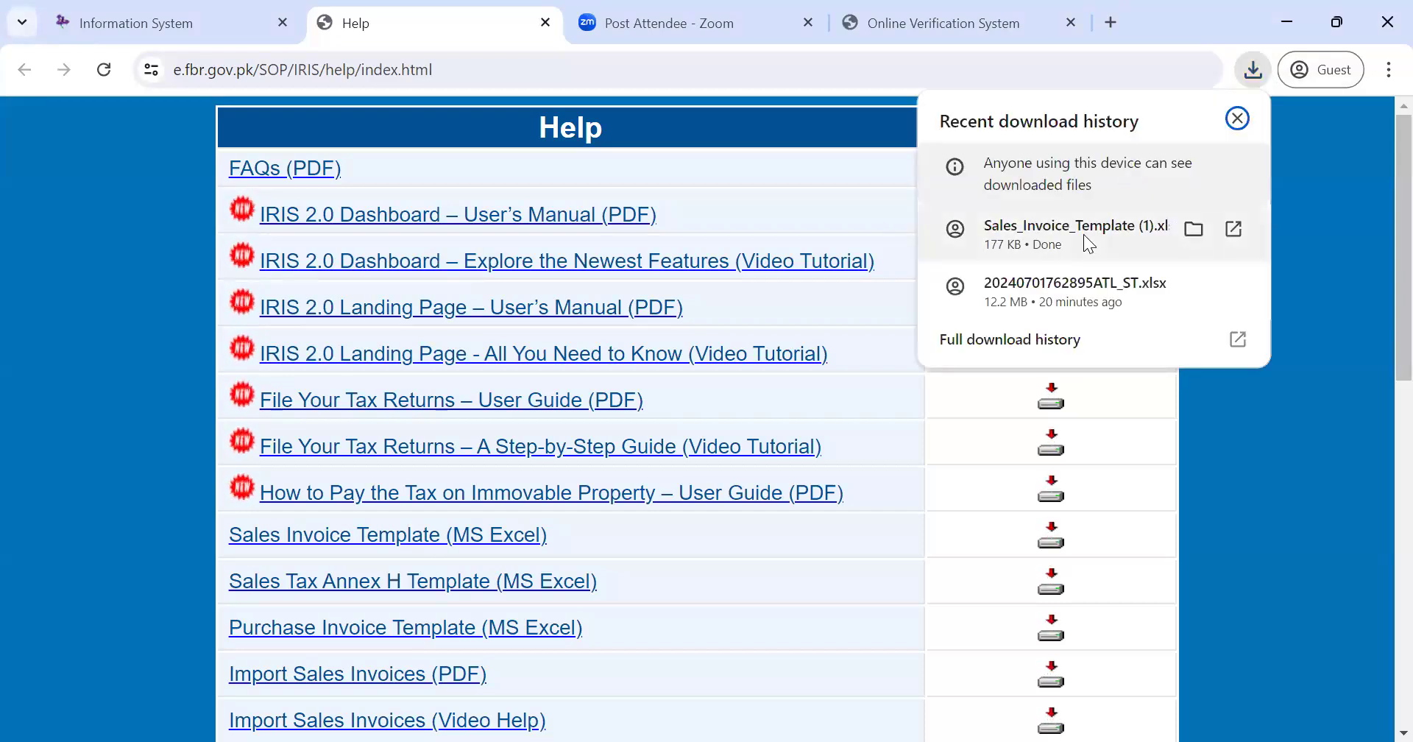
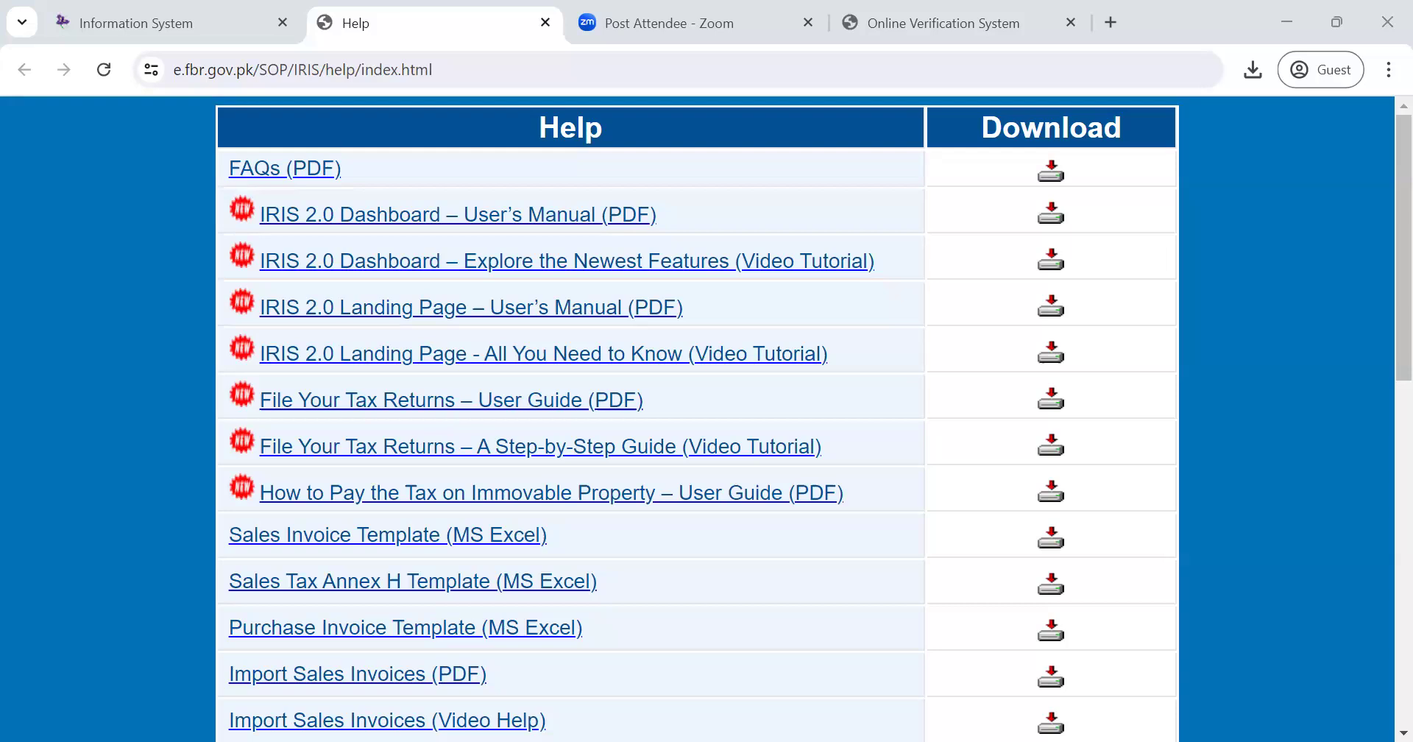
- Download the Sales Invoice Template (MS Excel) from the IRIS Help page
{"action": "left_click", "coordinate": [1160, 570]}
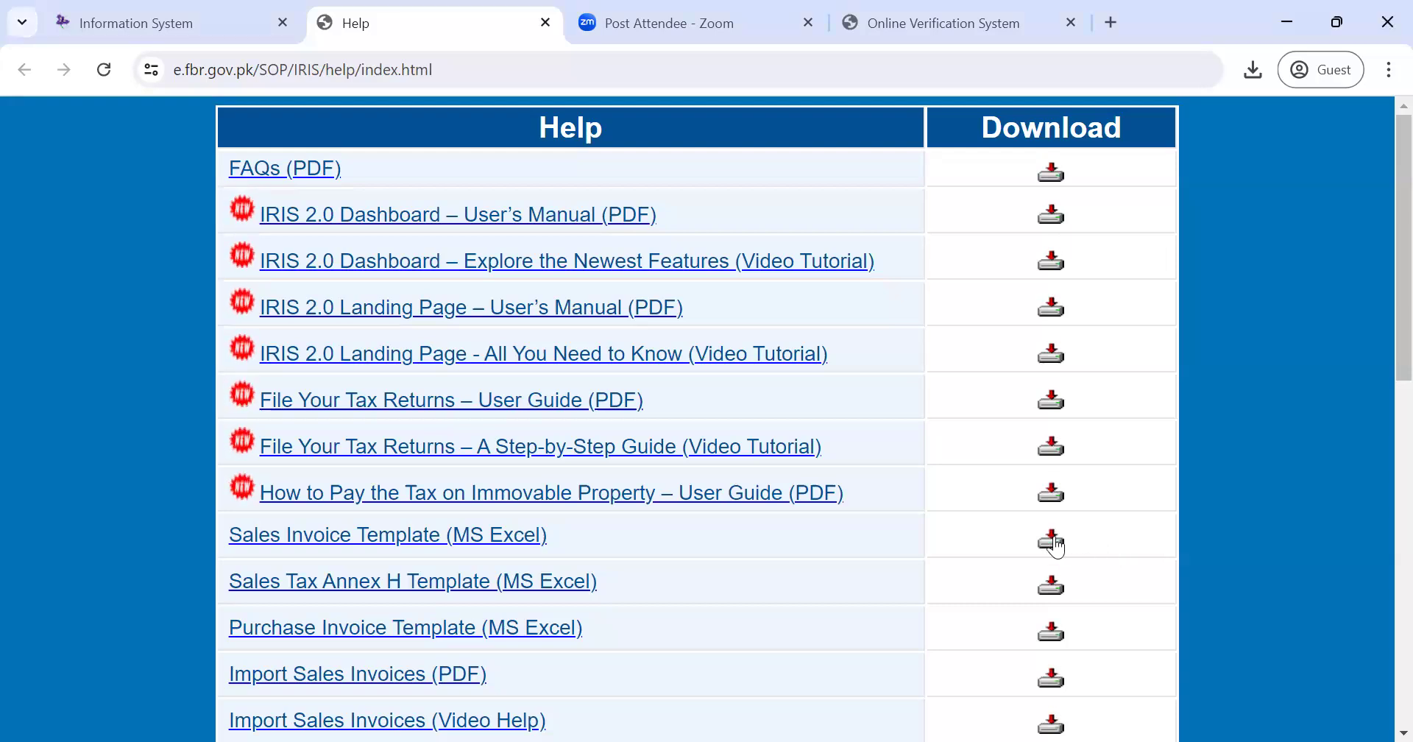
{"action": "left_click", "coordinate": [1054, 537]}
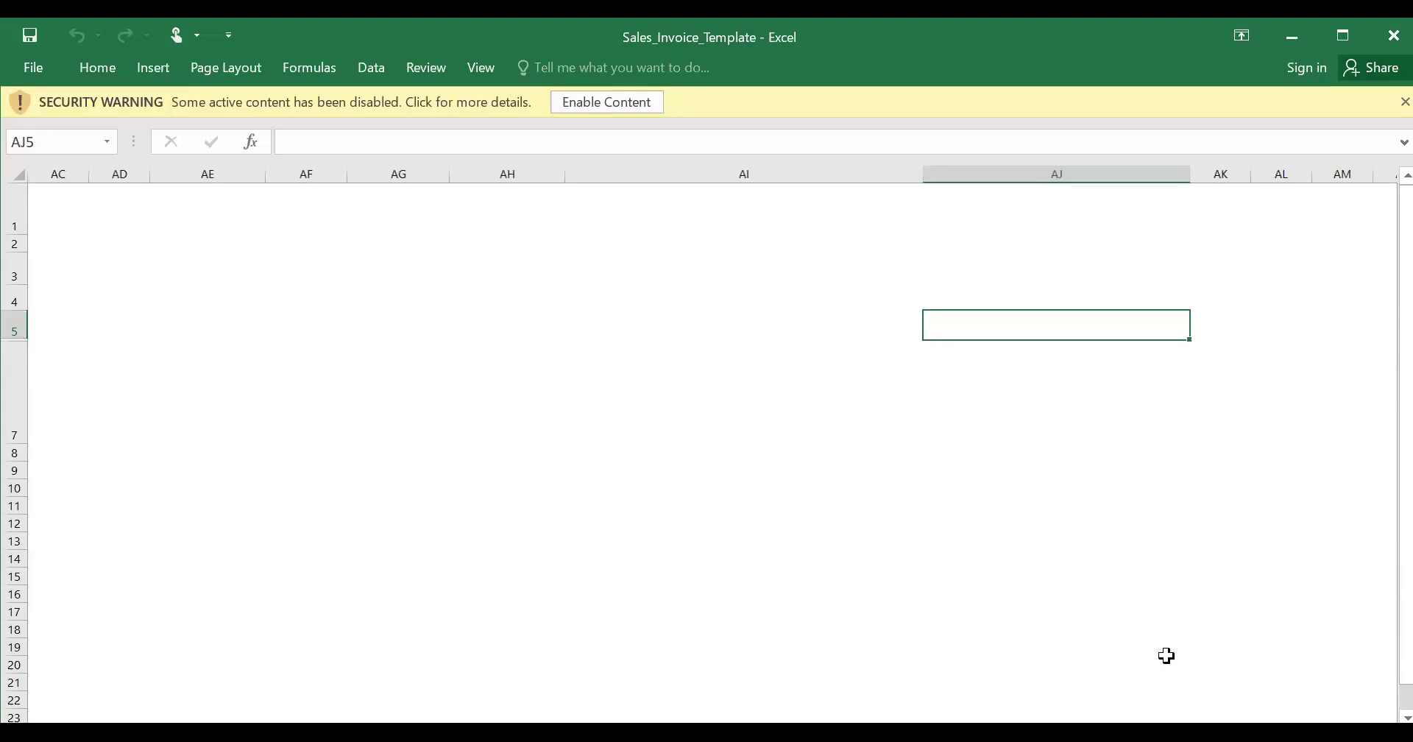
{"action": "key", "text": "Left"}
{"action": "key", "text": "Up"}
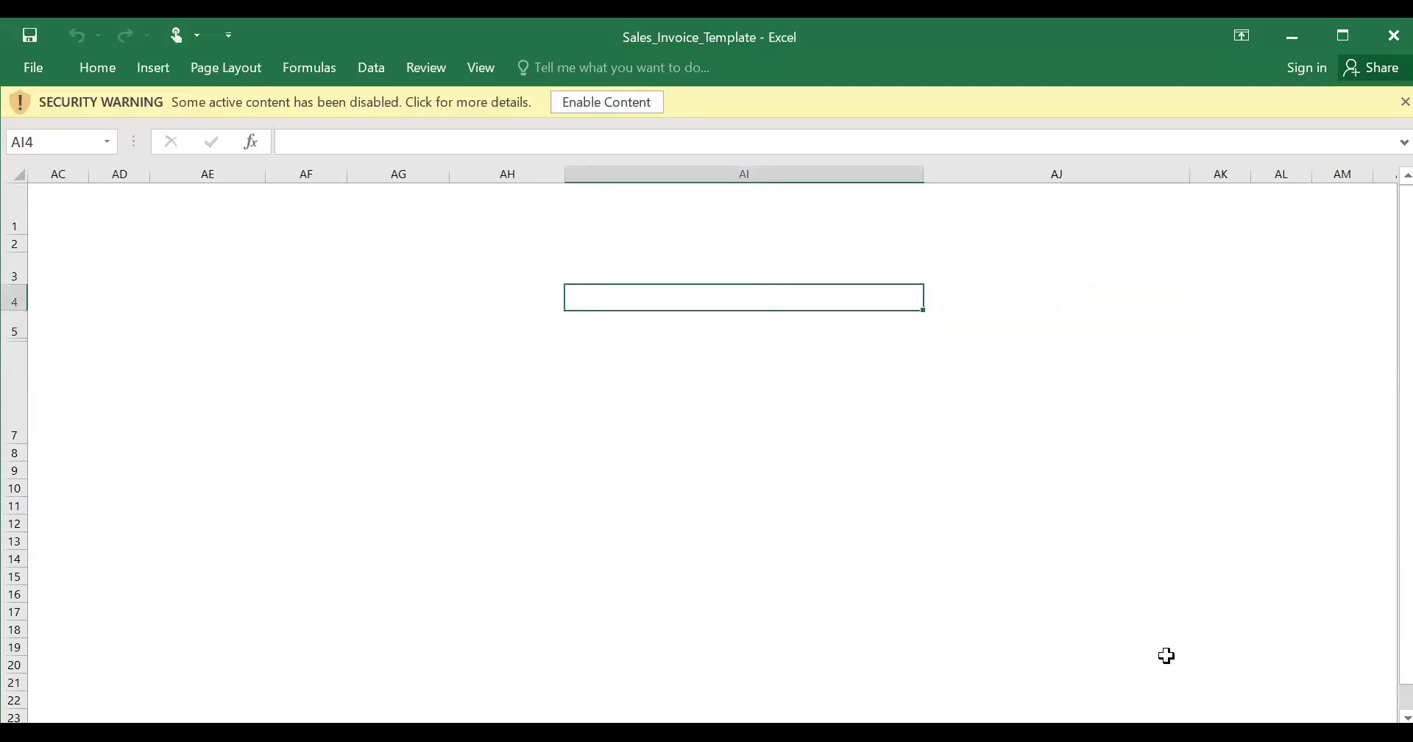
{"action": "key", "text": "Left"}
{"action": "key", "text": "Up"}
{"action": "key", "text": "Up"}
{"action": "key", "text": "Up"}
{"action": "key", "text": "shift+Left"}
{"action": "key", "text": "ctrl+shift+Right"}
{"action": "key", "text": "Left"}
{"action": "key", "text": "ctrl+Right"}
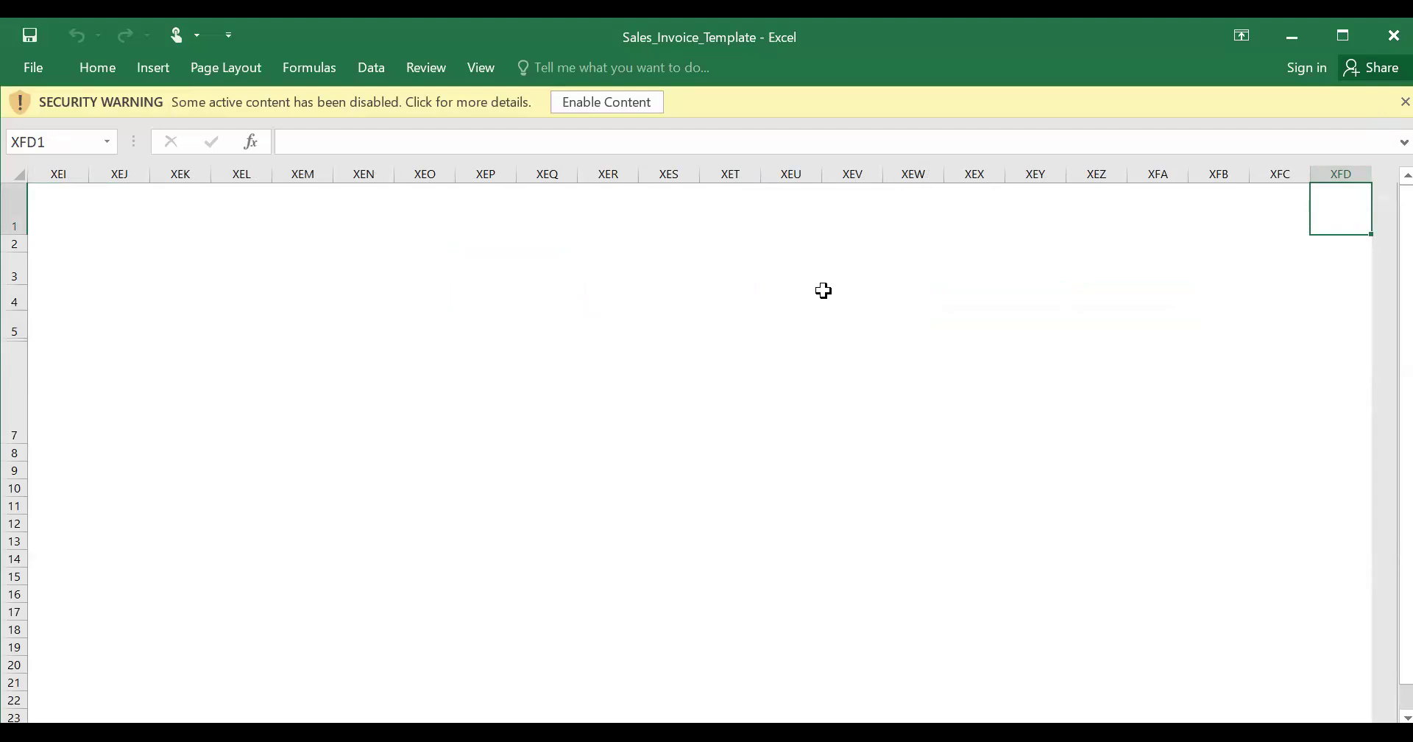
{"action": "key", "text": "ctrl+End"}
{"action": "key", "text": "Left"}
{"action": "key", "text": "Left"}
{"action": "key", "text": "Left"}
{"action": "key", "text": "Left"}
{"action": "key", "text": "Left"}
{"action": "key", "text": "Left"}
{"action": "key", "text": "Left"}
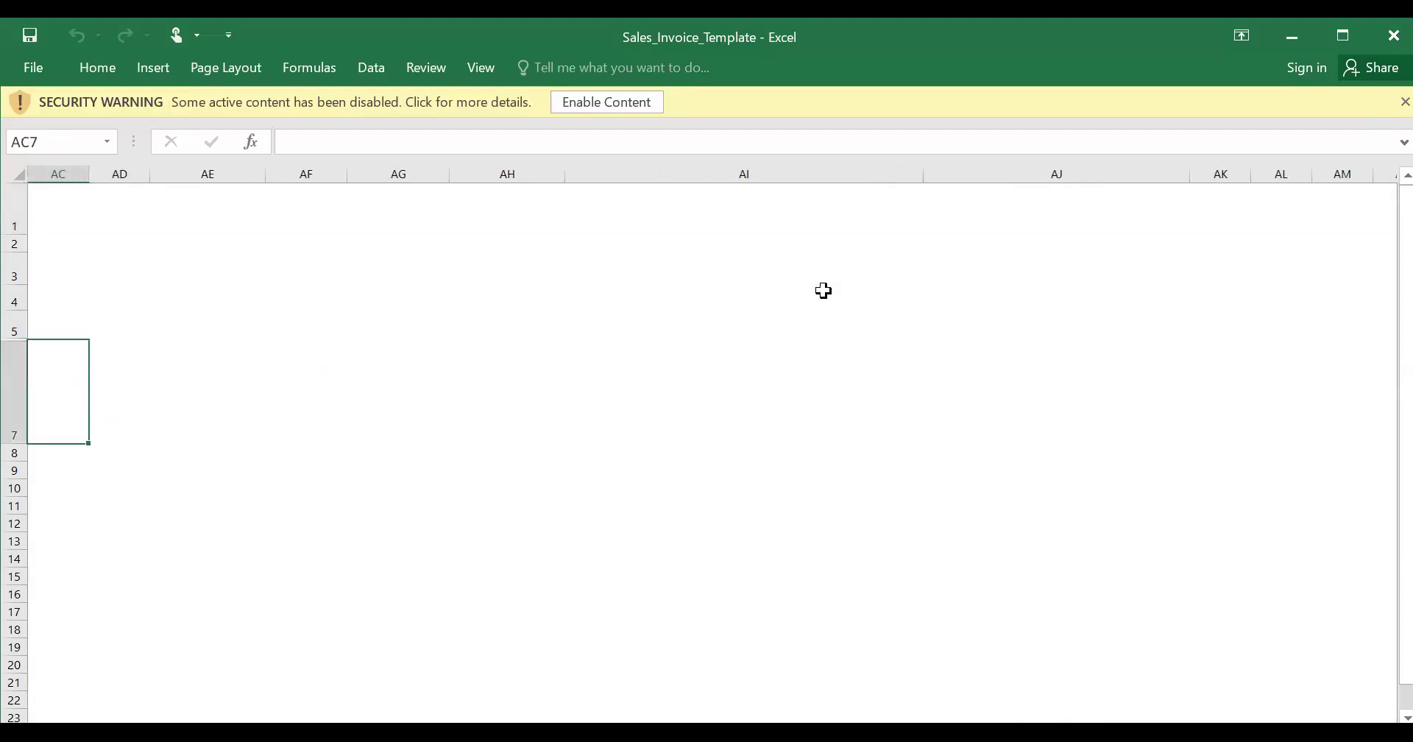
{"action": "key", "text": "Left"}
{"action": "key", "text": "Left"}
{"action": "key", "text": "Left"}
{"action": "key", "text": "Left"}
{"action": "key", "text": "Left"}
{"action": "key", "text": "Left"}
{"action": "key", "text": "Left"}
{"action": "key", "text": "Left"}
{"action": "key", "text": "Left"}
{"action": "key", "text": "Left"}
{"action": "key", "text": "Left"}
{"action": "key", "text": "Left"}
{"action": "key", "text": "Left"}
{"action": "key", "text": "Left"}
{"action": "key", "text": "Left"}
{"action": "key", "text": "Left"}
{"action": "key", "text": "Left"}
{"action": "key", "text": "Left"}
{"action": "key", "text": "Left"}
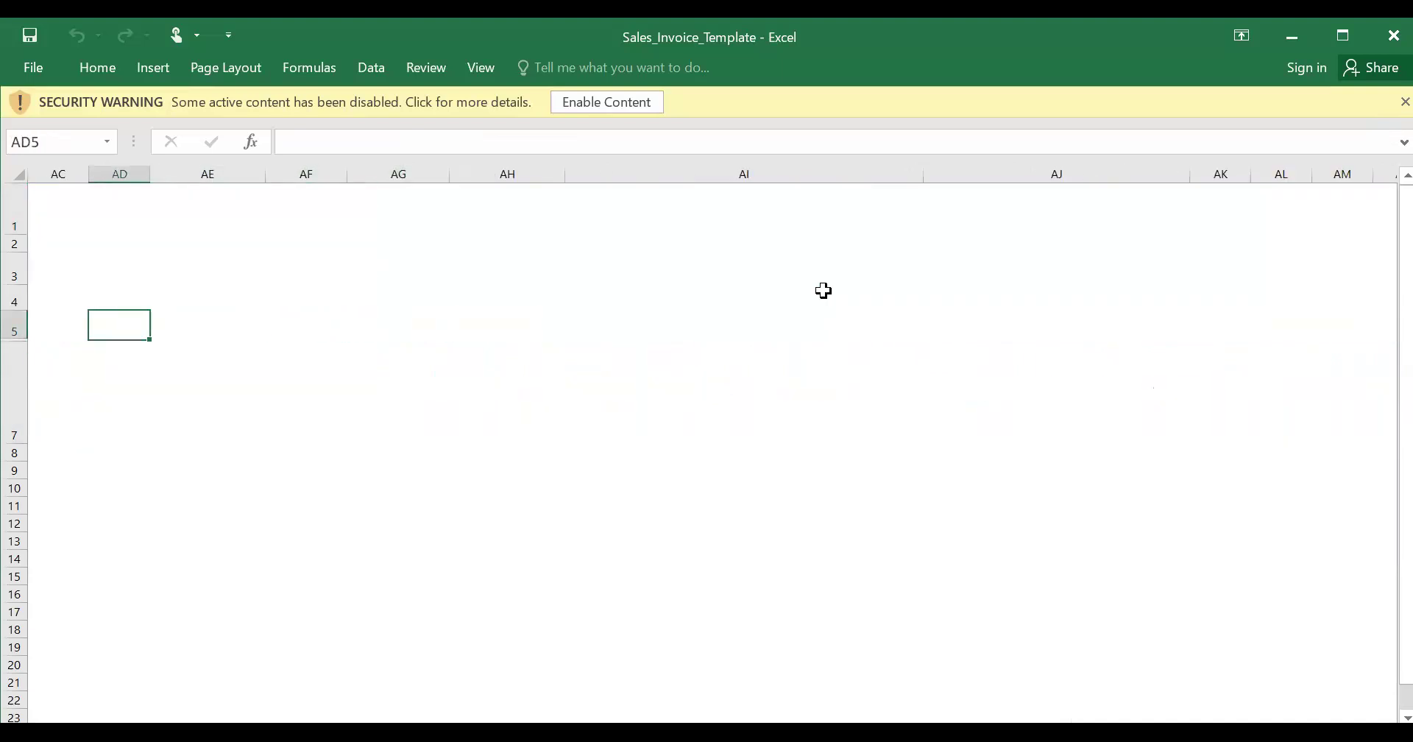
{"action": "key", "text": "Up"}
{"action": "key", "text": "Up"}
{"action": "key", "text": "Up"}
{"action": "key", "text": "Up"}
{"action": "key", "text": "ctrl+Down"}
{"action": "key", "text": "ctrl+Up"}
{"action": "key", "text": "ctrl+Right"}
{"action": "key", "text": "Left"}
{"action": "key", "text": "Left"}
{"action": "key", "text": "Left"}
{"action": "key", "text": "Down"}
{"action": "key", "text": "Down"}
{"action": "key", "text": "Down"}
{"action": "key", "text": "Down"}
{"action": "key", "text": "Down"}
{"action": "key", "text": "Down"}
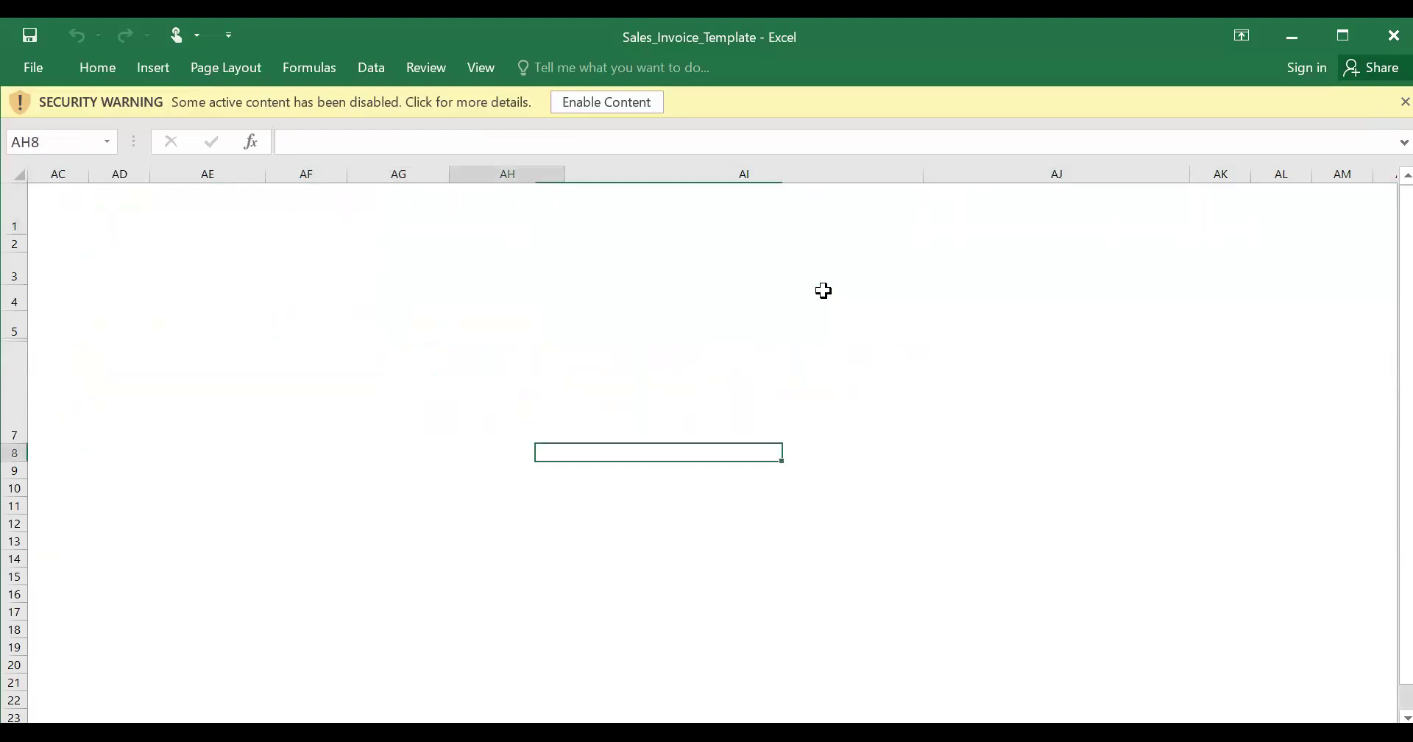
{"action": "key", "text": "Left"}
{"action": "key", "text": "Left"}
{"action": "key", "text": "Left"}
{"action": "key", "text": "Left"}
{"action": "key", "text": "Left"}
{"action": "key", "text": "Left"}
{"action": "key", "text": "Left"}
{"action": "key", "text": "Left"}
{"action": "key", "text": "Left"}
{"action": "key", "text": "Left"}
{"action": "key", "text": "Left"}
{"action": "key", "text": "Left"}
{"action": "key", "text": "Left"}
{"action": "key", "text": "Left"}
{"action": "key", "text": "Left"}
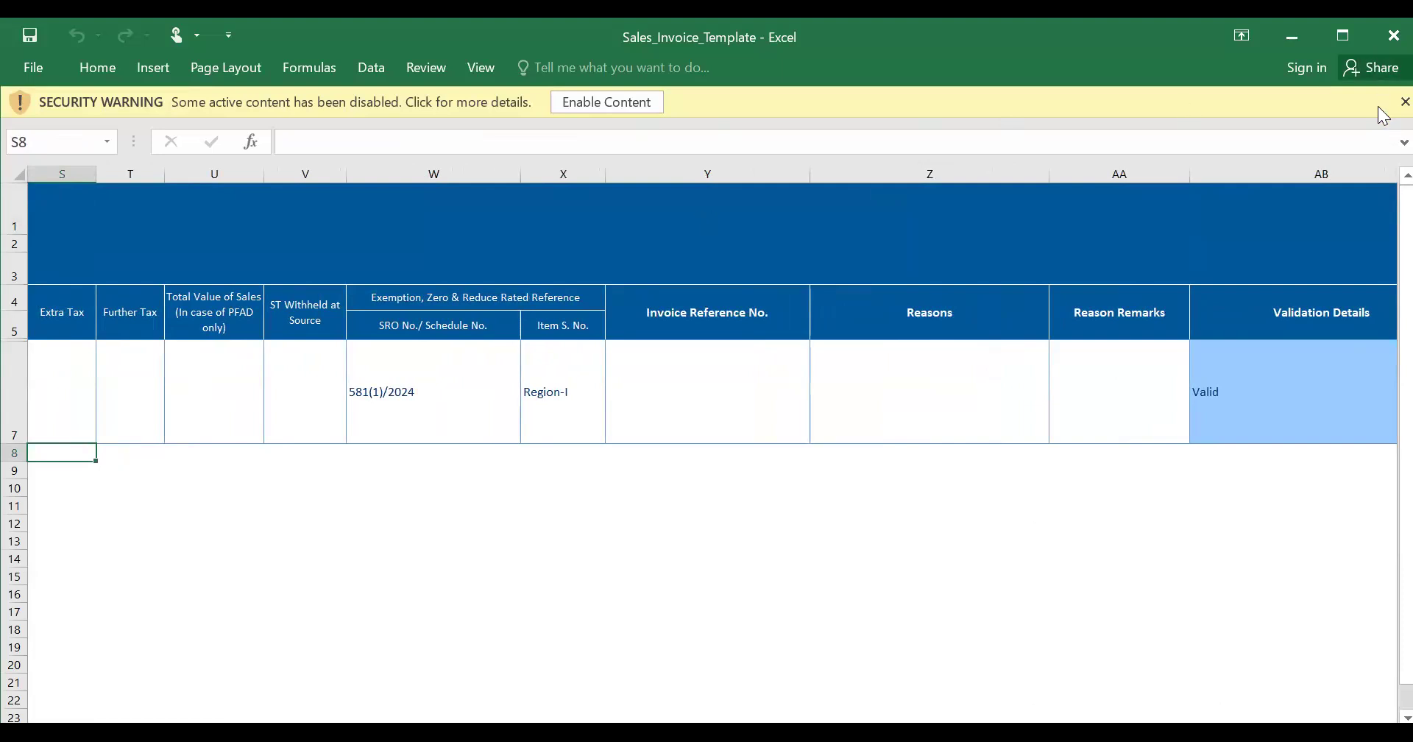
- Dismiss the disabled-content security warning and step left along the invoice row from the SRO cell
{"action": "left_click", "coordinate": [1405, 102]}
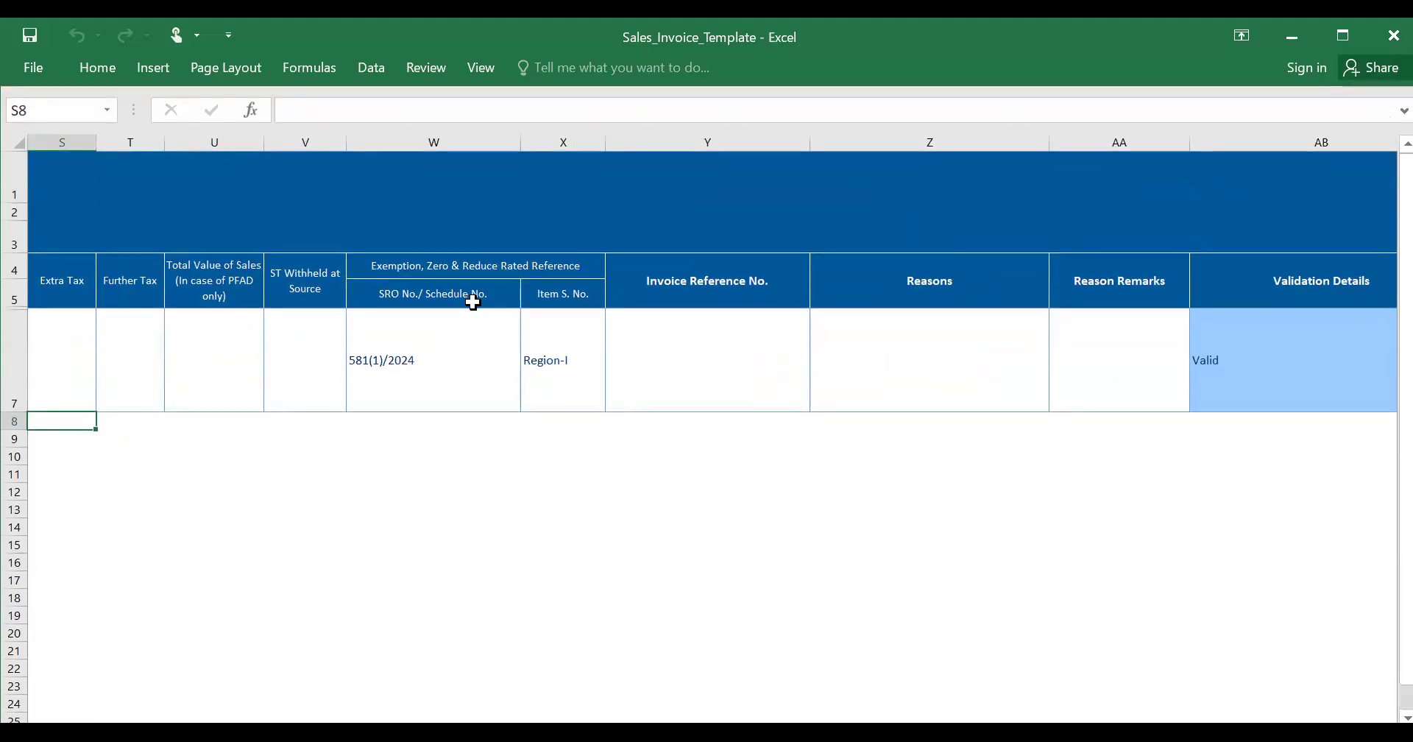
{"action": "left_click", "coordinate": [403, 350]}
{"action": "key", "text": "Left"}
{"action": "key", "text": "Left"}
{"action": "key", "text": "Left"}
{"action": "key", "text": "Left"}
{"action": "key", "text": "Left"}
{"action": "key", "text": "Left"}
{"action": "key", "text": "Left"}
{"action": "key", "text": "Left"}
{"action": "key", "text": "Left"}
{"action": "key", "text": "Left"}
{"action": "key", "text": "Left"}
{"action": "key", "text": "Left"}
{"action": "key", "text": "Left"}
{"action": "key", "text": "Left"}
{"action": "key", "text": "Left"}
{"action": "key", "text": "Left"}
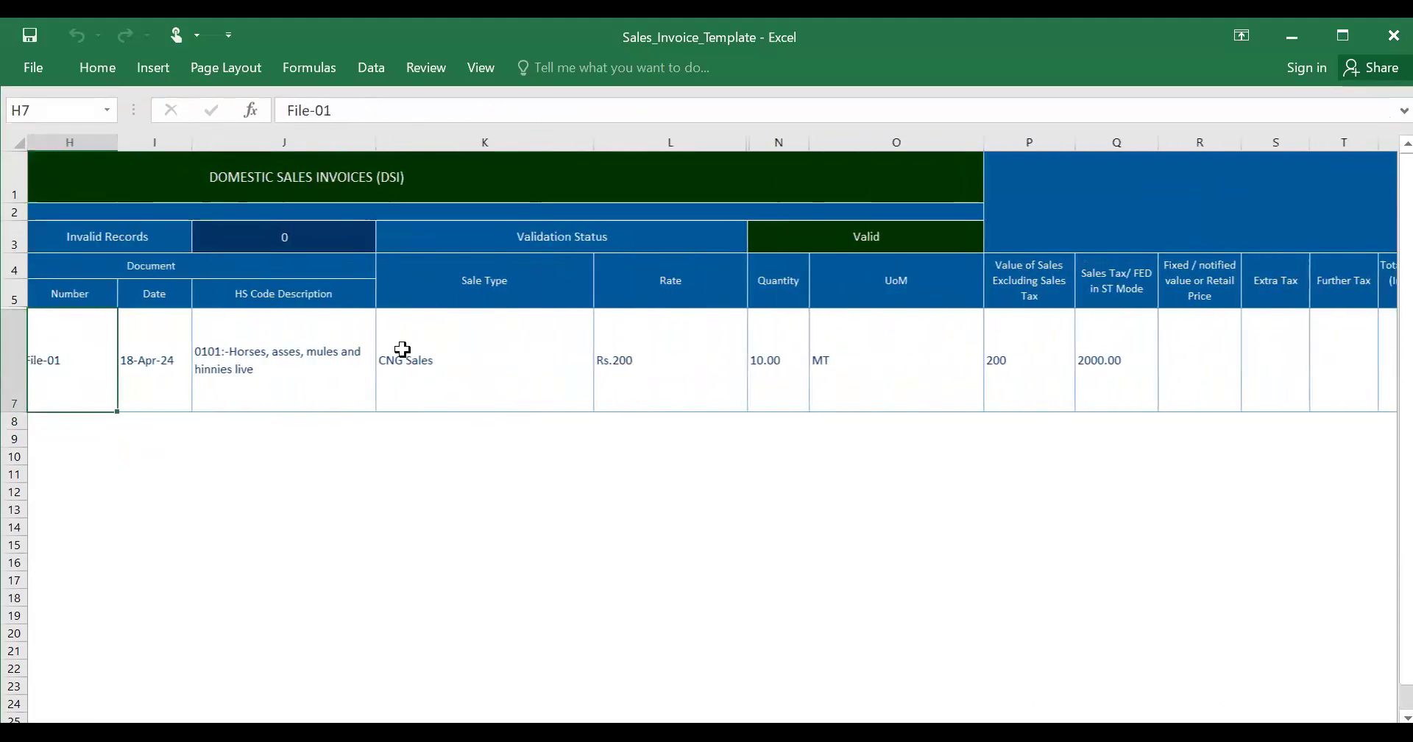
{"action": "key", "text": "Left"}
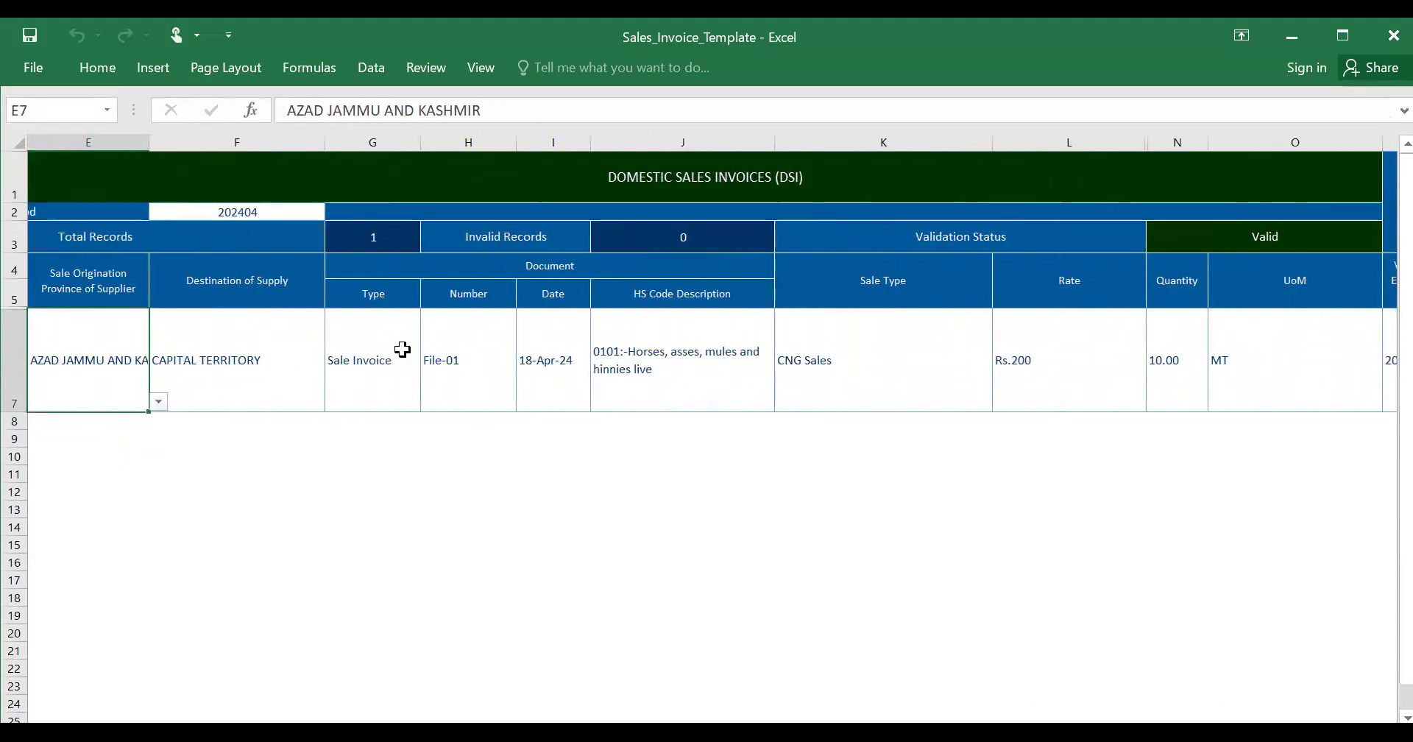
{"action": "key", "text": "Left"}
{"action": "key", "text": "Left"}
{"action": "key", "text": "Left"}
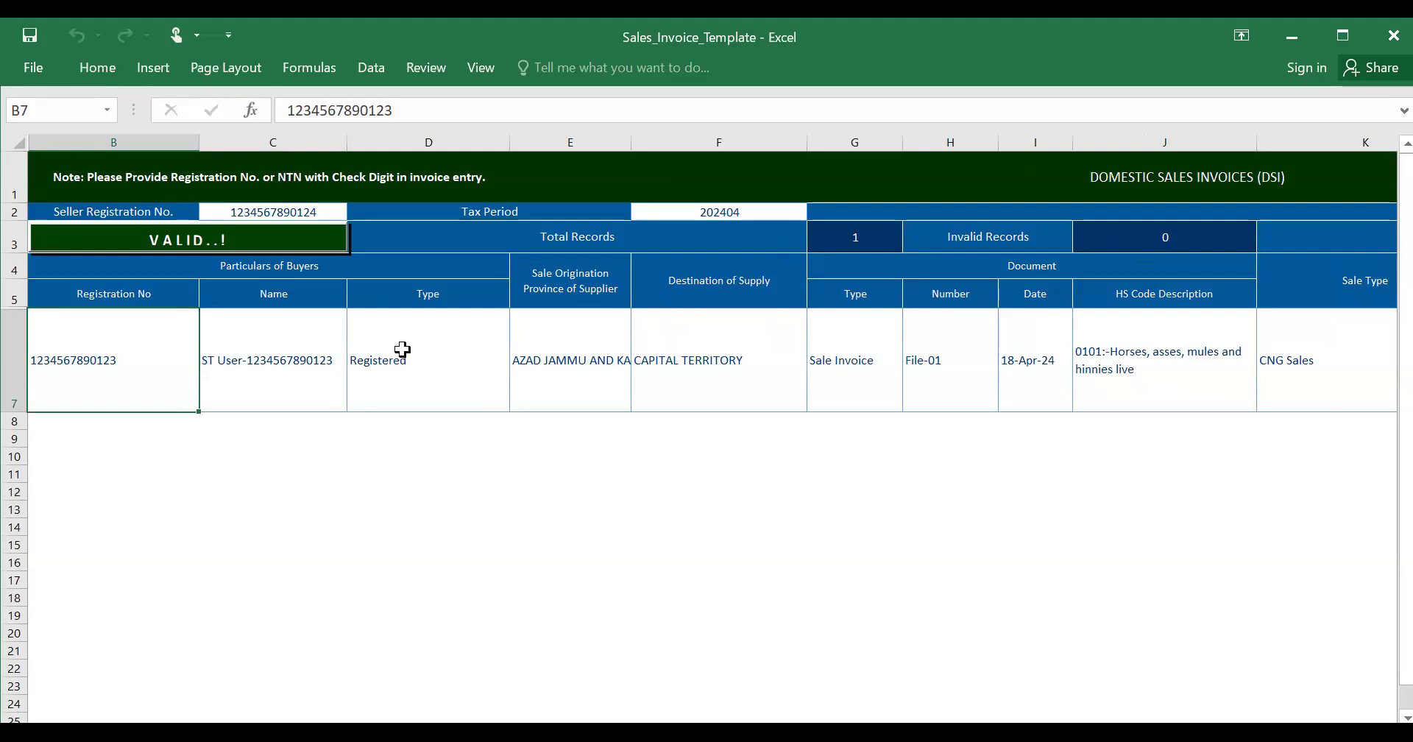
{"action": "key", "text": "Left"}
{"action": "key", "text": "Left"}
{"action": "key", "text": "Left"}
{"action": "key", "text": "Left"}
{"action": "key", "text": "Left"}
{"action": "key", "text": "Left"}
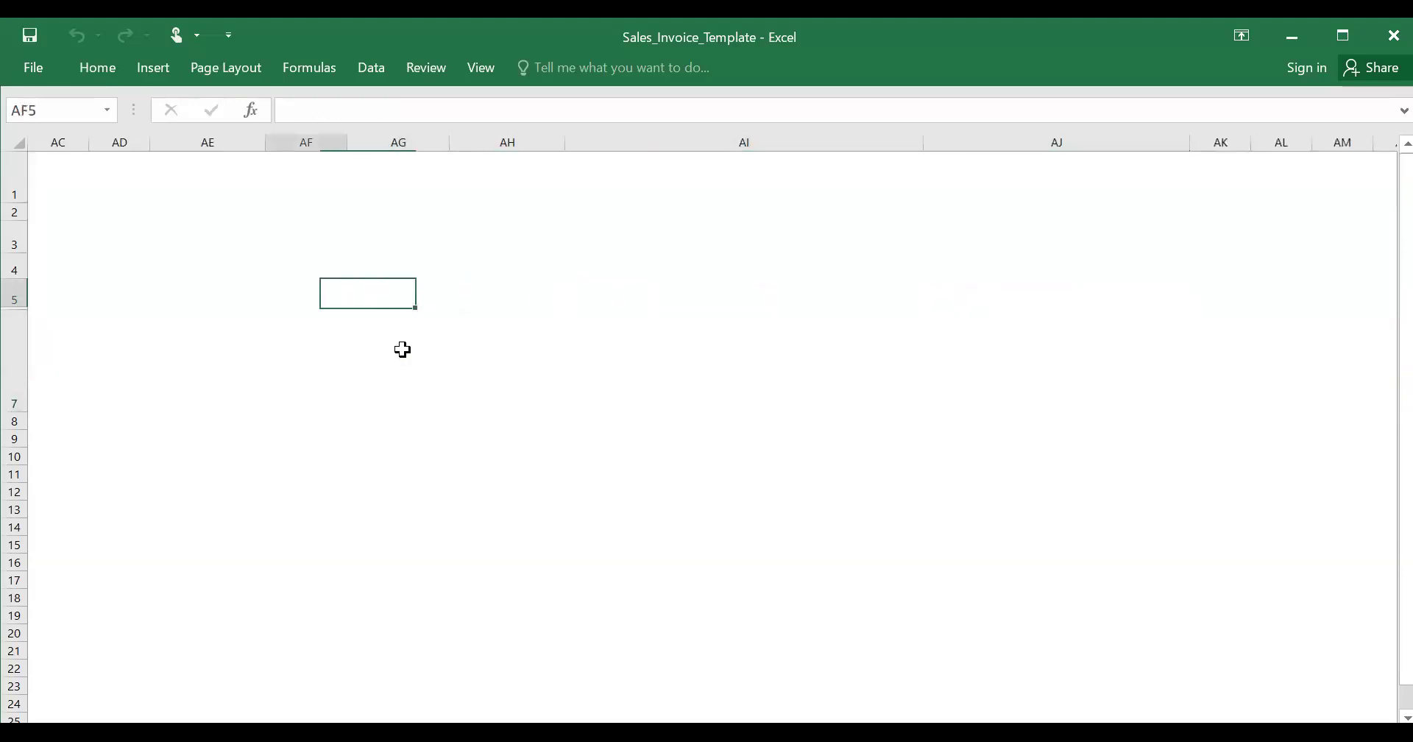
{"action": "key", "text": "Left"}
{"action": "key", "text": "Left"}
{"action": "key", "text": "Left"}
{"action": "key", "text": "Left"}
{"action": "key", "text": "Left"}
{"action": "key", "text": "Left"}
{"action": "key", "text": "Left"}
{"action": "key", "text": "Left"}
{"action": "key", "text": "Left"}
{"action": "key", "text": "Left"}
{"action": "key", "text": "Left"}
{"action": "key", "text": "Left"}
{"action": "key", "text": "Left"}
{"action": "key", "text": "Left"}
{"action": "key", "text": "Left"}
{"action": "key", "text": "Left"}
{"action": "key", "text": "Left"}
{"action": "key", "text": "Left"}
{"action": "key", "text": "Left"}
{"action": "key", "text": "Left"}
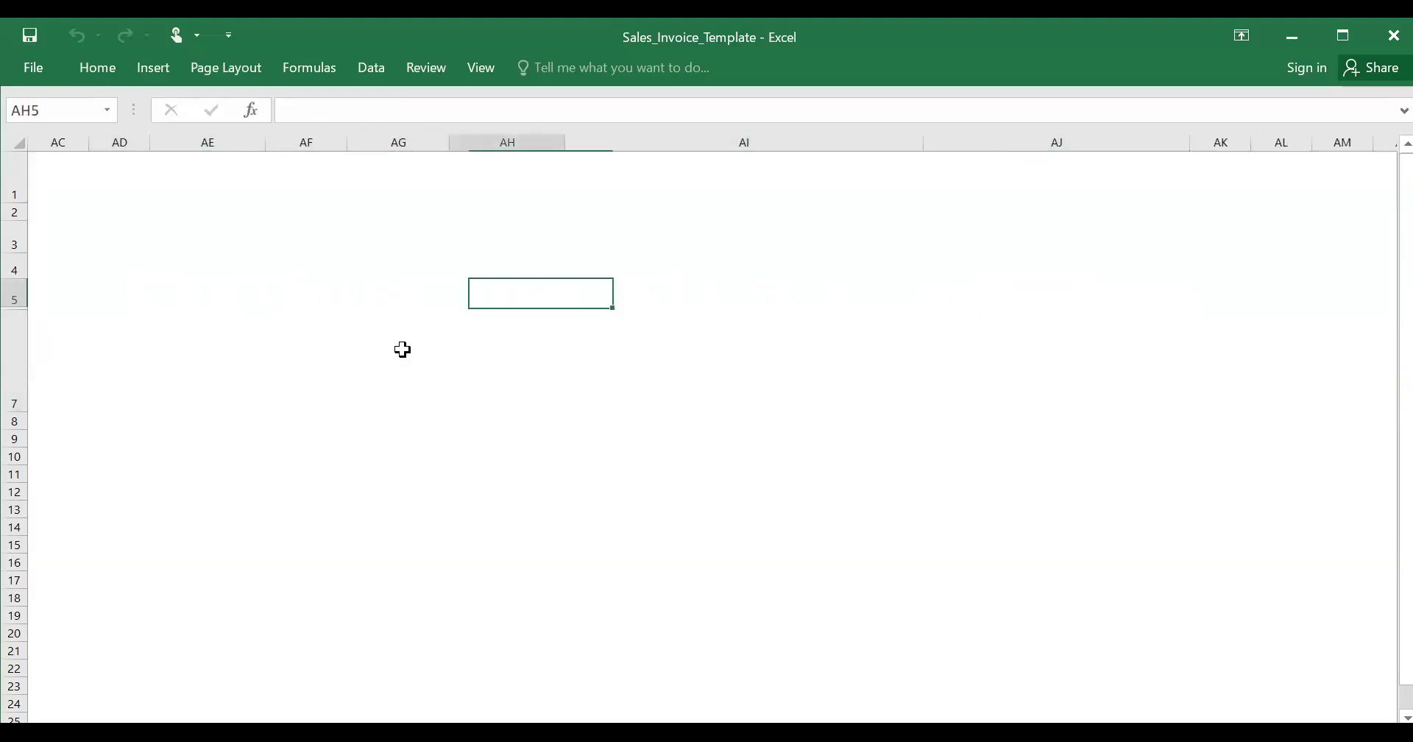
{"action": "key", "text": "Left"}
{"action": "key", "text": "Left"}
{"action": "key", "text": "Left"}
{"action": "key", "text": "Left"}
{"action": "key", "text": "Left"}
{"action": "key", "text": "Left"}
{"action": "key", "text": "Left"}
{"action": "key", "text": "Left"}
{"action": "key", "text": "Left"}
{"action": "key", "text": "Left"}
{"action": "key", "text": "Left"}
{"action": "key", "text": "Left"}
{"action": "key", "text": "Left"}
{"action": "key", "text": "Left"}
{"action": "key", "text": "Left"}
{"action": "key", "text": "Left"}
{"action": "key", "text": "Left"}
{"action": "key", "text": "Left"}
{"action": "key", "text": "Left"}
{"action": "key", "text": "Left"}
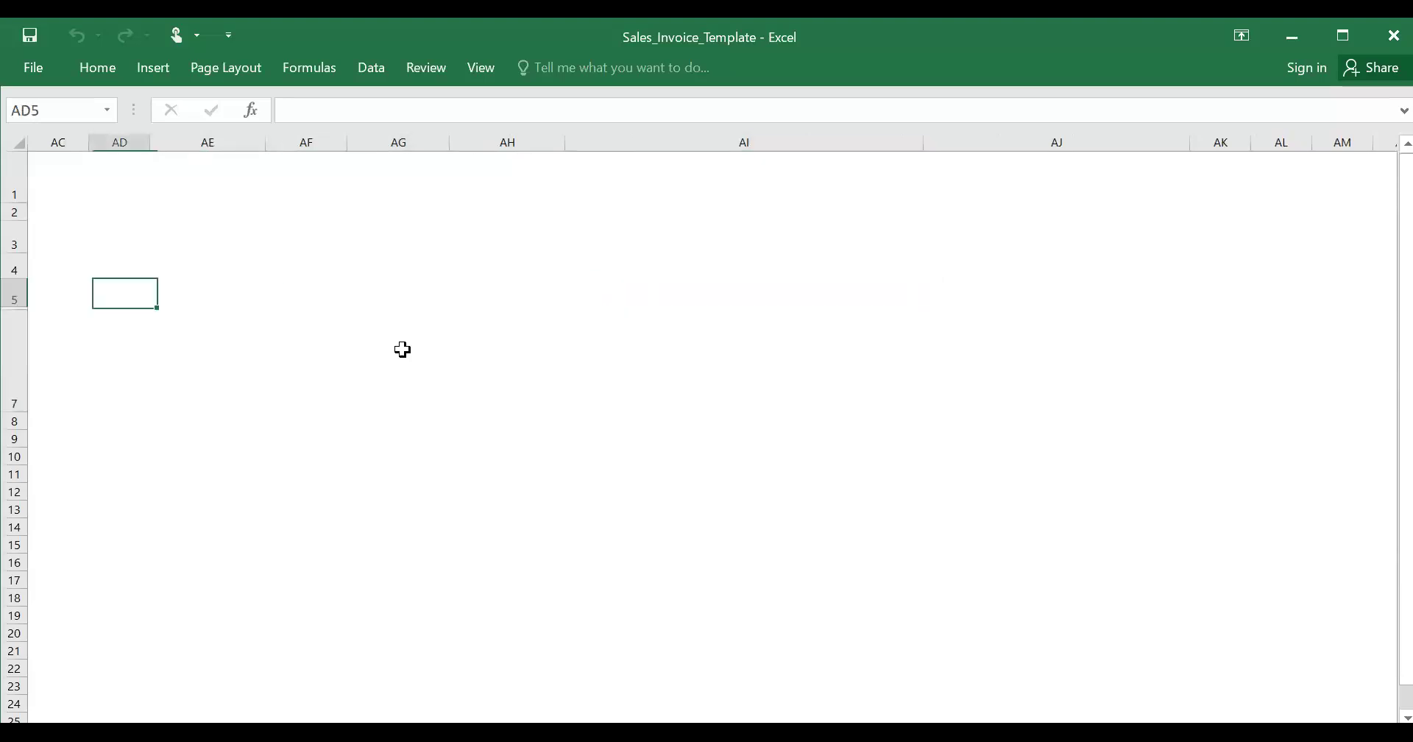
- Select a block from row 1, then move down and left along row 8 toward column B
{"action": "key", "text": "Up"}
{"action": "key", "text": "Up"}
{"action": "key", "text": "Up"}
{"action": "key", "text": "Up"}
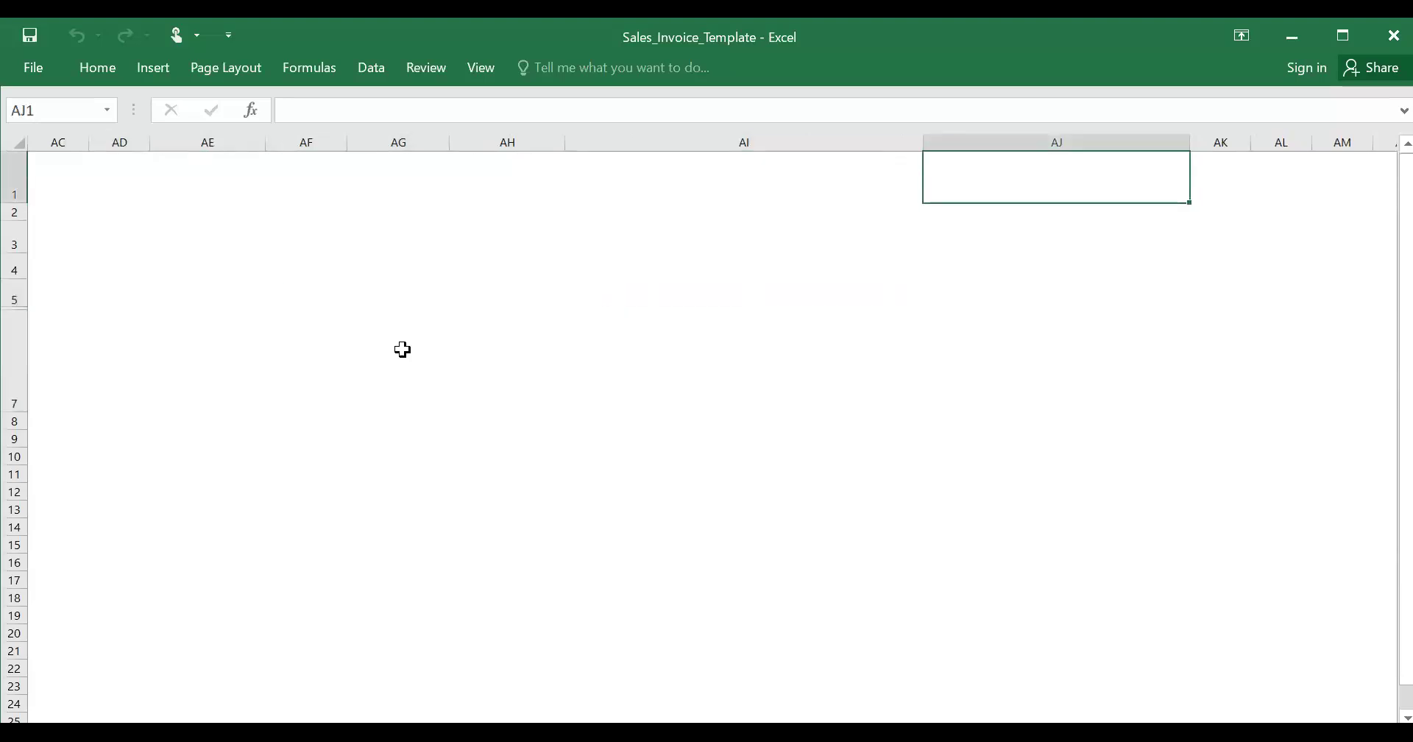
{"action": "key", "text": "Home"}
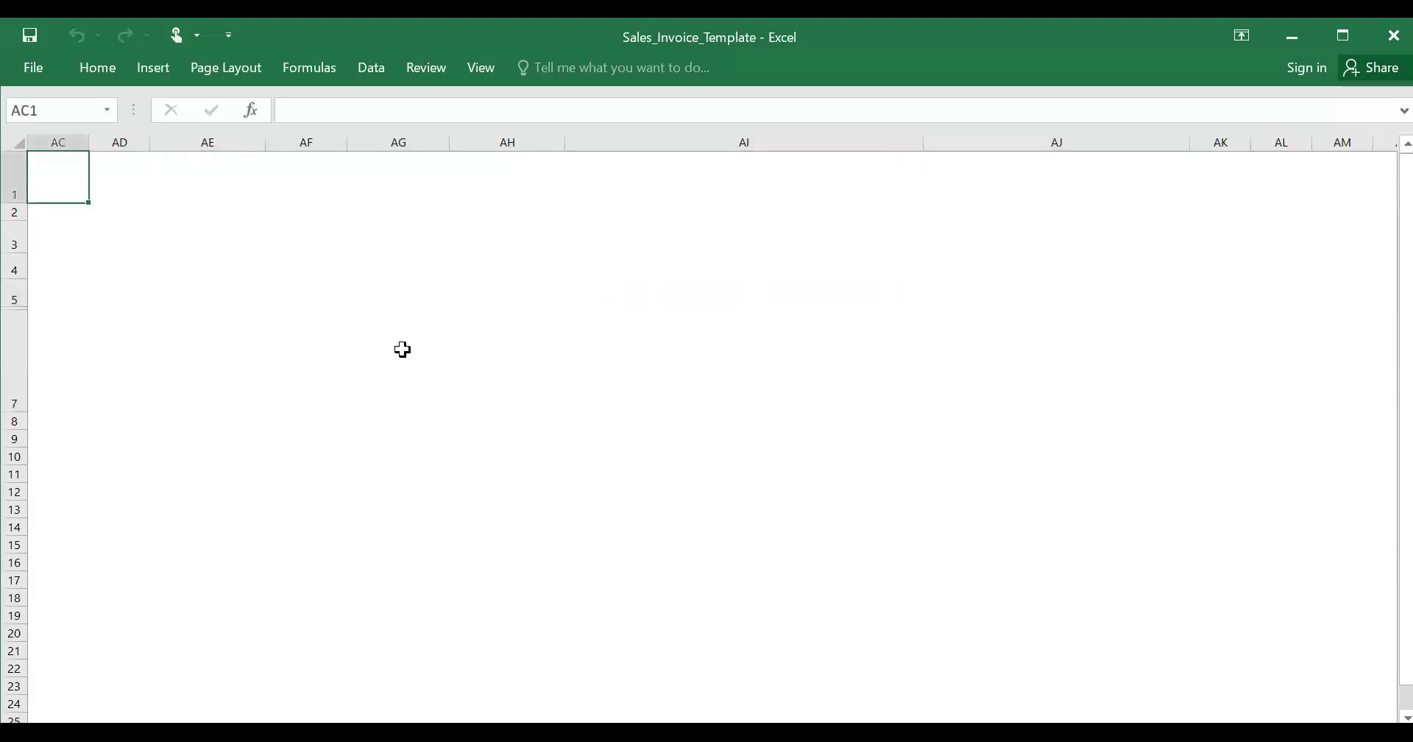
{"action": "key", "text": "shift+Left"}
{"action": "key", "text": "Down"}
{"action": "key", "text": "Down"}
{"action": "key", "text": "Down"}
{"action": "key", "text": "Down"}
{"action": "key", "text": "Down"}
{"action": "key", "text": "Down"}
{"action": "key", "text": "Left"}
{"action": "key", "text": "Left"}
{"action": "key", "text": "Left"}
{"action": "key", "text": "Left"}
{"action": "key", "text": "Left"}
{"action": "key", "text": "Left"}
{"action": "key", "text": "Left"}
{"action": "key", "text": "Left"}
{"action": "key", "text": "Left"}
{"action": "key", "text": "Left"}
{"action": "key", "text": "Left"}
{"action": "key", "text": "Left"}
{"action": "key", "text": "Left"}
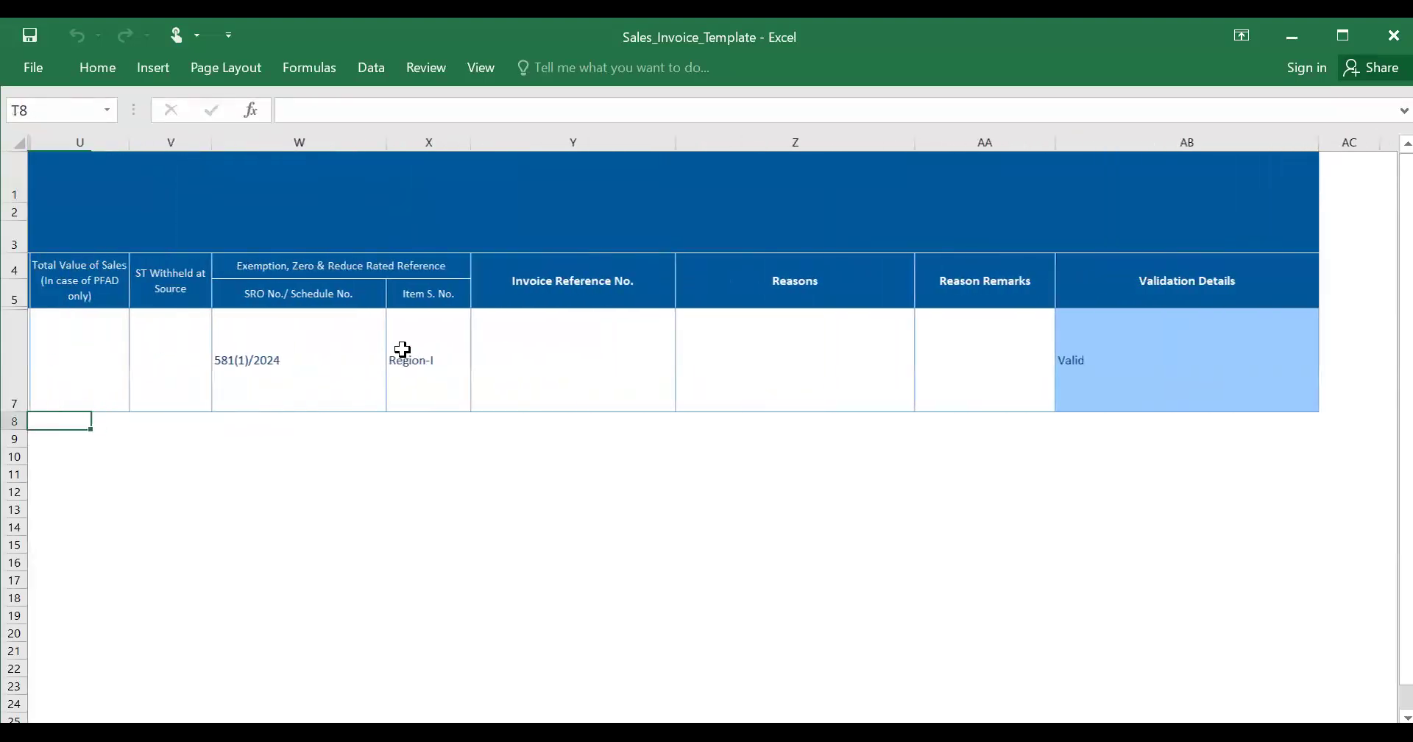
{"action": "key", "text": "Left"}
{"action": "key", "text": "Left"}
{"action": "key", "text": "Left"}
{"action": "key", "text": "Left"}
{"action": "key", "text": "Left"}
{"action": "key", "text": "Left"}
{"action": "key", "text": "Left"}
{"action": "key", "text": "Left"}
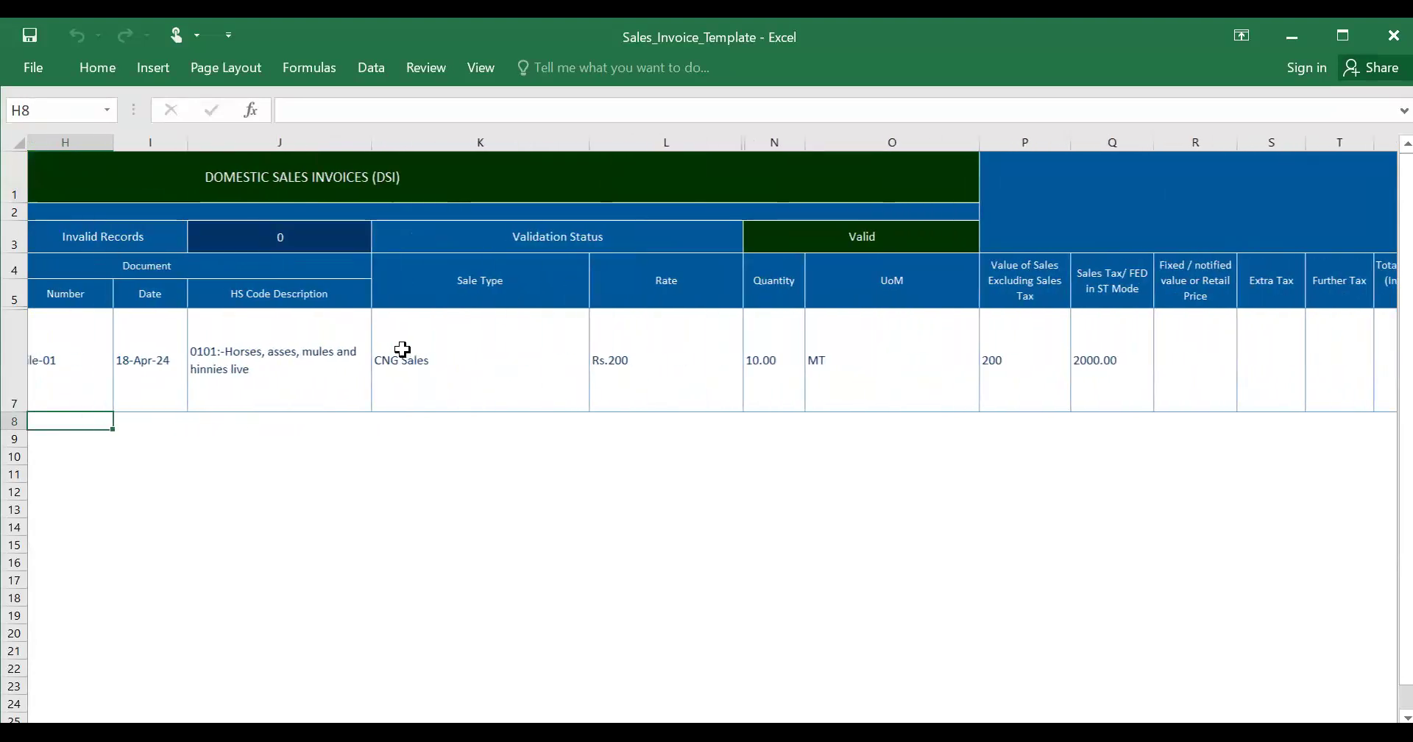
{"action": "key", "text": "Left"}
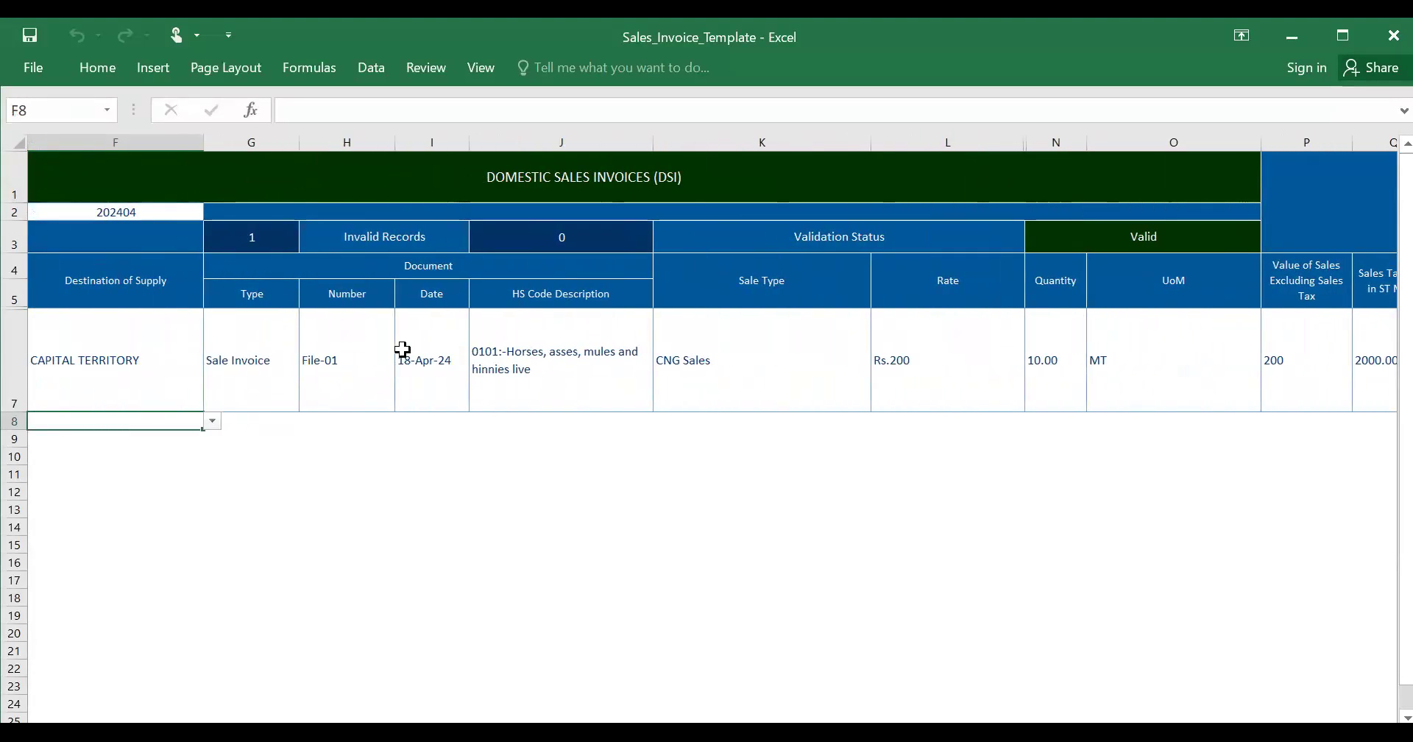
{"action": "key", "text": "Left"}
{"action": "key", "text": "Left"}
{"action": "key", "text": "Left"}
{"action": "key", "text": "Left"}
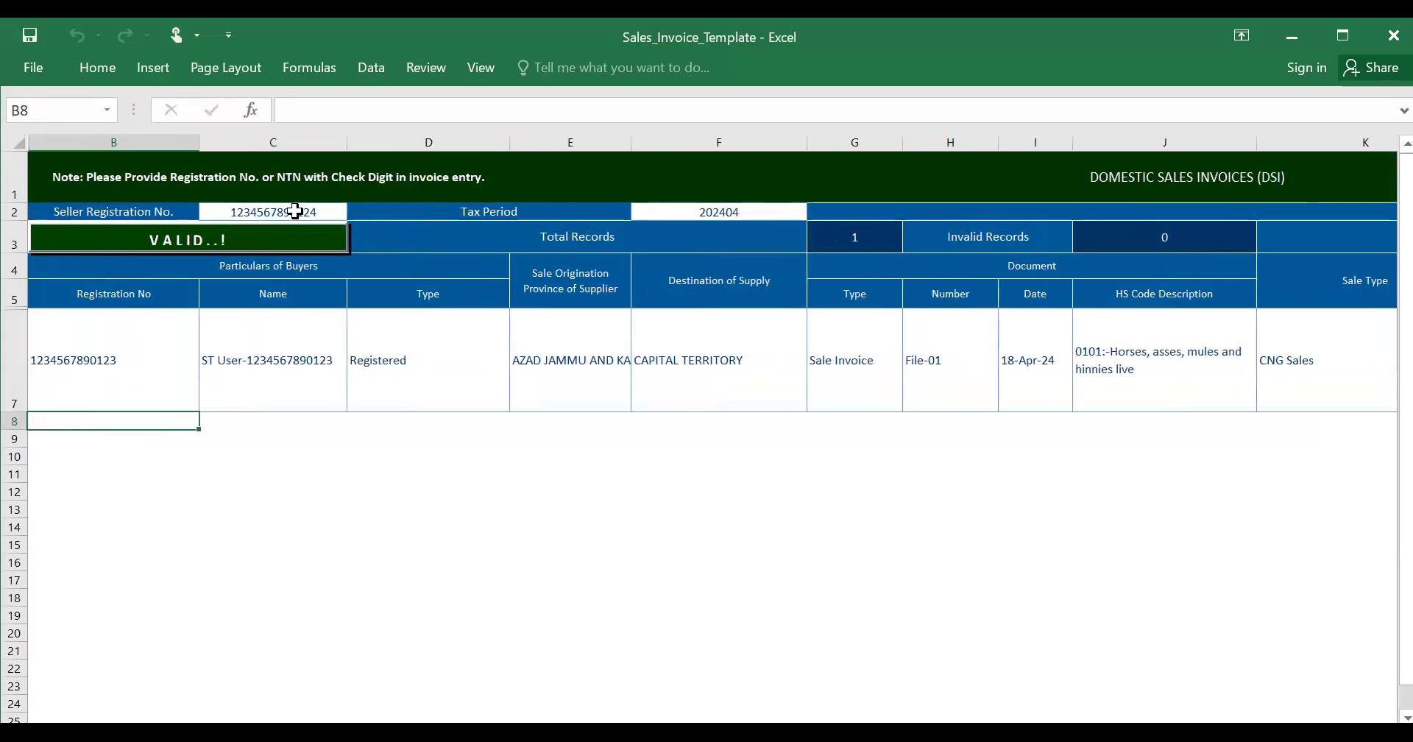
{"action": "left_click", "coordinate": [295, 211]}
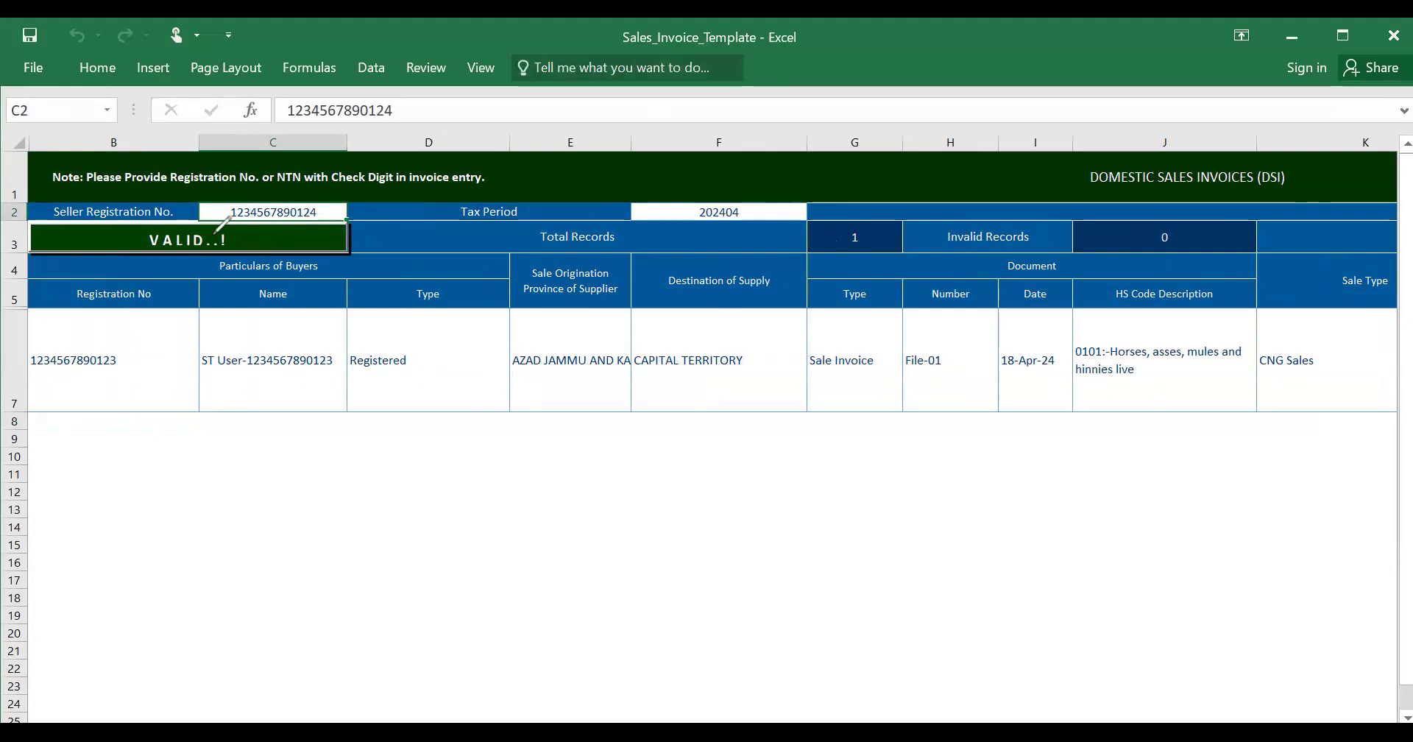
{"action": "mouse_move", "coordinate": [208, 197]}
{"action": "left_mouse_down"}
{"action": "mouse_move", "coordinate": [337, 225]}
{"action": "mouse_move", "coordinate": [312, 193]}
{"action": "mouse_move", "coordinate": [218, 195]}
{"action": "left_mouse_up"}
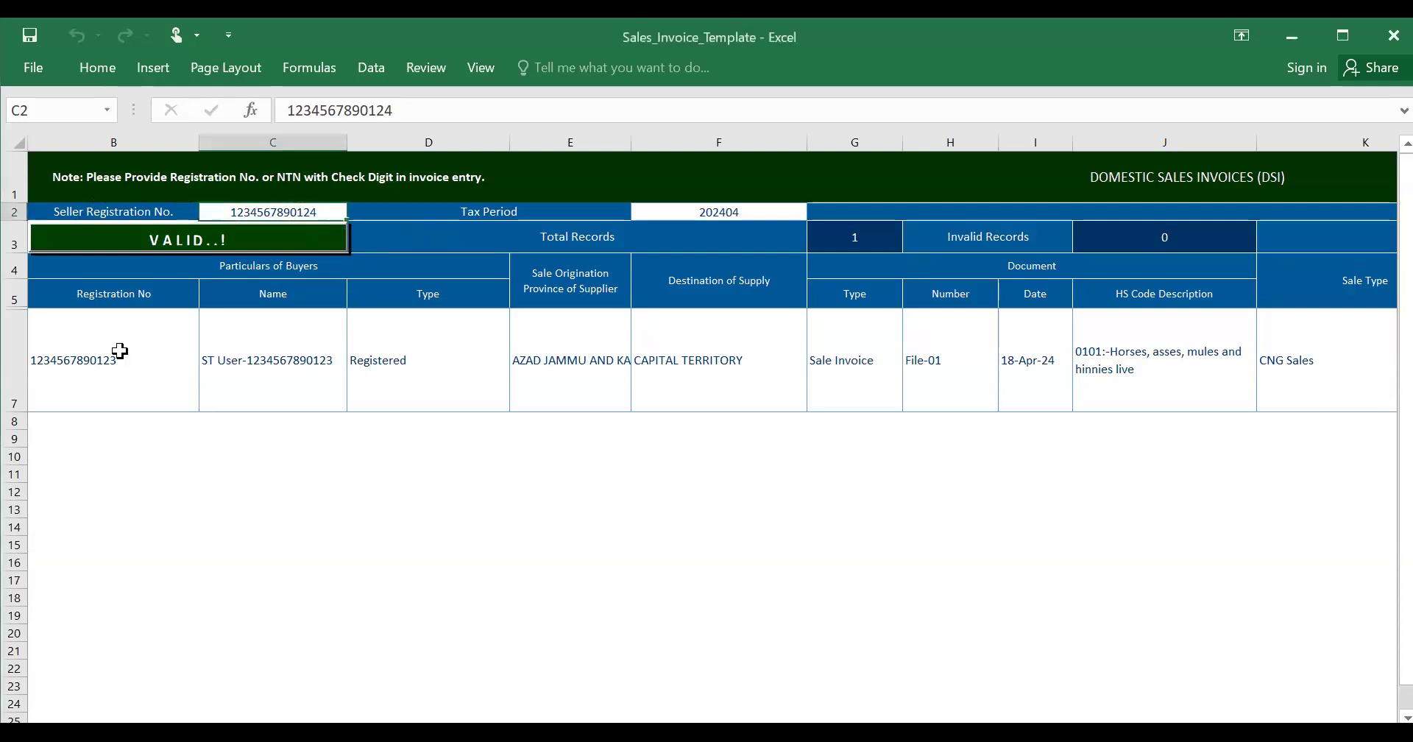
{"action": "left_click", "coordinate": [118, 353]}
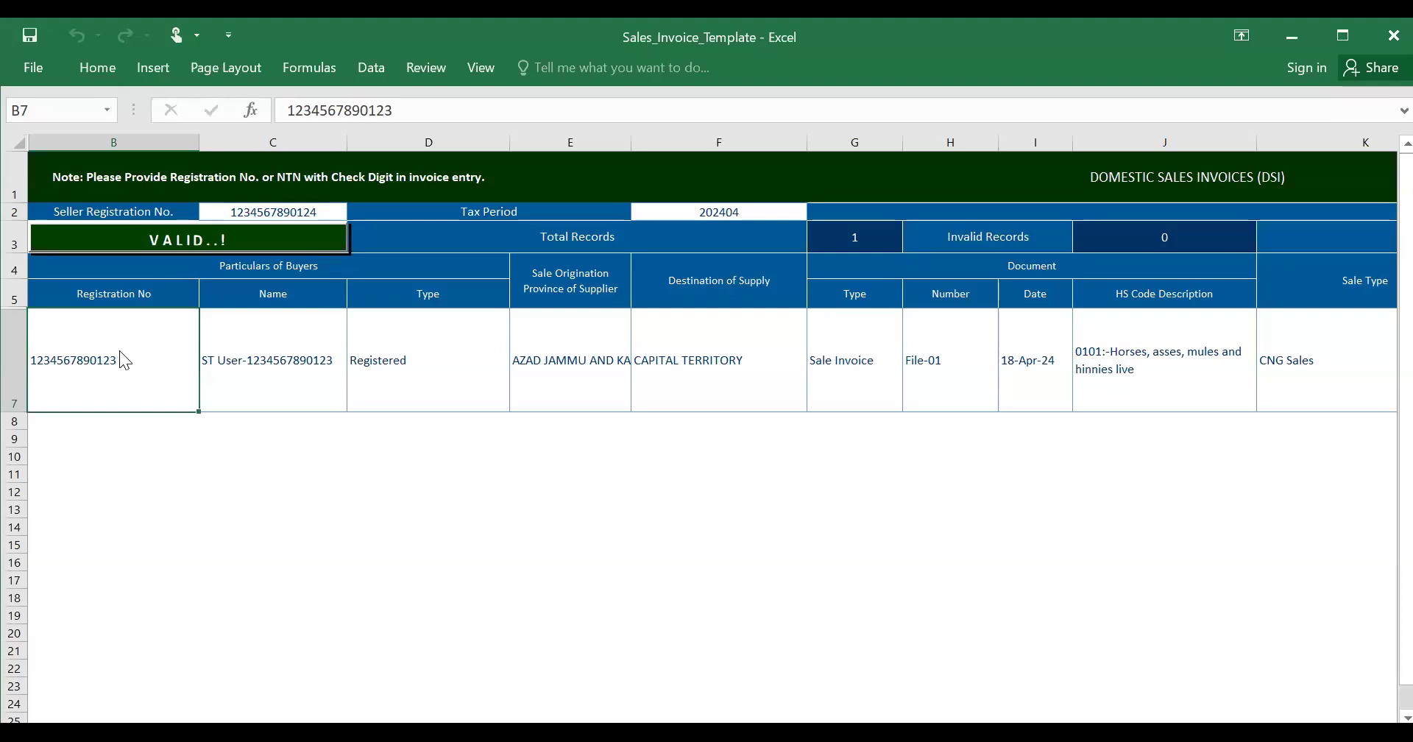
- Paste the buyer's registration number into cell B7 over the sample value
{"action": "double_click", "coordinate": [120, 351]}
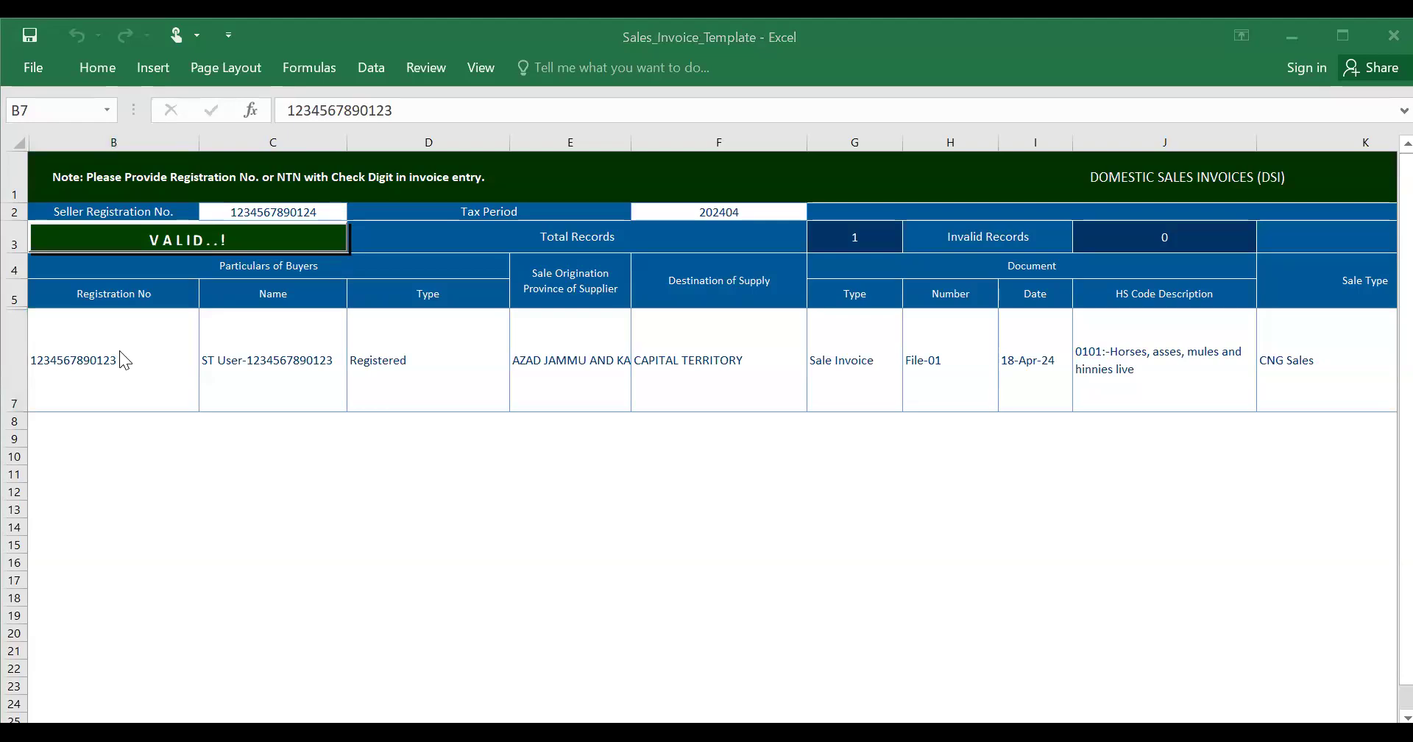
{"action": "left_click", "coordinate": [119, 350]}
{"action": "key", "text": "ctrl+v"}
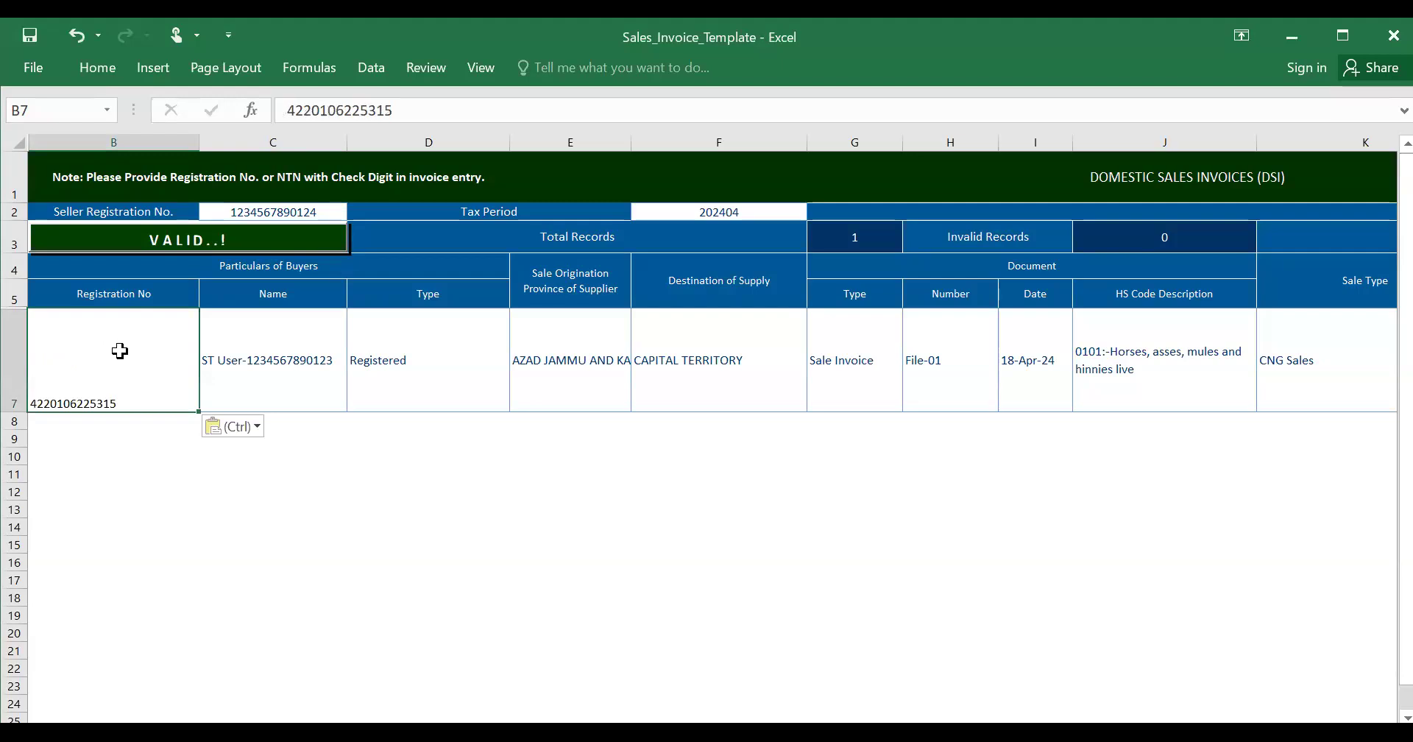
- Paste the buyer's business name into C7 and open D7's buyer type list
{"action": "left_click", "coordinate": [278, 383]}
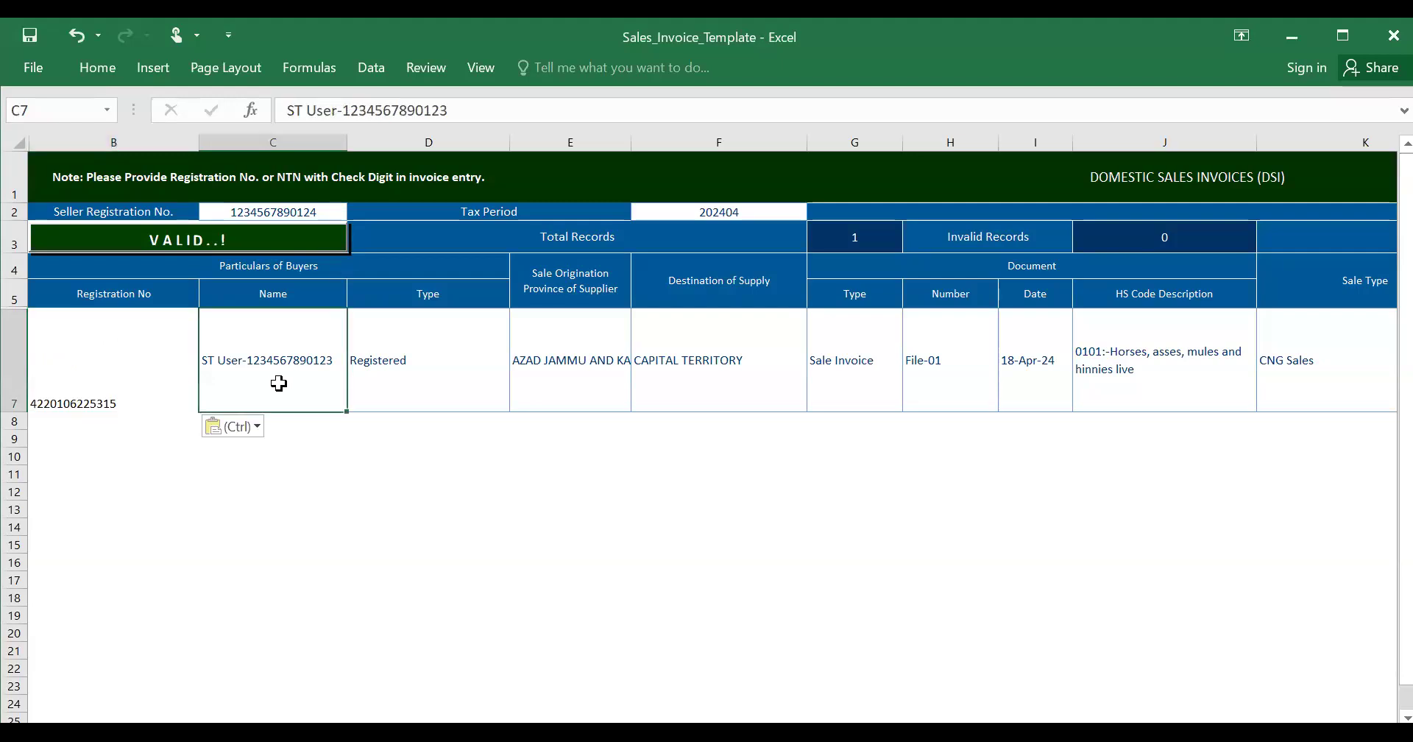
{"action": "key", "text": "alt+Tab"}
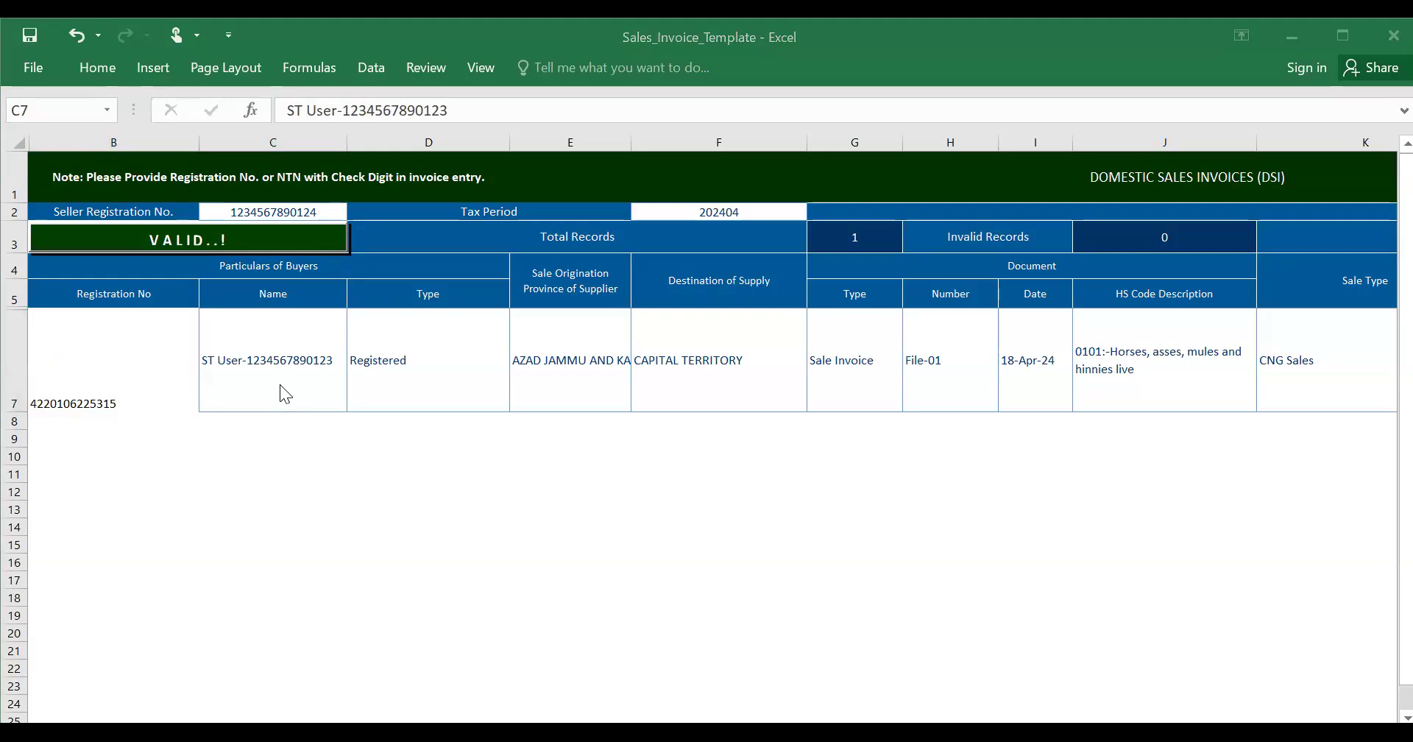
{"action": "left_click", "coordinate": [280, 384]}
{"action": "type", "text": "KASHIF ENGINEERING"}
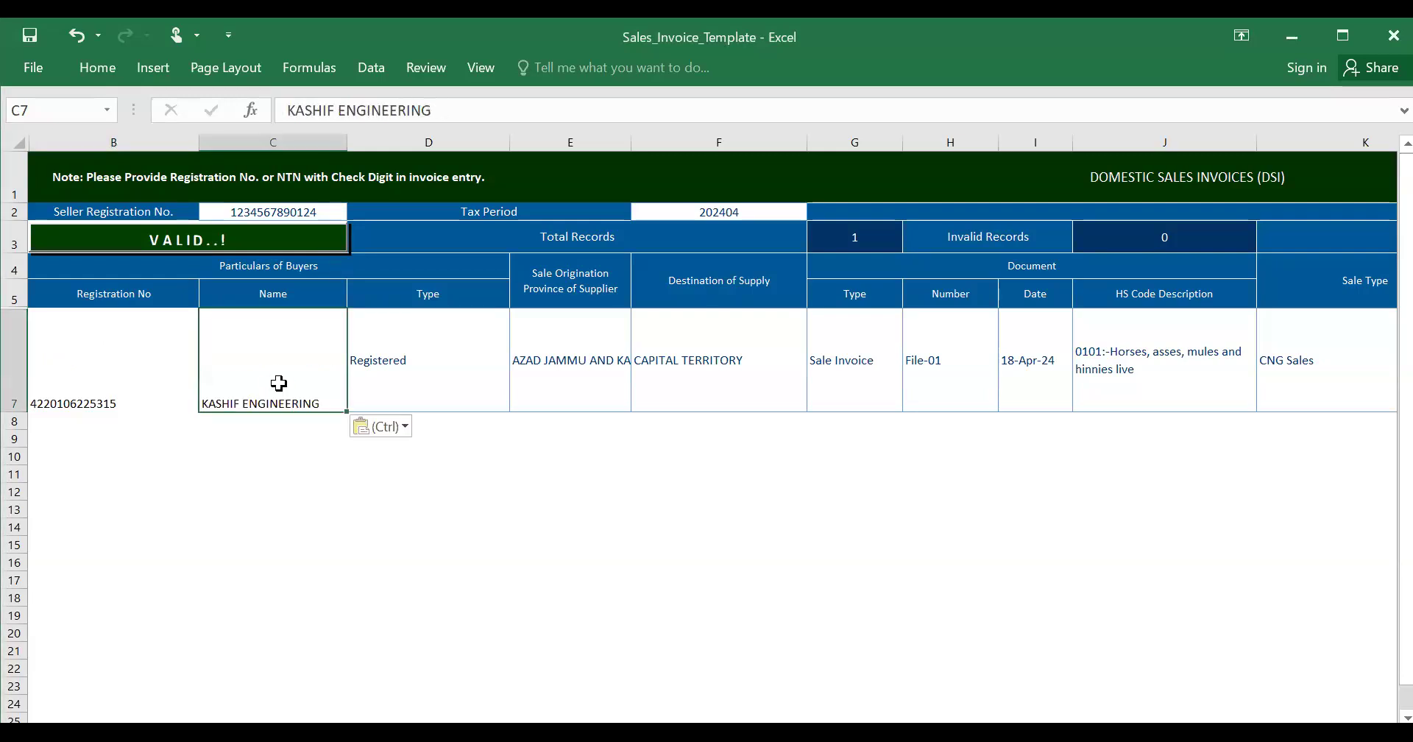
{"action": "key", "text": "Tab"}
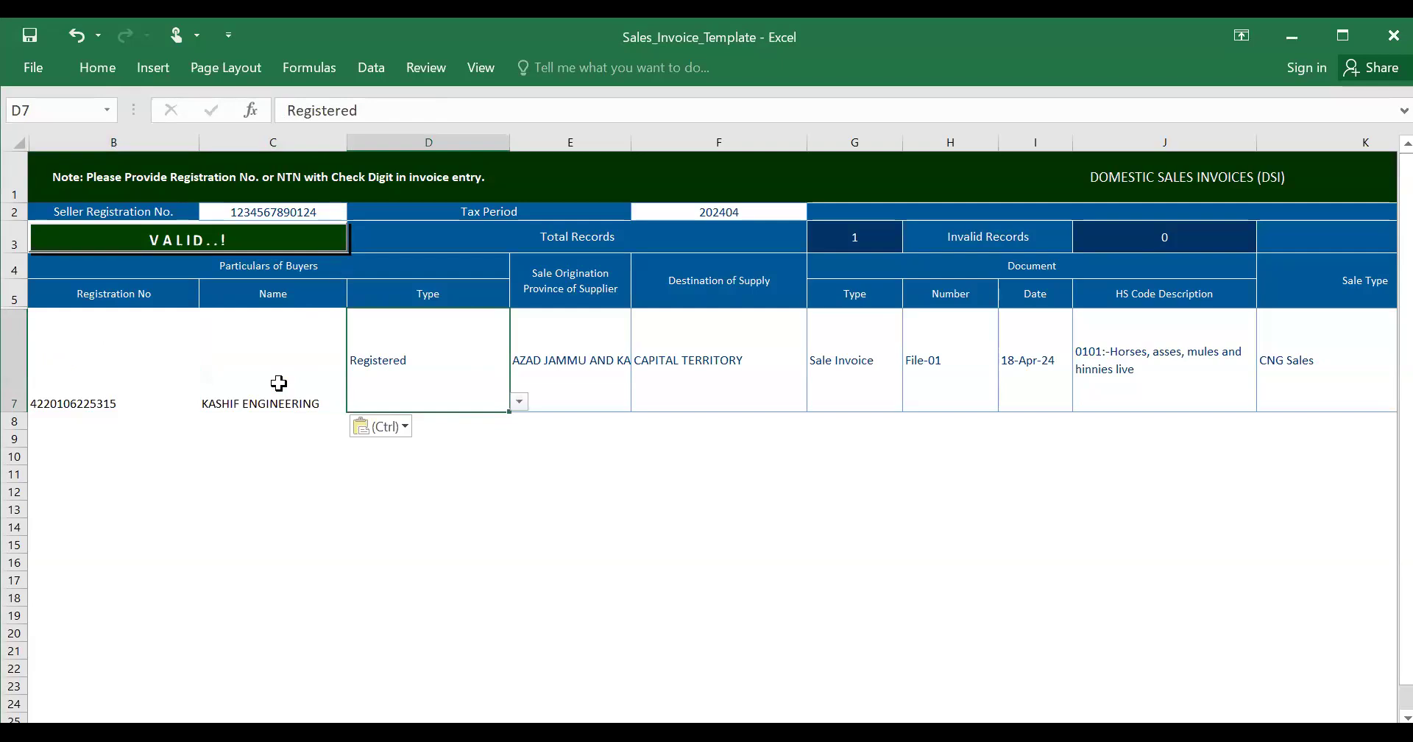
{"action": "left_click", "coordinate": [278, 383]}
{"action": "key", "text": "Tab"}
{"action": "key", "text": "alt+Down"}
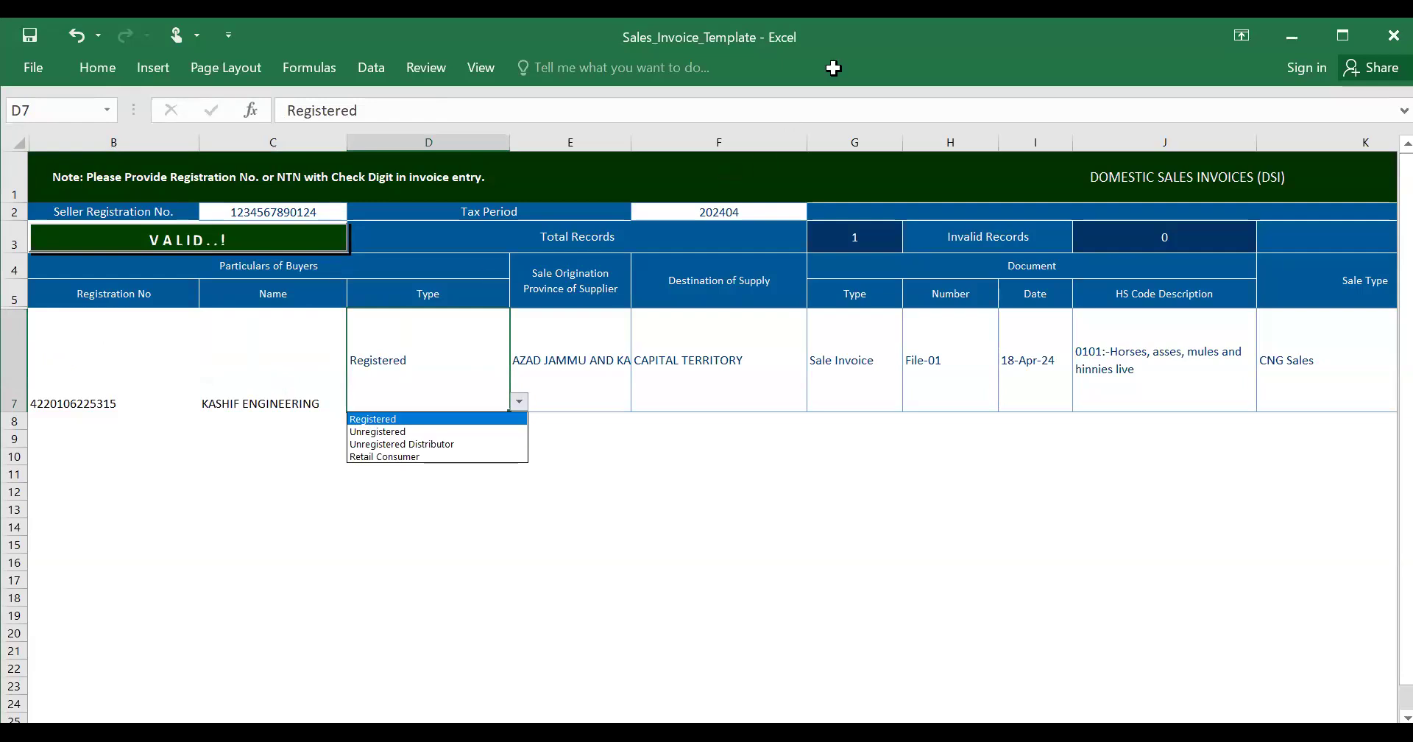
{"action": "left_click", "coordinate": [519, 401]}
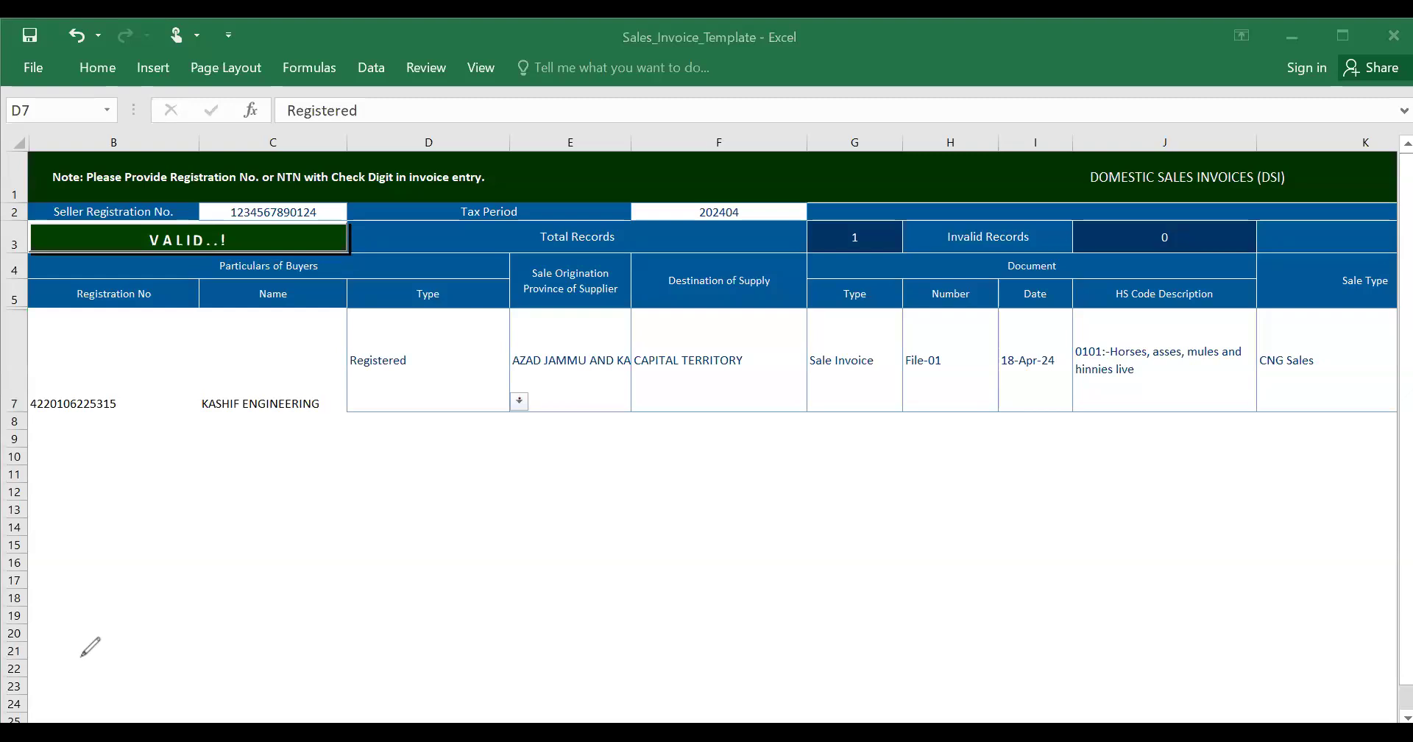
{"action": "left_click", "coordinate": [520, 401]}
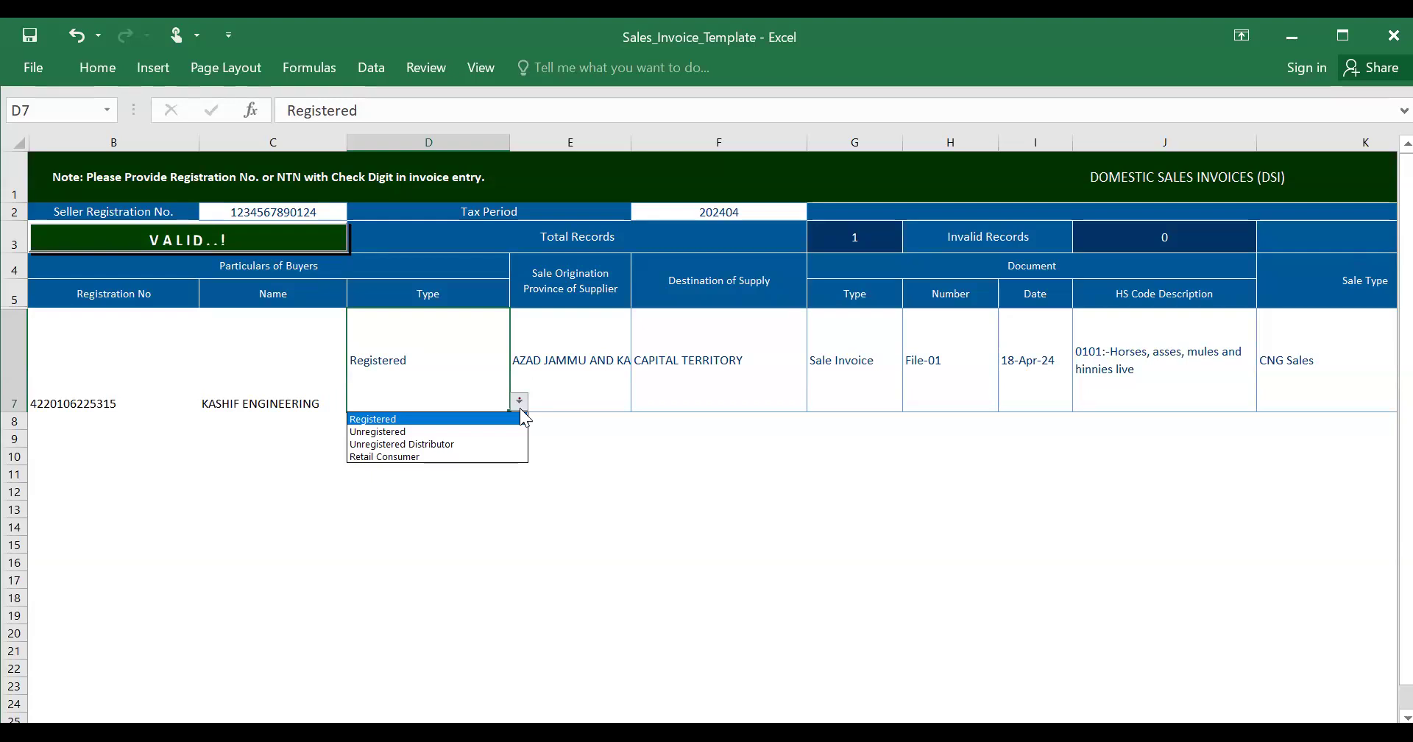
- Keep buyer type Registered and set origin province and destination of supply to PUNJAB
{"action": "left_click", "coordinate": [498, 420]}
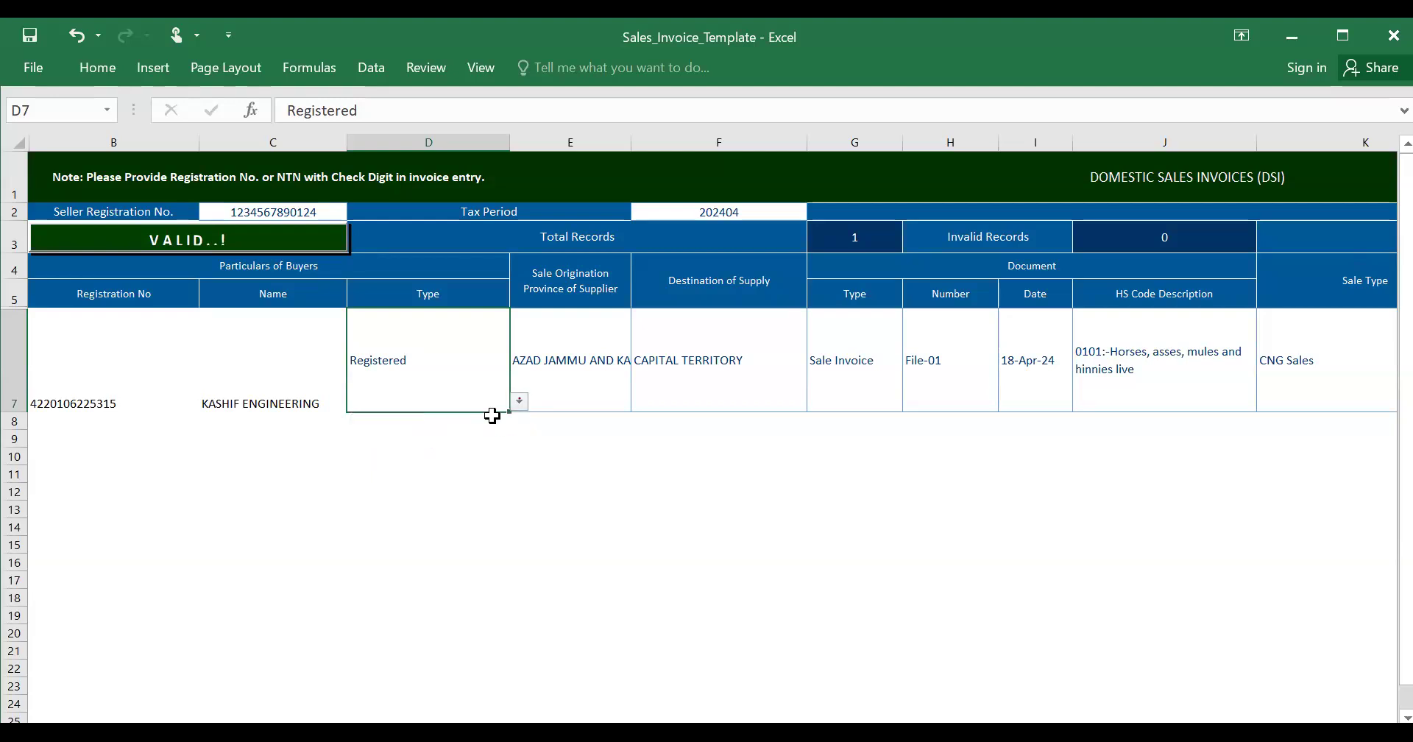
{"action": "key", "text": "Tab"}
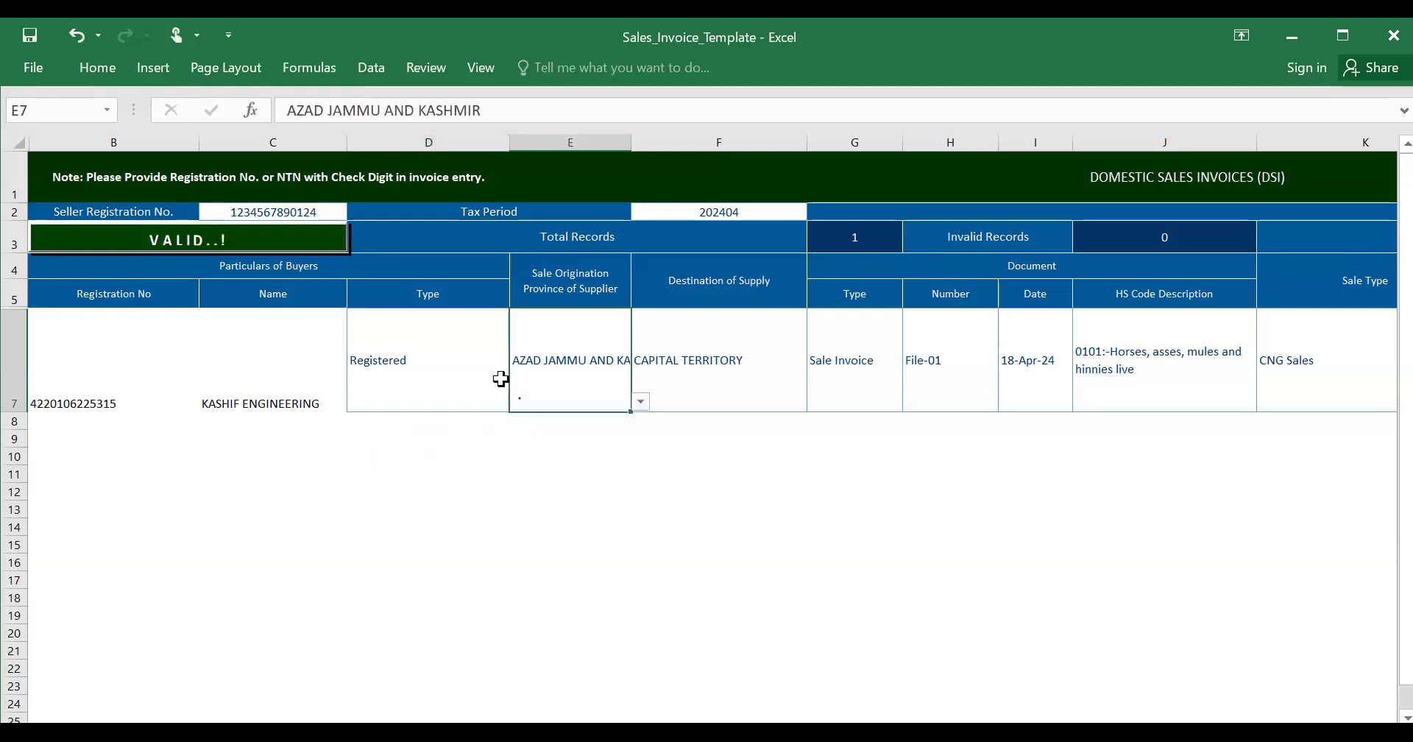
{"action": "key", "text": "Tab"}
{"action": "key", "text": "shift+Tab"}
{"action": "left_click", "coordinate": [642, 403]}
{"action": "left_click", "coordinate": [591, 483]}
{"action": "left_click", "coordinate": [769, 367]}
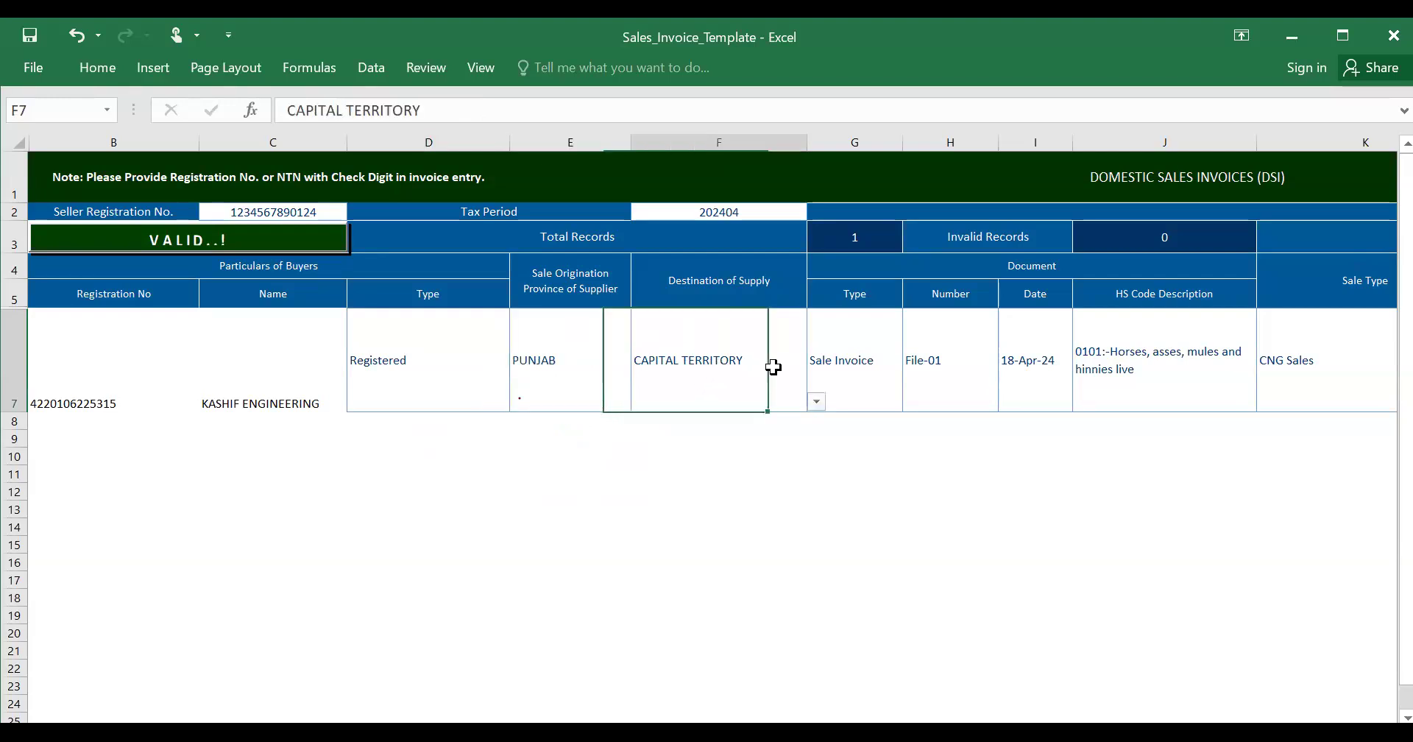
{"action": "left_click", "coordinate": [817, 401]}
{"action": "left_click", "coordinate": [745, 482]}
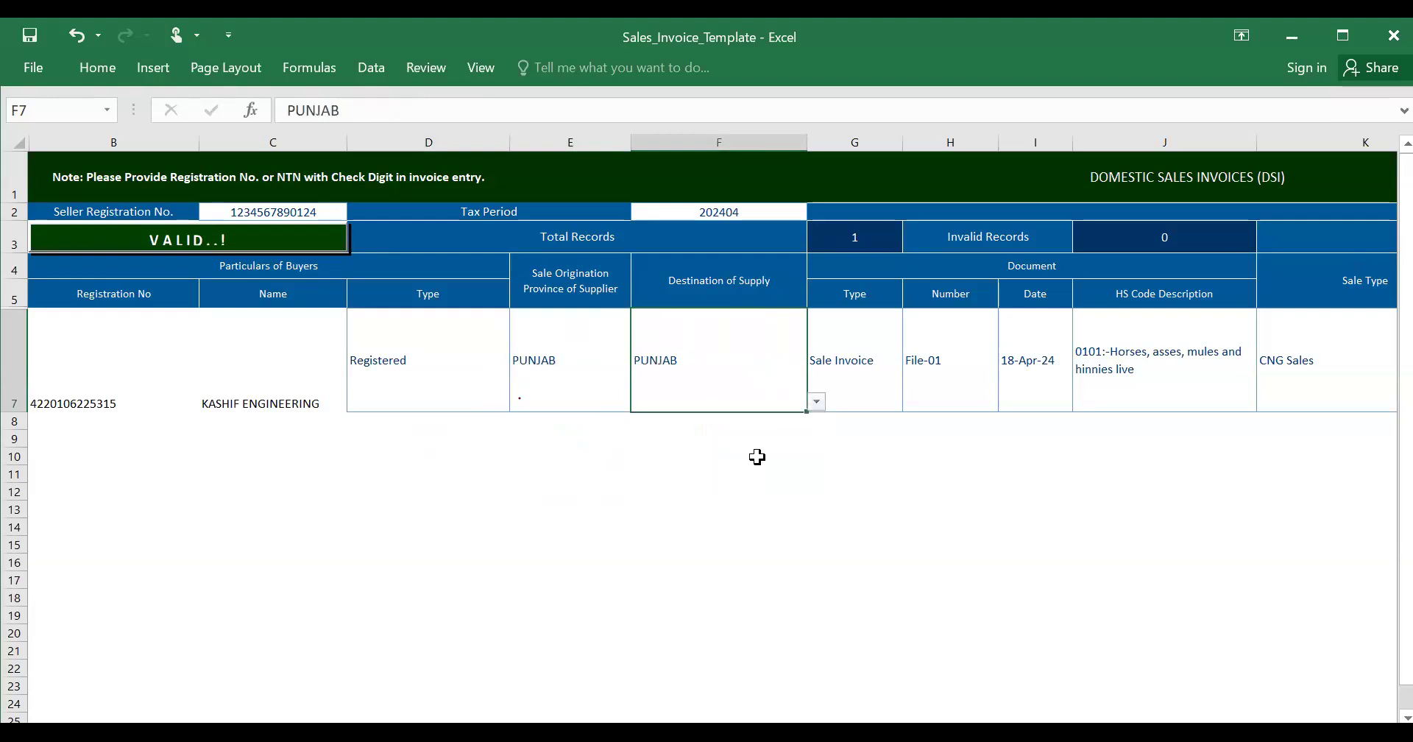
- Keep document type Sale Invoice and change the document number from File-01 to 12345
{"action": "left_click", "coordinate": [856, 379]}
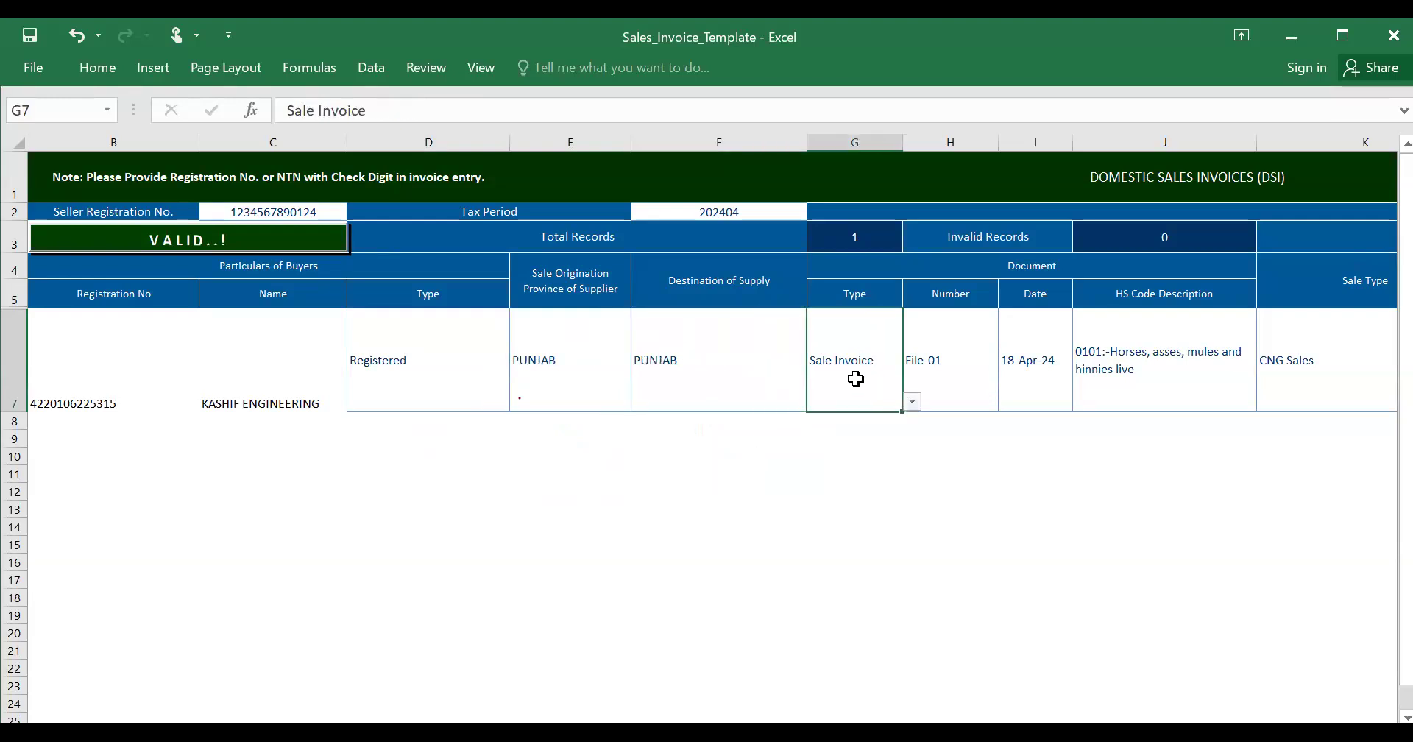
{"action": "left_click", "coordinate": [916, 405]}
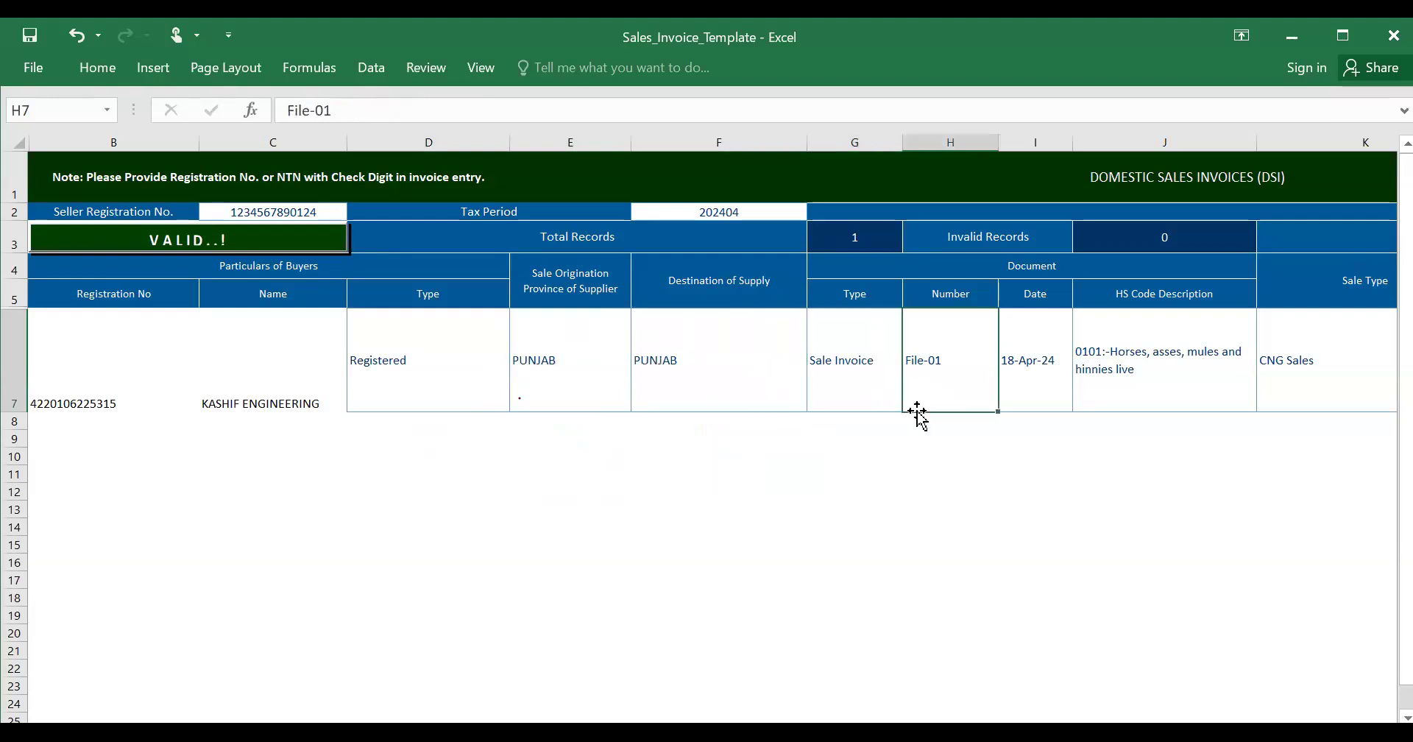
{"action": "left_click", "coordinate": [867, 393]}
{"action": "left_click", "coordinate": [913, 401]}
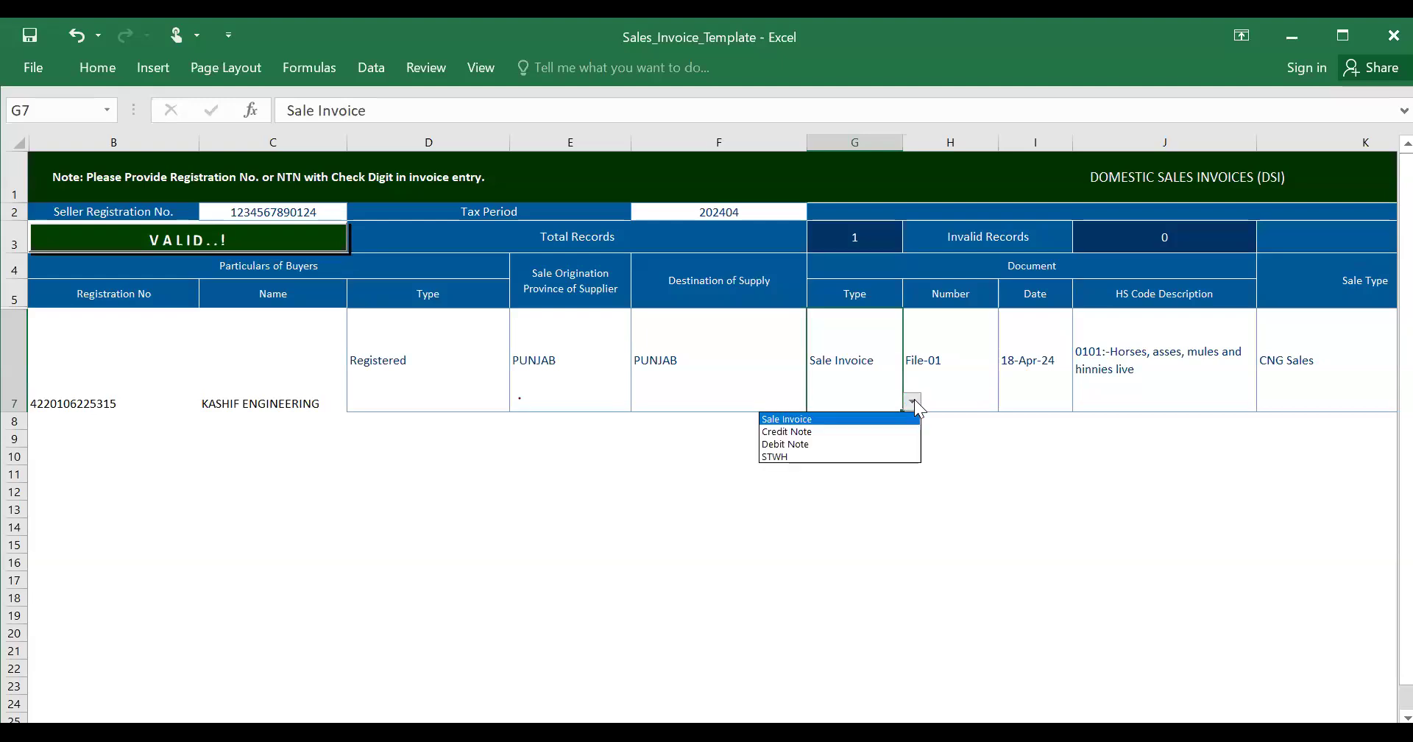
{"action": "left_click", "coordinate": [870, 418]}
{"action": "left_click", "coordinate": [951, 378]}
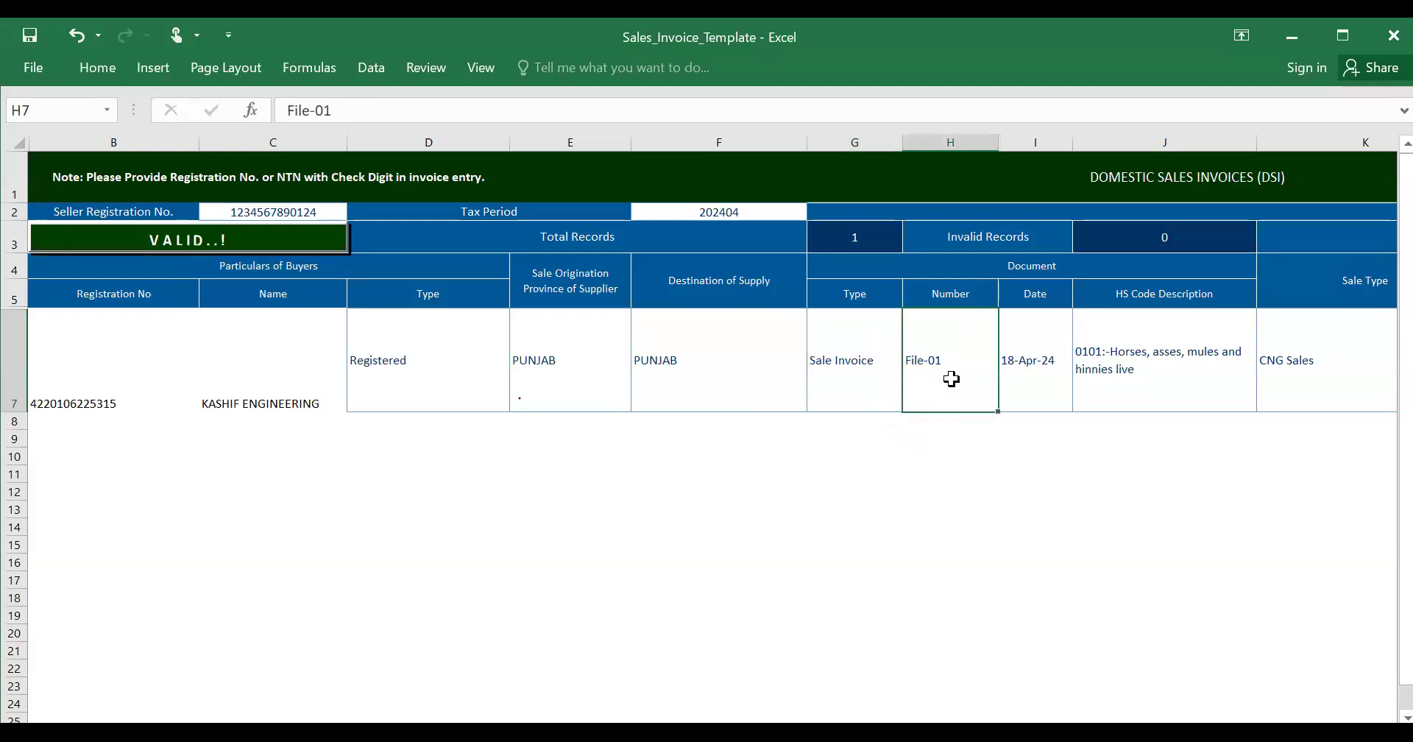
{"action": "double_click", "coordinate": [951, 378]}
{"action": "key", "text": "BackSpace"}
{"action": "key", "text": "BackSpace"}
{"action": "key", "text": "BackSpace"}
{"action": "key", "text": "BackSpace"}
{"action": "key", "text": "BackSpace"}
{"action": "key", "text": "BackSpace"}
{"action": "key", "text": "BackSpace"}
{"action": "type", "text": "12345"}
{"action": "key", "text": "Tab"}
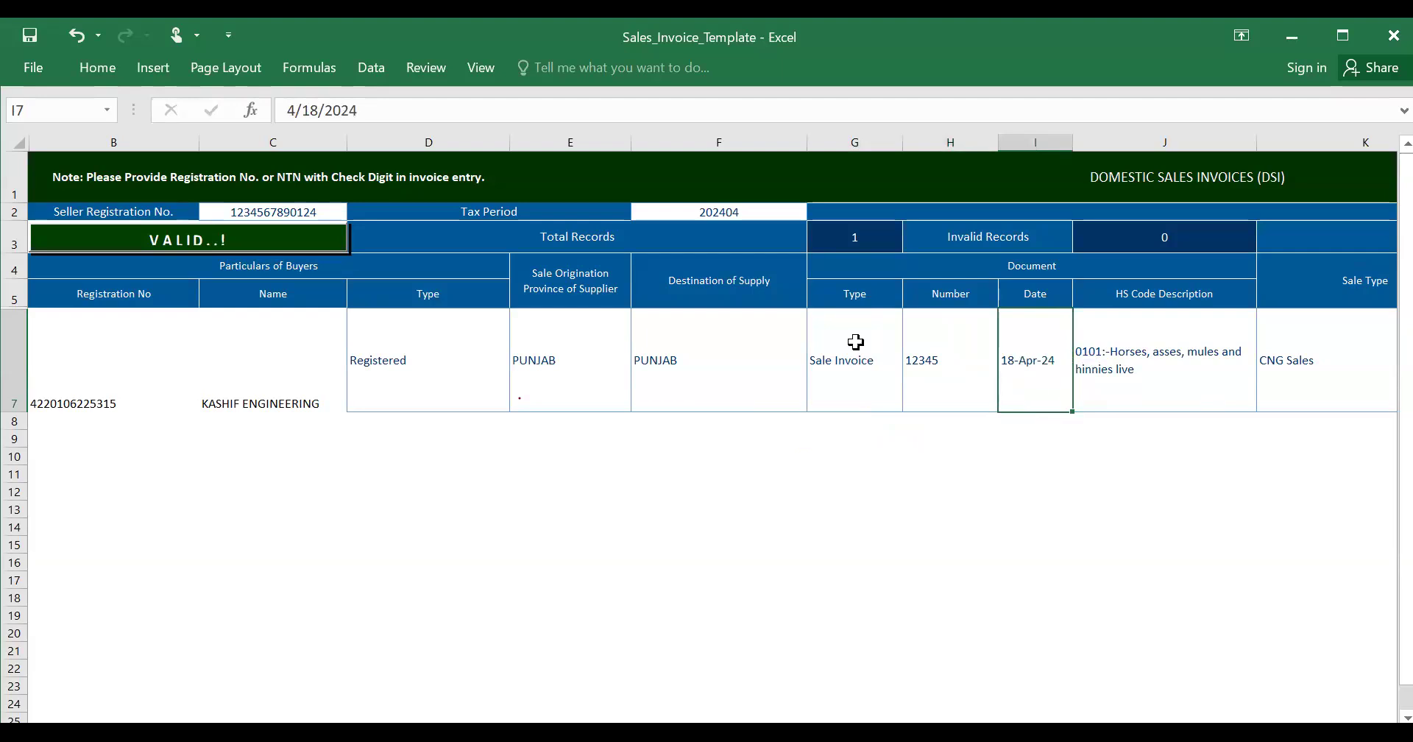
- Correct the invoice date to 10-Apr-24 and pick HS code 0201 bovine meat, fresh or chilled
{"action": "left_click", "coordinate": [320, 111]}
{"action": "key", "text": "BackSpace"}
{"action": "type", "text": "0"}
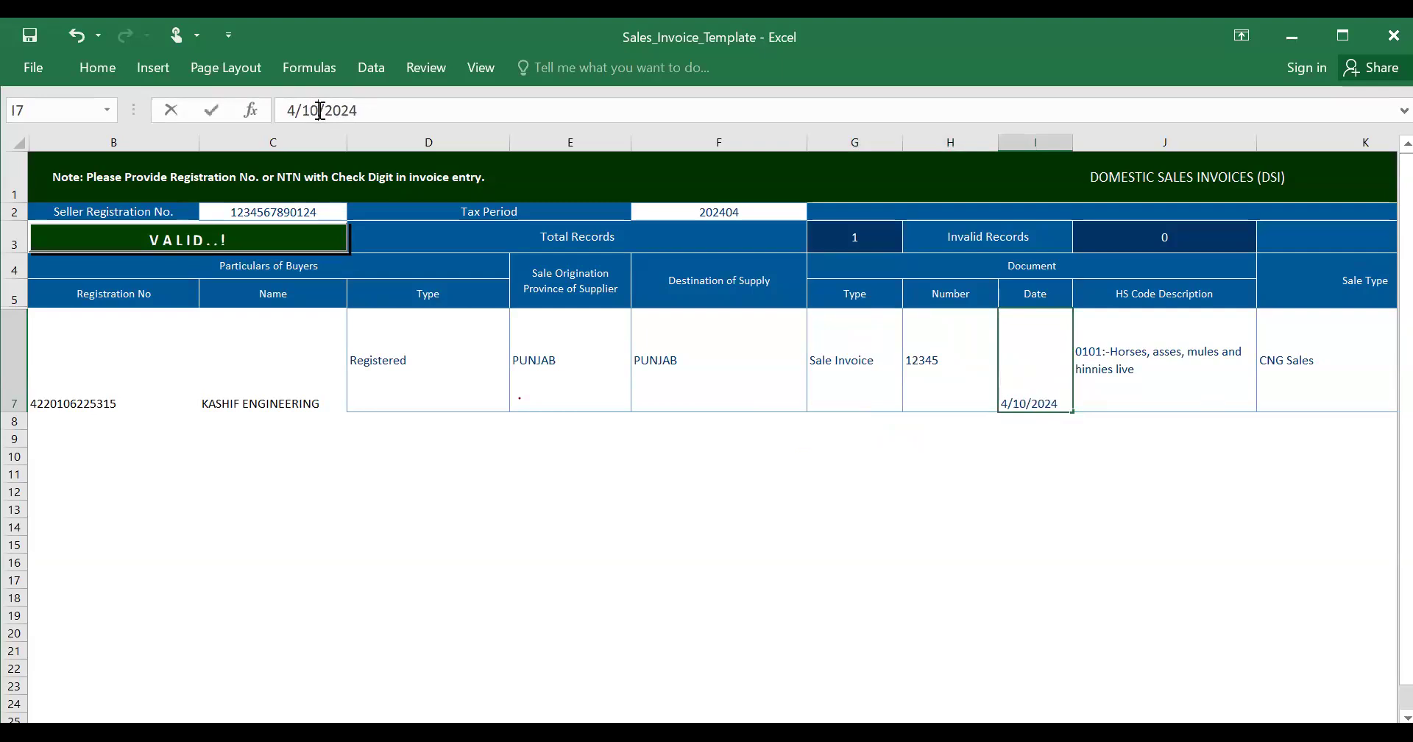
{"action": "key", "text": "Tab"}
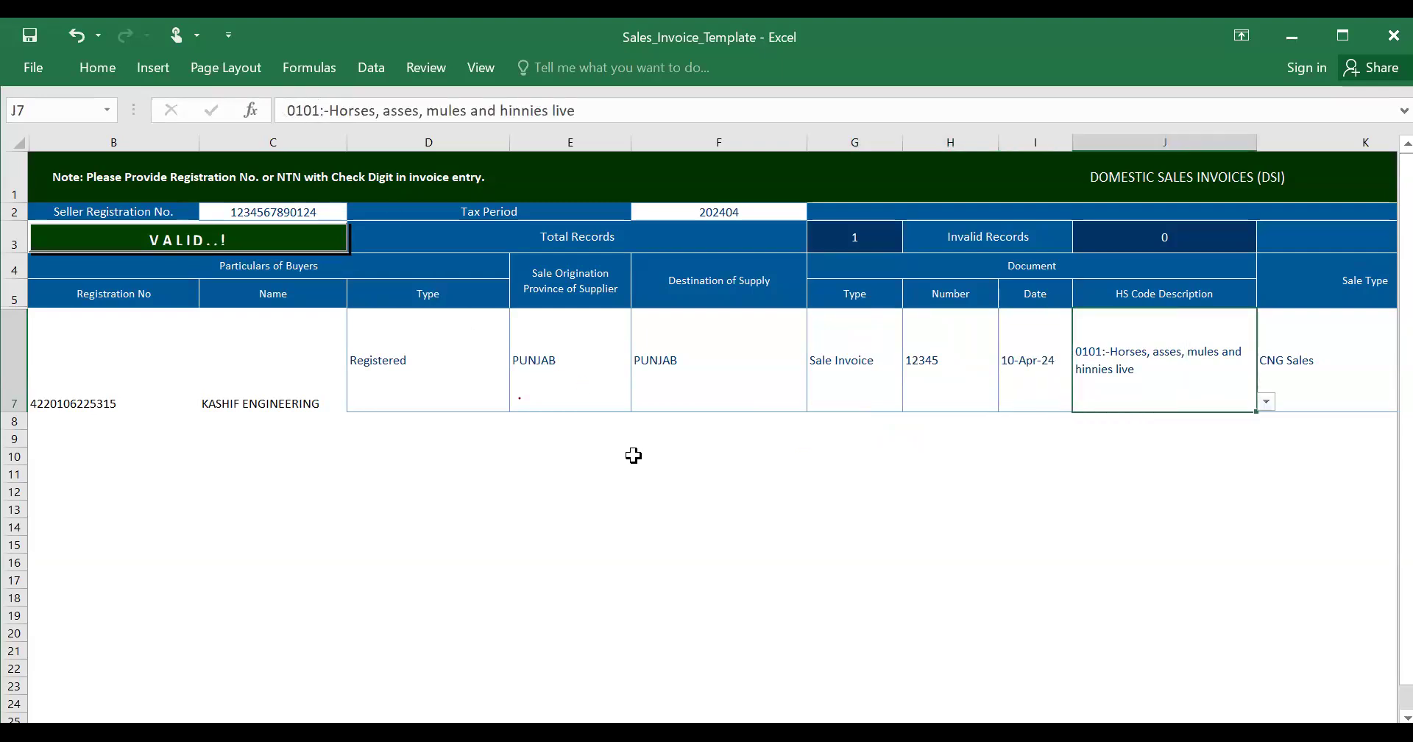
{"action": "left_click", "coordinate": [1266, 403]}
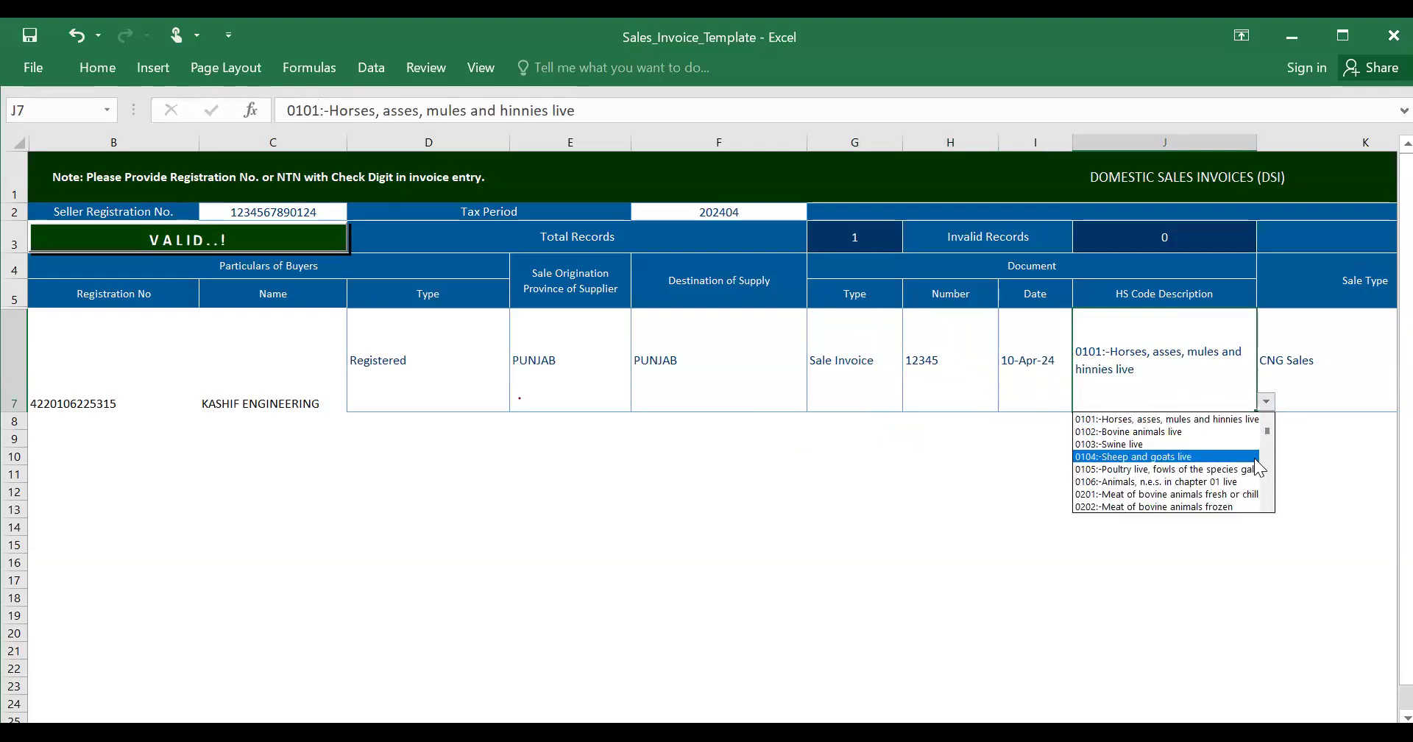
{"action": "left_click", "coordinate": [1246, 498]}
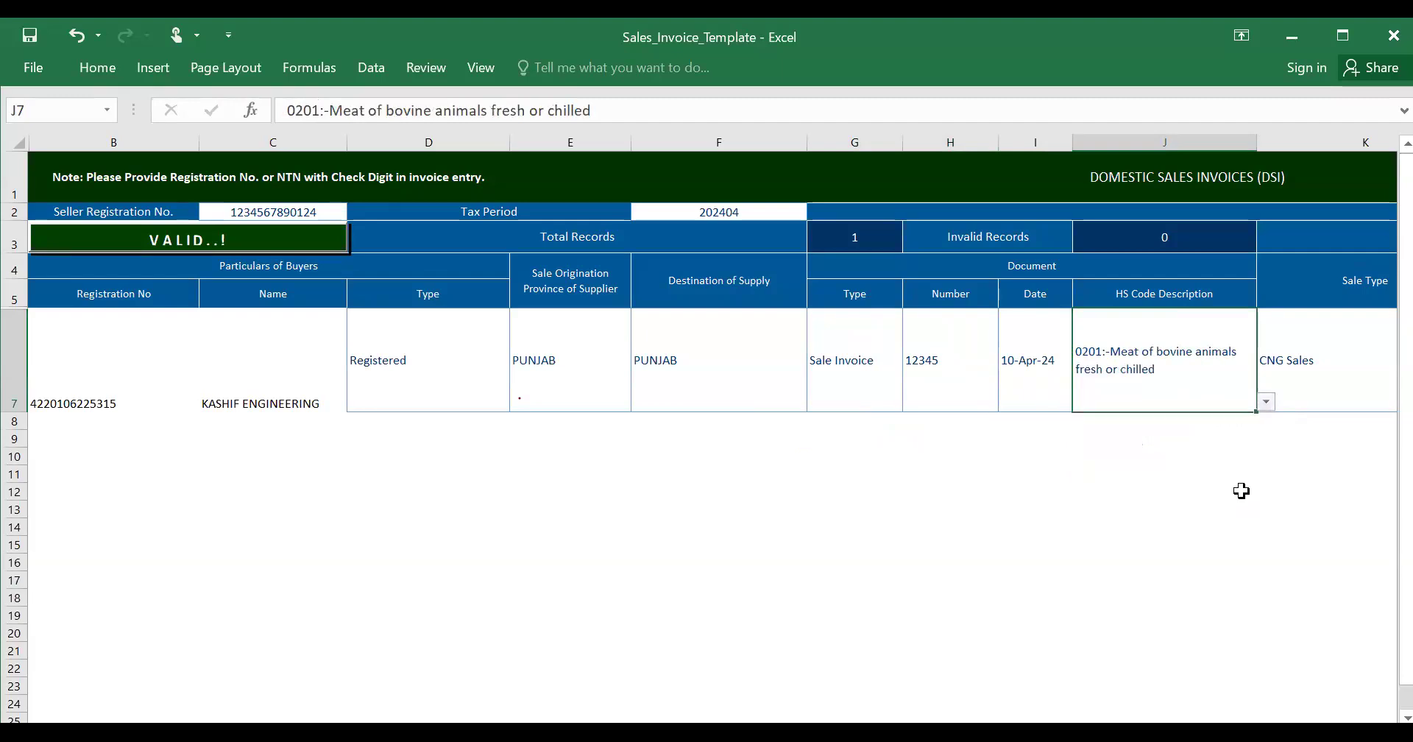
{"action": "key", "text": "Tab"}
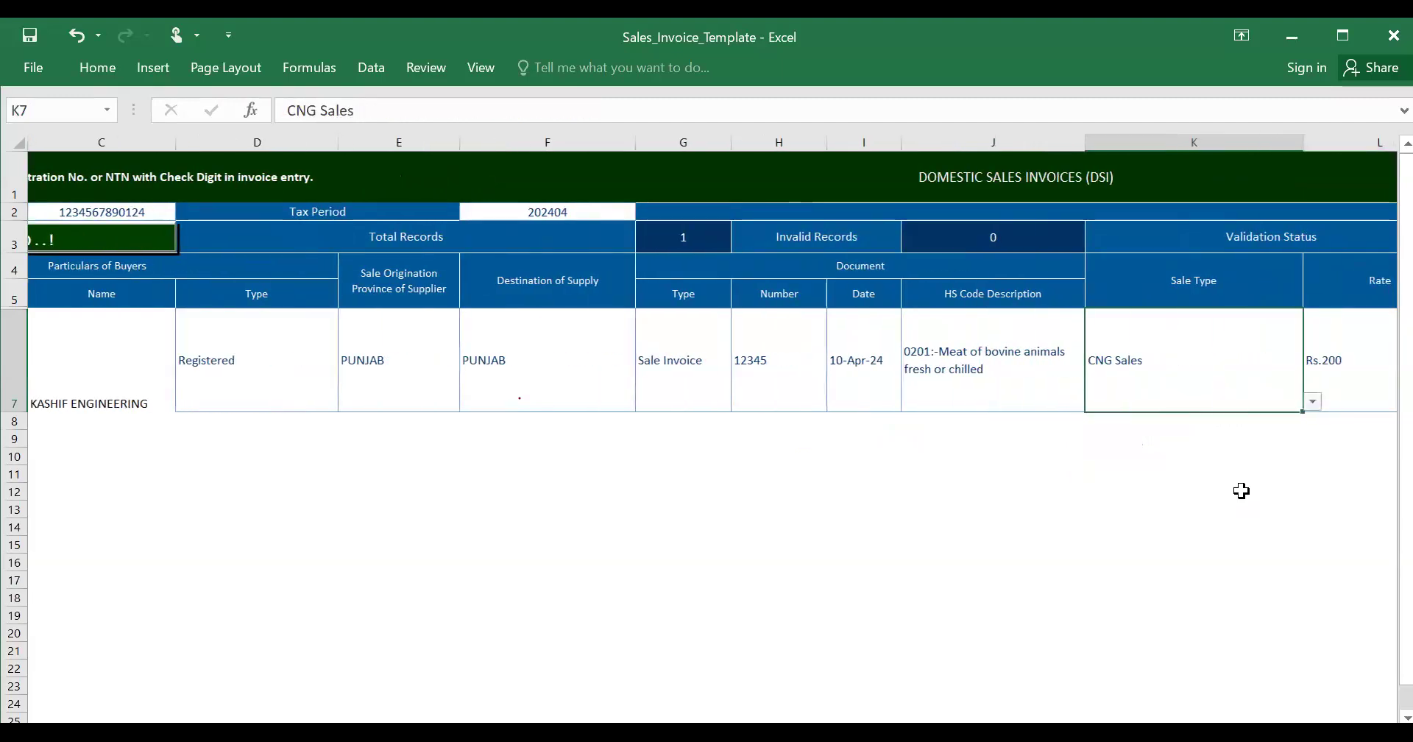
- Set sale type to Goods at standard rate (default) with an 18% rate
{"action": "left_click", "coordinate": [1313, 402]}
{"action": "left_click_drag", "start_coordinate": [1314, 474], "coordinate": [1316, 418]}
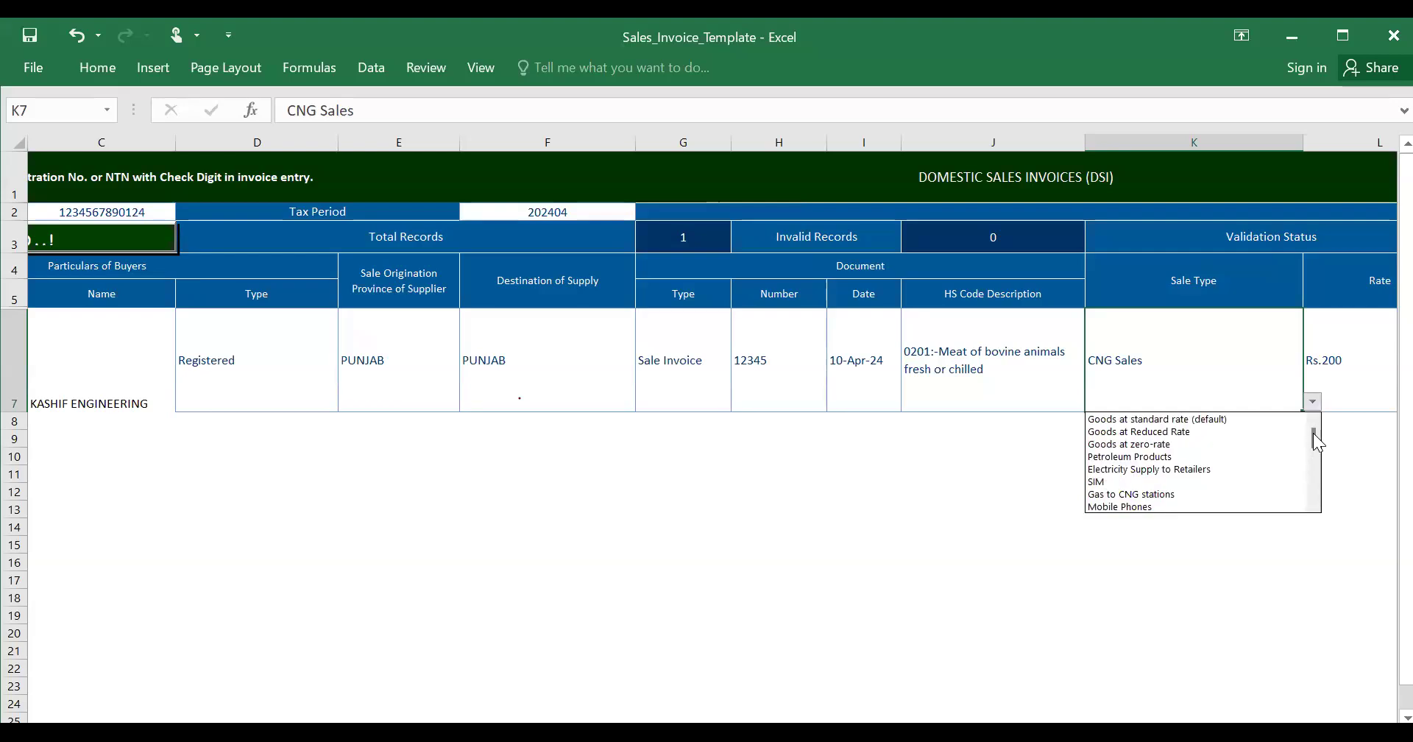
{"action": "left_click", "coordinate": [1235, 419]}
{"action": "key", "text": "Tab"}
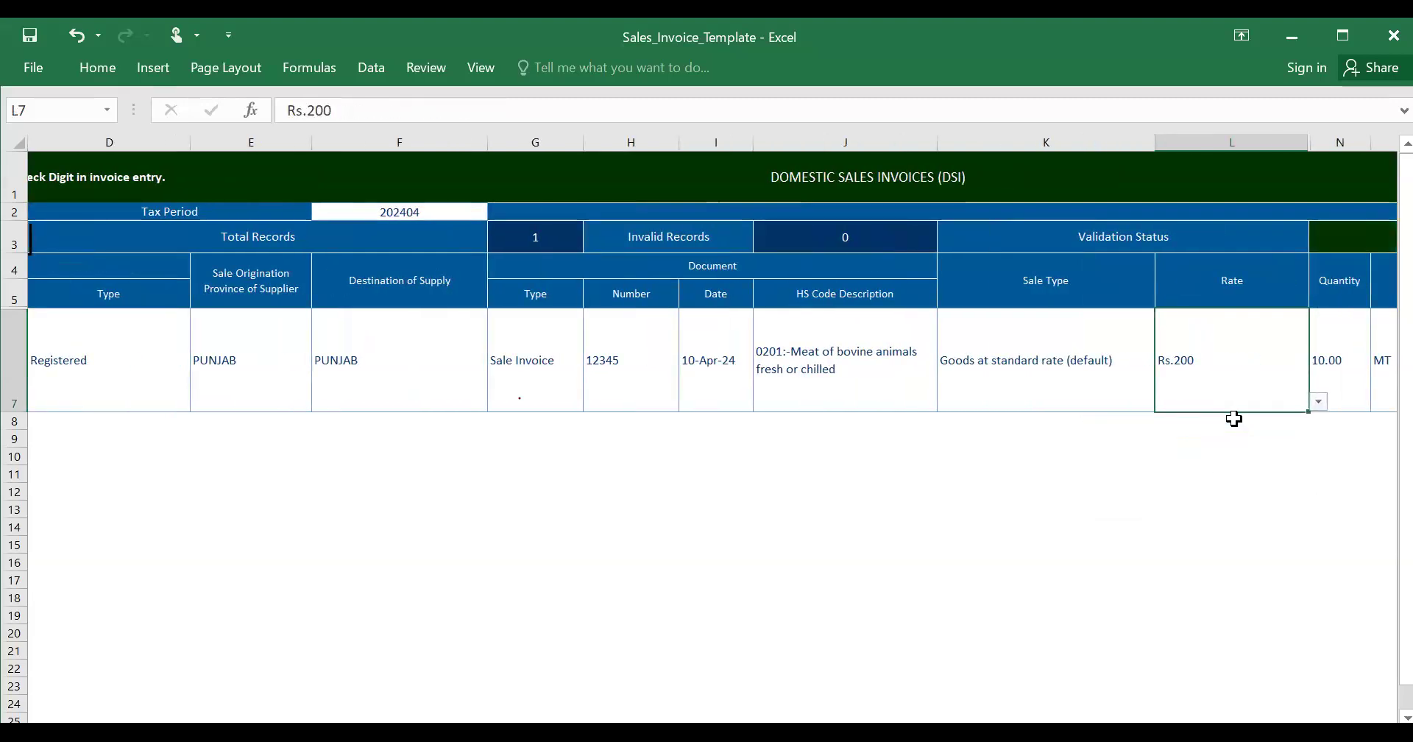
{"action": "type", "text": "100"}
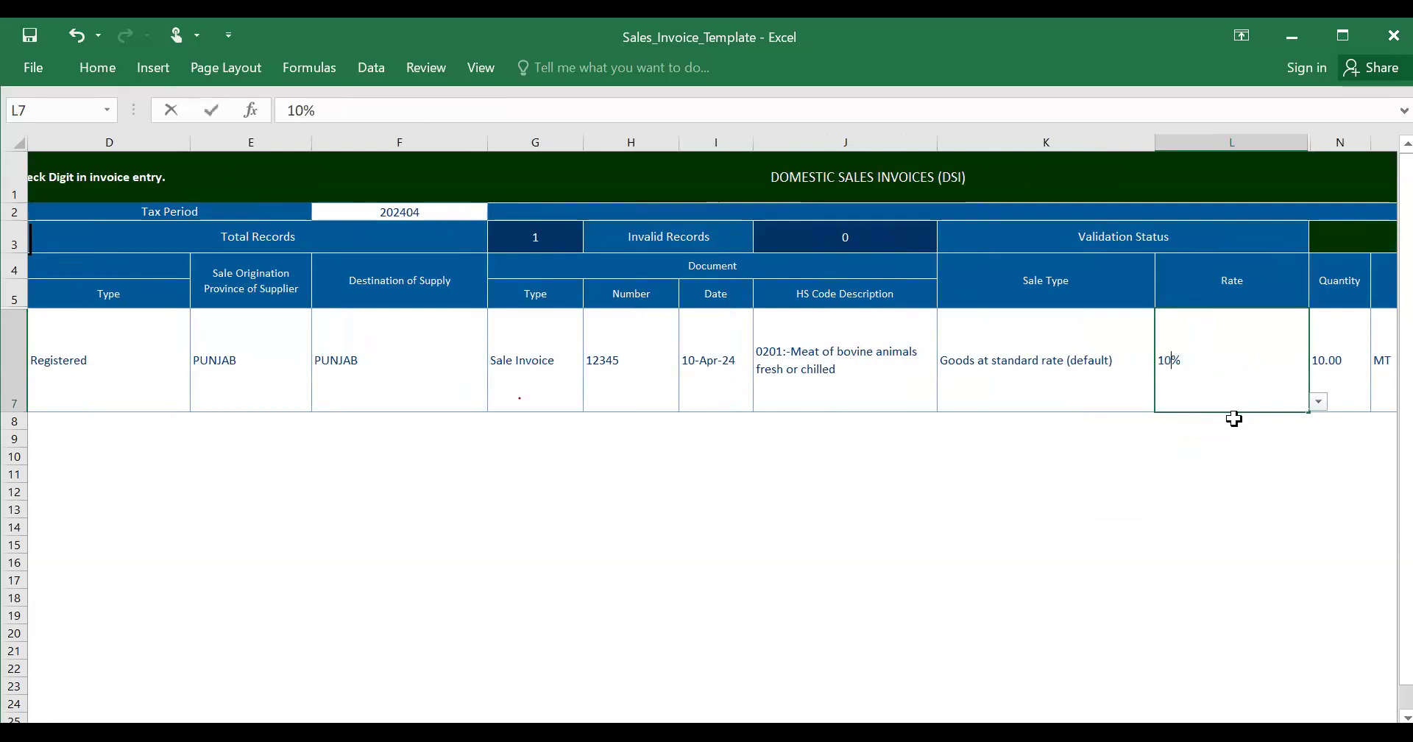
{"action": "key", "text": "BackSpace"}
{"action": "key", "text": "BackSpace"}
{"action": "key", "text": "BackSpace"}
{"action": "type", "text": "18"}
{"action": "key", "text": "Tab"}
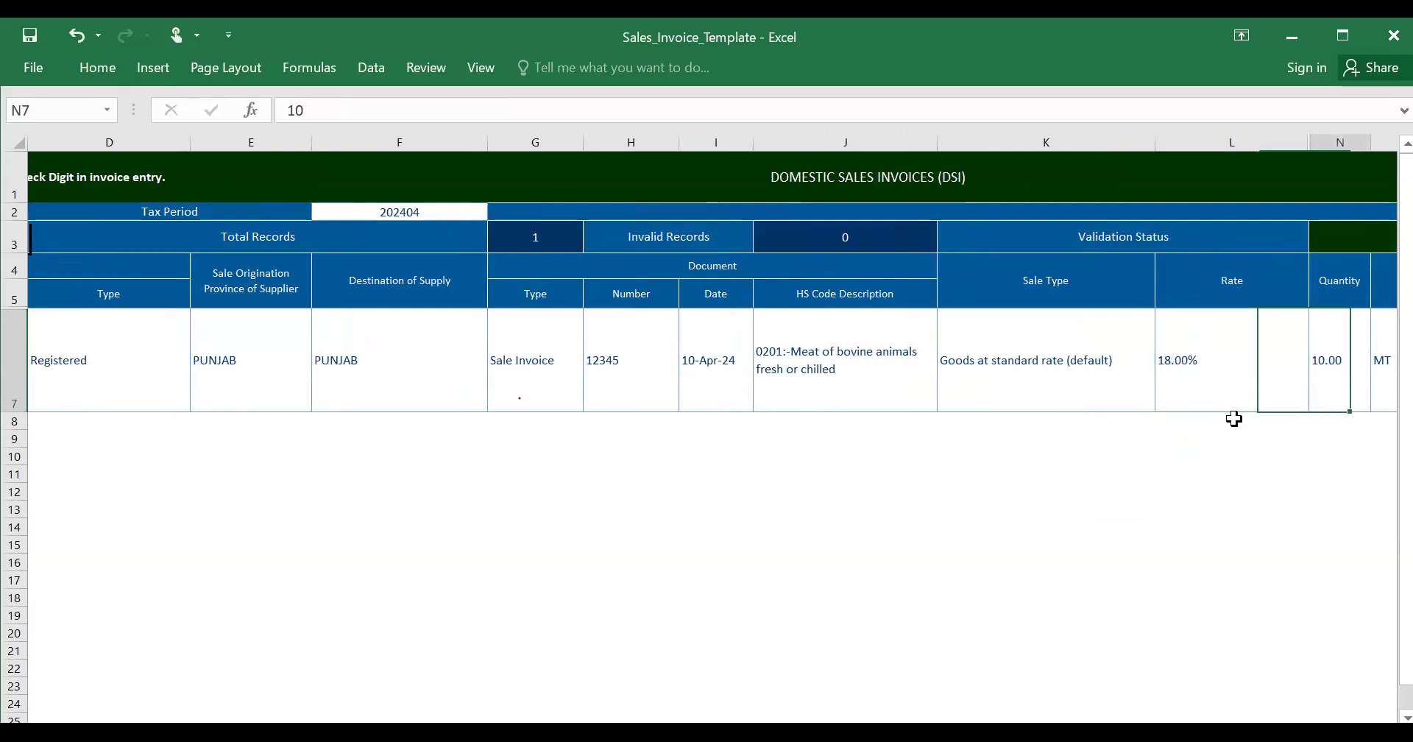
- Enter quantity 10000 and choose KG as the unit of measure
{"action": "key", "text": "Tab"}
{"action": "key", "text": "shift+Tab"}
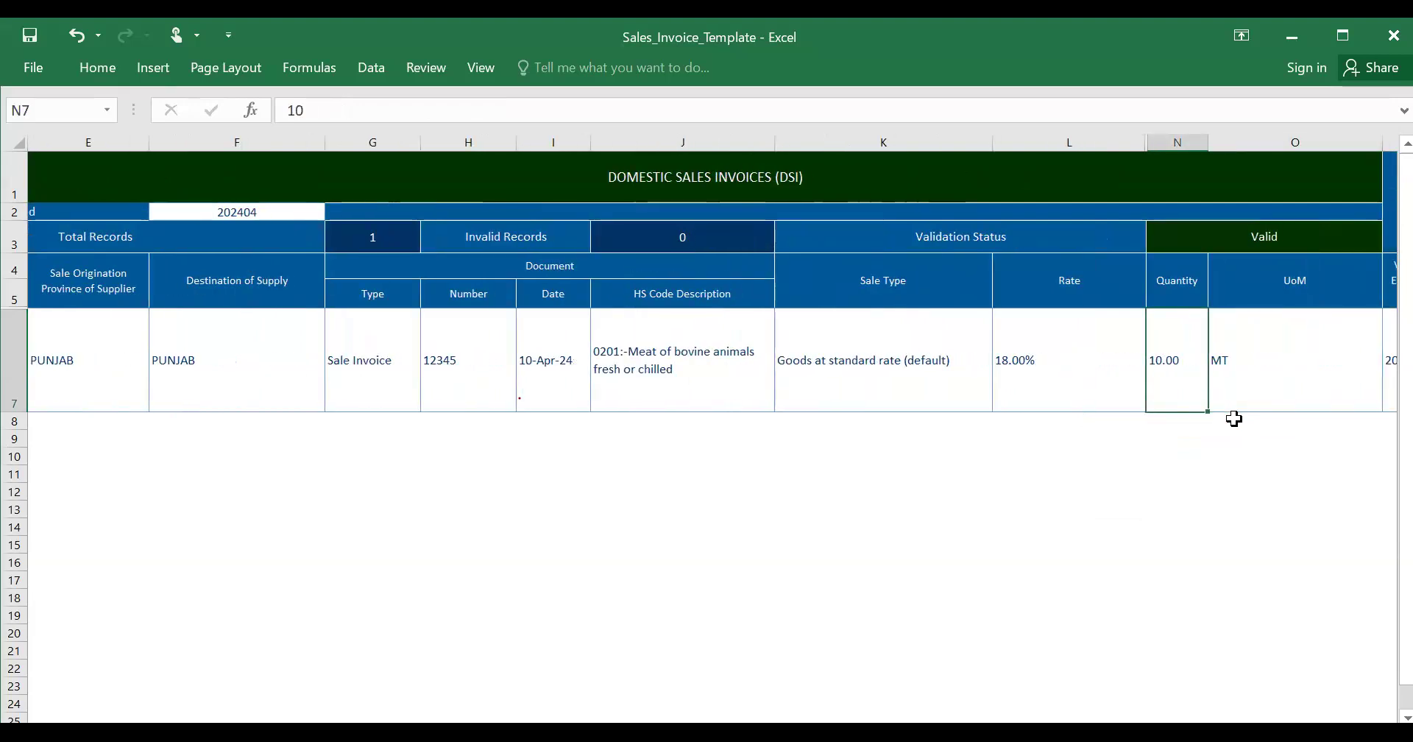
{"action": "type", "text": "10000"}
{"action": "key", "text": "Tab"}
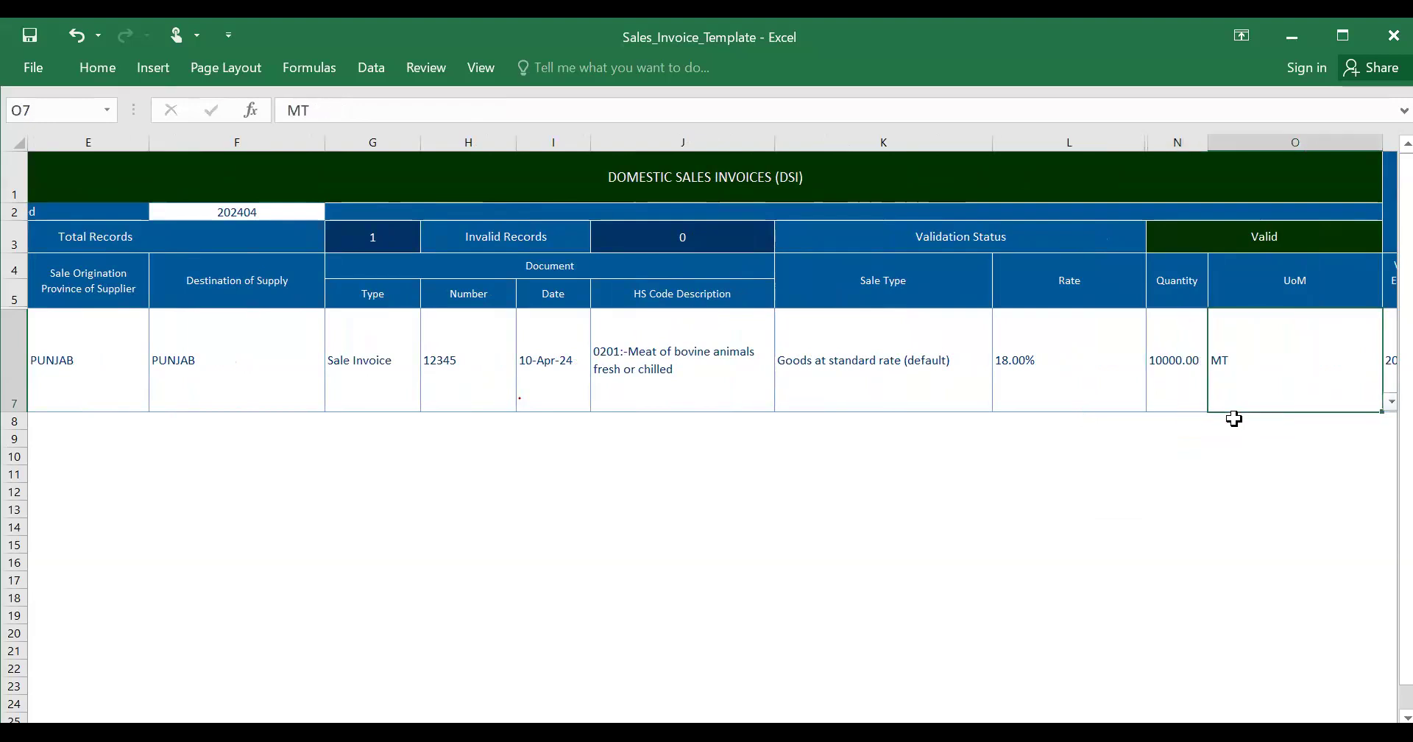
{"action": "key", "text": "alt+Down"}
{"action": "key", "text": "Down"}
{"action": "key", "text": "Down"}
{"action": "key", "text": "Down"}
{"action": "key", "text": "Down"}
{"action": "key", "text": "Down"}
{"action": "key", "text": "Down"}
{"action": "key", "text": "Down"}
{"action": "key", "text": "Down"}
{"action": "key", "text": "Down"}
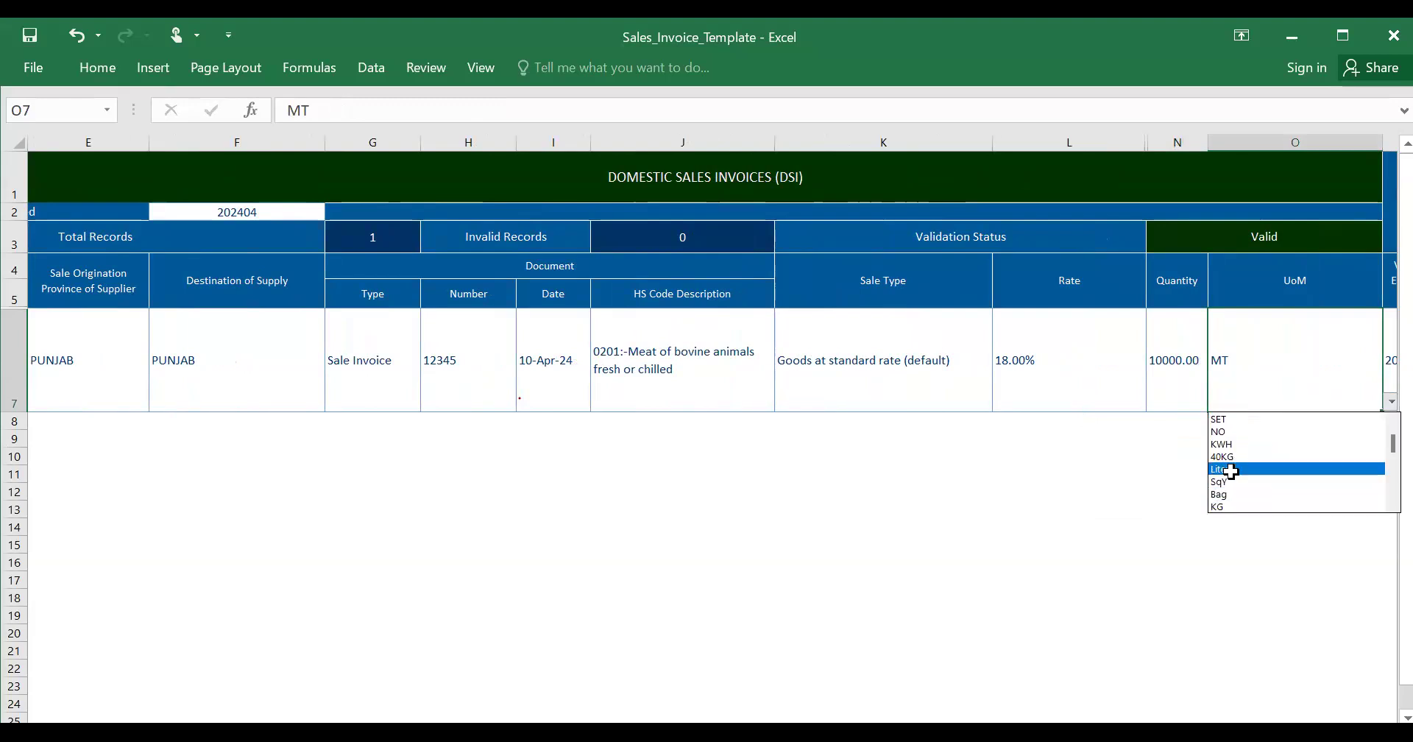
{"action": "left_click", "coordinate": [1225, 505]}
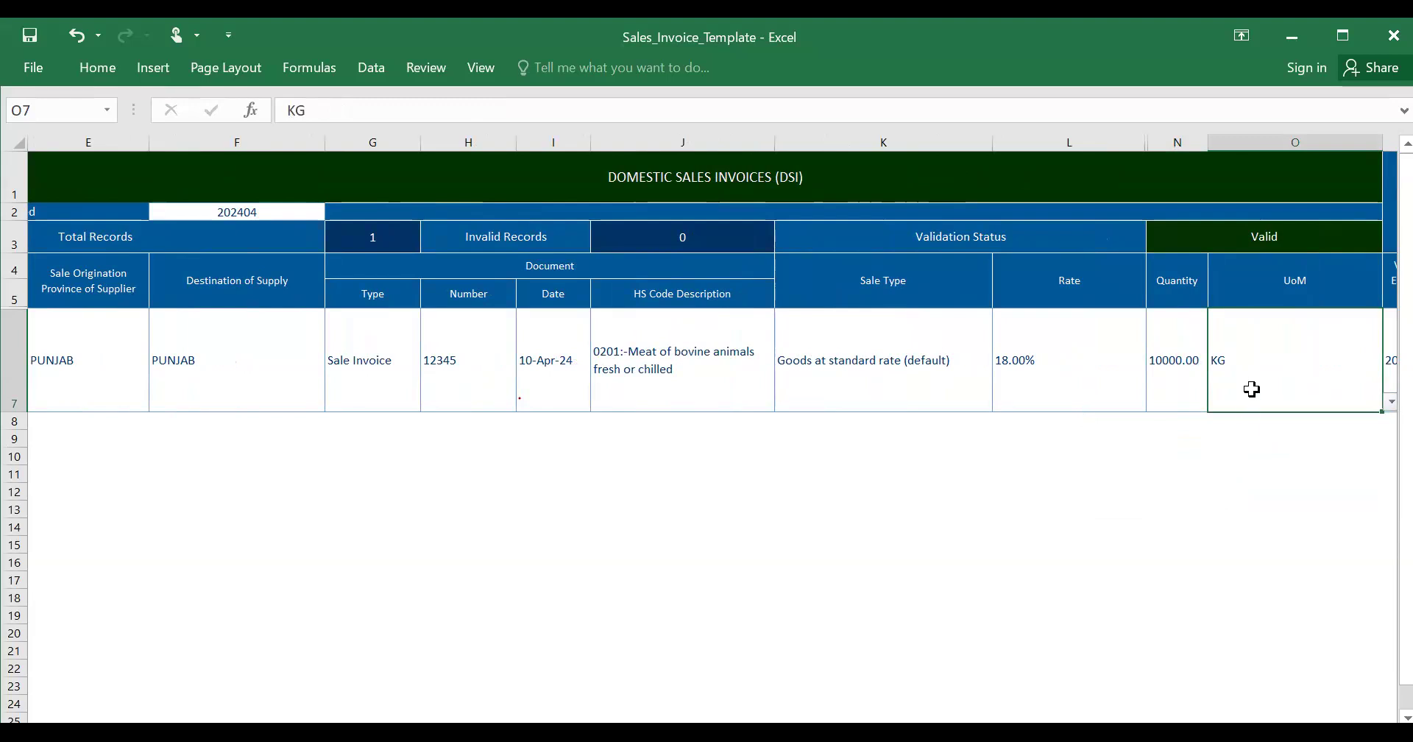
{"action": "key", "text": "Right"}
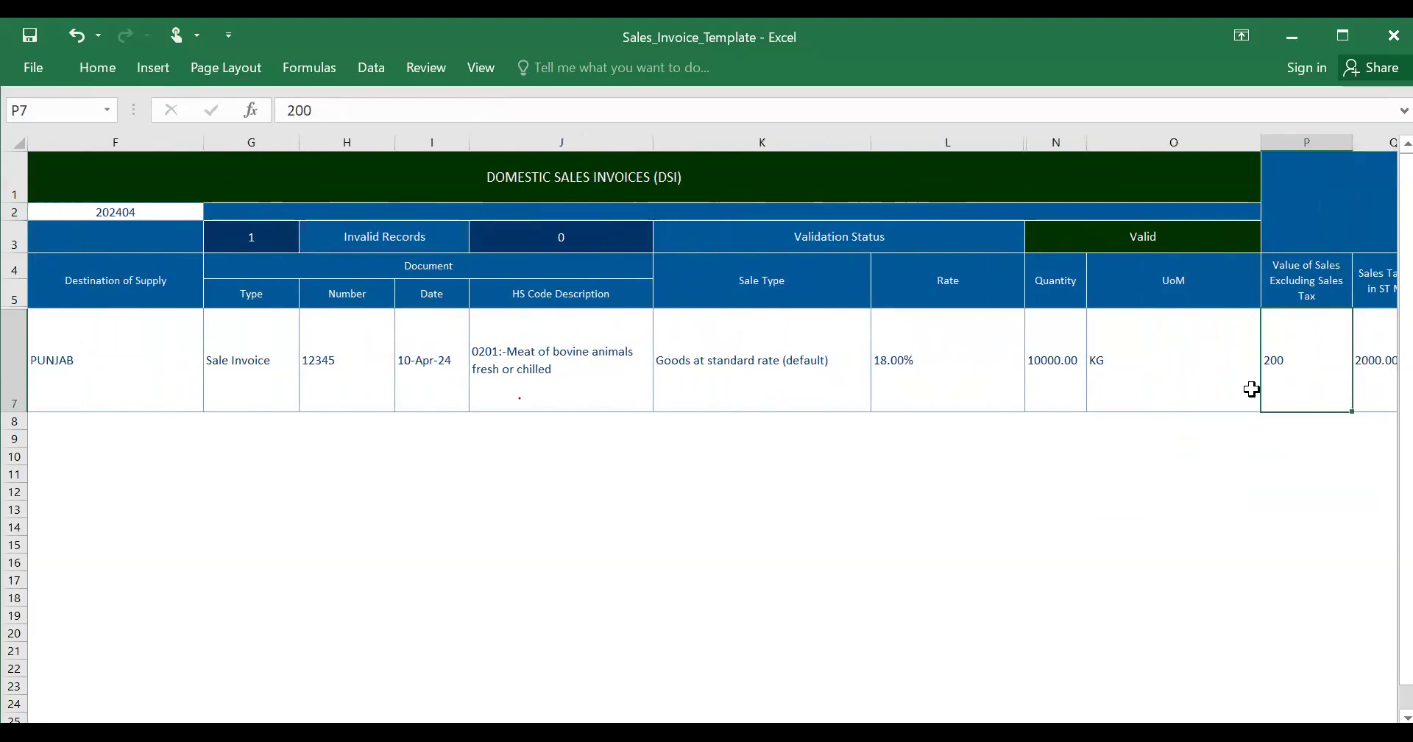
- Enter 10000 as the value excluding tax, trim quantity to 1000, and check the 2000.00 sales tax
{"action": "type", "text": "10000"}
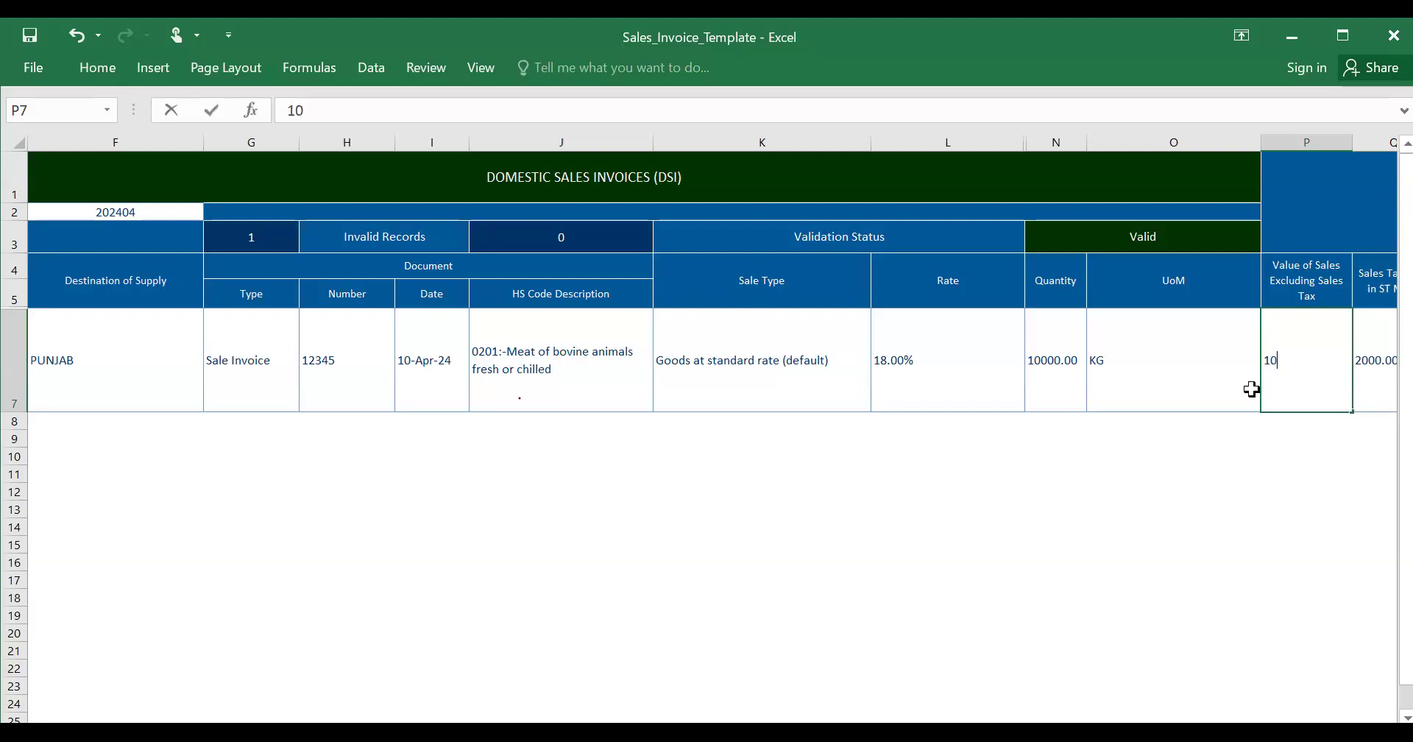
{"action": "left_click", "coordinate": [1041, 361]}
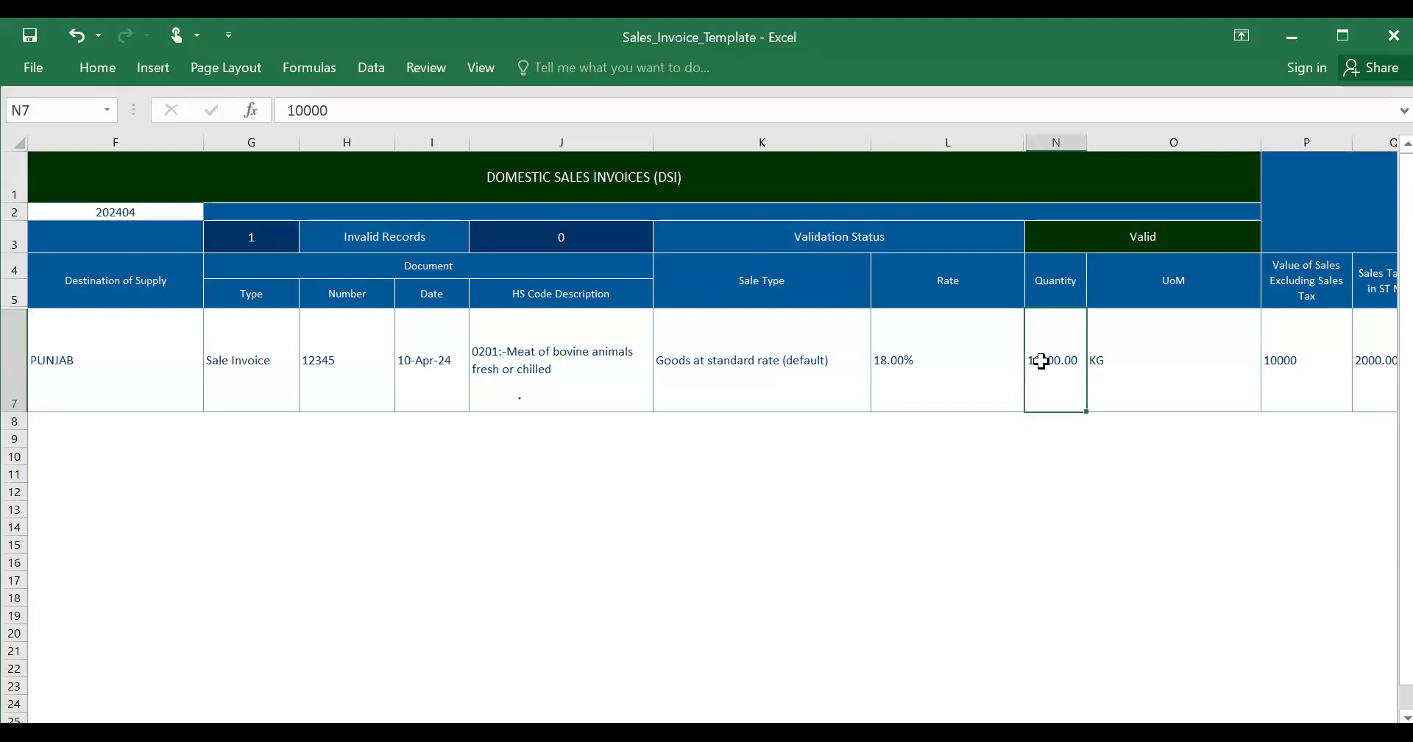
{"action": "double_click", "coordinate": [1041, 361]}
{"action": "key", "text": "BackSpace"}
{"action": "left_click", "coordinate": [1292, 355]}
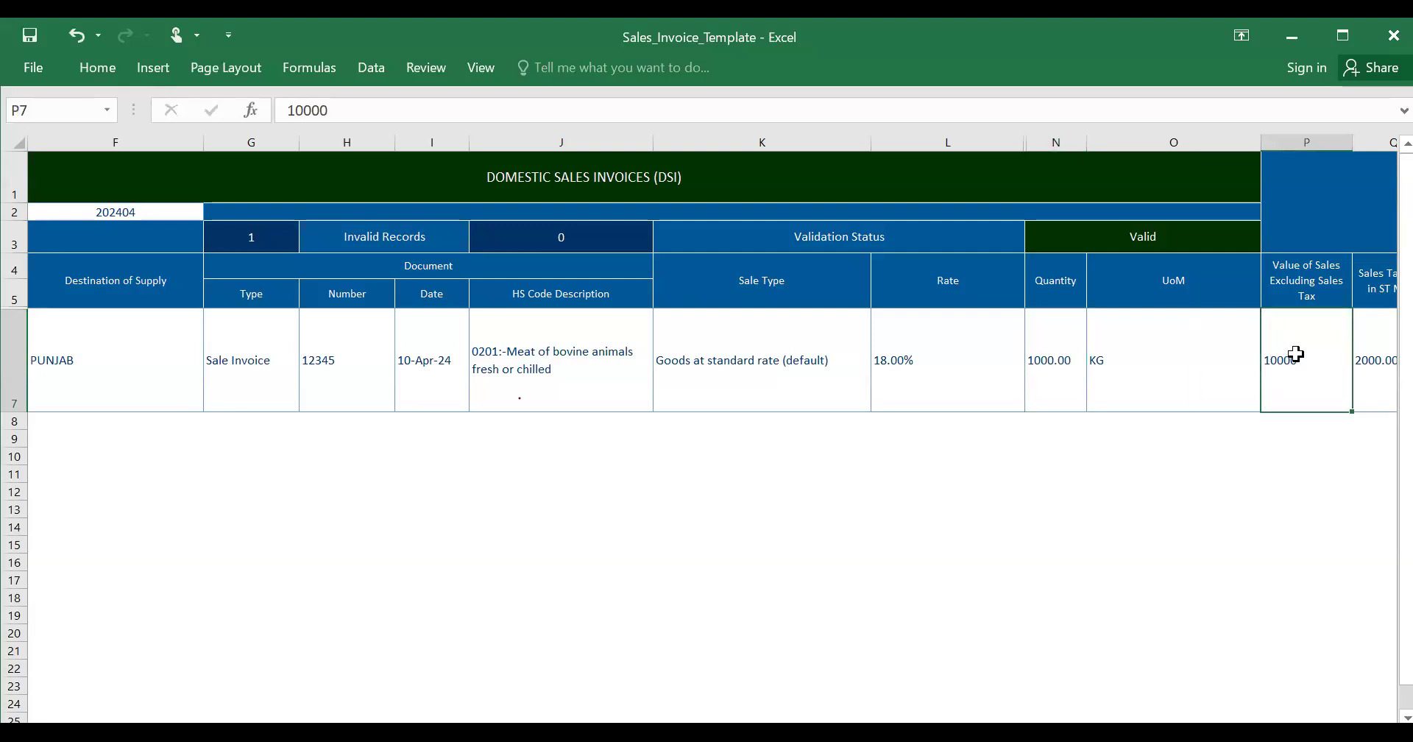
{"action": "key", "text": "Right"}
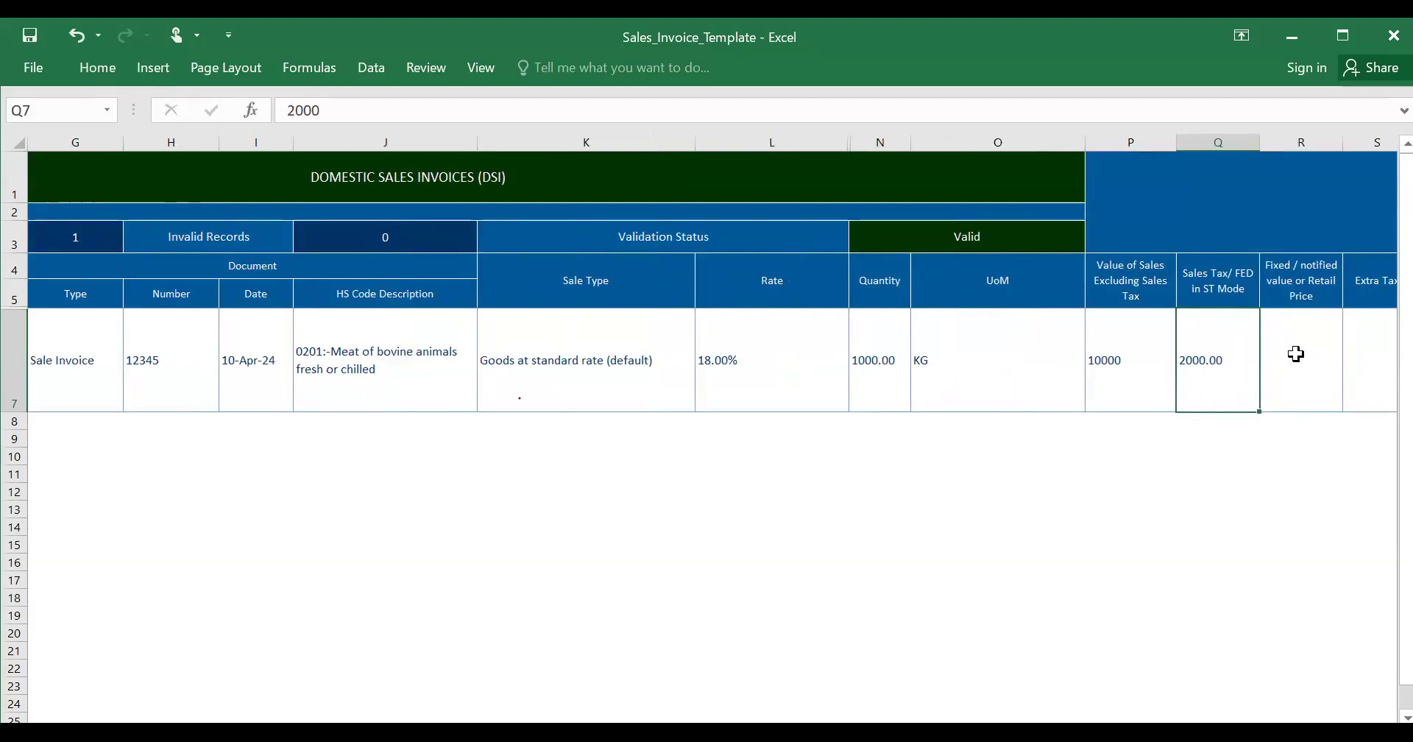
{"action": "left_click", "coordinate": [1140, 377]}
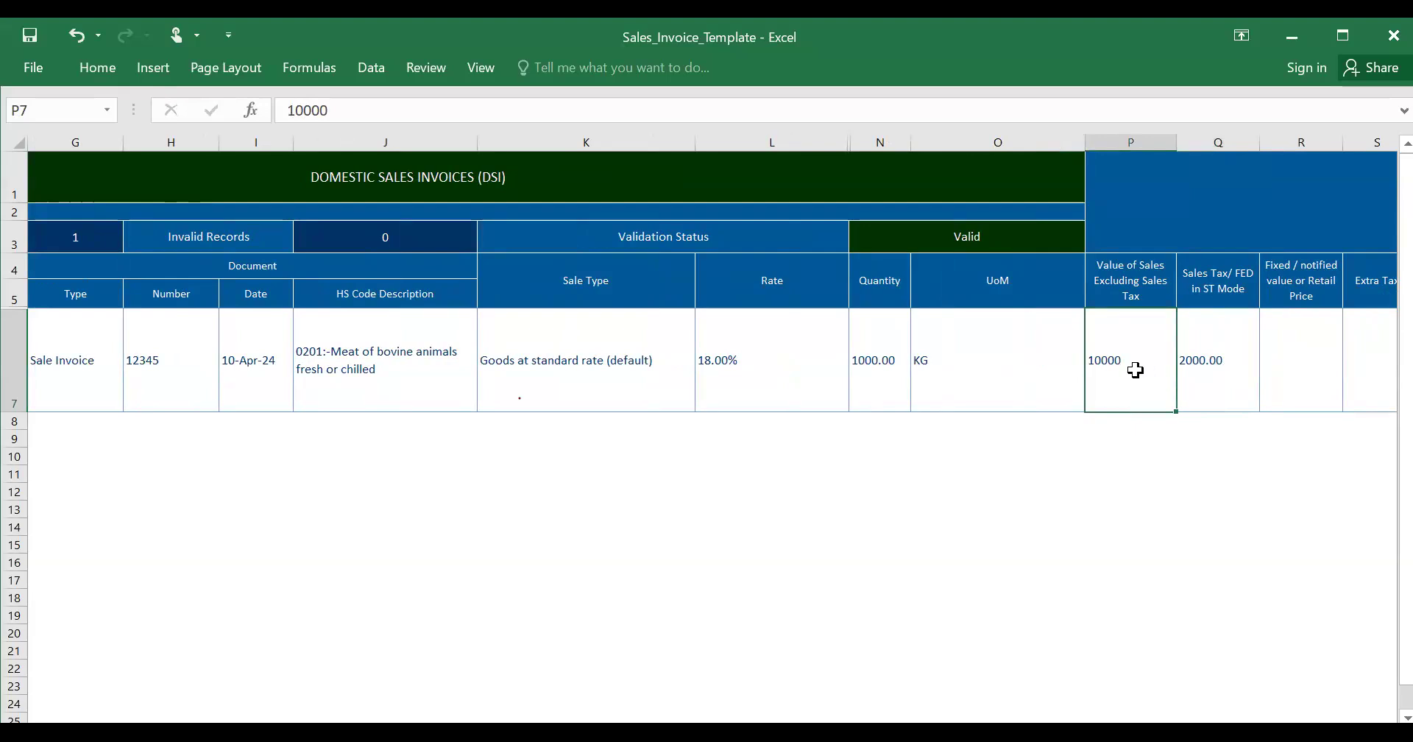
{"action": "left_click", "coordinate": [1213, 358]}
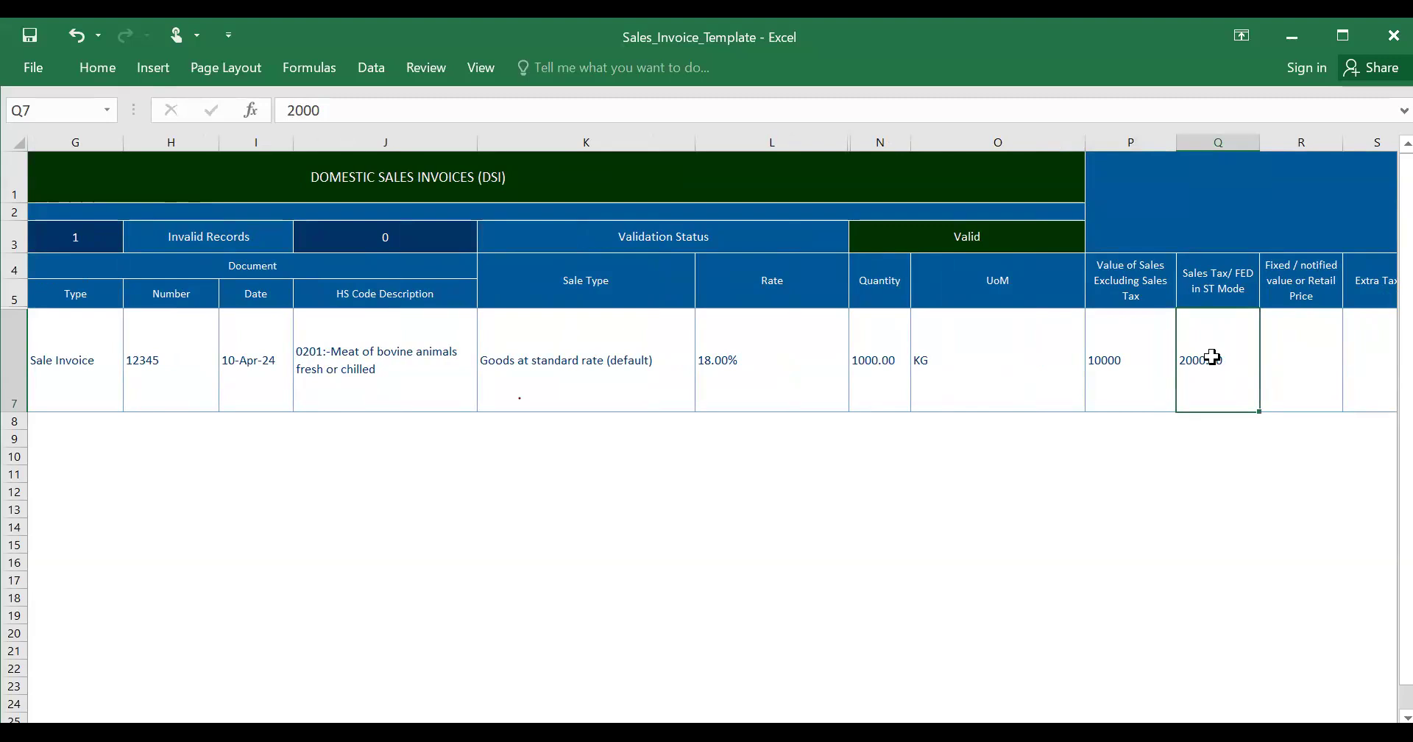
{"action": "left_click", "coordinate": [1297, 366]}
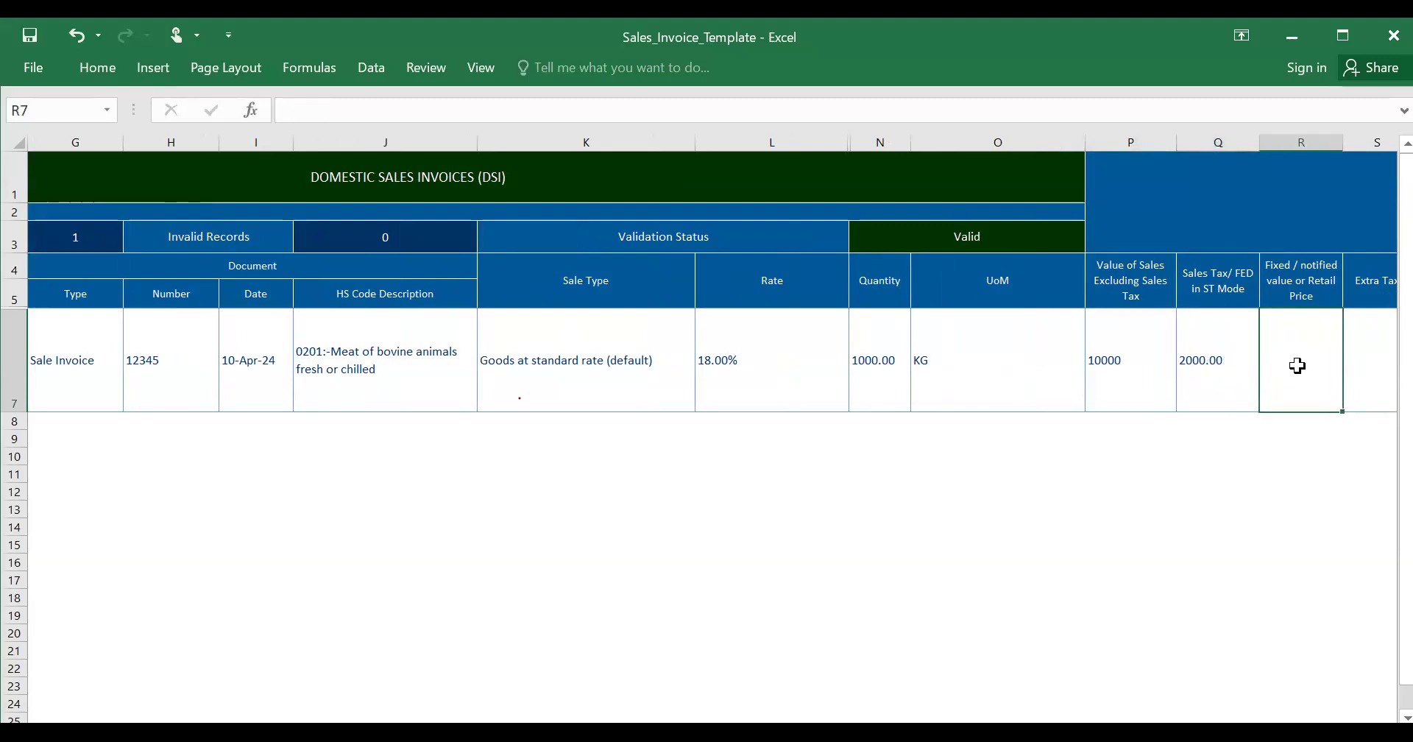
{"action": "key", "text": "Left"}
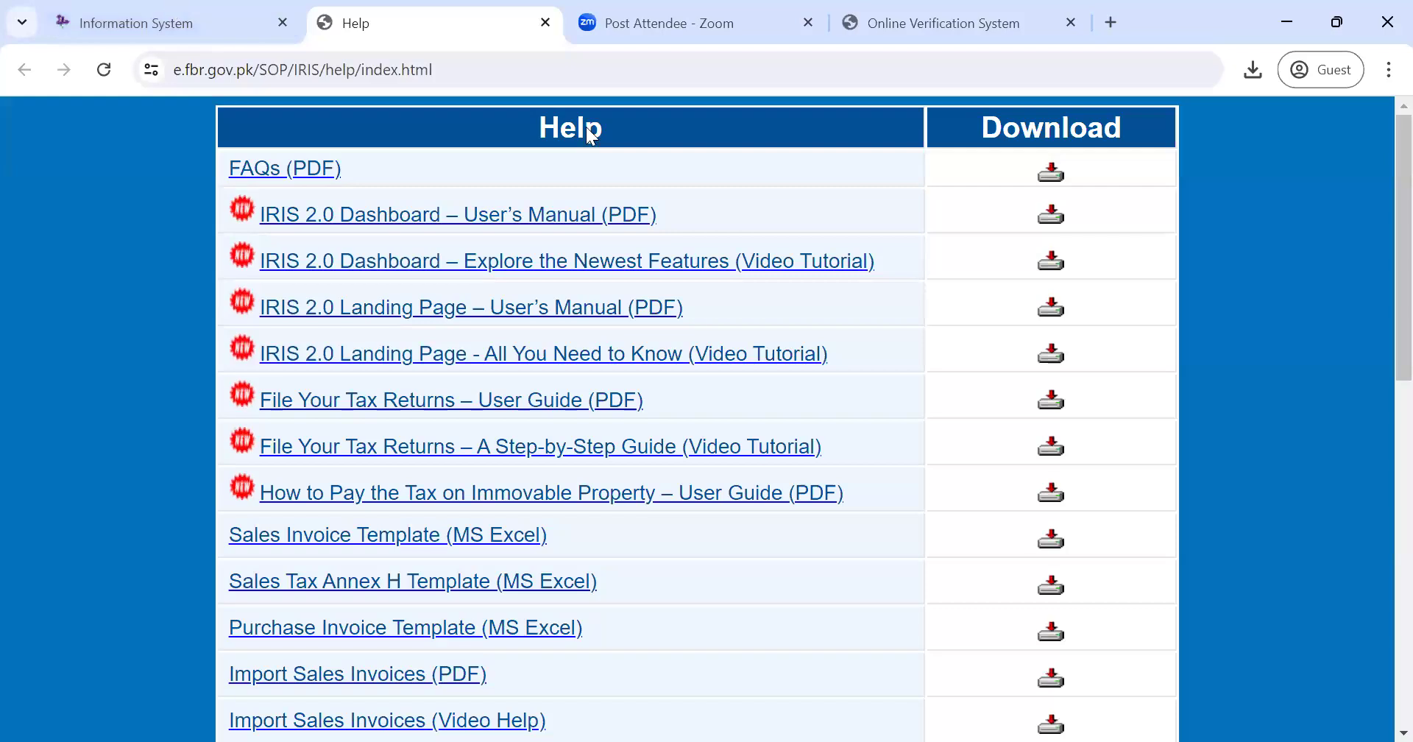
- Scroll the IRIS invoice list right to the Sales Tax/FED column showing 900, 1,800 and 0
{"action": "left_click", "coordinate": [107, 16]}
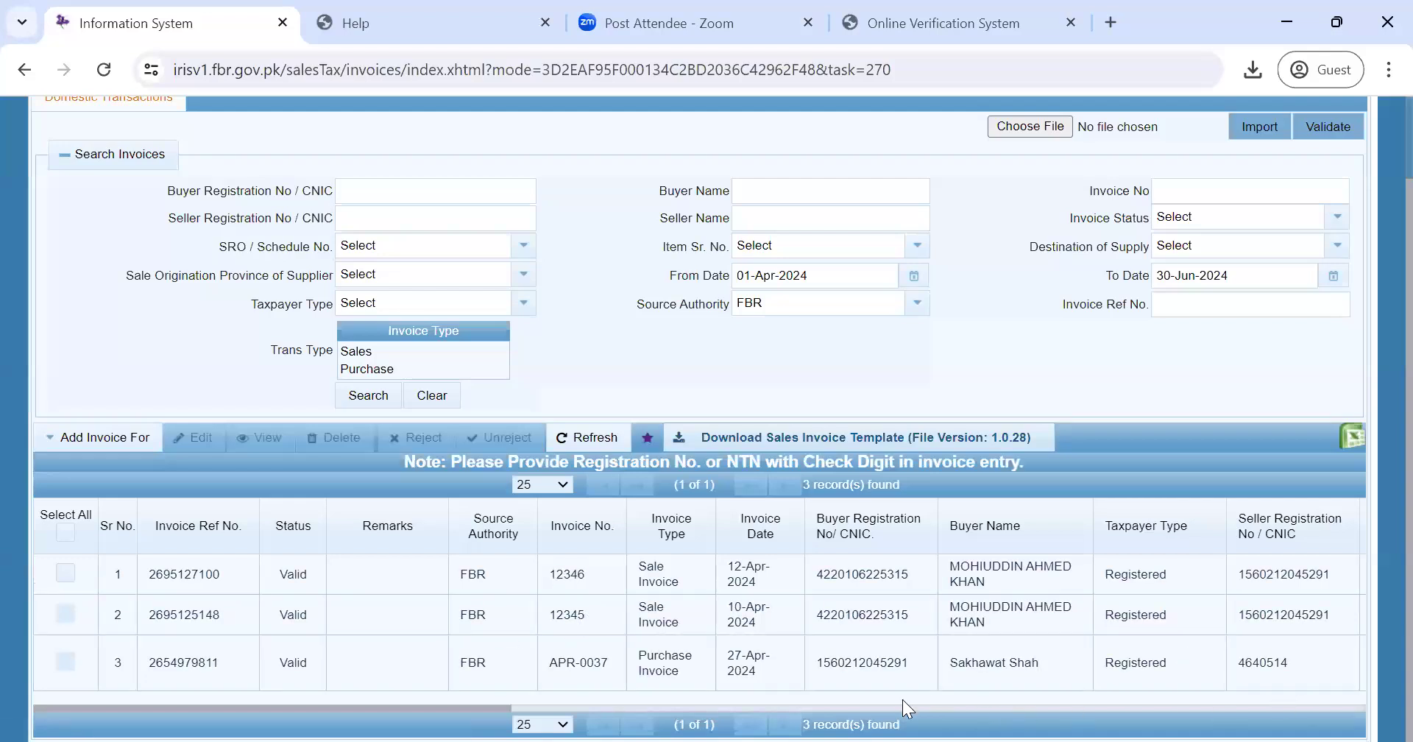
{"action": "left_click_drag", "start_coordinate": [478, 705], "coordinate": [982, 707]}
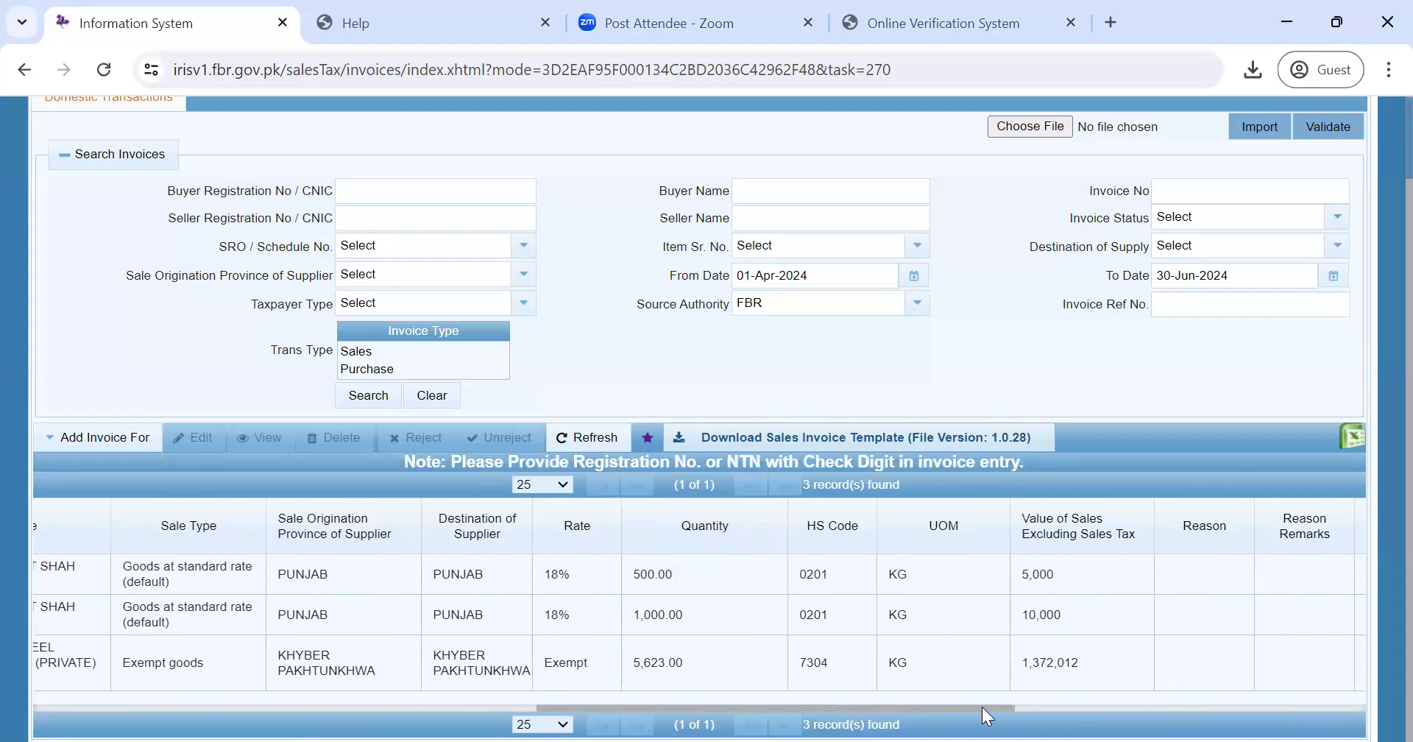
{"action": "left_click_drag", "start_coordinate": [981, 706], "coordinate": [1066, 706]}
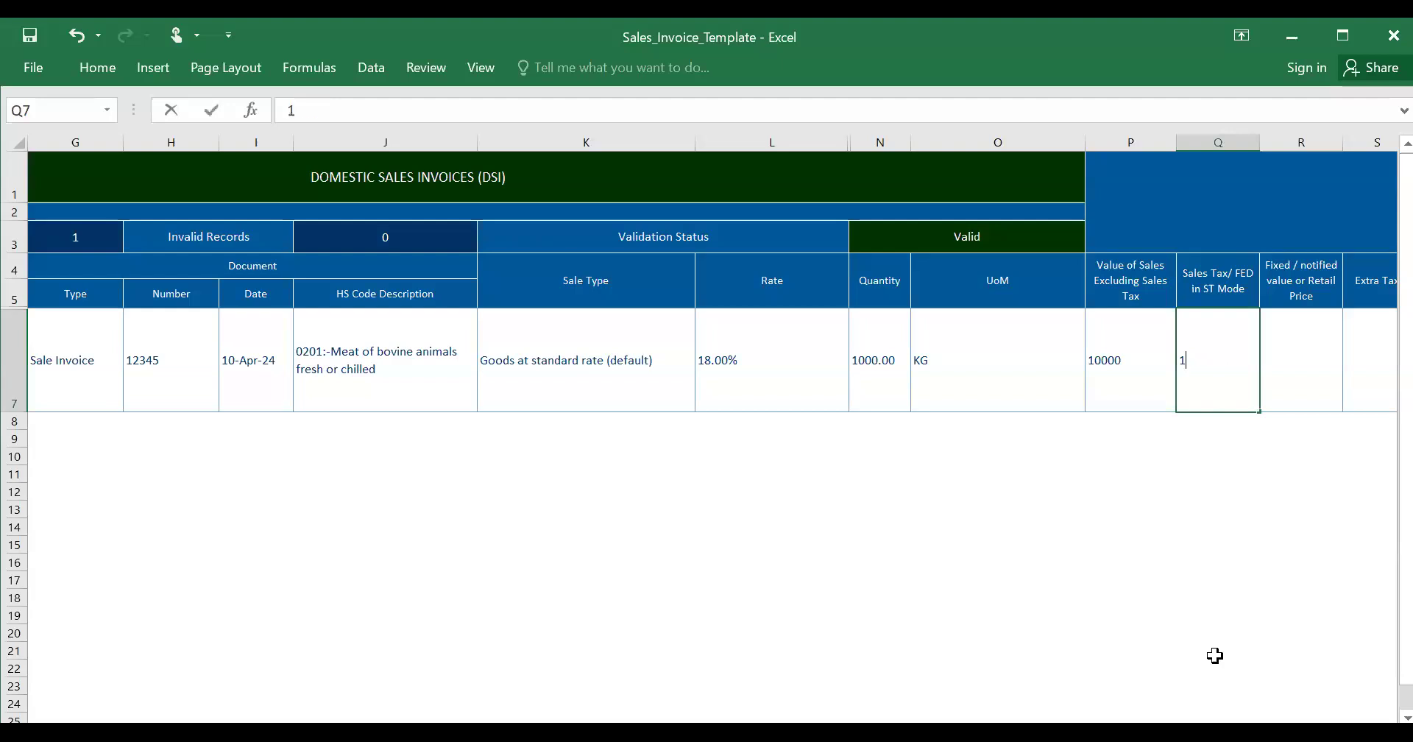
- Enter 1800 as the sales tax amount and move across to the SRO/schedule number cell W7
{"action": "type", "text": "1800"}
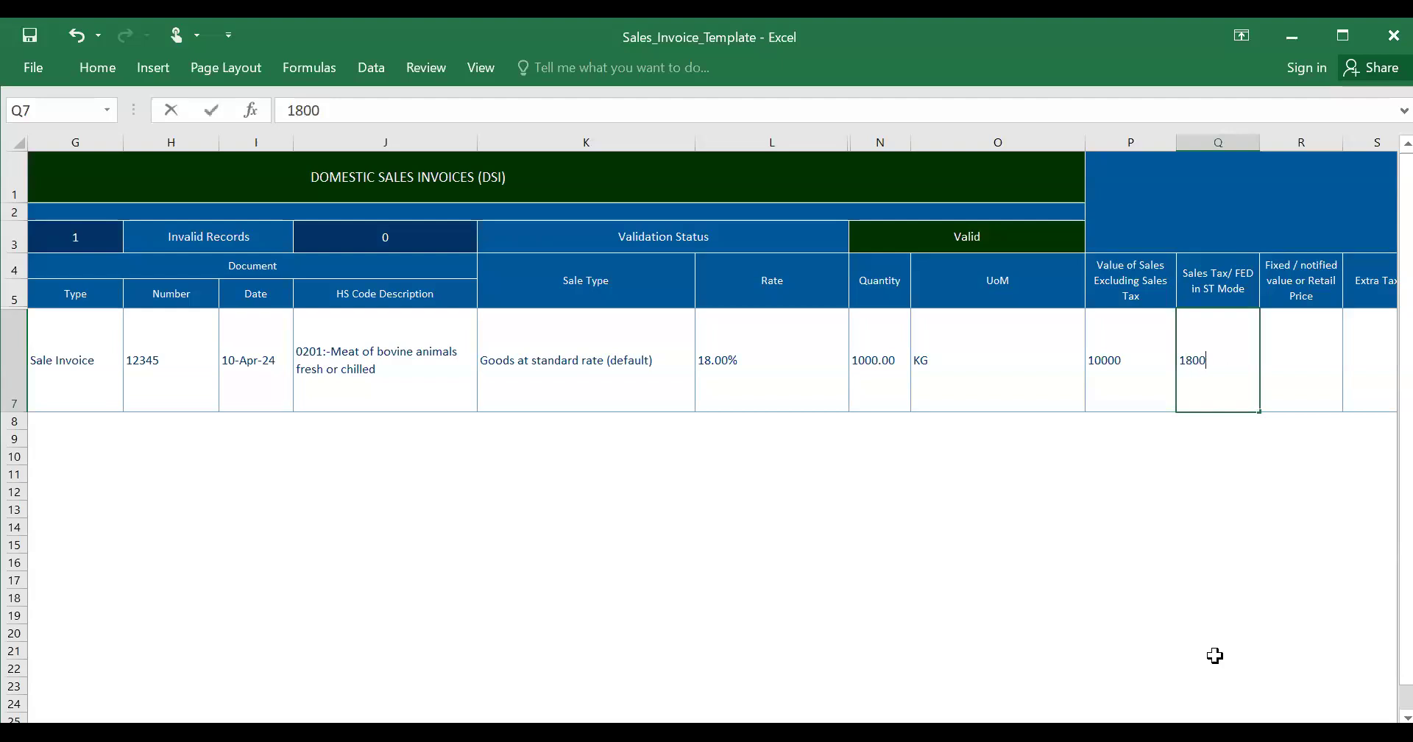
{"action": "key", "text": "Tab"}
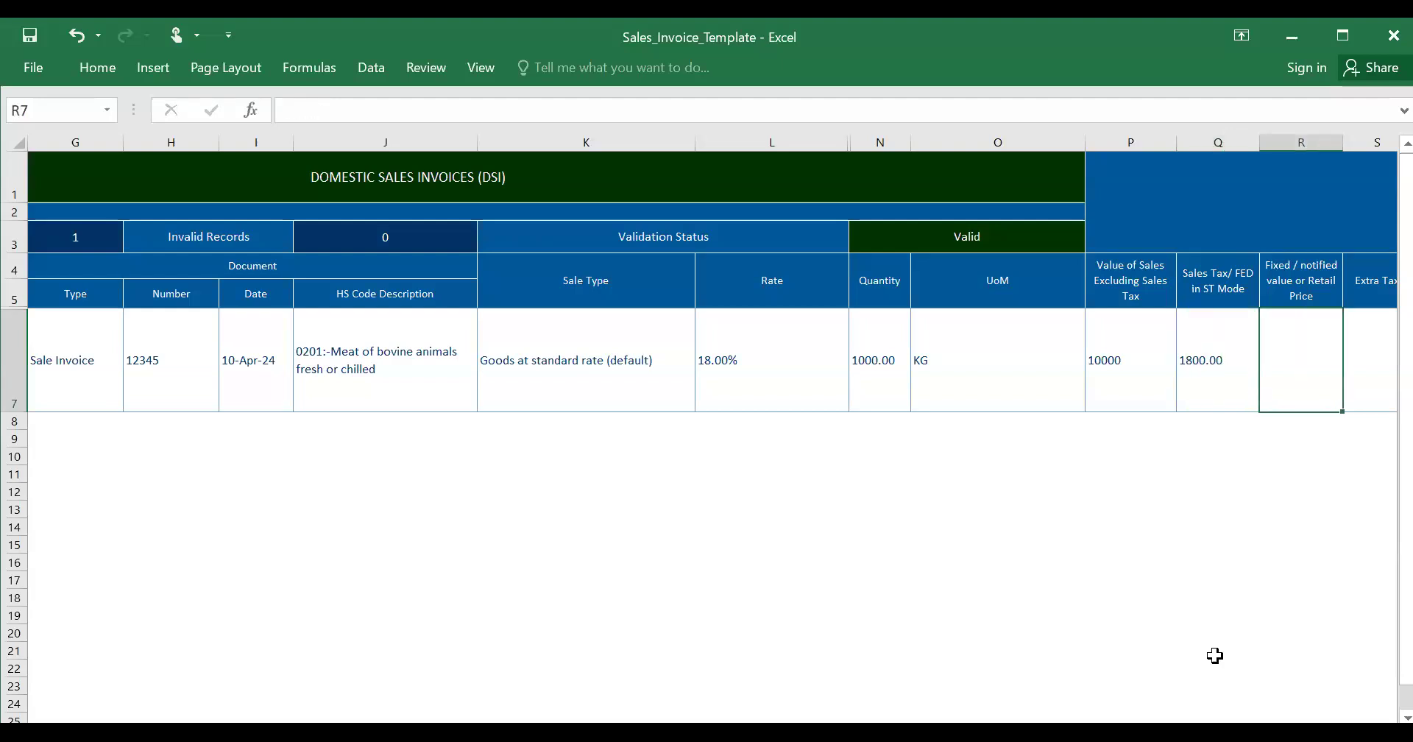
{"action": "key", "text": "Tab"}
{"action": "key", "text": "Tab"}
{"action": "key", "text": "Tab"}
{"action": "key", "text": "Tab"}
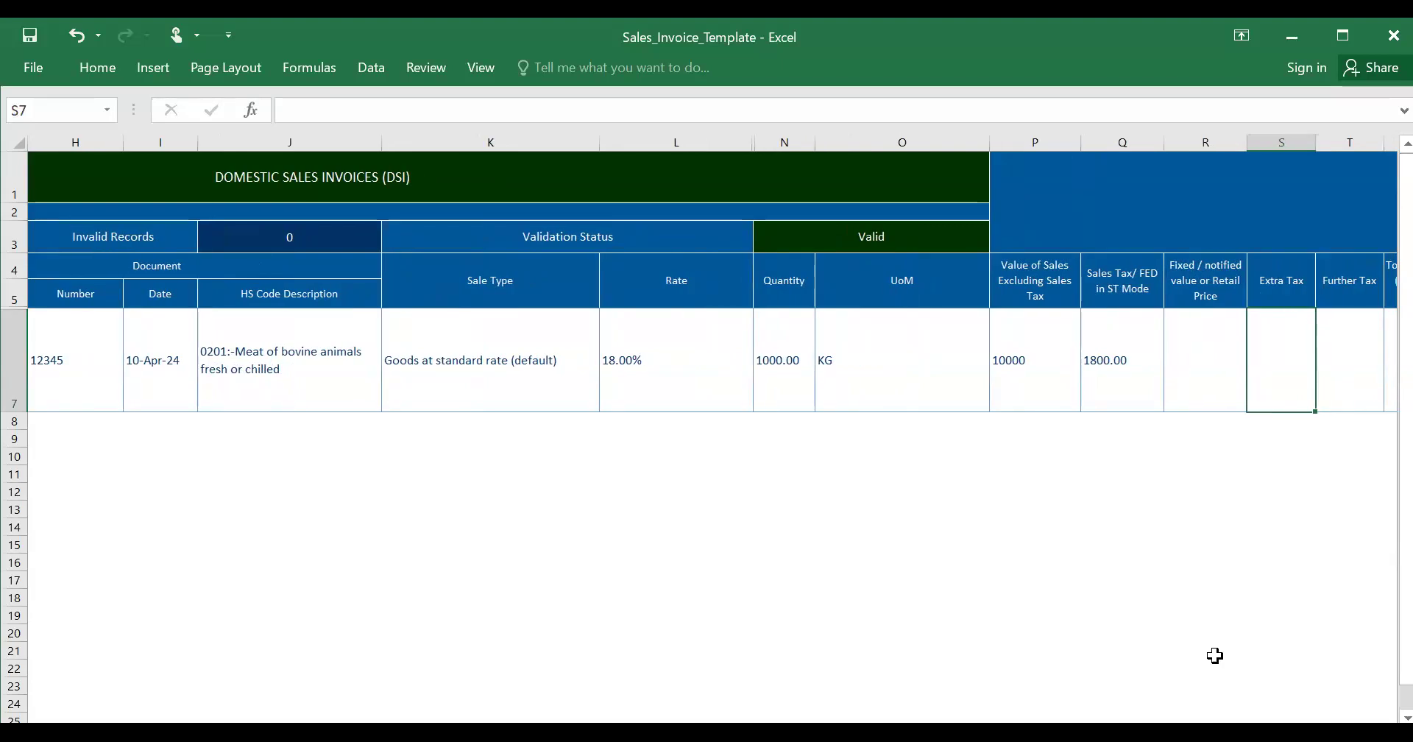
{"action": "key", "text": "Tab"}
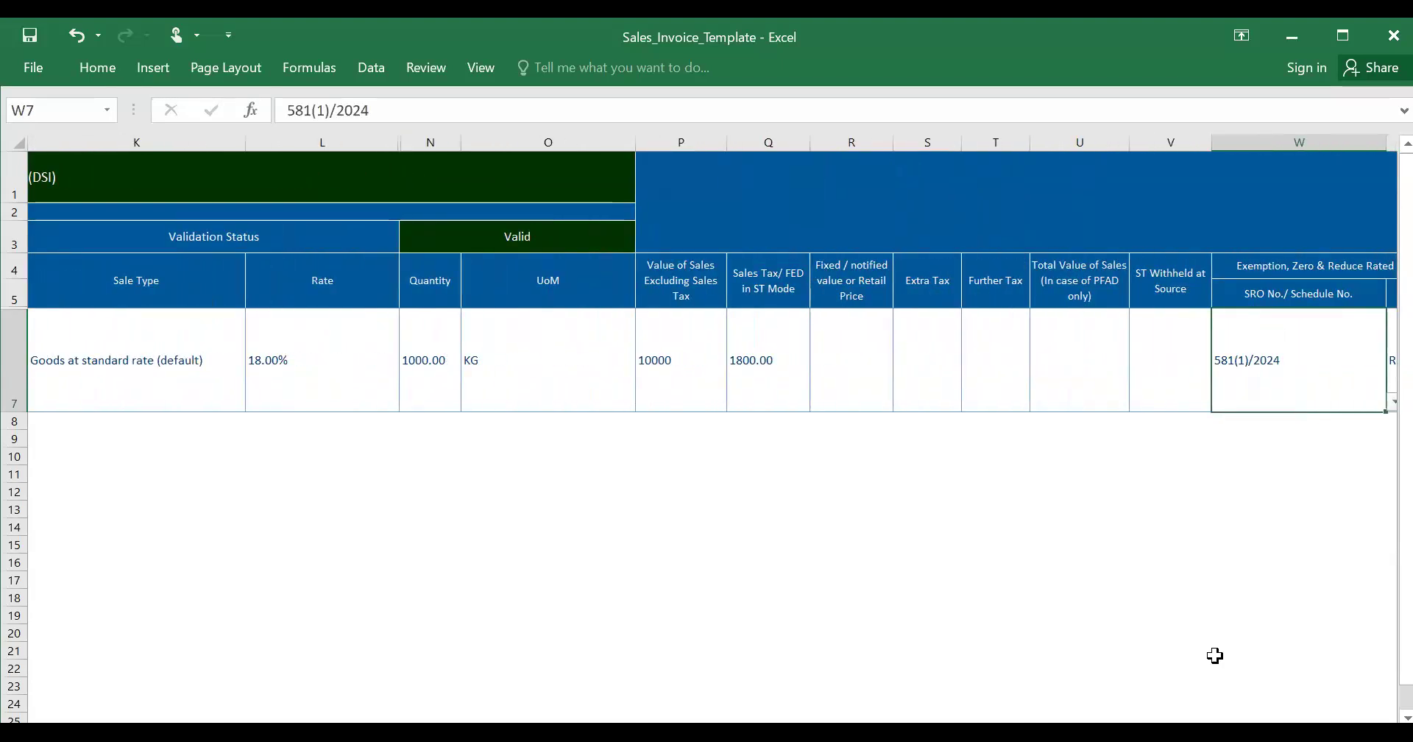
{"action": "key", "text": "Right"}
{"action": "key", "text": "Left"}
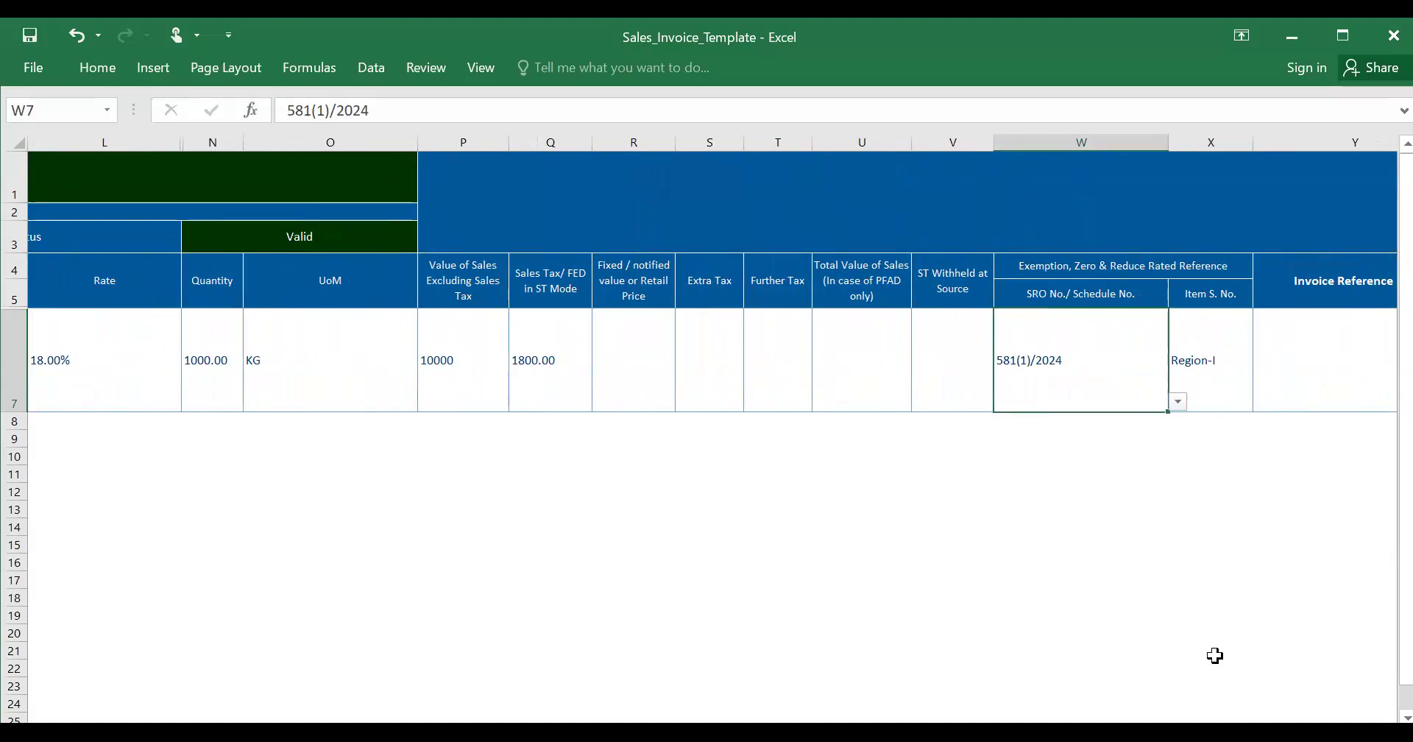
- Browse W7's SRO/schedule choices, from 237(I)/2020 through 6th Schd, EIGHTH and FIFTH SCHEDULE entries
{"action": "key", "text": "alt+Down"}
{"action": "key", "text": "Up"}
{"action": "key", "text": "Up"}
{"action": "key", "text": "Up"}
{"action": "key", "text": "Up"}
{"action": "key", "text": "Up"}
{"action": "key", "text": "Up"}
{"action": "key", "text": "Up"}
{"action": "key", "text": "Up"}
{"action": "key", "text": "Up"}
{"action": "key", "text": "Up"}
{"action": "key", "text": "Up"}
{"action": "key", "text": "Up"}
{"action": "key", "text": "Up"}
{"action": "key", "text": "Up"}
{"action": "key", "text": "Up"}
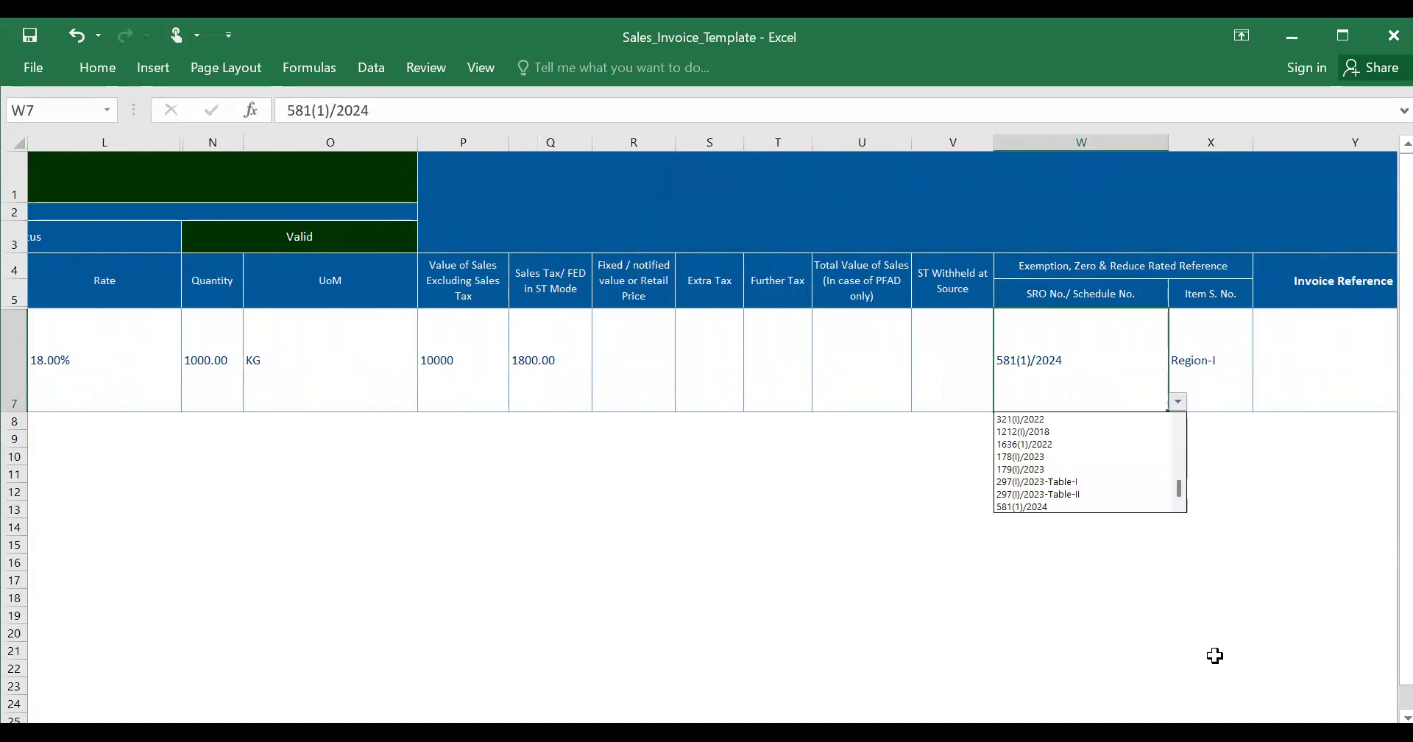
{"action": "key", "text": "Up"}
{"action": "key", "text": "Up"}
{"action": "key", "text": "Up"}
{"action": "key", "text": "Up"}
{"action": "key", "text": "Up"}
{"action": "key", "text": "Up"}
{"action": "key", "text": "Up"}
{"action": "key", "text": "Up"}
{"action": "key", "text": "Up"}
{"action": "key", "text": "Up"}
{"action": "key", "text": "Up"}
{"action": "key", "text": "Up"}
{"action": "key", "text": "Up"}
{"action": "key", "text": "Up"}
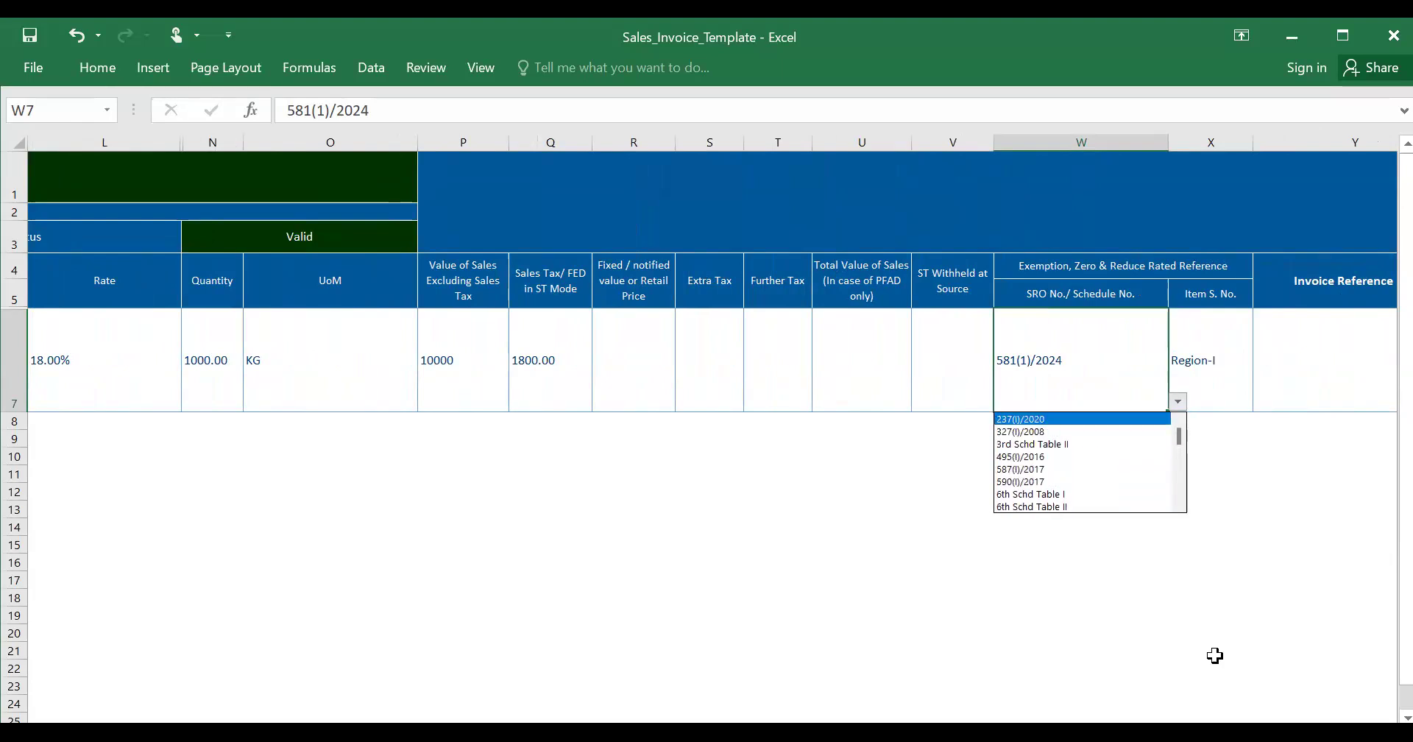
{"action": "key", "text": "Down"}
{"action": "key", "text": "Down"}
{"action": "key", "text": "Up"}
{"action": "key", "text": "Up"}
{"action": "key", "text": "Down"}
{"action": "key", "text": "Down"}
{"action": "key", "text": "Down"}
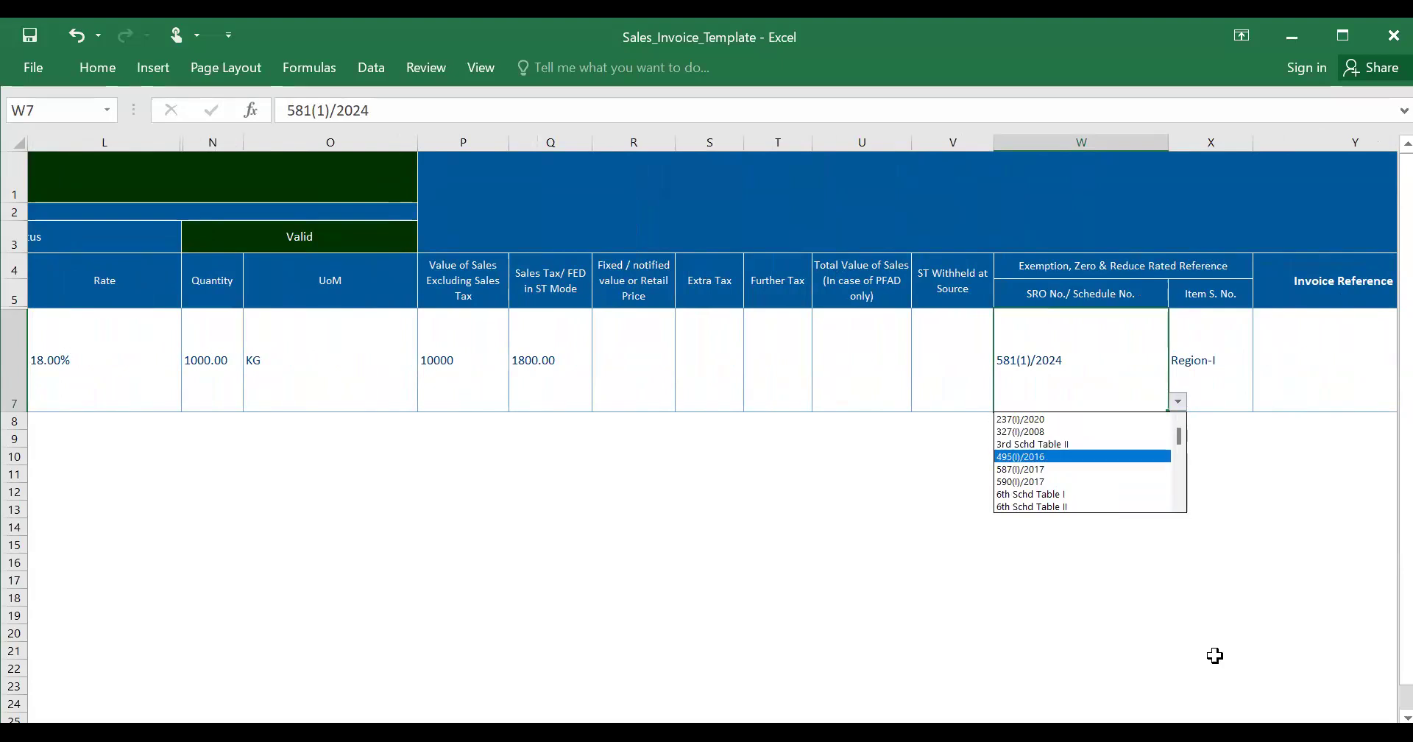
{"action": "key", "text": "Down"}
{"action": "key", "text": "Down"}
{"action": "key", "text": "Down"}
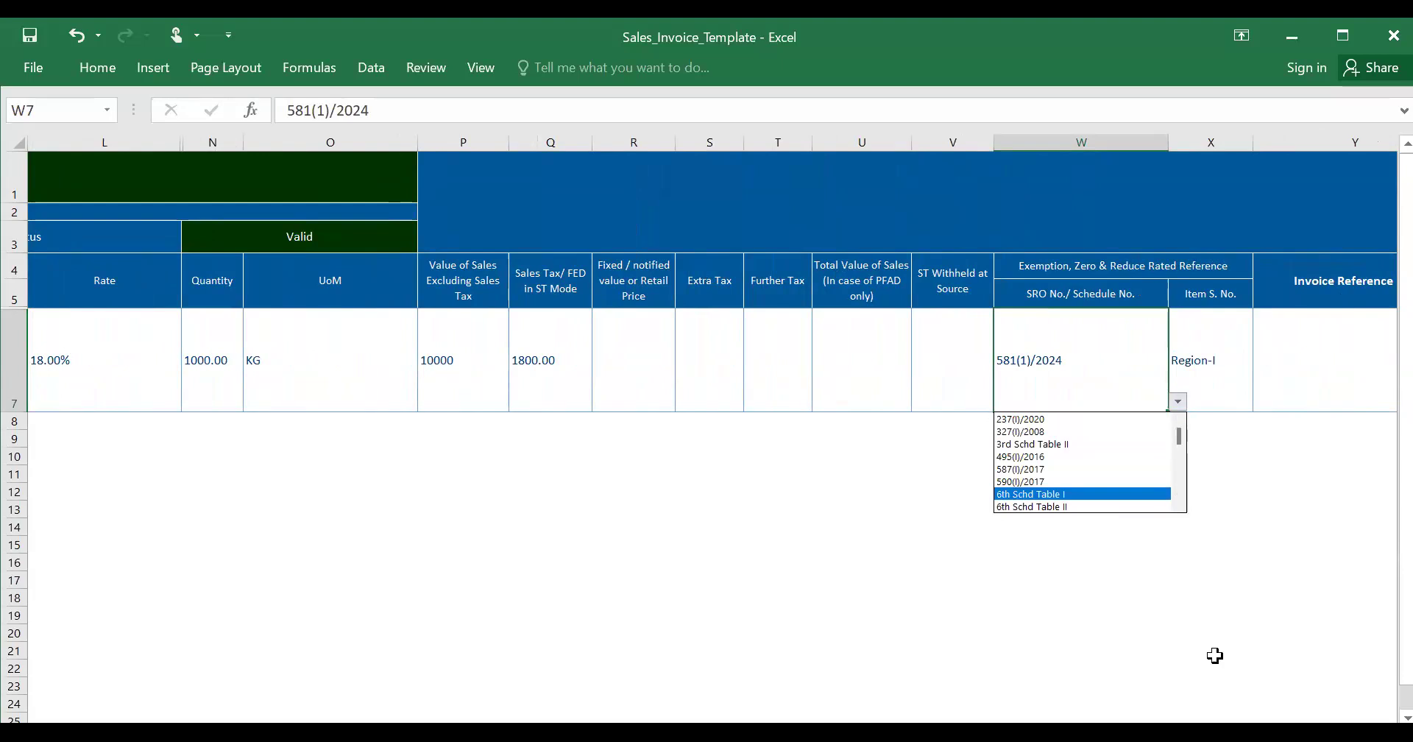
{"action": "key", "text": "Down"}
{"action": "key", "text": "Up"}
{"action": "key", "text": "Down"}
{"action": "key", "text": "Down"}
{"action": "key", "text": "Down"}
{"action": "key", "text": "Down"}
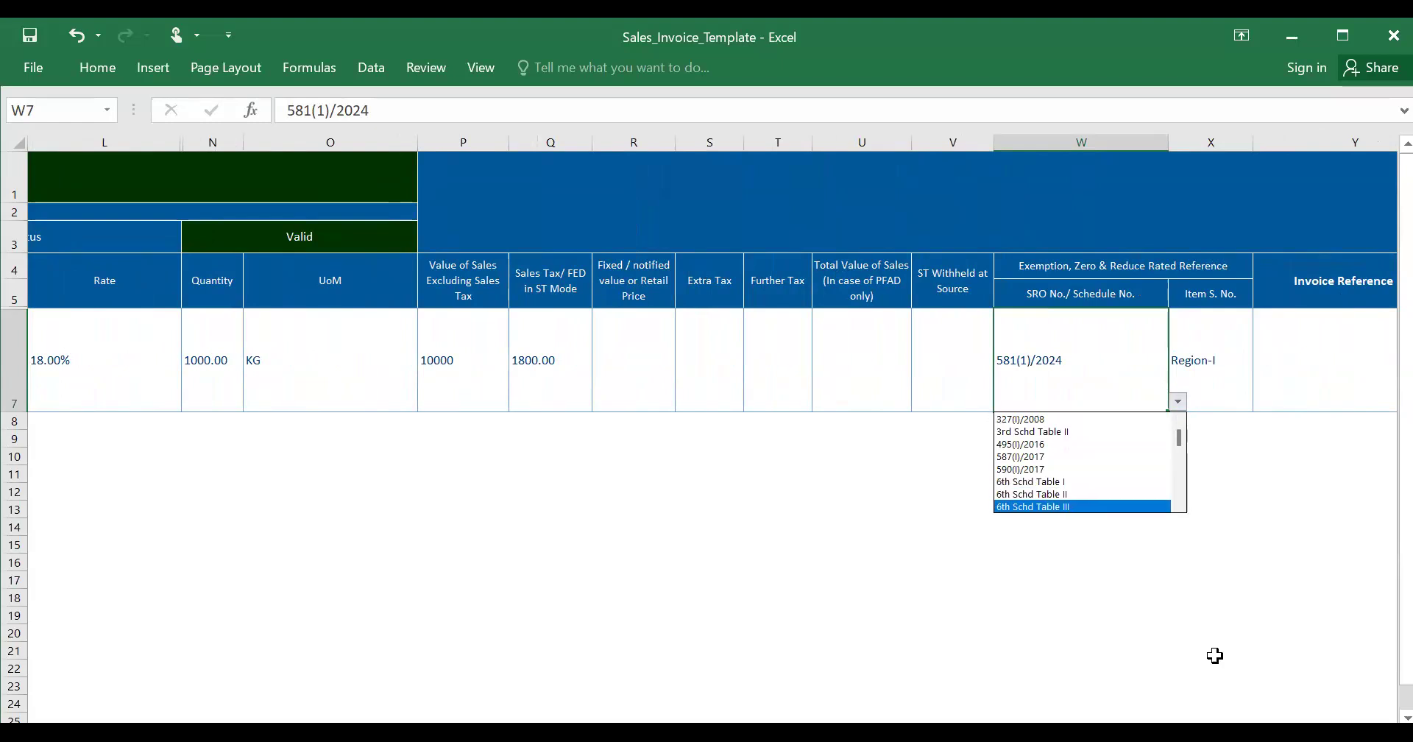
{"action": "key", "text": "Down"}
{"action": "key", "text": "Down"}
{"action": "key", "text": "Down"}
{"action": "key", "text": "Down"}
{"action": "key", "text": "Down"}
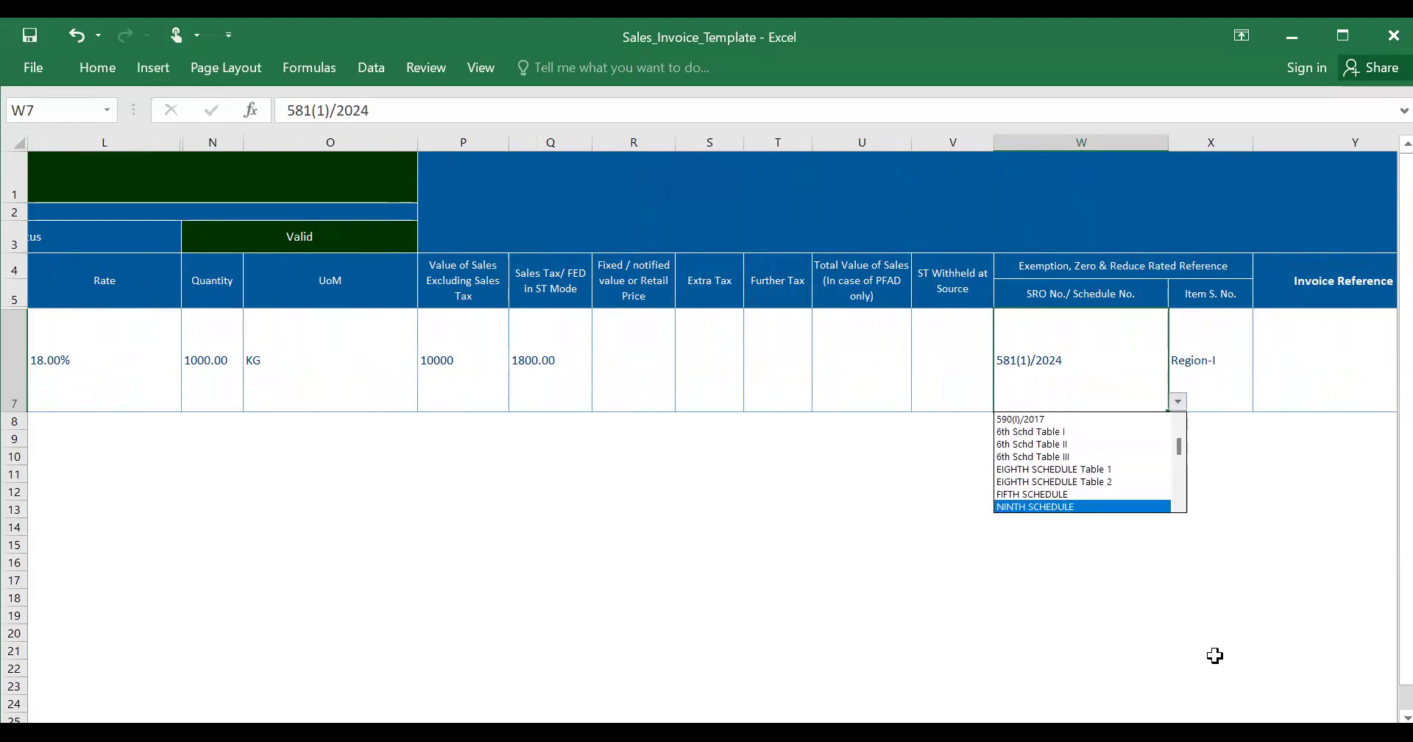
{"action": "key", "text": "Down"}
{"action": "key", "text": "Down"}
{"action": "key", "text": "Down"}
{"action": "key", "text": "Down"}
{"action": "key", "text": "Down"}
{"action": "key", "text": "Down"}
{"action": "key", "text": "Down"}
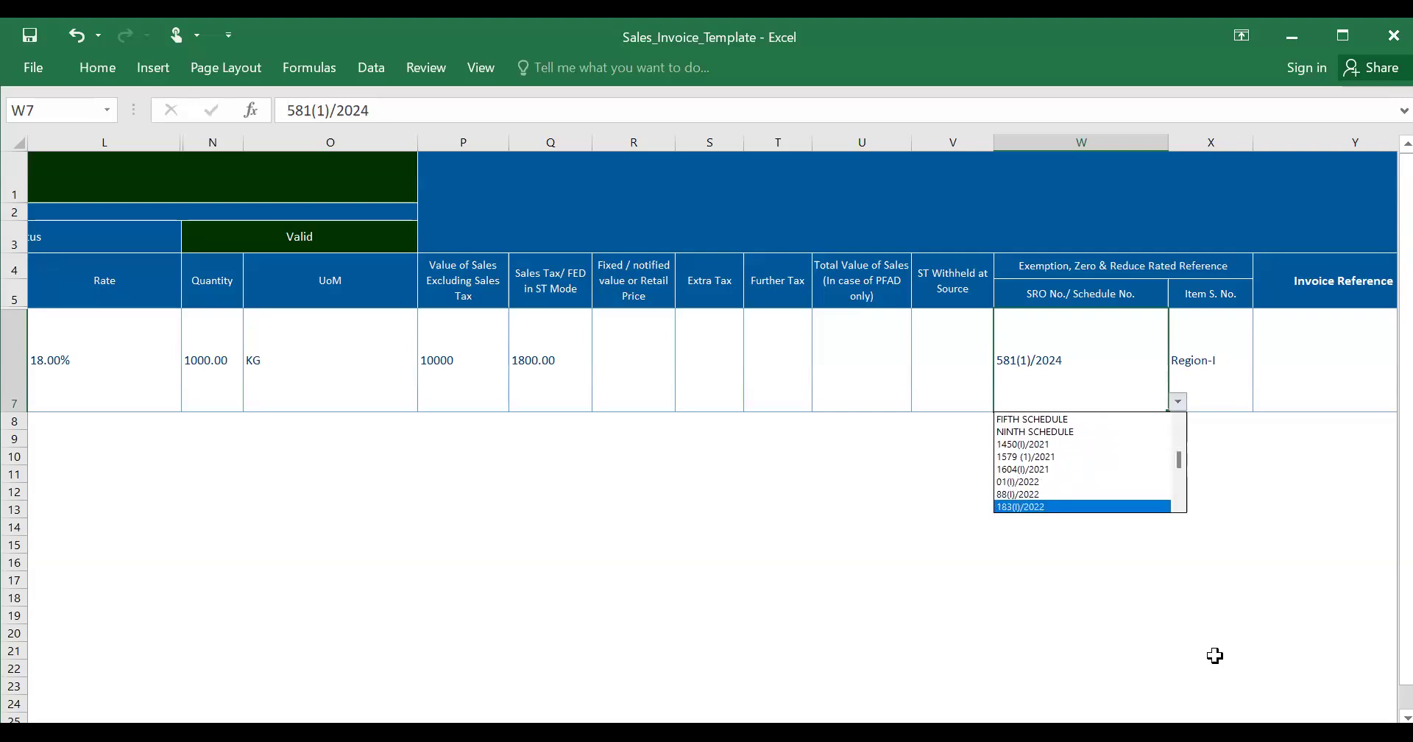
{"action": "key", "text": "Up"}
{"action": "key", "text": "Up"}
{"action": "key", "text": "Up"}
{"action": "key", "text": "Up"}
{"action": "key", "text": "Up"}
{"action": "key", "text": "Up"}
{"action": "key", "text": "Up"}
{"action": "key", "text": "Up"}
{"action": "key", "text": "Up"}
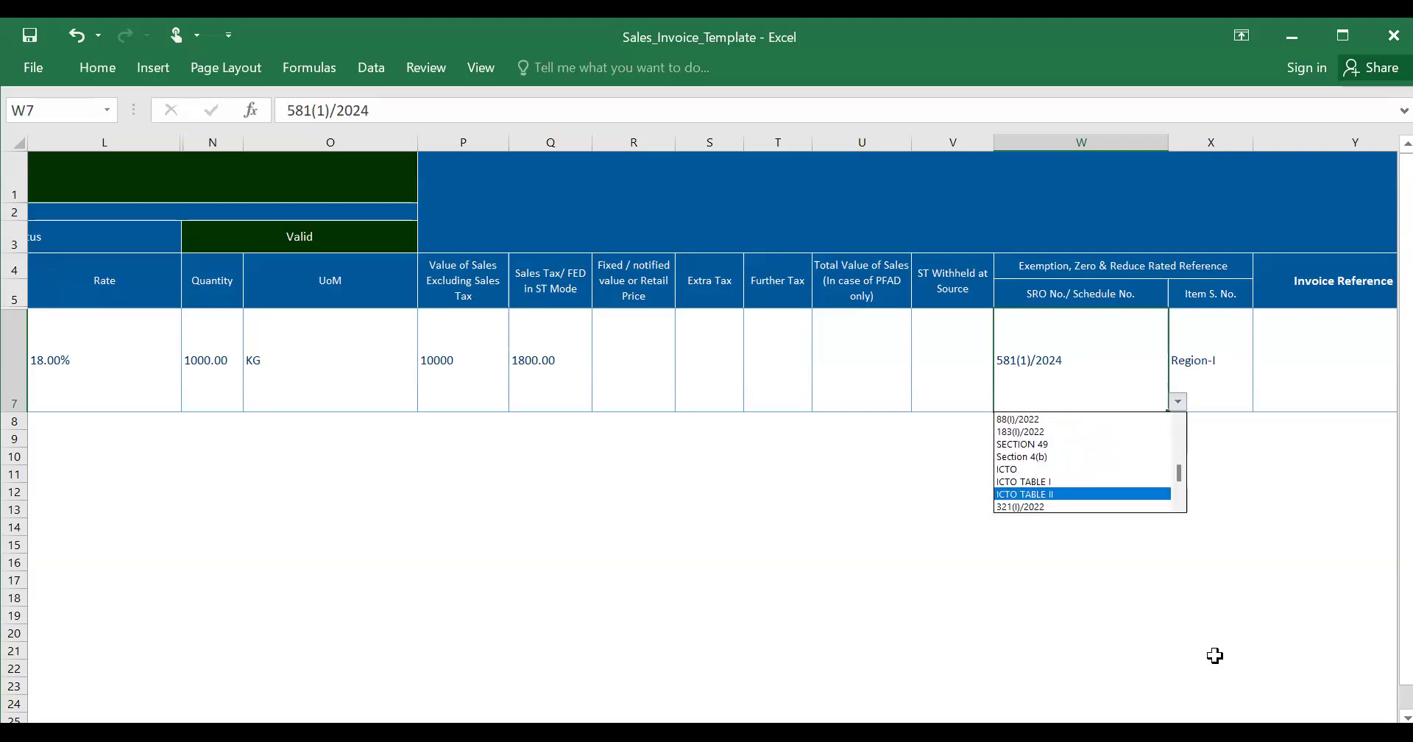
{"action": "key", "text": "Up"}
{"action": "key", "text": "Up"}
{"action": "key", "text": "Up"}
{"action": "key", "text": "Up"}
{"action": "key", "text": "Up"}
{"action": "key", "text": "Up"}
{"action": "key", "text": "Up"}
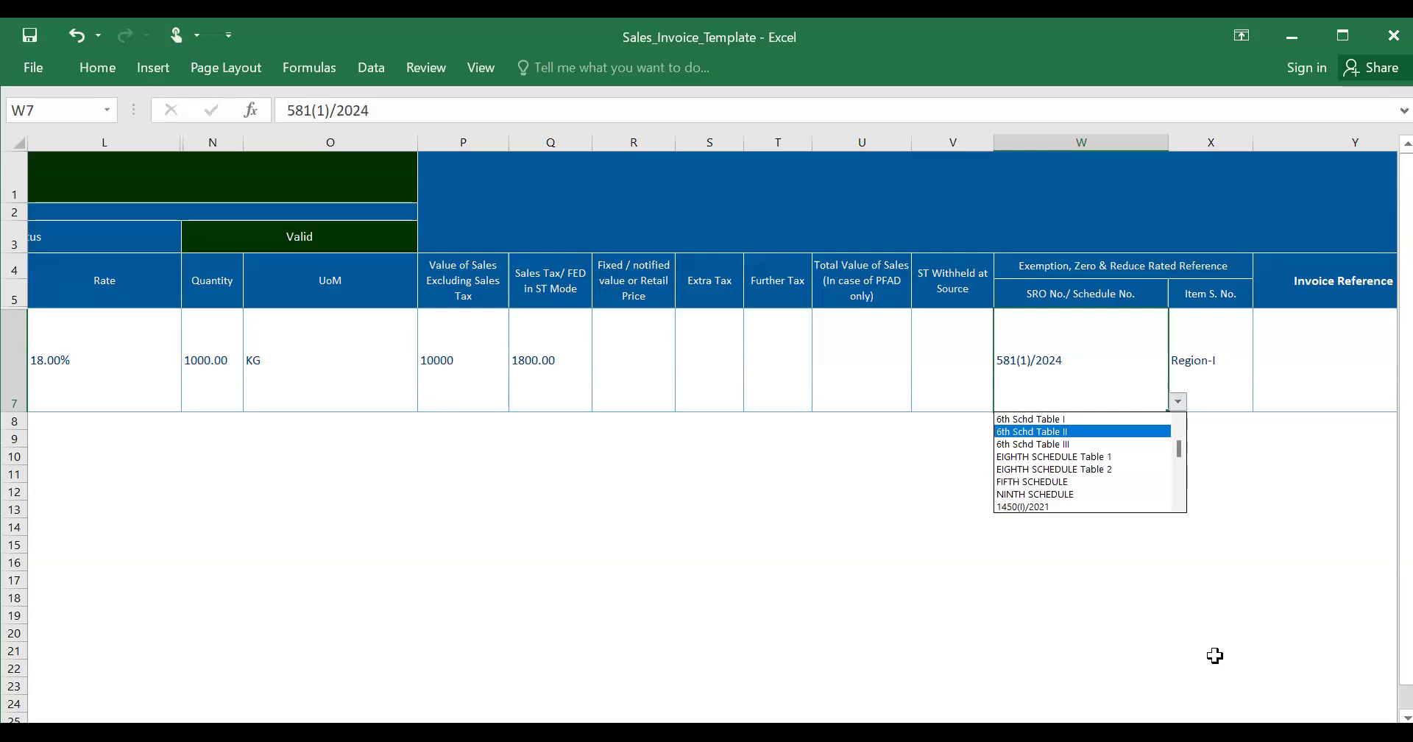
{"action": "key", "text": "Up"}
{"action": "key", "text": "Up"}
{"action": "key", "text": "Up"}
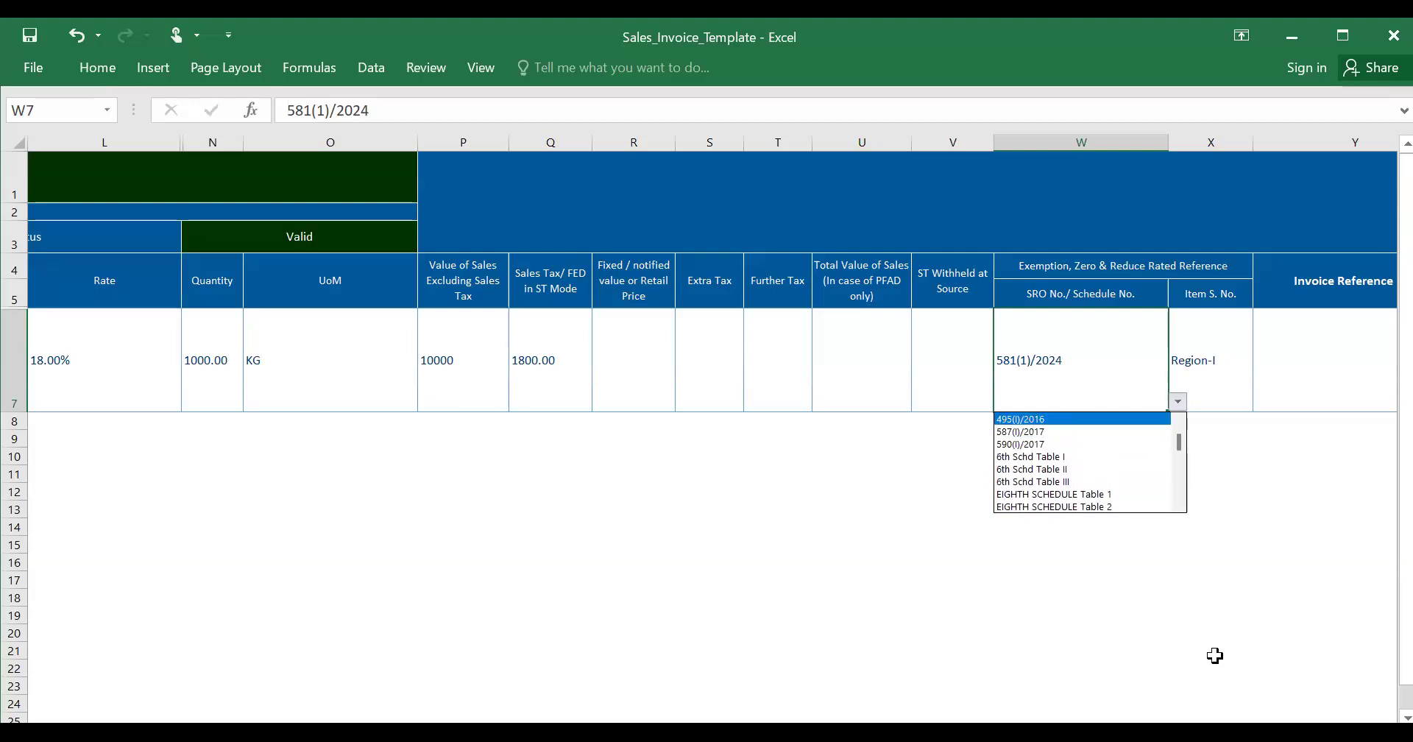
{"action": "key", "text": "Down"}
{"action": "key", "text": "Down"}
{"action": "key", "text": "Down"}
{"action": "key", "text": "Down"}
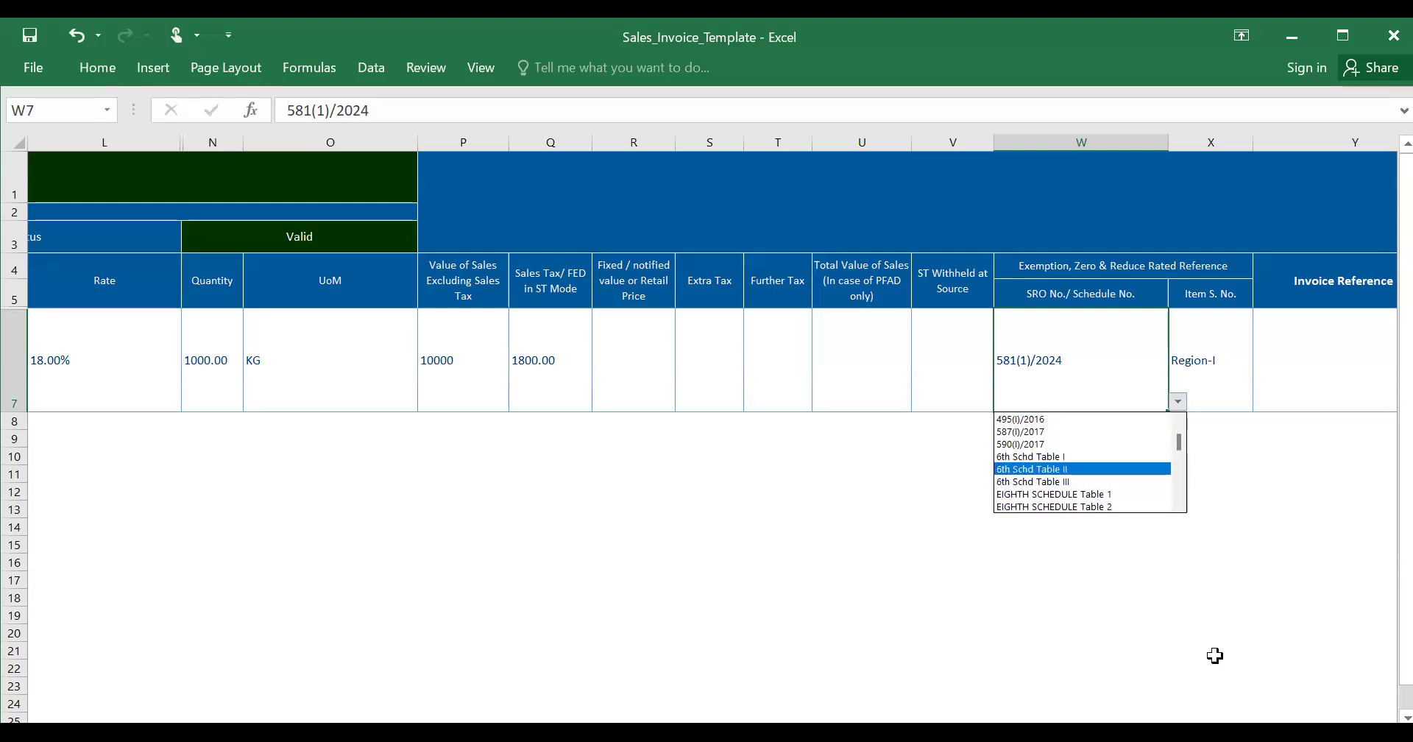
{"action": "key", "text": "Up"}
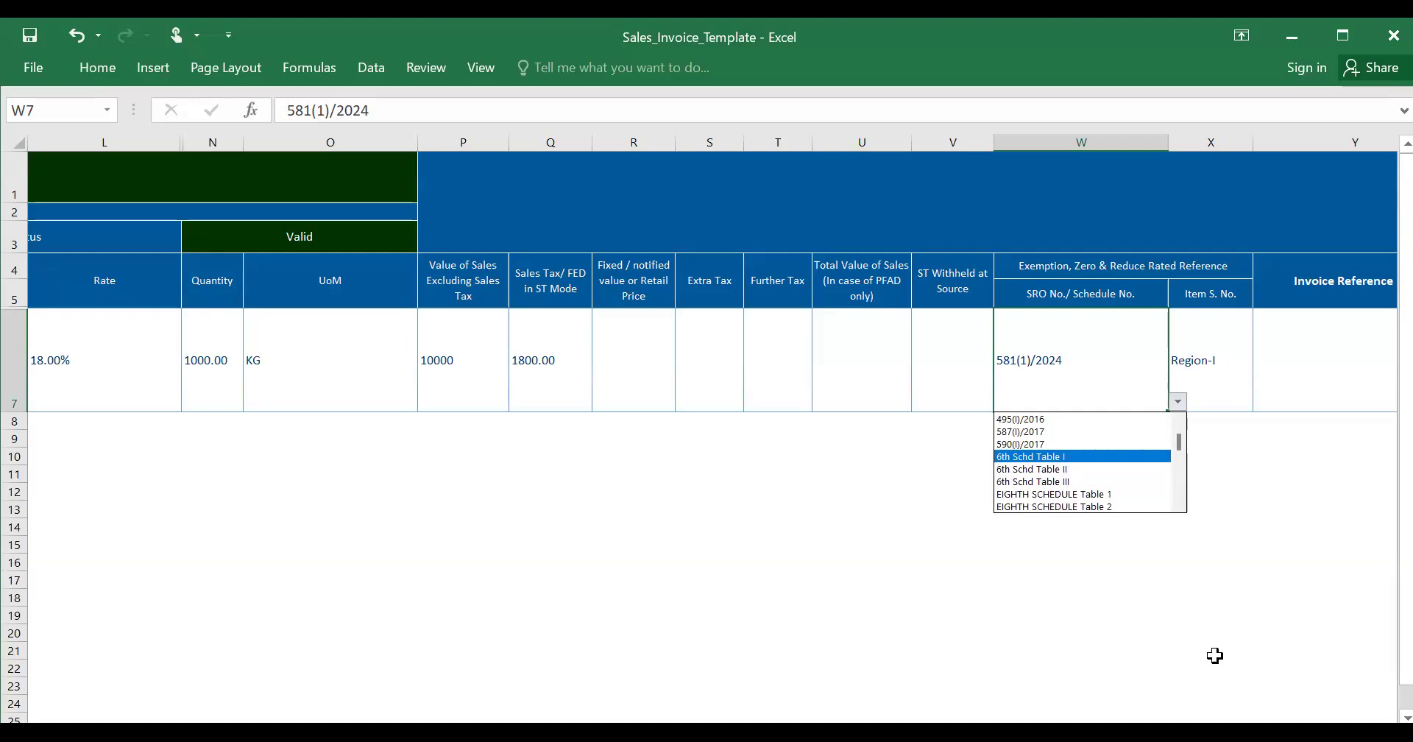
{"action": "key", "text": "Down"}
{"action": "key", "text": "Down"}
{"action": "key", "text": "Down"}
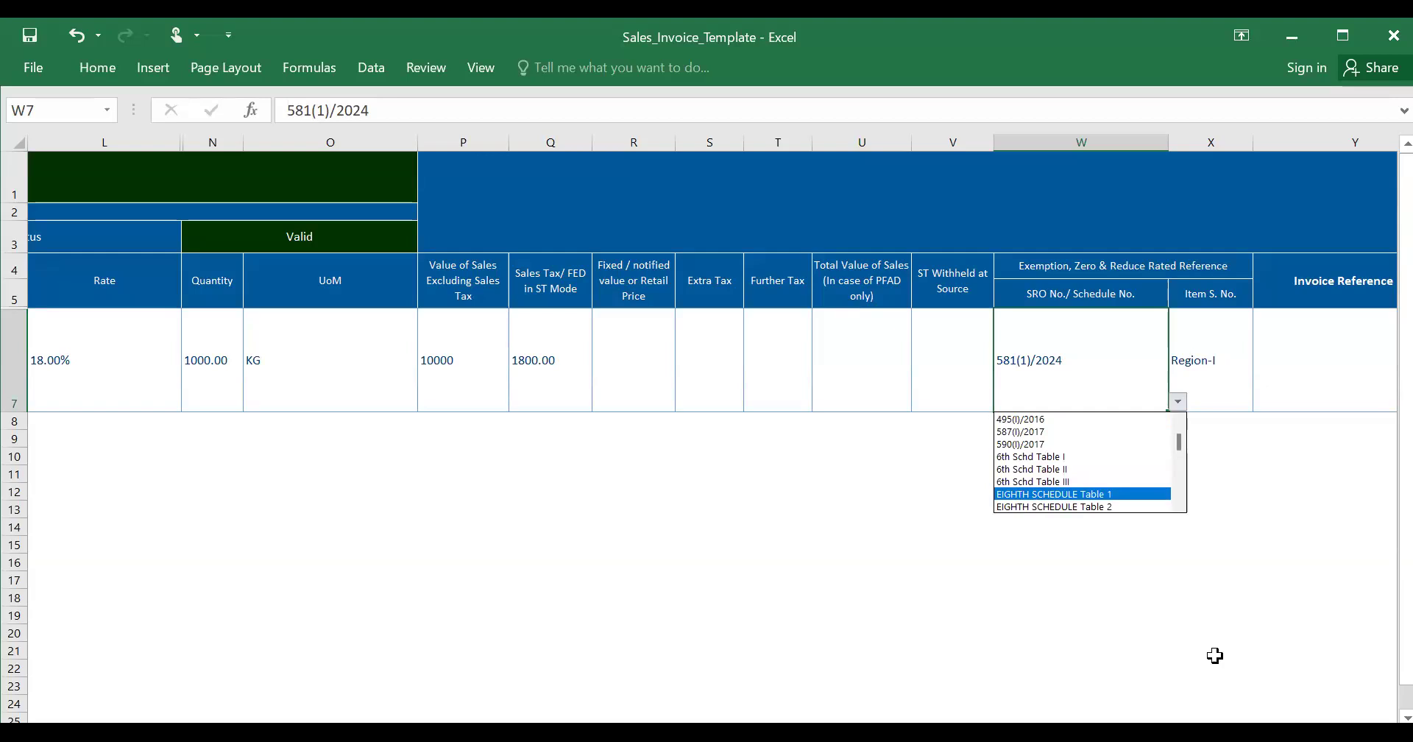
{"action": "key", "text": "Down"}
{"action": "key", "text": "Down"}
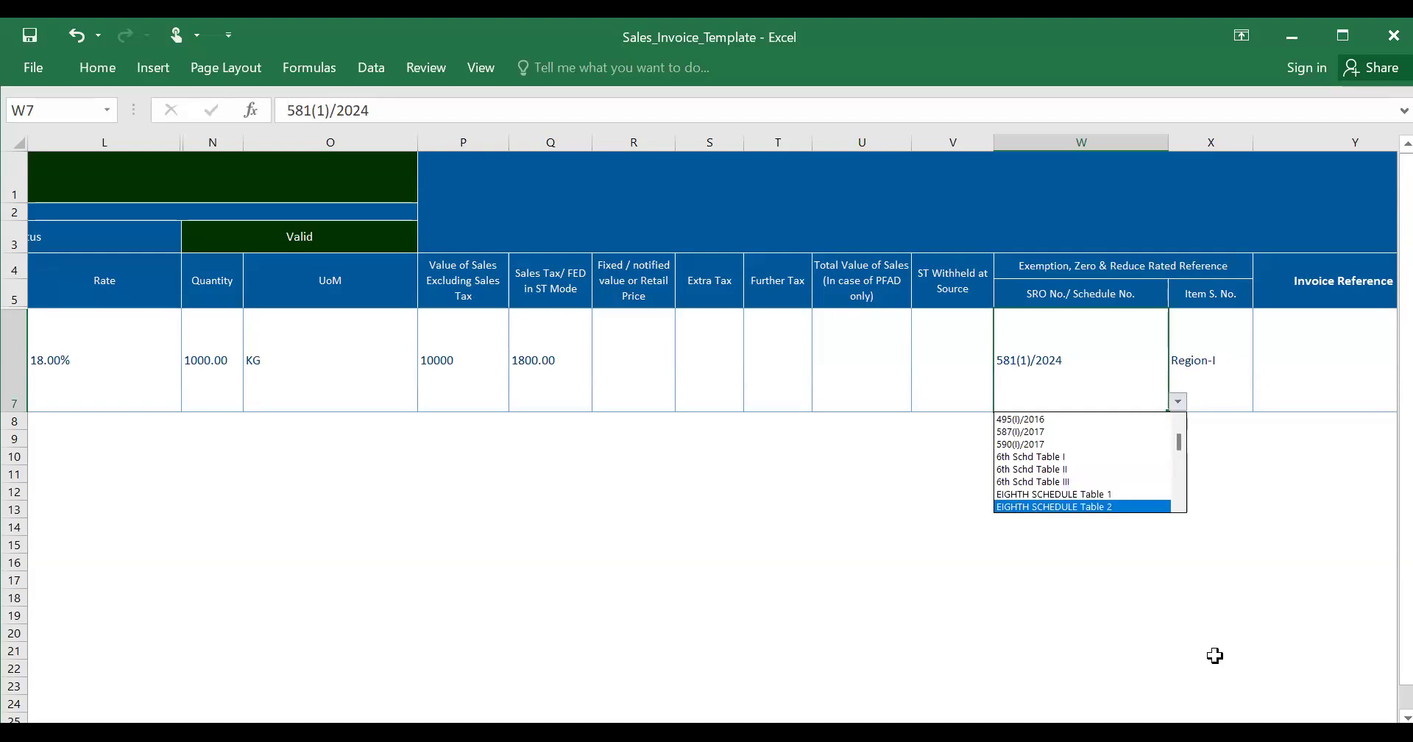
{"action": "key", "text": "Down"}
{"action": "key", "text": "Down"}
{"action": "key", "text": "Down"}
{"action": "key", "text": "Down"}
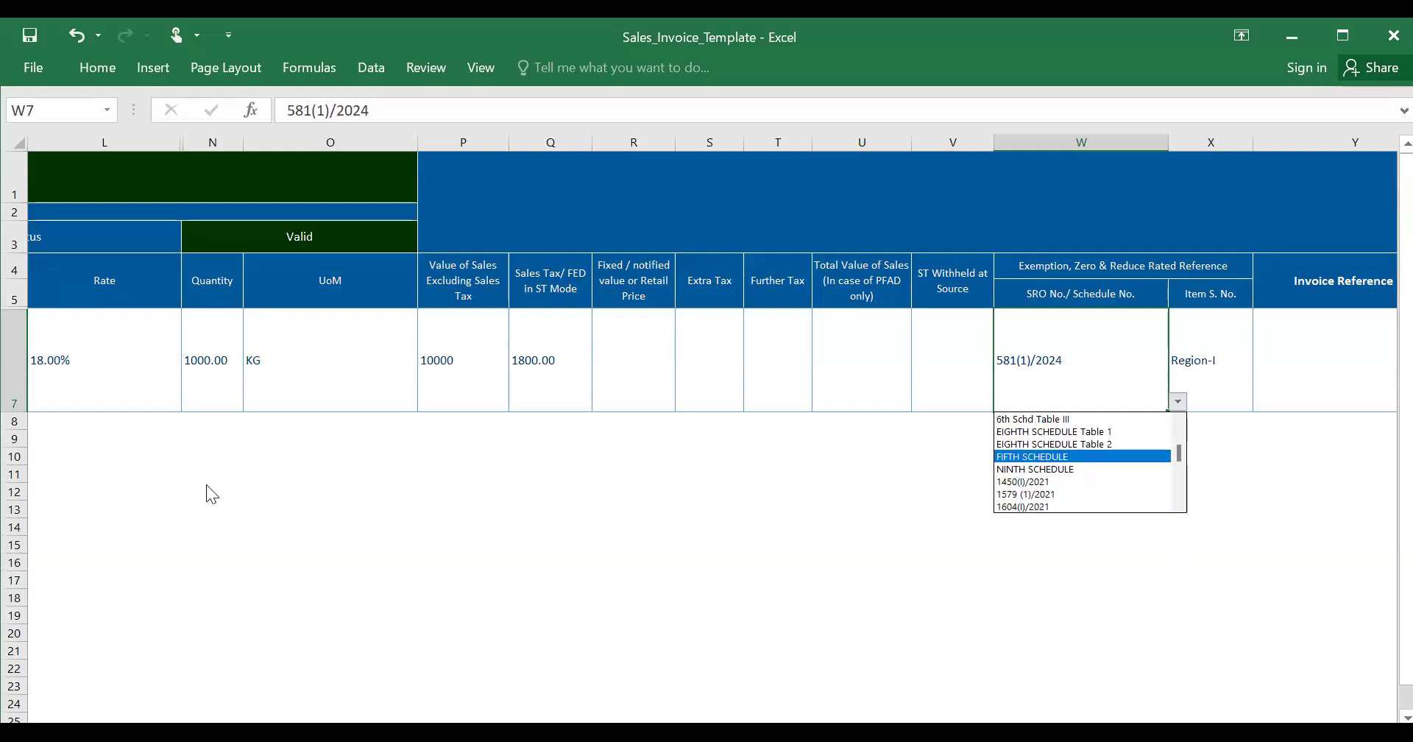
- Reselect 237(I)/2020 in W7's SRO list, browse the options again, then leave the list
{"action": "mouse_move", "coordinate": [1213, 248]}
{"action": "left_mouse_down"}
{"action": "mouse_move", "coordinate": [1019, 250]}
{"action": "mouse_move", "coordinate": [1018, 282]}
{"action": "mouse_move", "coordinate": [1237, 258]}
{"action": "left_mouse_up"}
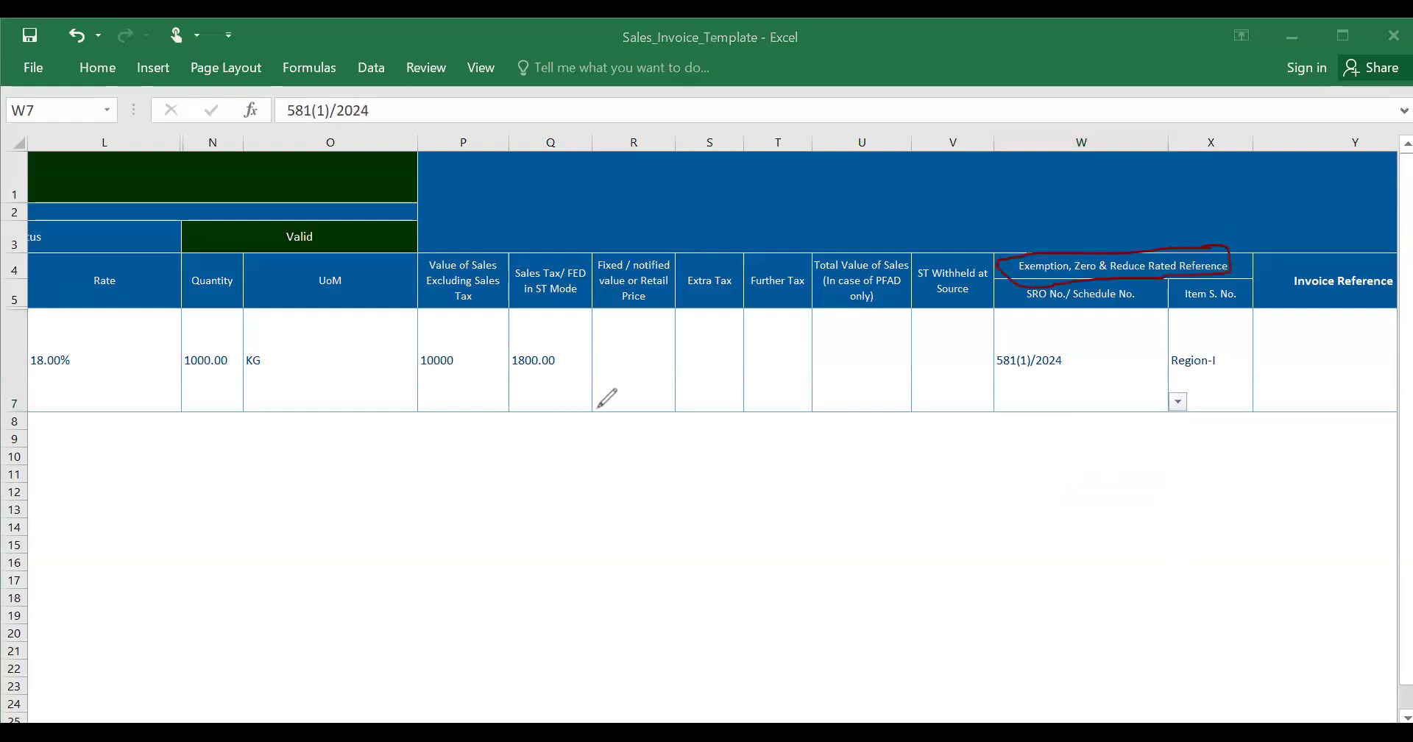
{"action": "key", "text": "ctrl+z"}
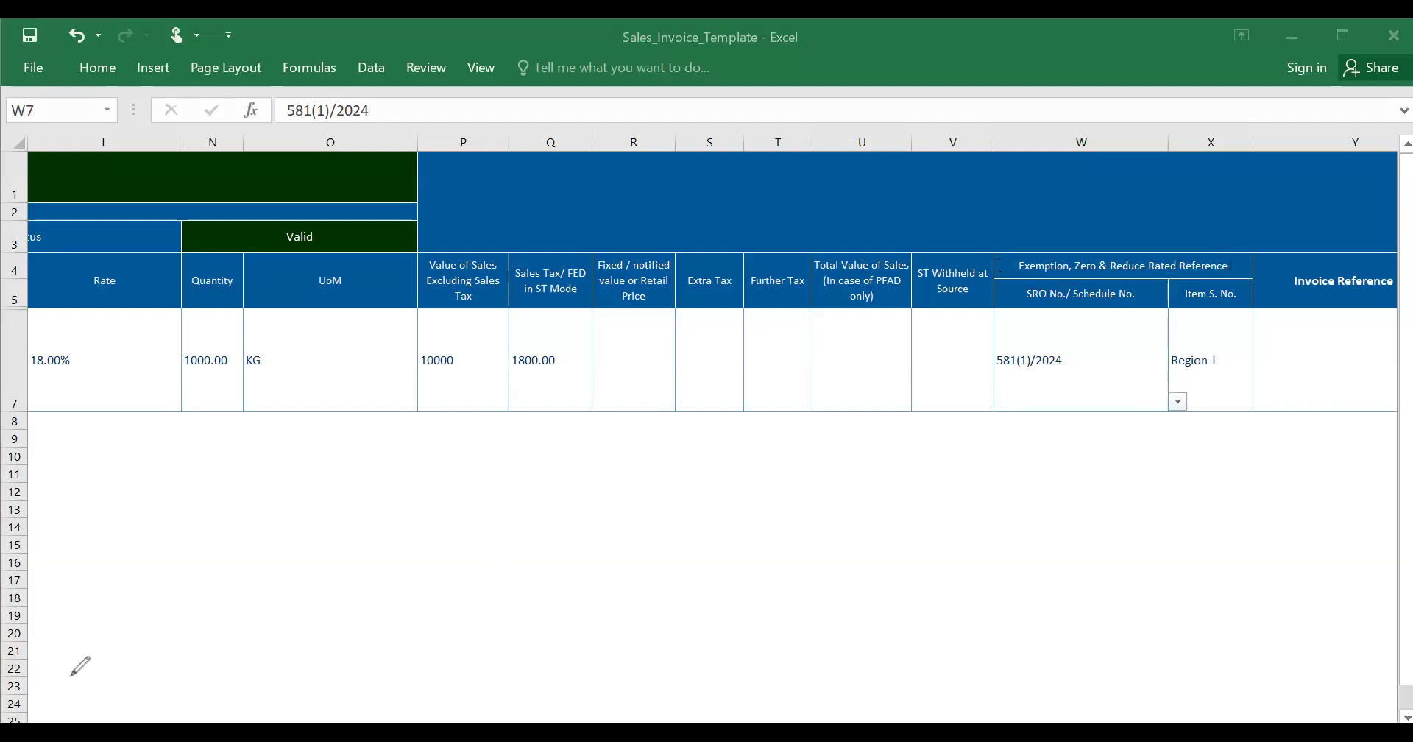
{"action": "left_click", "coordinate": [1168, 407]}
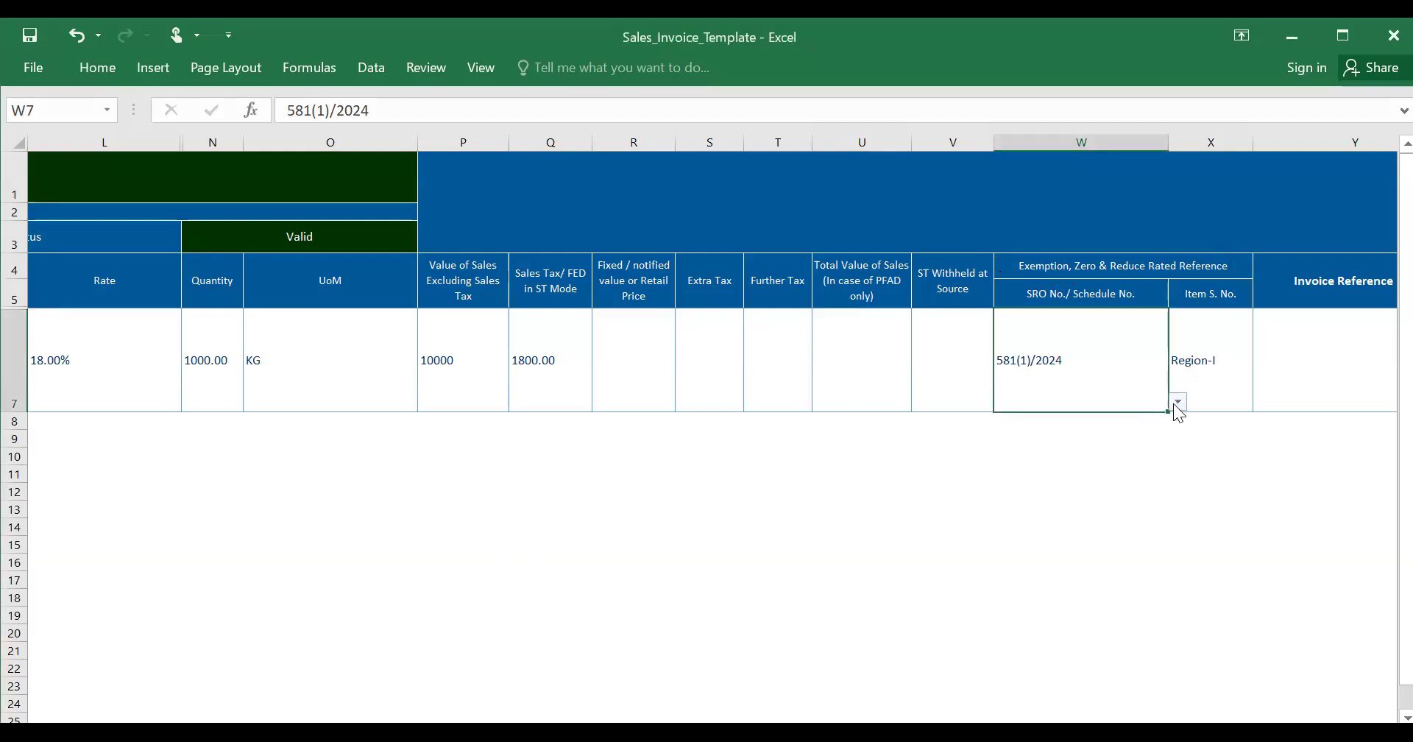
{"action": "left_click", "coordinate": [1177, 403]}
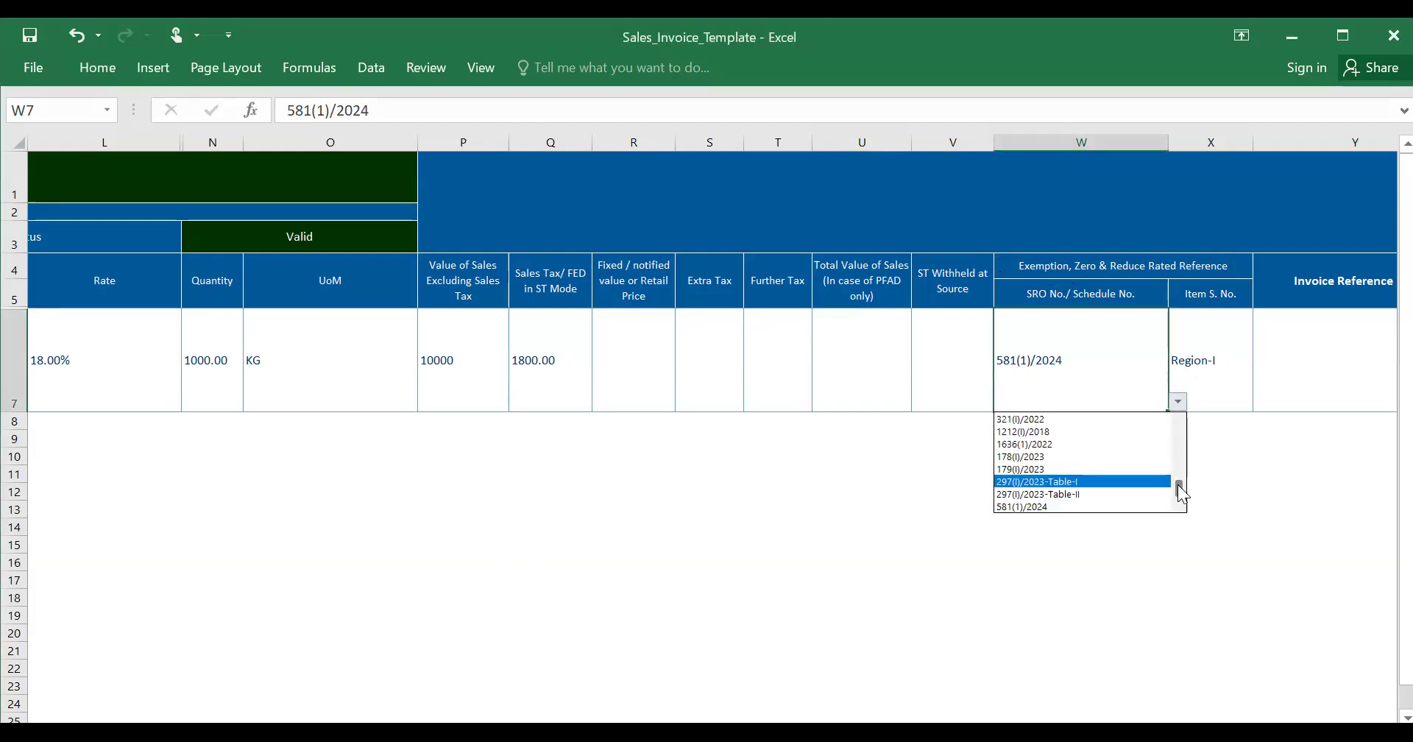
{"action": "left_click_drag", "start_coordinate": [1182, 492], "coordinate": [1181, 414]}
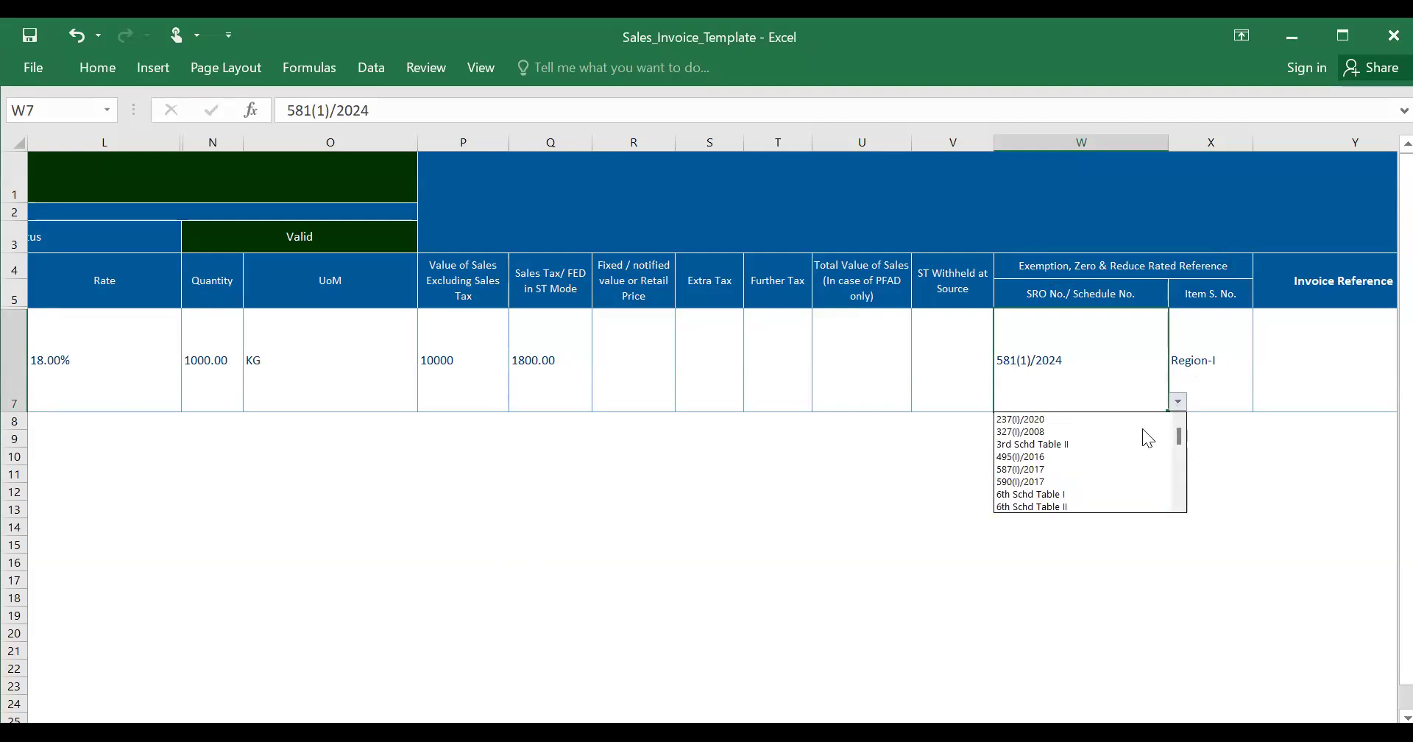
{"action": "left_click", "coordinate": [1116, 422]}
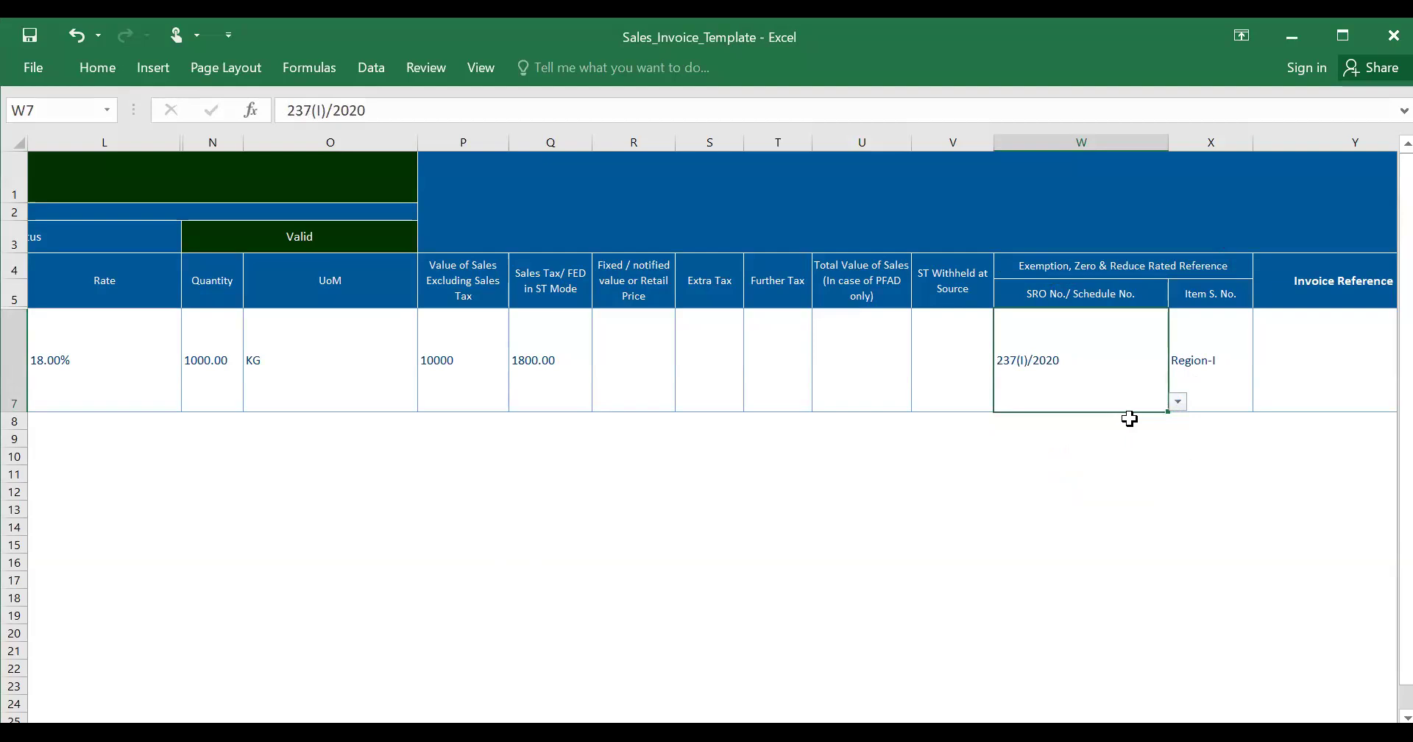
{"action": "left_click", "coordinate": [1178, 403]}
{"action": "key", "text": "Down"}
{"action": "key", "text": "Down"}
{"action": "key", "text": "Down"}
{"action": "key", "text": "Down"}
{"action": "key", "text": "Down"}
{"action": "key", "text": "Down"}
{"action": "key", "text": "Down"}
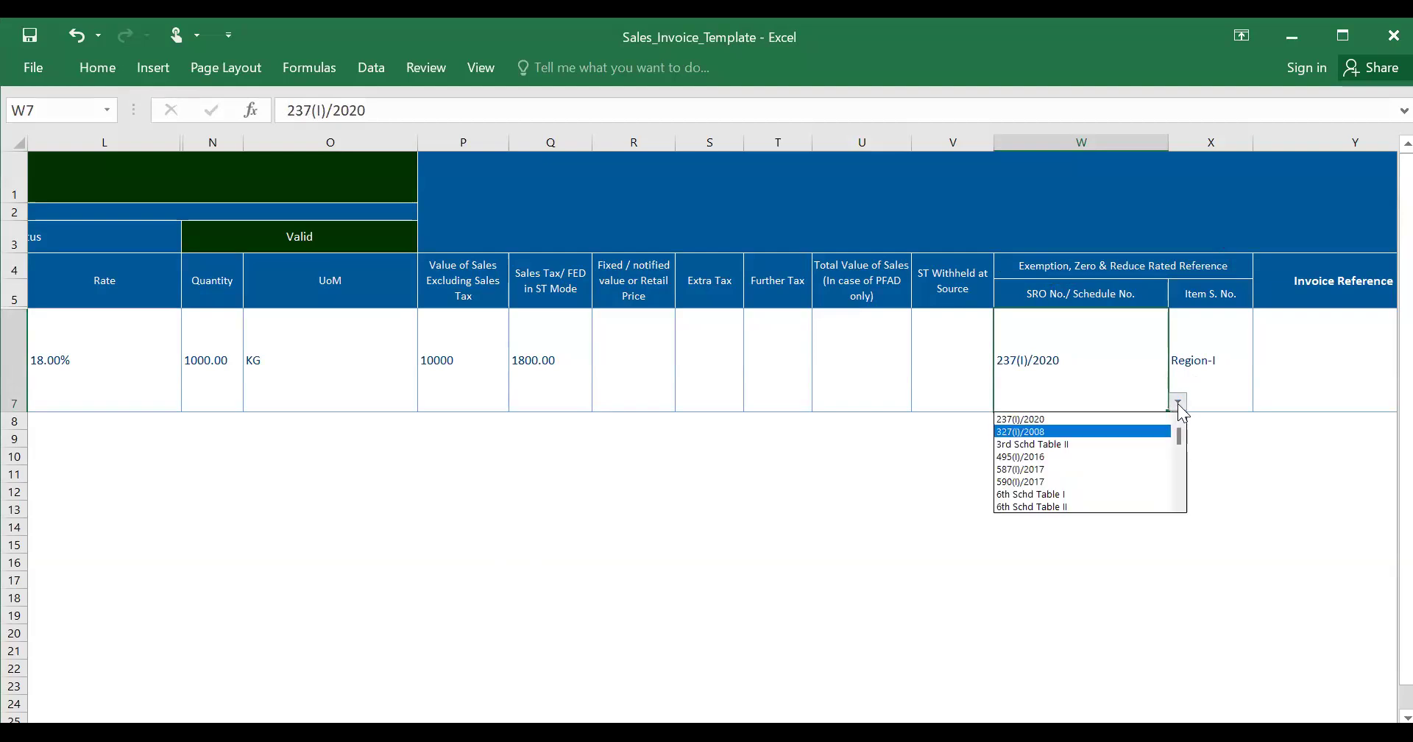
{"action": "key", "text": "Down"}
{"action": "key", "text": "Down"}
{"action": "key", "text": "Down"}
{"action": "key", "text": "Down"}
{"action": "key", "text": "Down"}
{"action": "key", "text": "Down"}
{"action": "key", "text": "Down"}
{"action": "key", "text": "Down"}
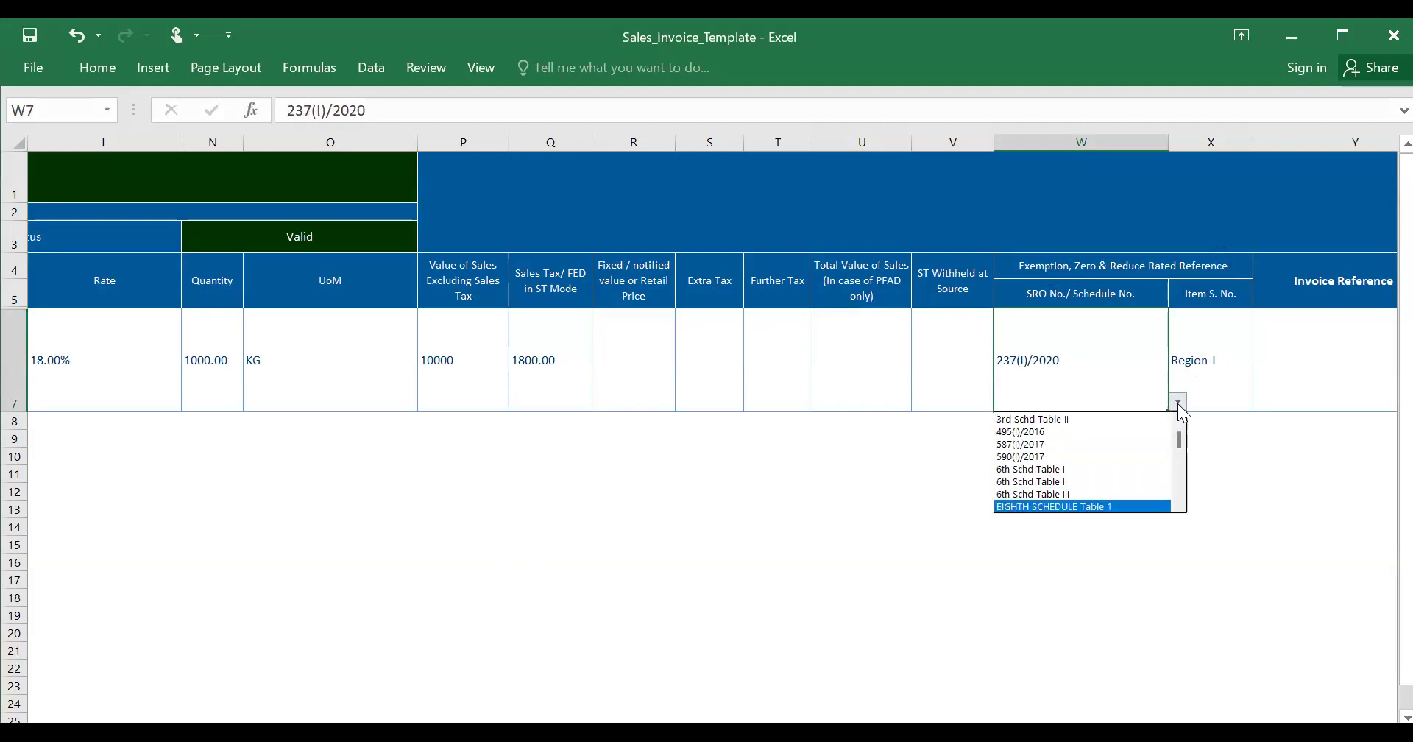
{"action": "key", "text": "Down"}
{"action": "key", "text": "Down"}
{"action": "key", "text": "Down"}
{"action": "key", "text": "Down"}
{"action": "key", "text": "Down"}
{"action": "key", "text": "Down"}
{"action": "key", "text": "Down"}
{"action": "key", "text": "Down"}
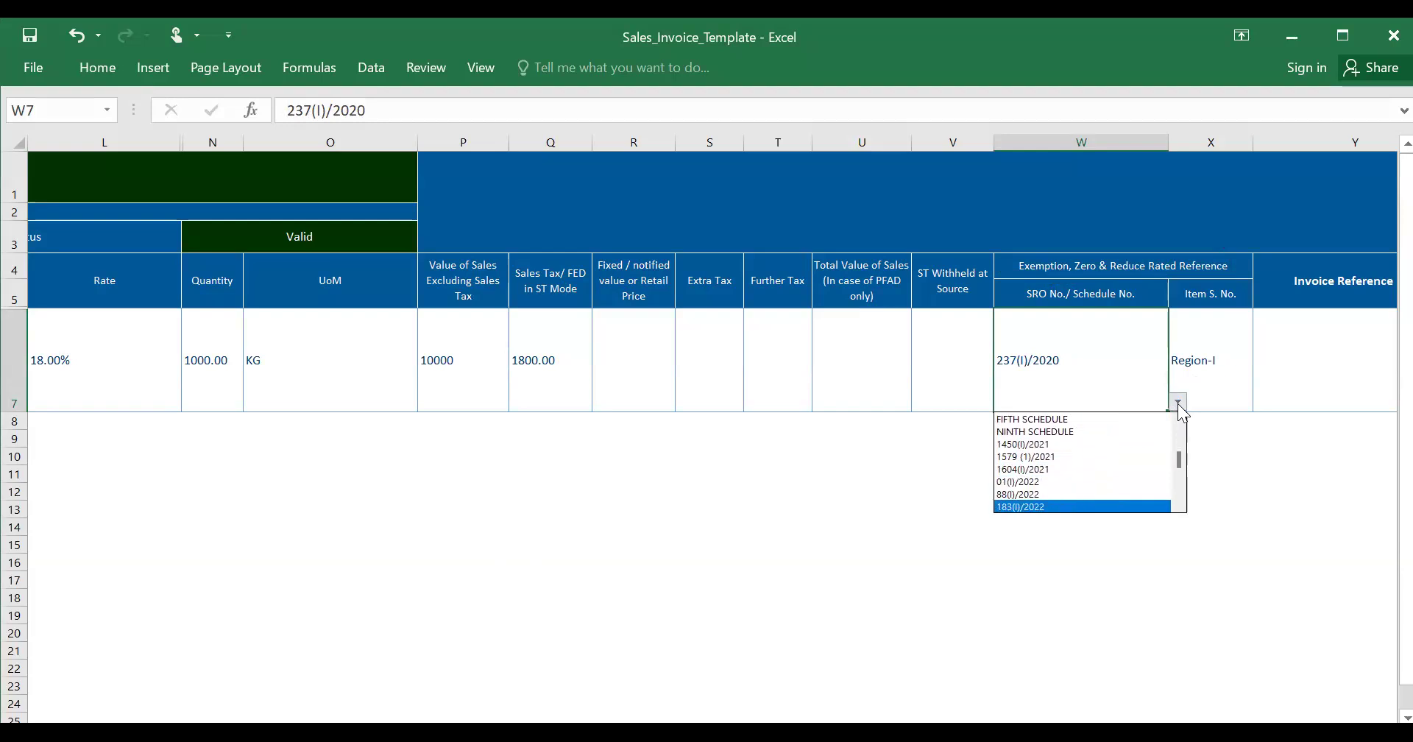
{"action": "key", "text": "Up"}
{"action": "key", "text": "Up"}
{"action": "key", "text": "Escape"}
- Clear W7's SRO entry and X7's Region-I item number, checking the Reasons column
{"action": "type", "text": "\\"}
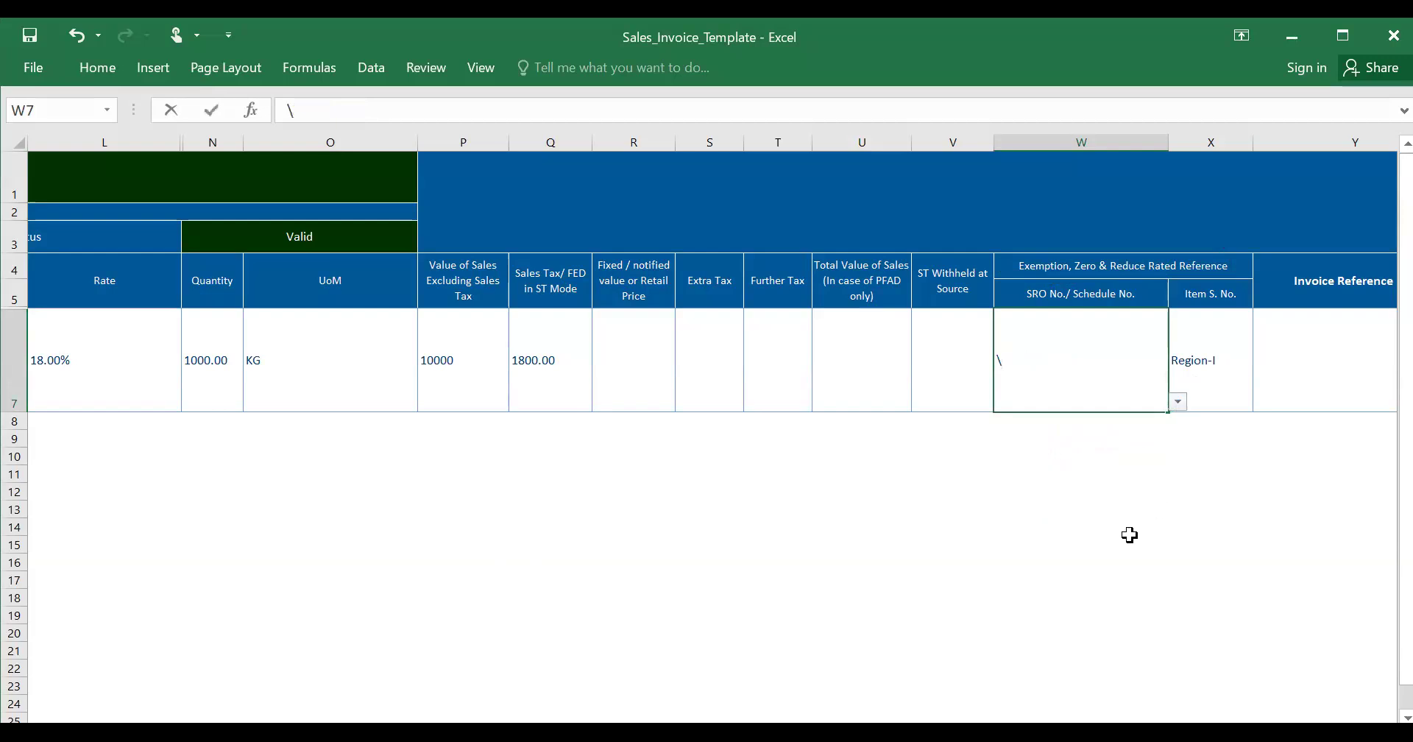
{"action": "key", "text": "BackSpace"}
{"action": "key", "text": "Tab"}
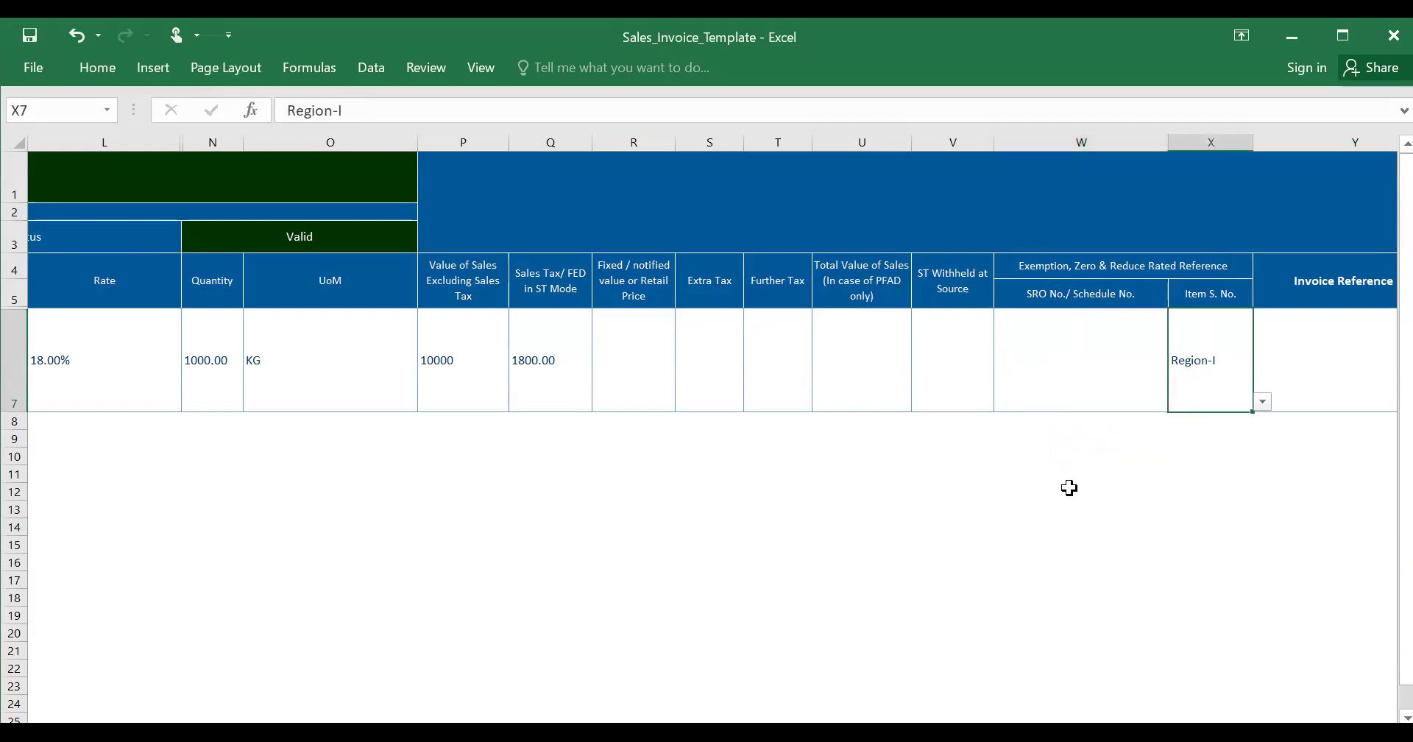
{"action": "key", "text": "Delete"}
{"action": "key", "text": "Tab"}
{"action": "key", "text": "shift+Tab"}
{"action": "key", "text": "Tab"}
{"action": "key", "text": "Tab"}
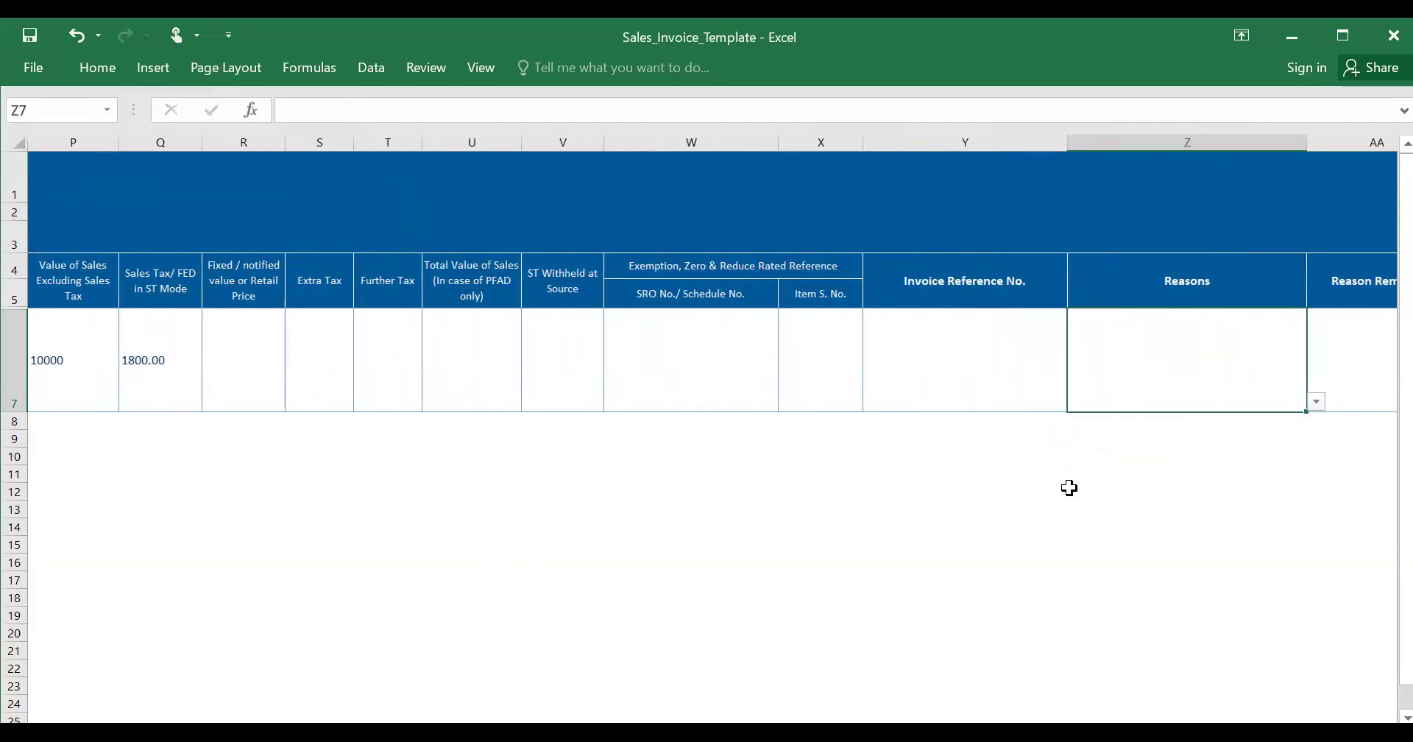
{"action": "key", "text": "shift+Tab"}
{"action": "key", "text": "shift+Tab"}
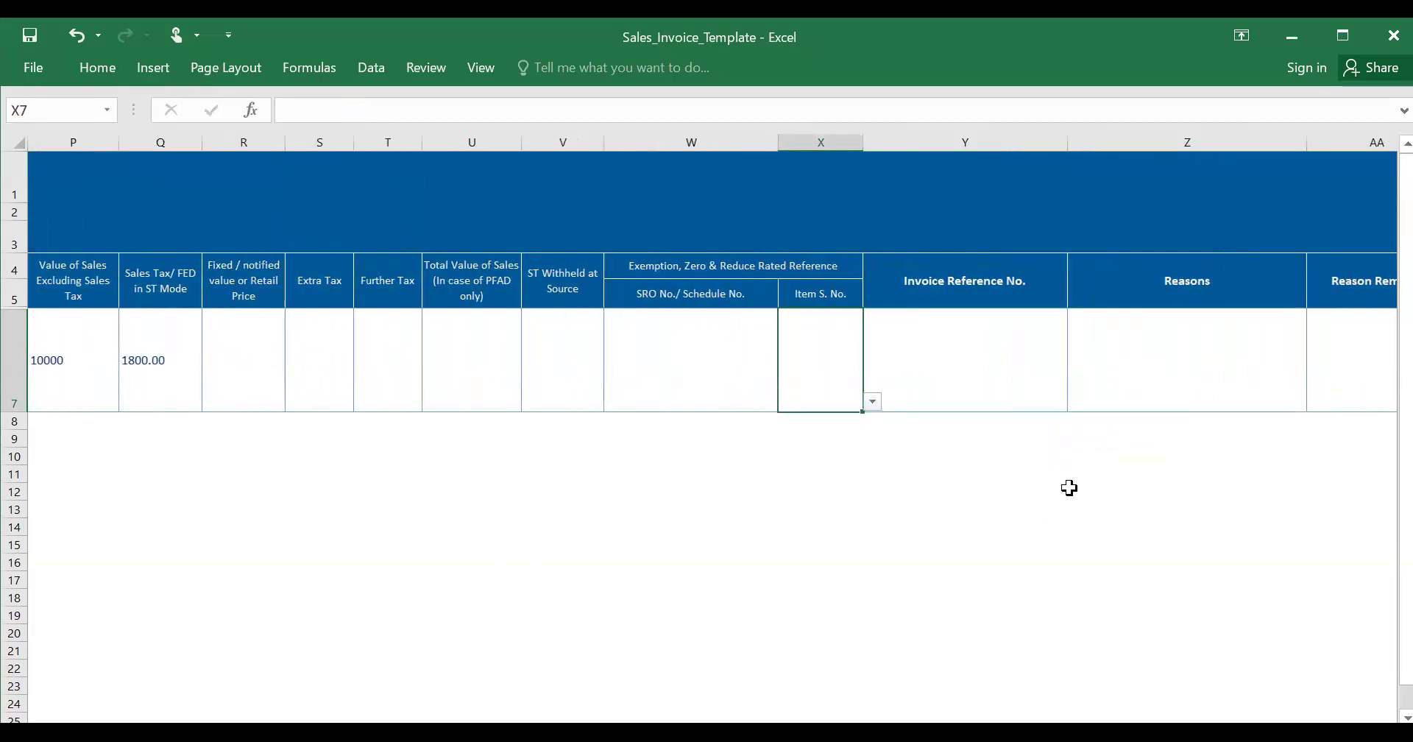
{"action": "key", "text": "shift+Tab"}
{"action": "key", "text": "shift+Tab"}
{"action": "key", "text": "shift+Tab"}
{"action": "key", "text": "shift+Tab"}
{"action": "key", "text": "shift+Tab"}
{"action": "key", "text": "shift+Tab"}
{"action": "key", "text": "shift+Tab"}
{"action": "key", "text": "shift+Tab"}
{"action": "key", "text": "shift+Tab"}
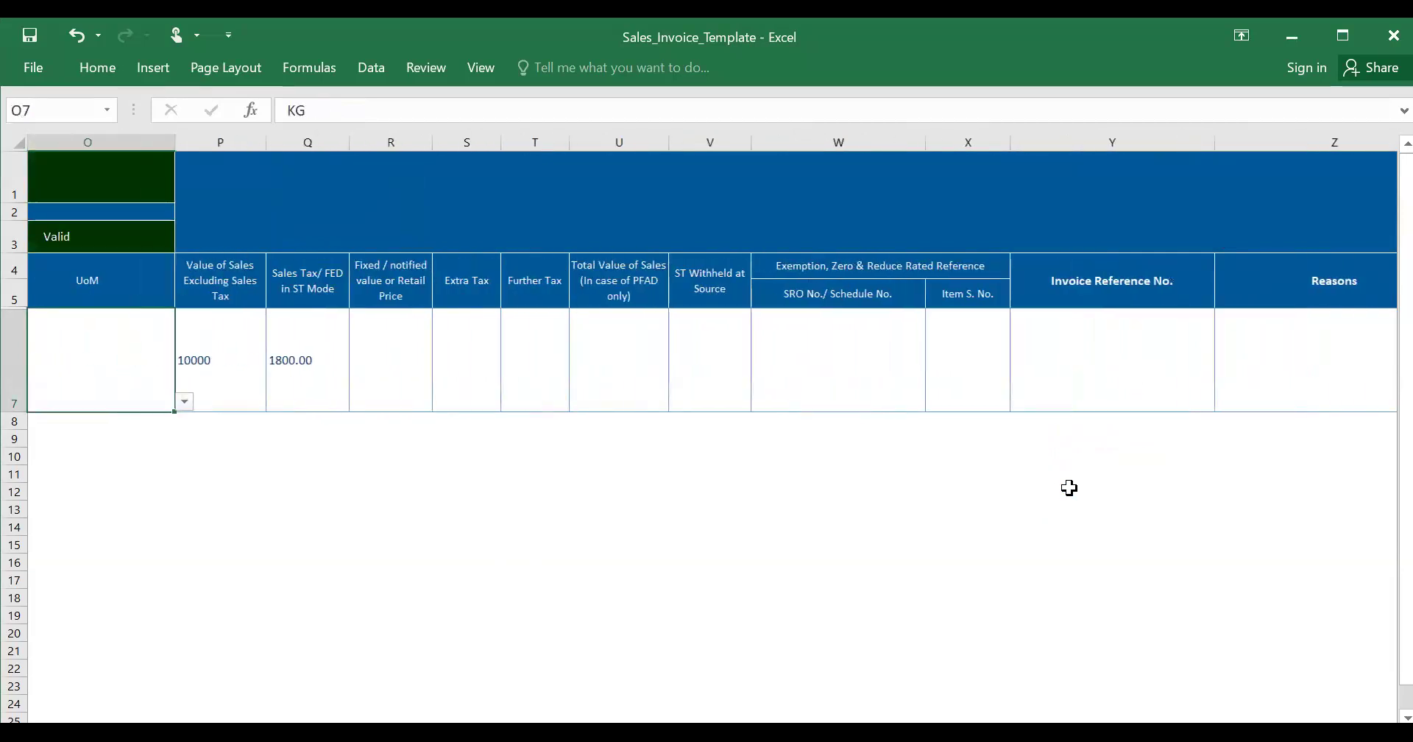
- Move back left across the sheet to the buyer registration number in B7
{"action": "key", "text": "shift+Tab"}
{"action": "key", "text": "shift+Tab"}
{"action": "key", "text": "shift+Tab"}
{"action": "key", "text": "shift+Tab"}
{"action": "key", "text": "shift+Tab"}
{"action": "key", "text": "shift+Tab"}
{"action": "key", "text": "shift+Tab"}
{"action": "key", "text": "shift+Tab"}
{"action": "key", "text": "shift+Tab"}
{"action": "key", "text": "shift+Tab"}
{"action": "key", "text": "shift+Tab"}
{"action": "key", "text": "shift+Tab"}
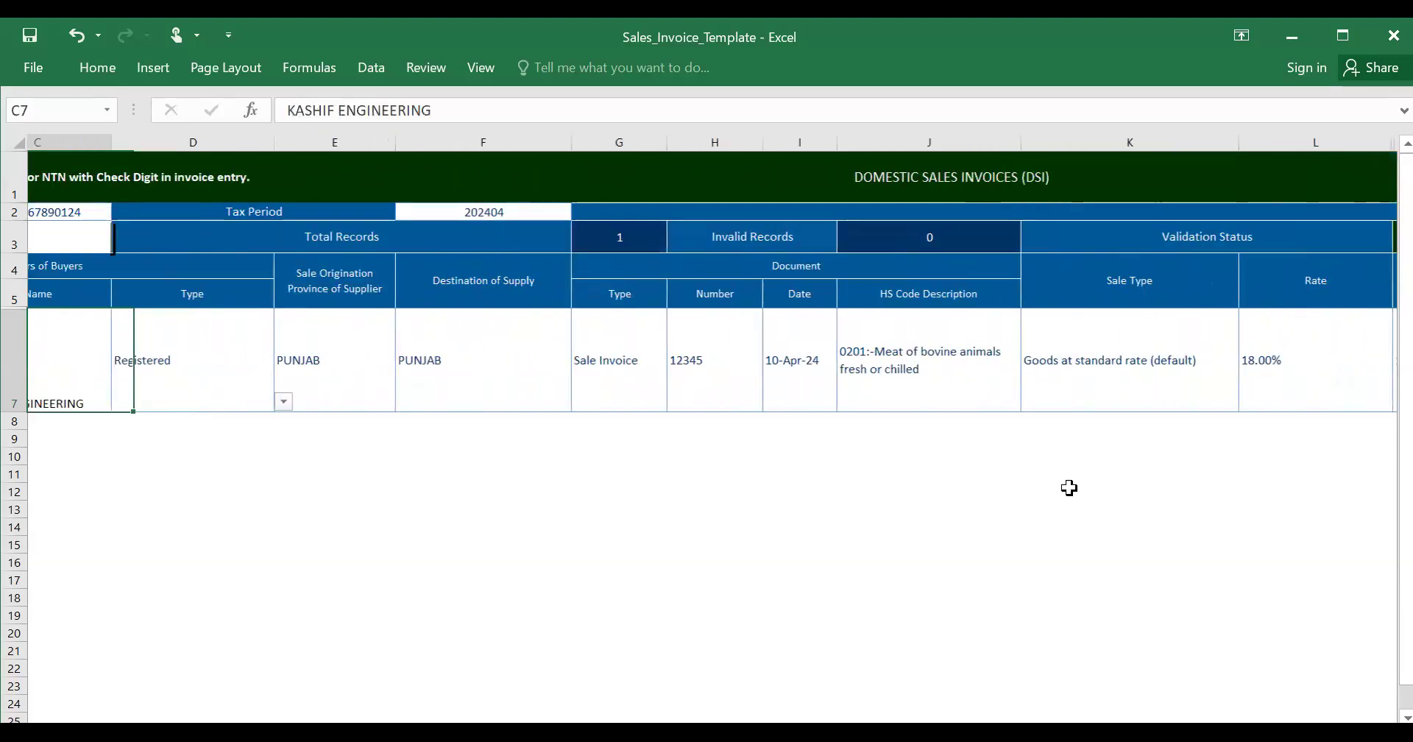
{"action": "key", "text": "shift+Tab"}
{"action": "key", "text": "shift+Tab"}
{"action": "key", "text": "shift+Tab"}
{"action": "key", "text": "shift+Tab"}
{"action": "key", "text": "shift+Tab"}
{"action": "key", "text": "shift+Tab"}
{"action": "key", "text": "shift+Tab"}
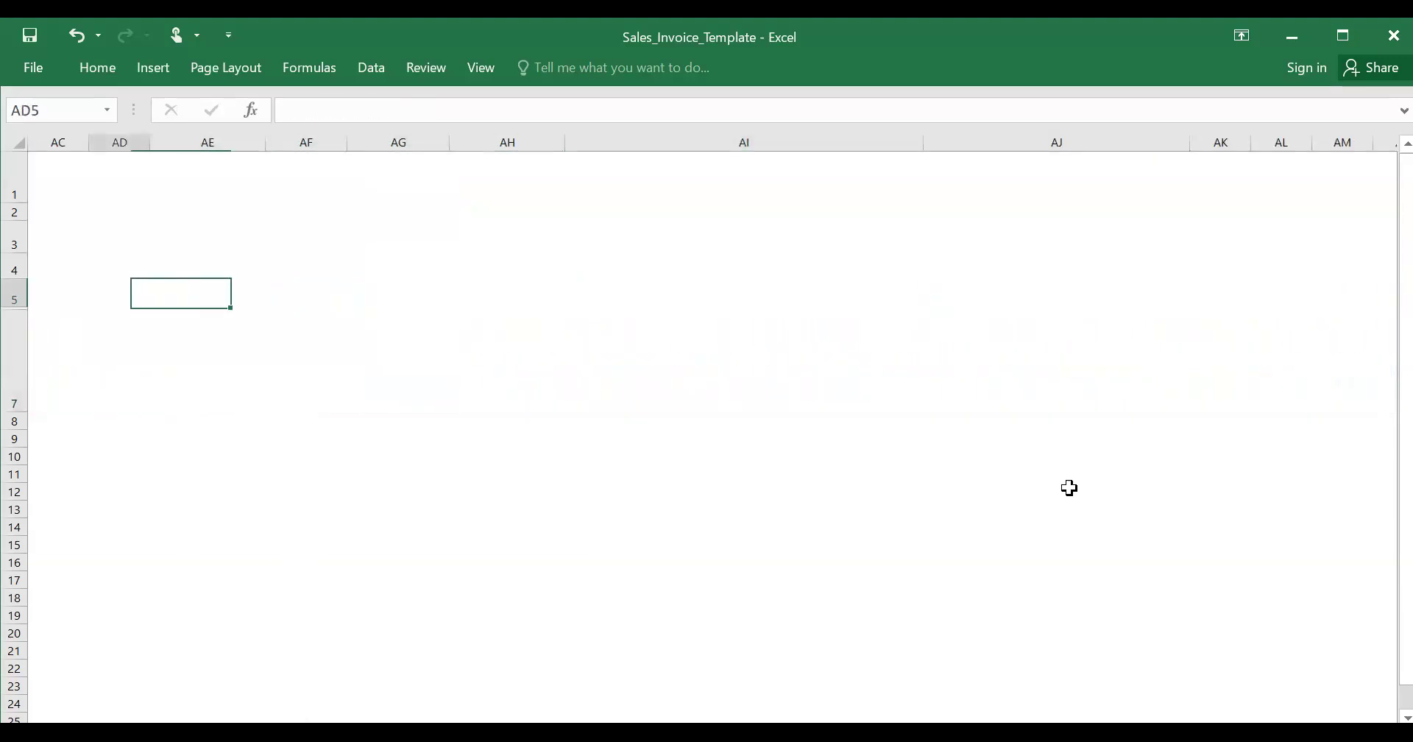
{"action": "key", "text": "shift+Tab"}
{"action": "key", "text": "shift+Tab"}
{"action": "key", "text": "shift+Tab"}
{"action": "key", "text": "shift+Tab"}
{"action": "key", "text": "shift+Tab"}
{"action": "key", "text": "shift+Tab"}
{"action": "key", "text": "shift+Tab"}
{"action": "key", "text": "shift+Tab"}
{"action": "key", "text": "shift+Tab"}
{"action": "key", "text": "shift+Tab"}
{"action": "key", "text": "shift+Tab"}
{"action": "key", "text": "shift+Tab"}
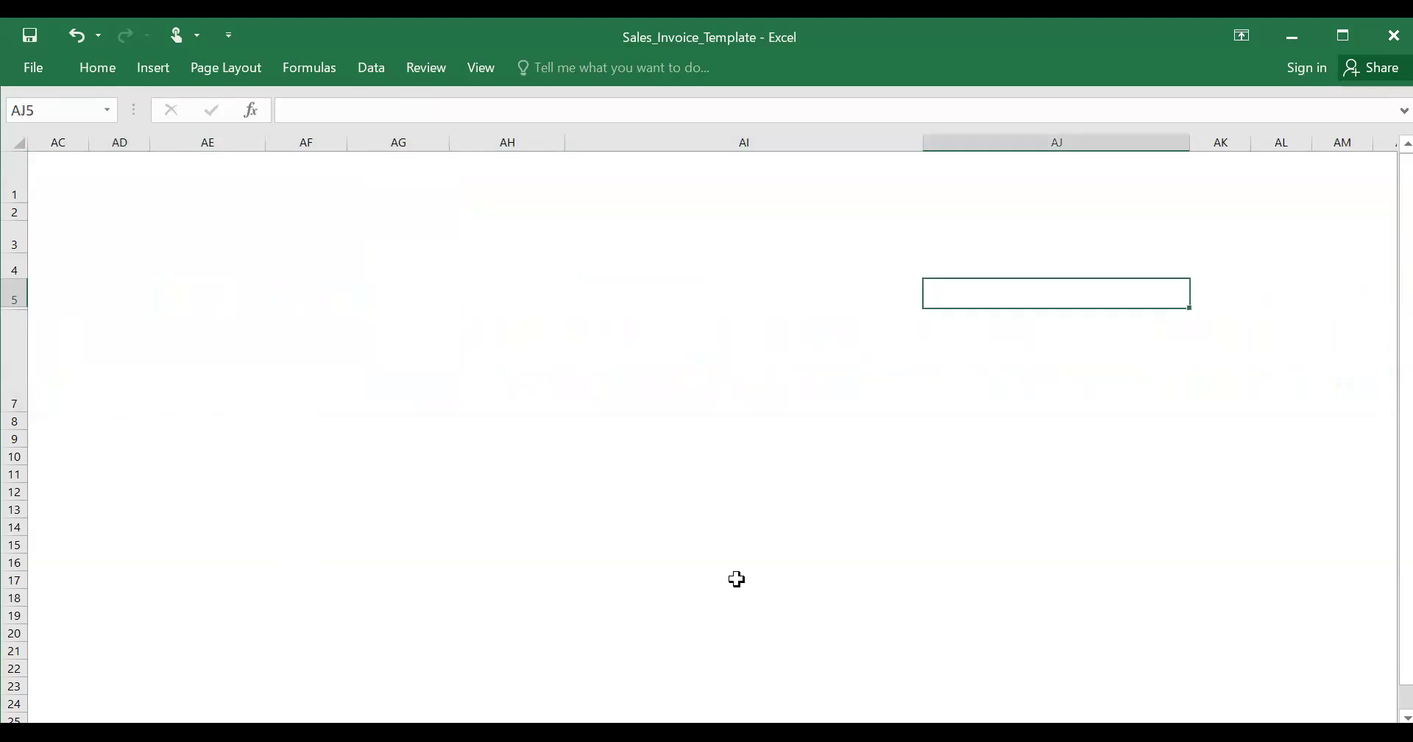
{"action": "key", "text": "shift+Tab"}
{"action": "key", "text": "shift+Tab"}
{"action": "key", "text": "shift+Tab"}
{"action": "key", "text": "shift+Tab"}
{"action": "key", "text": "shift+Tab"}
{"action": "key", "text": "shift+Tab"}
{"action": "key", "text": "shift+Tab"}
{"action": "key", "text": "shift+Tab"}
{"action": "key", "text": "shift+Tab"}
{"action": "key", "text": "shift+Tab"}
{"action": "key", "text": "shift+Tab"}
{"action": "key", "text": "shift+Tab"}
{"action": "key", "text": "shift+Tab"}
{"action": "key", "text": "shift+Tab"}
{"action": "key", "text": "shift+Tab"}
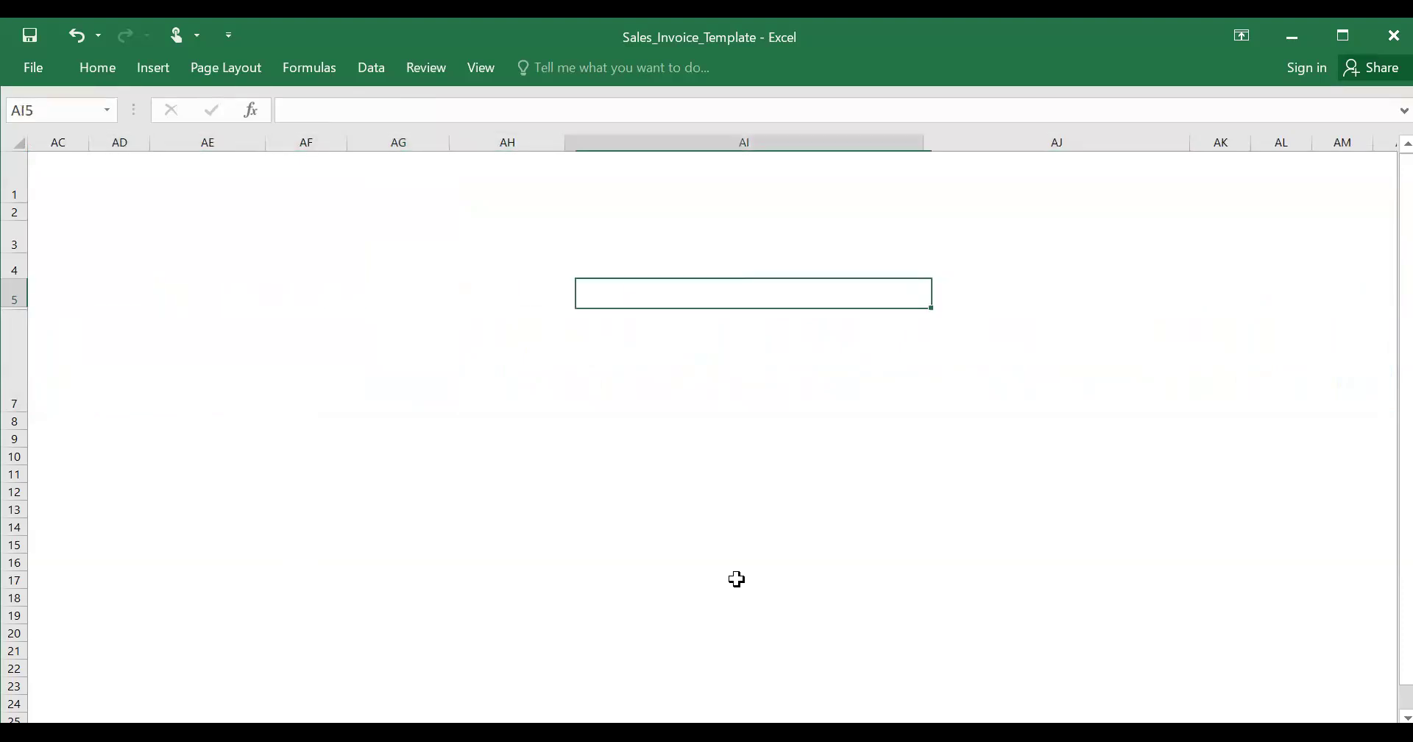
{"action": "key", "text": "shift+Tab"}
{"action": "key", "text": "shift+Tab"}
{"action": "key", "text": "shift+Tab"}
{"action": "key", "text": "shift+Tab"}
{"action": "key", "text": "shift+Tab"}
{"action": "key", "text": "shift+Tab"}
{"action": "key", "text": "shift+Tab"}
{"action": "key", "text": "shift+Tab"}
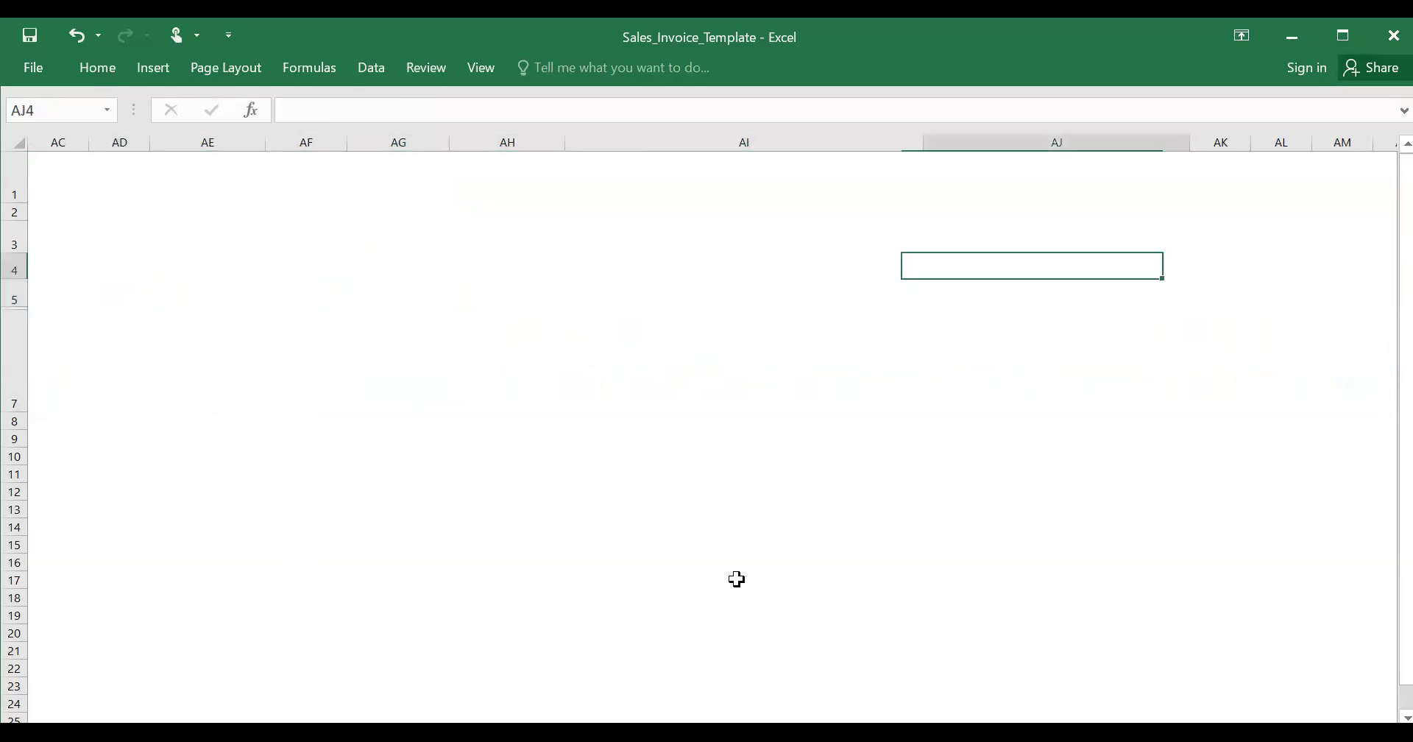
{"action": "key", "text": "ctrl+Left"}
{"action": "key", "text": "ctrl+Left"}
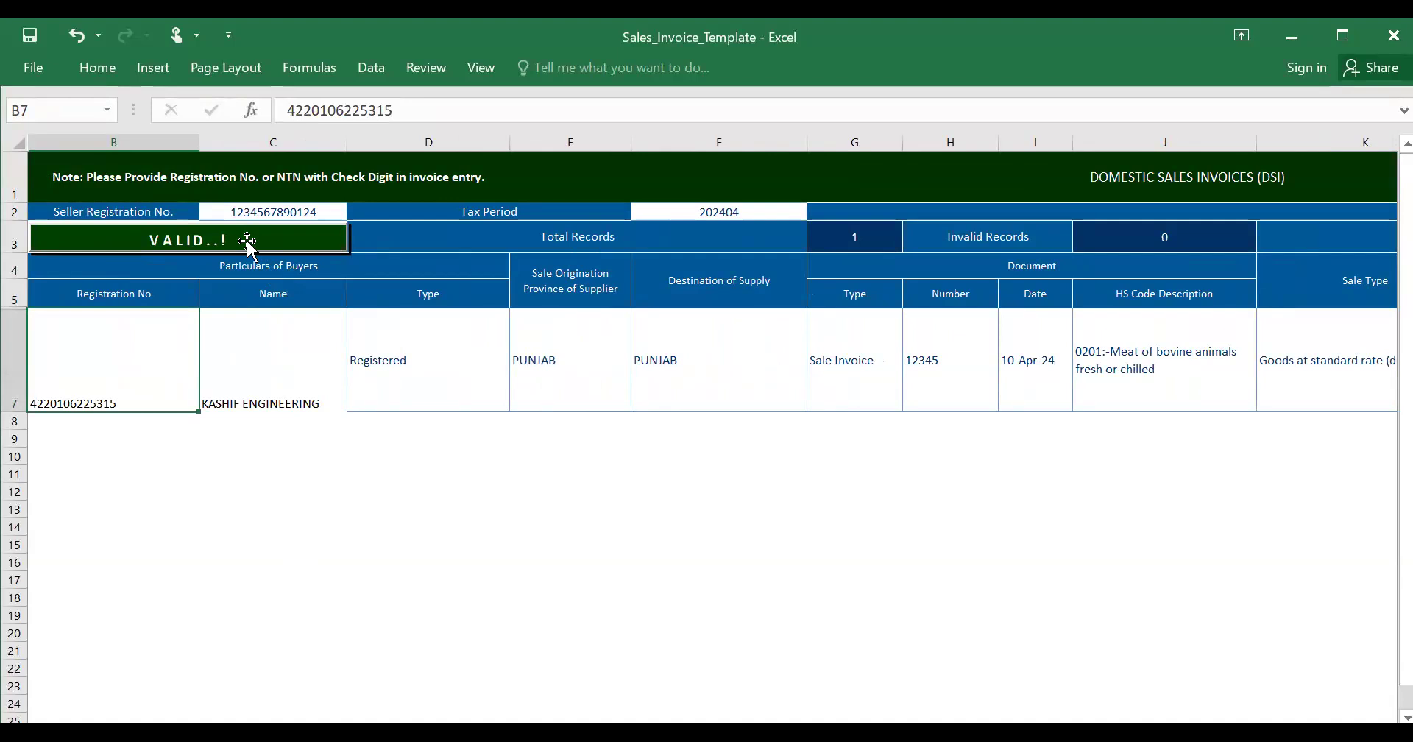
{"action": "left_click", "coordinate": [247, 241]}
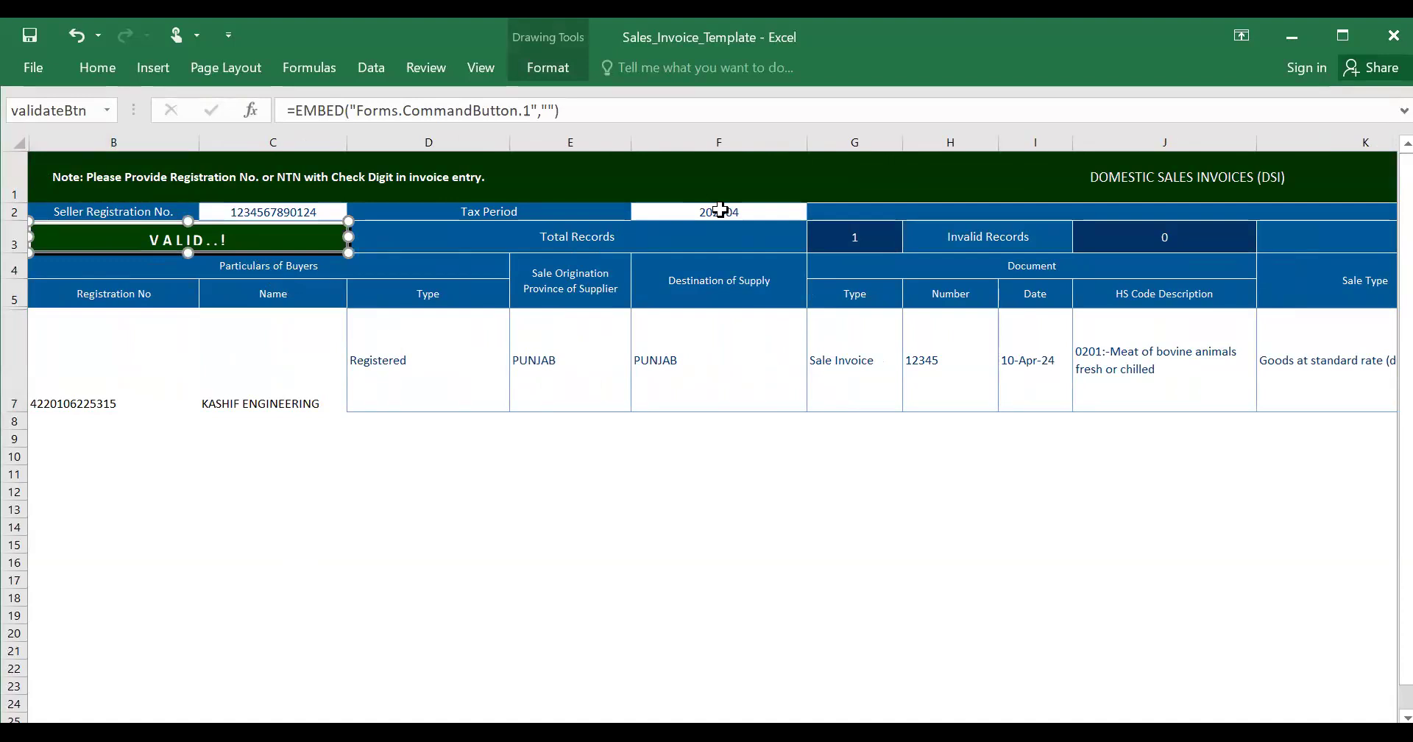
{"action": "left_click", "coordinate": [720, 211]}
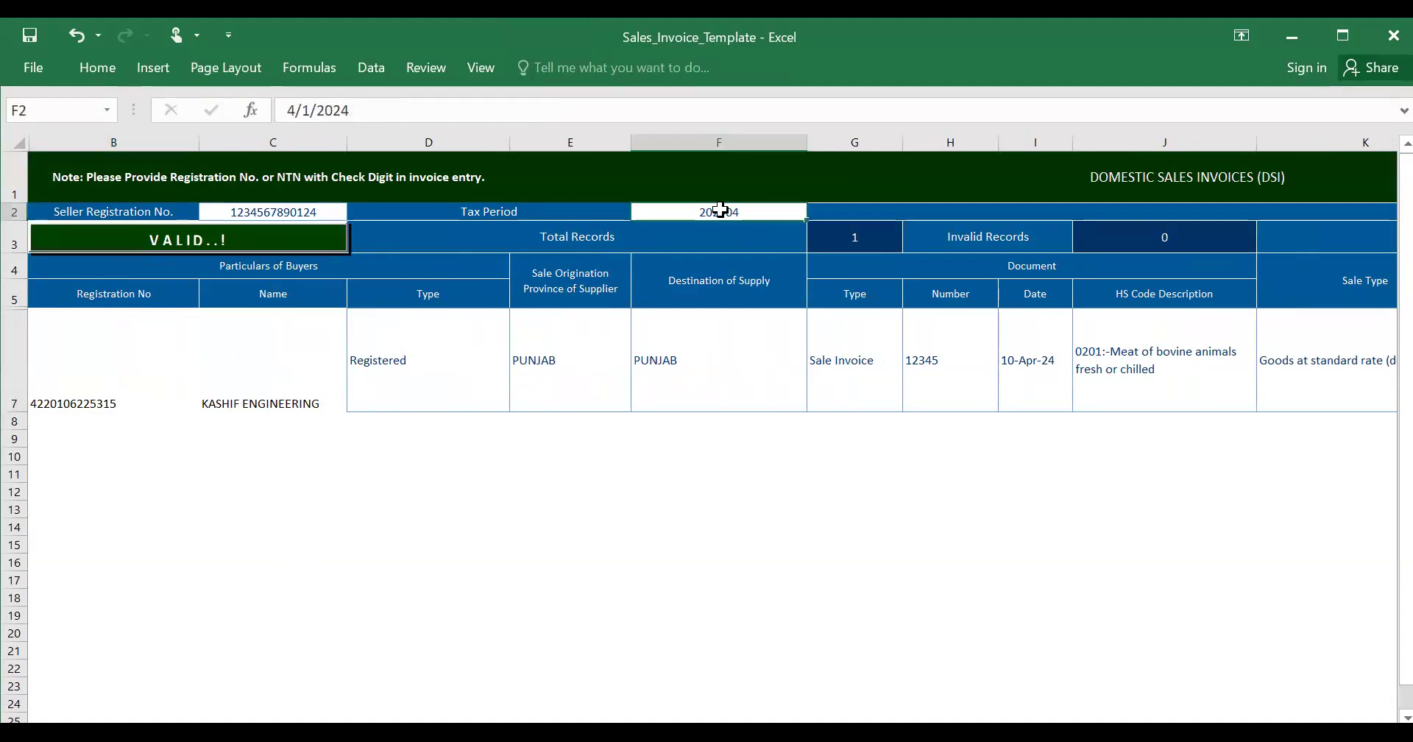
{"action": "left_click", "coordinate": [419, 120]}
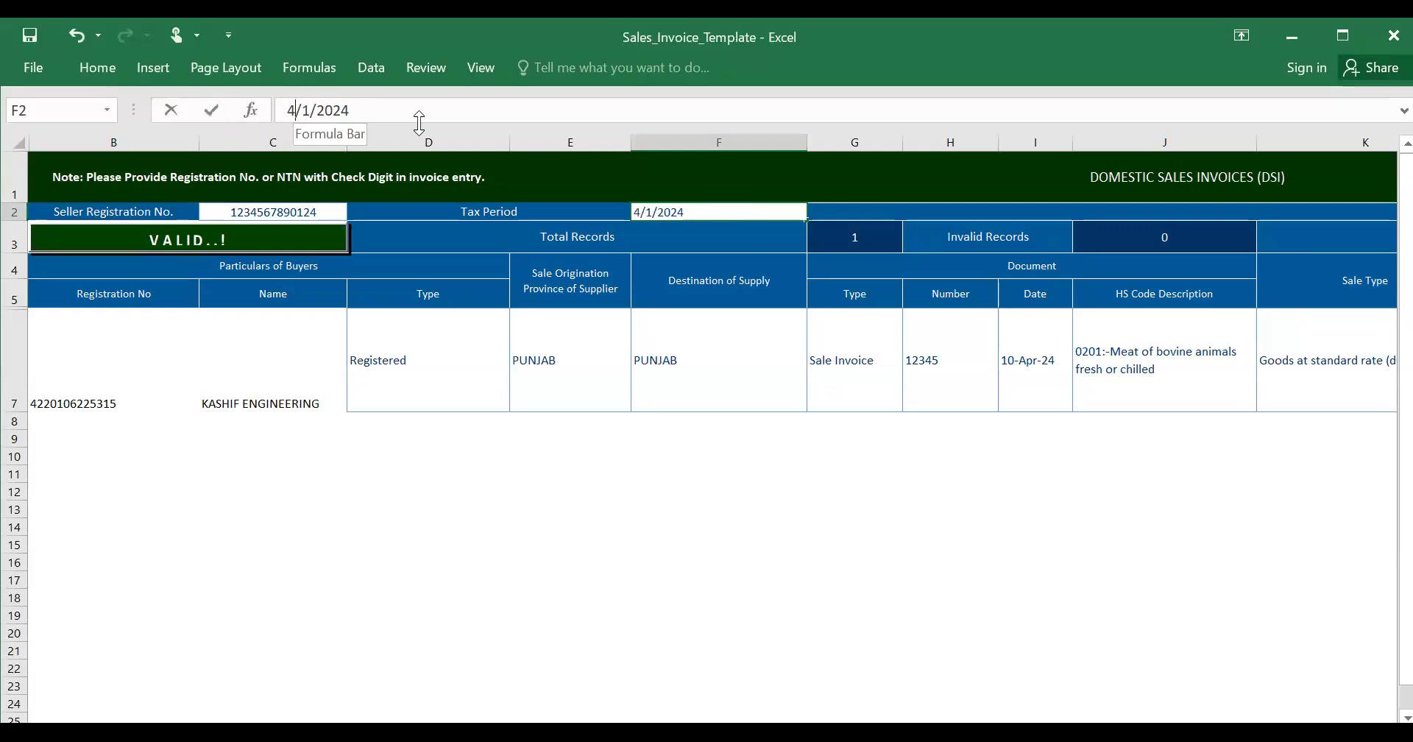
{"action": "key", "text": "BackSpace"}
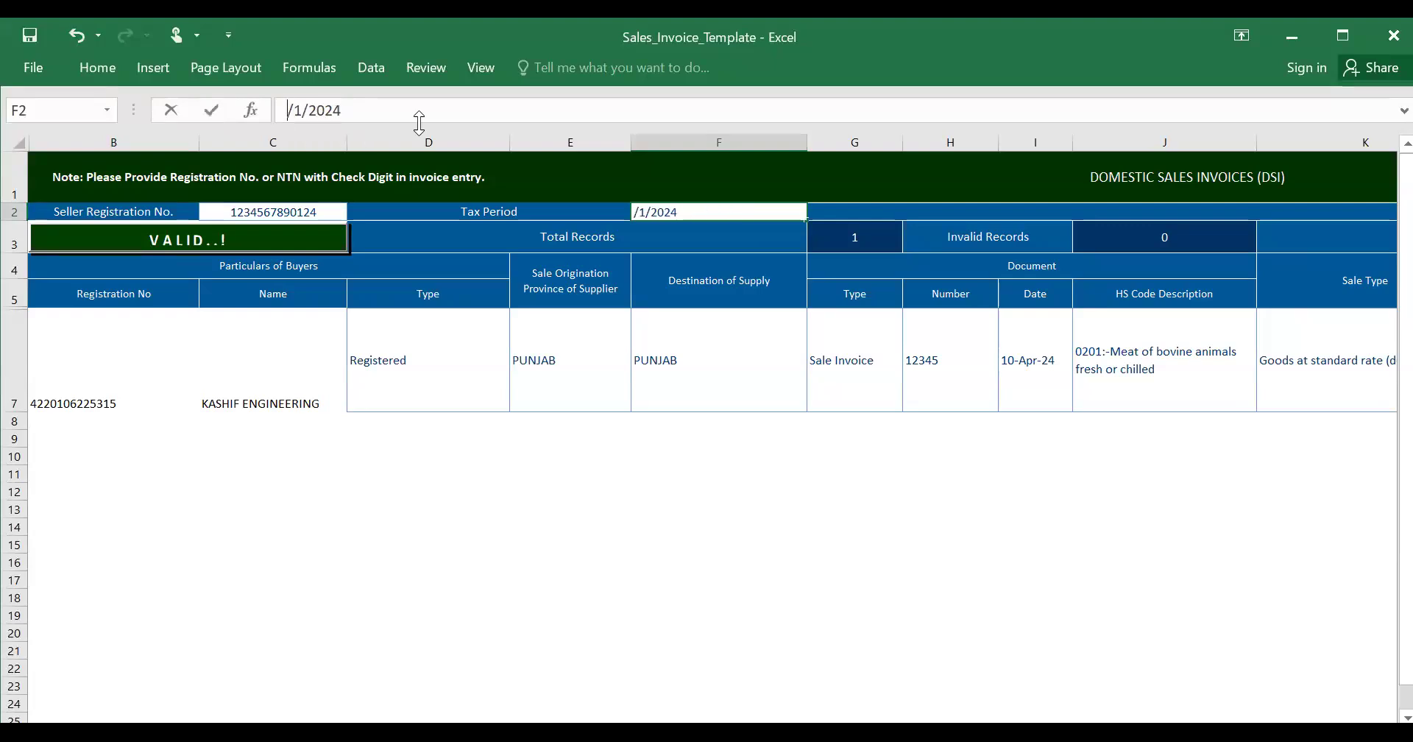
{"action": "type", "text": "3"}
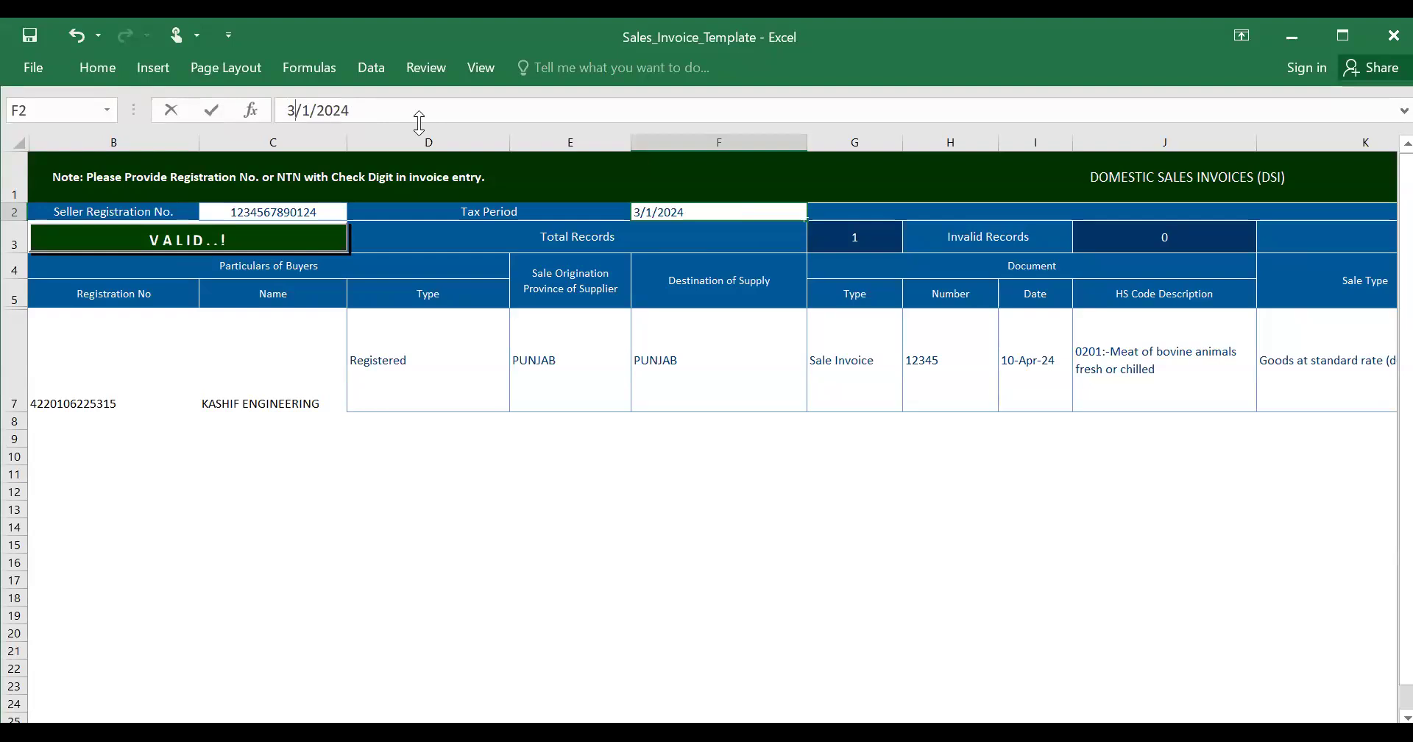
{"action": "left_click", "coordinate": [278, 454]}
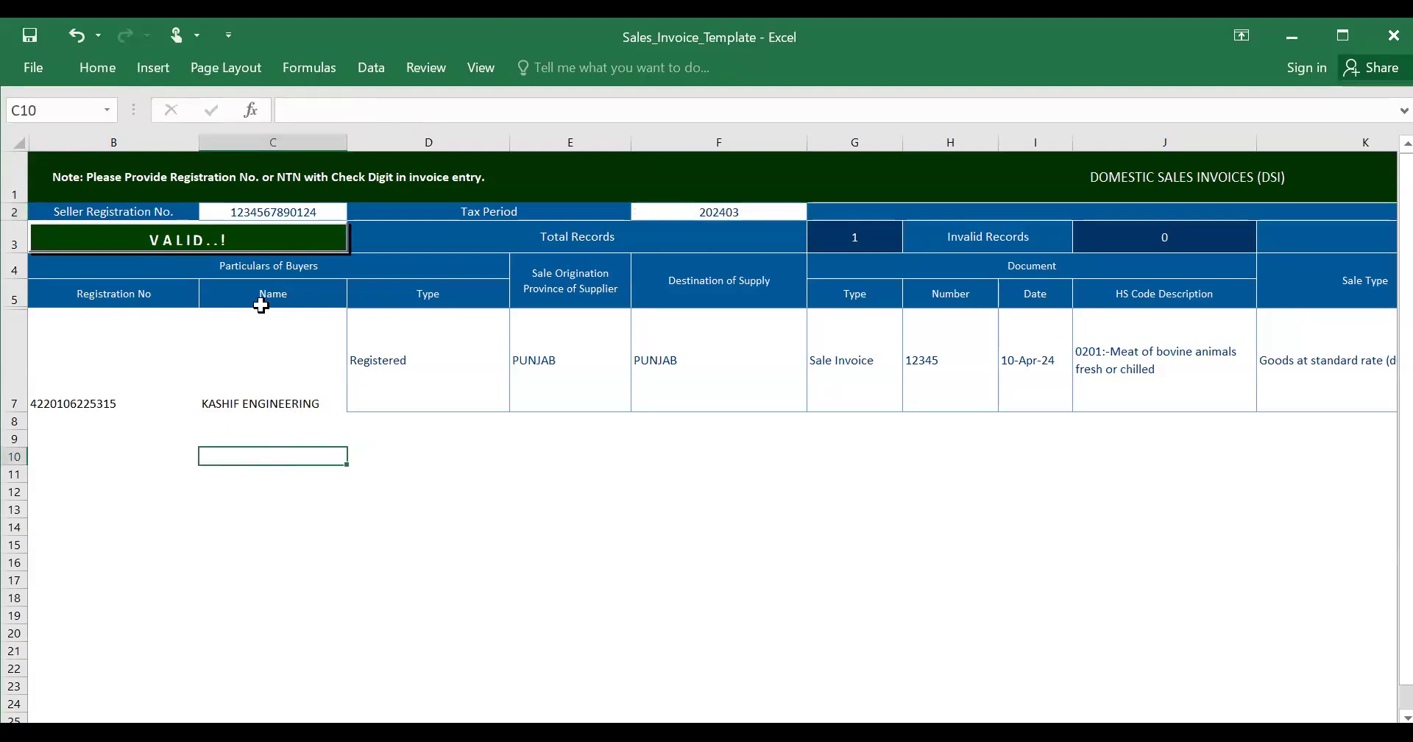
{"action": "left_click", "coordinate": [262, 240]}
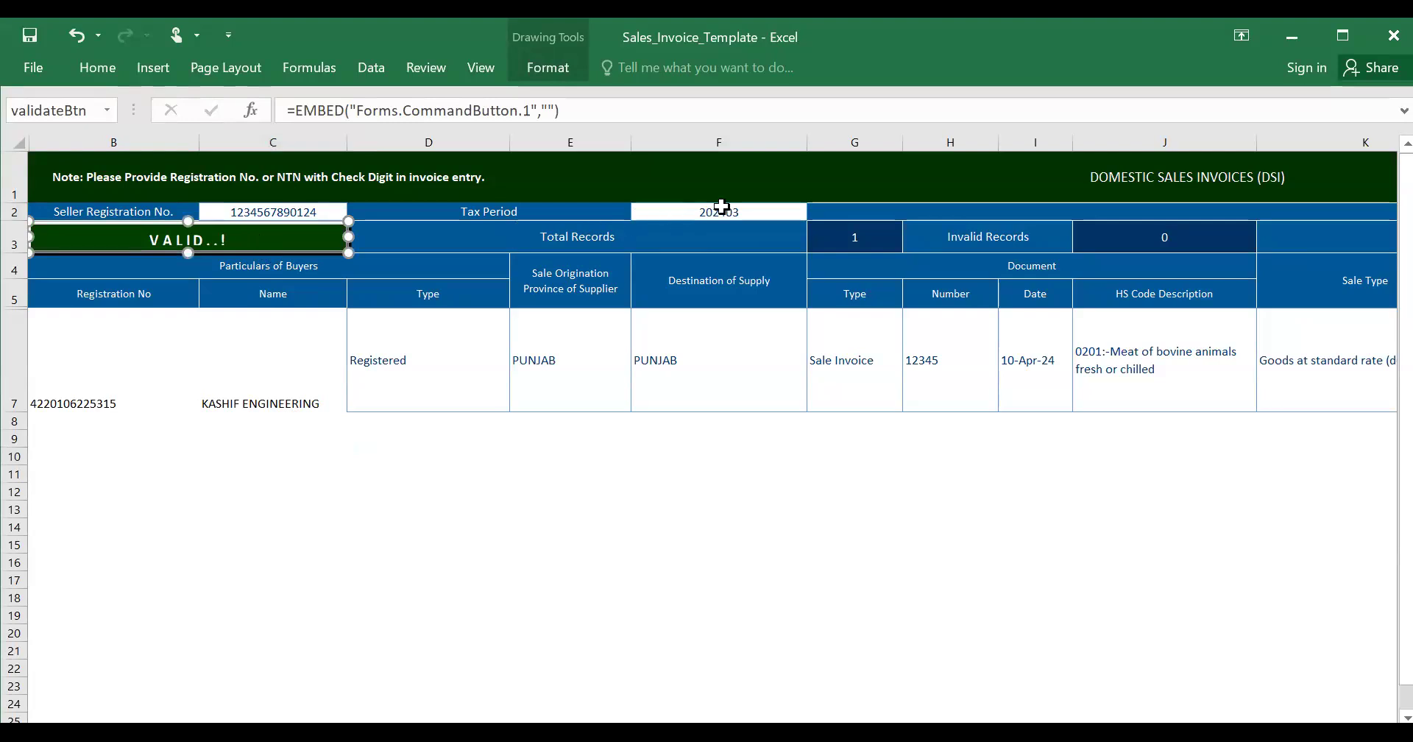
{"action": "left_click", "coordinate": [696, 210]}
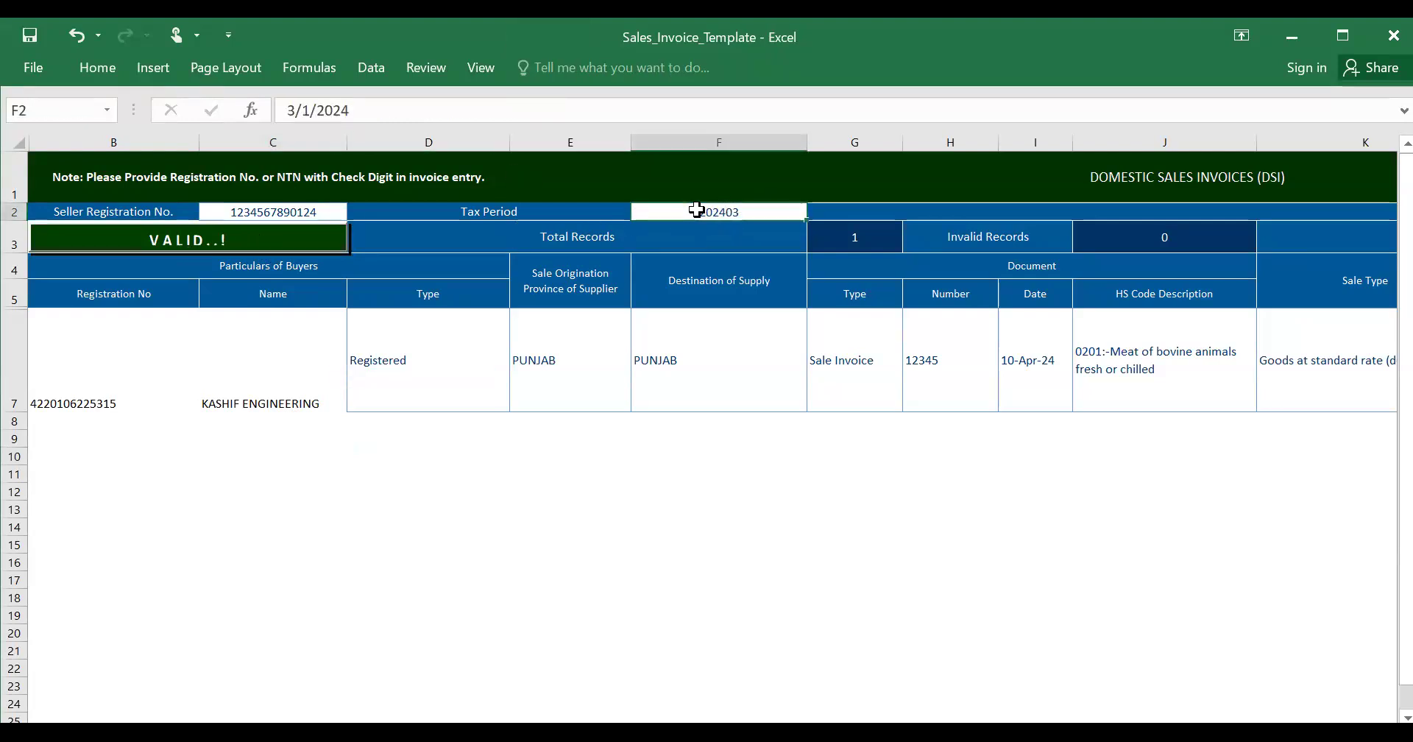
{"action": "left_click", "coordinate": [304, 120]}
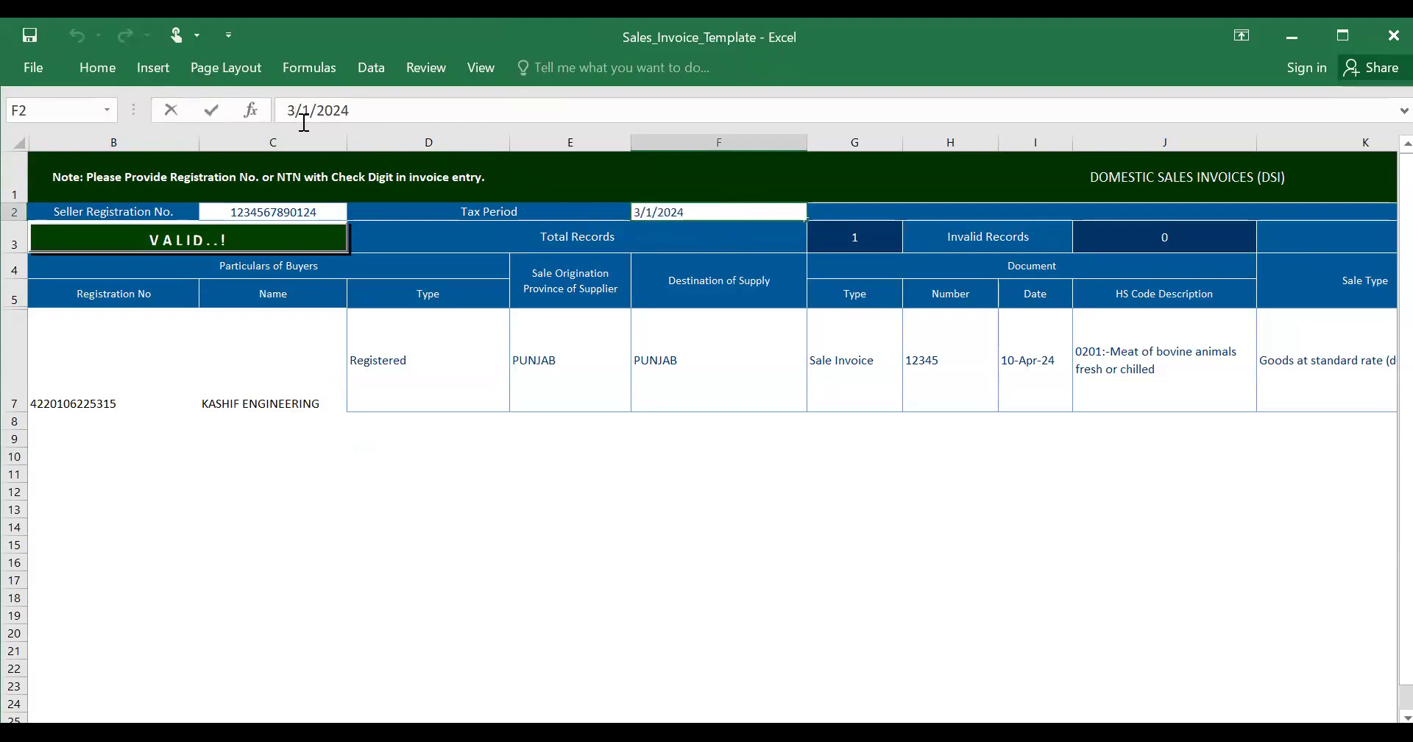
{"action": "key", "text": "BackSpace"}
{"action": "type", "text": "4"}
{"action": "left_click", "coordinate": [271, 245]}
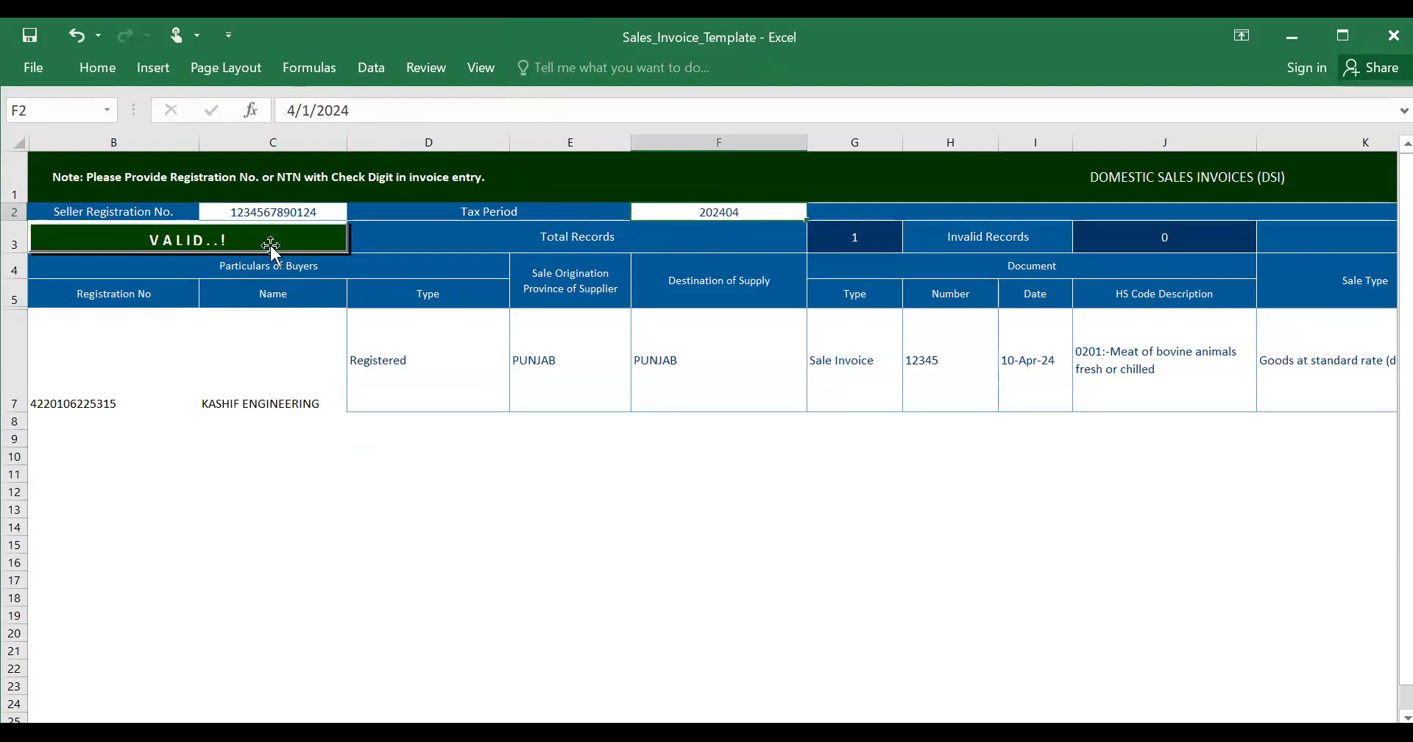
{"action": "left_click", "coordinate": [328, 489]}
{"action": "left_click", "coordinate": [297, 237]}
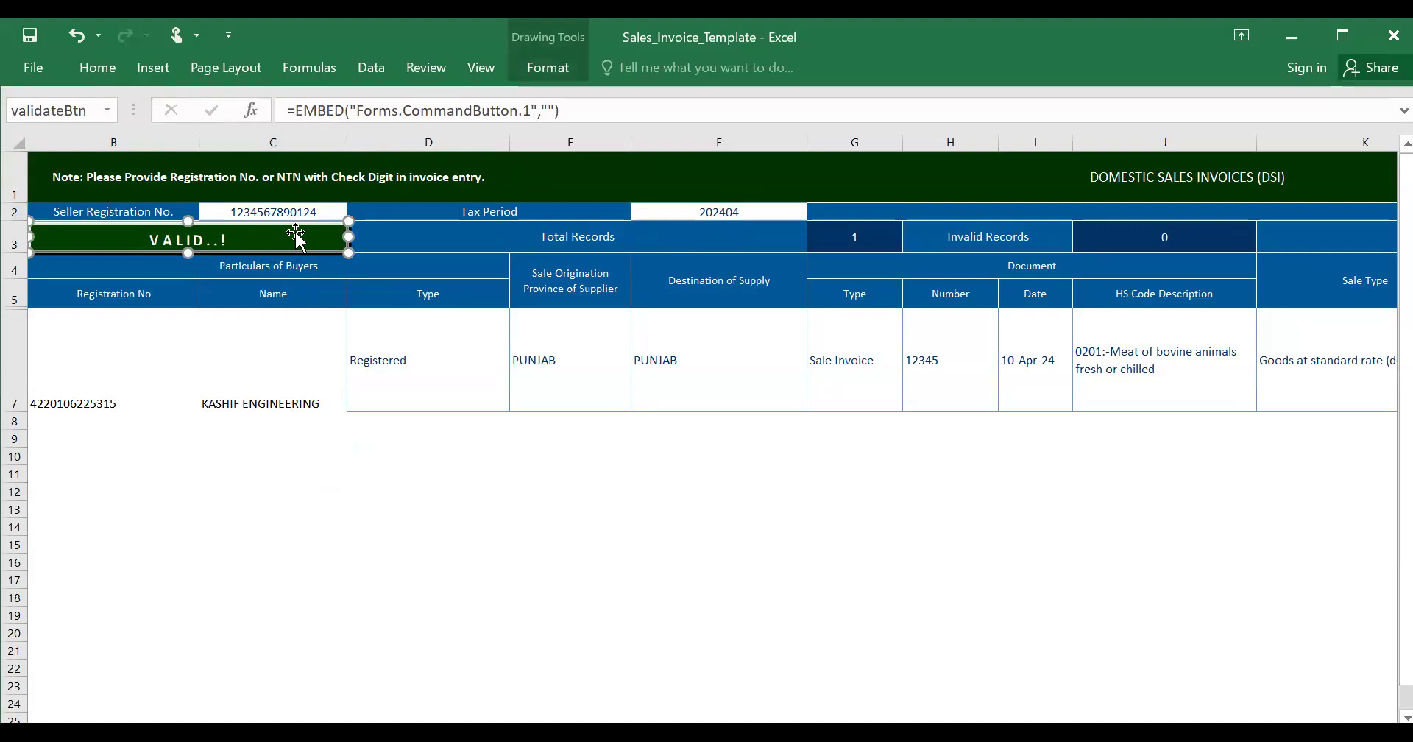
{"action": "left_click", "coordinate": [262, 396]}
{"action": "left_click", "coordinate": [138, 372]}
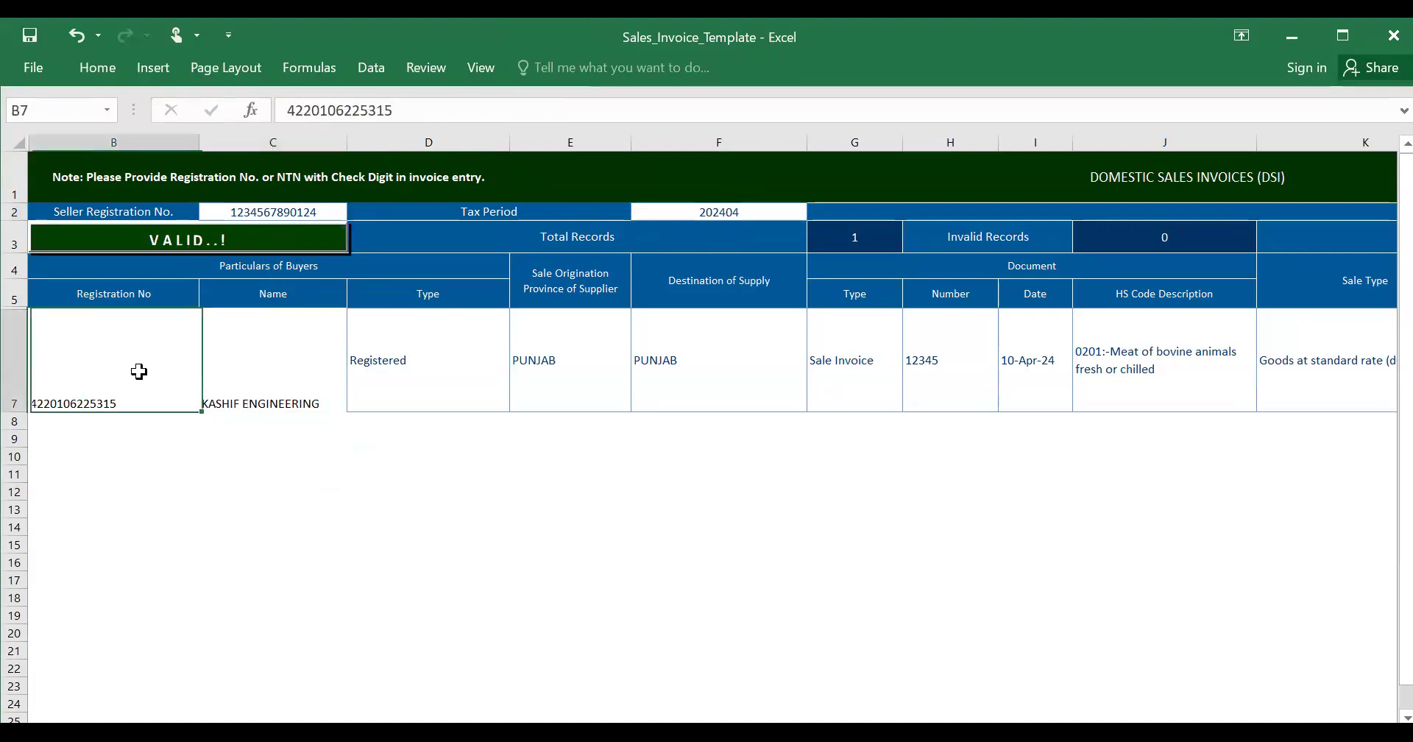
- Paste a new seller registration number into cell C2 of the DSI header
{"action": "left_click", "coordinate": [261, 211]}
{"action": "double_click", "coordinate": [262, 211]}
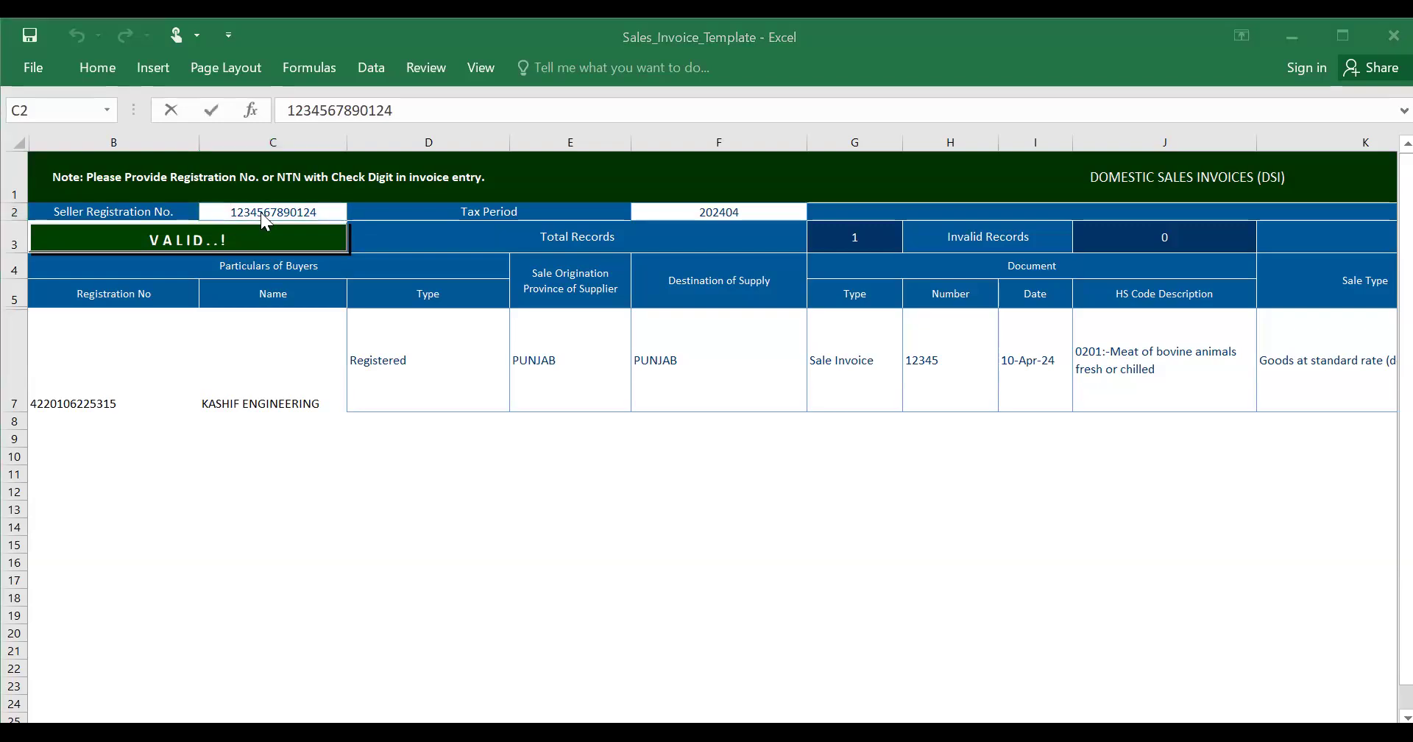
{"action": "key", "text": "Return"}
{"action": "left_click", "coordinate": [261, 212]}
{"action": "key", "text": "ctrl+v"}
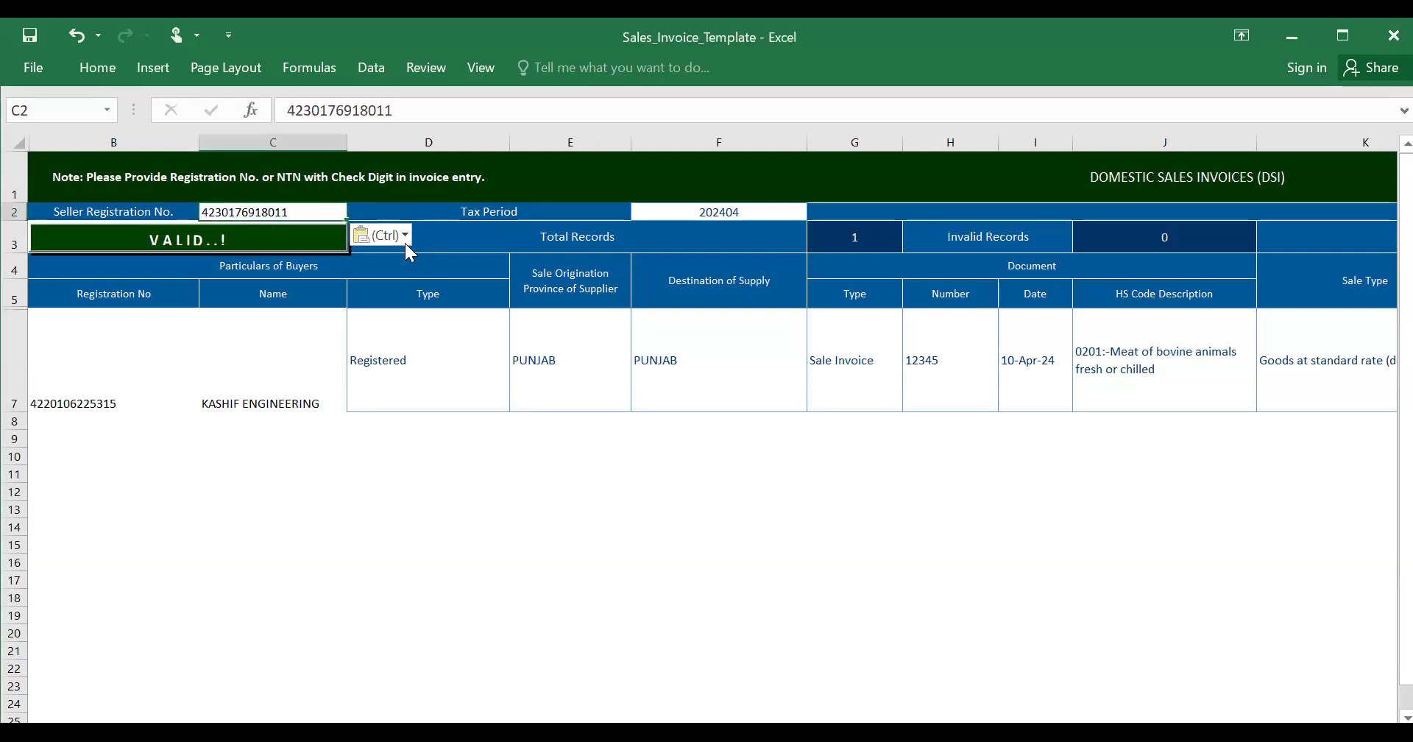
{"action": "left_click", "coordinate": [233, 477]}
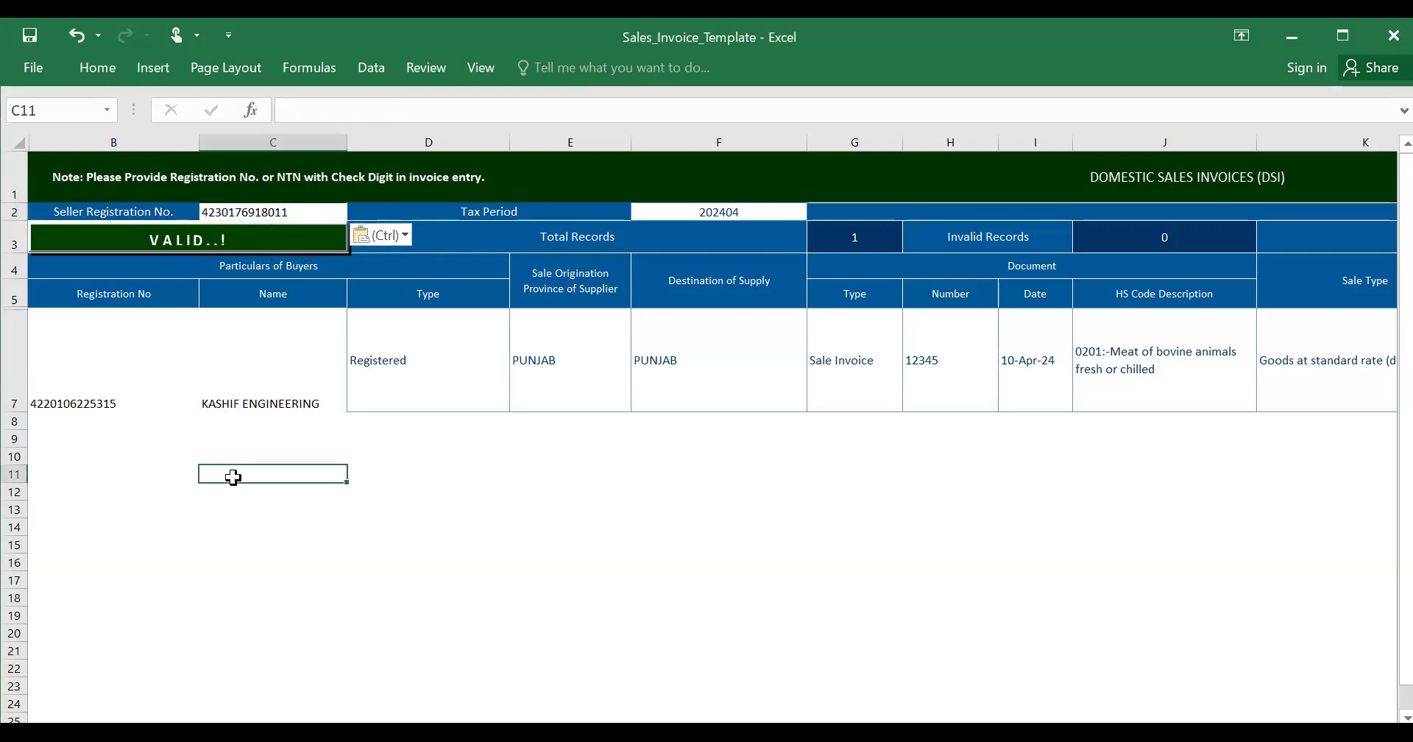
- Paste a different, shorter registration number into C2, rerun validation, and deselect the Validate button
{"action": "left_click", "coordinate": [240, 237]}
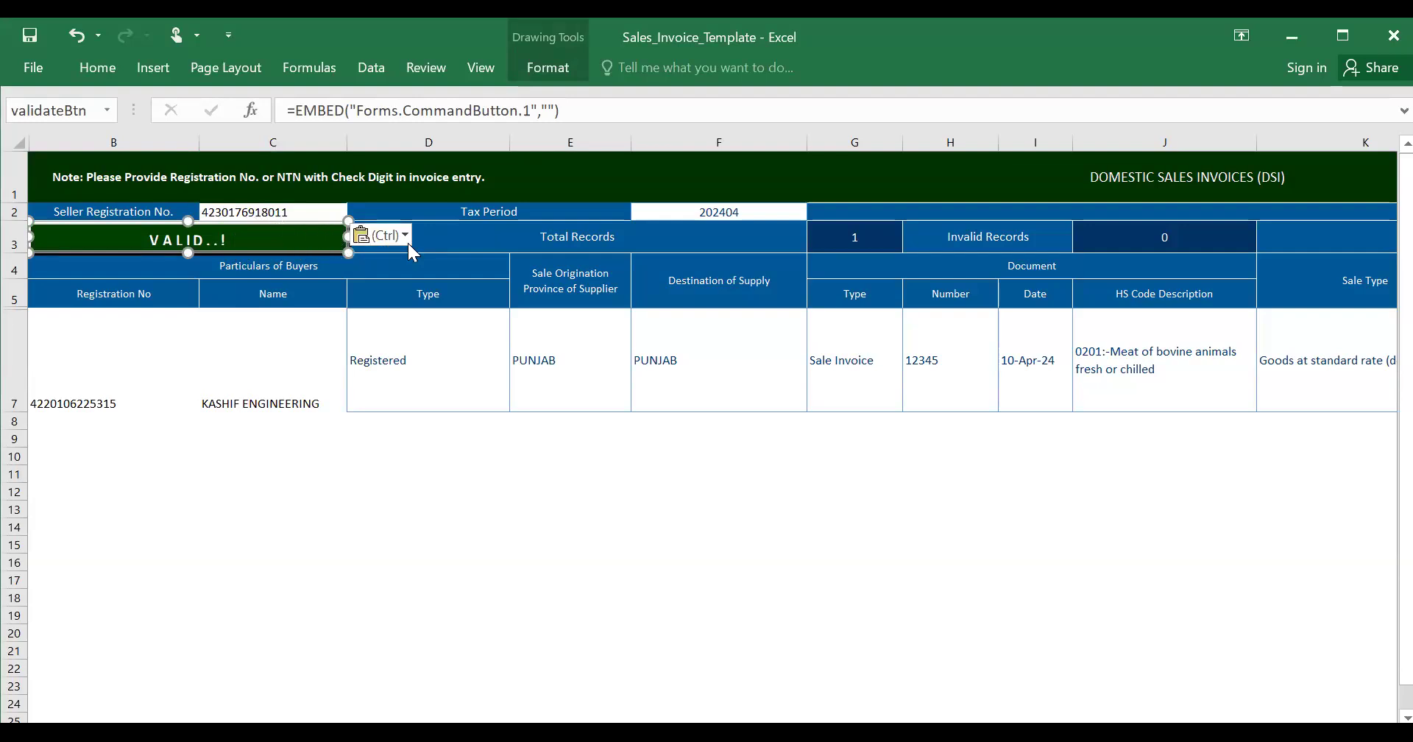
{"action": "key", "text": "ctrl"}
{"action": "key", "text": "ctrl"}
{"action": "left_click", "coordinate": [270, 244]}
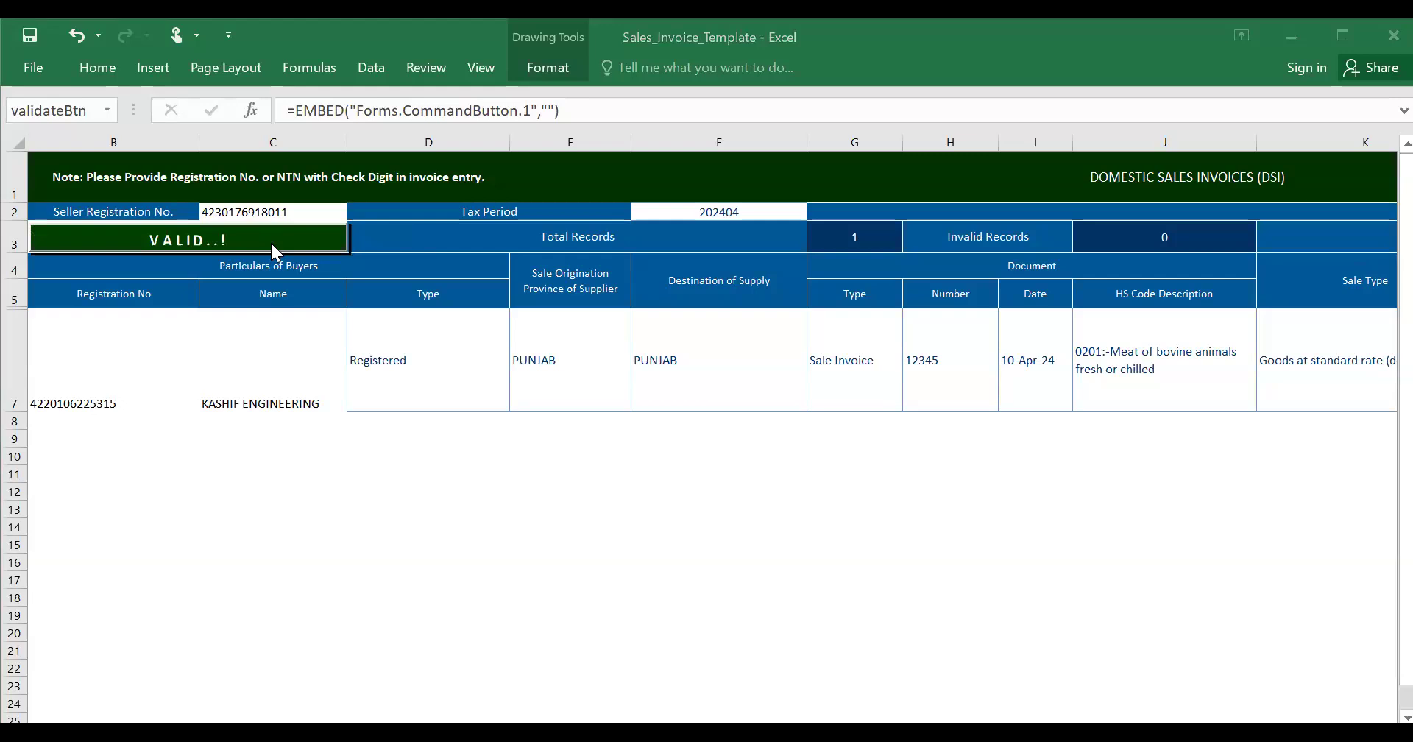
{"action": "left_click", "coordinate": [291, 211]}
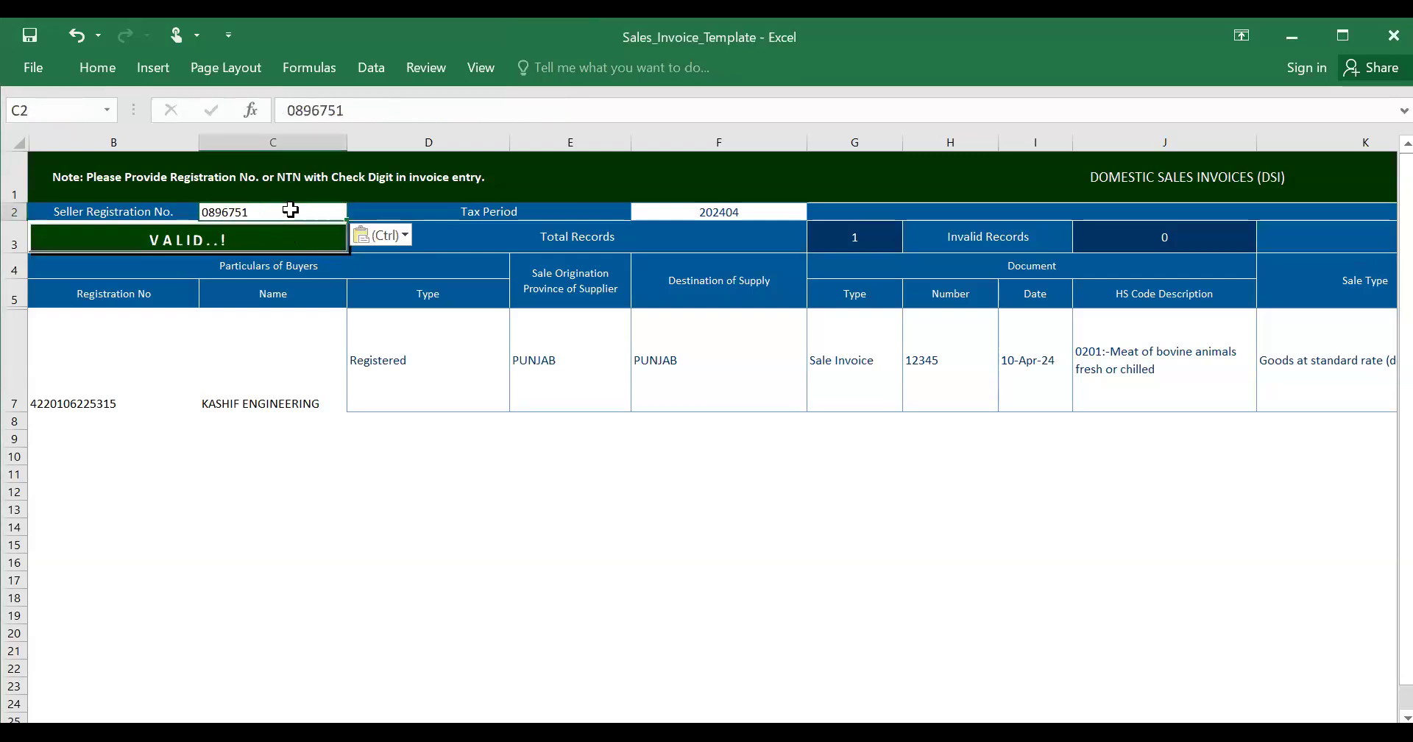
{"action": "left_click", "coordinate": [294, 451]}
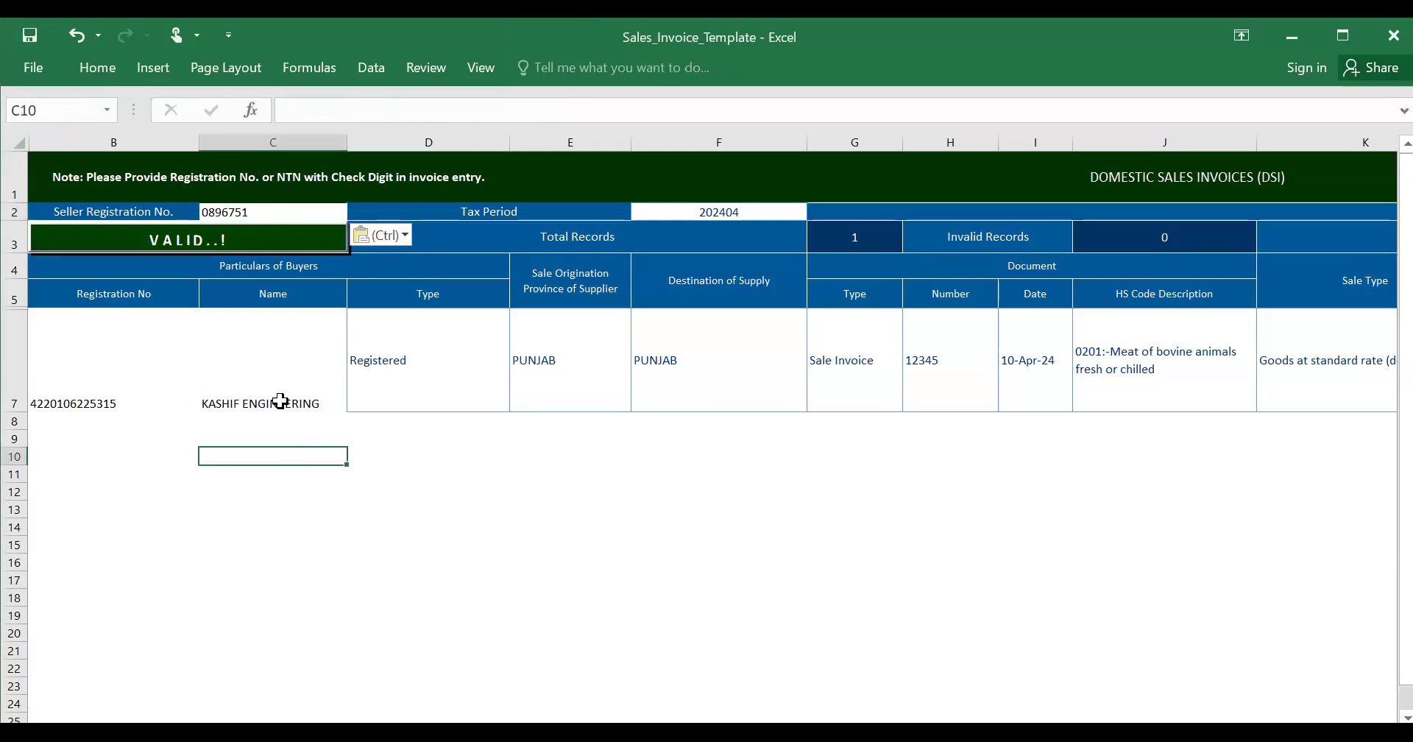
{"action": "left_click", "coordinate": [272, 237]}
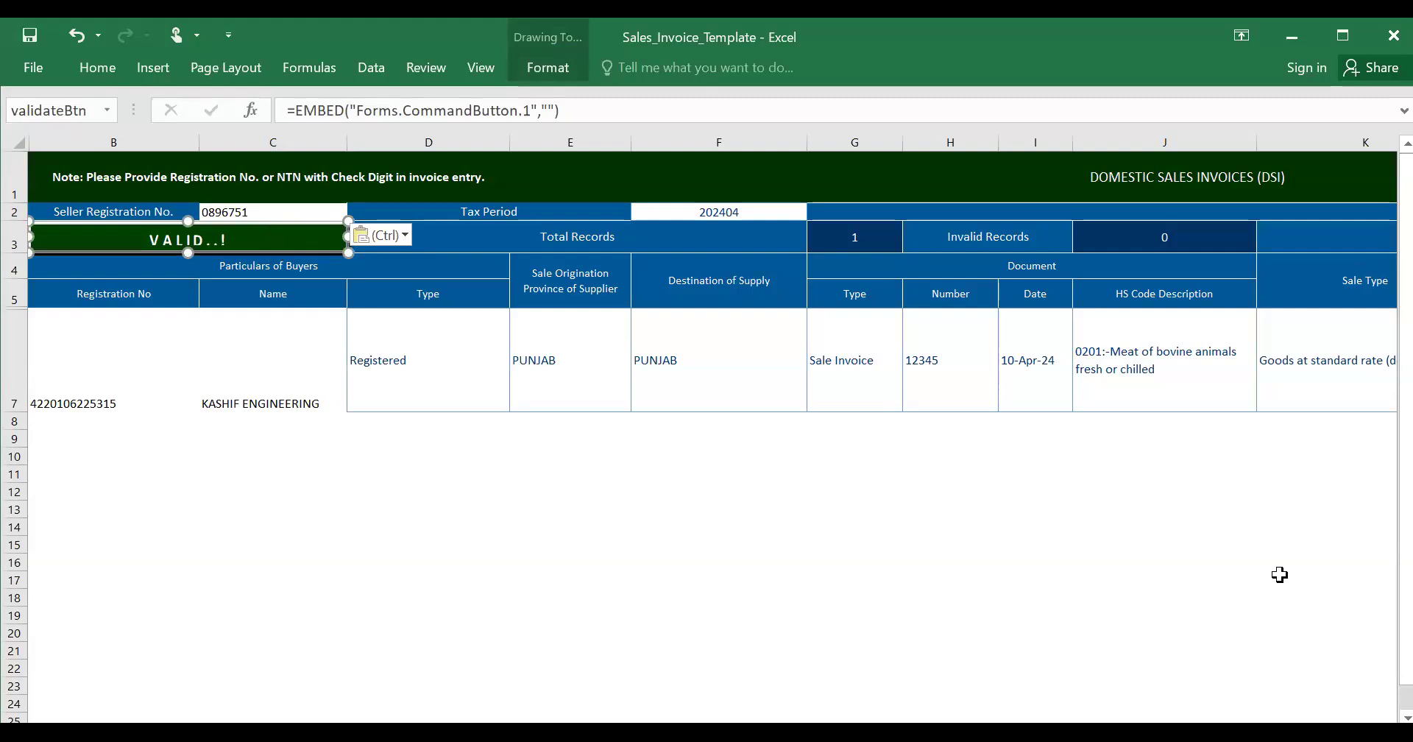
{"action": "left_click", "coordinate": [918, 472]}
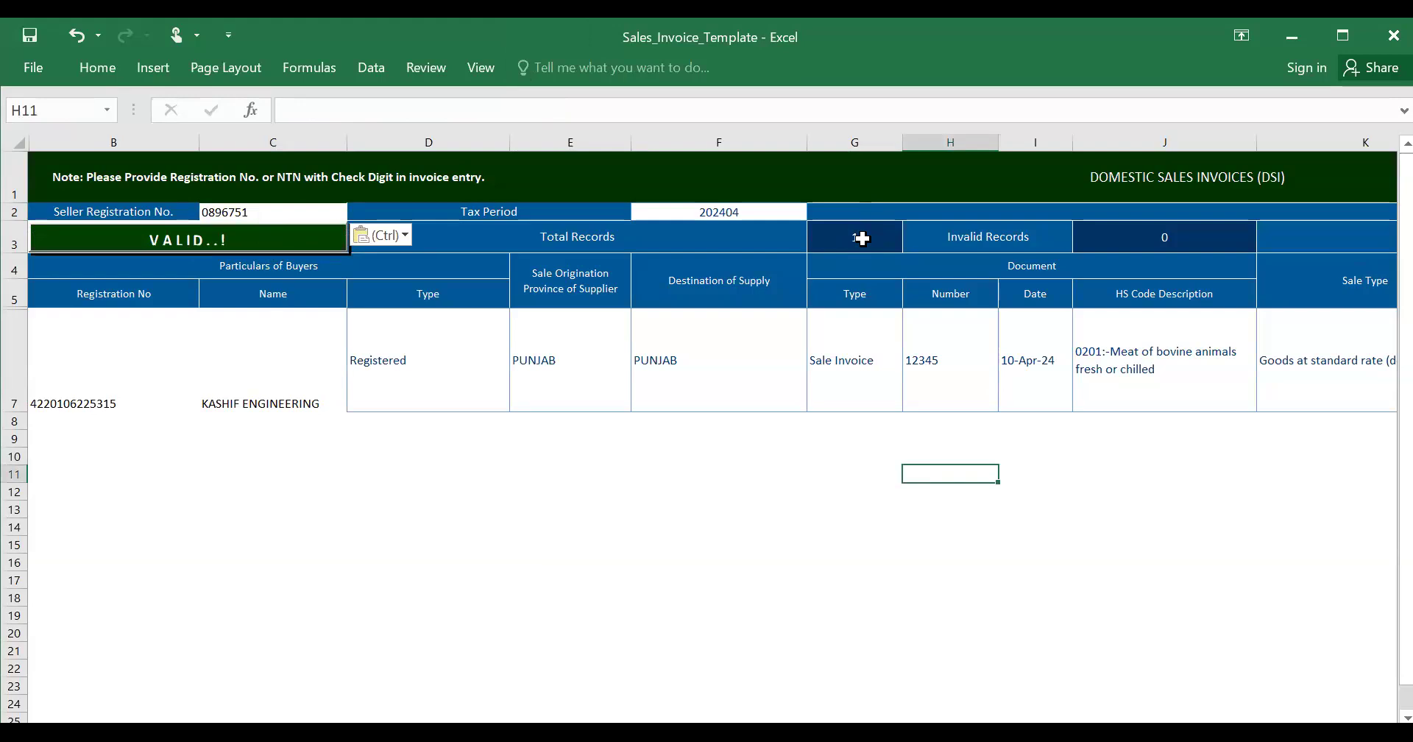
{"action": "left_click", "coordinate": [432, 358]}
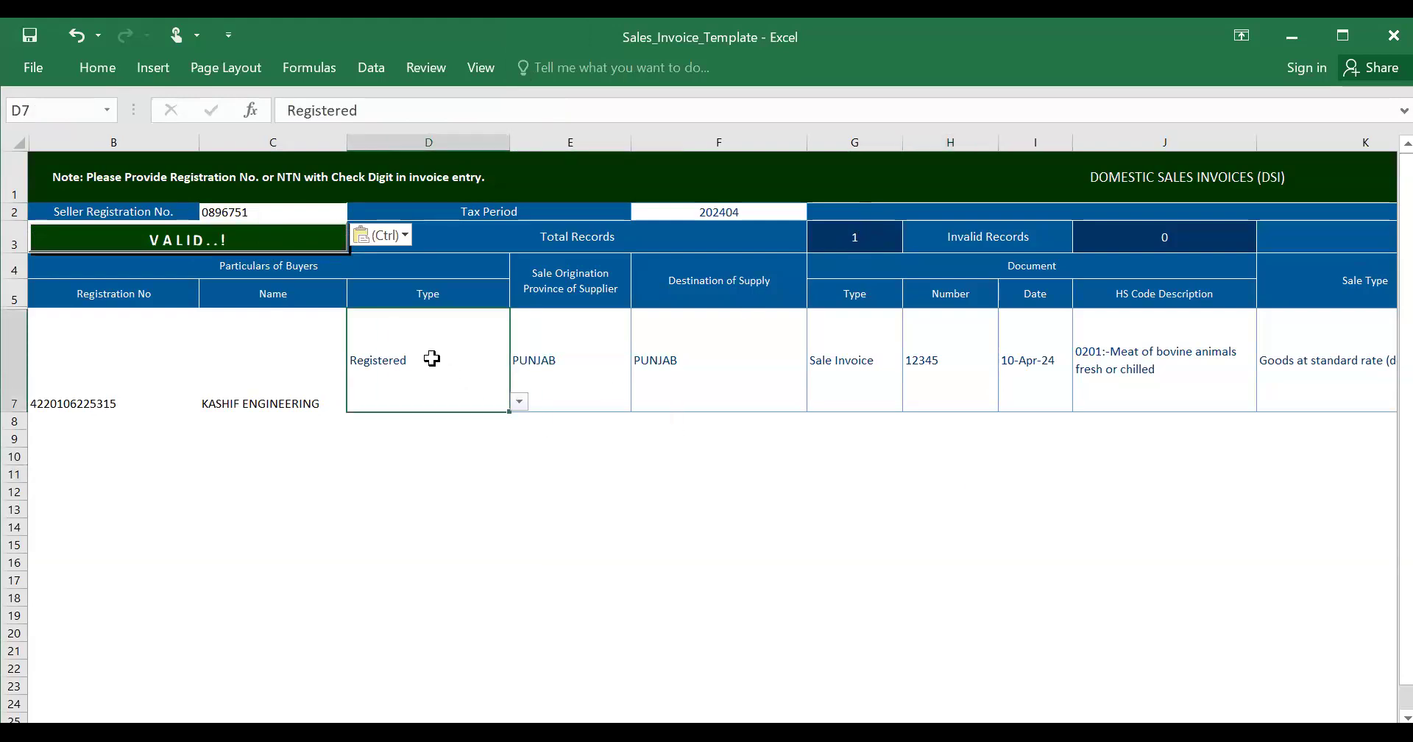
{"action": "key", "text": "Left"}
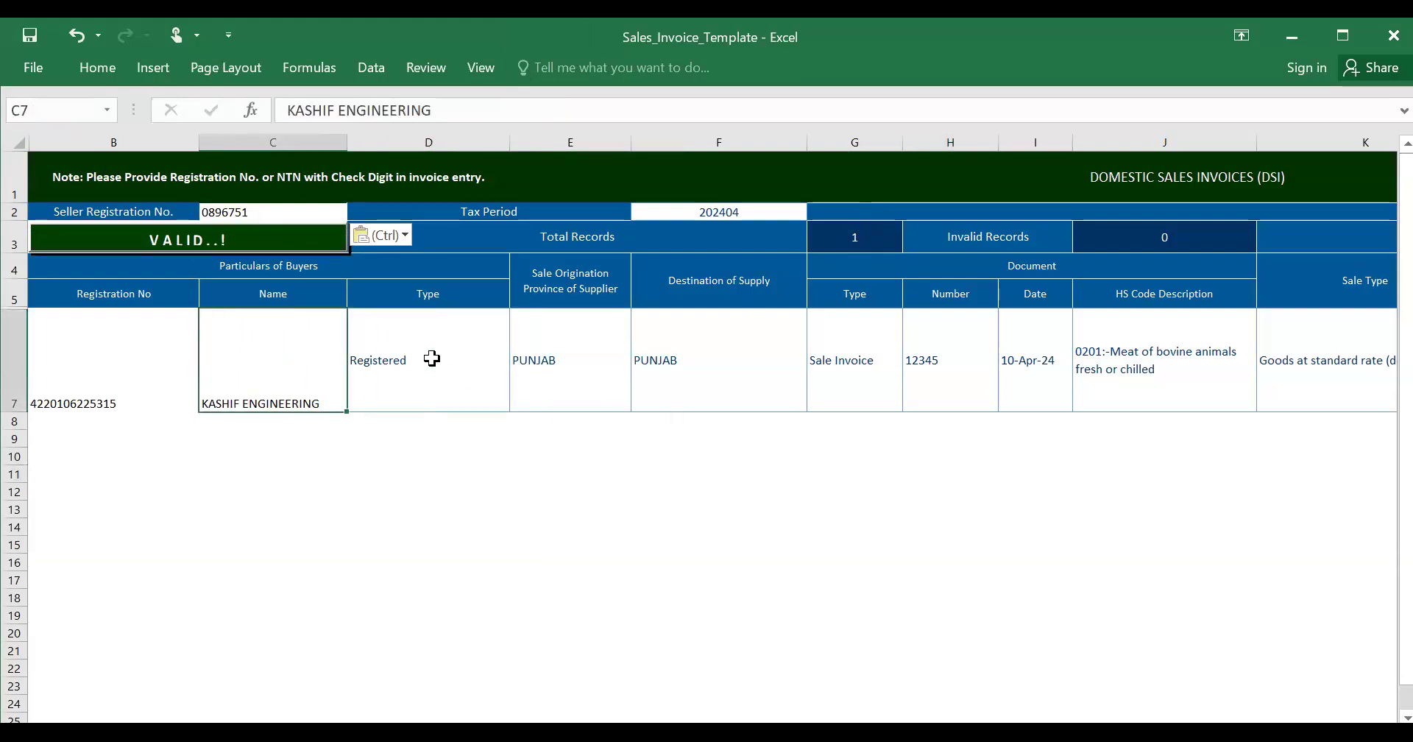
{"action": "key", "text": "Left"}
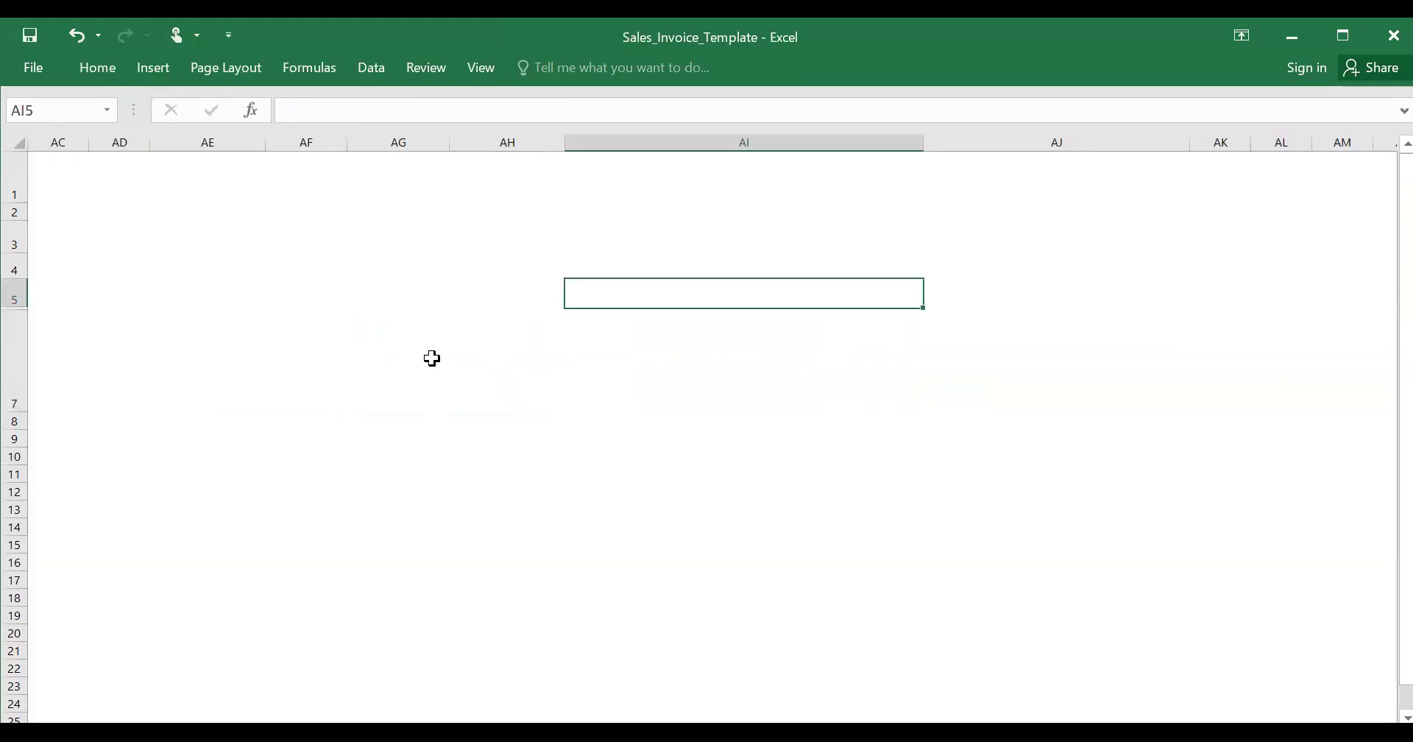
{"action": "key", "text": "Left"}
{"action": "key", "text": "Left"}
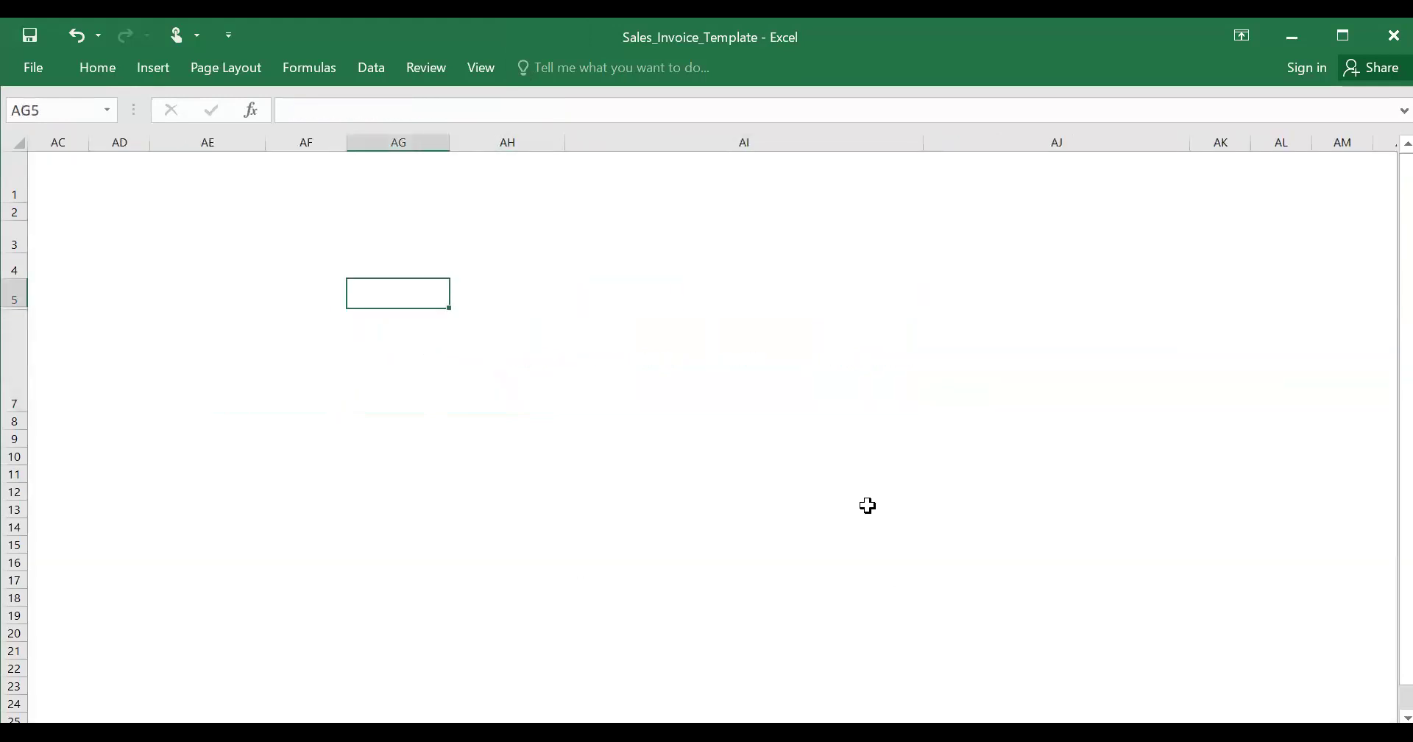
{"action": "key", "text": "Left"}
{"action": "key", "text": "Left"}
{"action": "key", "text": "Right"}
{"action": "key", "text": "Right"}
{"action": "key", "text": "Right"}
{"action": "key", "text": "Right"}
{"action": "key", "text": "Left"}
{"action": "key", "text": "Left"}
{"action": "key", "text": "Left"}
{"action": "key", "text": "Left"}
{"action": "key", "text": "Left"}
{"action": "key", "text": "Right"}
{"action": "key", "text": "Right"}
{"action": "key", "text": "Right"}
{"action": "key", "text": "Left"}
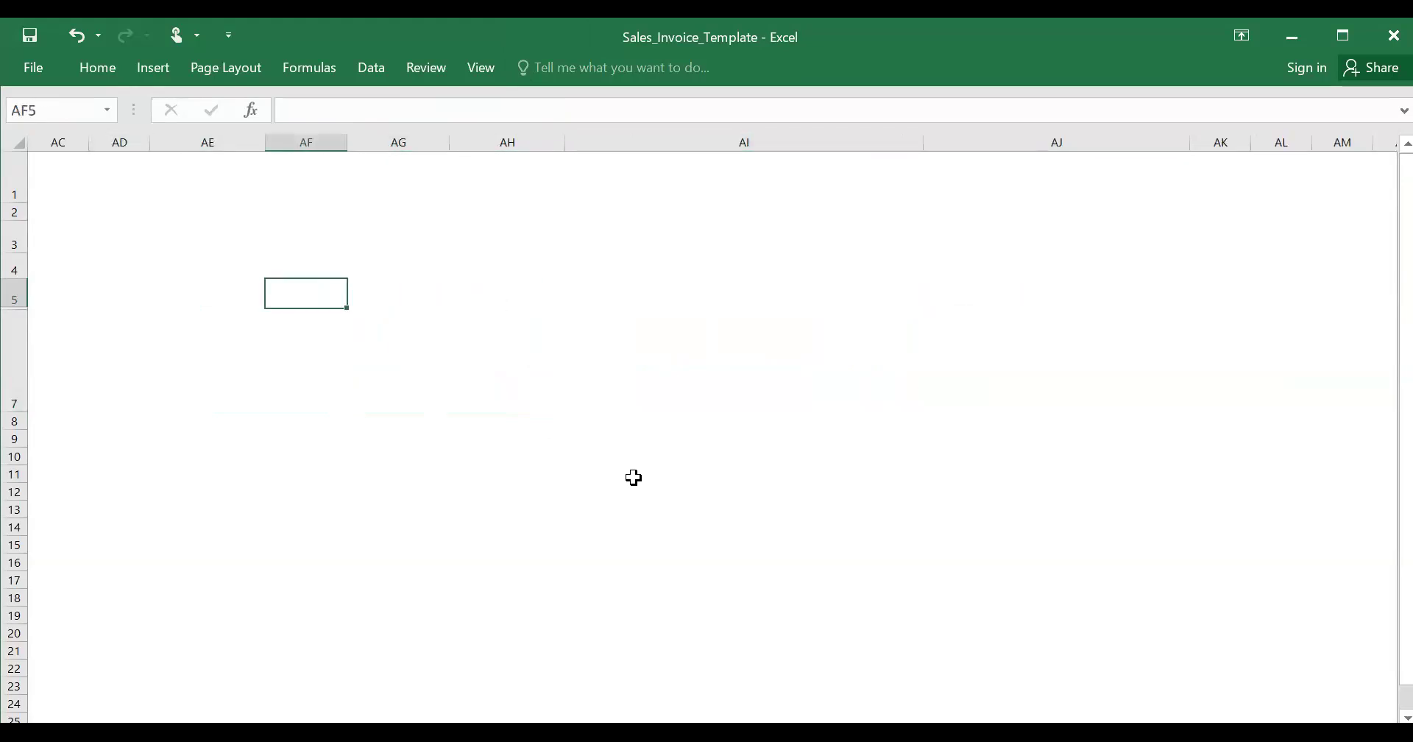
{"action": "key", "text": "Up"}
{"action": "key", "text": "Up"}
{"action": "key", "text": "Up"}
{"action": "key", "text": "Up"}
{"action": "key", "text": "Down"}
{"action": "key", "text": "Down"}
{"action": "key", "text": "Down"}
{"action": "key", "text": "Down"}
{"action": "key", "text": "Down"}
{"action": "key", "text": "Down"}
{"action": "key", "text": "Down"}
{"action": "key", "text": "Left"}
{"action": "key", "text": "Left"}
{"action": "key", "text": "Left"}
{"action": "key", "text": "Left"}
{"action": "key", "text": "Left"}
{"action": "key", "text": "Left"}
{"action": "key", "text": "Left"}
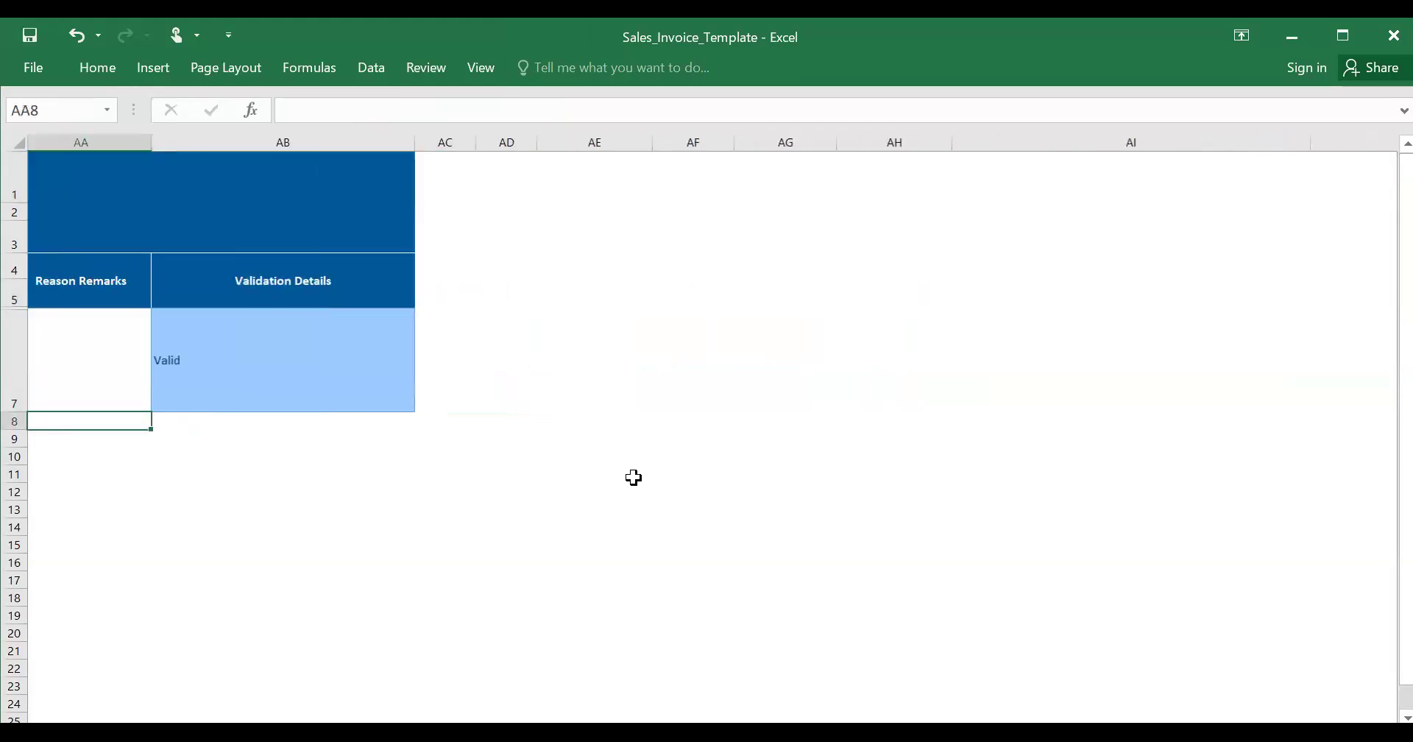
{"action": "key", "text": "Left"}
{"action": "key", "text": "Left"}
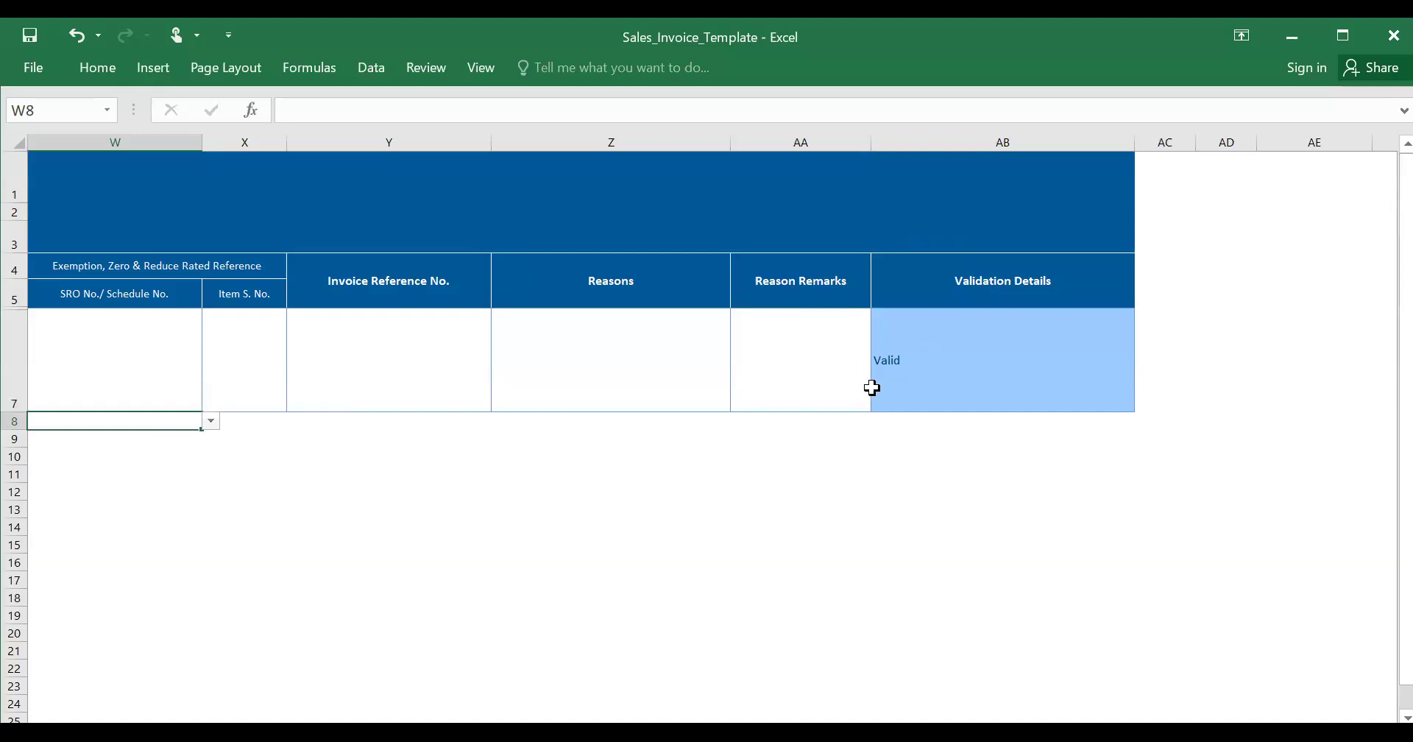
{"action": "left_click", "coordinate": [901, 372]}
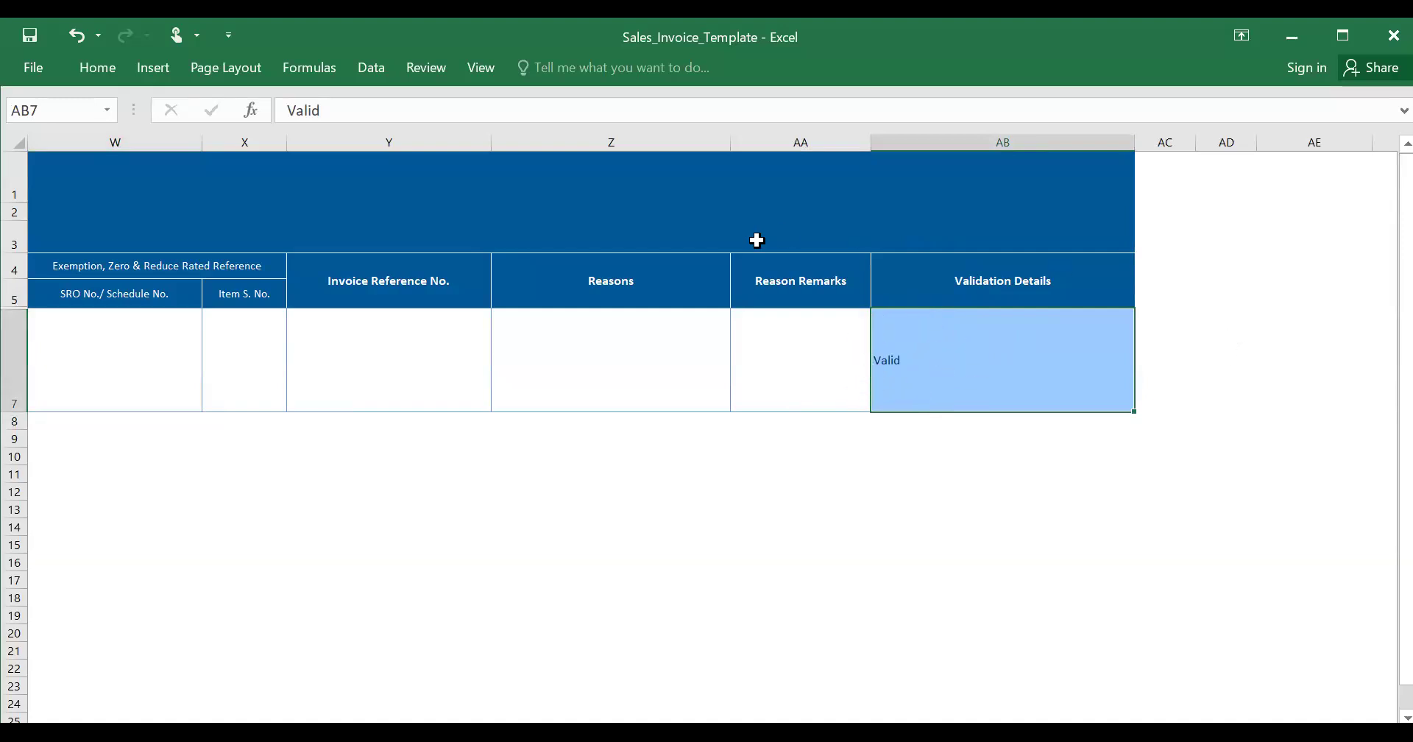
{"action": "key", "text": "Down"}
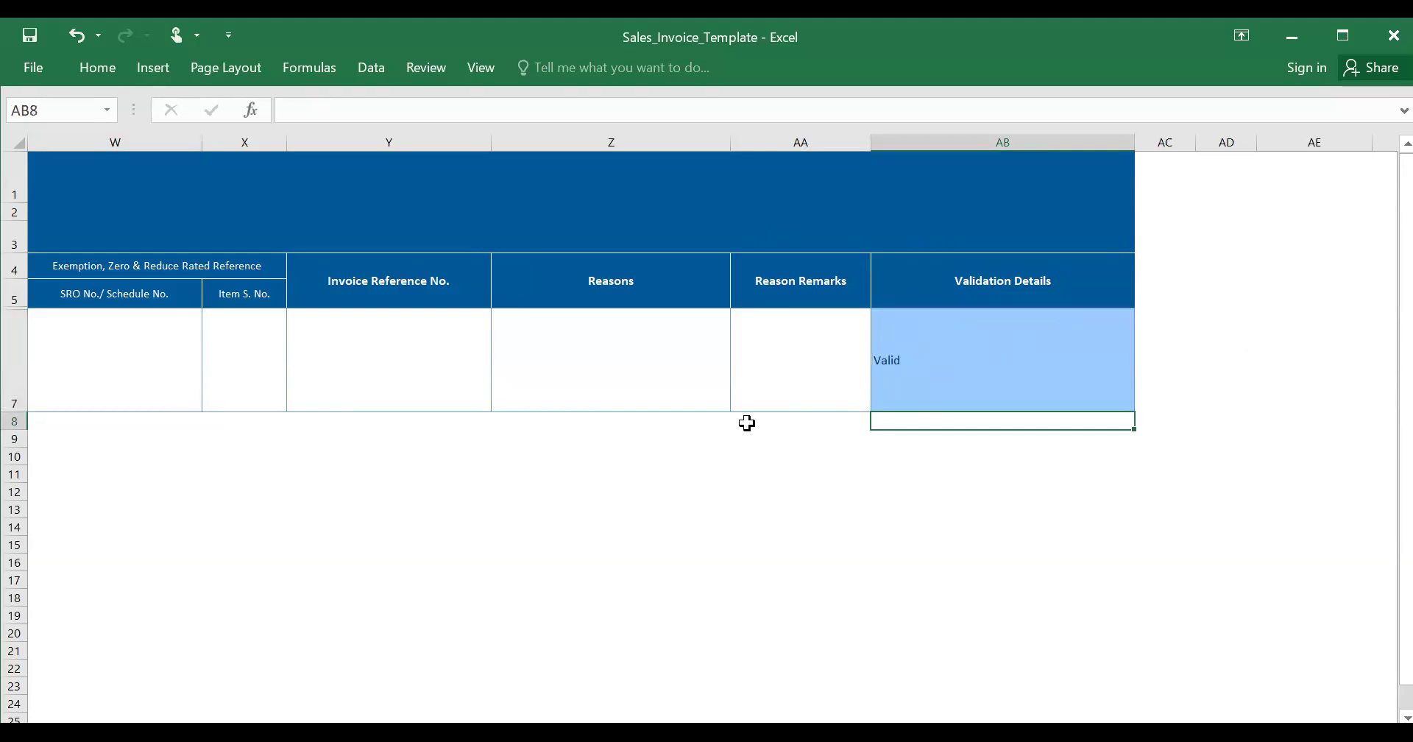
{"action": "key", "text": "Up"}
{"action": "key", "text": "Left"}
{"action": "key", "text": "Left"}
{"action": "key", "text": "Left"}
{"action": "key", "text": "Left"}
{"action": "key", "text": "Left"}
{"action": "key", "text": "Left"}
{"action": "key", "text": "Left"}
{"action": "key", "text": "Left"}
{"action": "key", "text": "Left"}
{"action": "key", "text": "Left"}
{"action": "key", "text": "Left"}
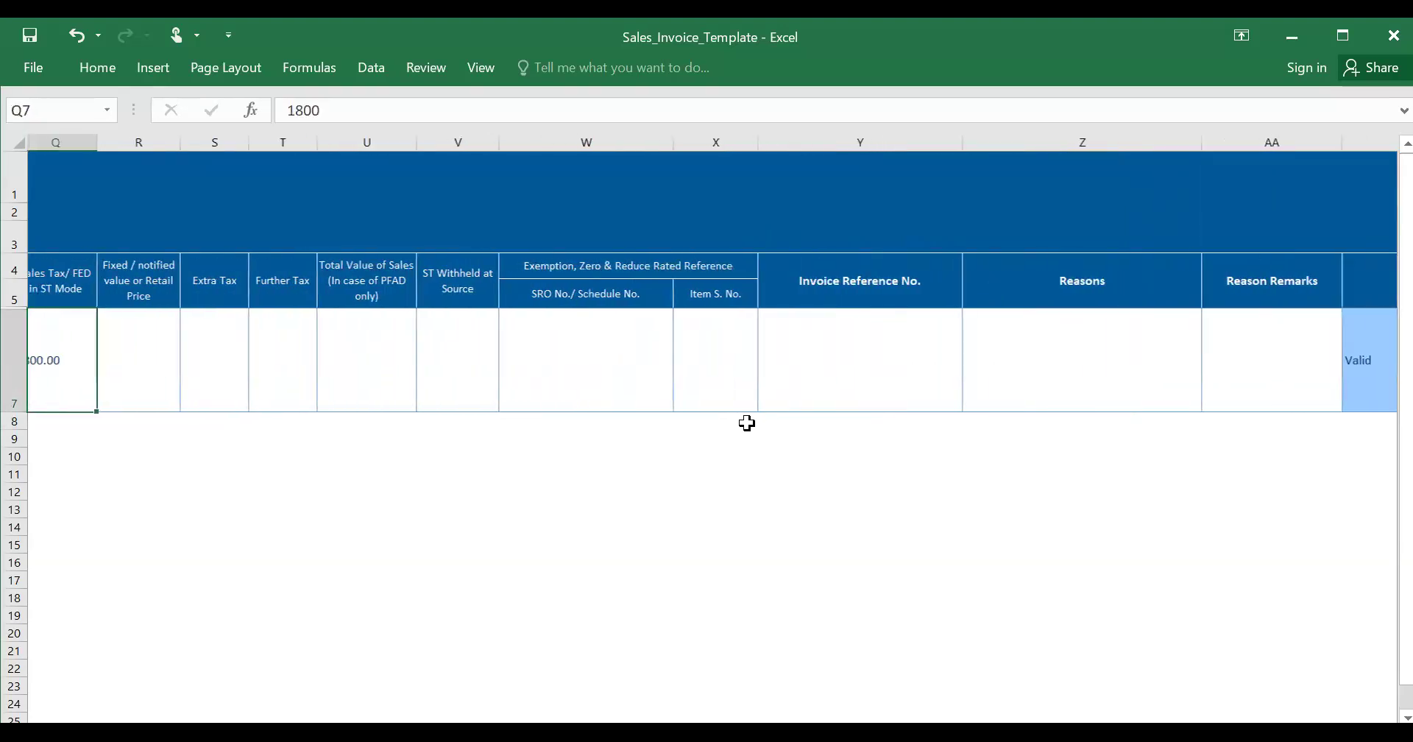
{"action": "key", "text": "Left"}
{"action": "key", "text": "Left"}
{"action": "key", "text": "Left"}
{"action": "key", "text": "Left"}
{"action": "key", "text": "Left"}
{"action": "key", "text": "Left"}
{"action": "key", "text": "Left"}
{"action": "key", "text": "Left"}
{"action": "key", "text": "Left"}
{"action": "key", "text": "Left"}
{"action": "key", "text": "Left"}
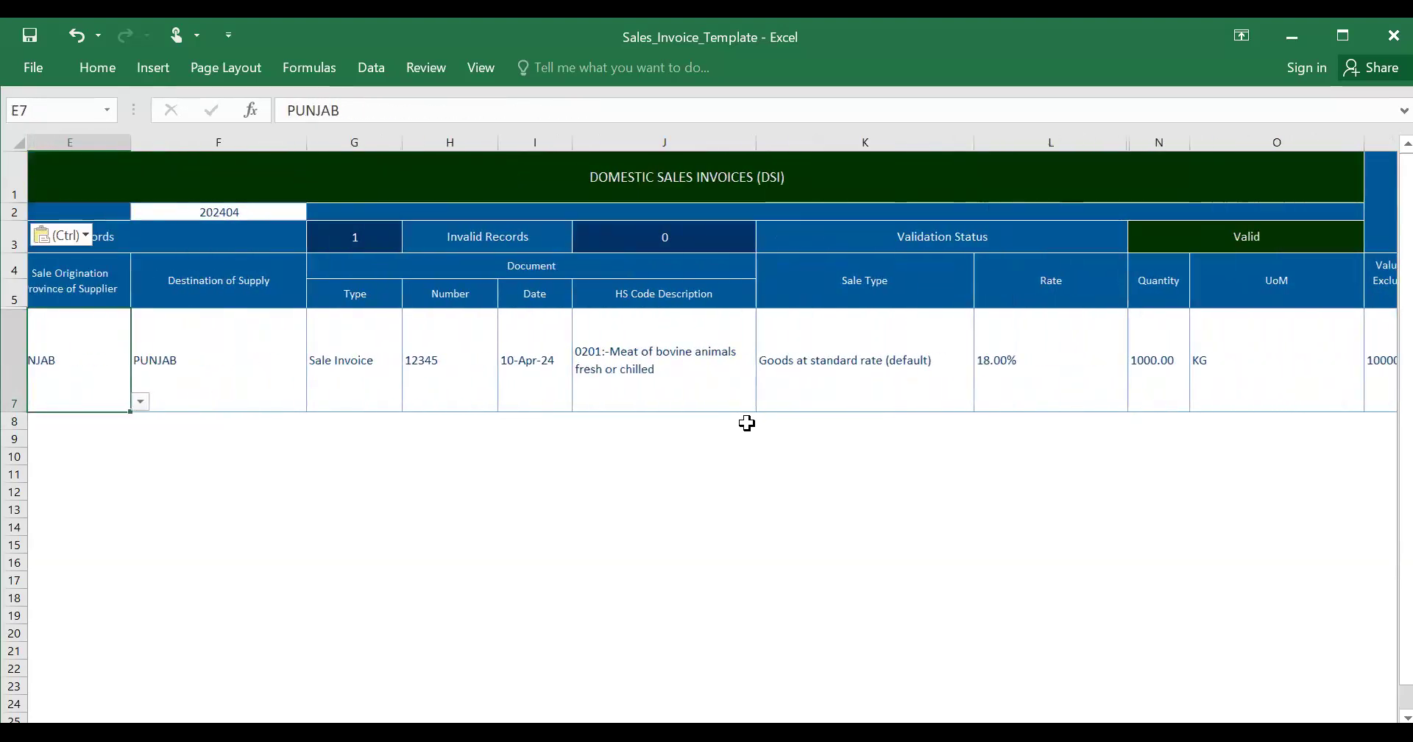
{"action": "key", "text": "Left"}
{"action": "key", "text": "Left"}
{"action": "key", "text": "Left"}
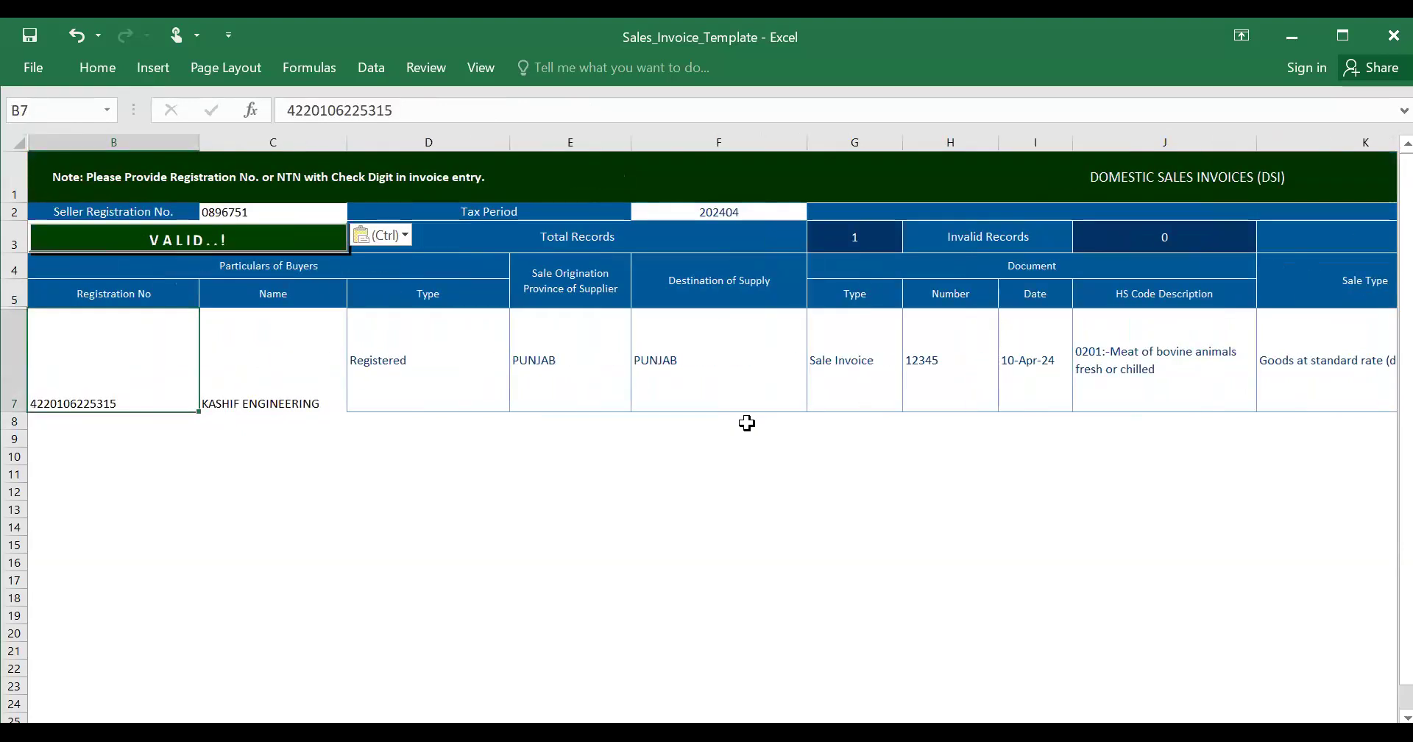
{"action": "left_click", "coordinate": [402, 324]}
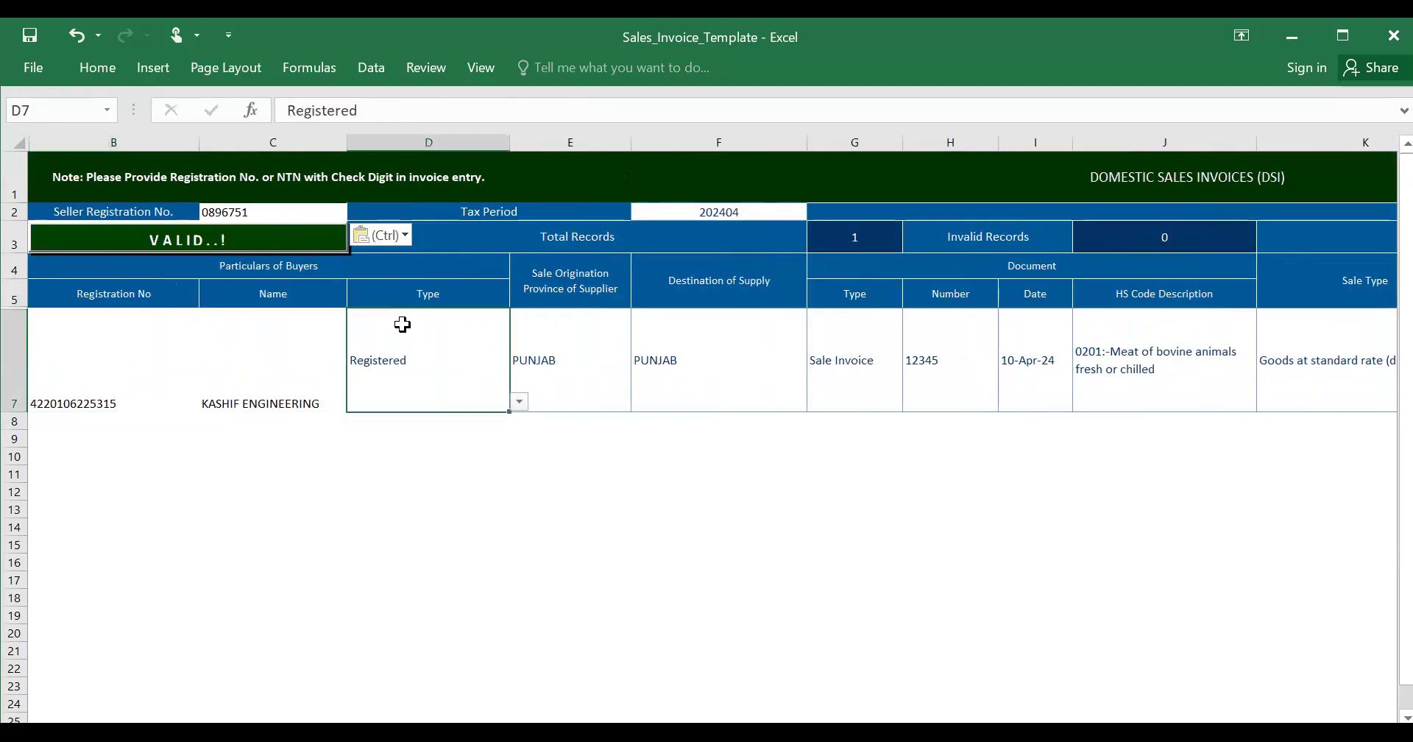
{"action": "left_click", "coordinate": [724, 215]}
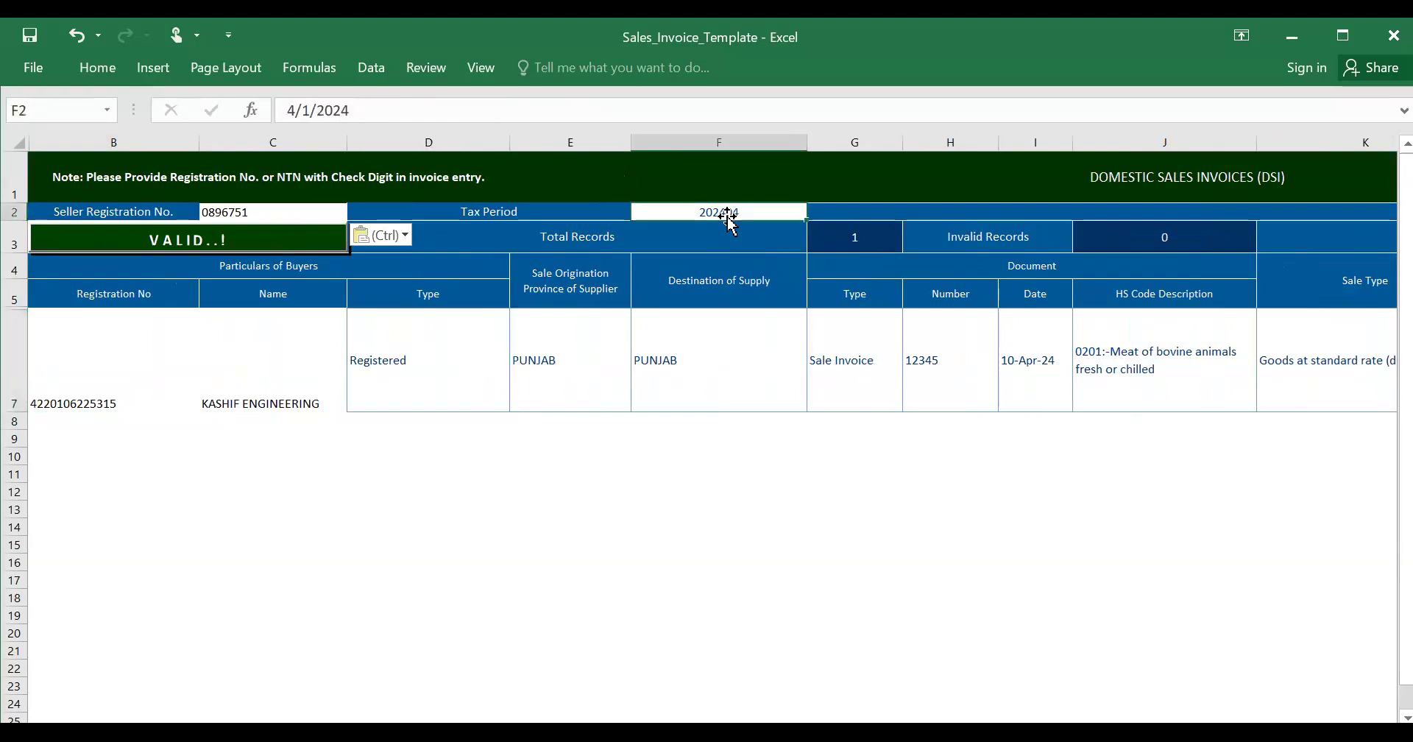
{"action": "key", "text": "ctrl+v"}
{"action": "left_click", "coordinate": [312, 117]}
{"action": "key", "text": "BackSpace"}
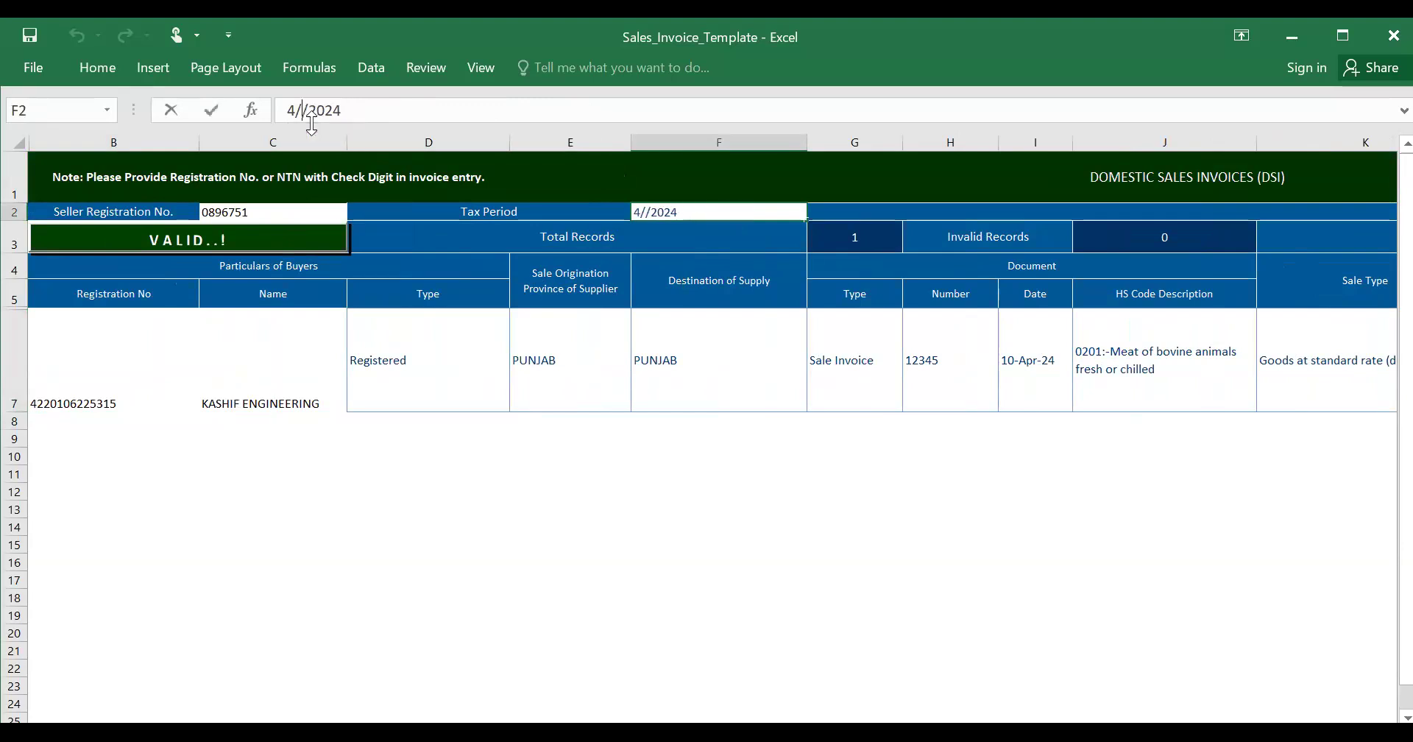
{"action": "type", "text": "3"}
{"action": "key", "text": "Tab"}
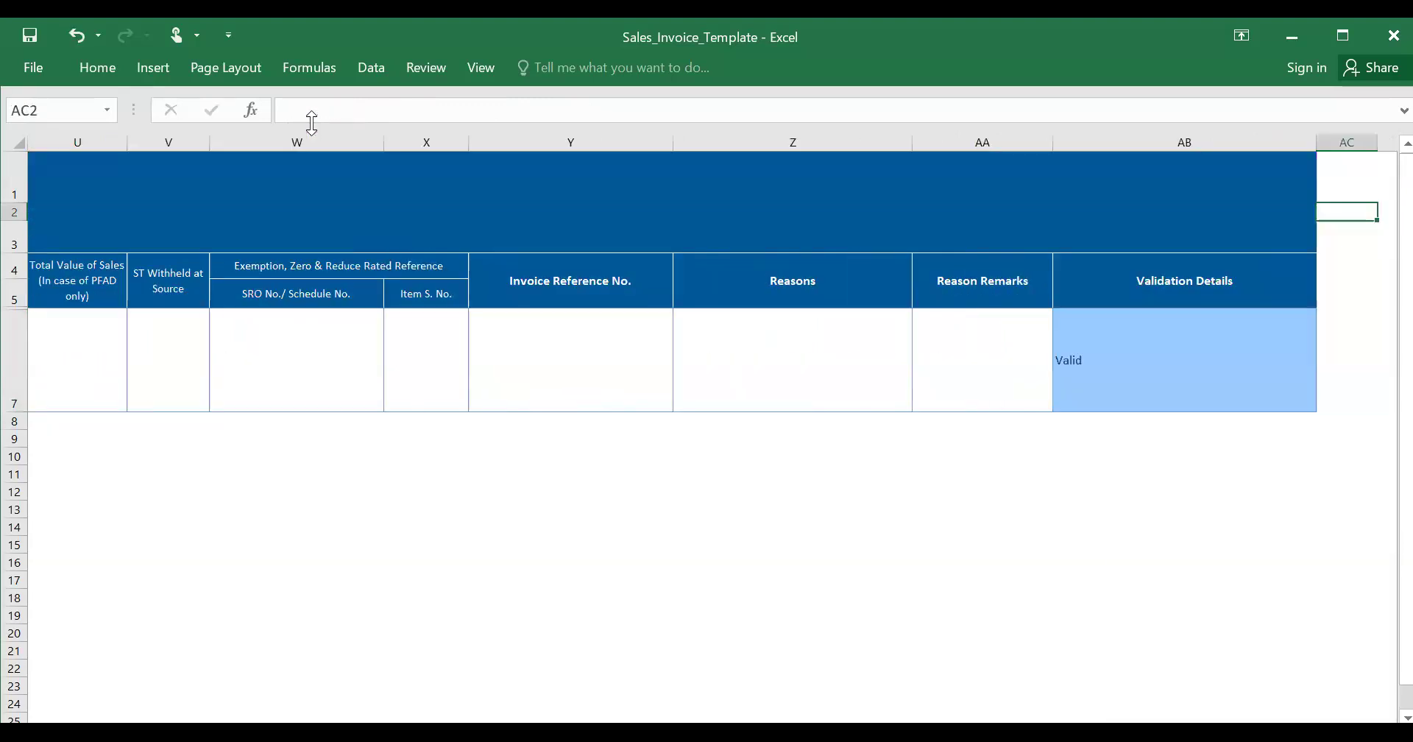
{"action": "key", "text": "Tab"}
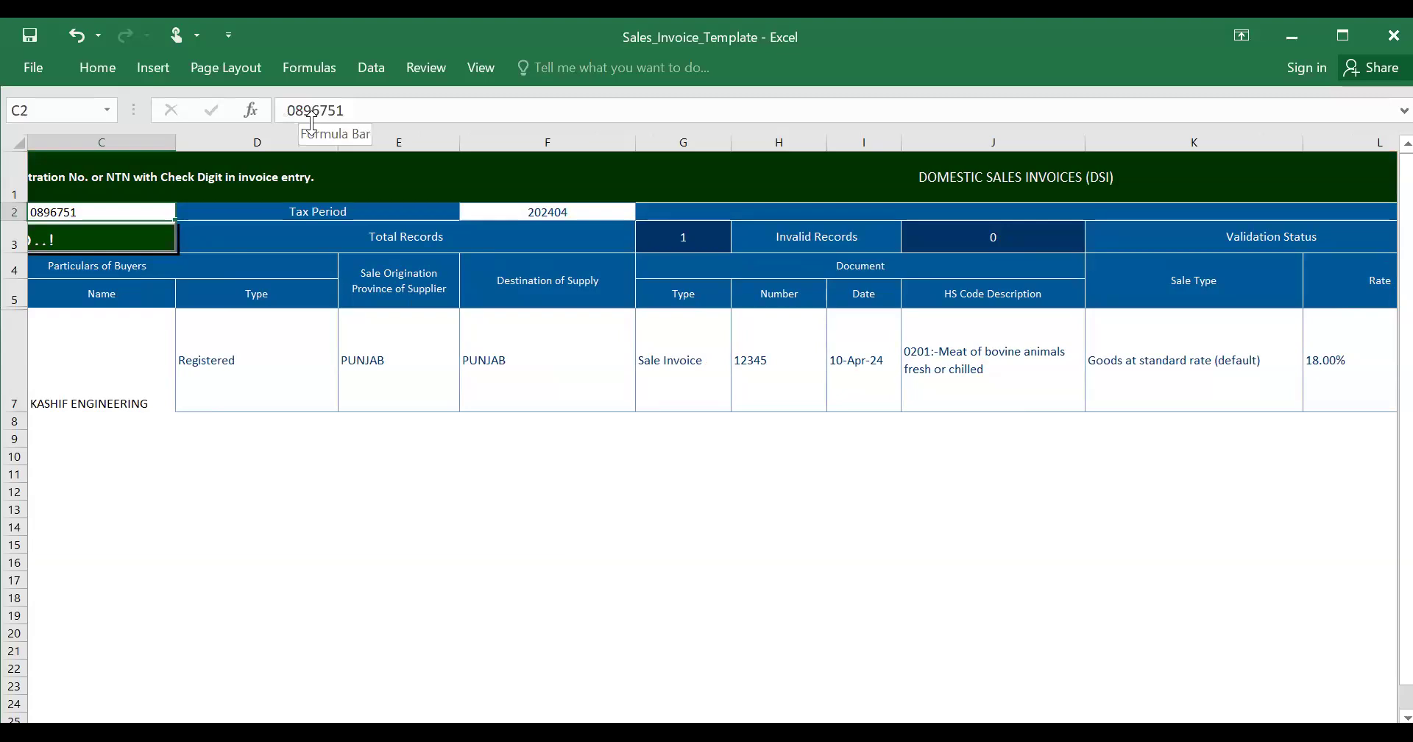
{"action": "left_click", "coordinate": [506, 214]}
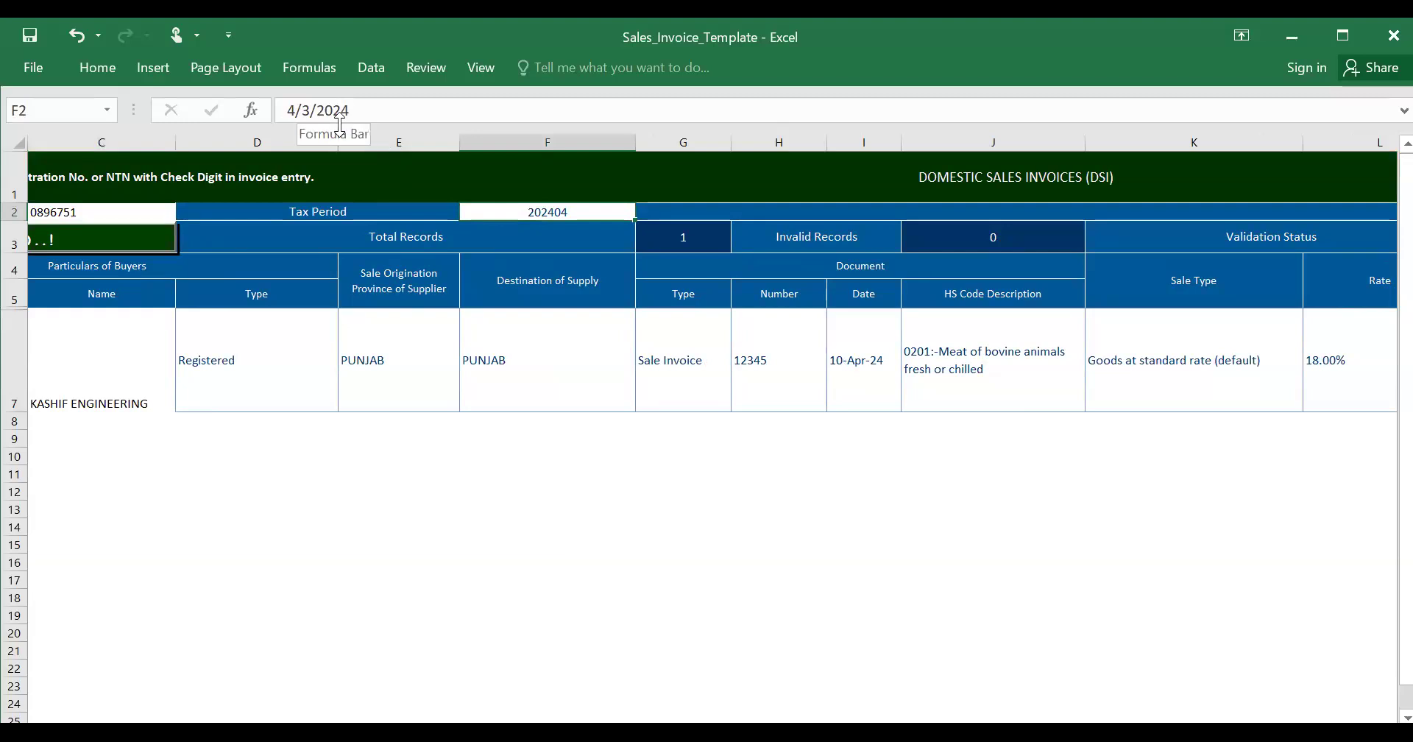
{"action": "key", "text": "F2"}
{"action": "key", "text": "BackSpace"}
{"action": "type", "text": "3"}
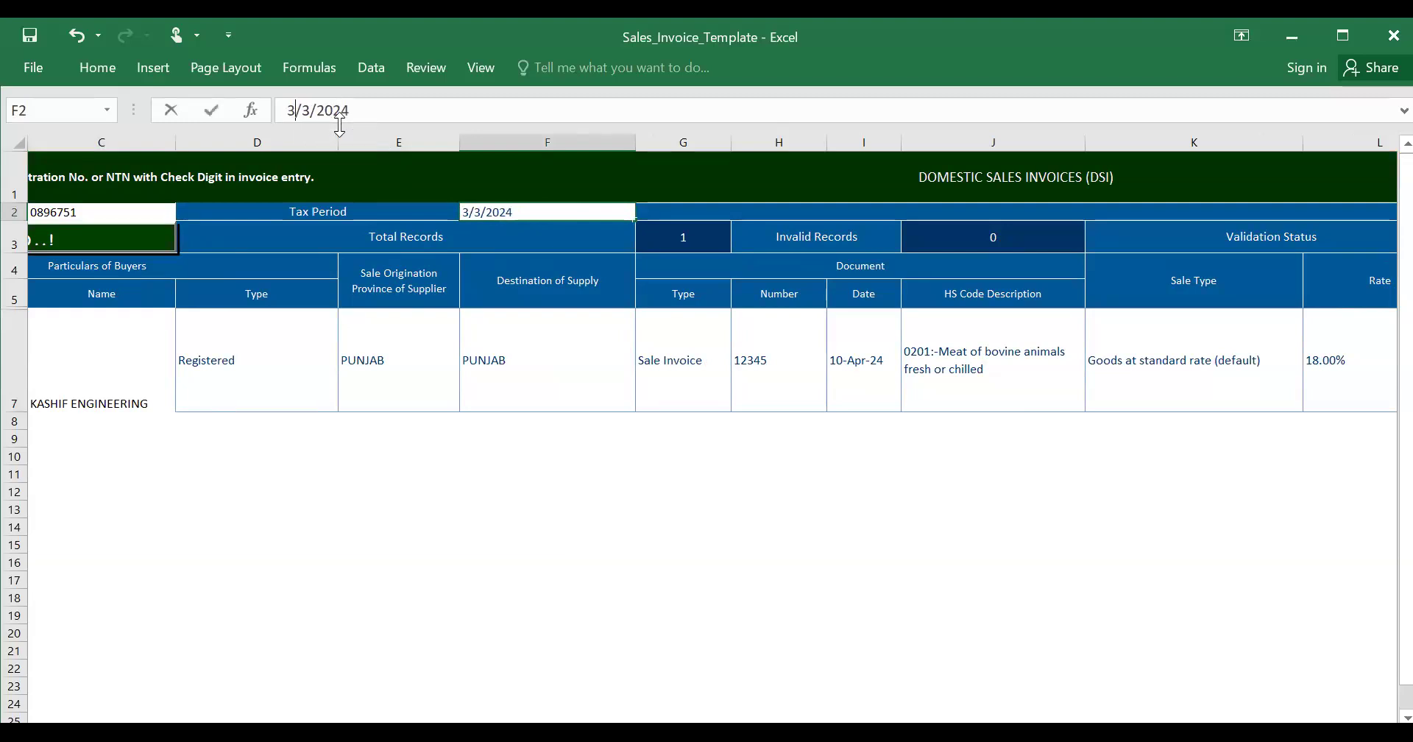
{"action": "left_click", "coordinate": [240, 332]}
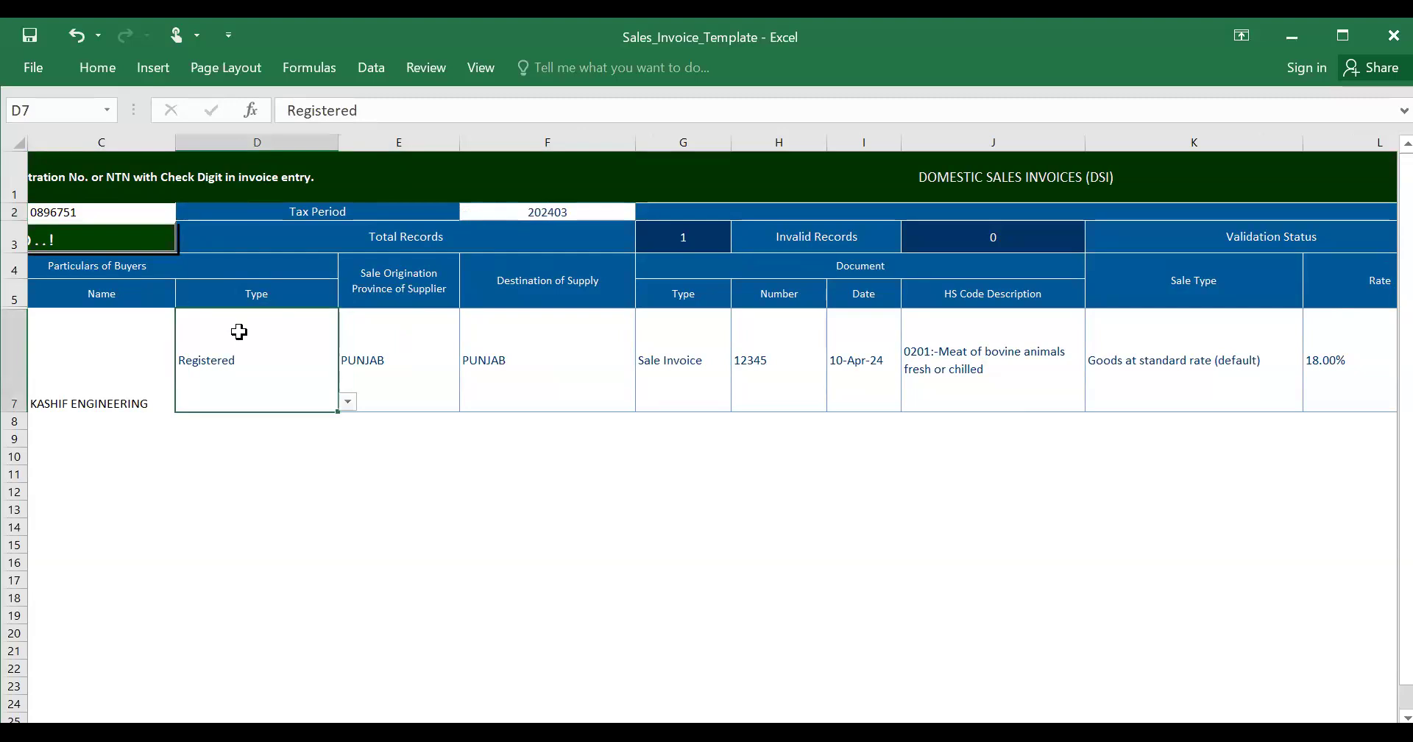
{"action": "left_click", "coordinate": [122, 239]}
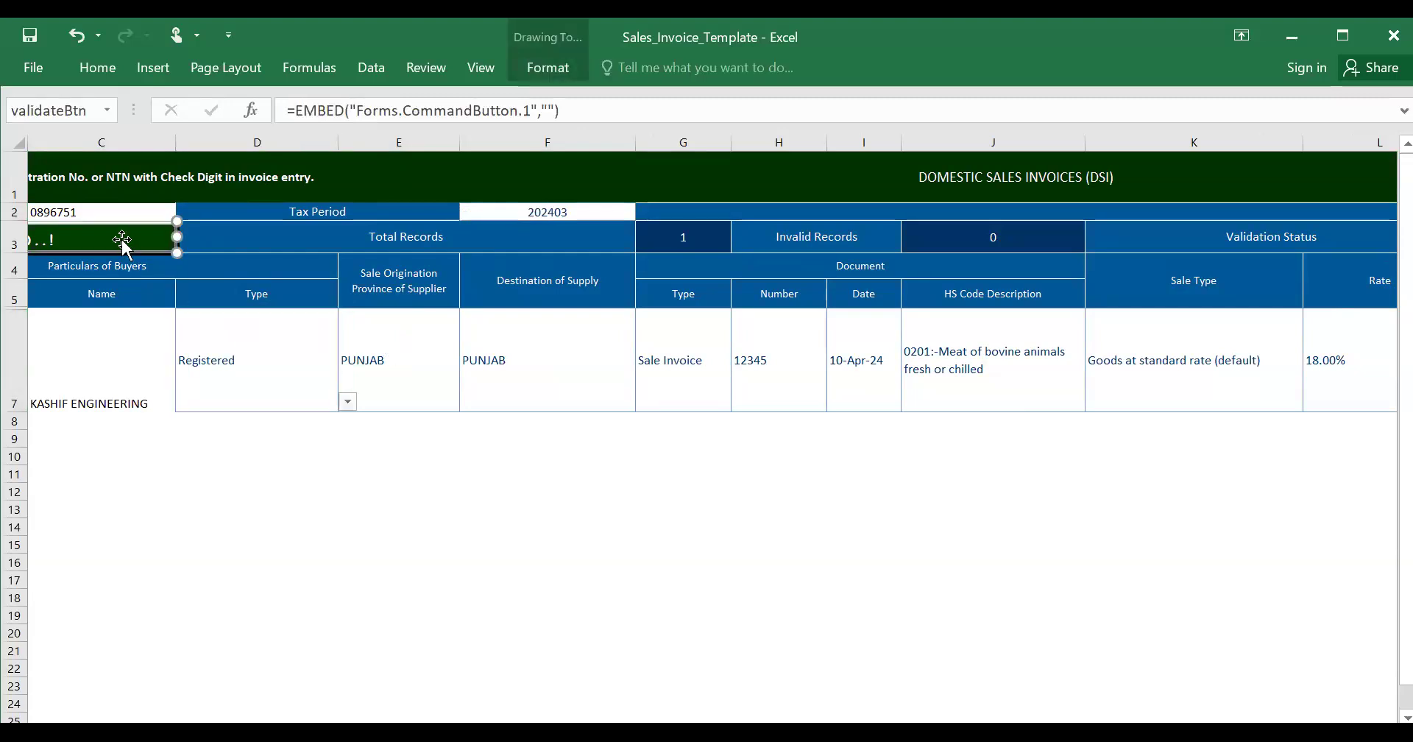
{"action": "left_click", "coordinate": [870, 375]}
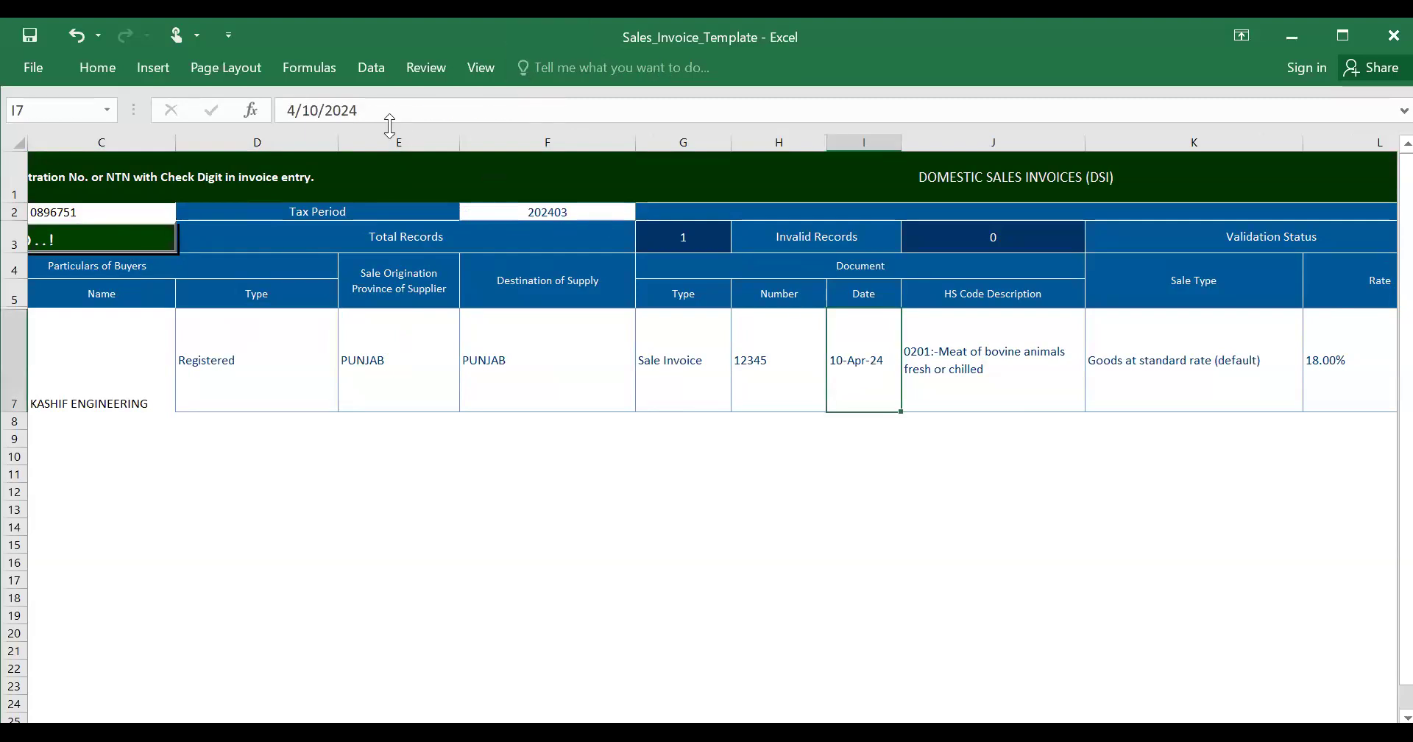
{"action": "key", "text": "F2"}
{"action": "key", "text": "Home"}
{"action": "key", "text": "Delete"}
{"action": "type", "text": "2"}
{"action": "left_click", "coordinate": [277, 435]}
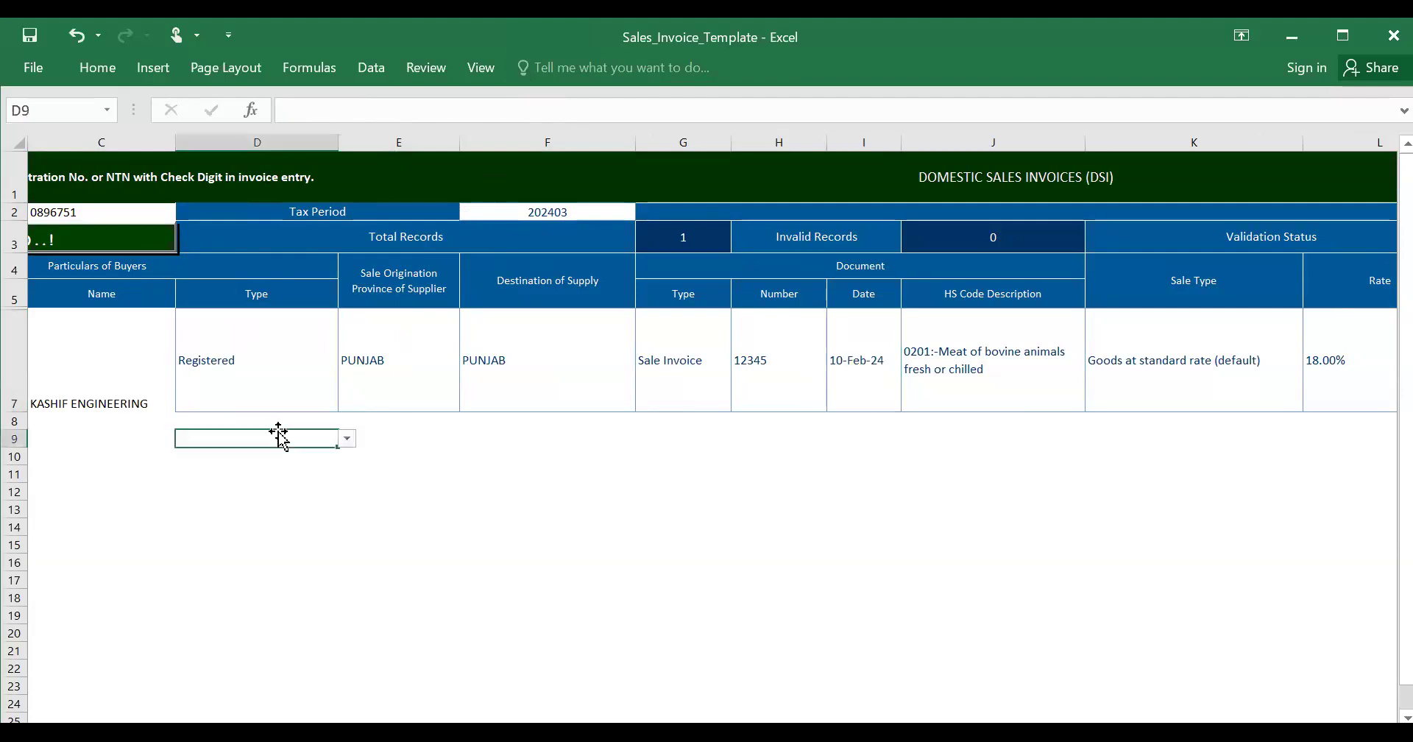
{"action": "left_click", "coordinate": [119, 242]}
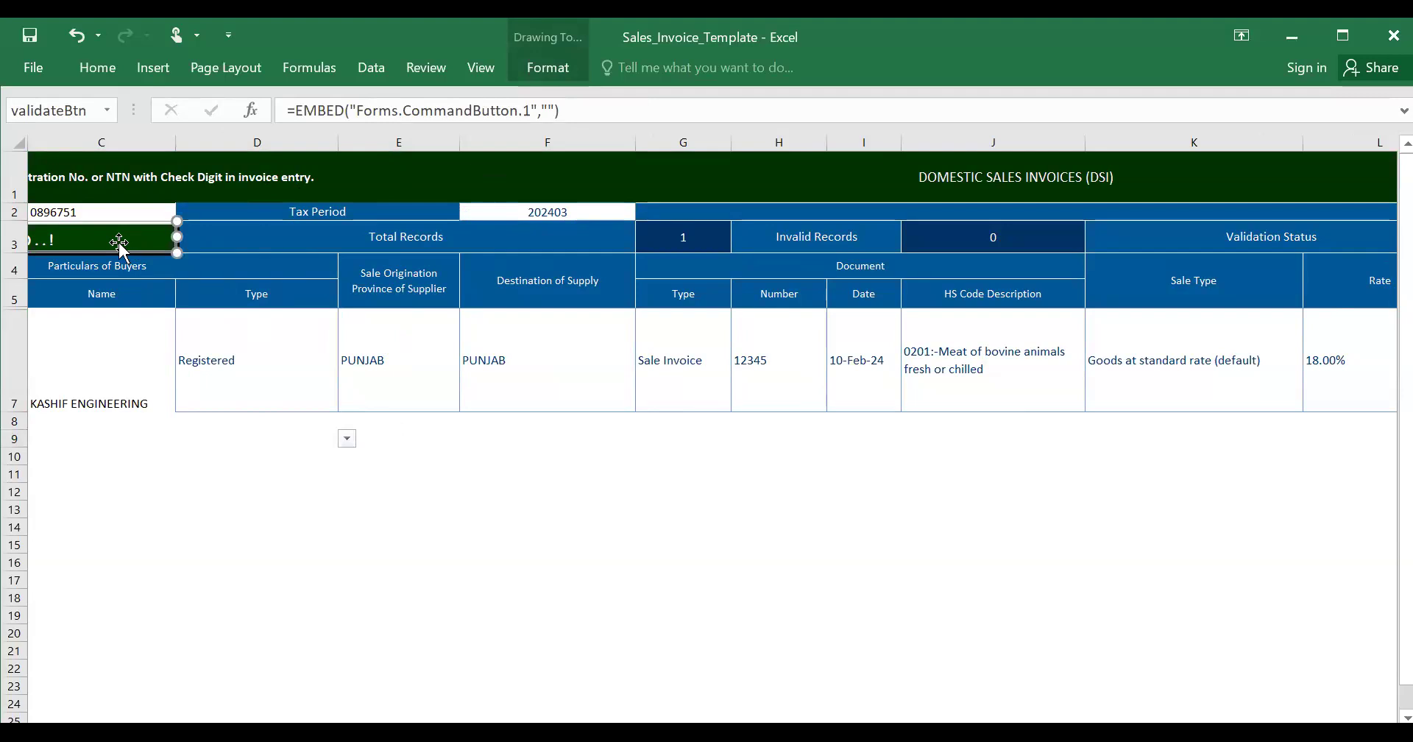
{"action": "left_click", "coordinate": [259, 416]}
{"action": "left_click", "coordinate": [547, 212]}
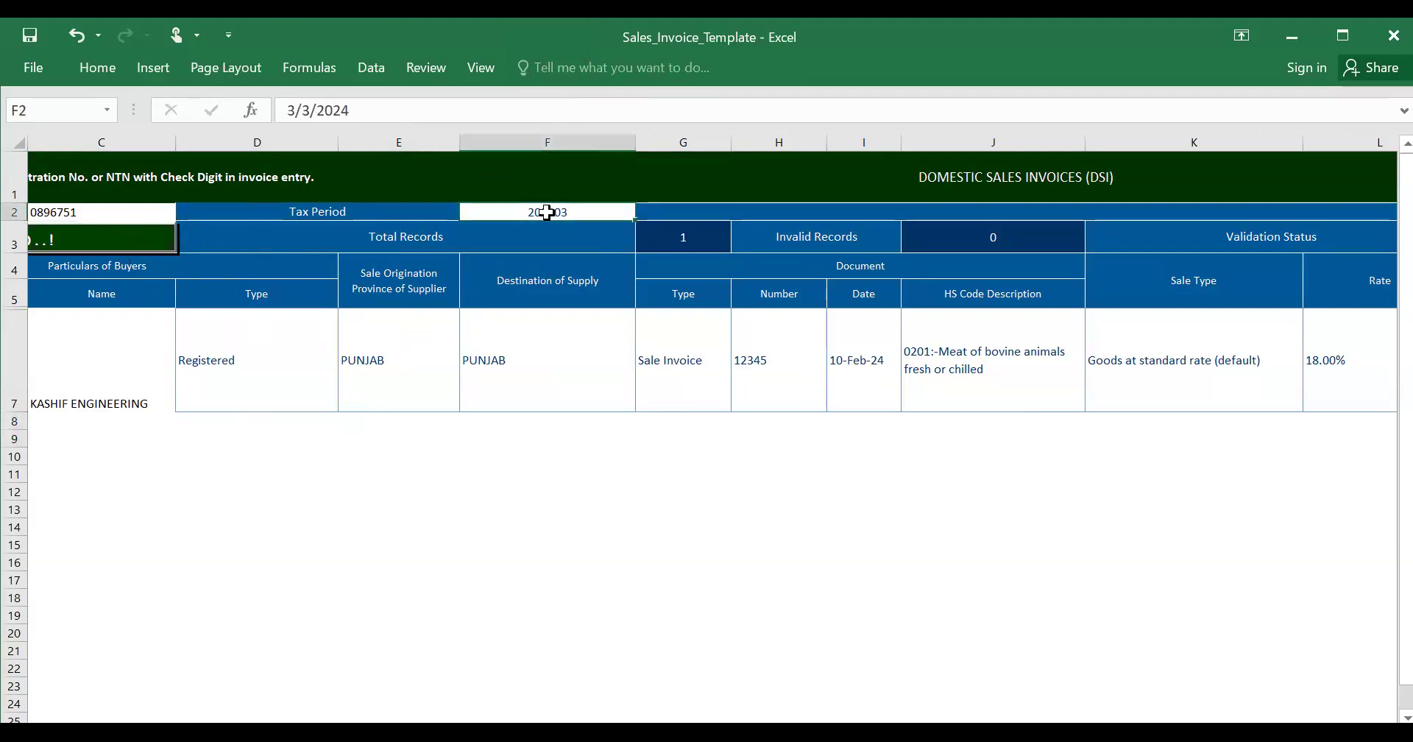
{"action": "left_click", "coordinate": [295, 110]}
{"action": "key", "text": "BackSpace"}
{"action": "type", "text": "4"}
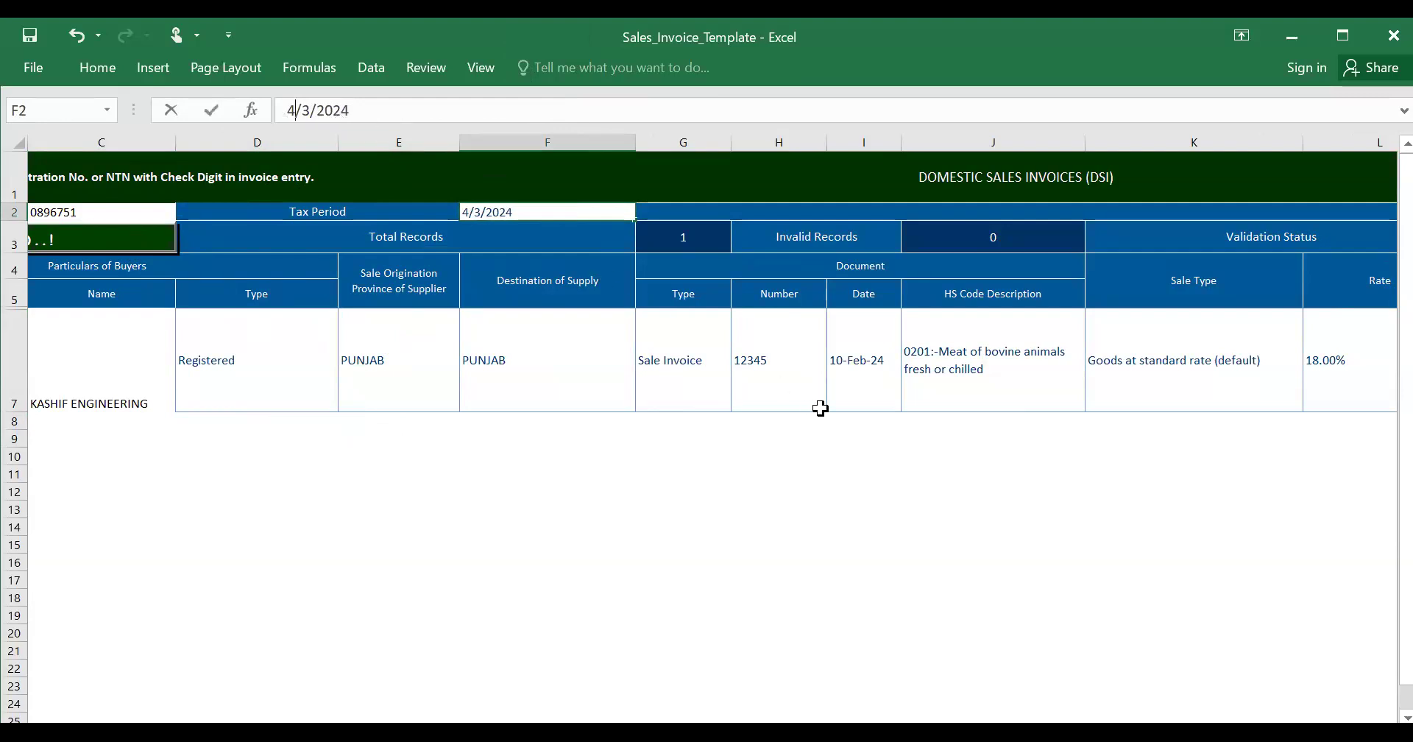
{"action": "left_click", "coordinate": [854, 375]}
{"action": "left_click", "coordinate": [296, 116]}
{"action": "key", "text": "BackSpace"}
{"action": "type", "text": "4"}
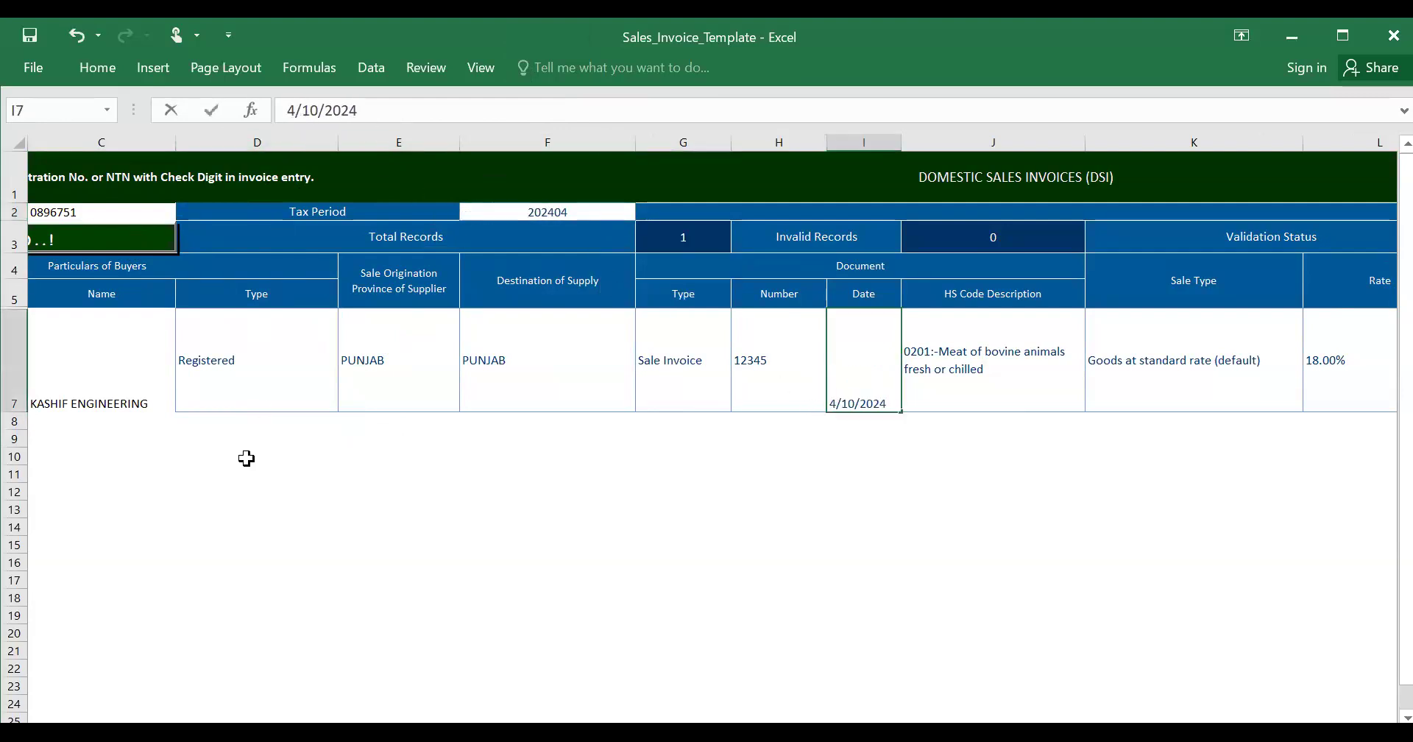
{"action": "left_click", "coordinate": [227, 508]}
{"action": "left_click", "coordinate": [135, 244]}
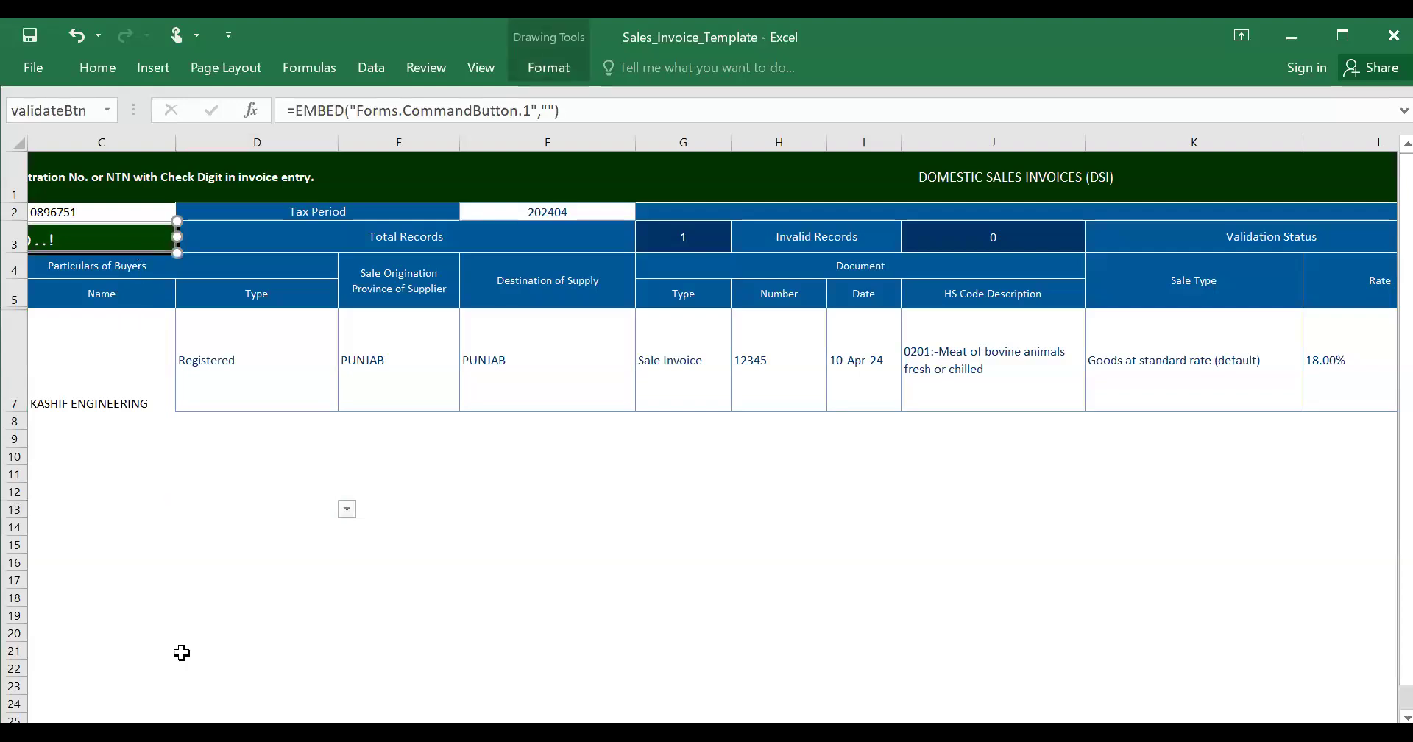
{"action": "left_click", "coordinate": [187, 626]}
{"action": "left_click", "coordinate": [170, 632]}
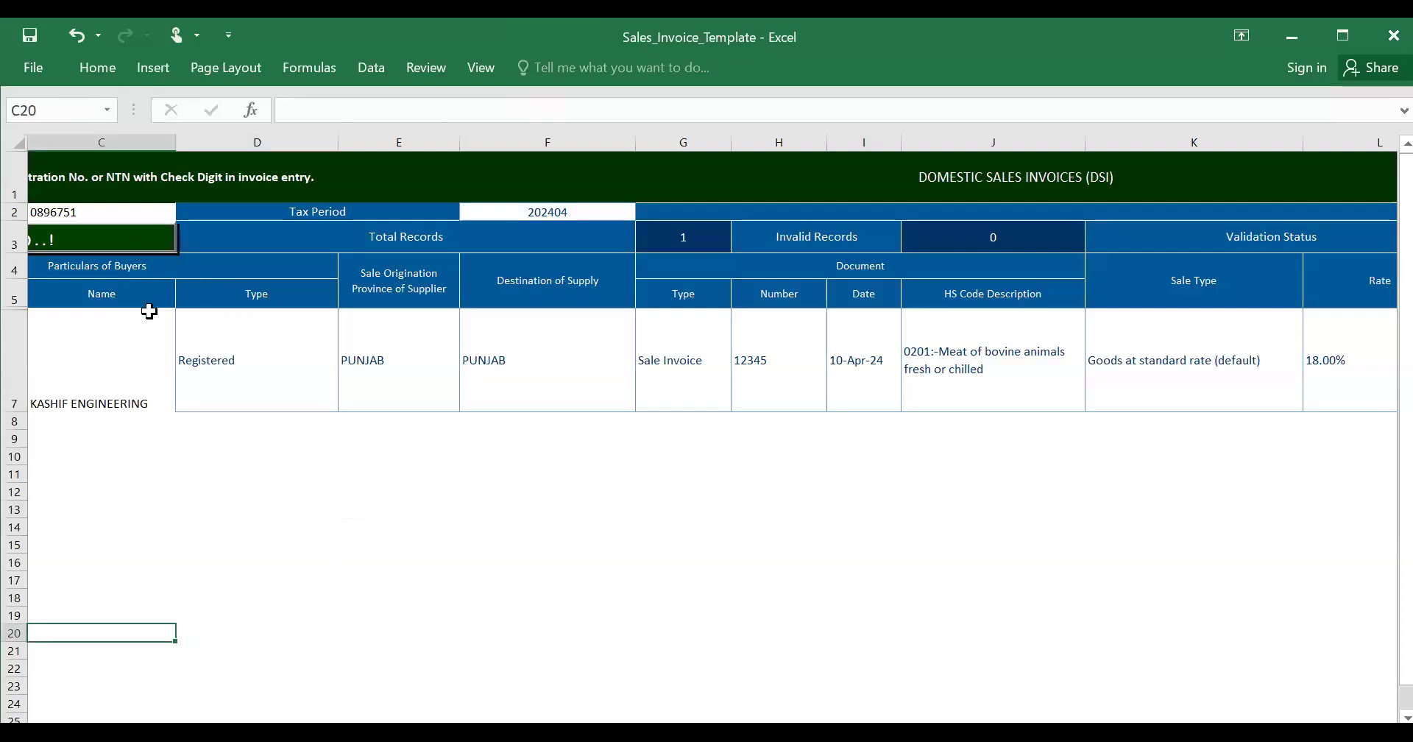
- Review invoice row 7 (18.00%, 1000.00 KG, value 10000, tax 1800.00, Valid), then return to IRIS
{"action": "left_click", "coordinate": [126, 331]}
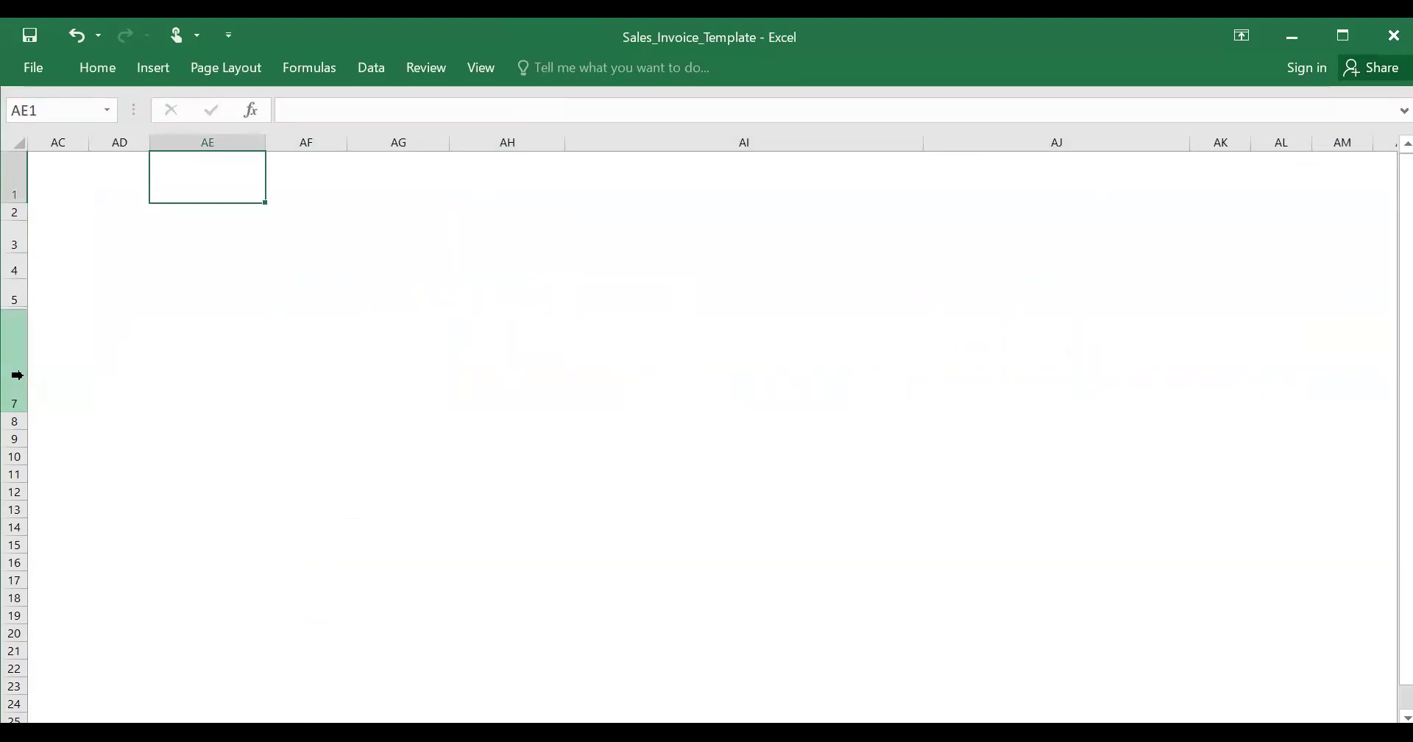
{"action": "key", "text": "Left"}
{"action": "key", "text": "Left"}
{"action": "key", "text": "Down"}
{"action": "key", "text": "Down"}
{"action": "key", "text": "Down"}
{"action": "key", "text": "Down"}
{"action": "key", "text": "Down"}
{"action": "key", "text": "Down"}
{"action": "key", "text": "Left"}
{"action": "key", "text": "Left"}
{"action": "key", "text": "Left"}
{"action": "key", "text": "Left"}
{"action": "key", "text": "Left"}
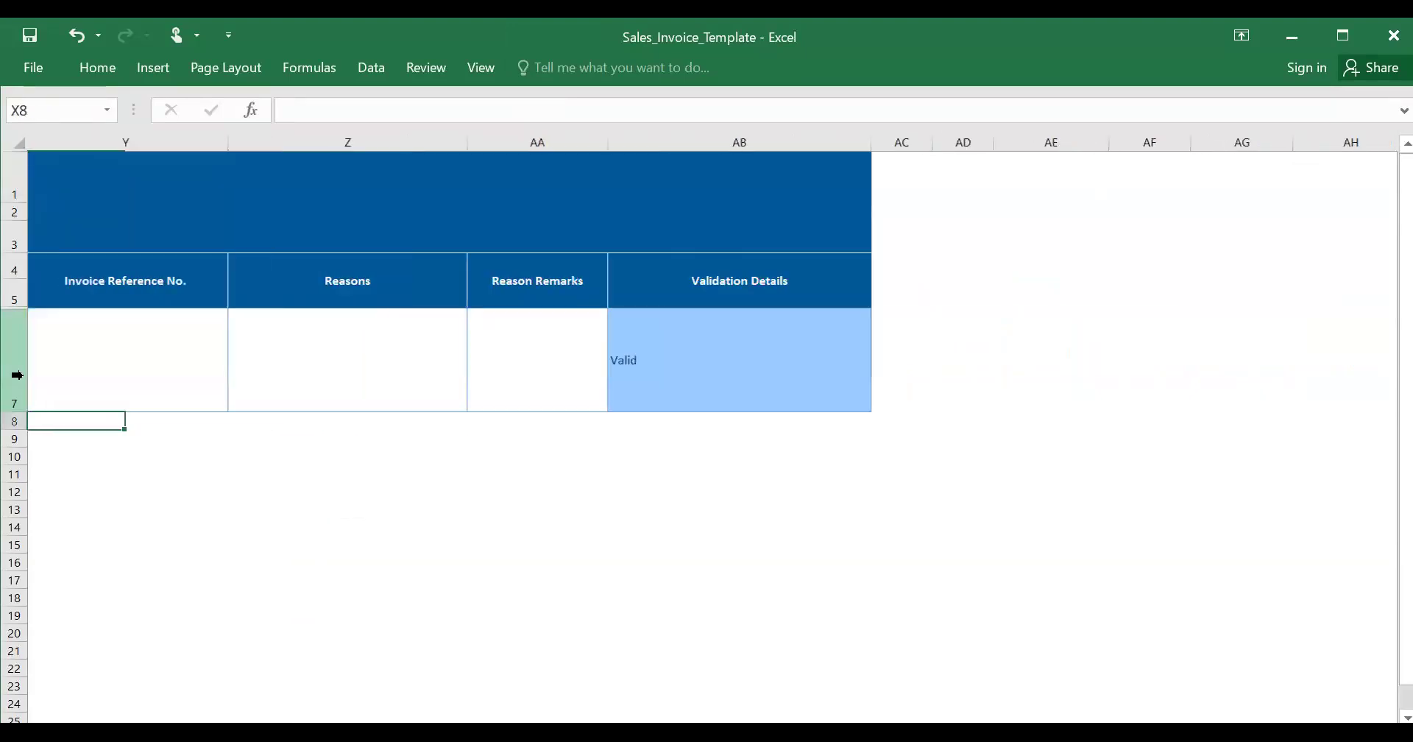
{"action": "key", "text": "Left"}
{"action": "key", "text": "Left"}
{"action": "key", "text": "Left"}
{"action": "key", "text": "Left"}
{"action": "key", "text": "Left"}
{"action": "key", "text": "Left"}
{"action": "key", "text": "Left"}
{"action": "key", "text": "Left"}
{"action": "key", "text": "Left"}
{"action": "key", "text": "Left"}
{"action": "key", "text": "Left"}
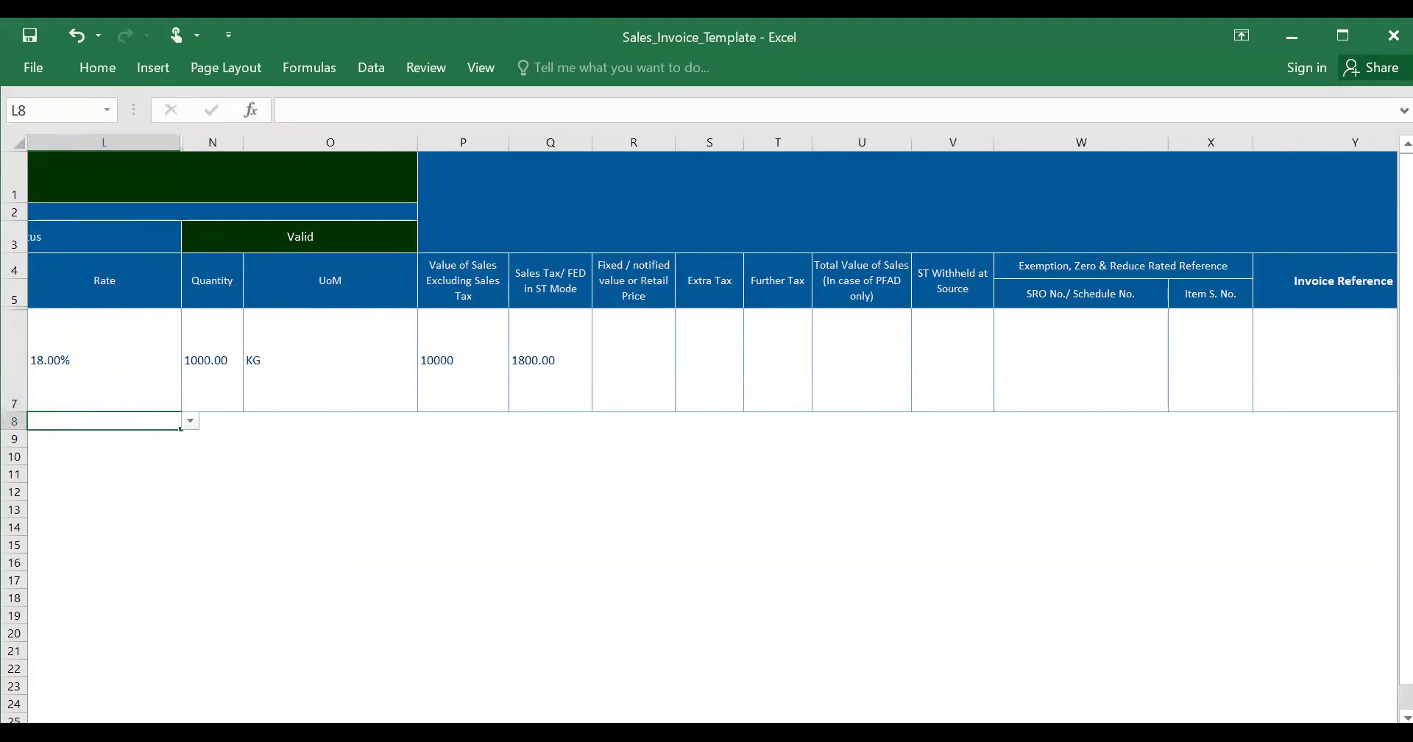
{"action": "key", "text": "alt+Tab"}
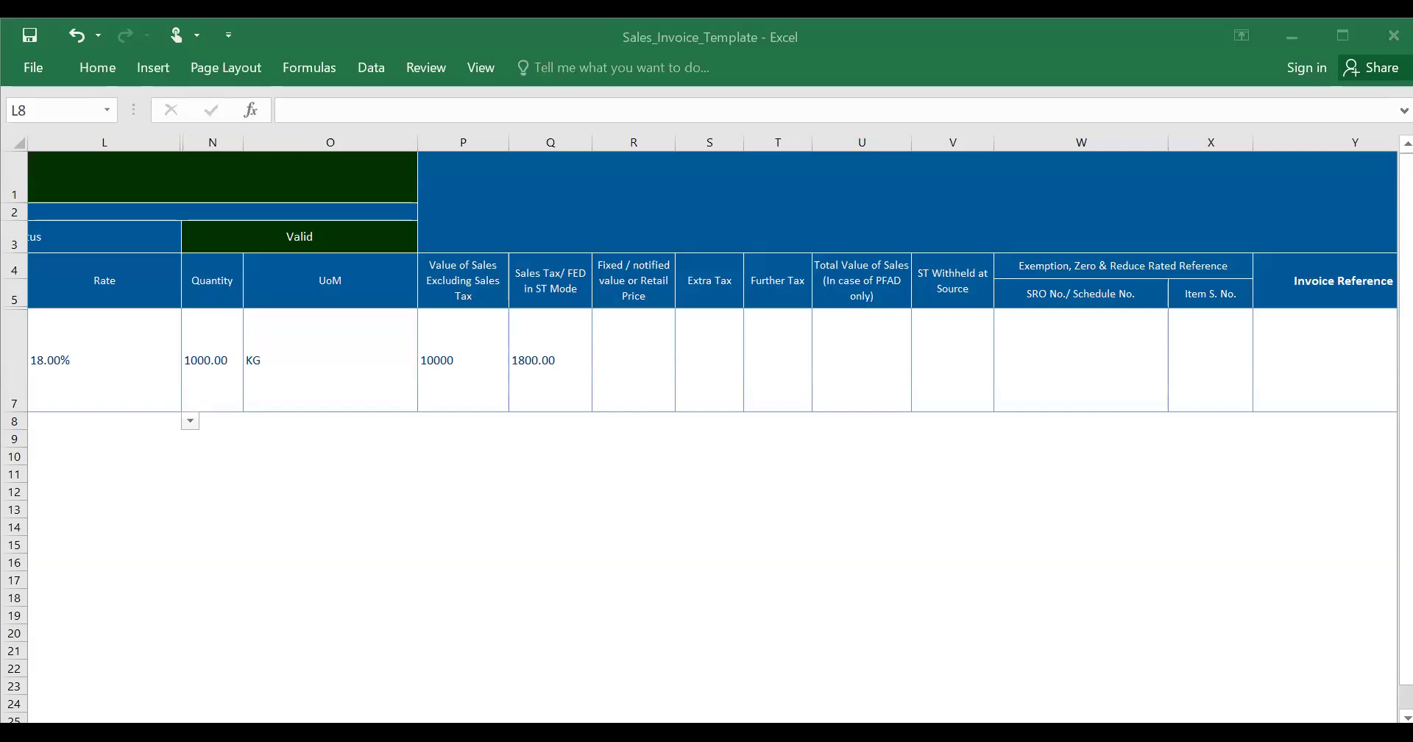
{"action": "key", "text": "alt+Tab"}
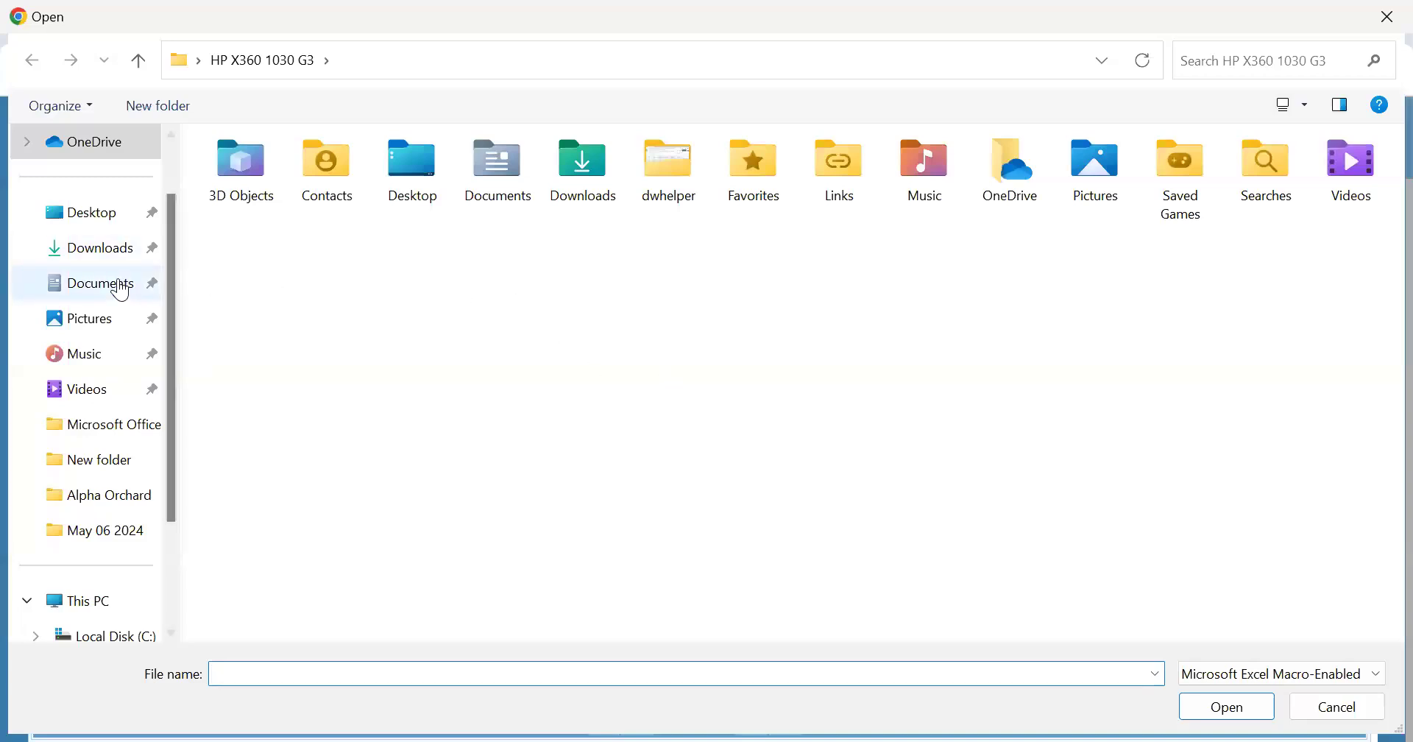
- Choose Sales_Invoice_Template from the Downloads folder as the upload file
{"action": "left_click", "coordinate": [118, 289]}
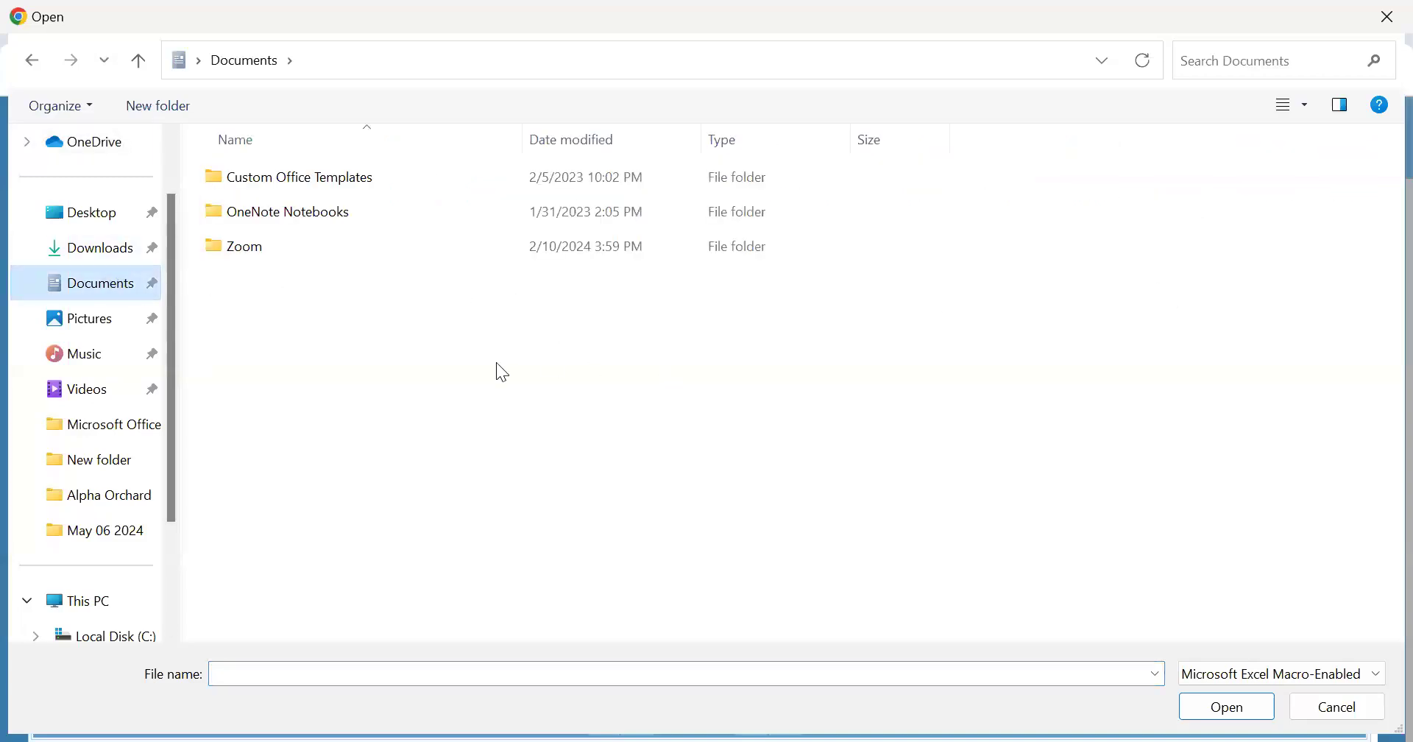
{"action": "left_click", "coordinate": [96, 263]}
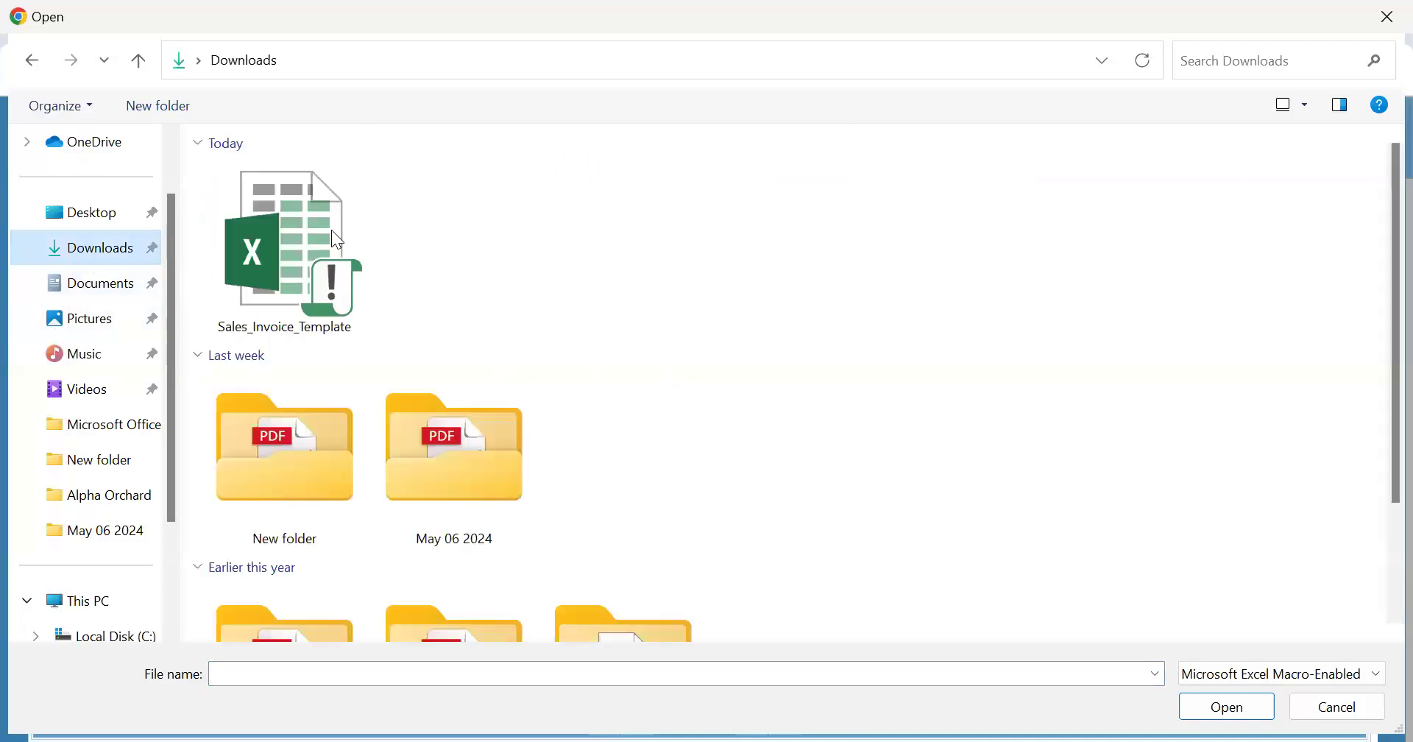
{"action": "left_click", "coordinate": [302, 291]}
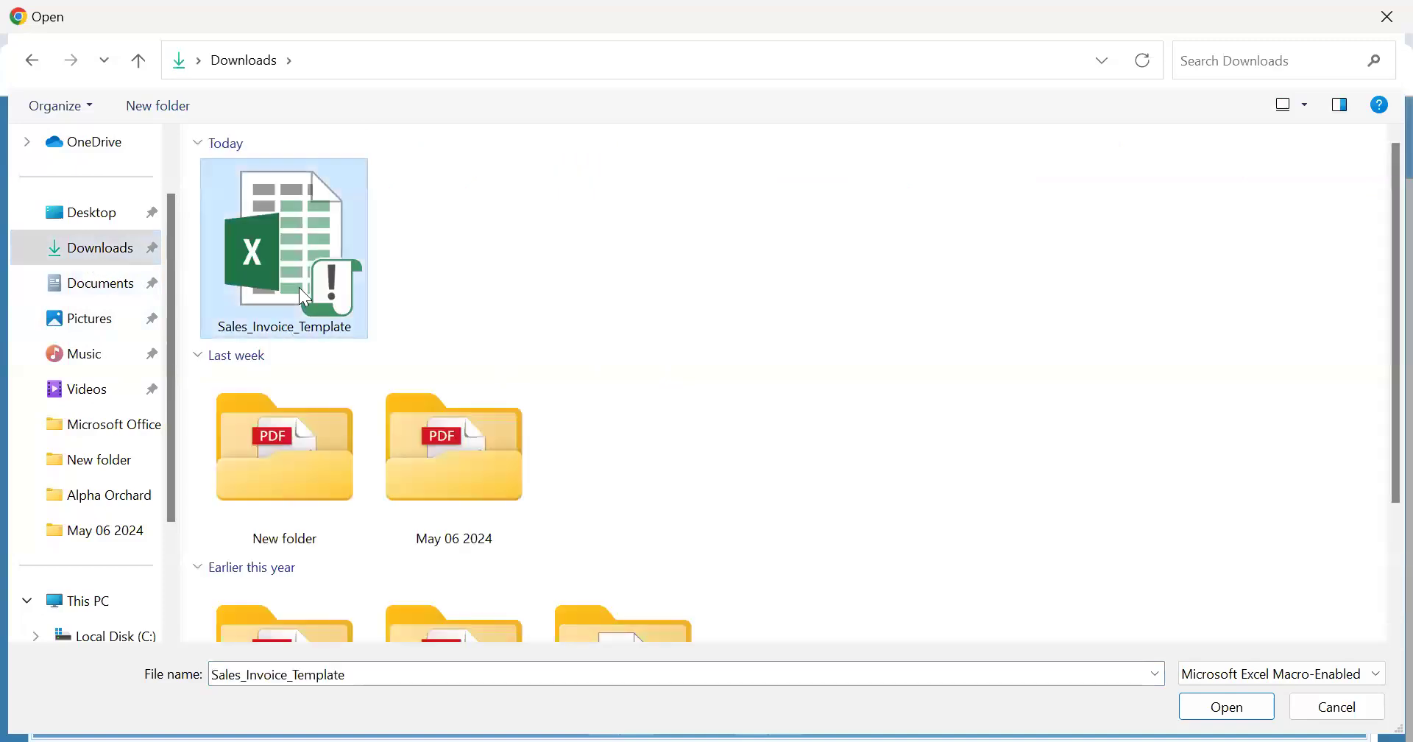
{"action": "left_click", "coordinate": [1227, 707]}
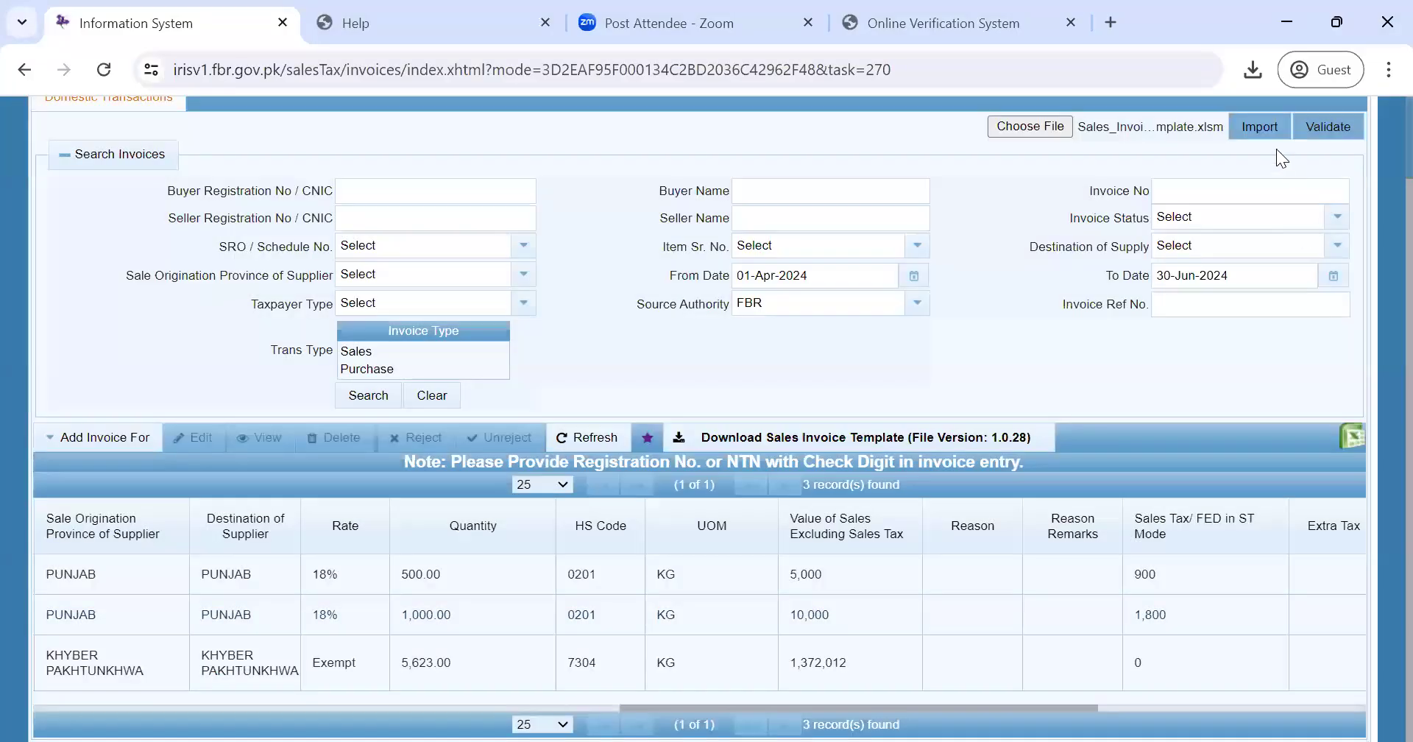
- Import the chosen template into IRIS until it reports Completed Successfully 100%
{"action": "left_click", "coordinate": [1260, 132]}
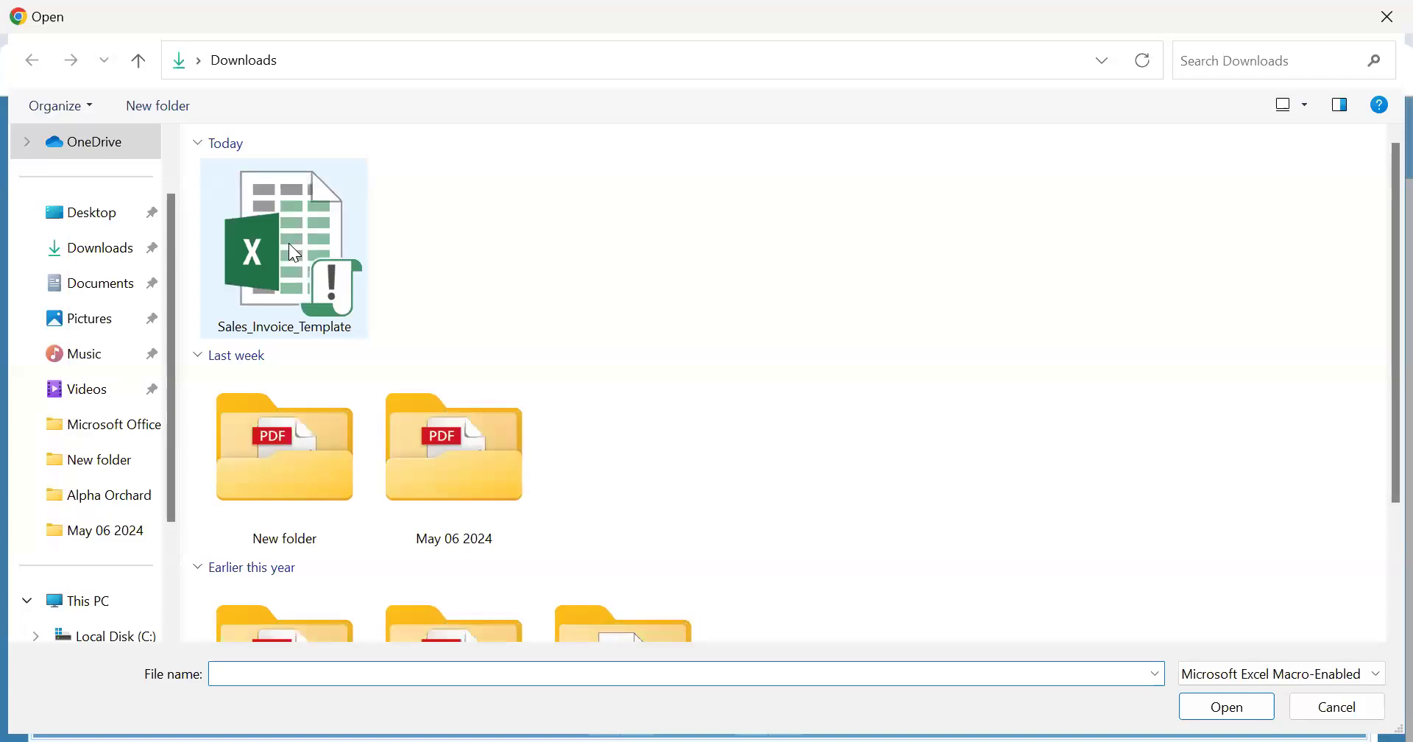
- Reselect Sales_Invoice_Template and import its invoices into IRIS again
{"action": "left_click", "coordinate": [288, 243]}
{"action": "left_click", "coordinate": [1225, 708]}
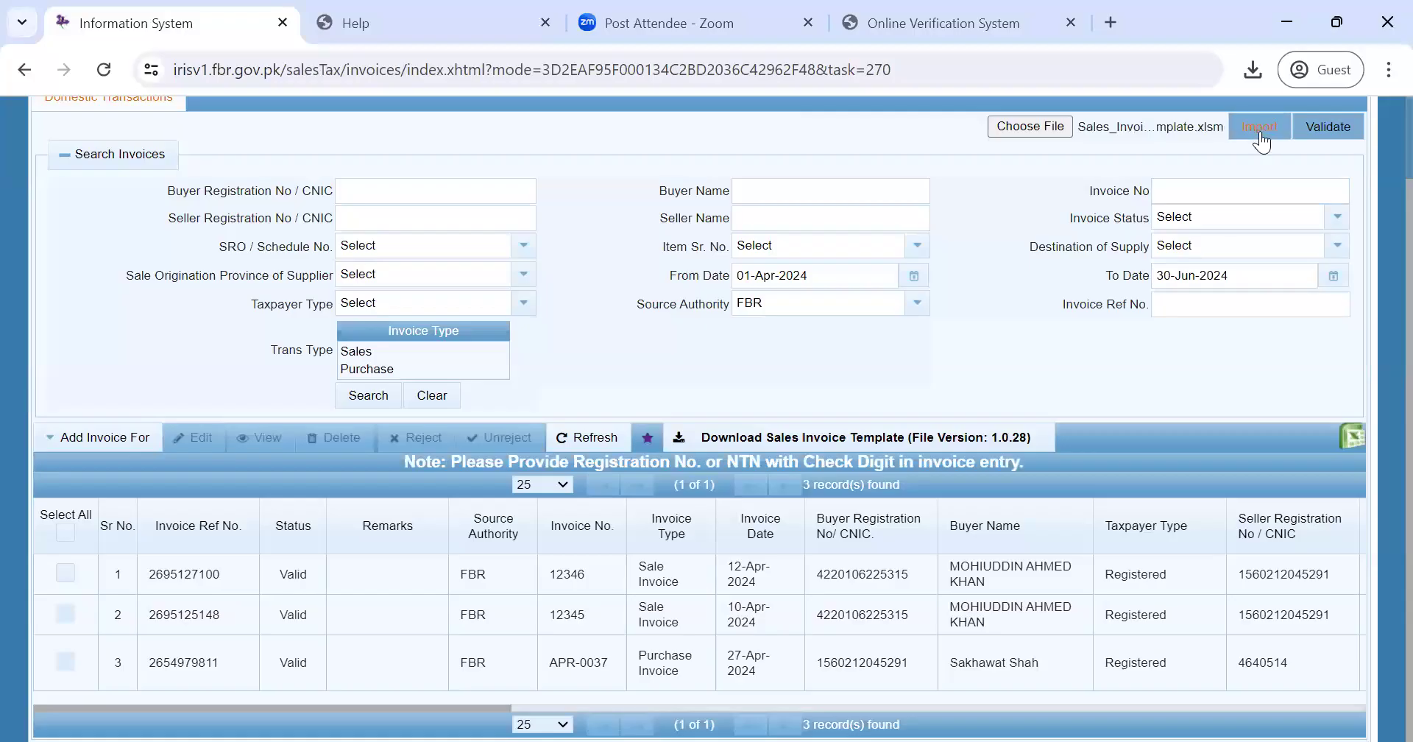
{"action": "left_click", "coordinate": [1261, 138]}
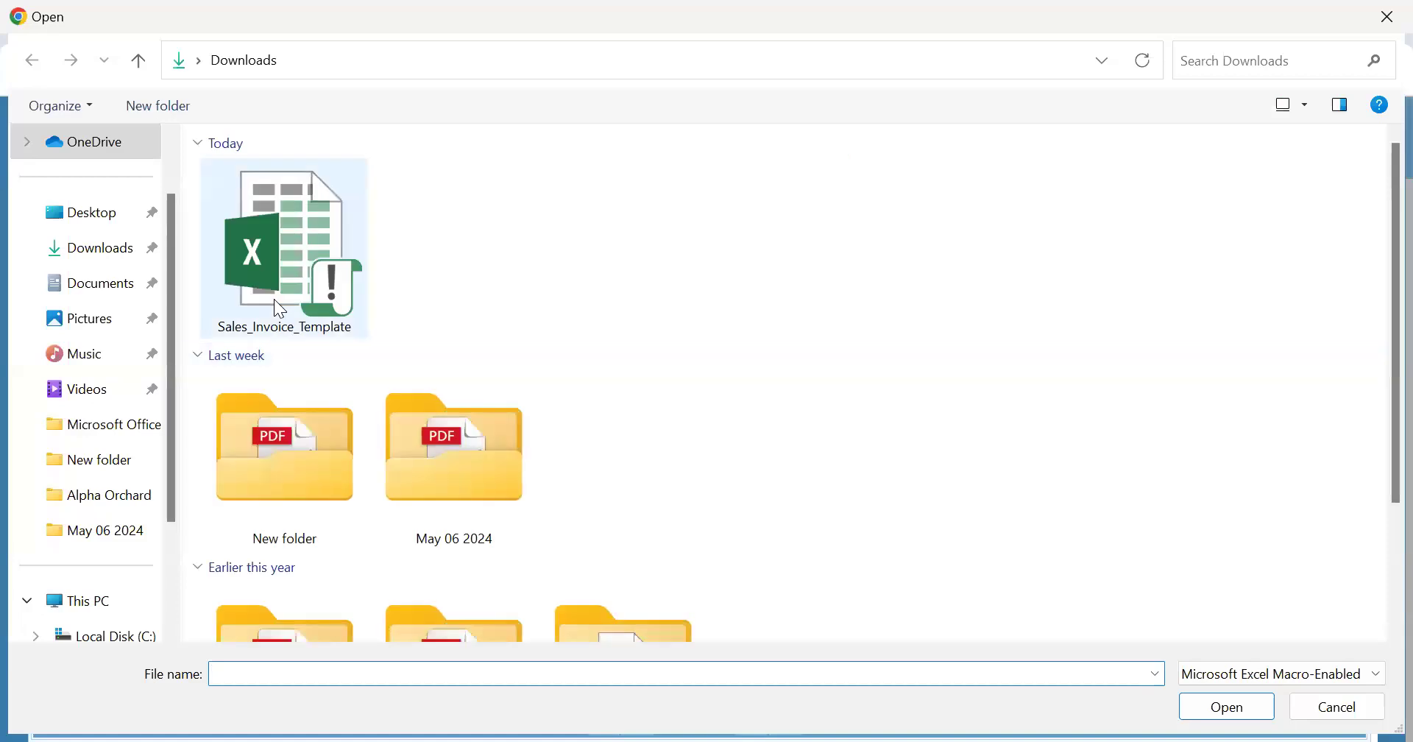
- Upload Sales_Invoice_Template once more, adding a fourth invoice pending validation
{"action": "left_click", "coordinate": [277, 290]}
{"action": "left_click", "coordinate": [1239, 707]}
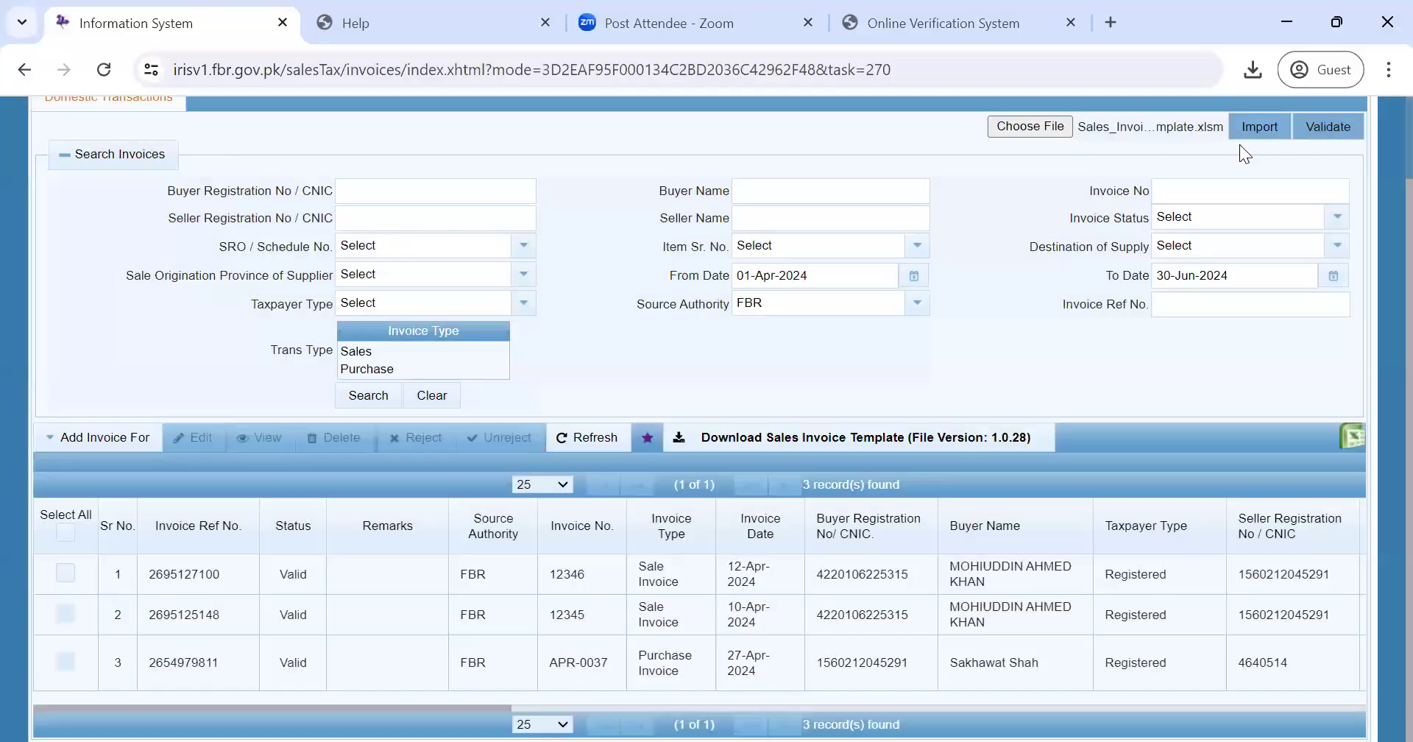
{"action": "left_click", "coordinate": [1240, 142]}
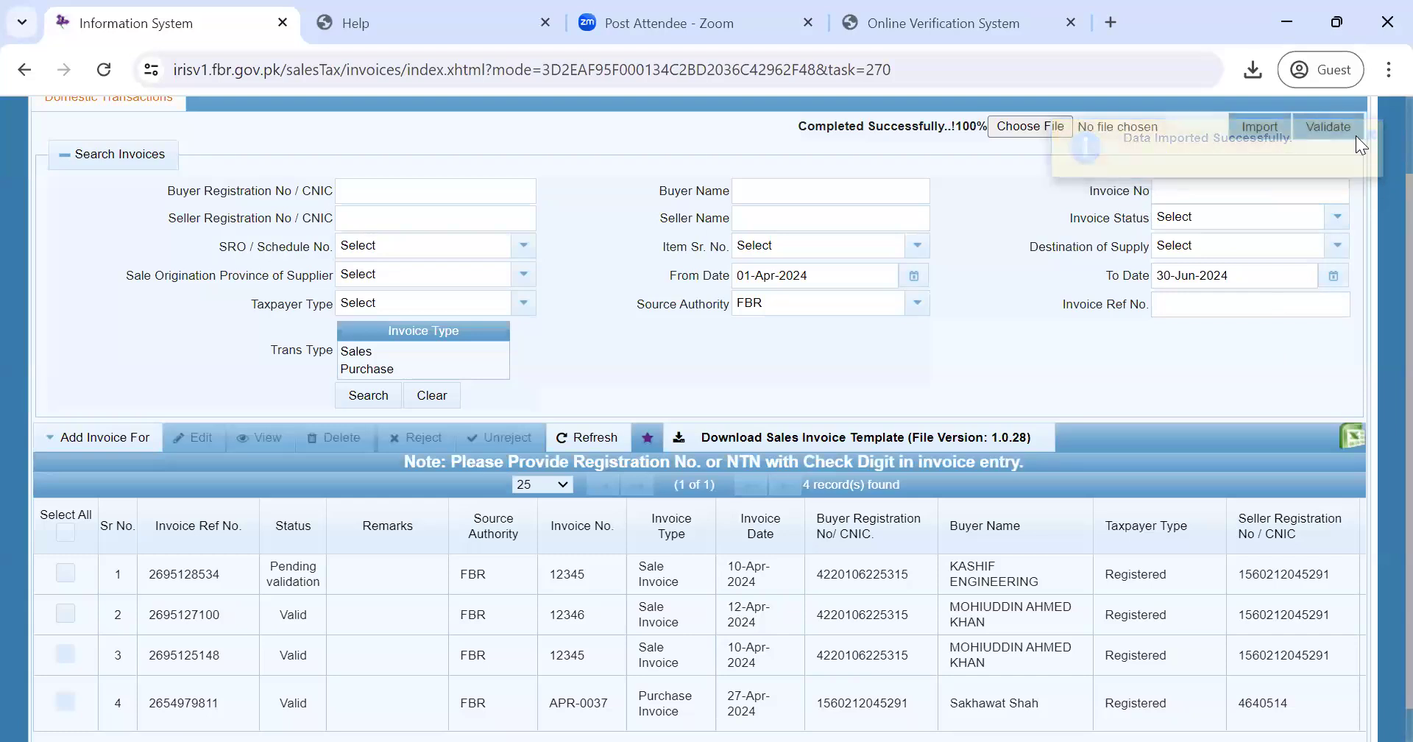
- Validate the new invoices, flagging the duplicate Invalid, and select the third grid row
{"action": "left_click", "coordinate": [1329, 127]}
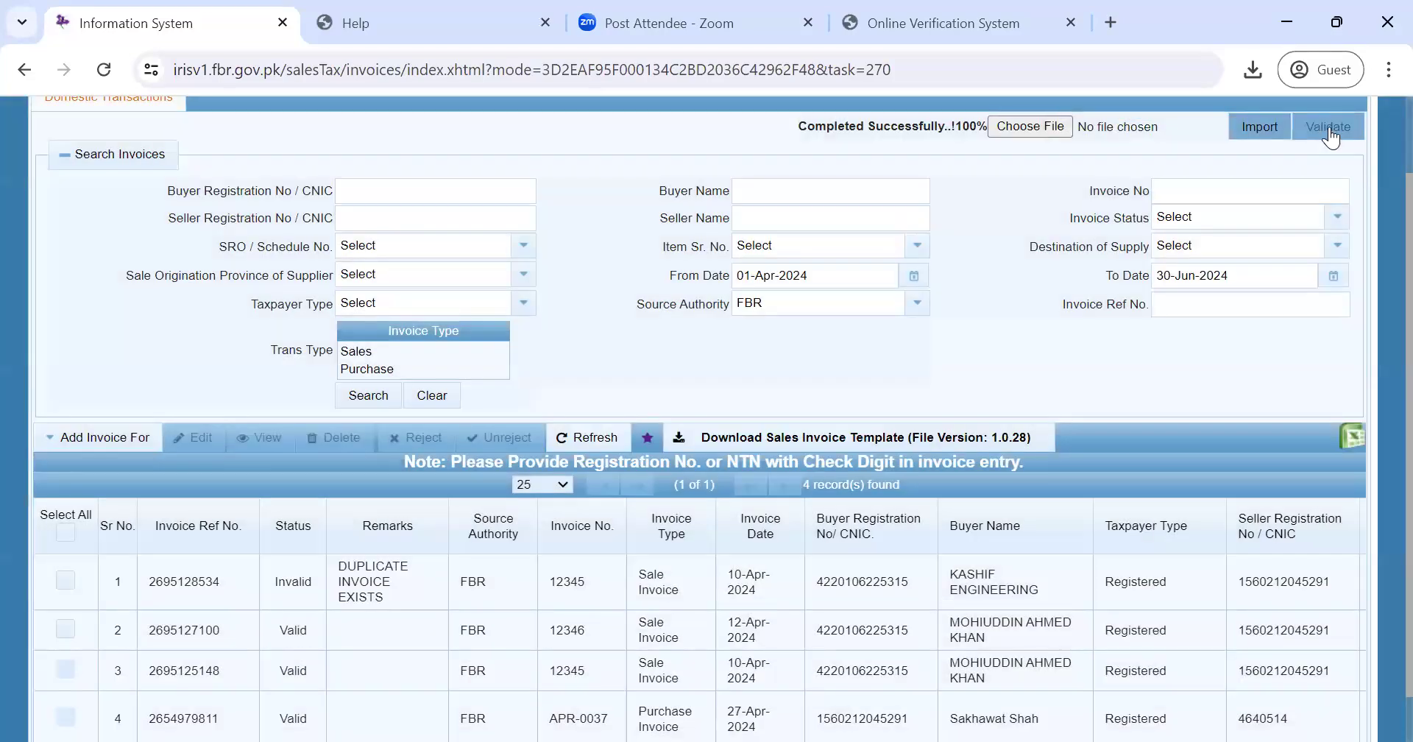
{"action": "scroll", "coordinate": [1378, 203], "scroll_direction": "down", "scroll_amount": 1}
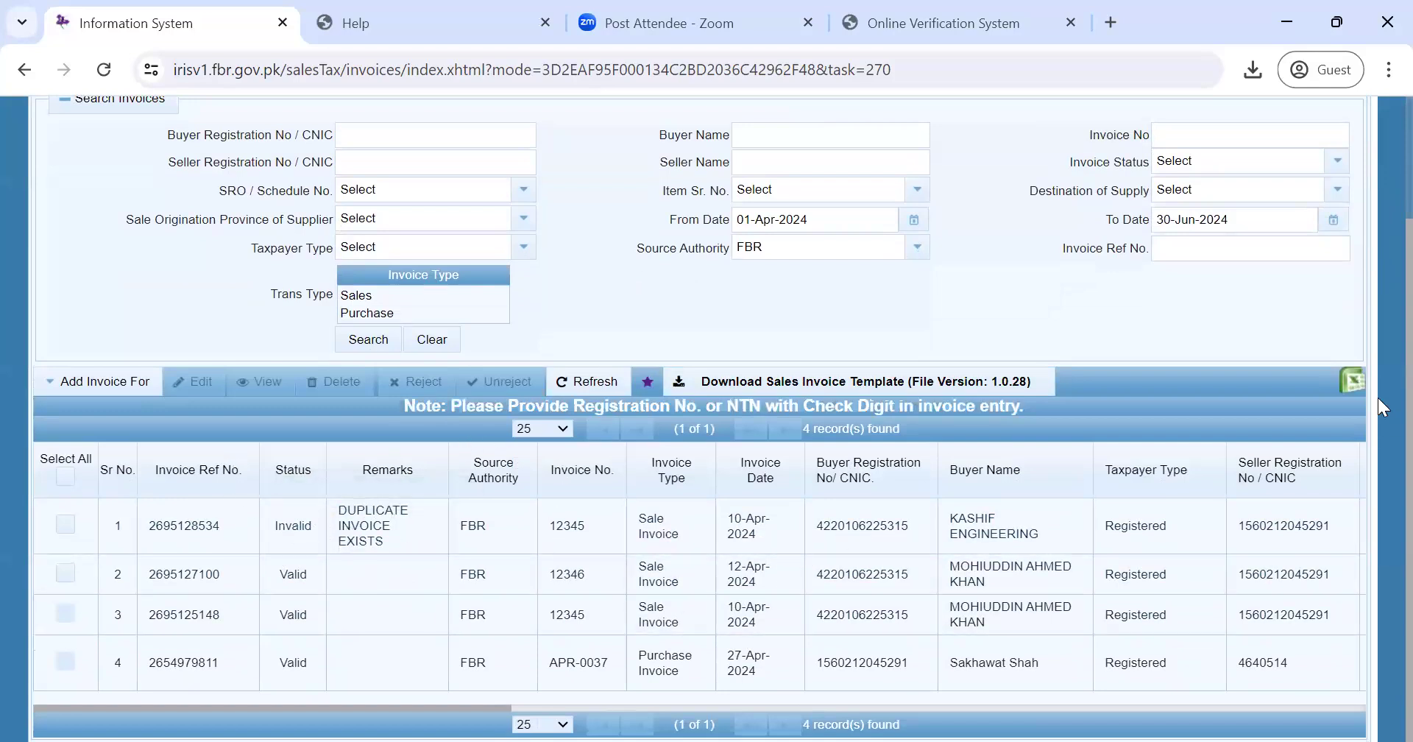
{"action": "scroll", "coordinate": [1377, 237], "scroll_direction": "up", "scroll_amount": 2}
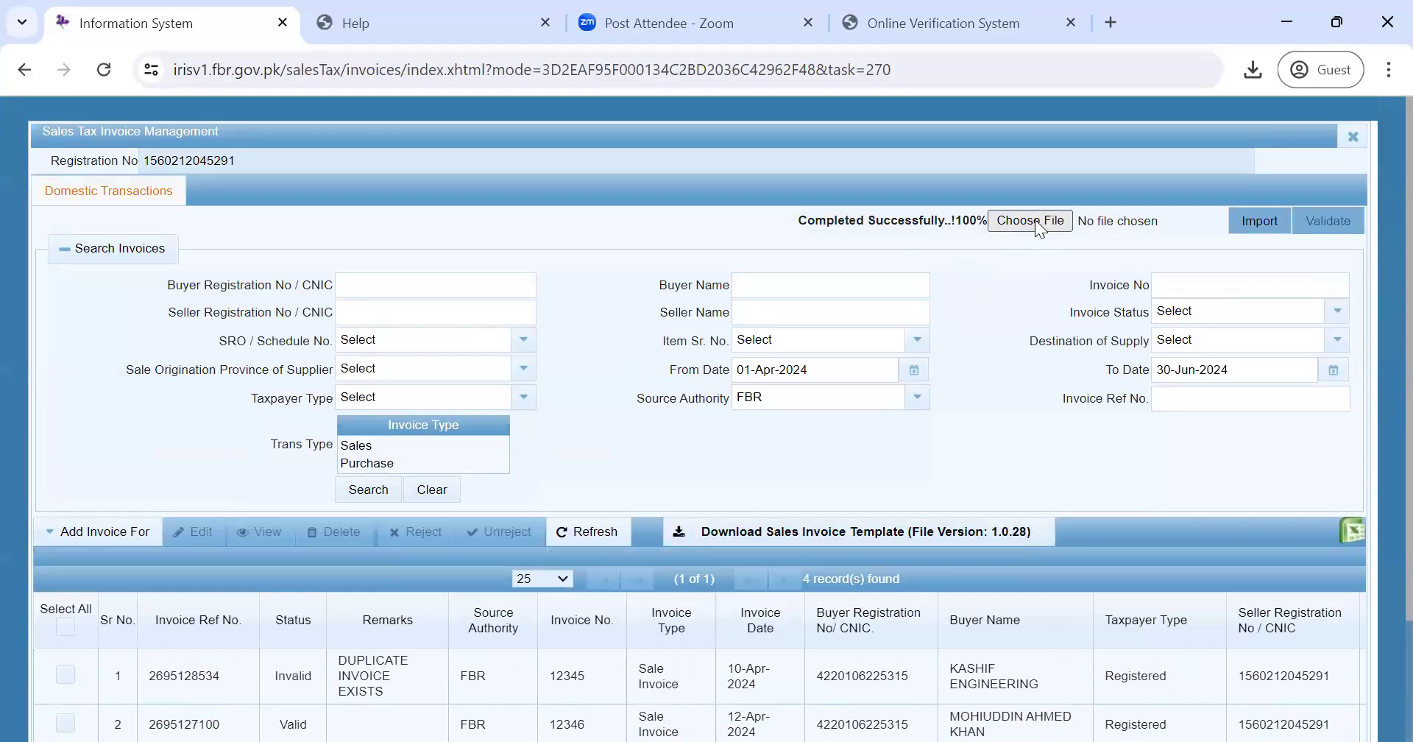
{"action": "scroll", "coordinate": [457, 376], "scroll_direction": "down", "scroll_amount": 2}
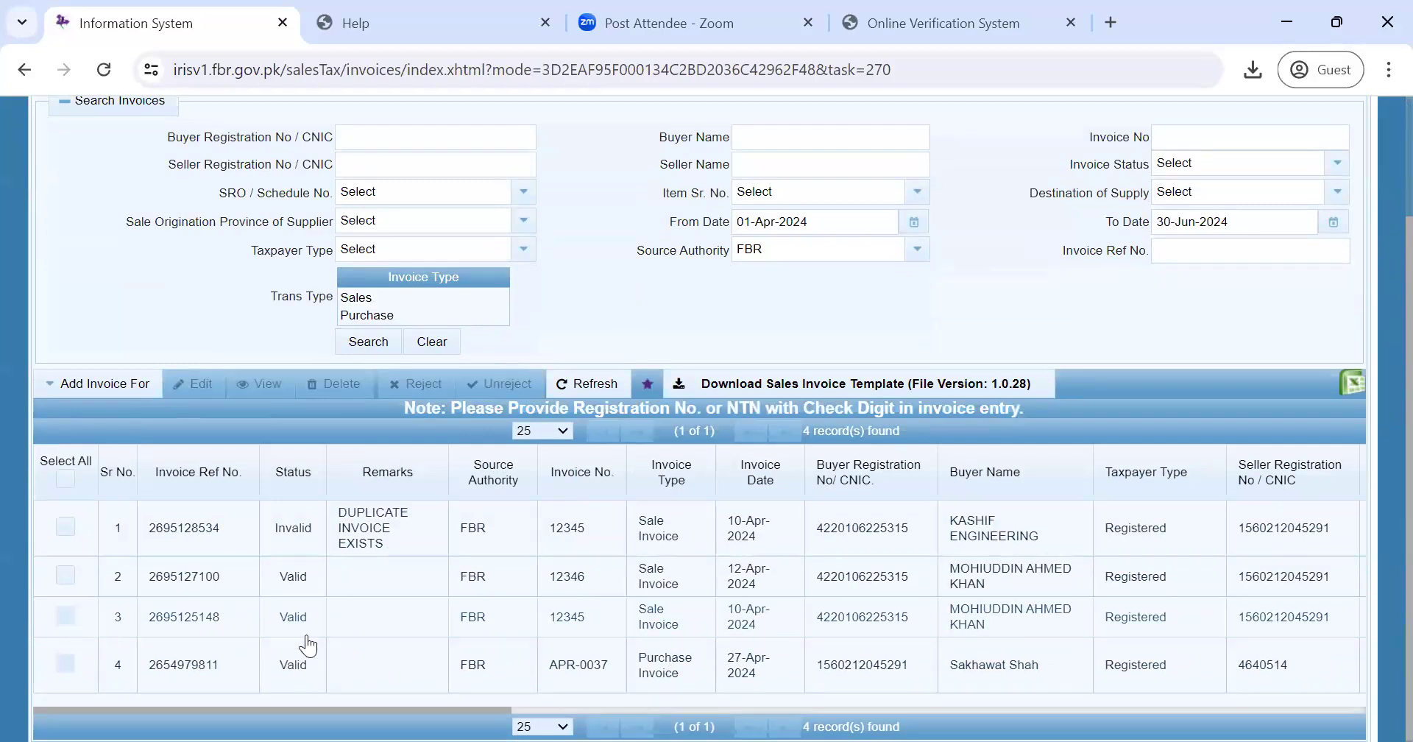
{"action": "left_click", "coordinate": [480, 617]}
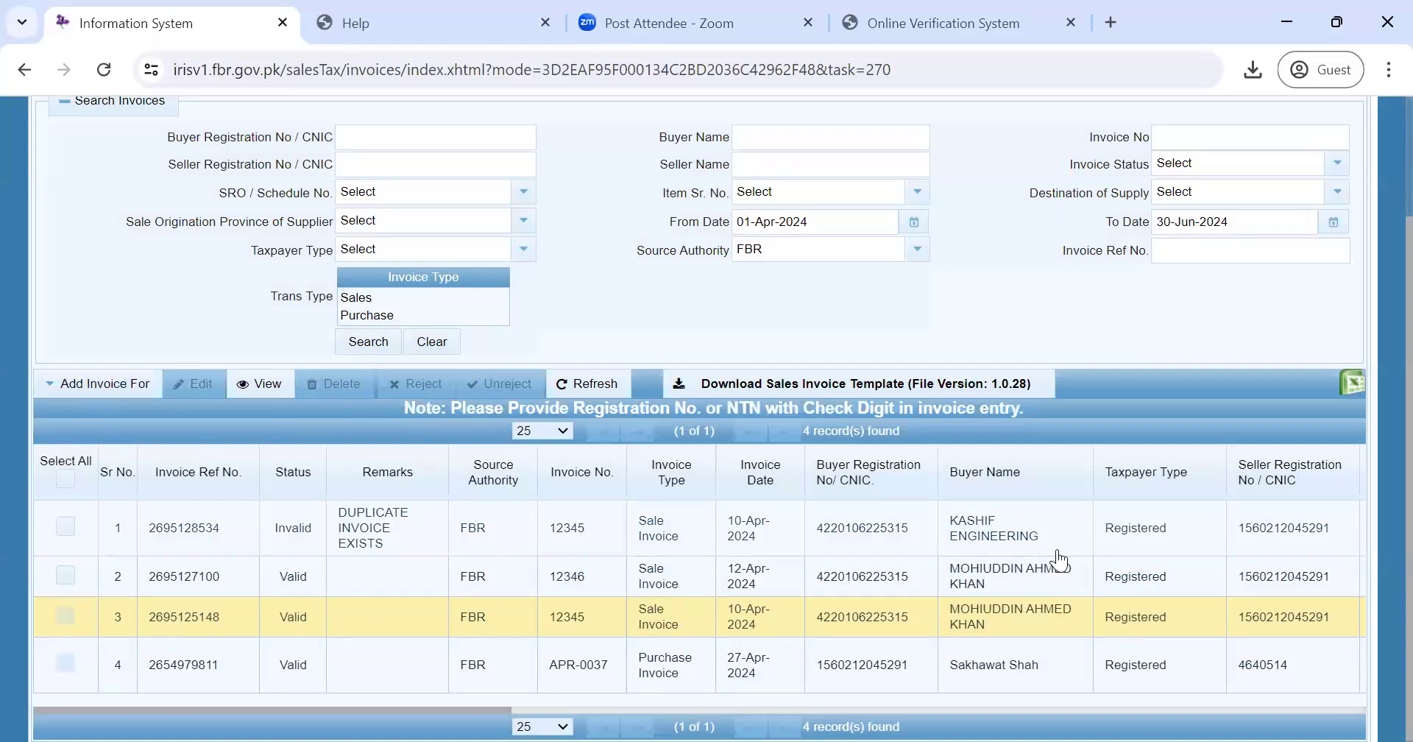
{"action": "scroll", "coordinate": [1378, 313], "scroll_direction": "up", "scroll_amount": 4}
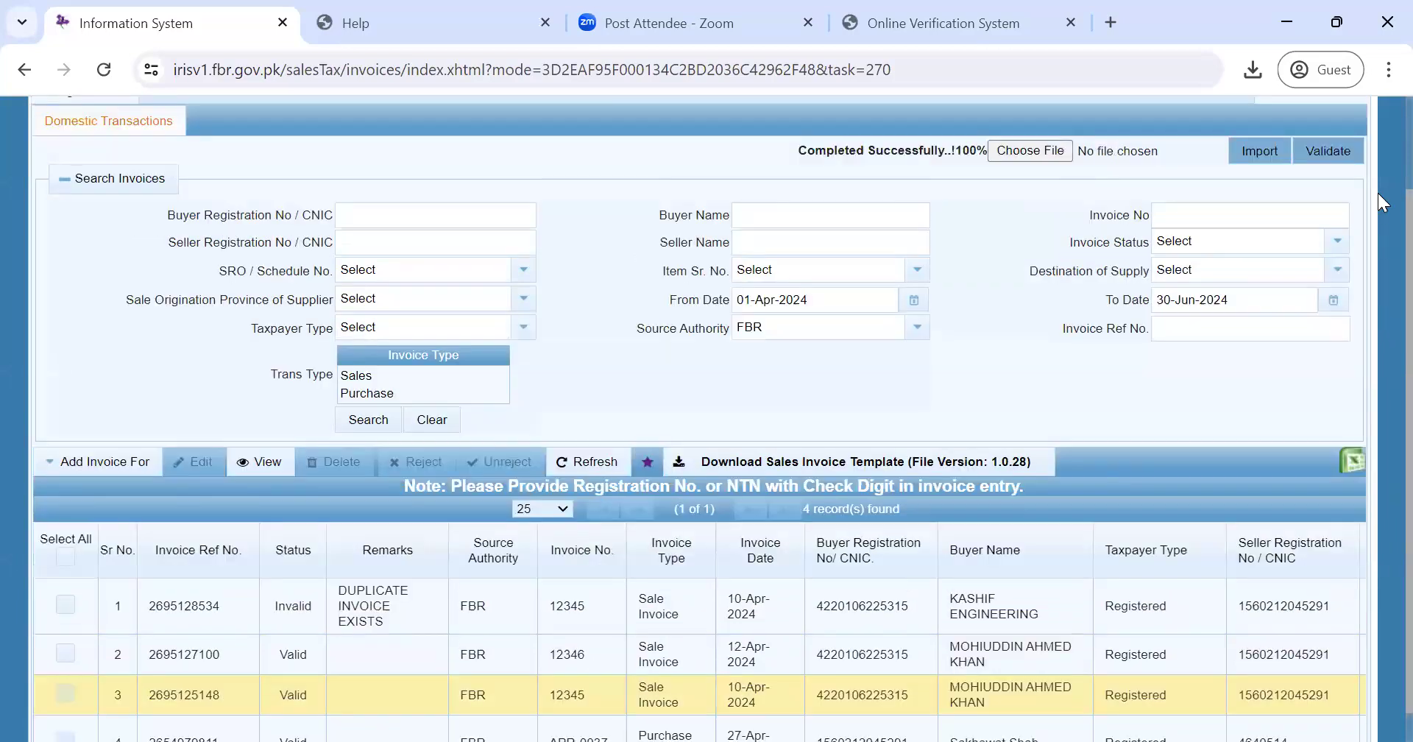
{"action": "scroll", "coordinate": [1378, 193], "scroll_direction": "down", "scroll_amount": 4}
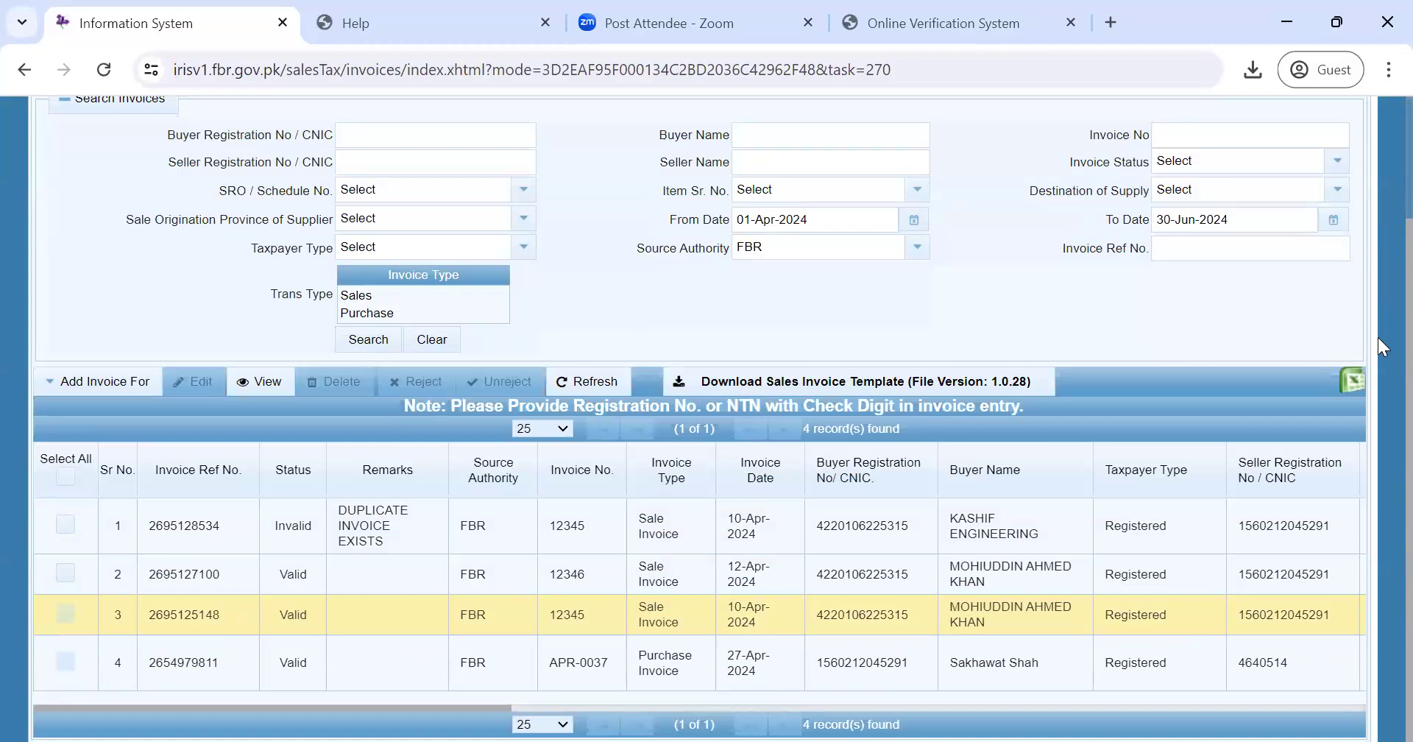
{"action": "scroll", "coordinate": [1378, 181], "scroll_direction": "up", "scroll_amount": 2}
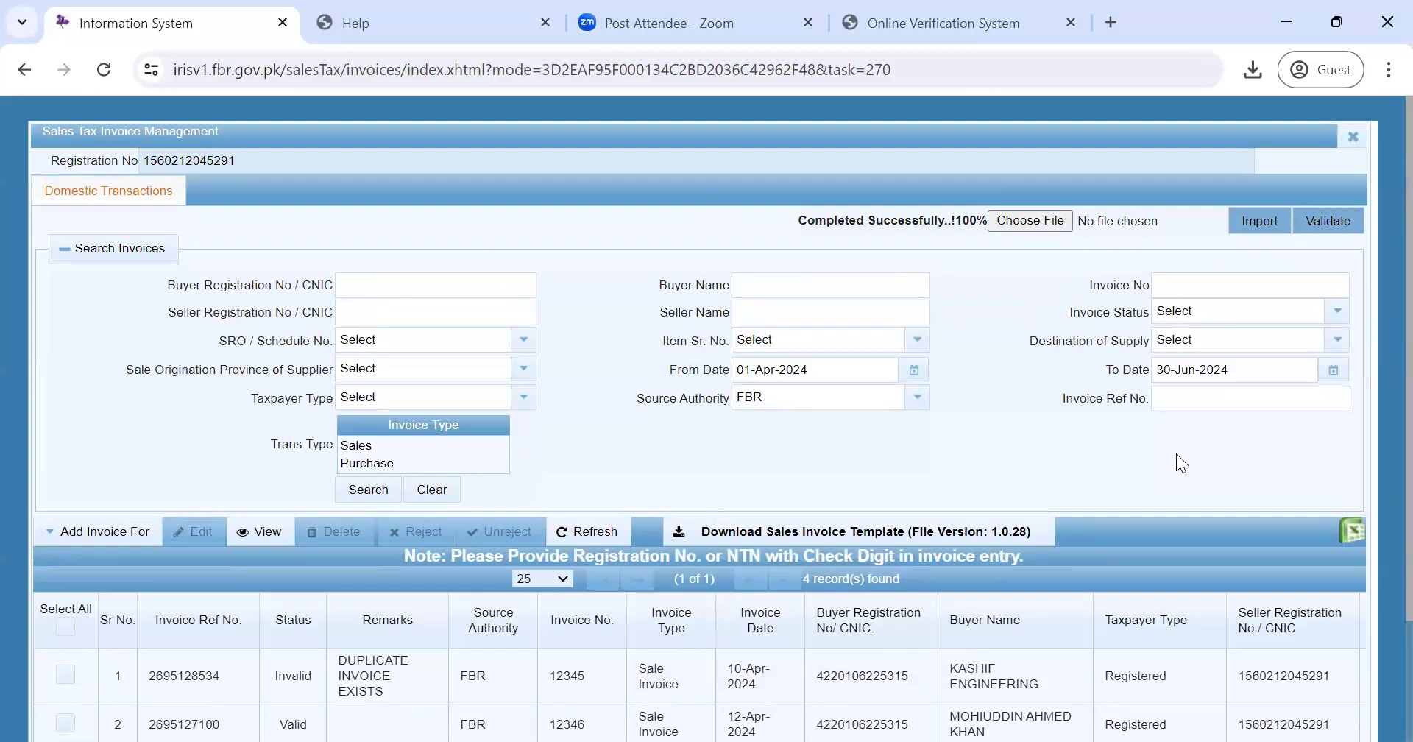
{"action": "scroll", "coordinate": [1378, 287], "scroll_direction": "down", "scroll_amount": 2}
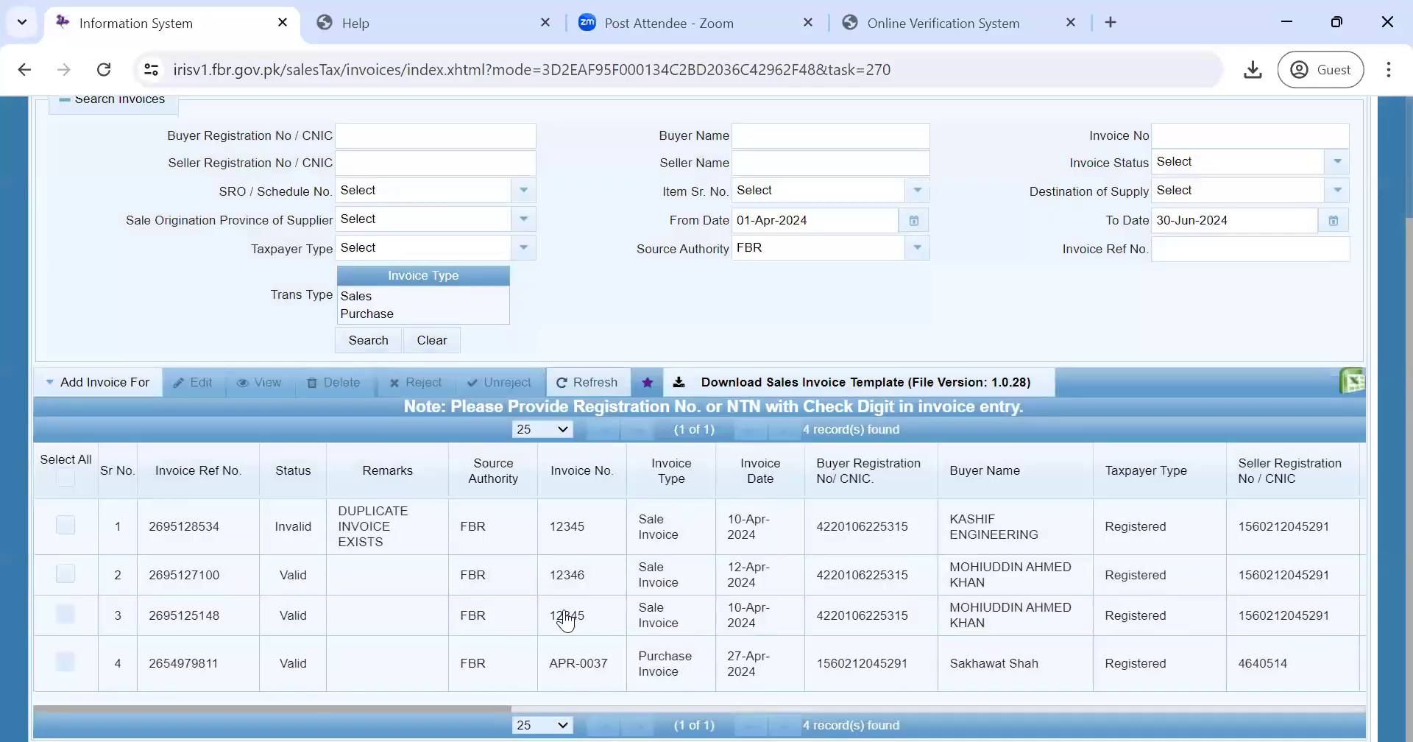
{"action": "left_click", "coordinate": [1009, 618]}
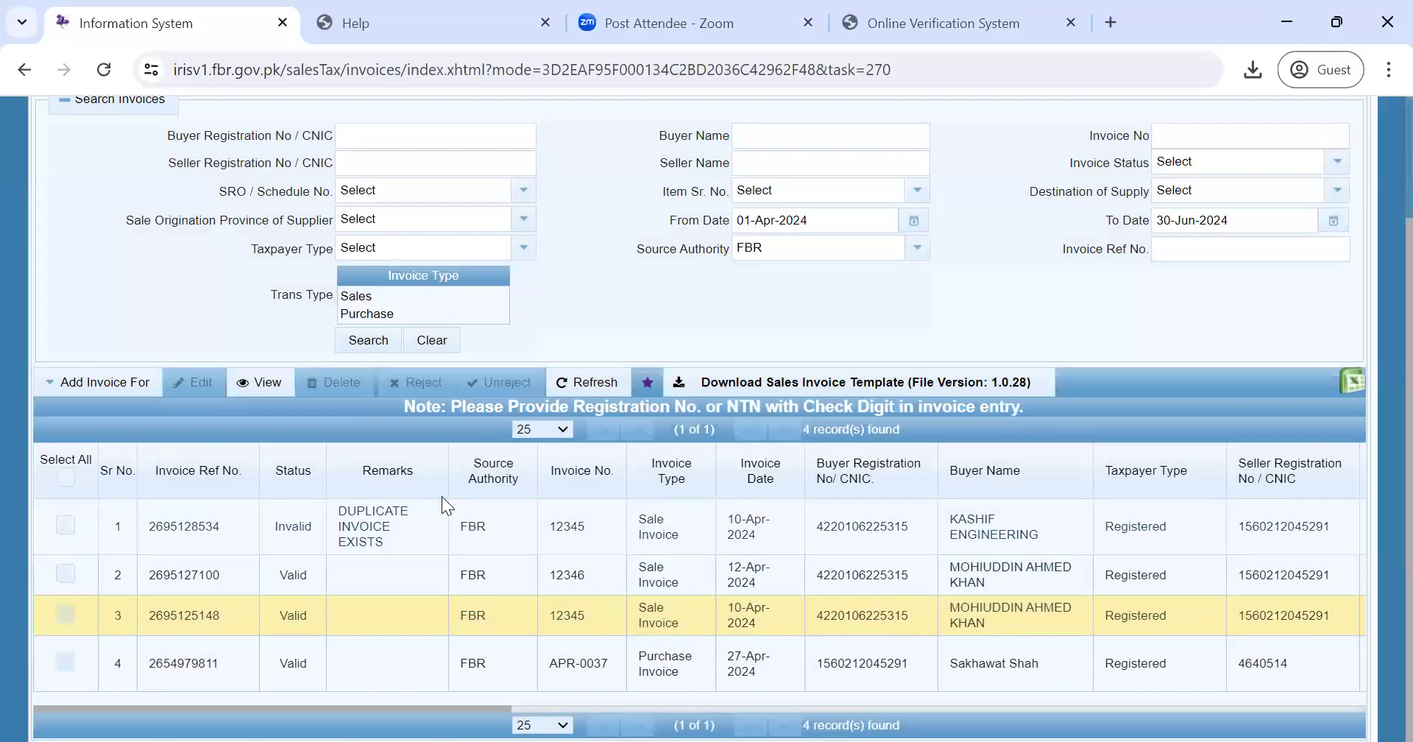
{"action": "left_click", "coordinate": [267, 380]}
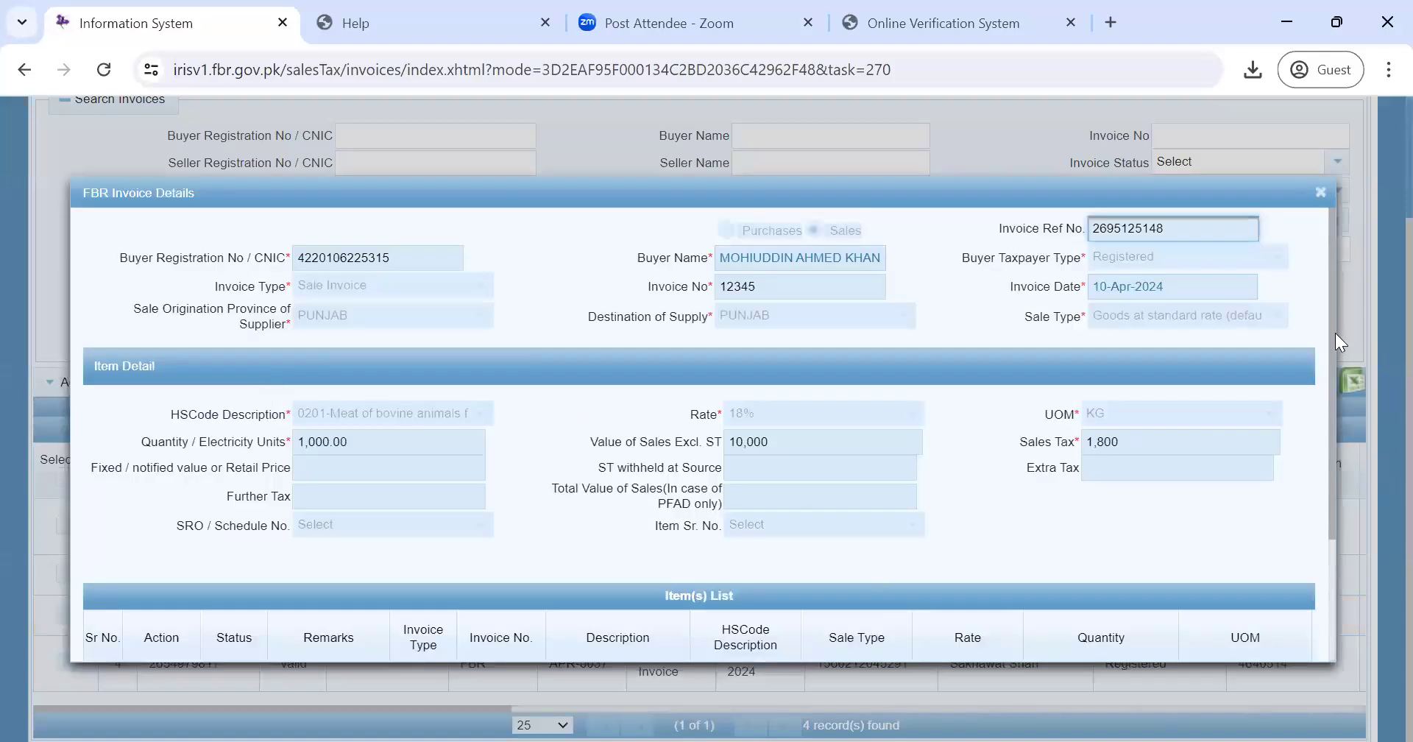
{"action": "mouse_move", "coordinate": [1333, 334]}
{"action": "left_mouse_down"}
{"action": "mouse_move", "coordinate": [1338, 490]}
{"action": "mouse_move", "coordinate": [1340, 322]}
{"action": "left_mouse_up"}
{"action": "left_click", "coordinate": [762, 293]}
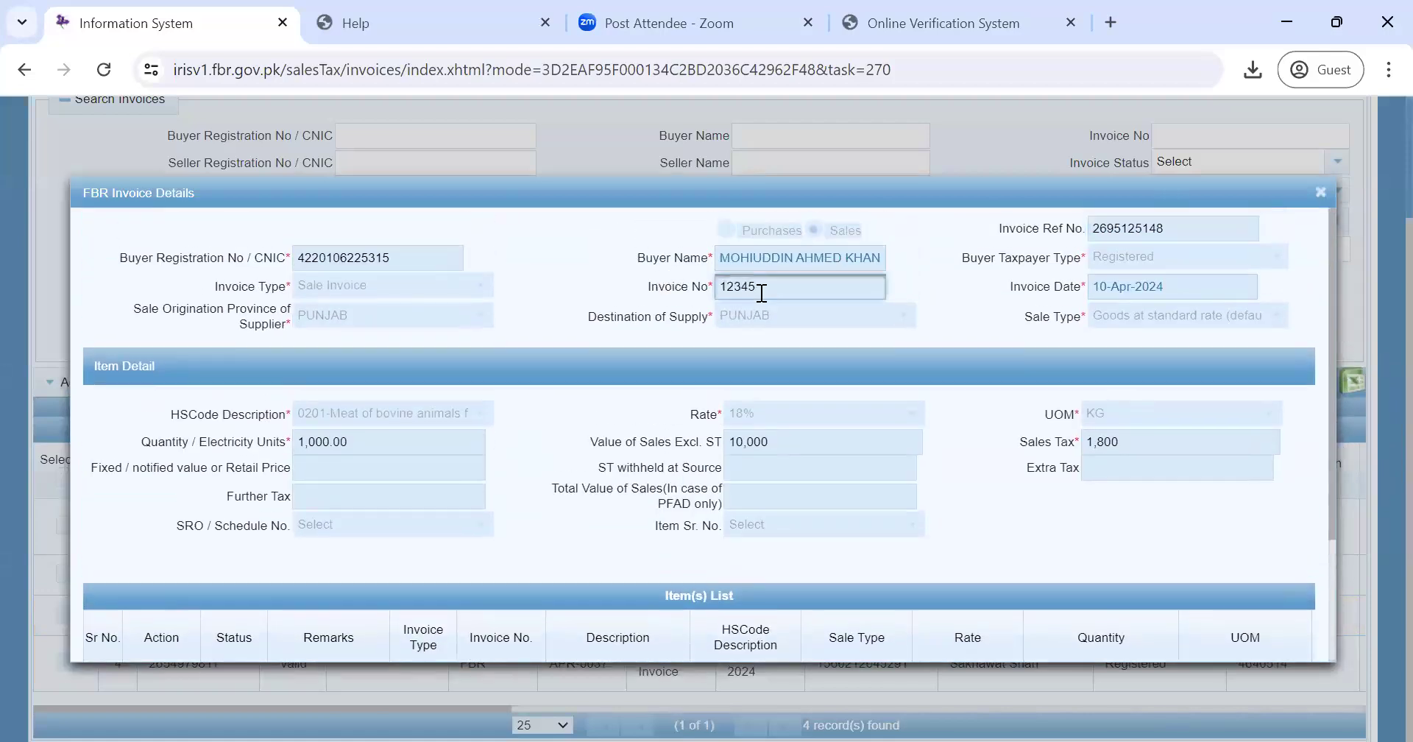
{"action": "left_click", "coordinate": [1321, 192]}
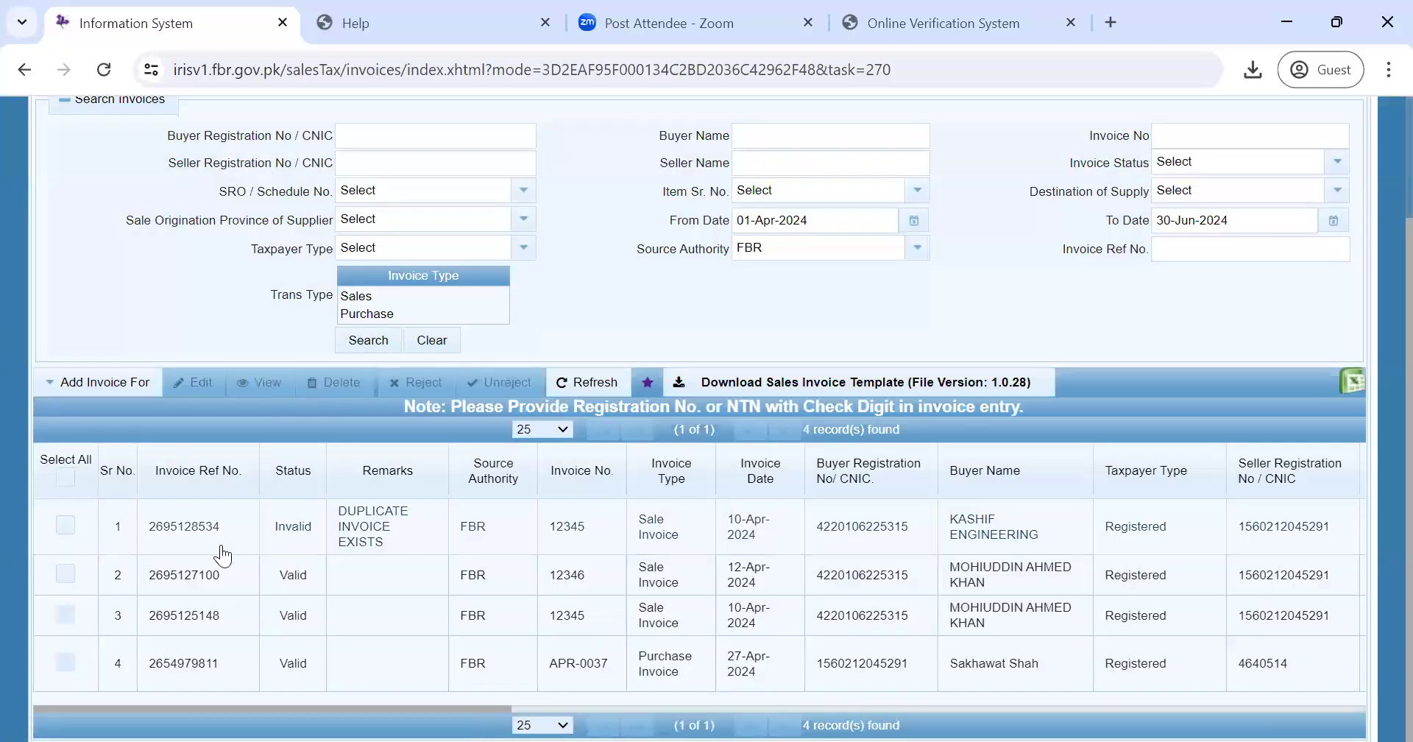
{"action": "left_click", "coordinate": [578, 627]}
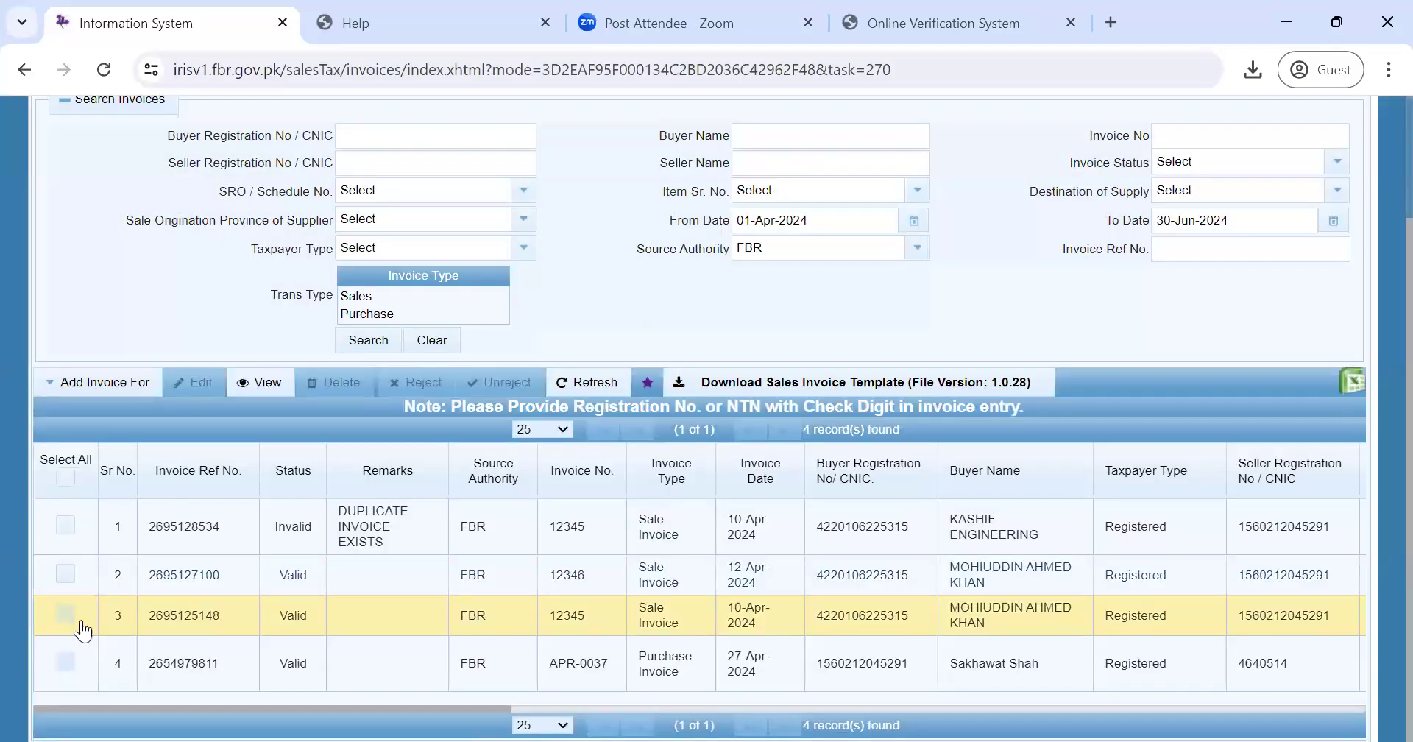
{"action": "double_click", "coordinate": [175, 616]}
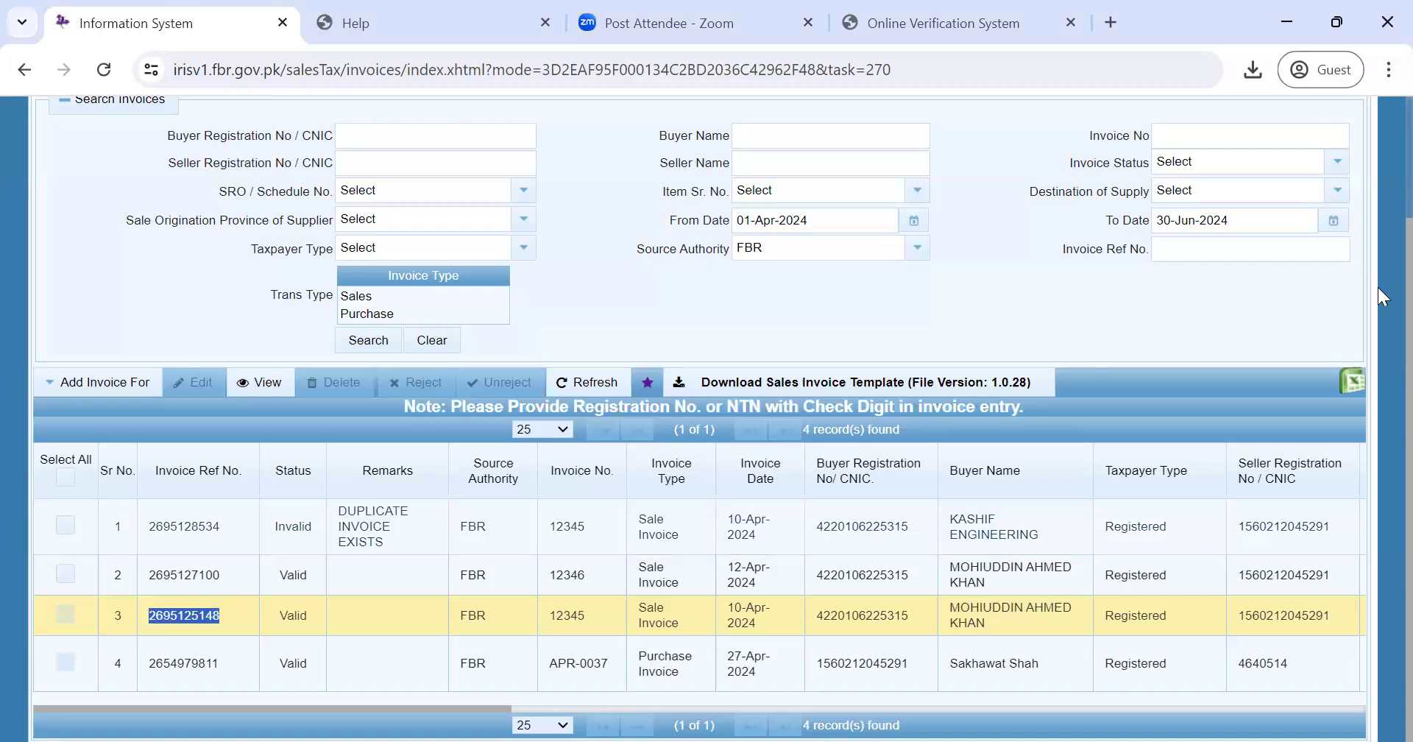
{"action": "left_click_drag", "start_coordinate": [1409, 287], "coordinate": [1408, 120]}
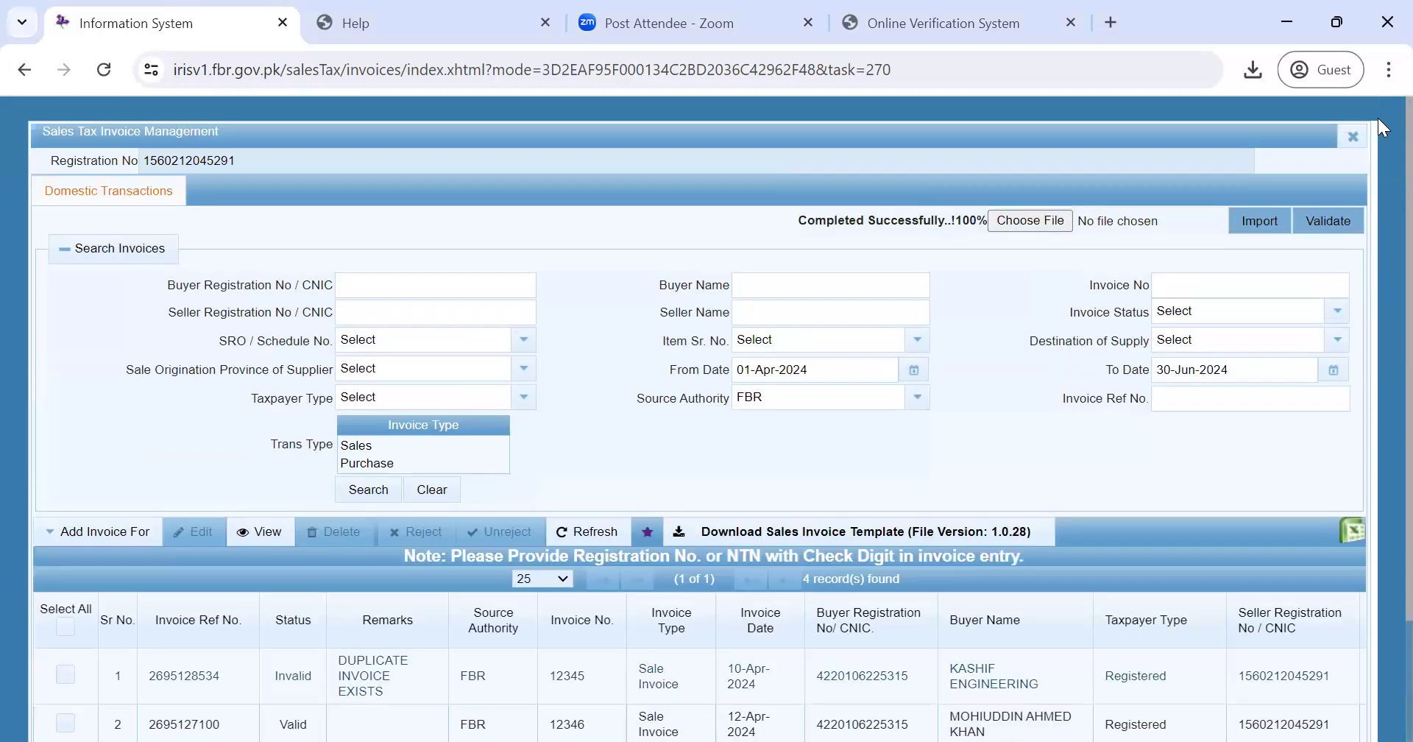
- Upload Sales_Invoice_Template again to import a fifth invoice dated 10-Apr-2024
{"action": "left_click", "coordinate": [1029, 226]}
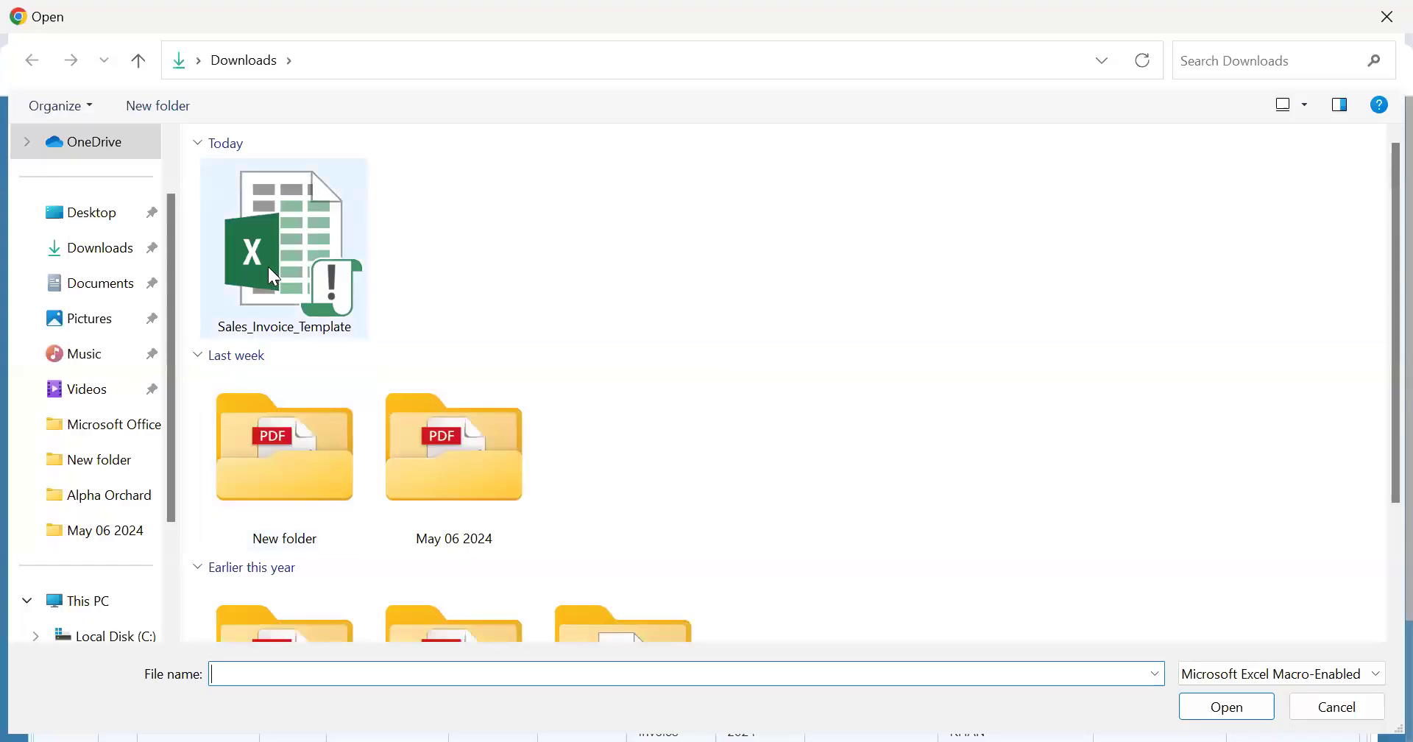
{"action": "left_click", "coordinate": [268, 266]}
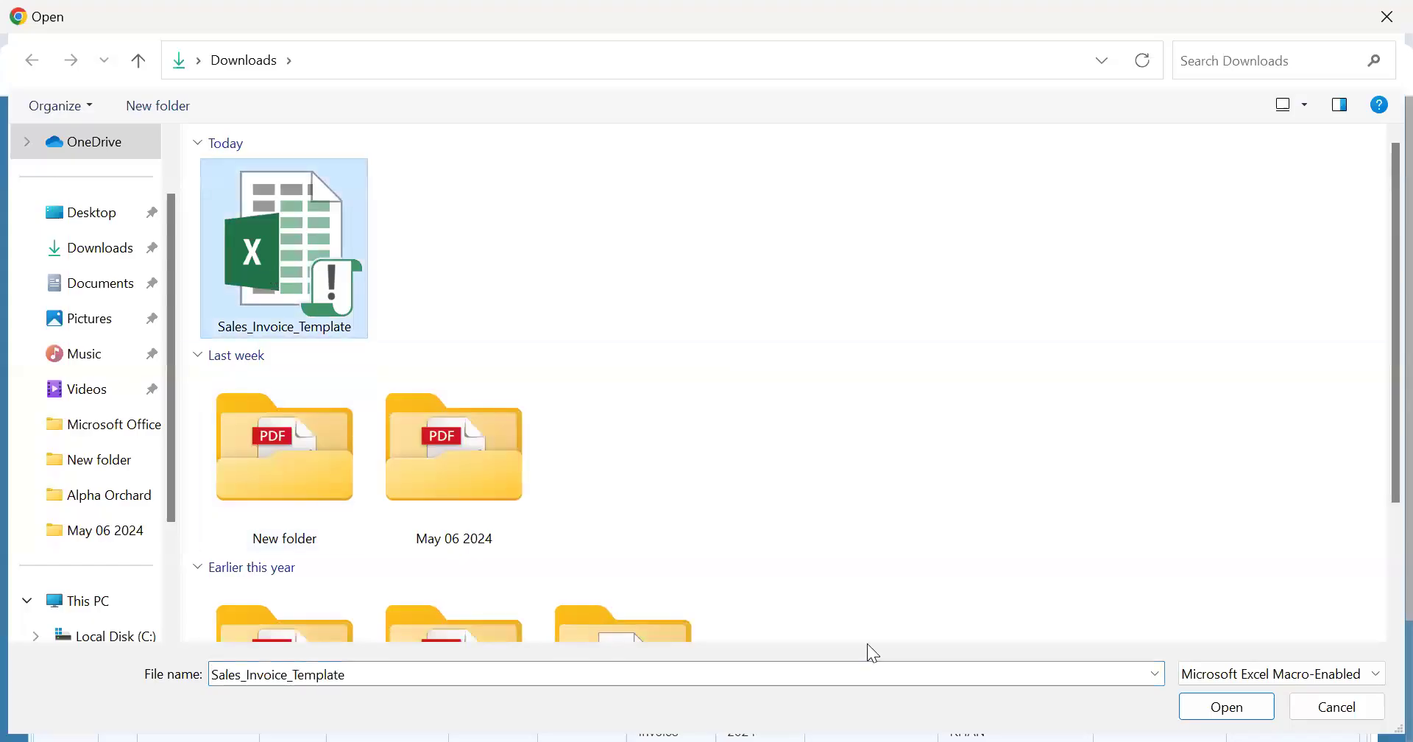
{"action": "left_click", "coordinate": [1219, 710]}
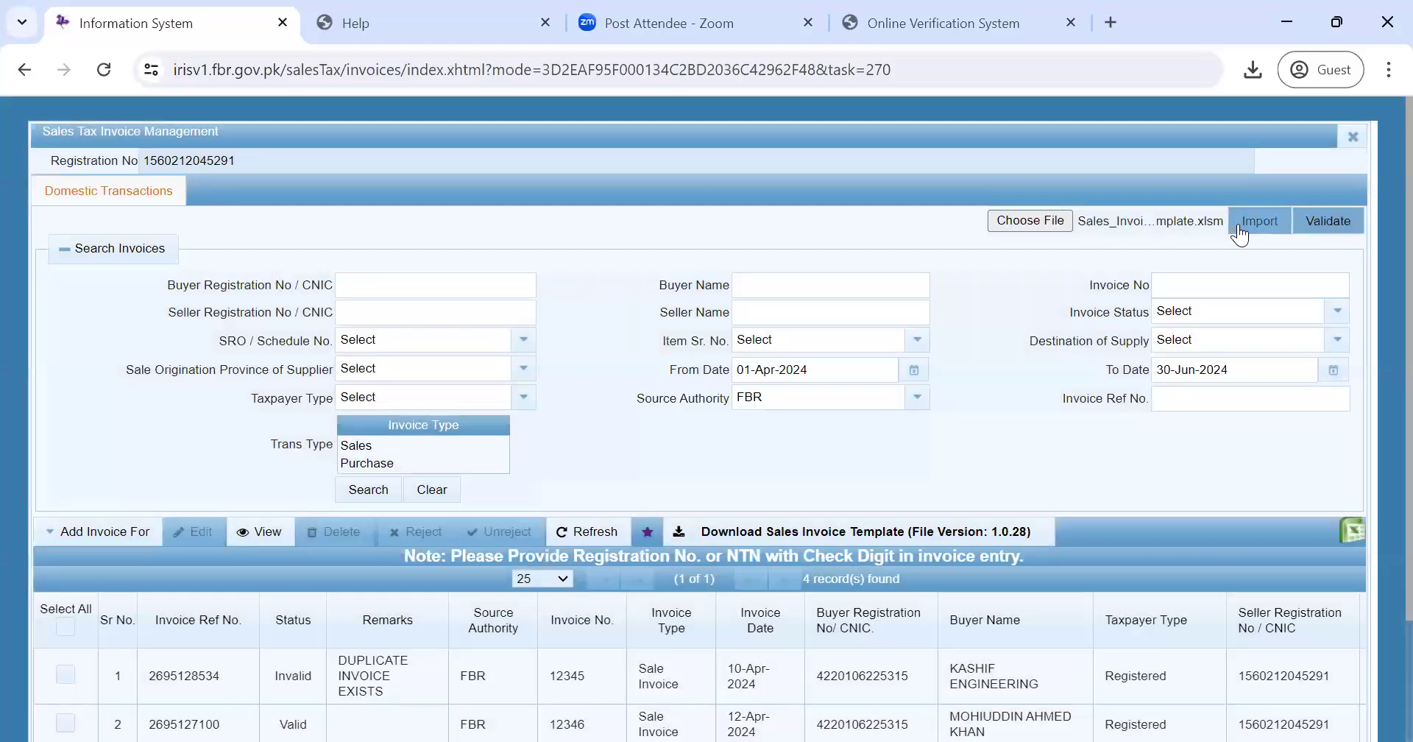
{"action": "left_click", "coordinate": [1244, 220]}
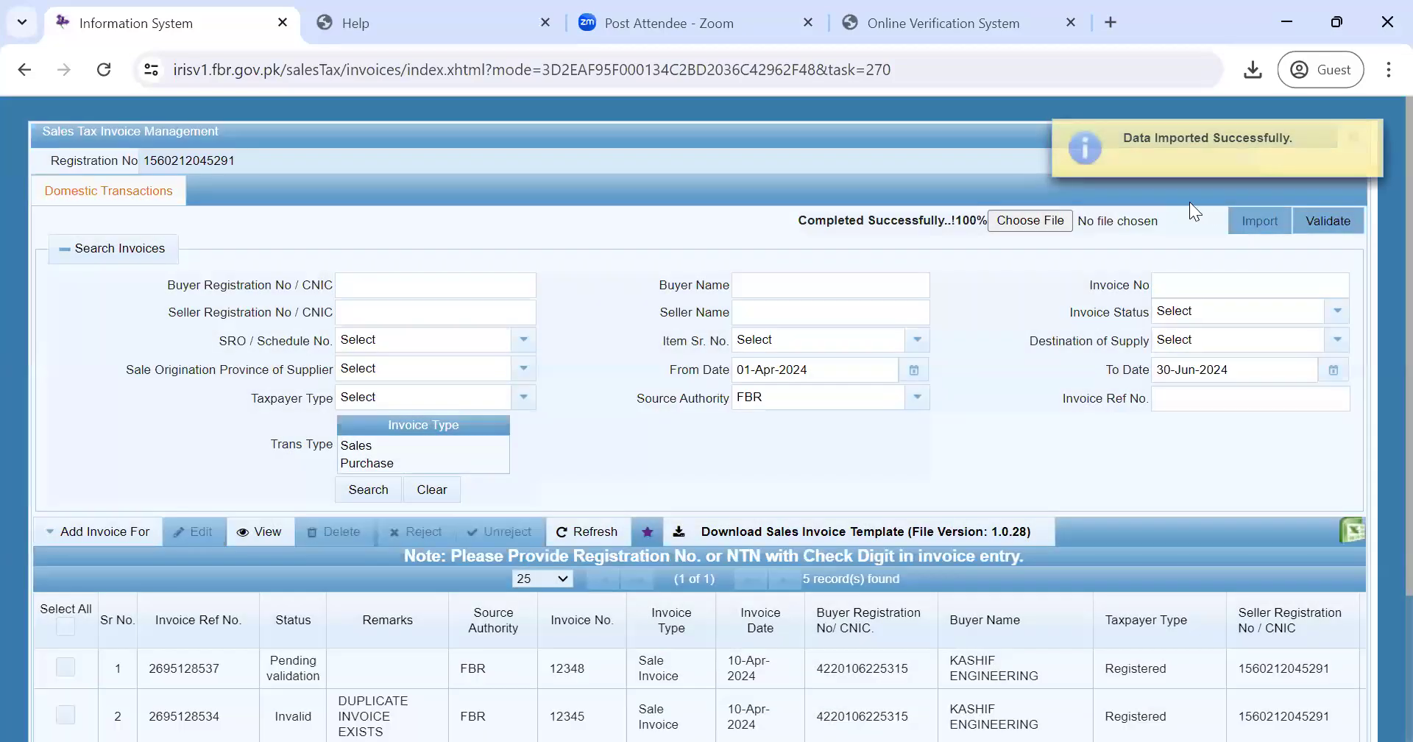
- Validate the pending invoice and refresh the list so it shows Valid
{"action": "left_click", "coordinate": [1314, 226]}
{"action": "scroll", "coordinate": [1380, 324], "scroll_direction": "down", "scroll_amount": 3}
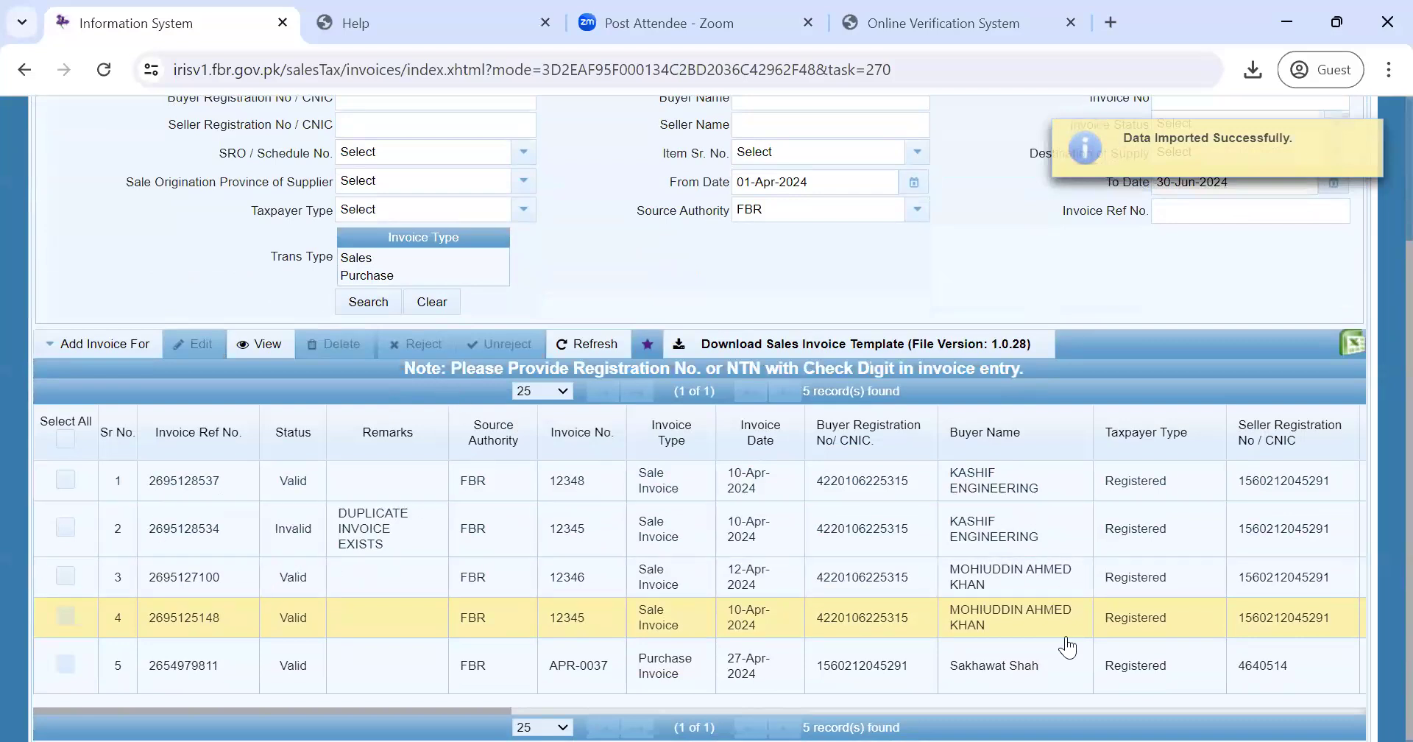
{"action": "left_click", "coordinate": [580, 348]}
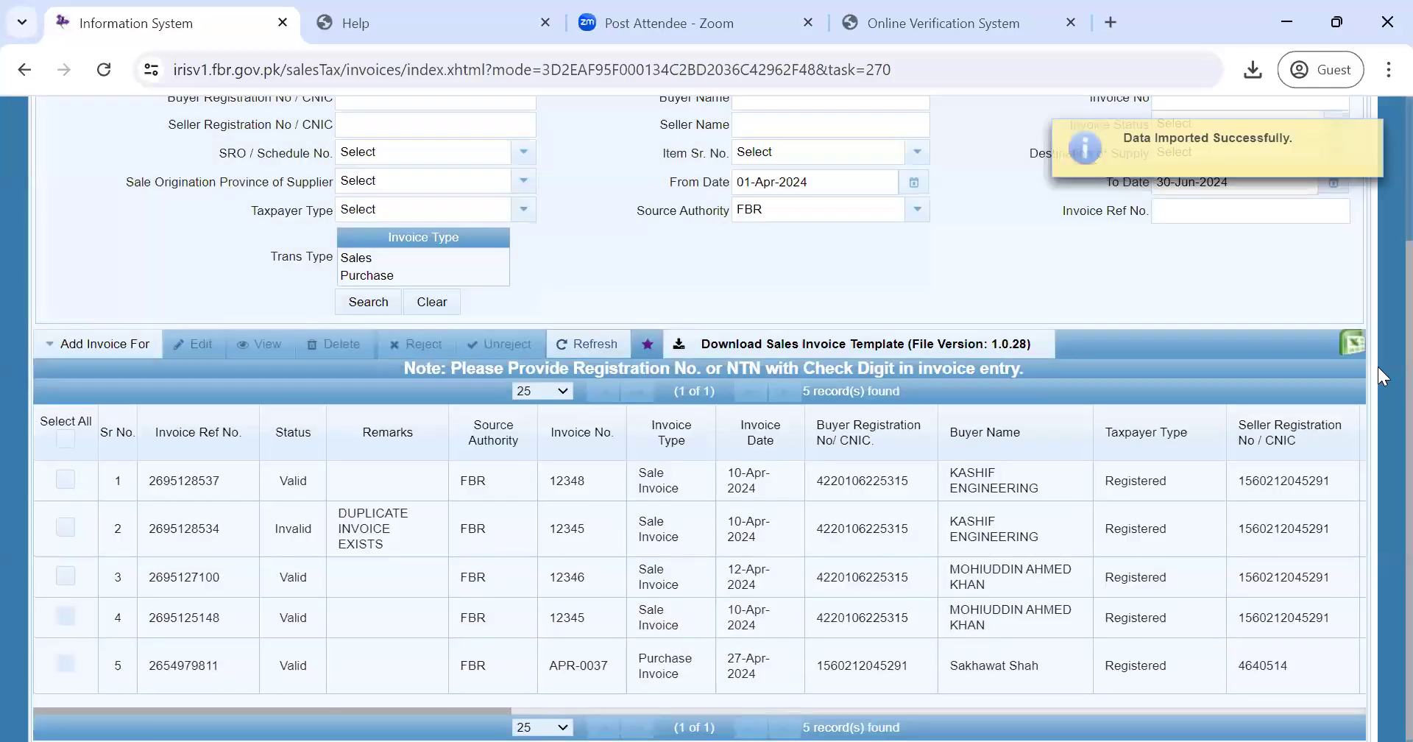
{"action": "scroll", "coordinate": [1380, 346], "scroll_direction": "up", "scroll_amount": 3}
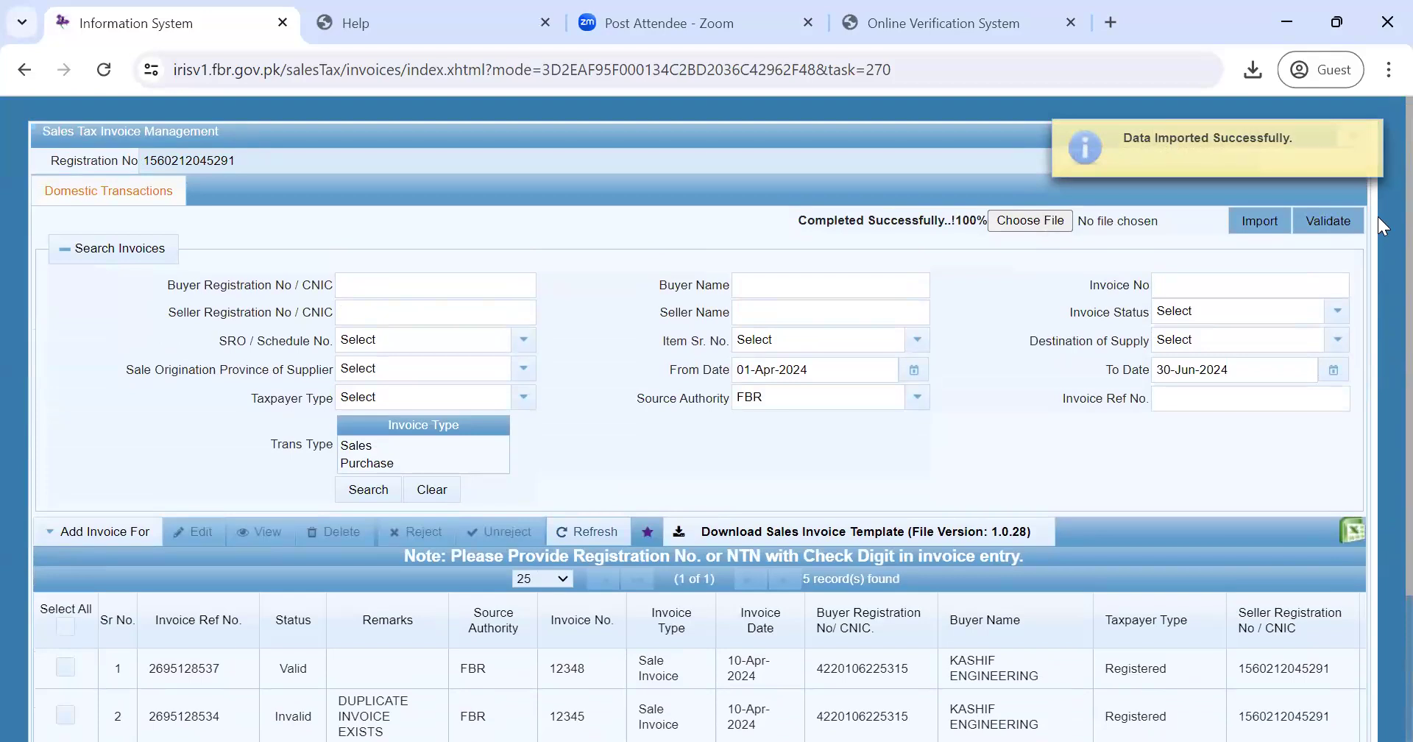
{"action": "scroll", "coordinate": [1380, 265], "scroll_direction": "down", "scroll_amount": 3}
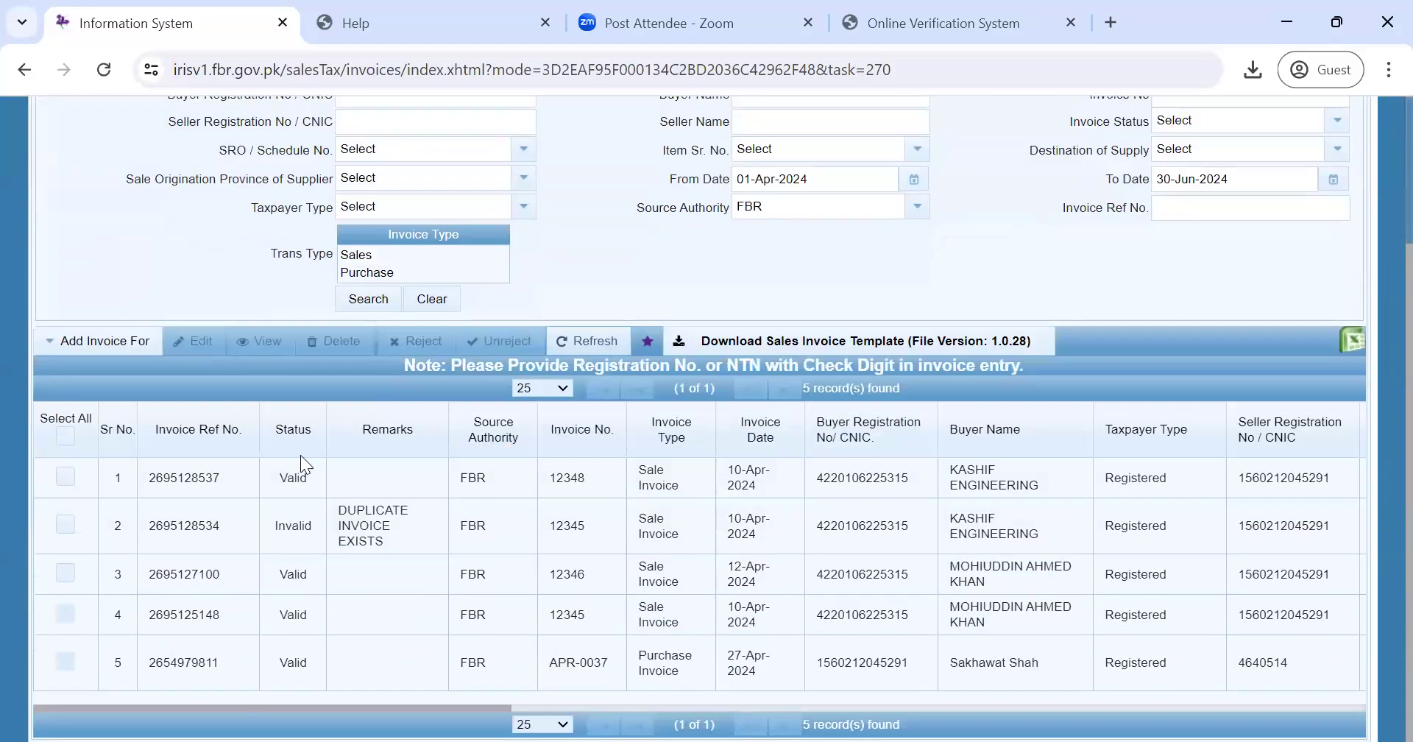
- Delete the Invalid duplicate invoice in row 2, confirm with Yes, and dismiss the notice
{"action": "left_click", "coordinate": [65, 526]}
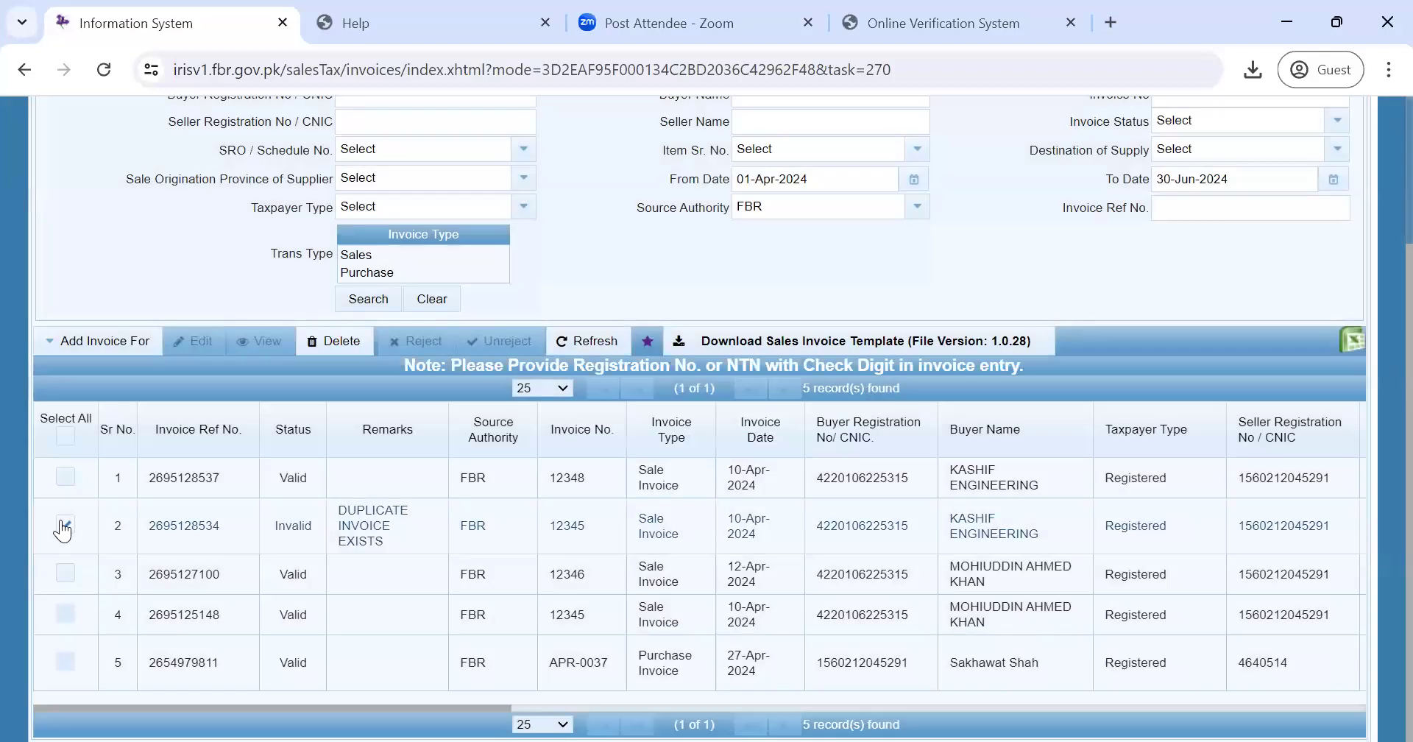
{"action": "left_click", "coordinate": [335, 340]}
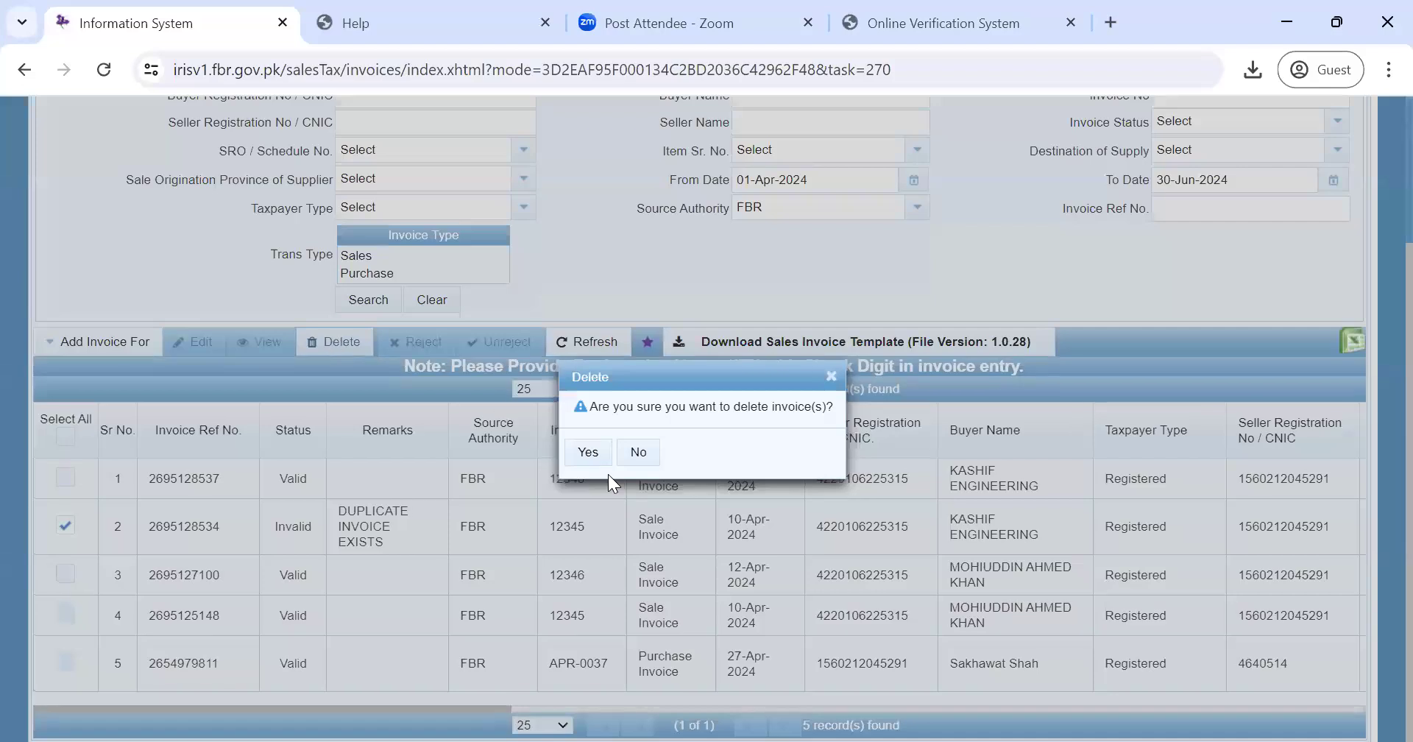
{"action": "left_click", "coordinate": [587, 453]}
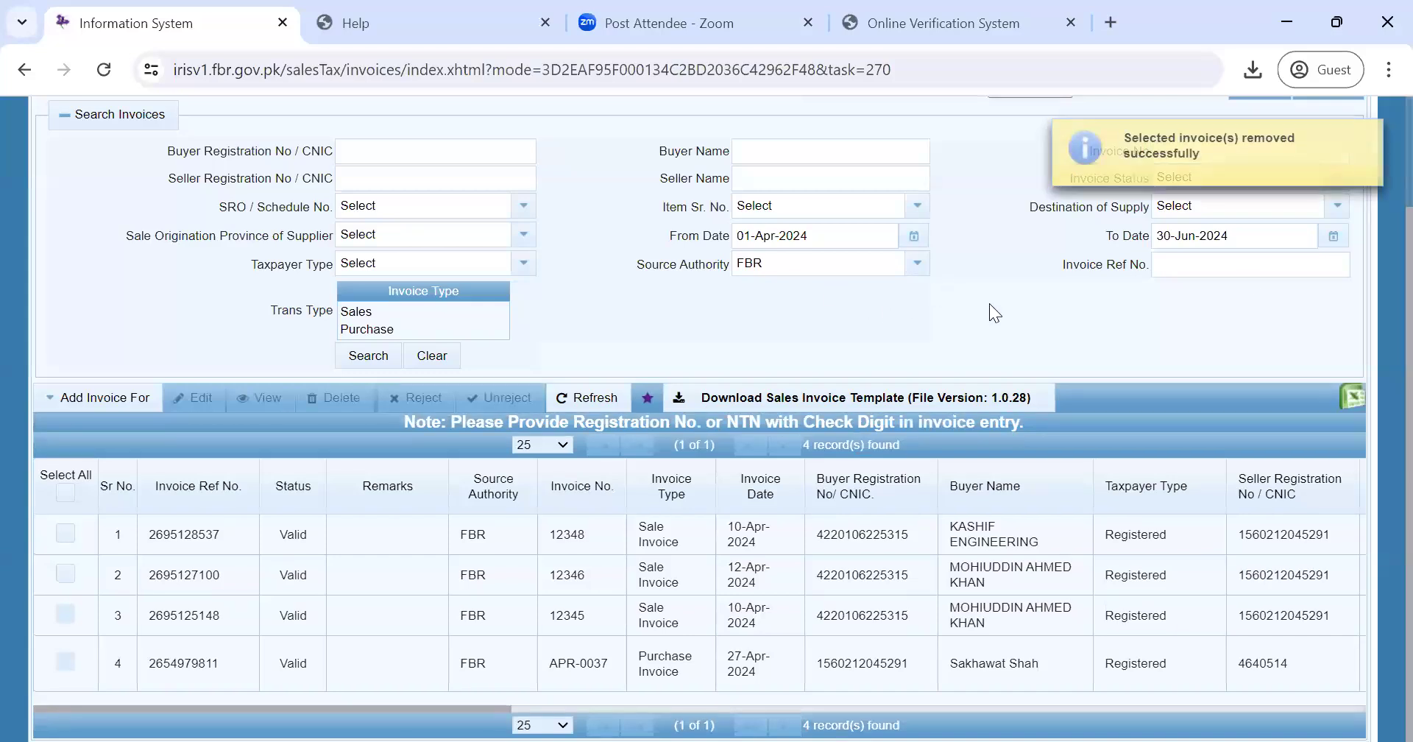
{"action": "scroll", "coordinate": [1377, 336], "scroll_direction": "up", "scroll_amount": 2}
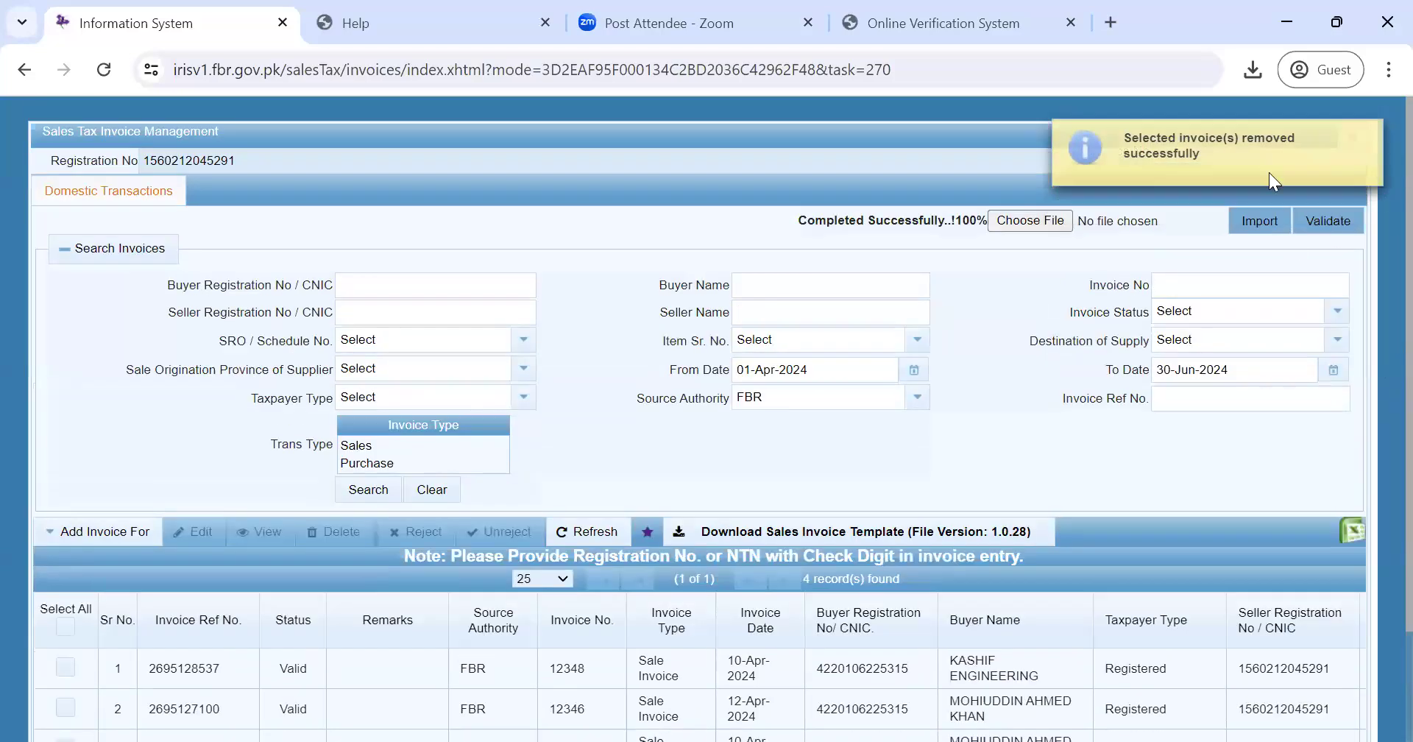
{"action": "left_click", "coordinate": [1373, 137]}
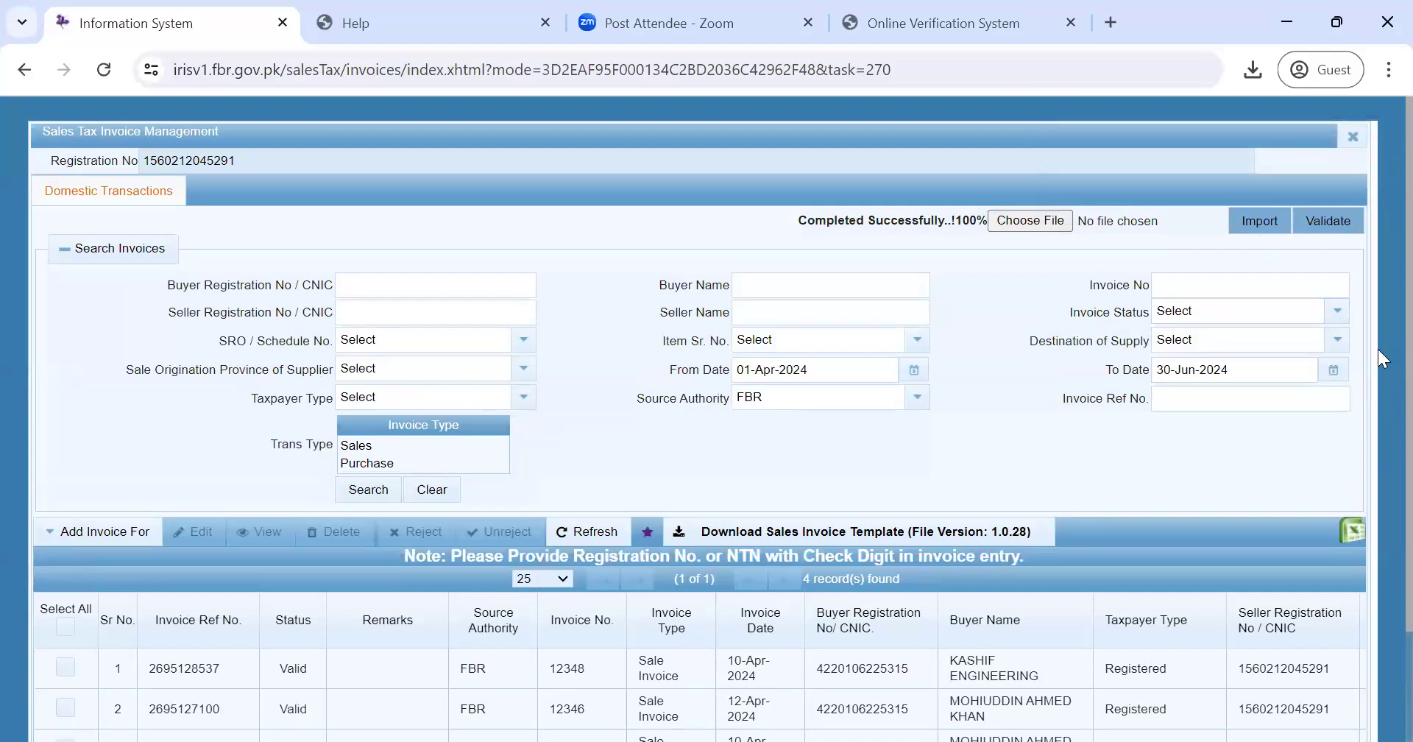
{"action": "scroll", "coordinate": [1377, 438], "scroll_direction": "down", "scroll_amount": 2}
{"action": "scroll", "coordinate": [1378, 235], "scroll_direction": "up", "scroll_amount": 2}
{"action": "scroll", "coordinate": [1377, 223], "scroll_direction": "down", "scroll_amount": 2}
{"action": "scroll", "coordinate": [1377, 228], "scroll_direction": "up", "scroll_amount": 2}
- Return to the dashboard, show Draft documents, and edit the April 2024 26(1) return
{"action": "left_click", "coordinate": [1354, 138]}
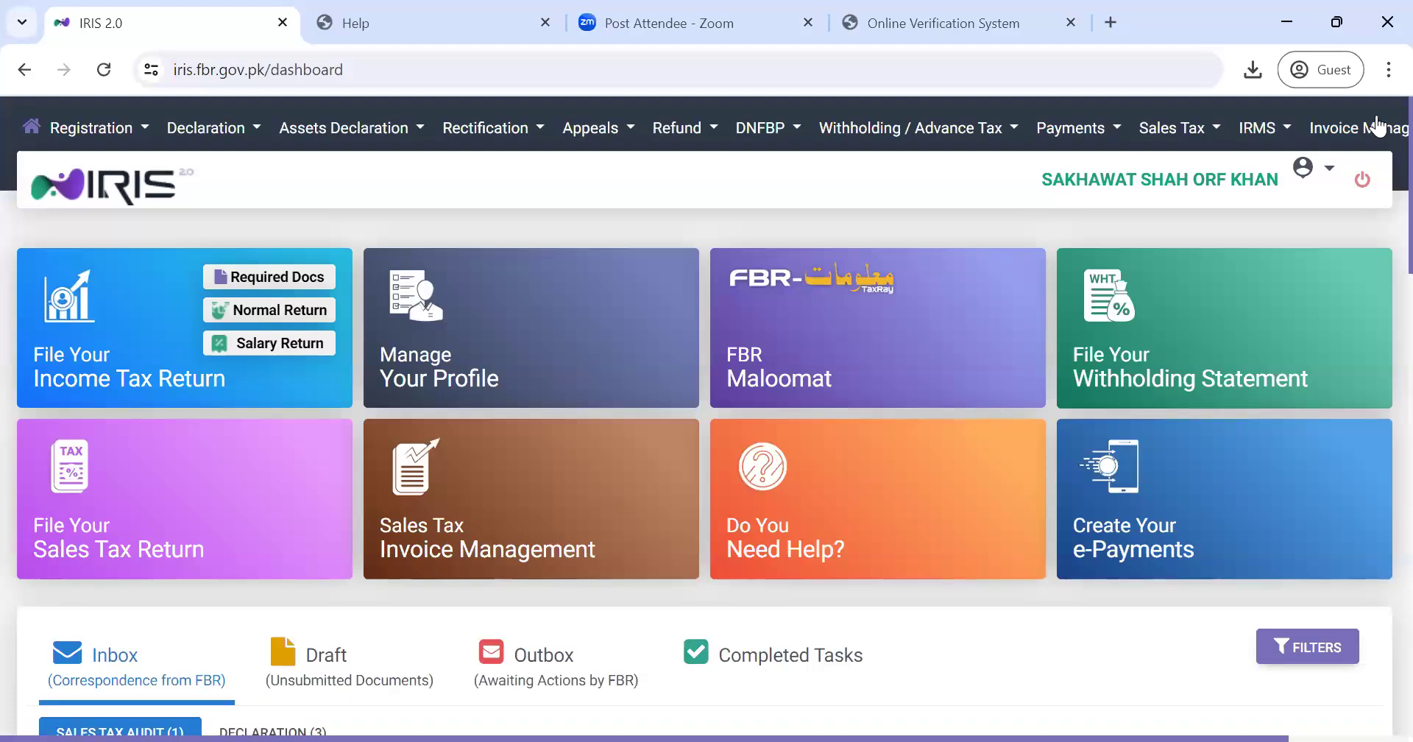
{"action": "left_click", "coordinate": [1363, 134]}
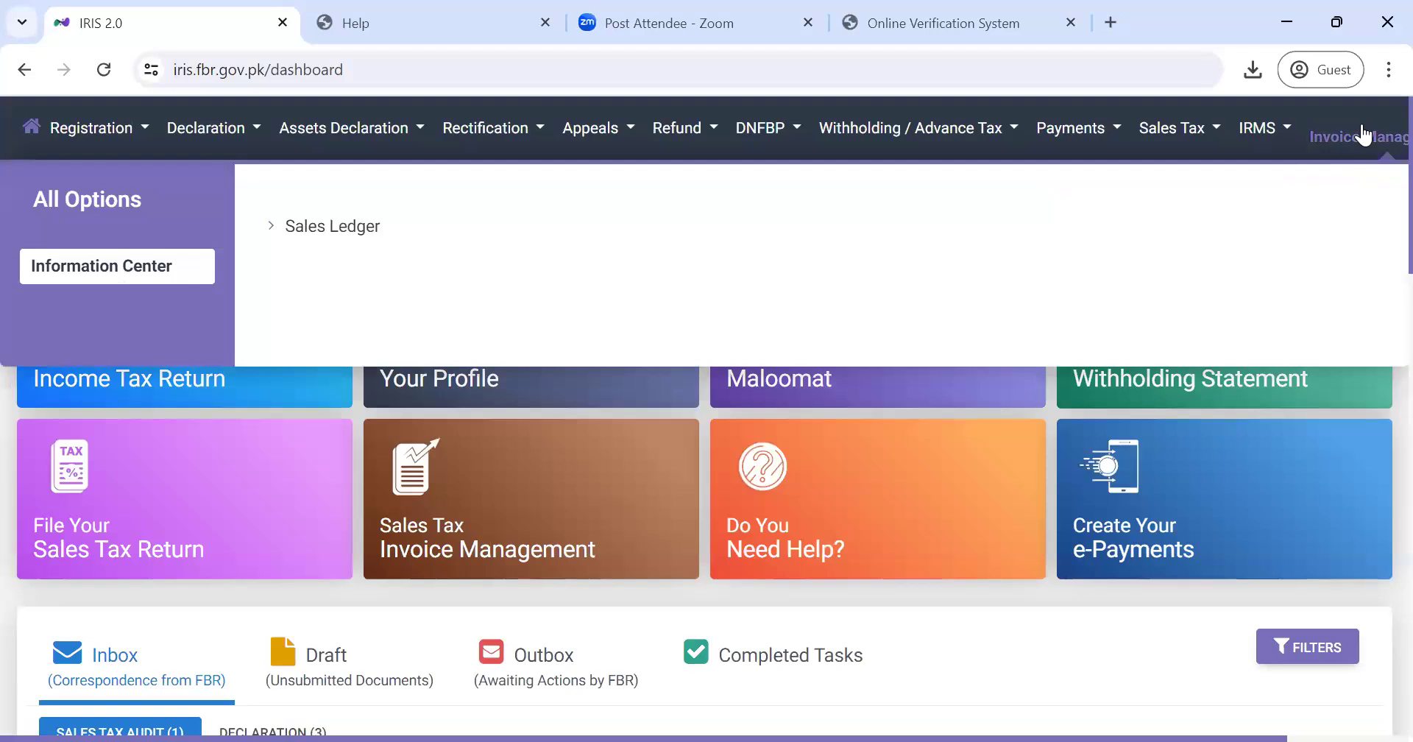
{"action": "left_click", "coordinate": [327, 224]}
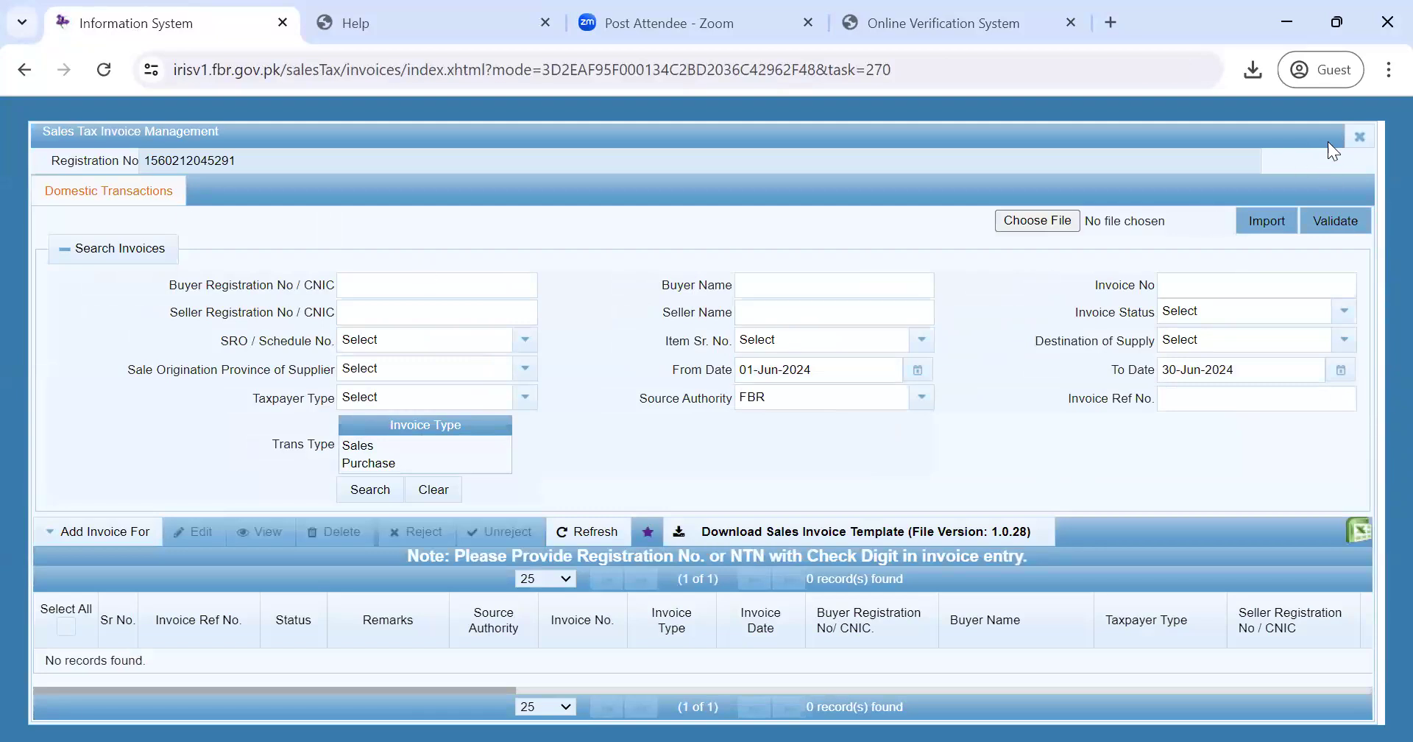
{"action": "left_click", "coordinate": [1363, 138]}
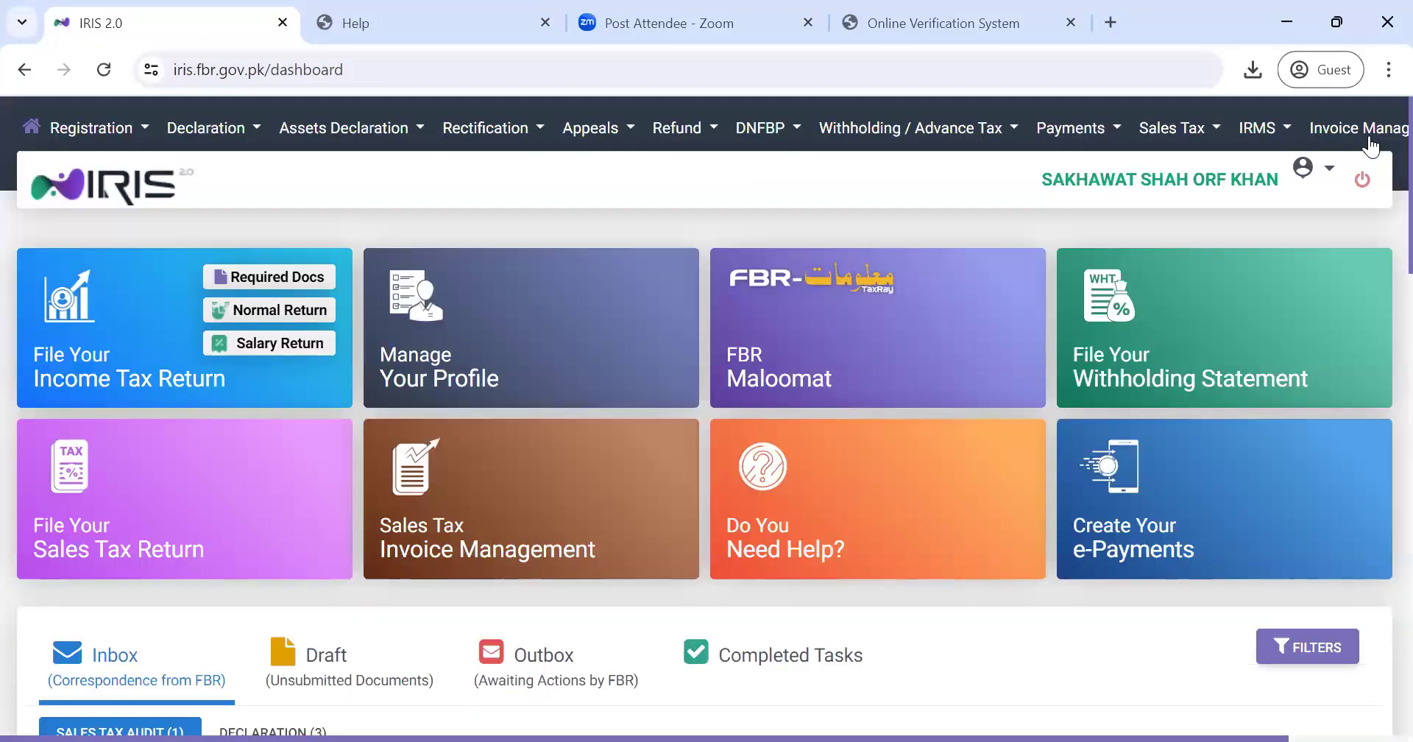
{"action": "scroll", "coordinate": [1378, 221], "scroll_direction": "down", "scroll_amount": 4}
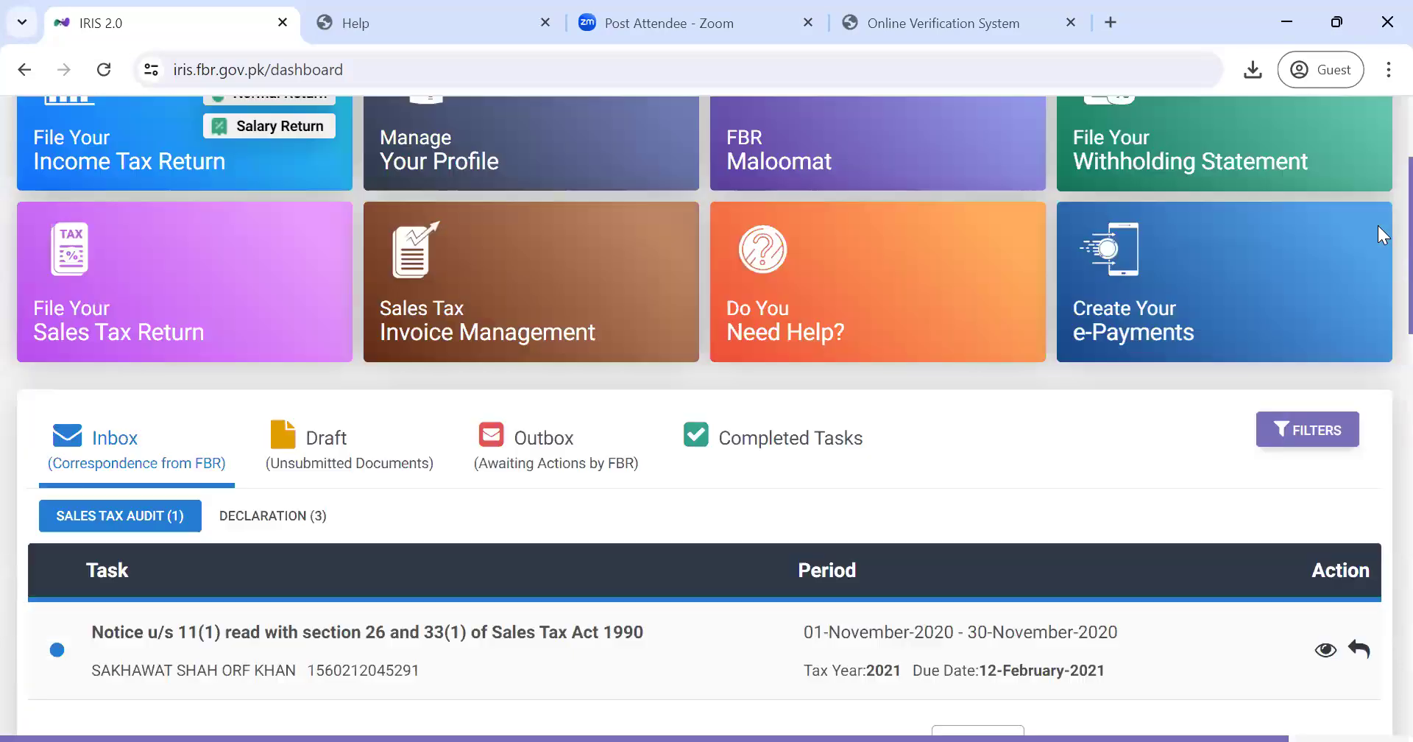
{"action": "left_click", "coordinate": [320, 368]}
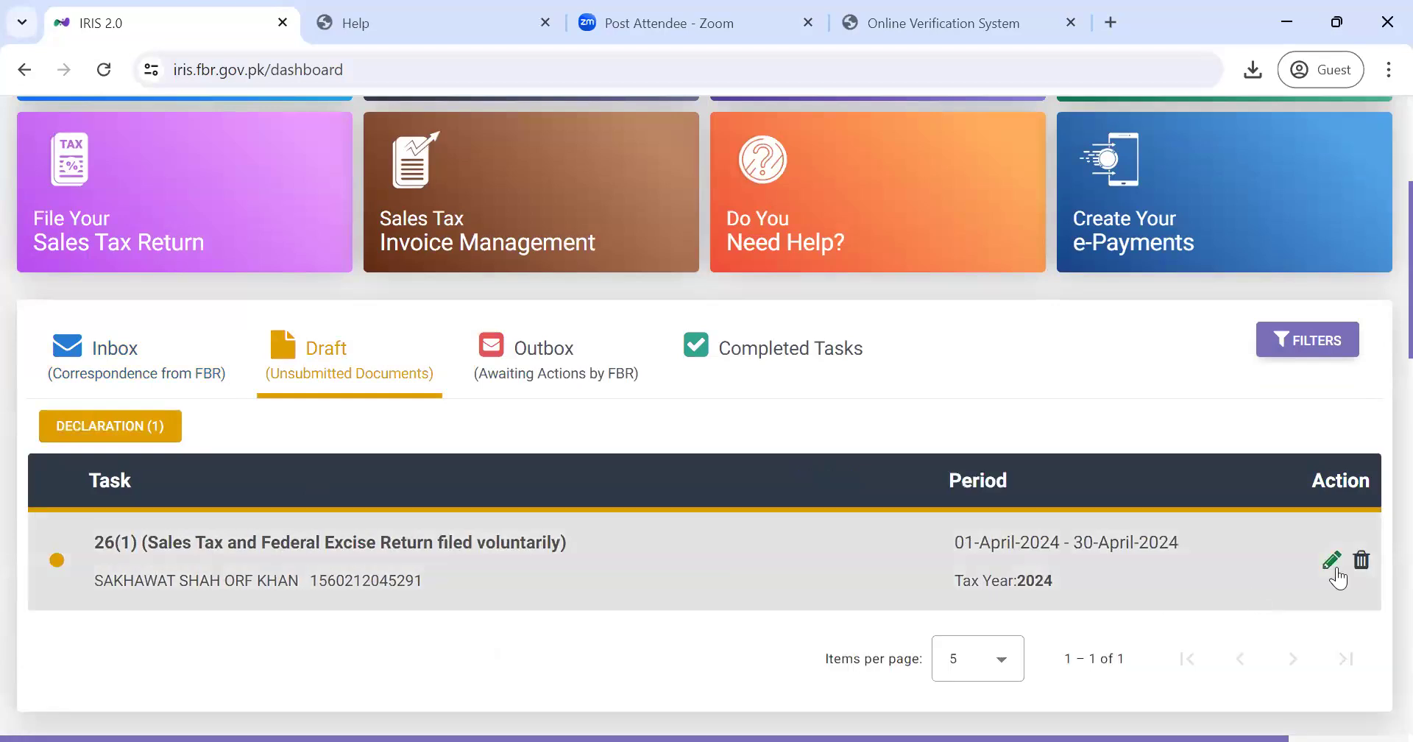
{"action": "left_click", "coordinate": [1332, 560]}
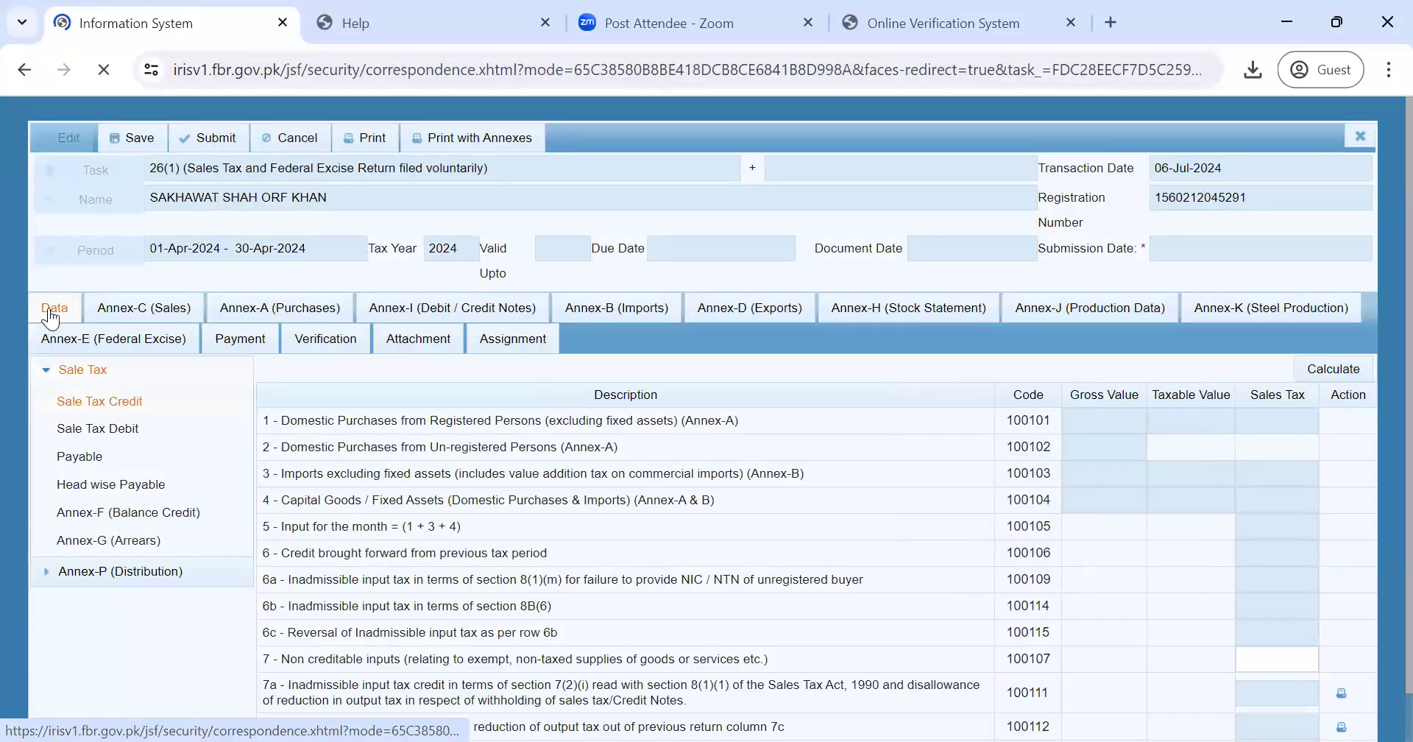
- Load the sales invoices into Annex-C (Sales) of the April 2024 return
{"action": "left_click", "coordinate": [133, 321]}
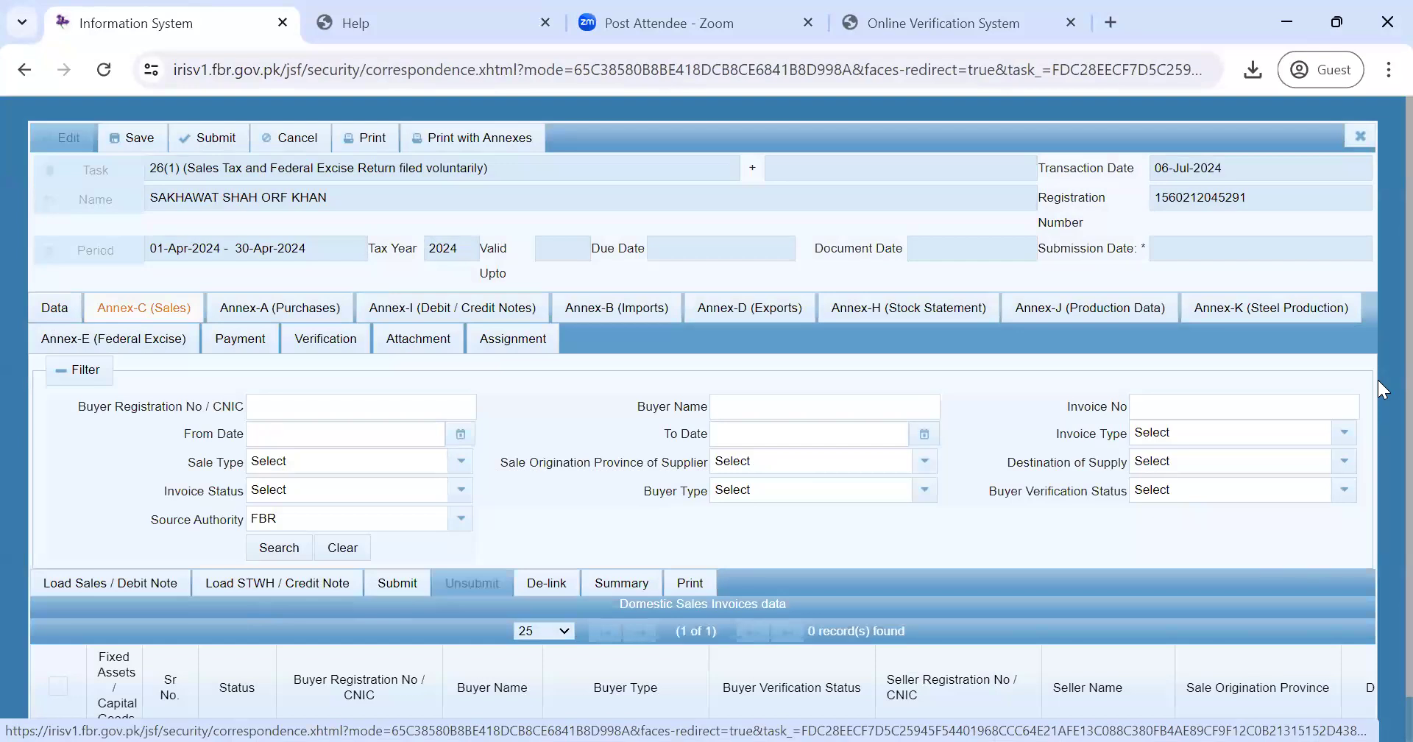
{"action": "scroll", "coordinate": [1382, 355], "scroll_direction": "down", "scroll_amount": 2}
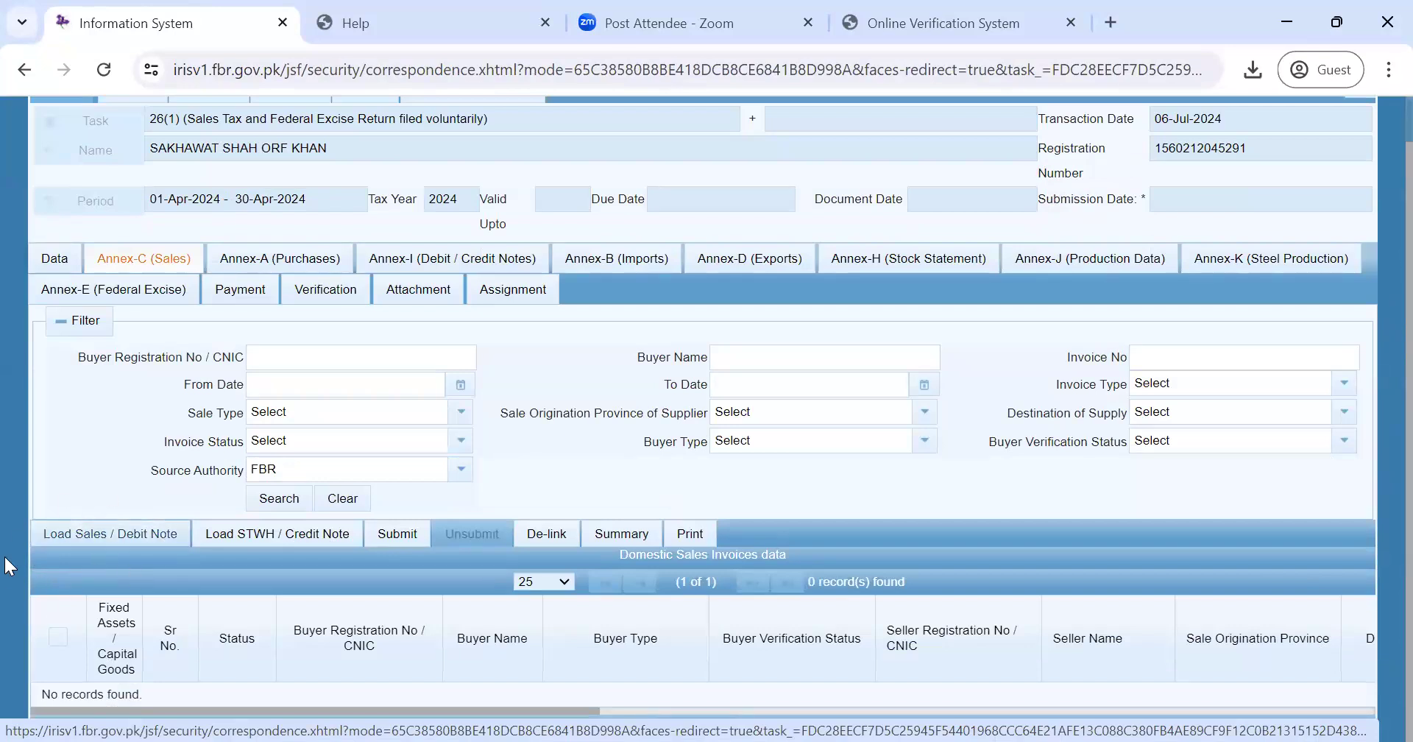
{"action": "left_click", "coordinate": [97, 531]}
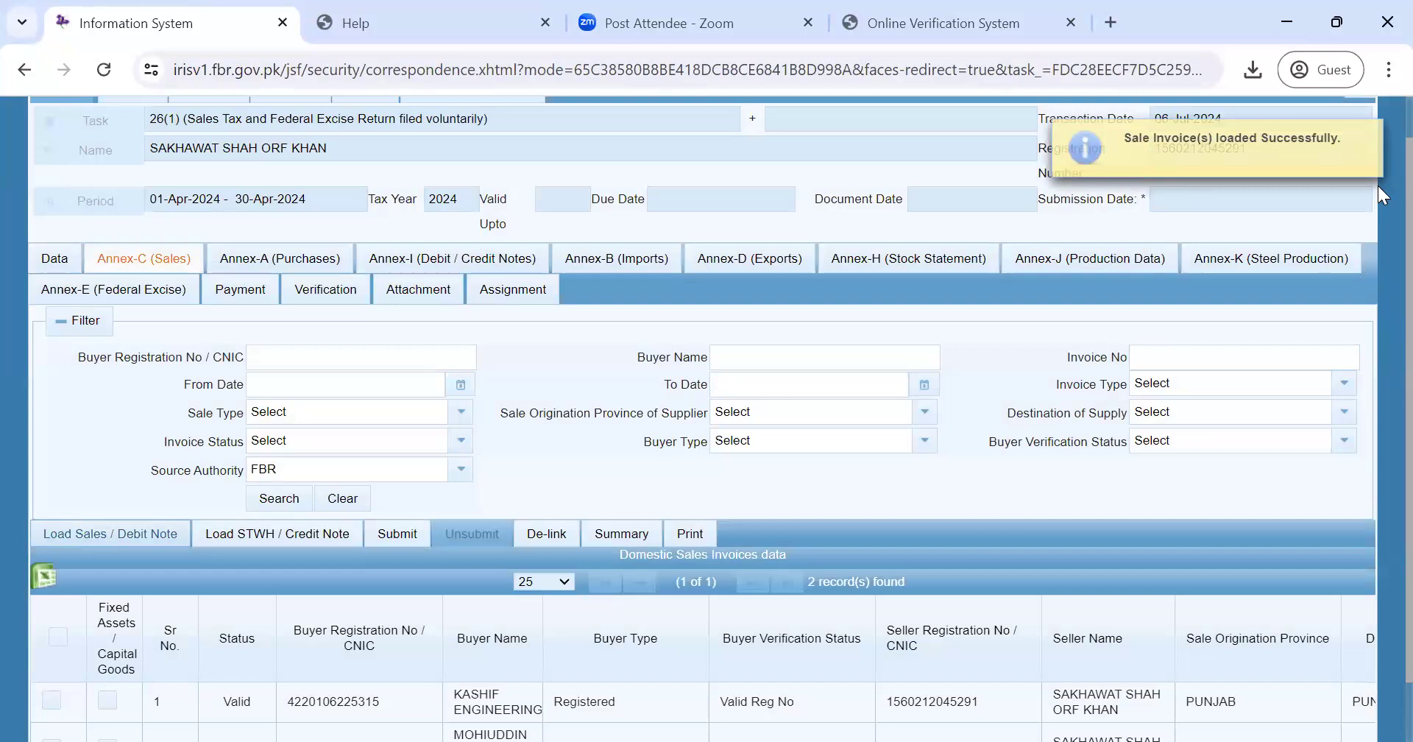
{"action": "scroll", "coordinate": [1380, 331], "scroll_direction": "down", "scroll_amount": 1}
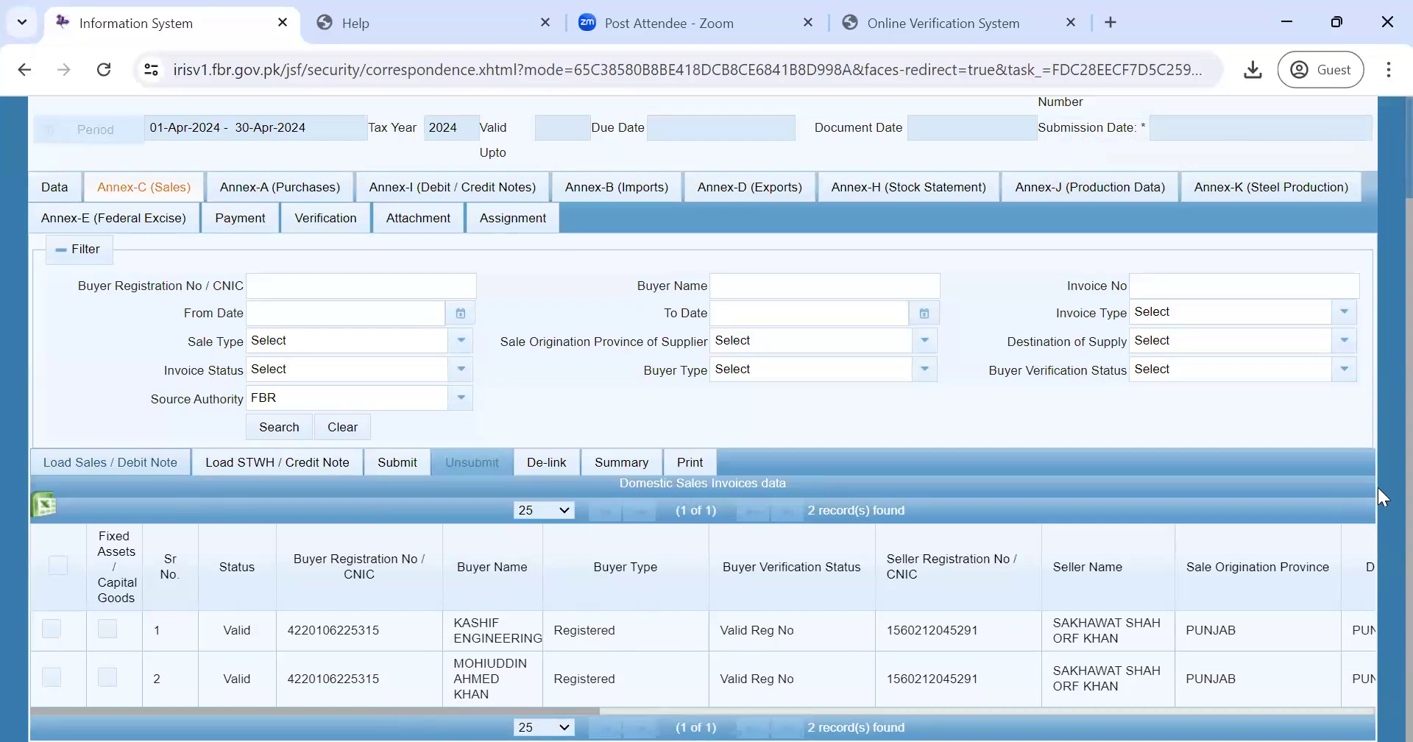
- Check the Data tab's Sale Tax Debit lines and confirm Annex-C lists two Valid invoices
{"action": "left_click", "coordinate": [59, 198]}
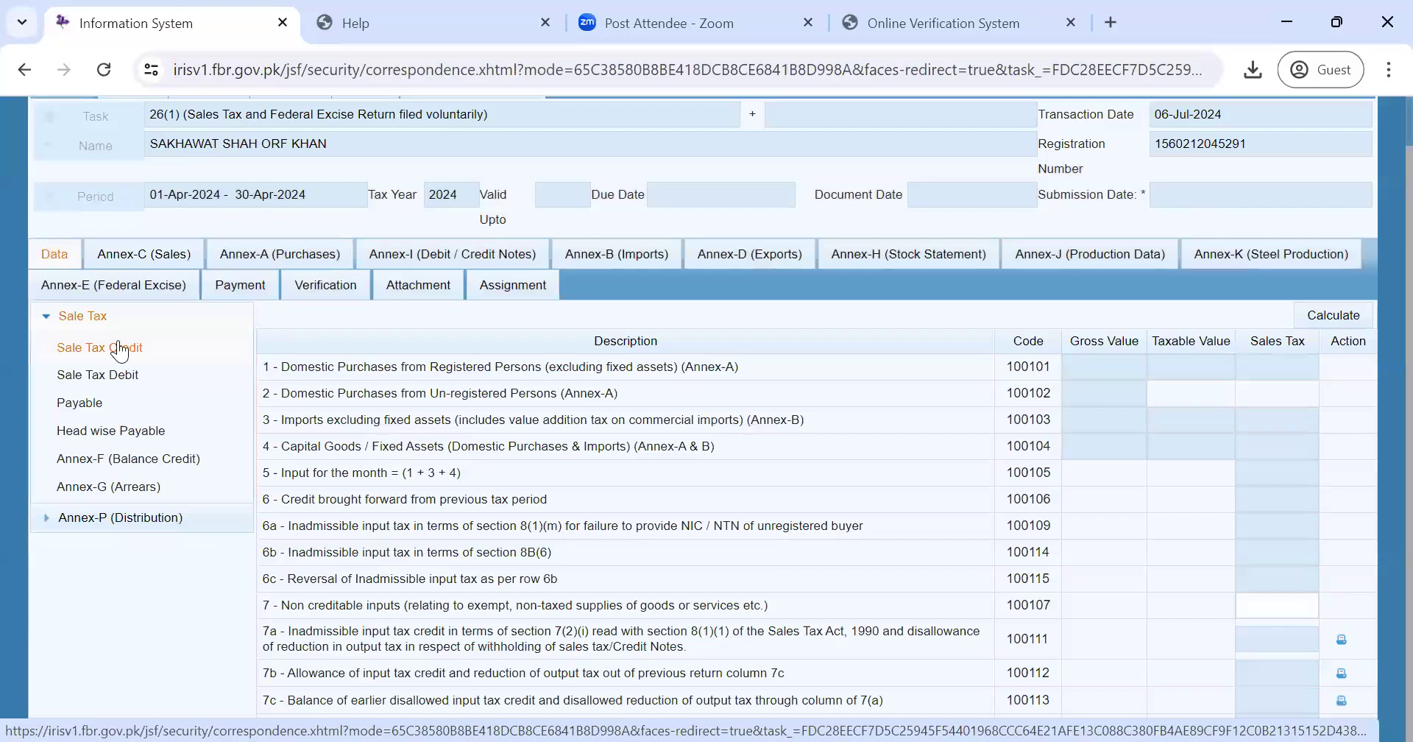
{"action": "left_click", "coordinate": [118, 374]}
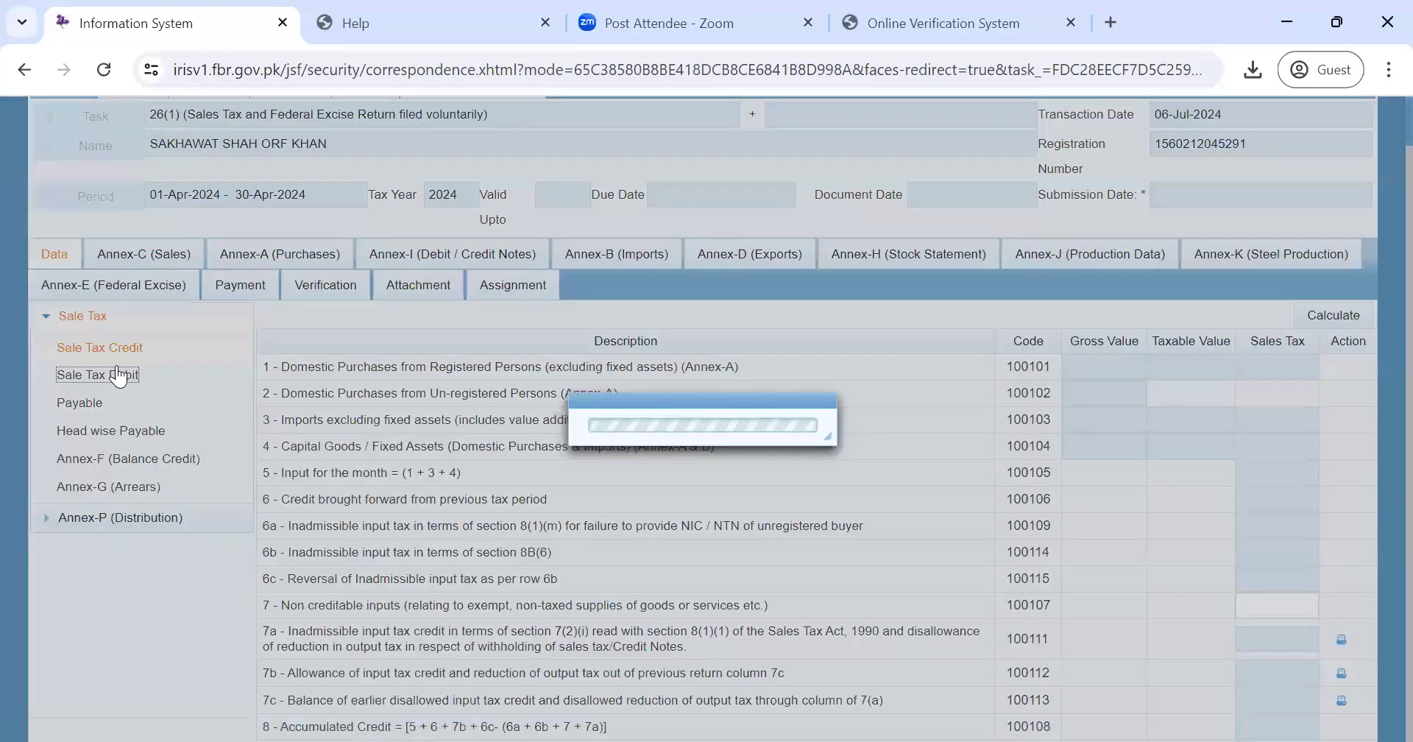
{"action": "left_click", "coordinate": [121, 253]}
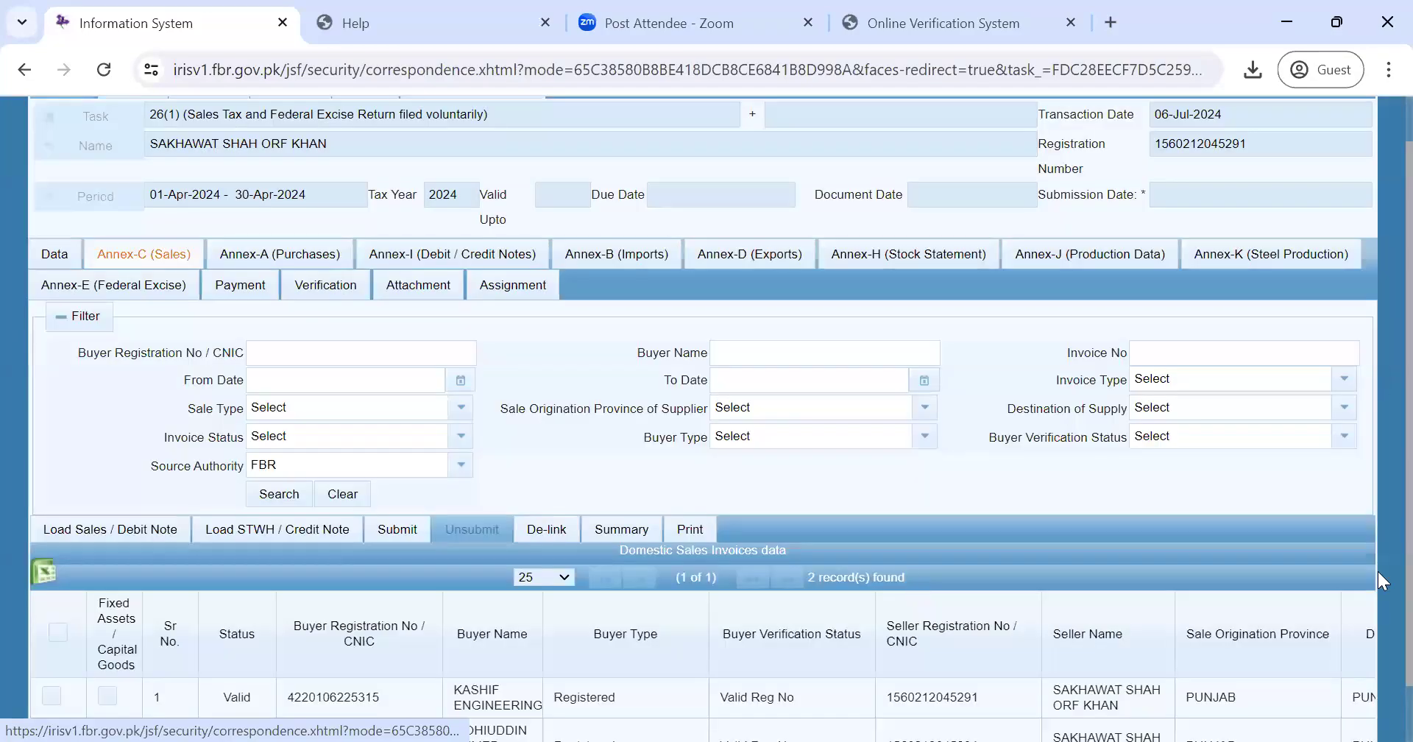
{"action": "scroll", "coordinate": [1378, 571], "scroll_direction": "down", "scroll_amount": 2}
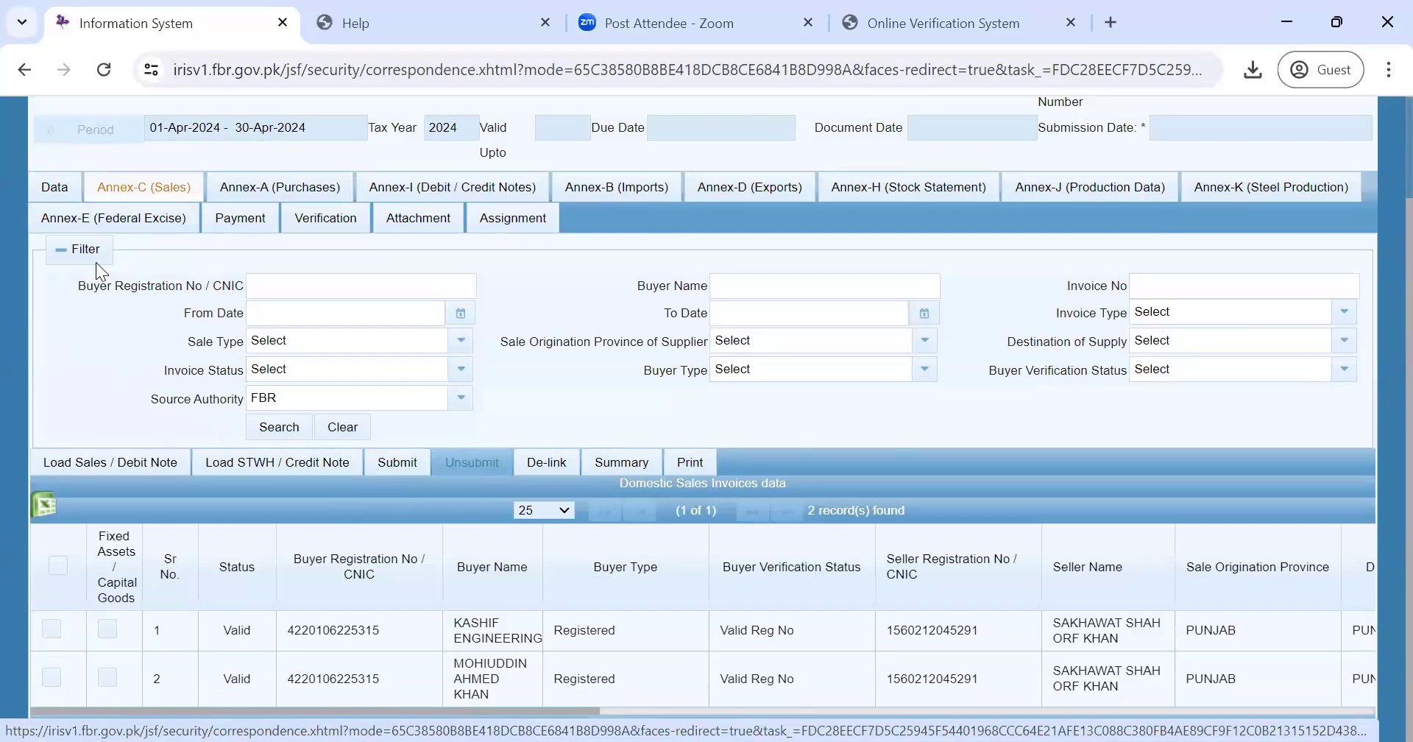
{"action": "left_click", "coordinate": [66, 194]}
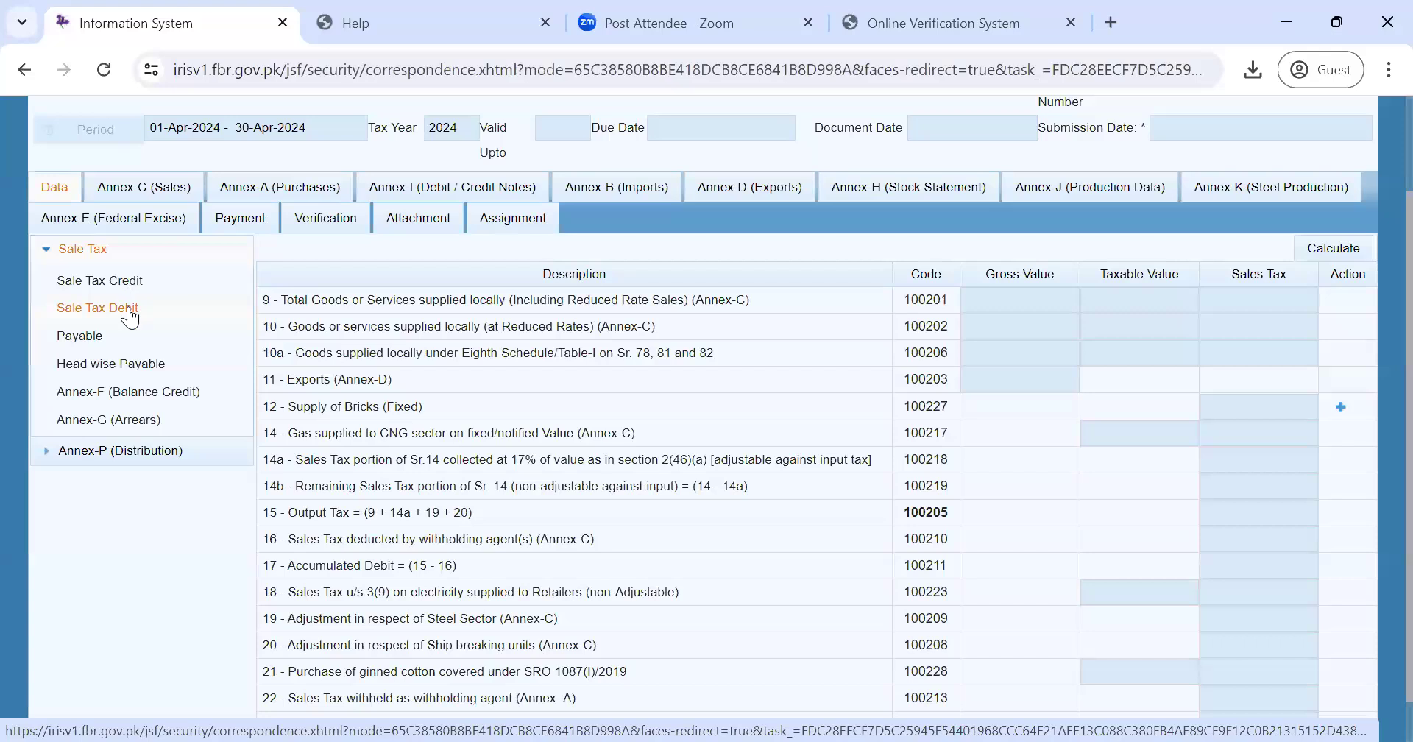
{"action": "left_click", "coordinate": [126, 310]}
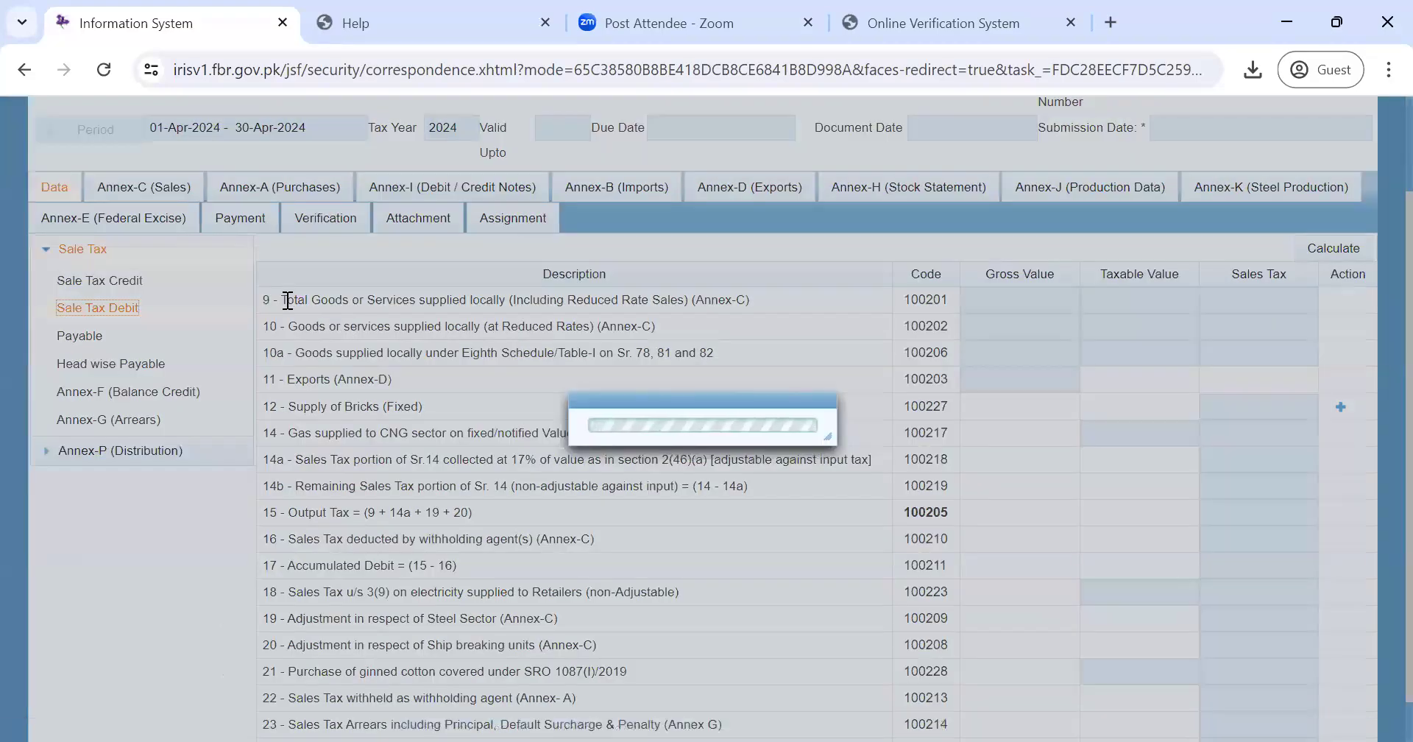
{"action": "left_click_drag", "start_coordinate": [284, 299], "coordinate": [813, 299]}
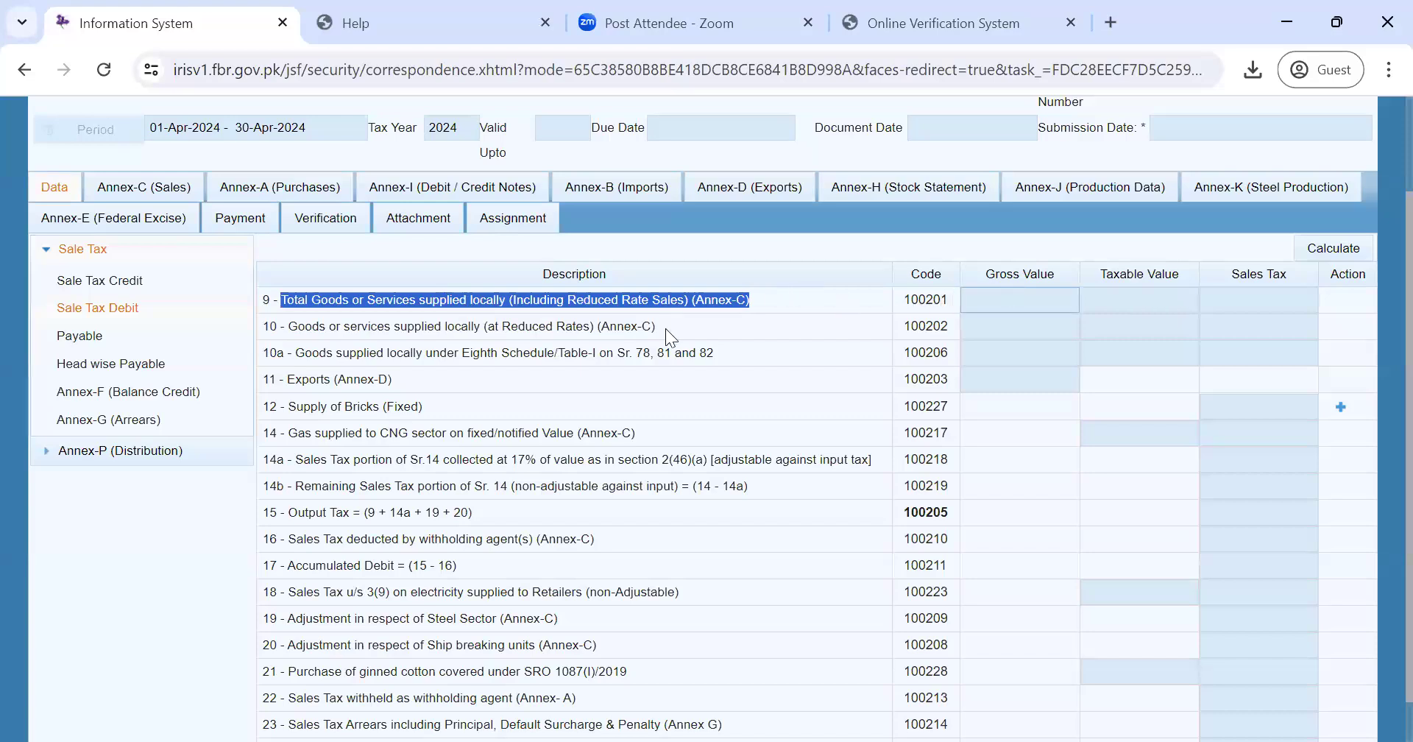
{"action": "left_click_drag", "start_coordinate": [663, 323], "coordinate": [601, 329]}
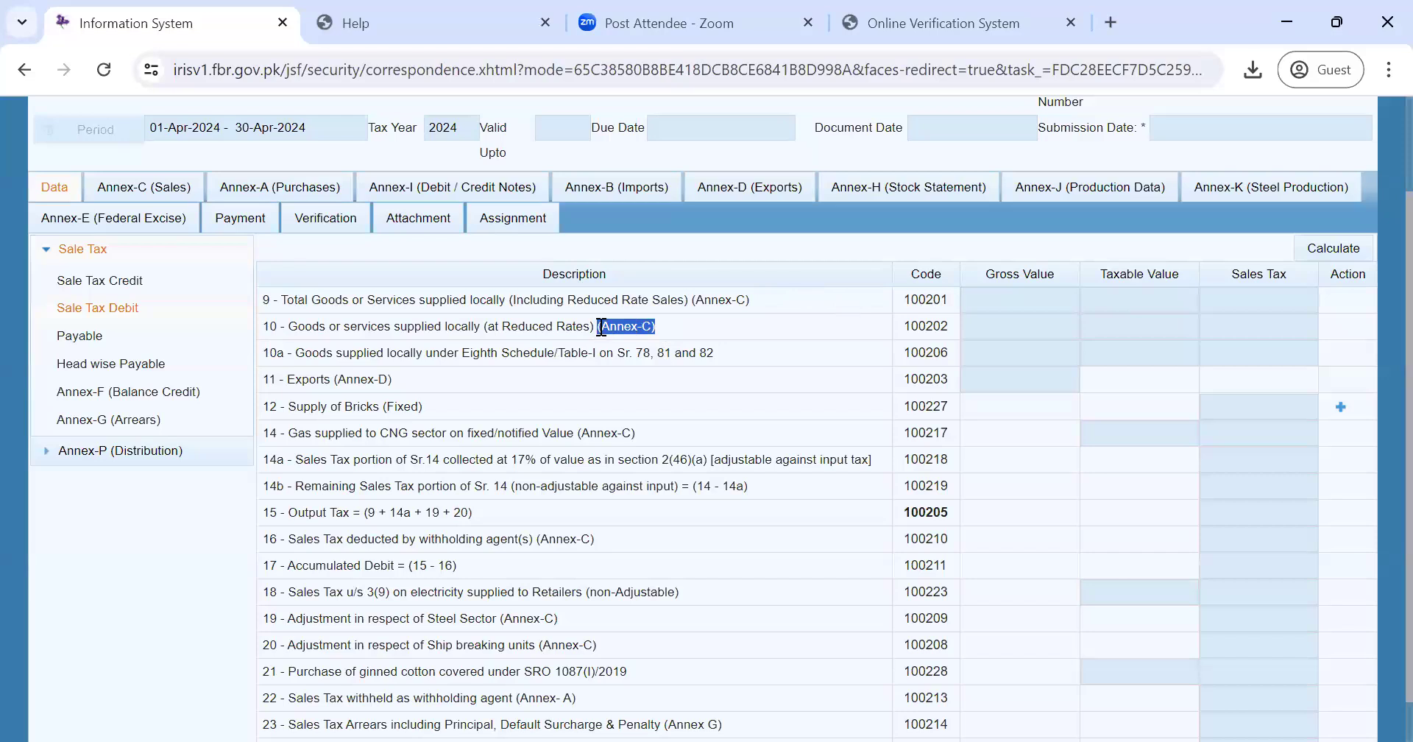
{"action": "left_click", "coordinate": [166, 188]}
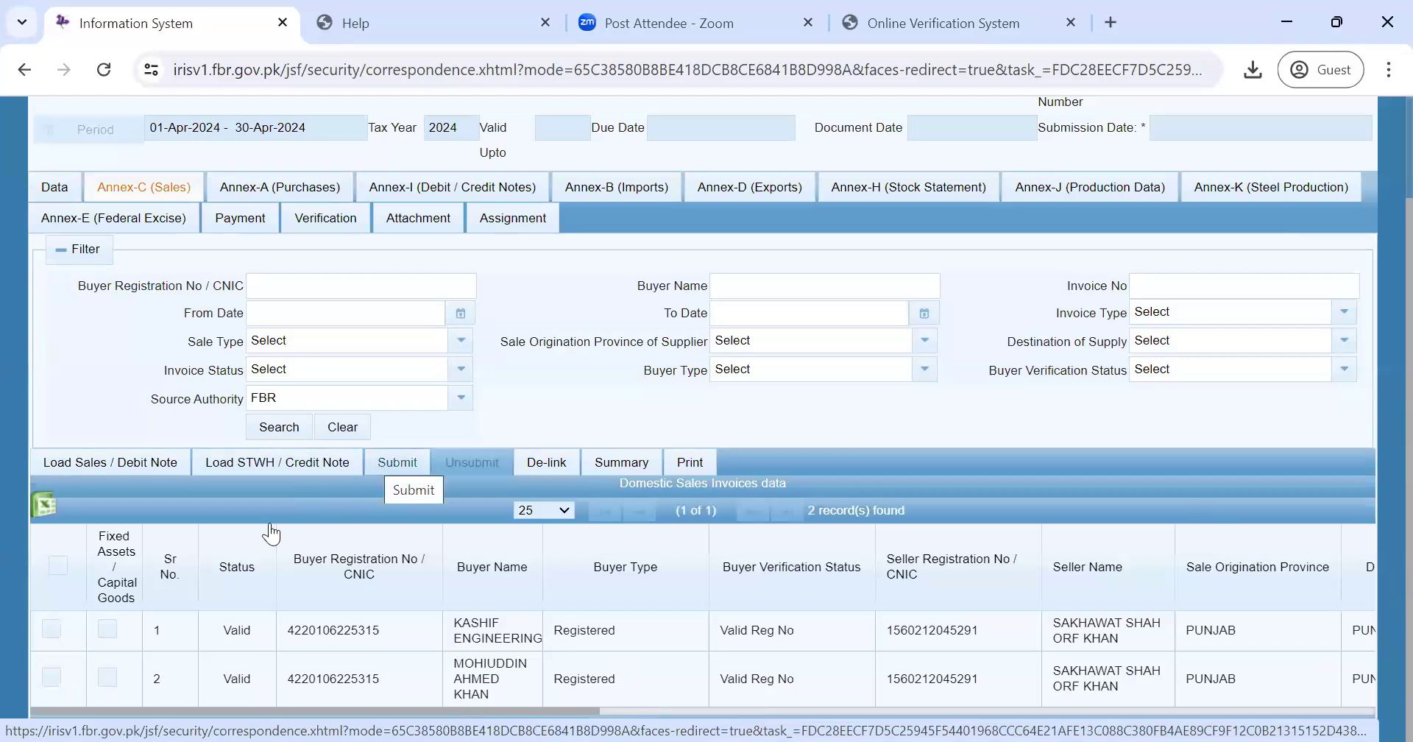
- Select all loaded Annex-C invoices and display the still-blank Sale Tax Debit rows on the Data tab
{"action": "left_click", "coordinate": [58, 567]}
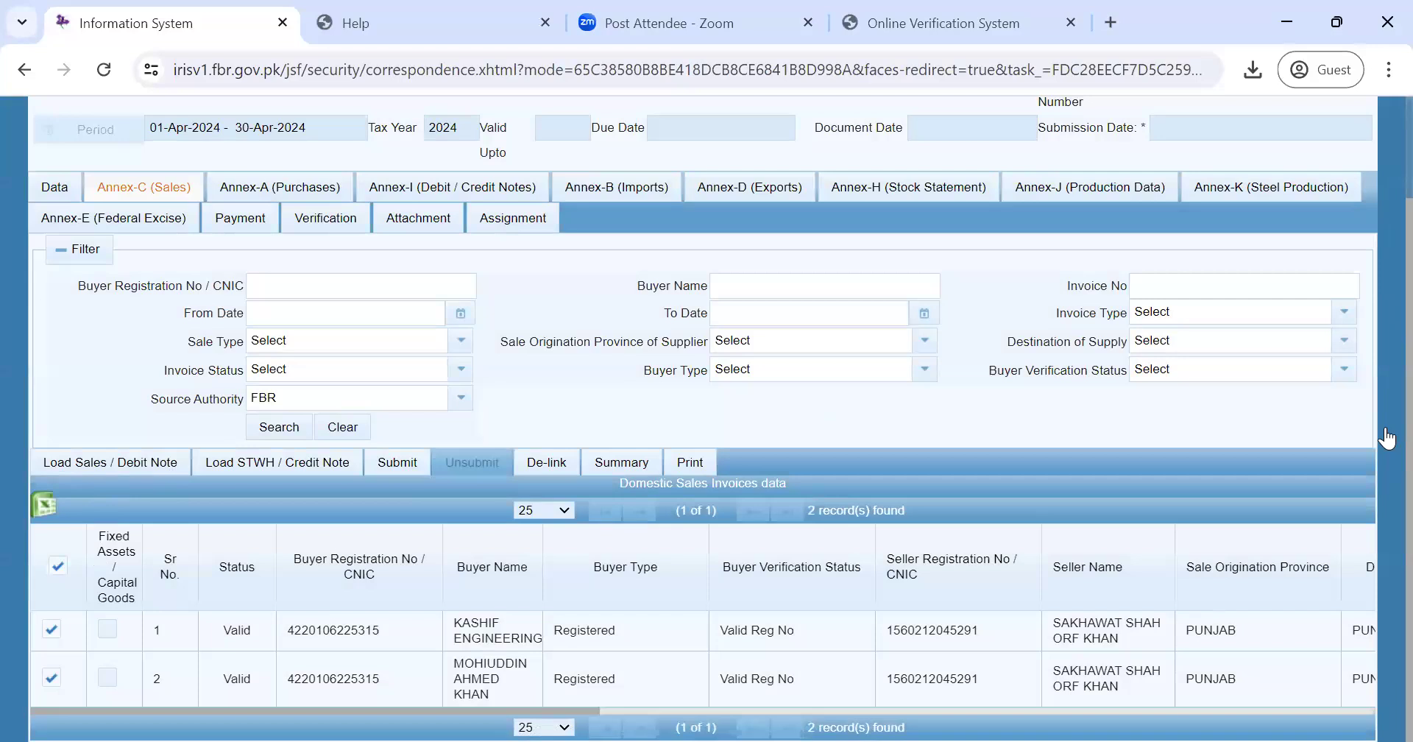
{"action": "scroll", "coordinate": [1388, 438], "scroll_direction": "up", "scroll_amount": 2}
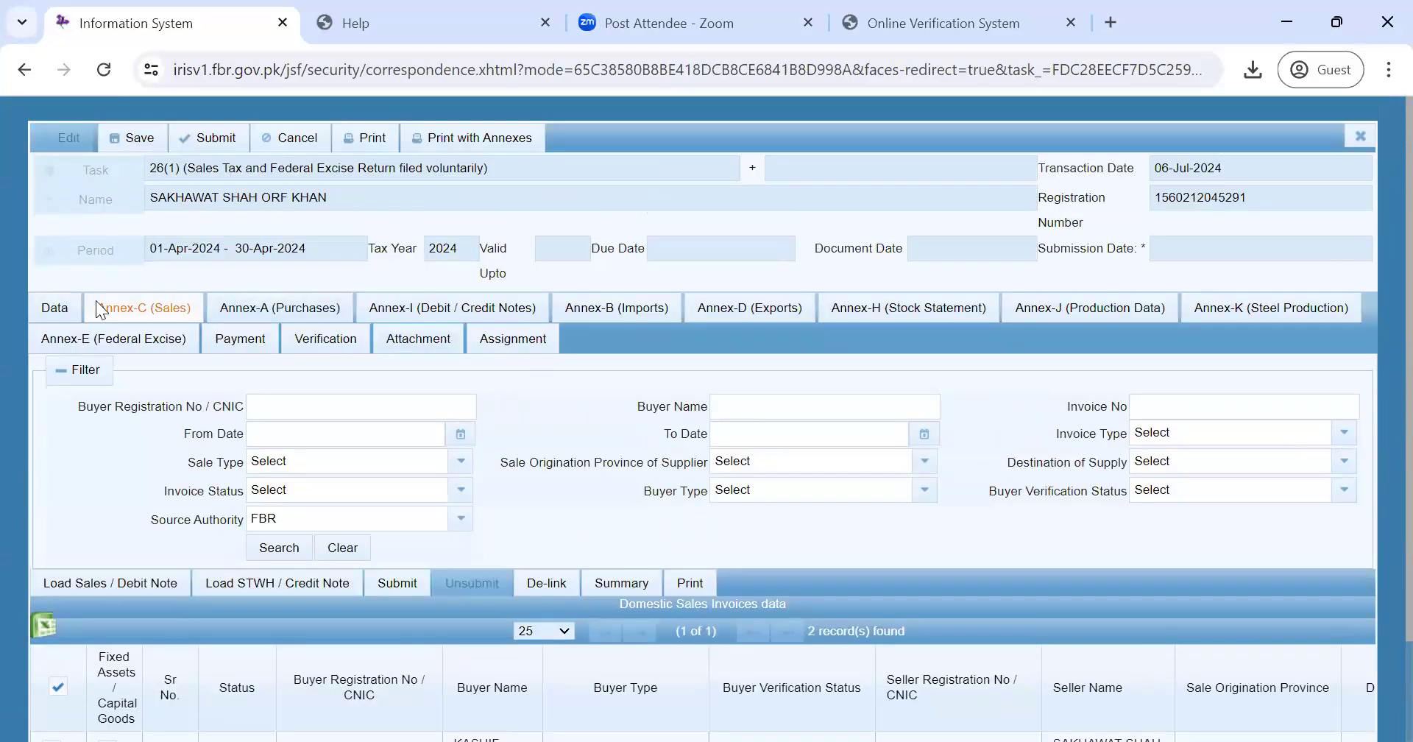
{"action": "left_click", "coordinate": [42, 307]}
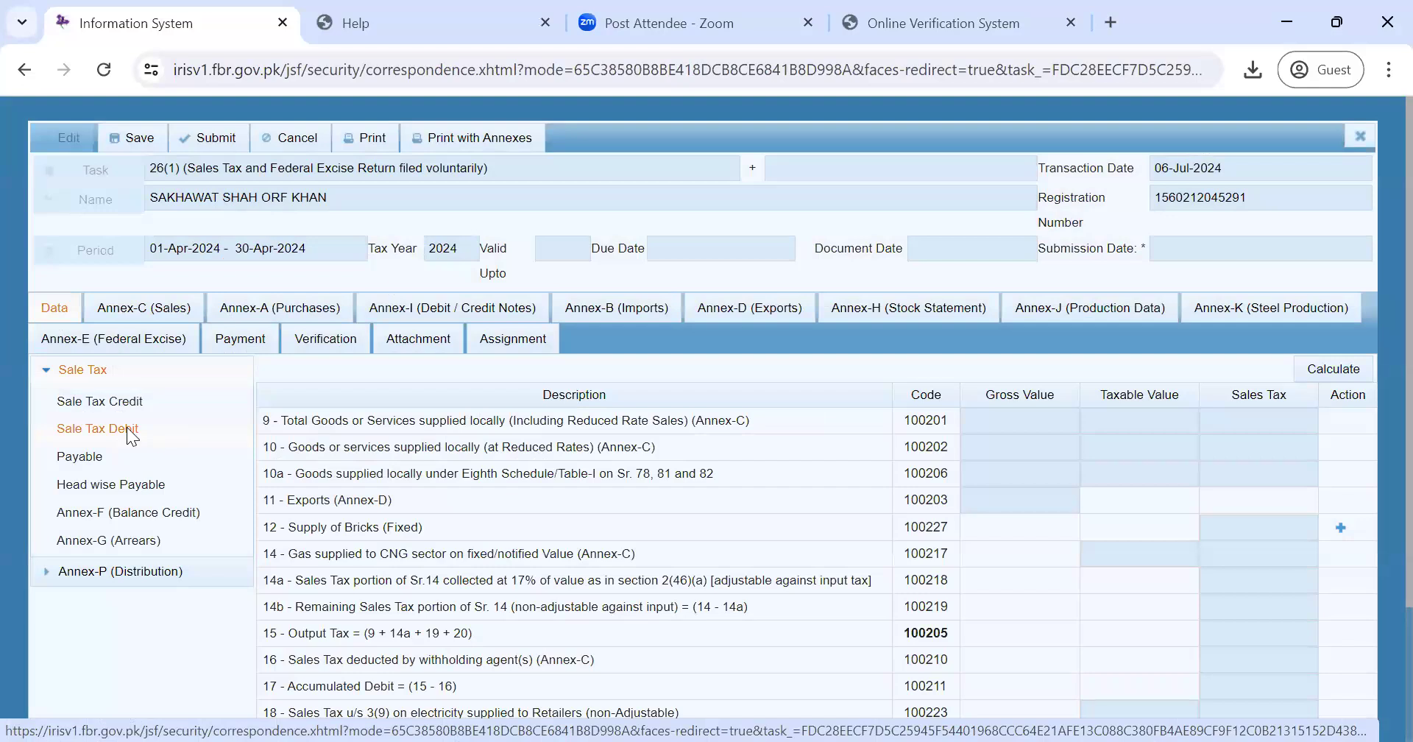
{"action": "left_click", "coordinate": [126, 427]}
- Load the export GDs under Annex-D (no records found), then return to Annex-C's two invoices
{"action": "left_click", "coordinate": [747, 300]}
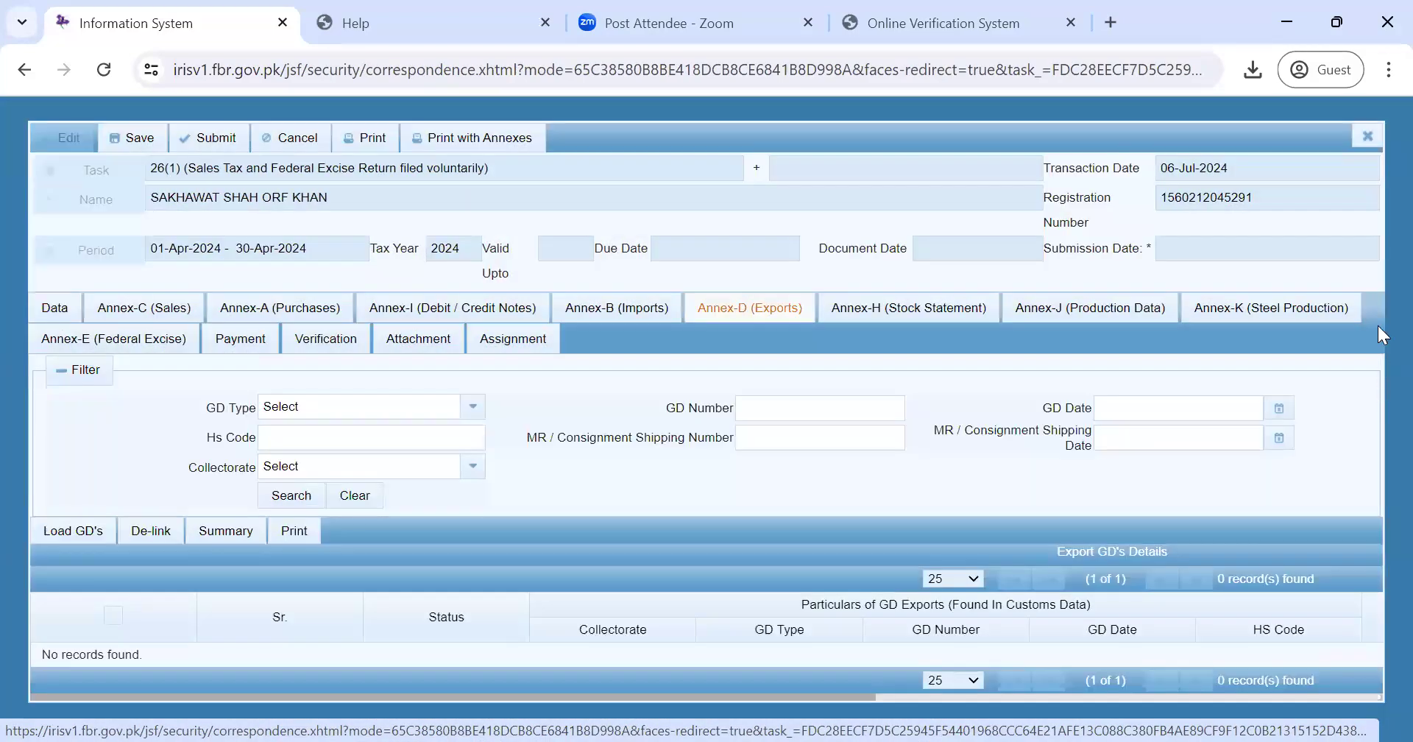
{"action": "left_click_drag", "start_coordinate": [1378, 305], "coordinate": [1351, 435]}
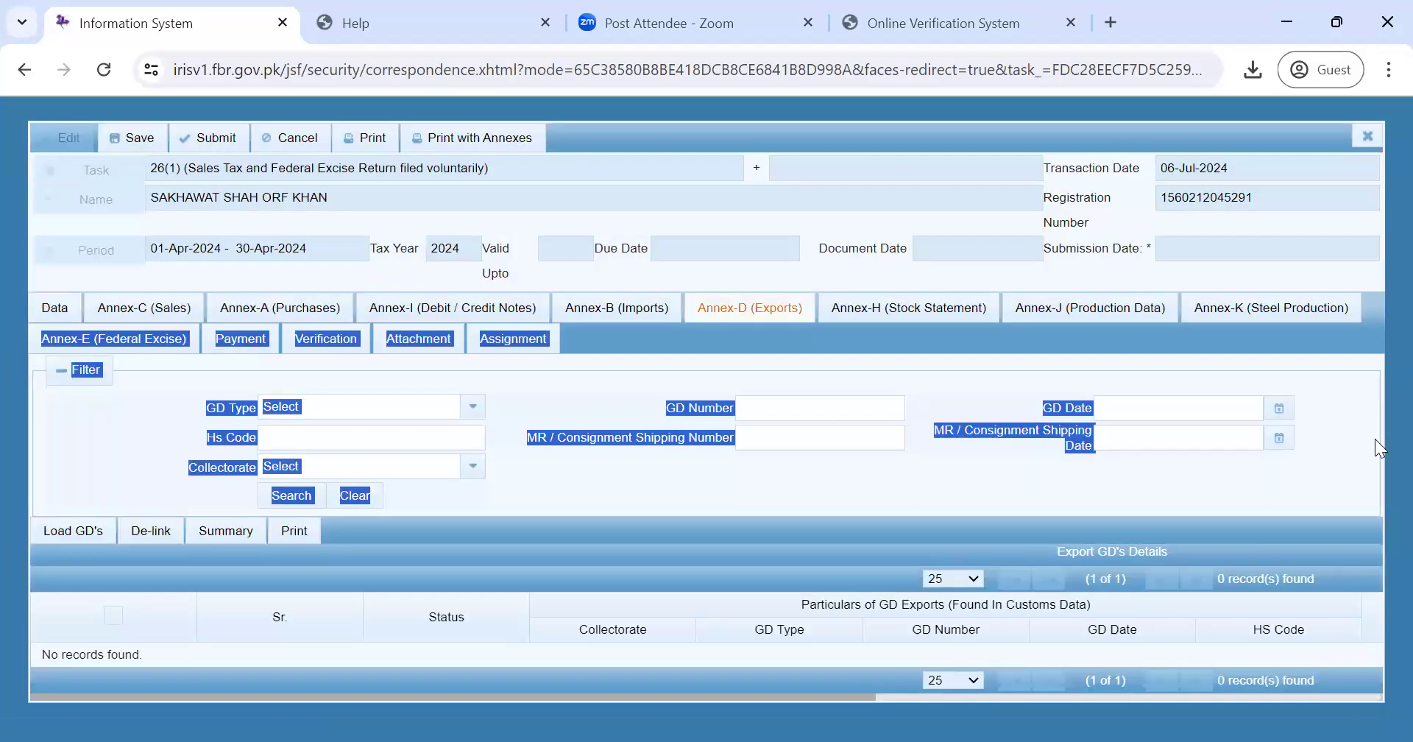
{"action": "left_click", "coordinate": [1375, 441]}
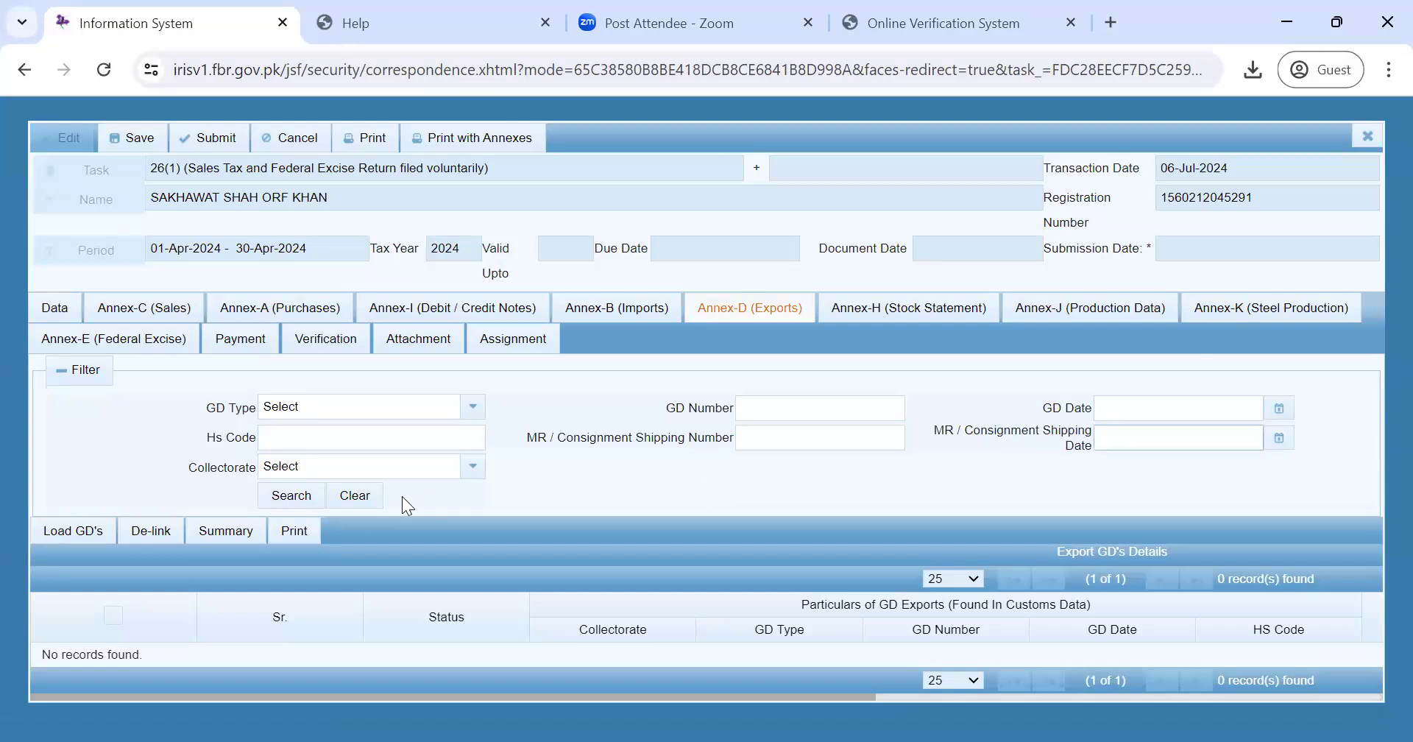
{"action": "left_click", "coordinate": [79, 529]}
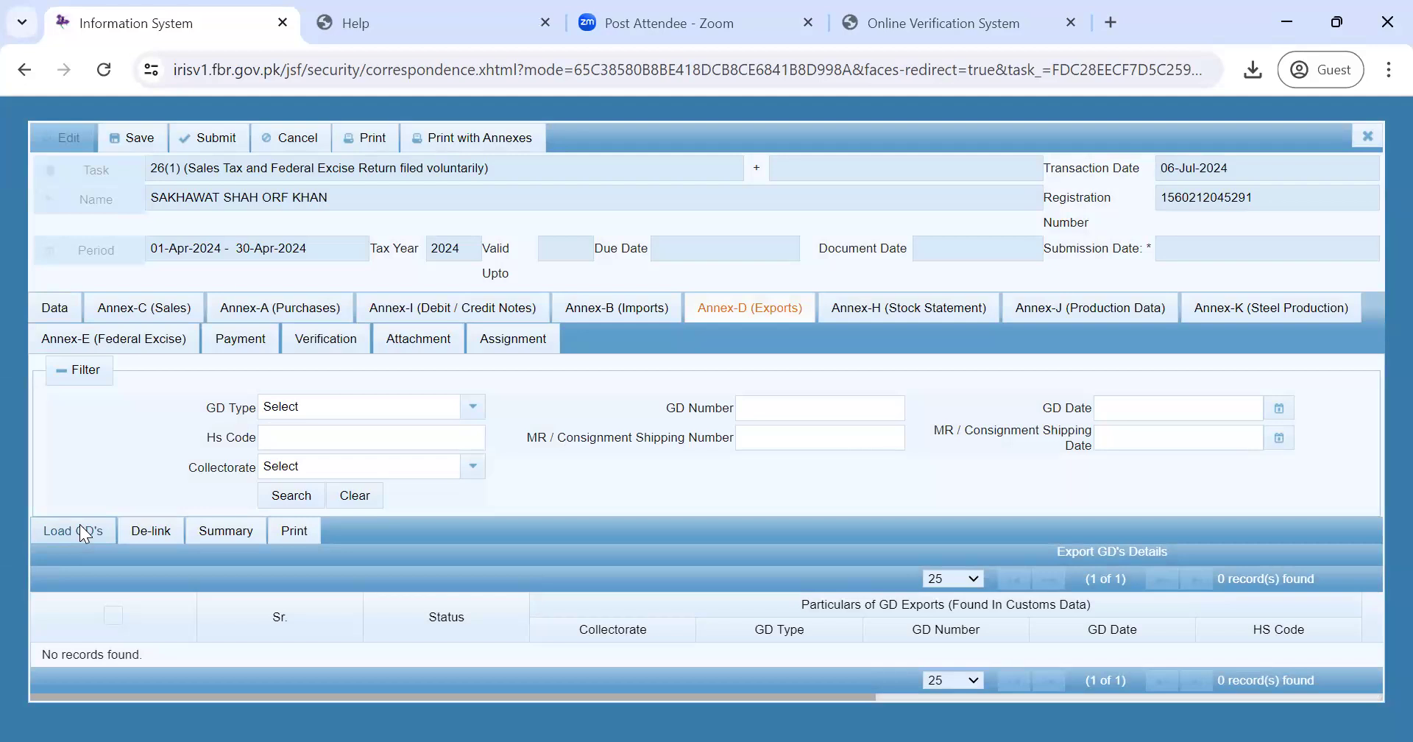
{"action": "left_click", "coordinate": [79, 530]}
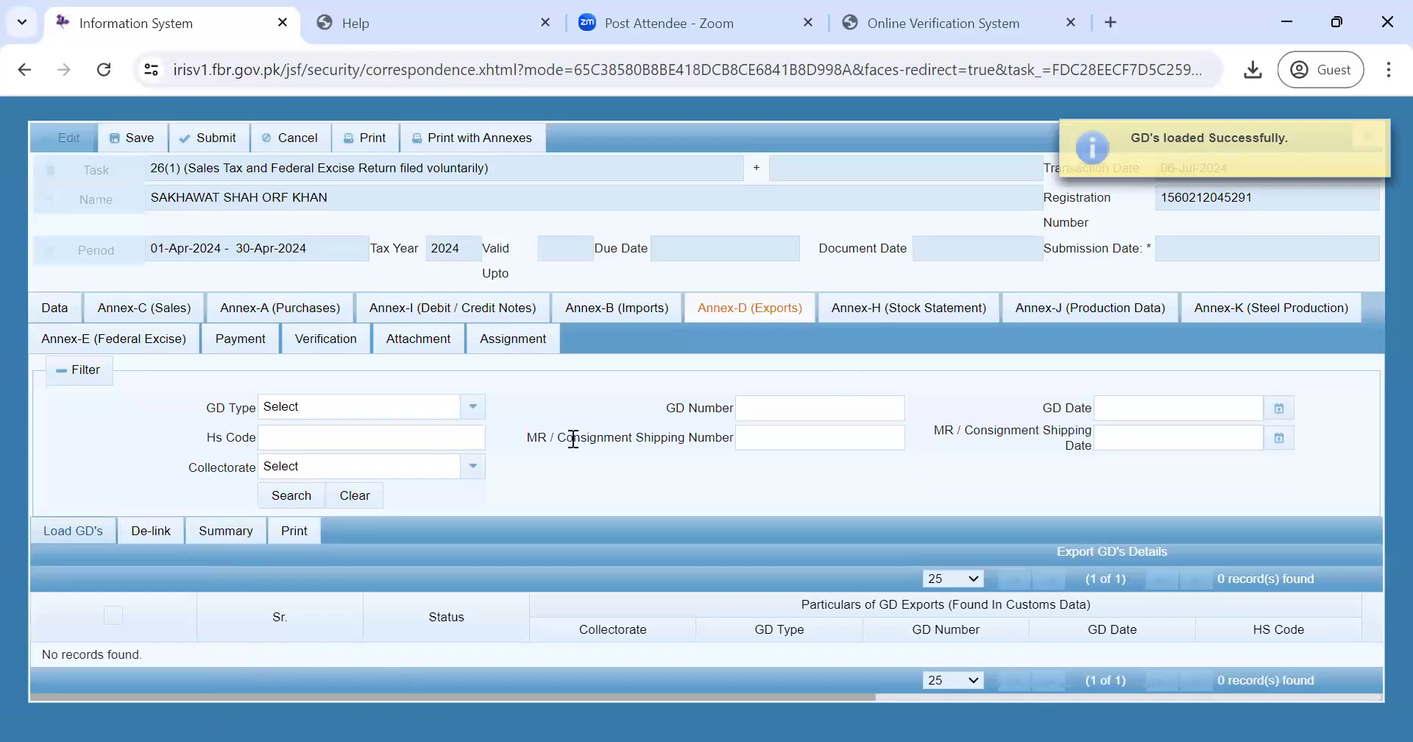
{"action": "left_click", "coordinate": [158, 324]}
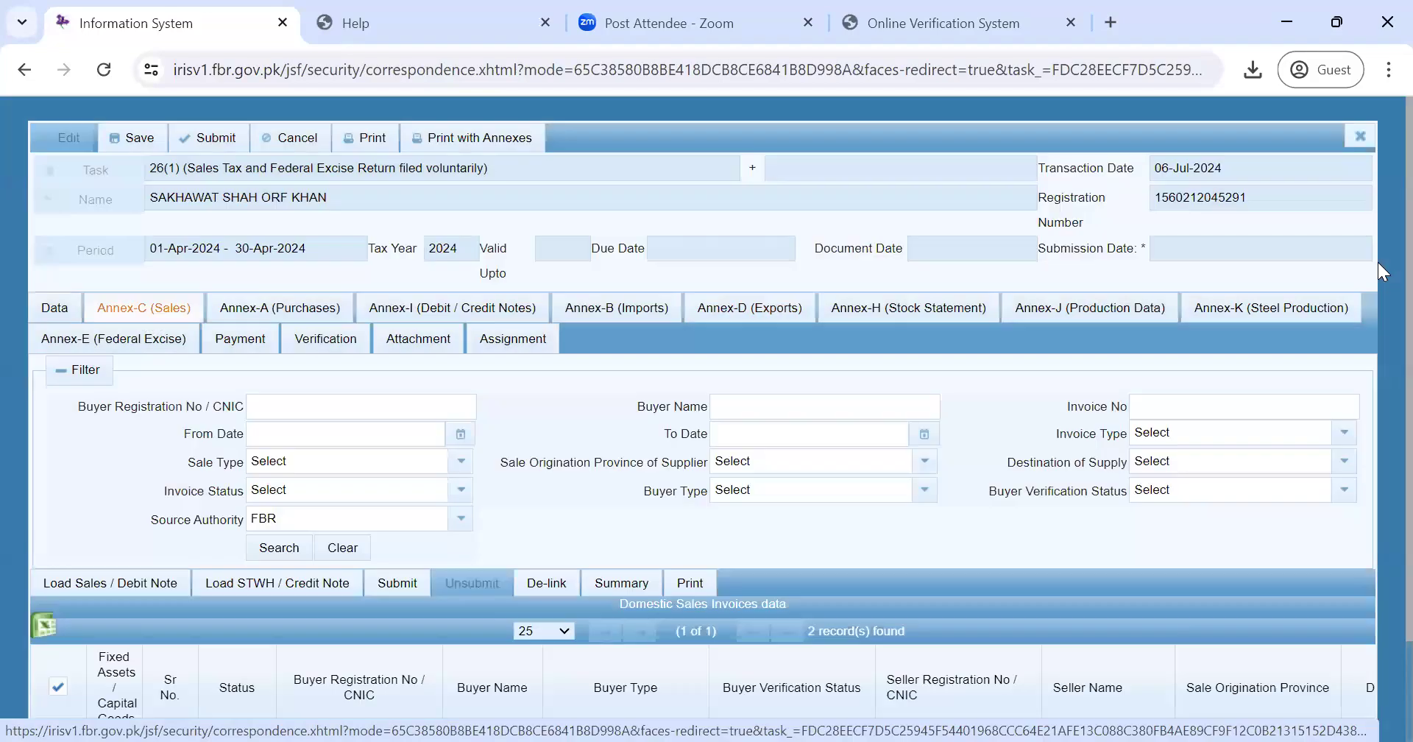
{"action": "left_click_drag", "start_coordinate": [1379, 267], "coordinate": [715, 479]}
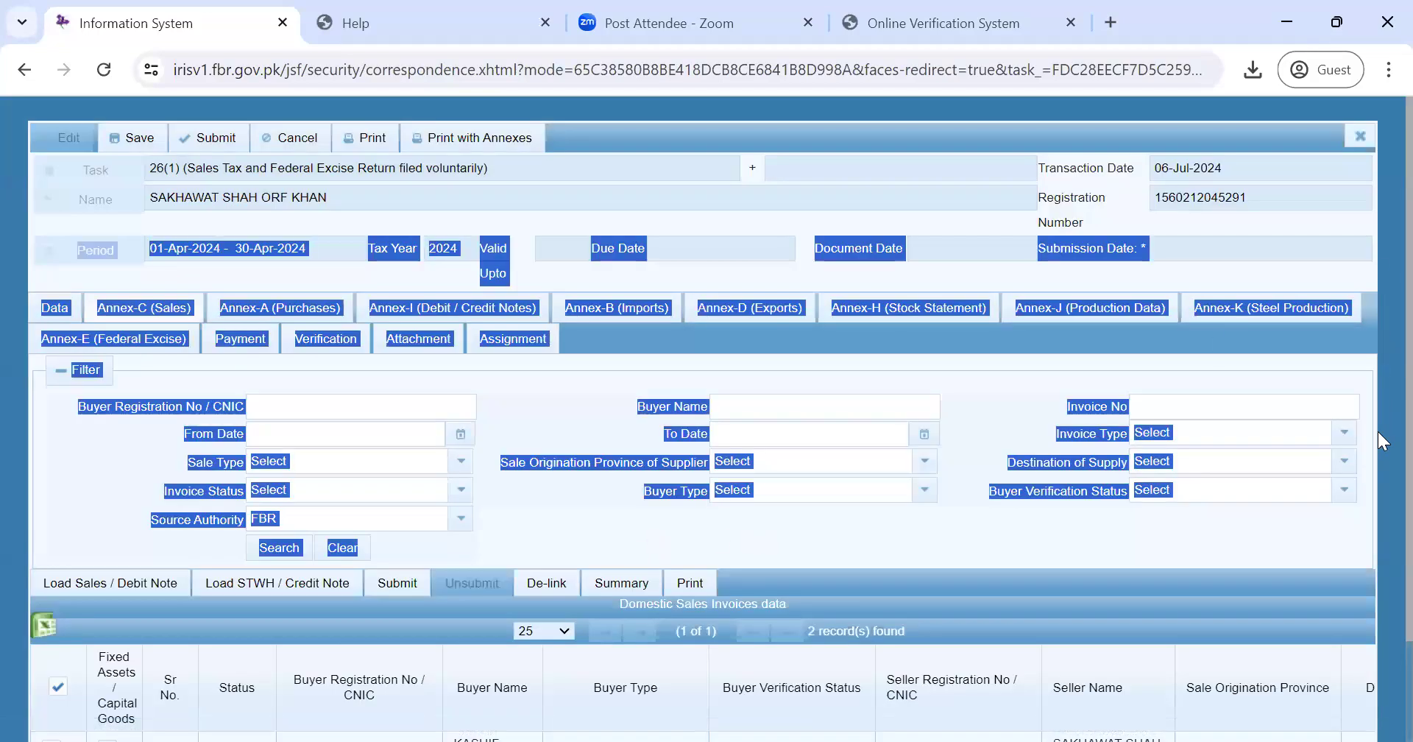
- Calculate the Sale Tax Debit table: row 9 at 20,000 value with 3,600 tax, Accumulated Debit 3,600
{"action": "left_click", "coordinate": [1378, 456]}
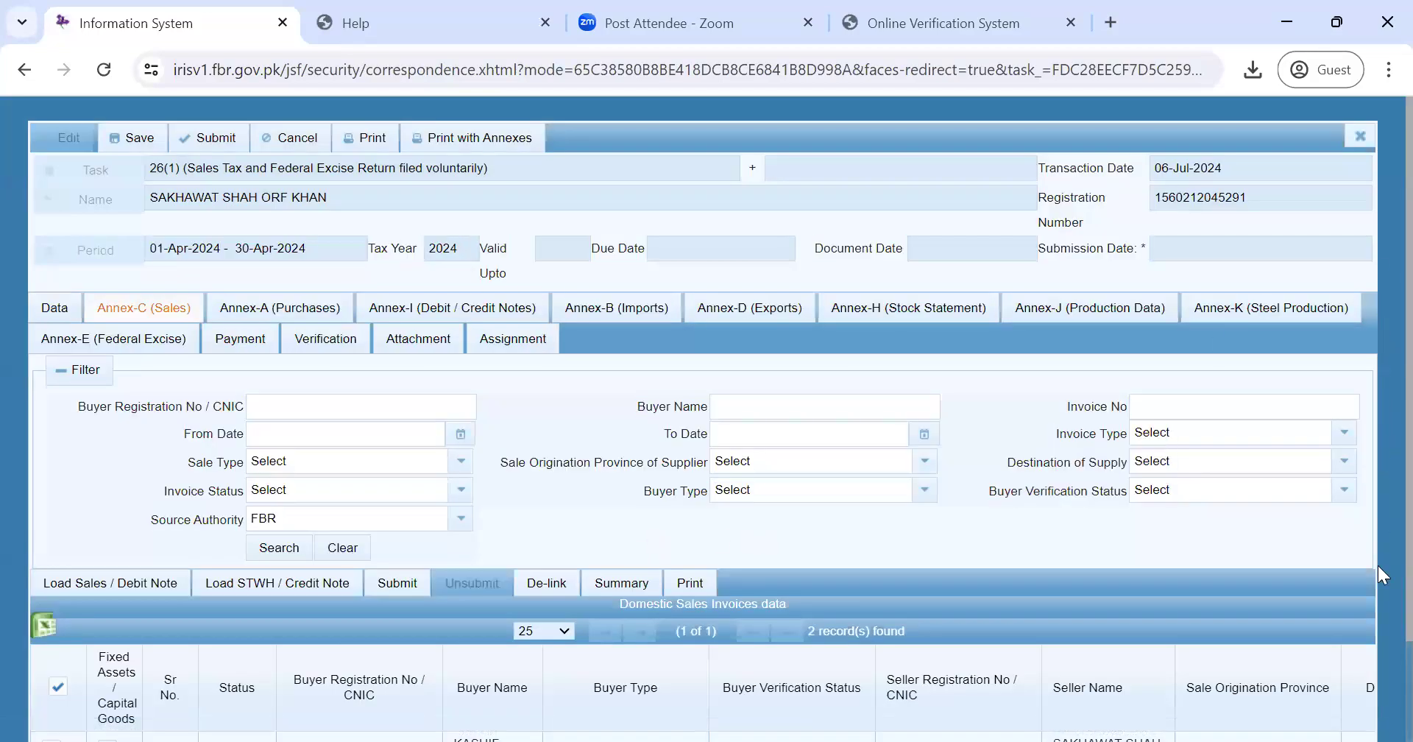
{"action": "scroll", "coordinate": [1377, 565], "scroll_direction": "down", "scroll_amount": 2}
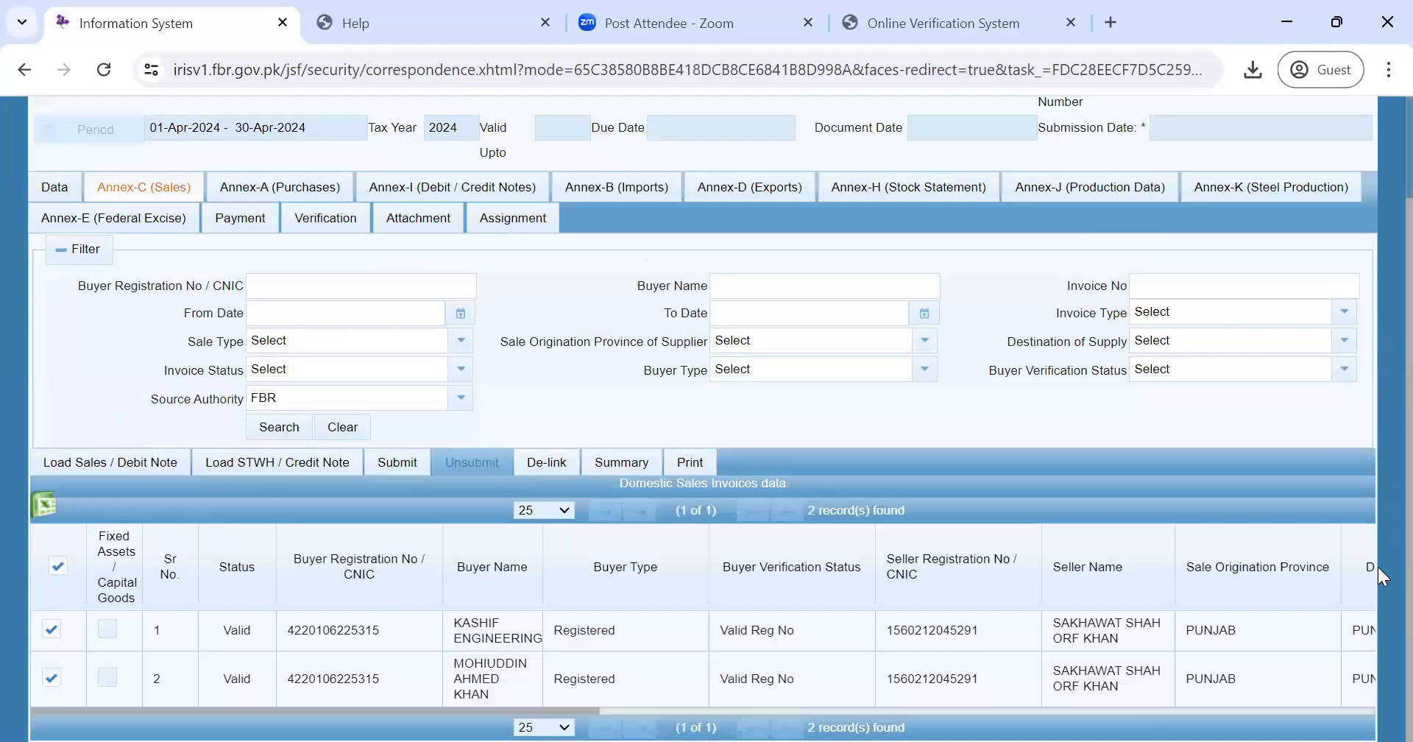
{"action": "left_click", "coordinate": [45, 194]}
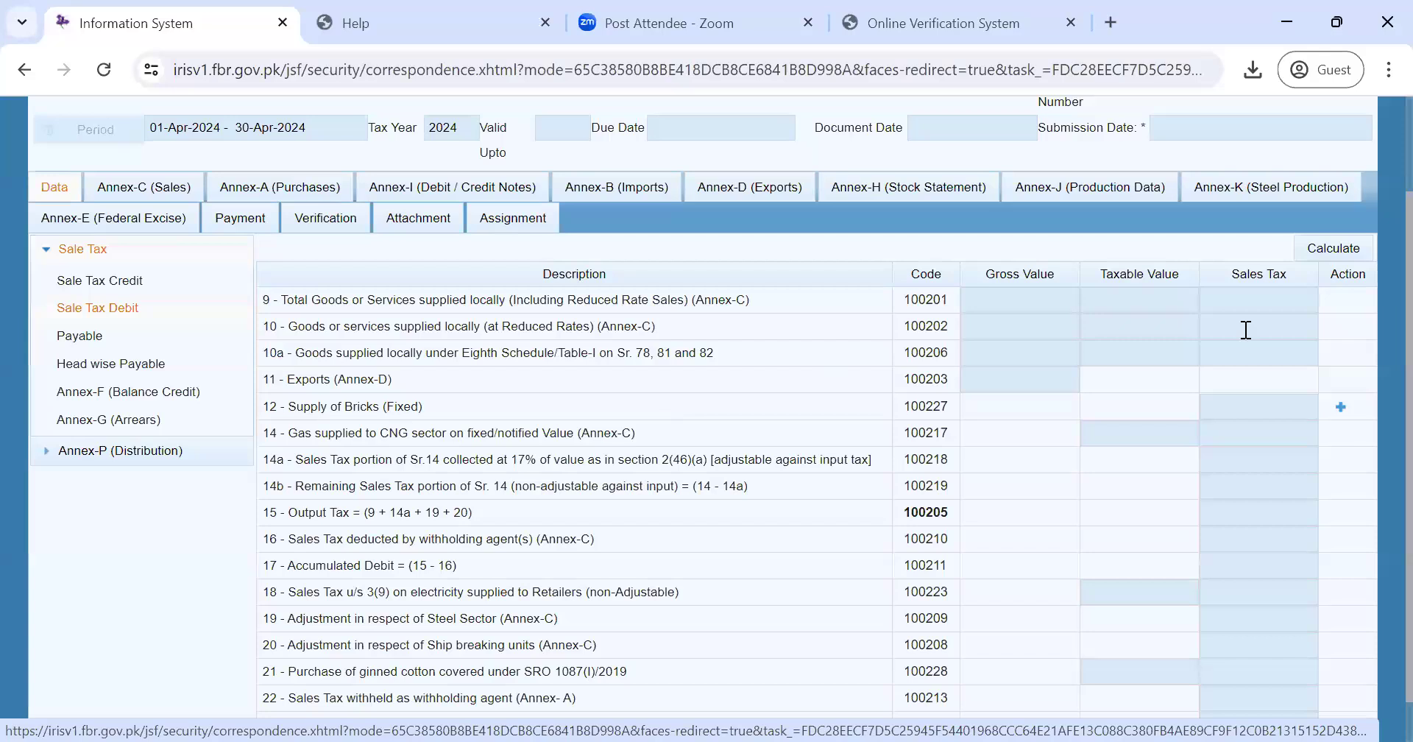
{"action": "left_click", "coordinate": [145, 310]}
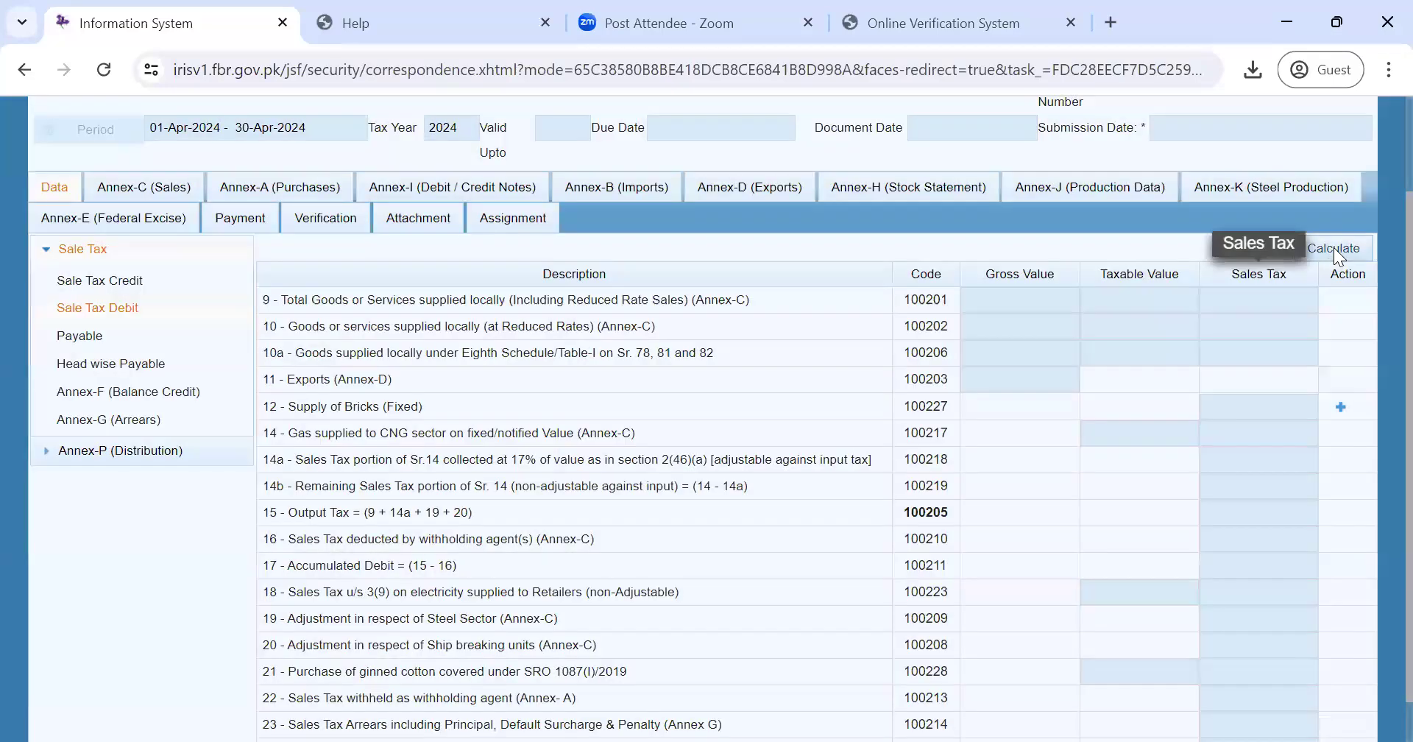
{"action": "left_click", "coordinate": [1335, 249]}
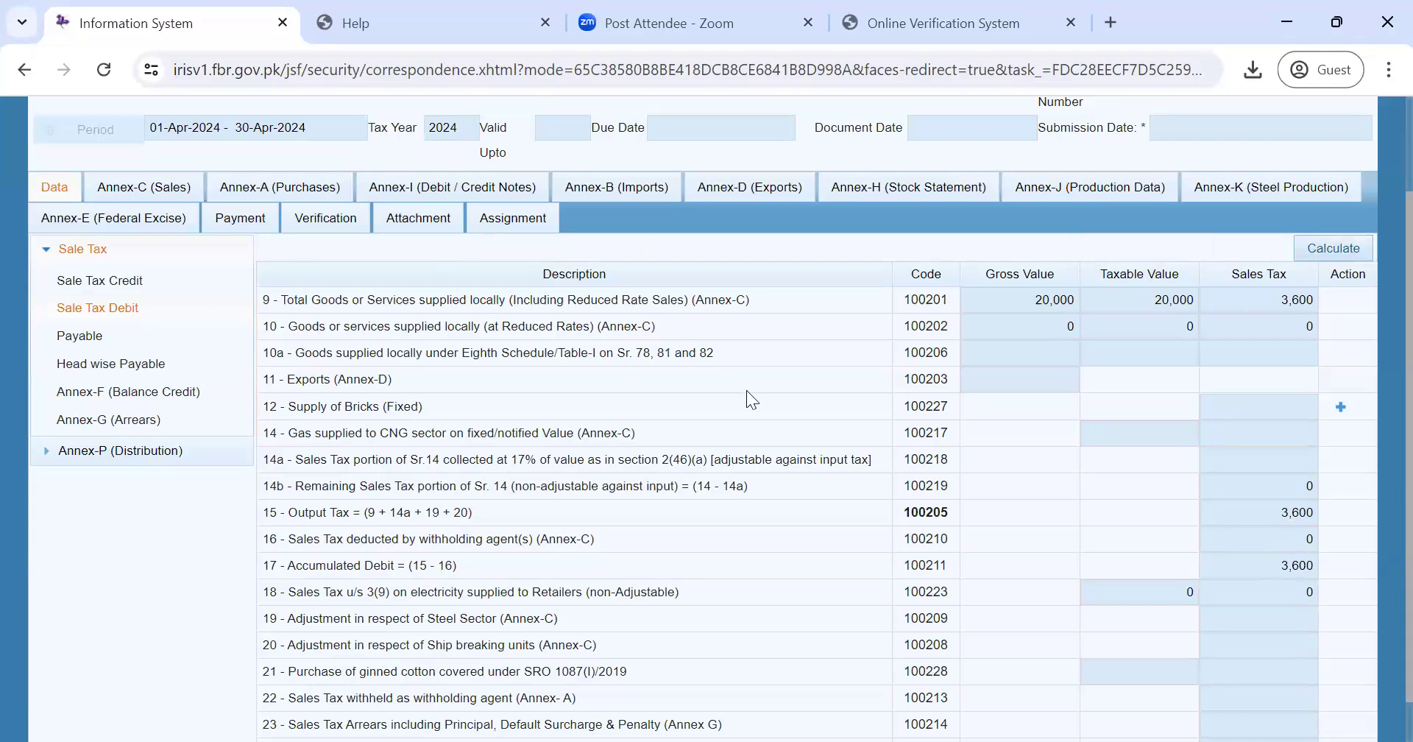
{"action": "left_click_drag", "start_coordinate": [770, 301], "coordinate": [266, 301]}
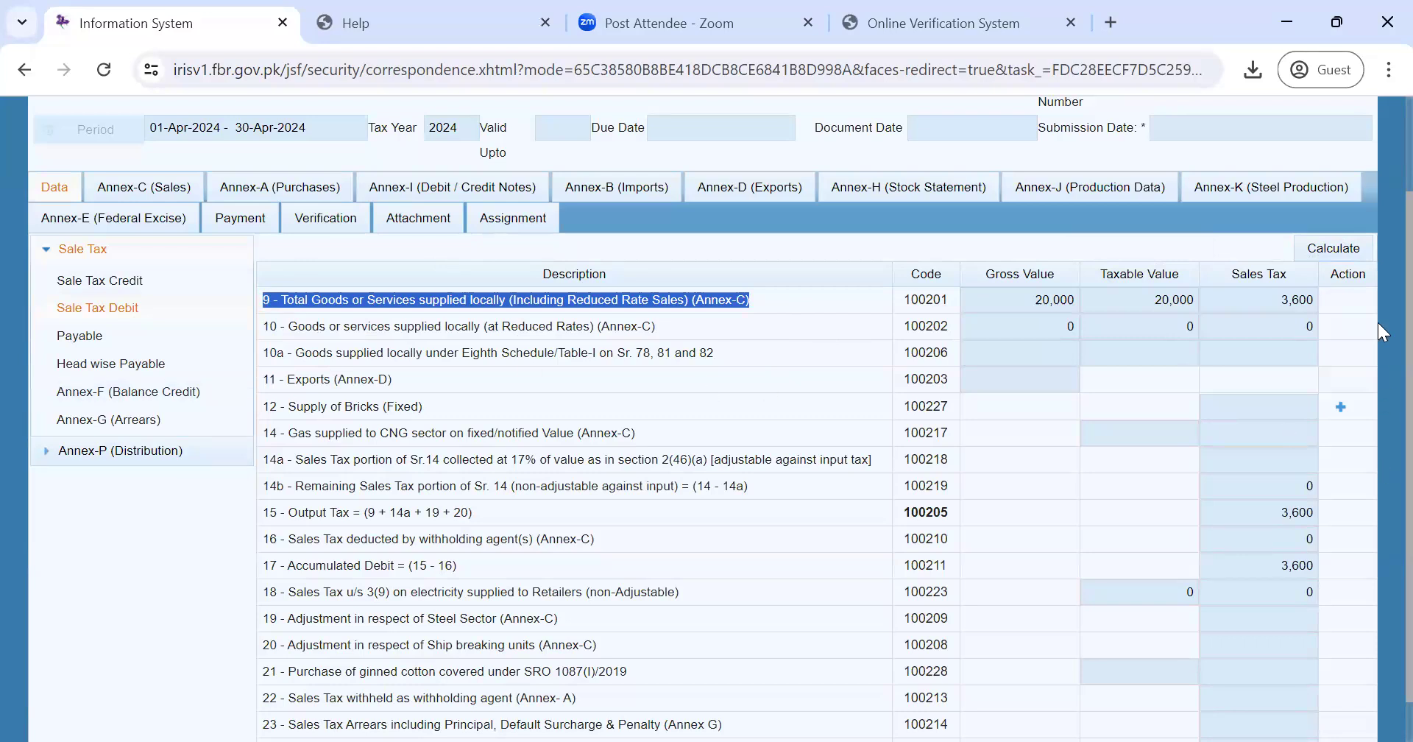
{"action": "scroll", "coordinate": [1382, 316], "scroll_direction": "down", "scroll_amount": 1}
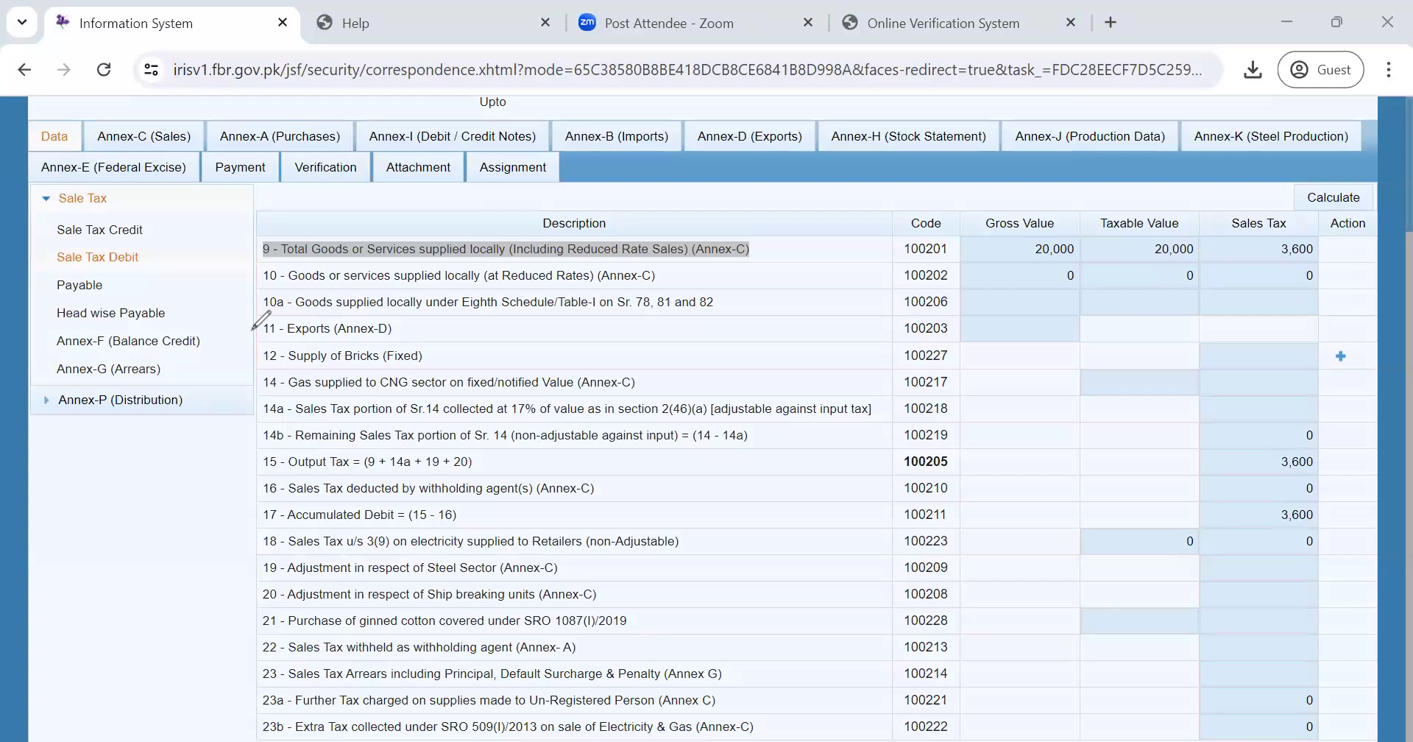
{"action": "left_click_drag", "start_coordinate": [252, 329], "coordinate": [274, 315]}
{"action": "left_click_drag", "start_coordinate": [251, 303], "coordinate": [289, 285]}
{"action": "left_click_drag", "start_coordinate": [251, 356], "coordinate": [280, 347]}
{"action": "left_click", "coordinate": [1341, 358]}
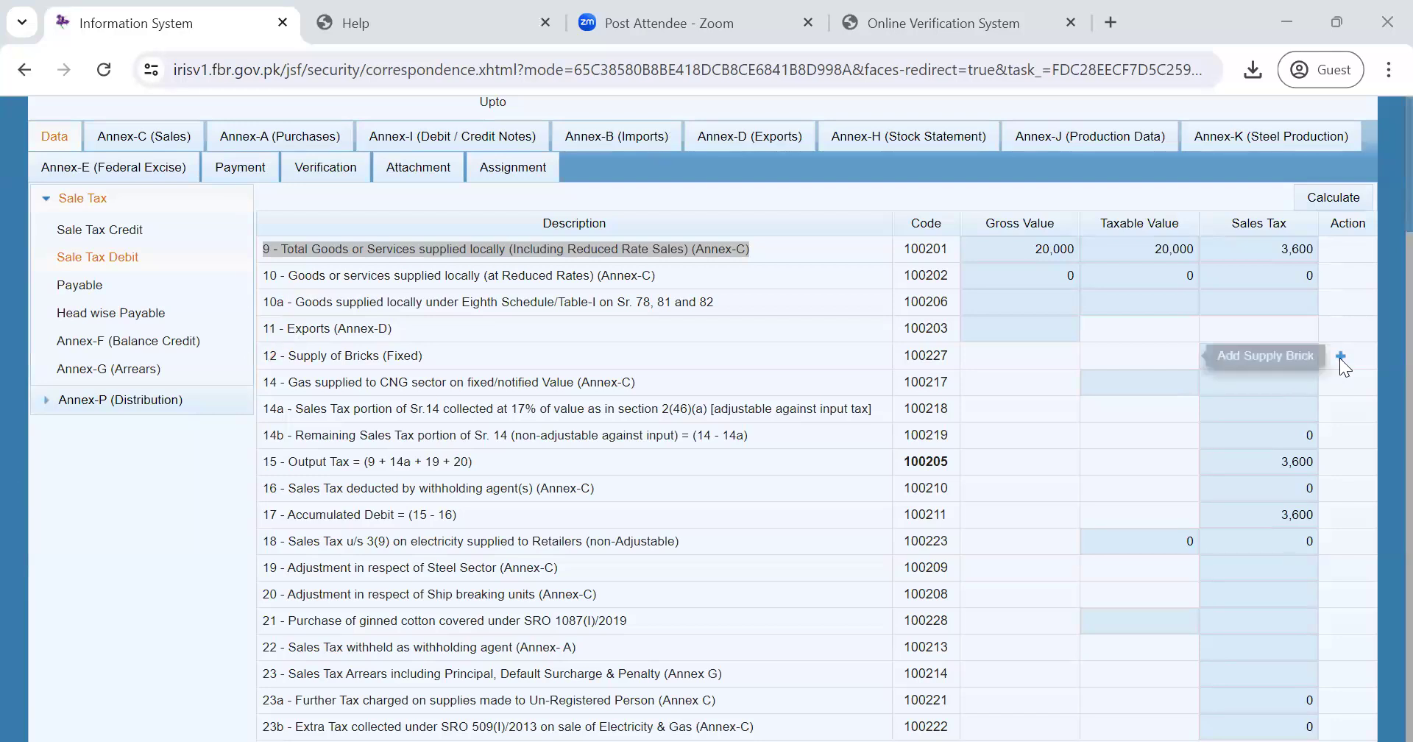
{"action": "left_click", "coordinate": [839, 409]}
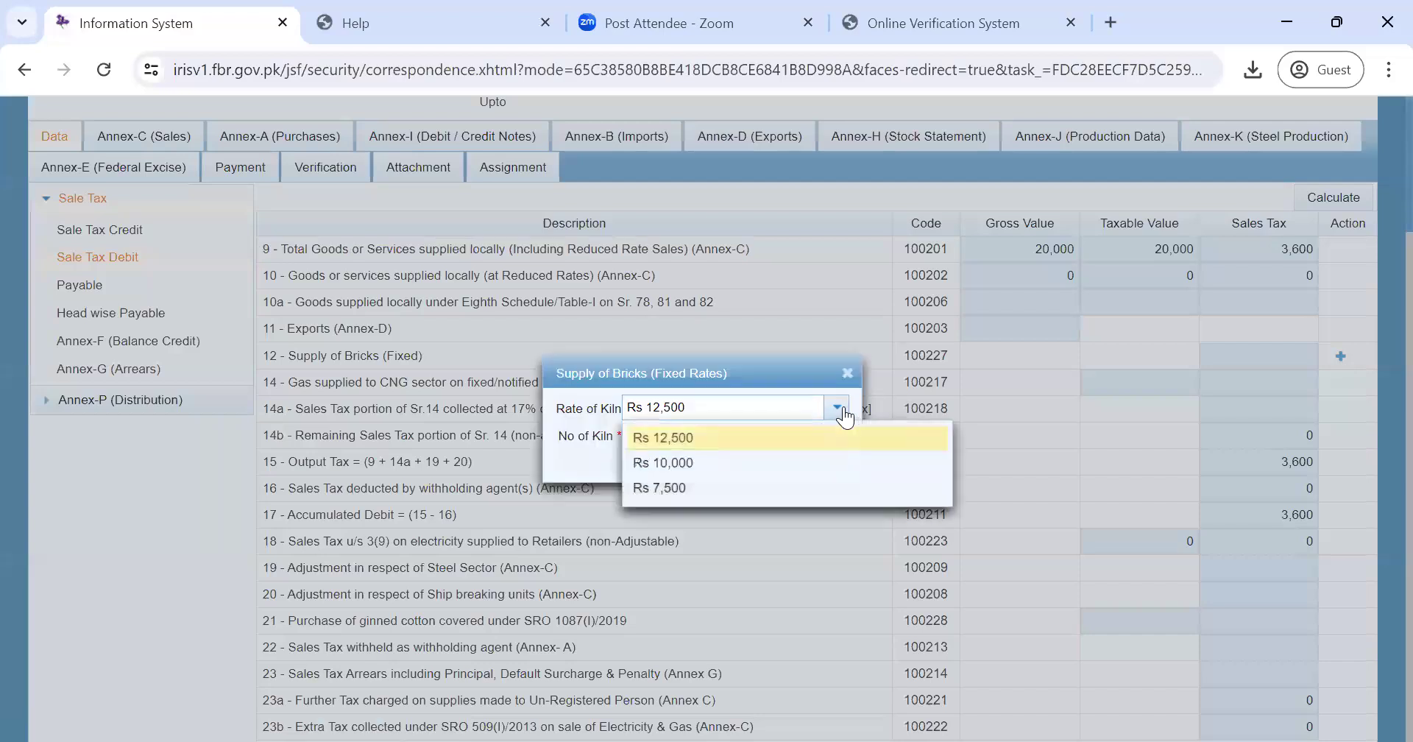
{"action": "left_click", "coordinate": [574, 464]}
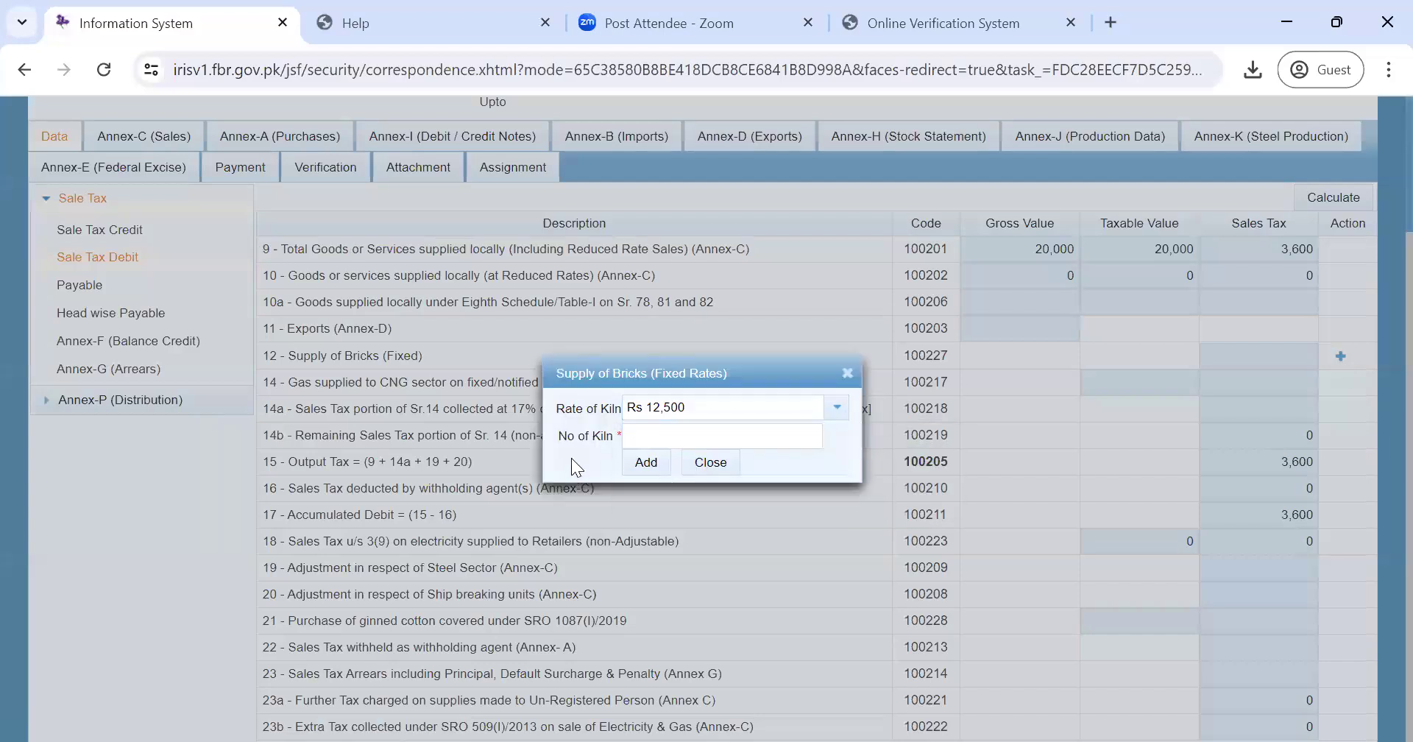
{"action": "left_click", "coordinate": [839, 410]}
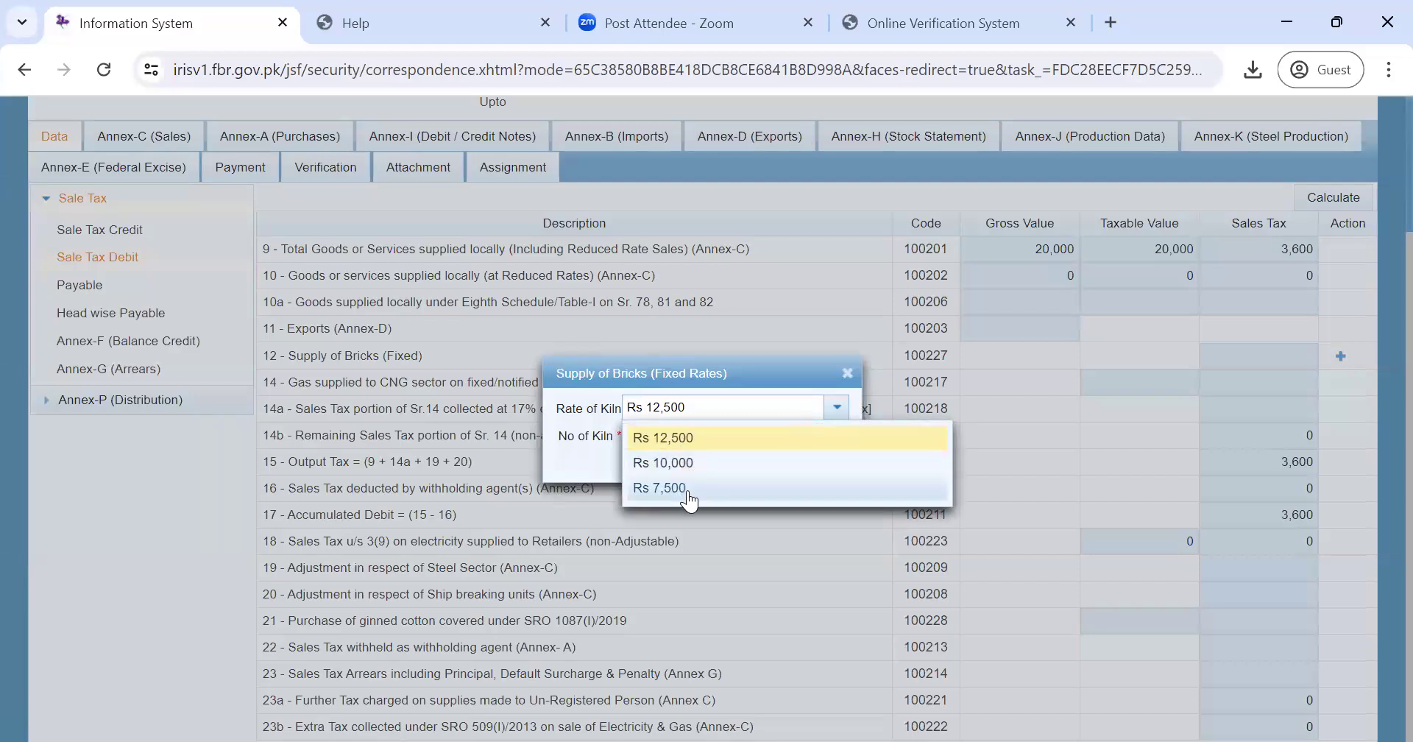
{"action": "left_click", "coordinate": [171, 481]}
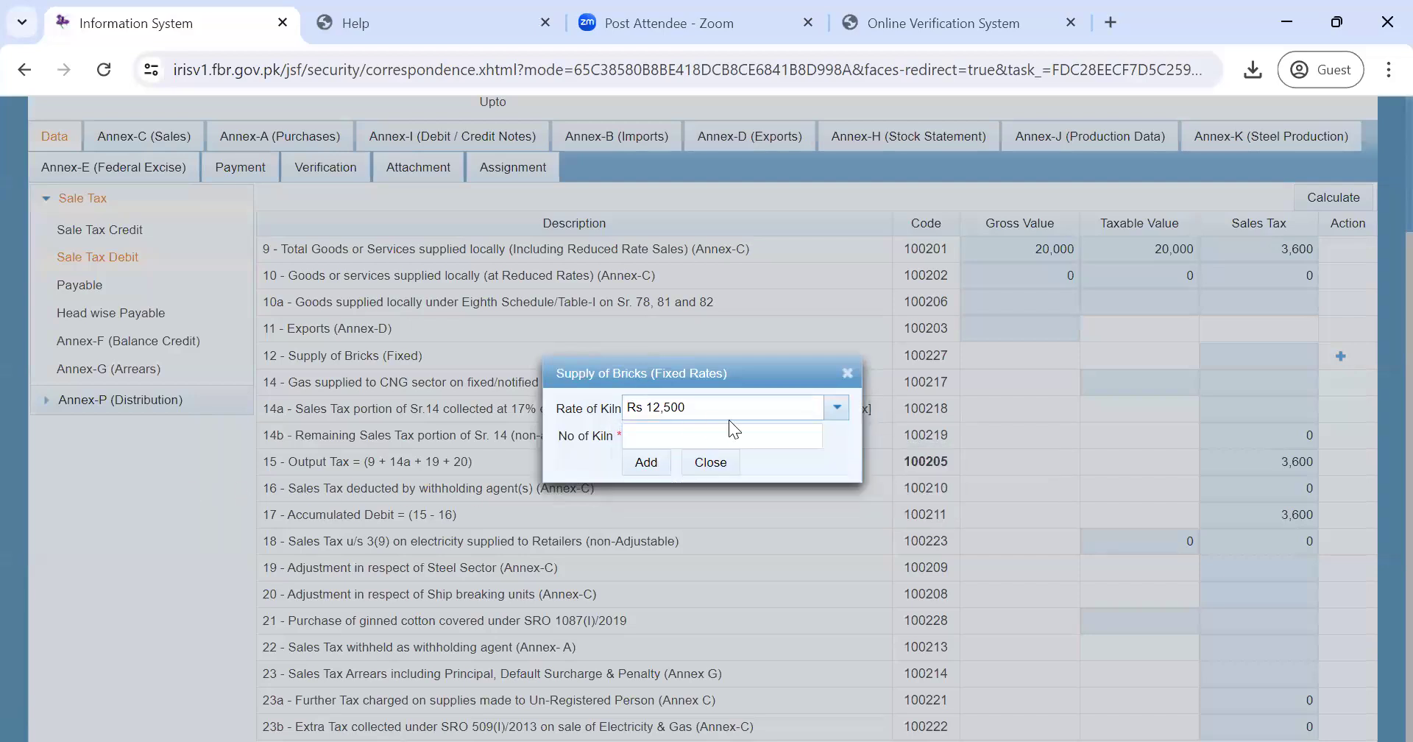
{"action": "left_click", "coordinate": [708, 464]}
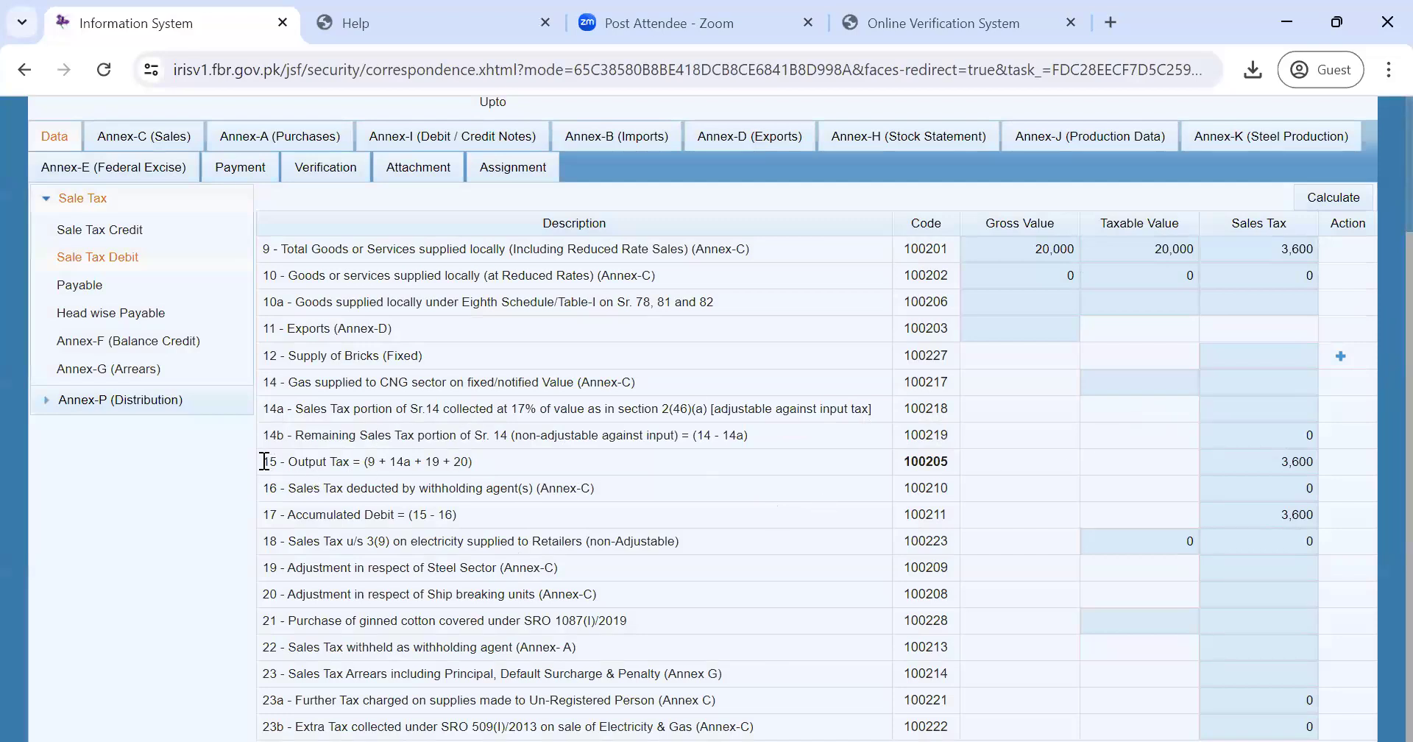
{"action": "left_click_drag", "start_coordinate": [263, 462], "coordinate": [473, 469]}
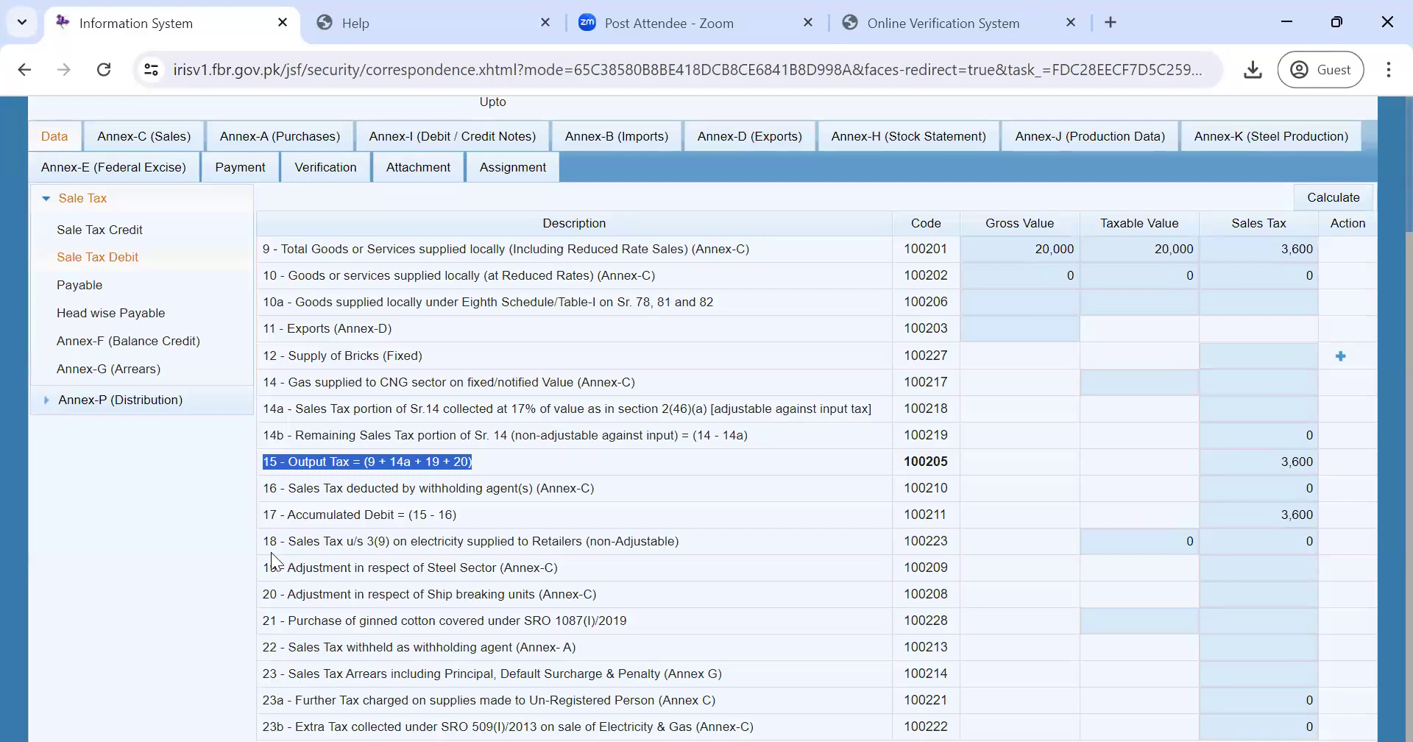
{"action": "left_click_drag", "start_coordinate": [264, 487], "coordinate": [611, 498]}
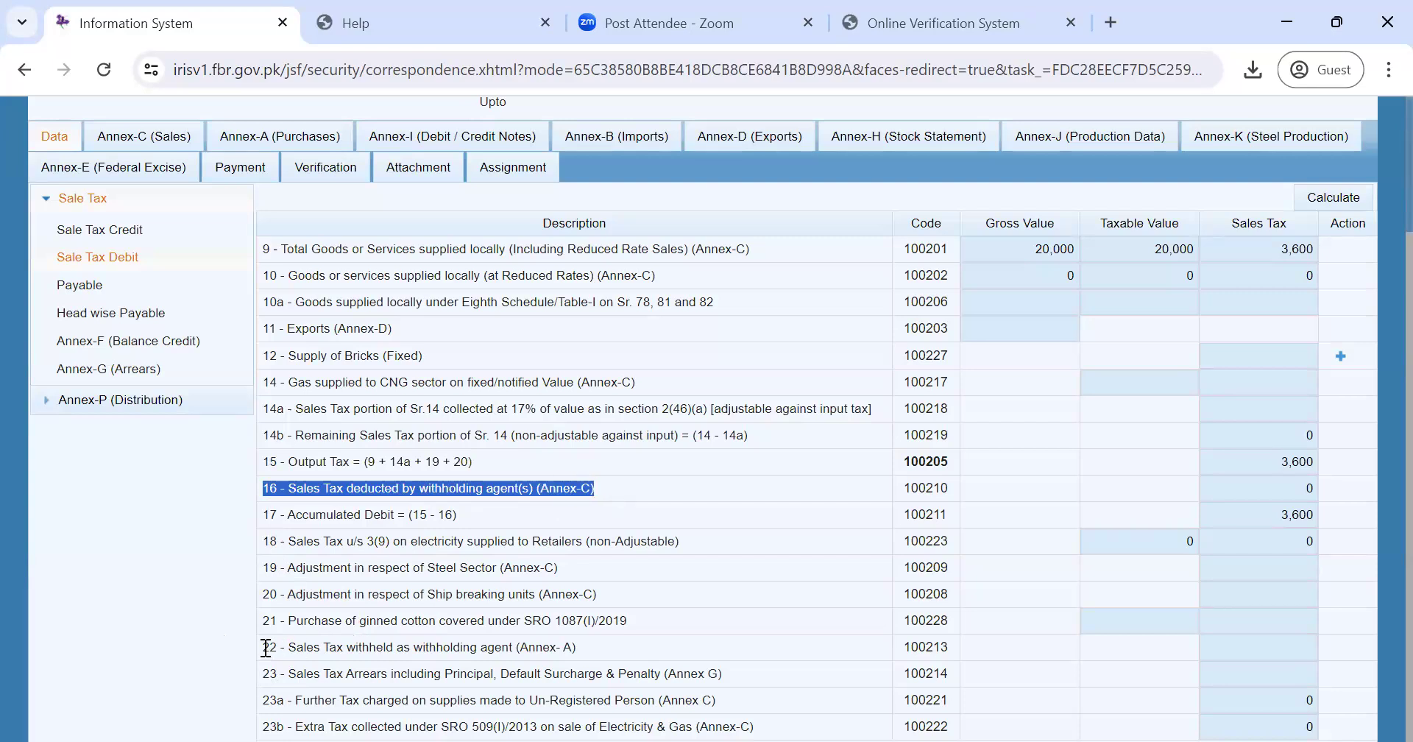
{"action": "left_click_drag", "start_coordinate": [264, 647], "coordinate": [595, 645]}
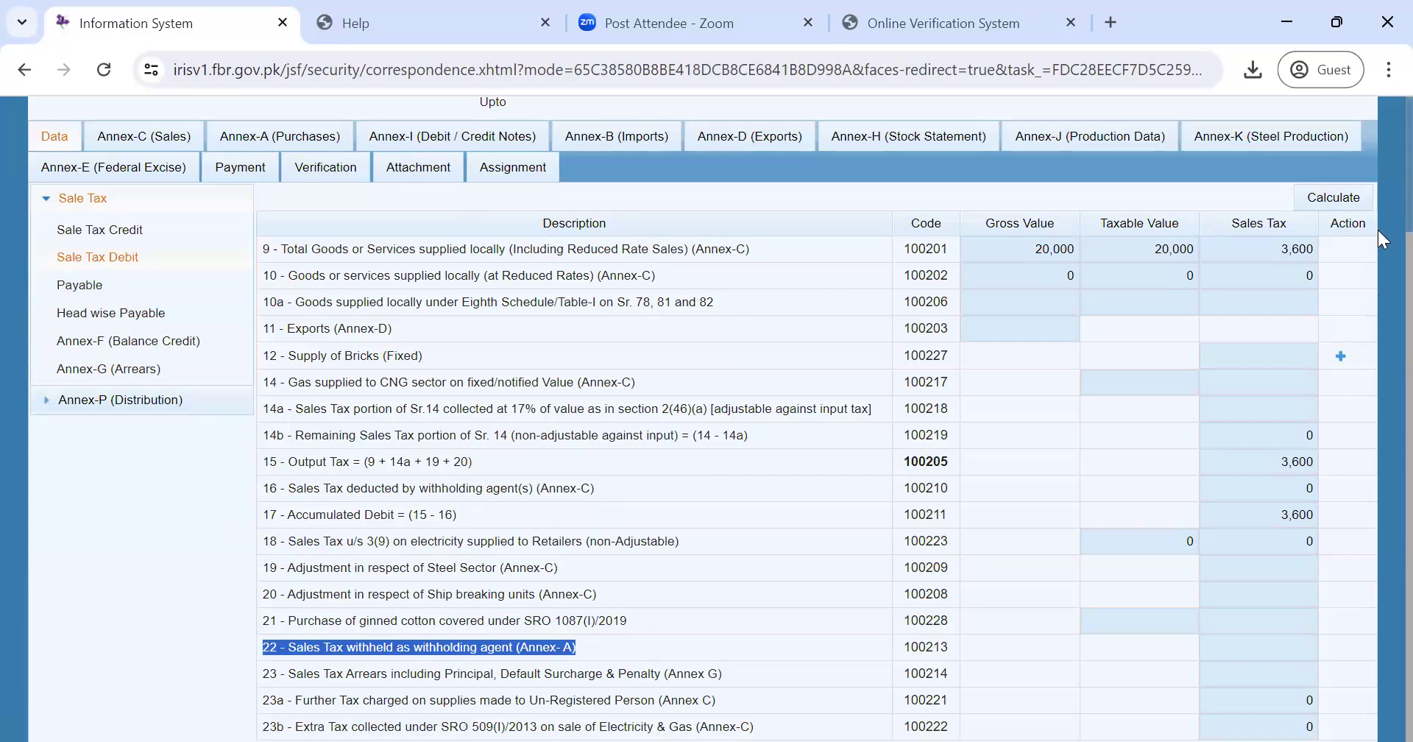
{"action": "scroll", "coordinate": [1379, 251], "scroll_direction": "up", "scroll_amount": 3}
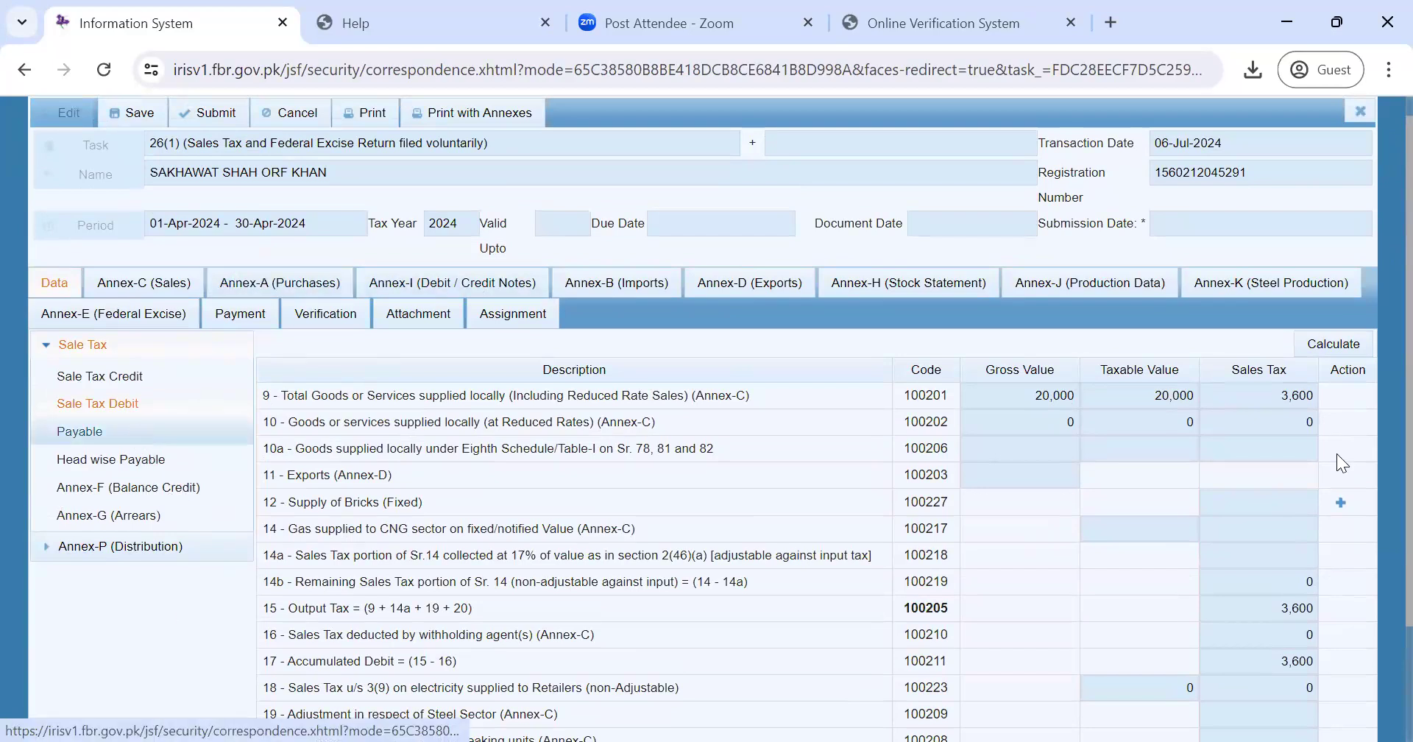
{"action": "scroll", "coordinate": [1381, 401], "scroll_direction": "down", "scroll_amount": 3}
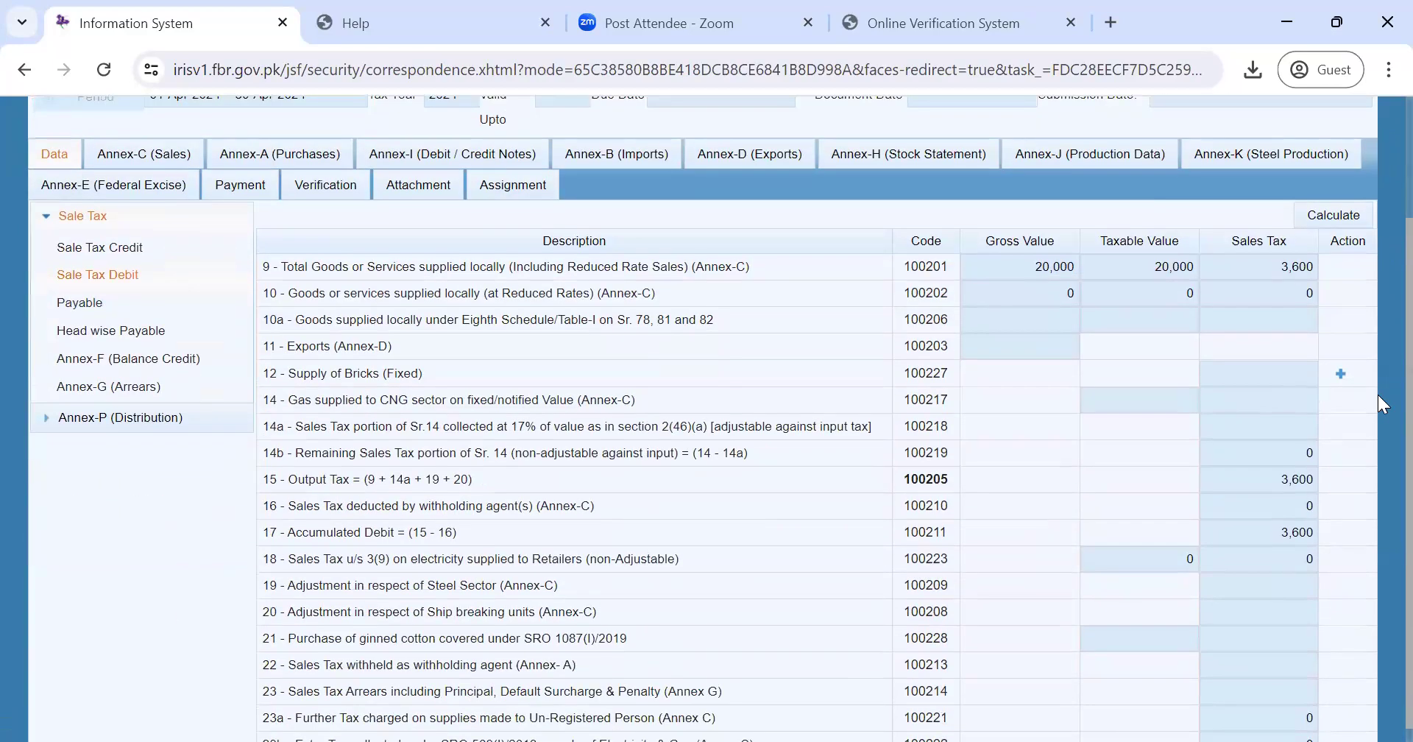
{"action": "scroll", "coordinate": [1382, 404], "scroll_direction": "down", "scroll_amount": 1}
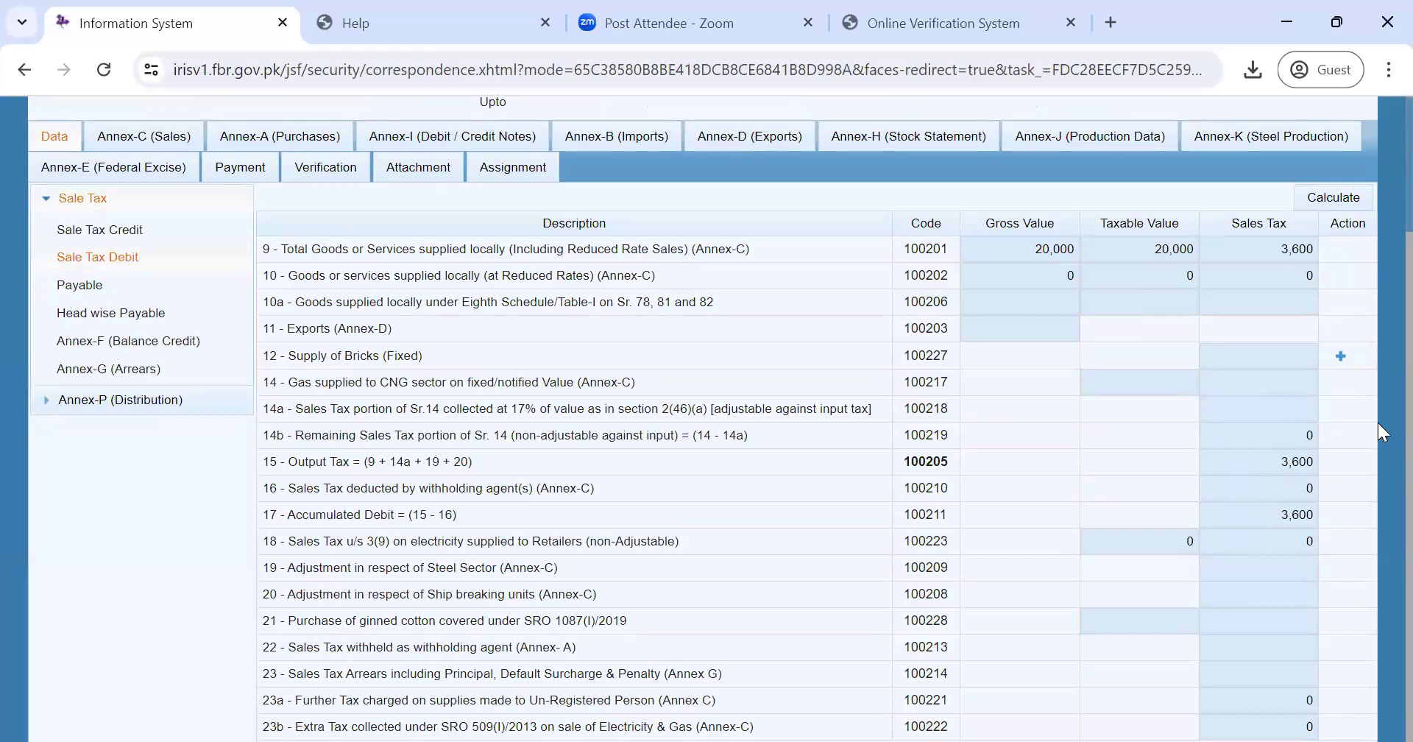
{"action": "scroll", "coordinate": [1378, 423], "scroll_direction": "up", "scroll_amount": 3}
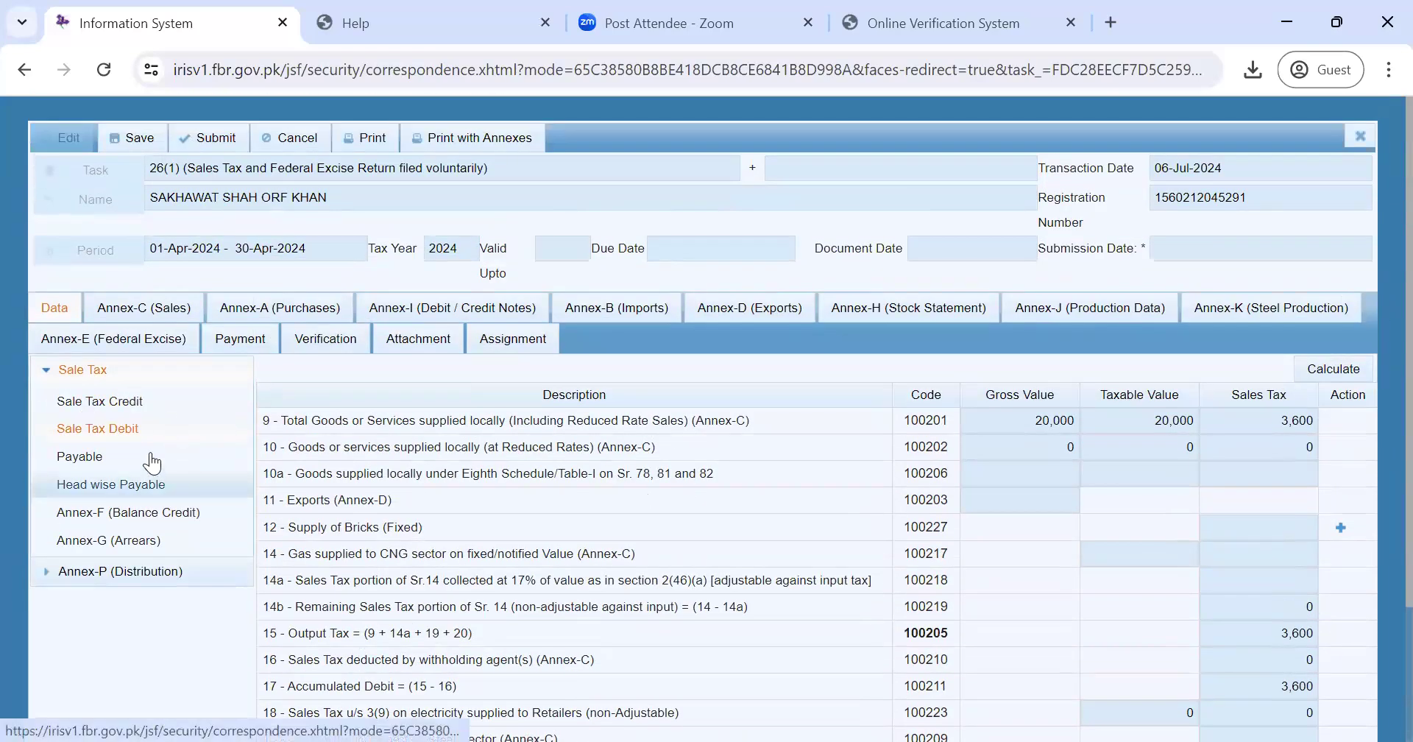
- Display the Sale Tax Credit lines with 13,318,897 brought forward and accumulated credit
{"action": "left_click", "coordinate": [142, 404]}
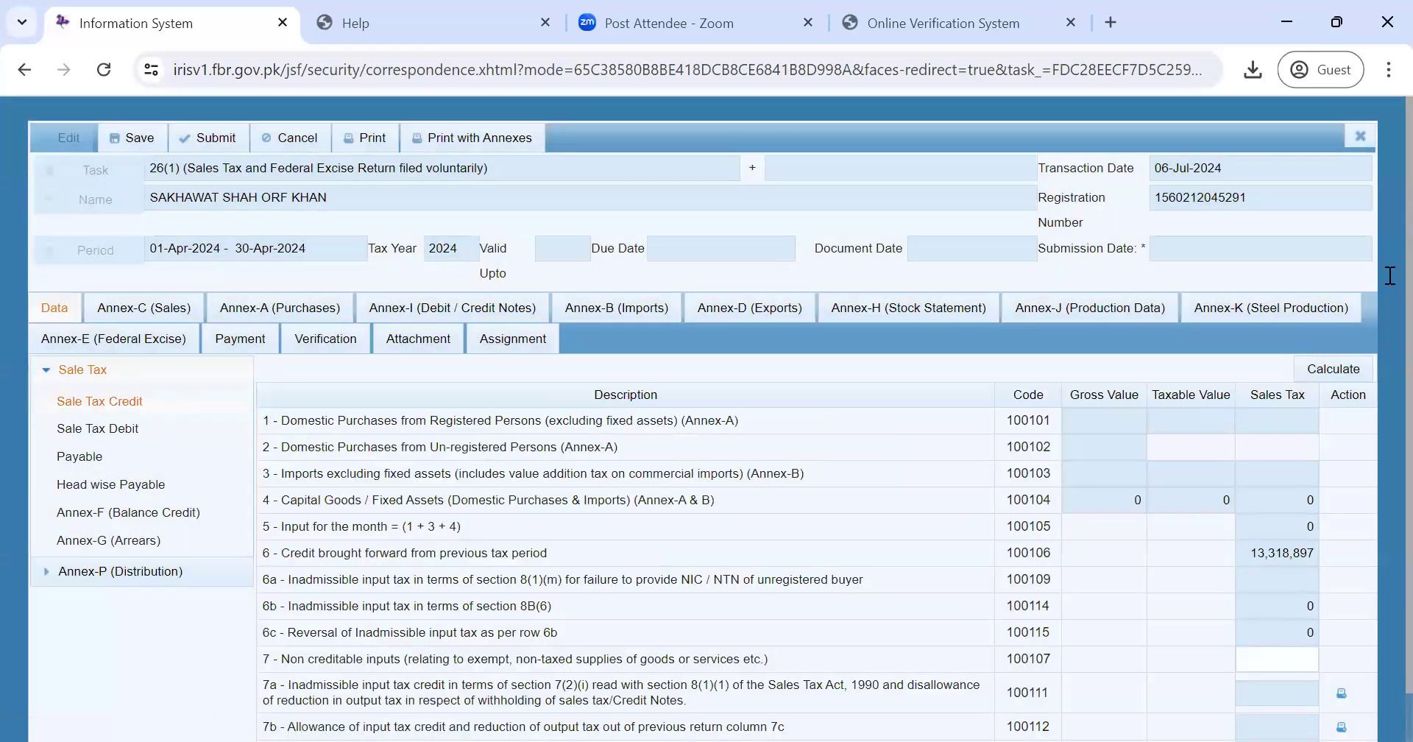
{"action": "scroll", "coordinate": [1389, 301], "scroll_direction": "down", "scroll_amount": 1}
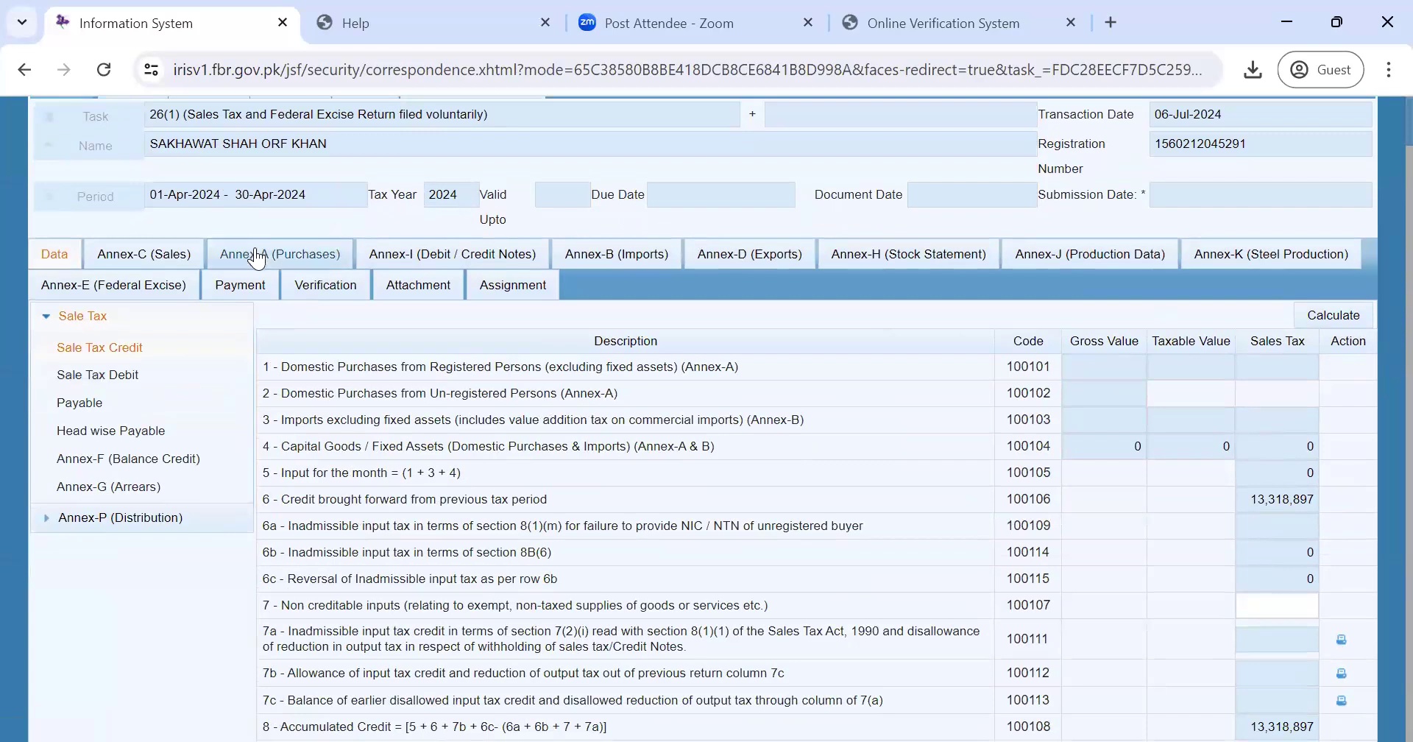
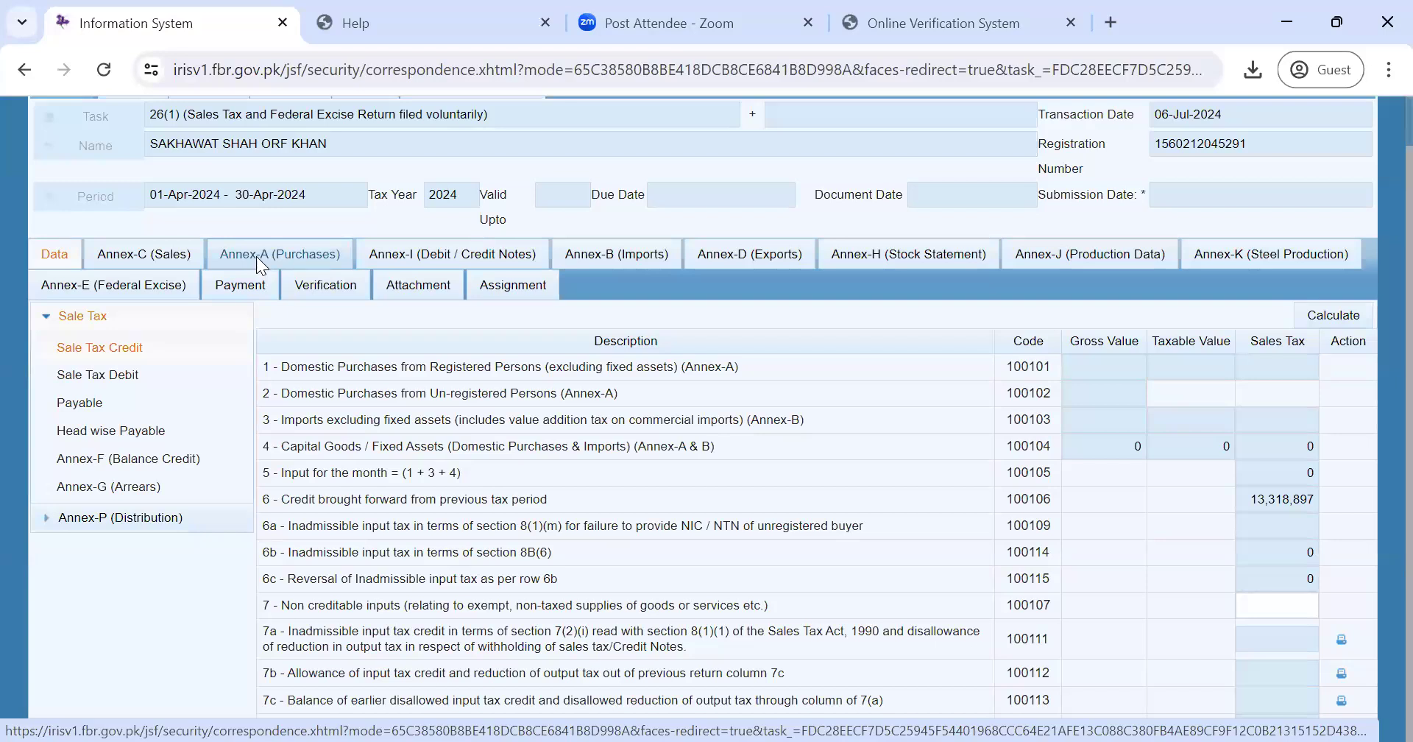
- Search the Annex-A (Purchases) invoices, which return no records, and show the Claim Invoices options
{"action": "left_click", "coordinate": [260, 264]}
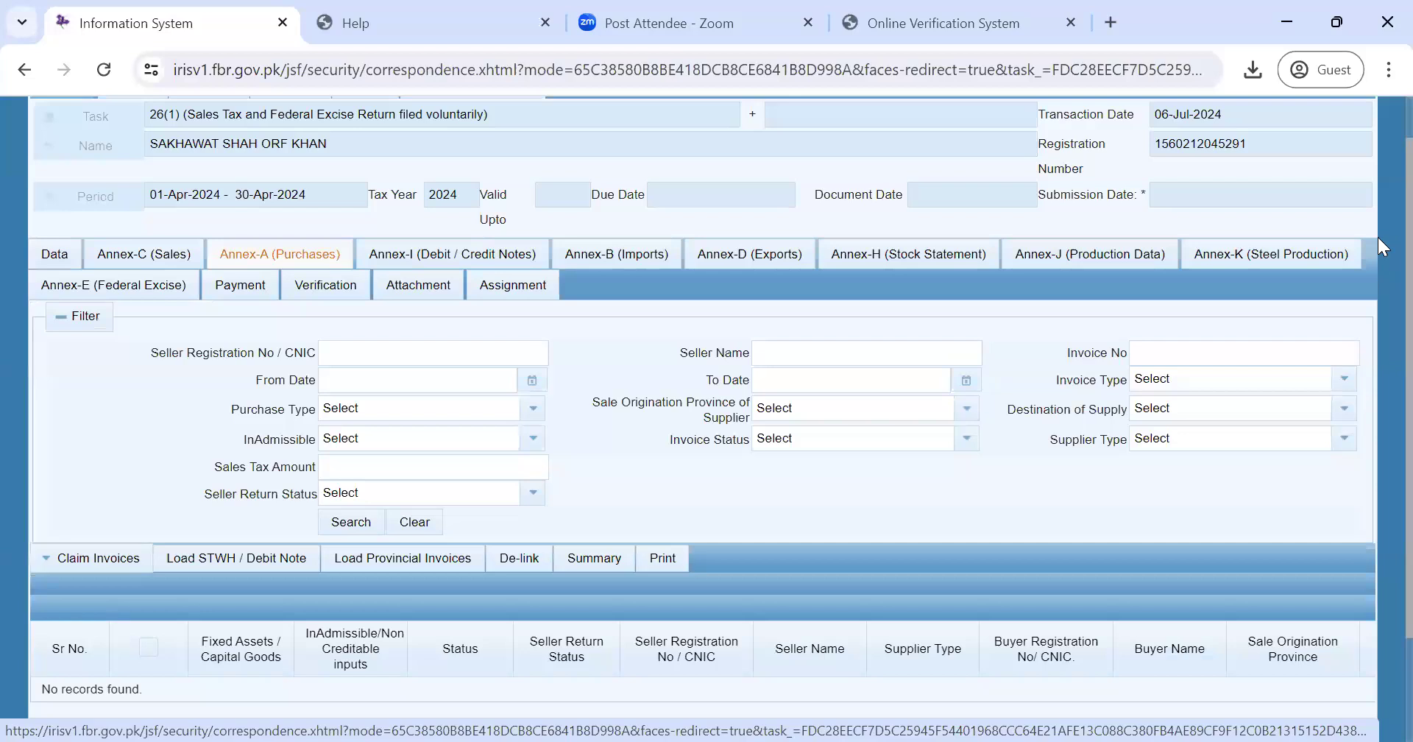
{"action": "scroll", "coordinate": [1378, 332], "scroll_direction": "down", "scroll_amount": 2}
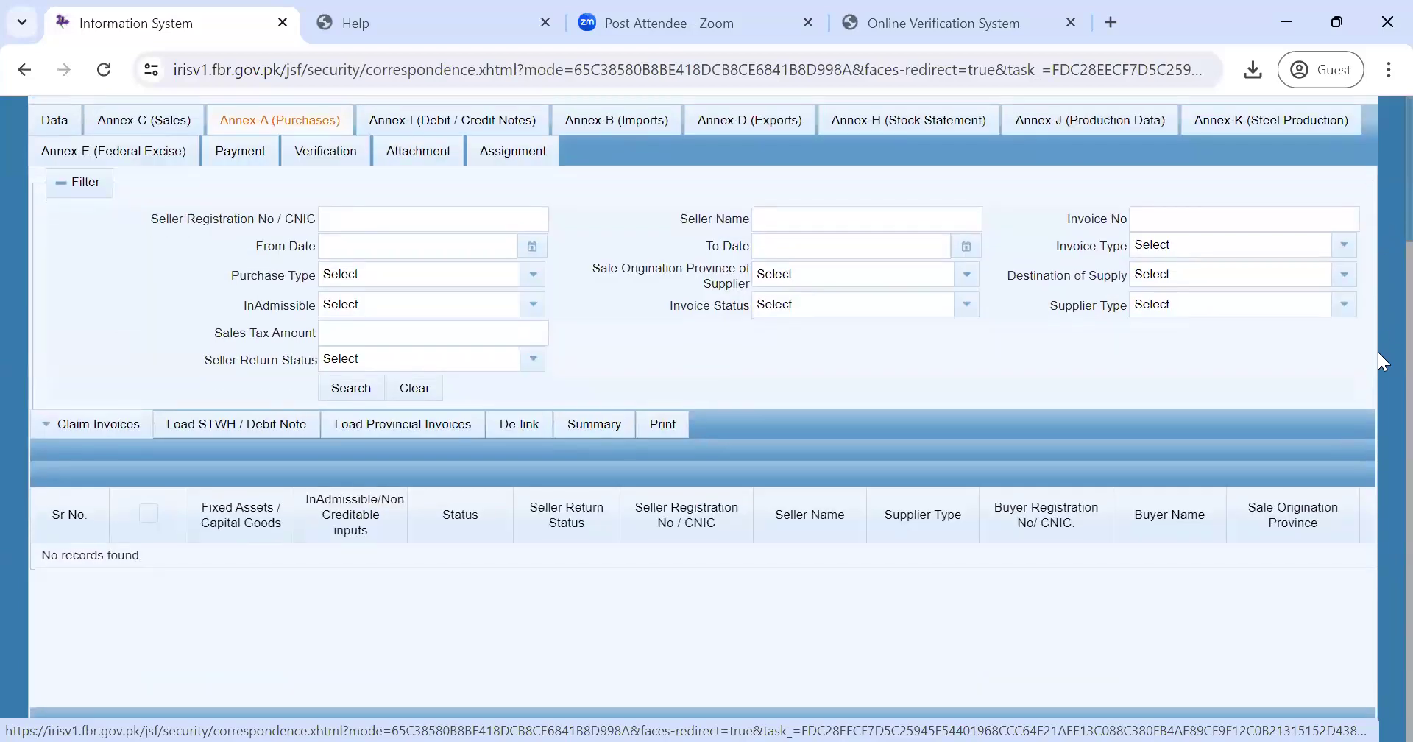
{"action": "scroll", "coordinate": [1382, 412], "scroll_direction": "up", "scroll_amount": 2}
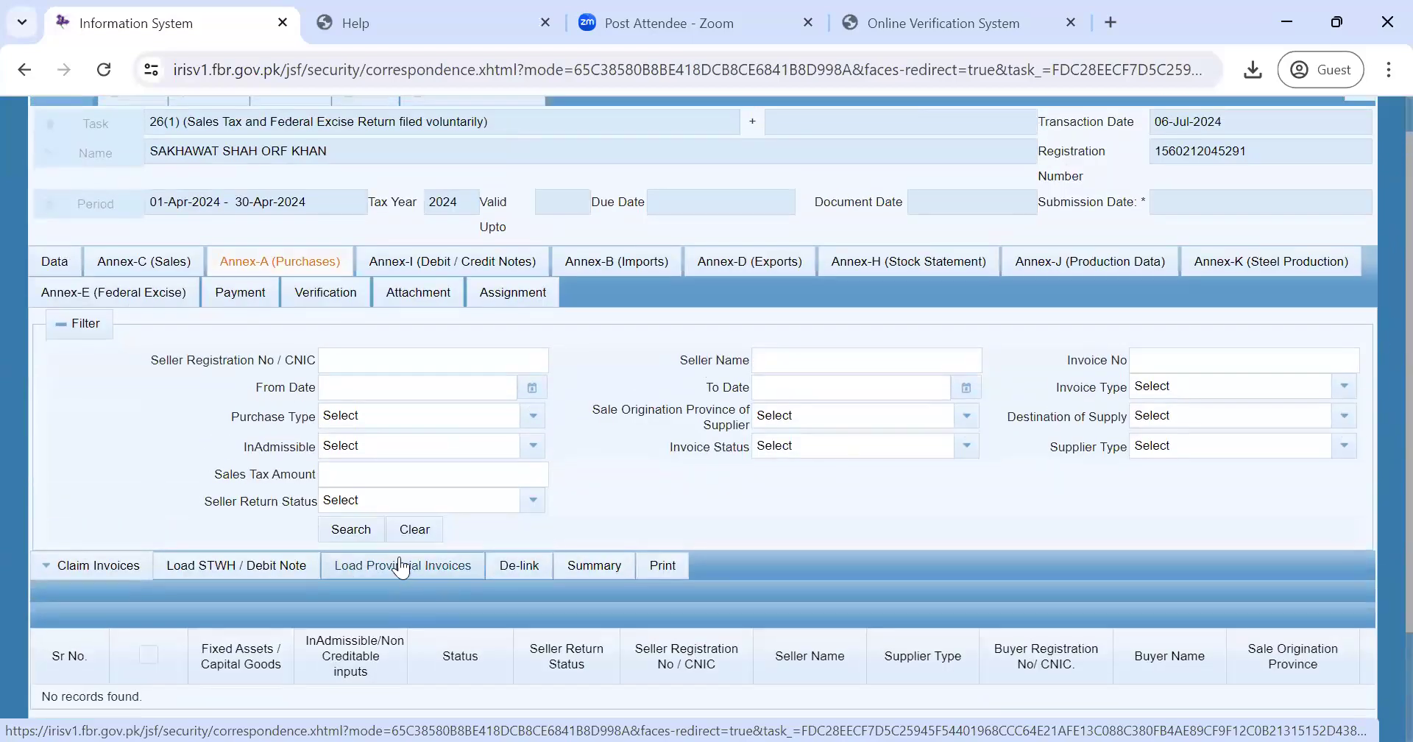
{"action": "left_click", "coordinate": [368, 535]}
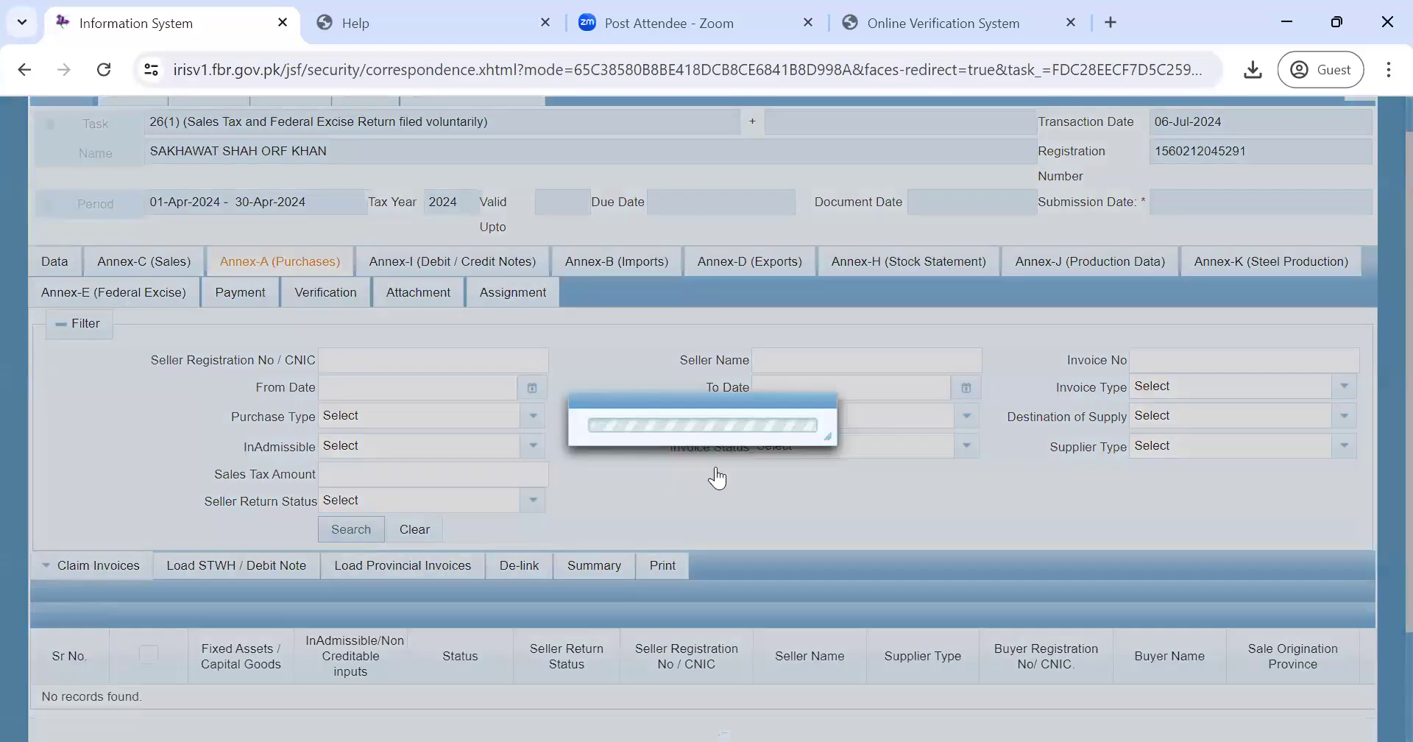
{"action": "scroll", "coordinate": [1378, 362], "scroll_direction": "down", "scroll_amount": 2}
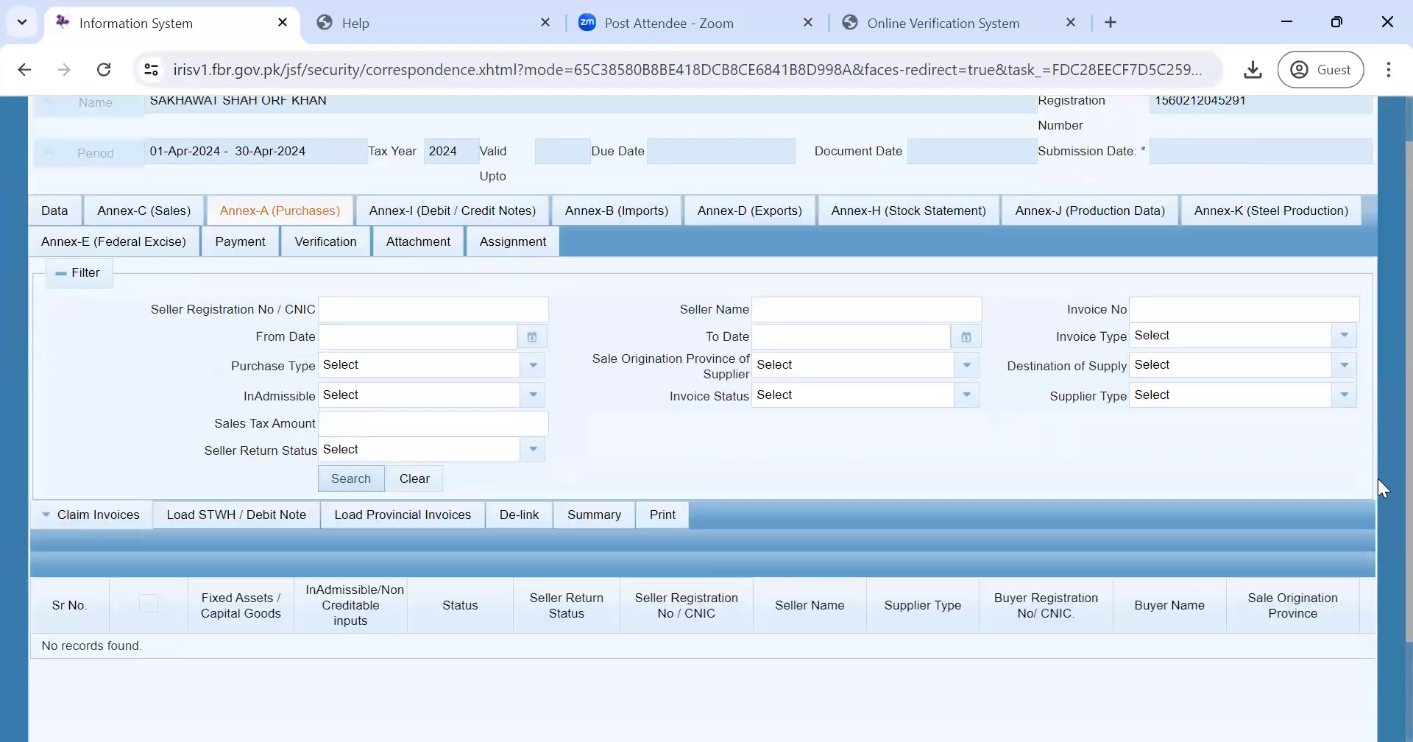
{"action": "left_click", "coordinate": [93, 440]}
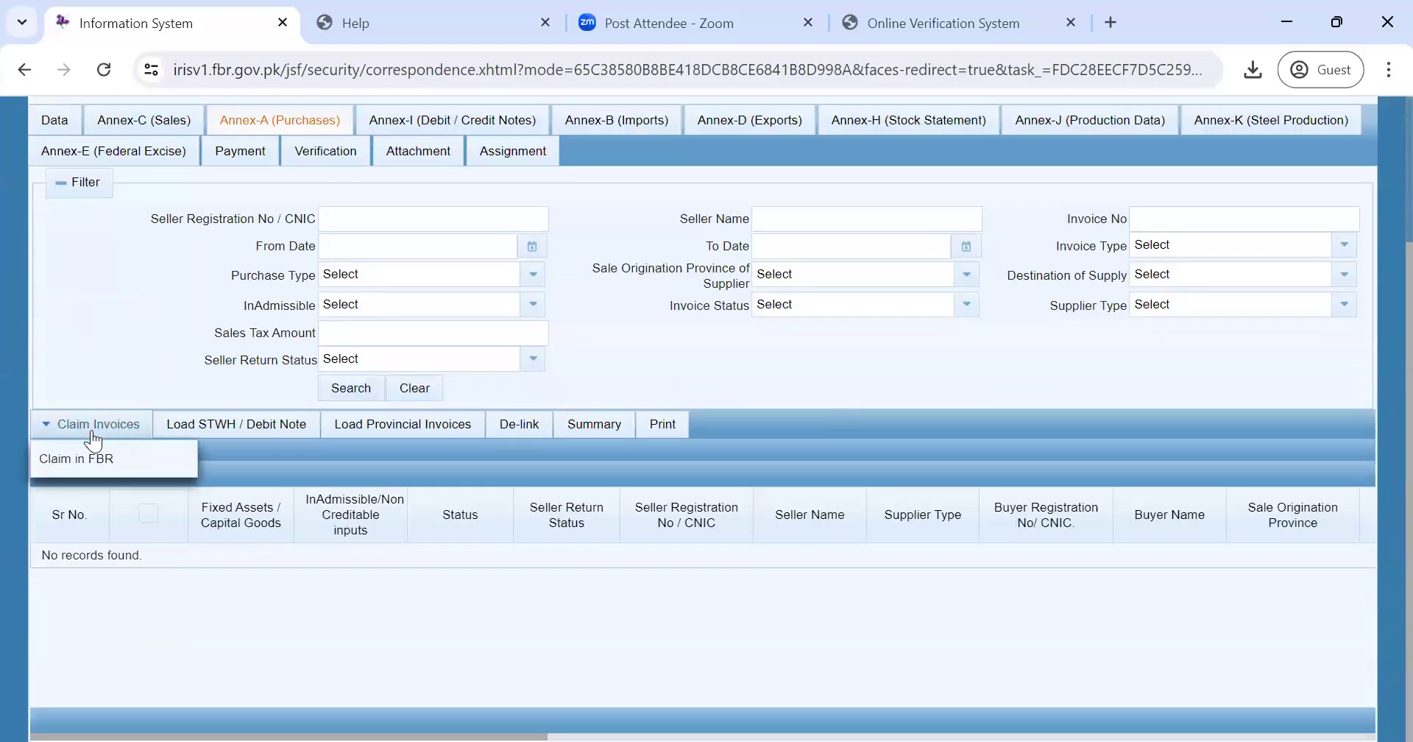
{"action": "left_click", "coordinate": [87, 452]}
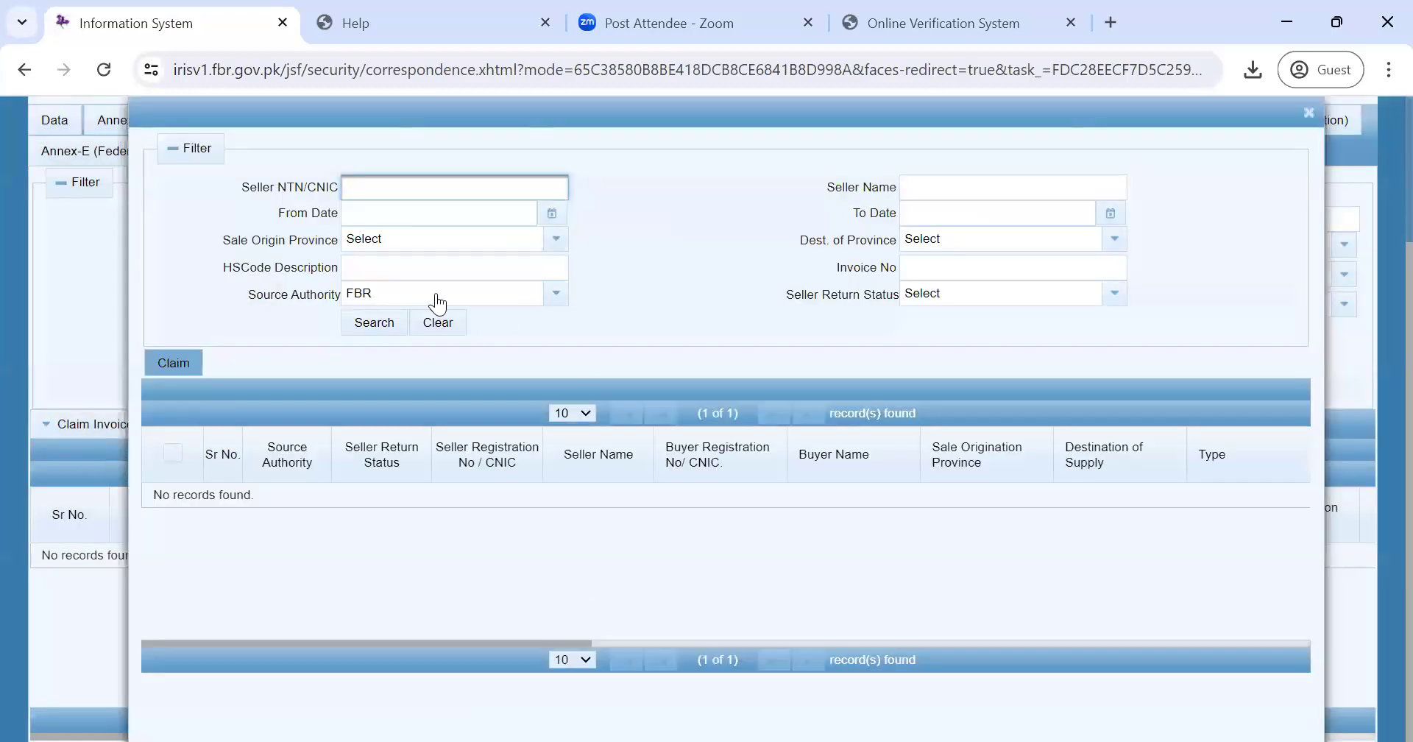
{"action": "left_click", "coordinate": [1309, 113]}
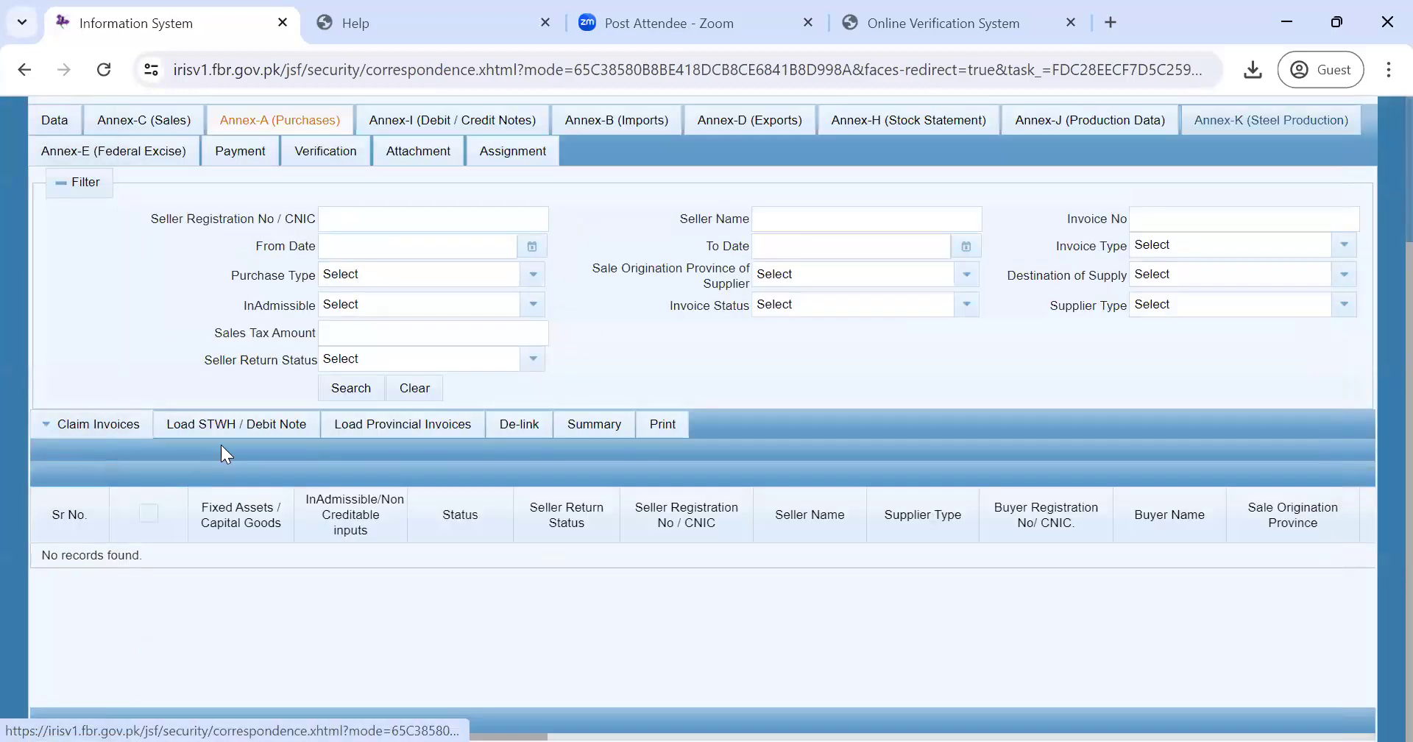
{"action": "left_click", "coordinate": [118, 425]}
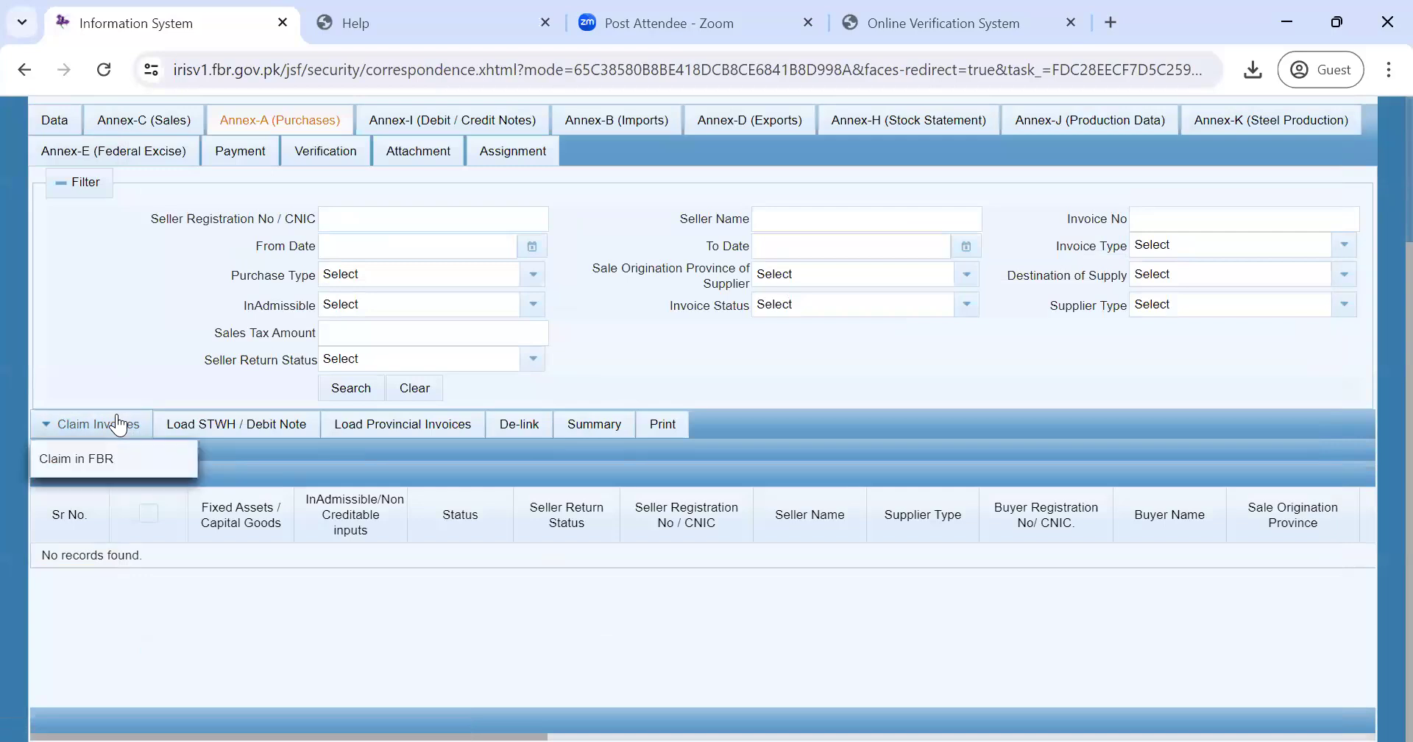
{"action": "left_click", "coordinate": [94, 457]}
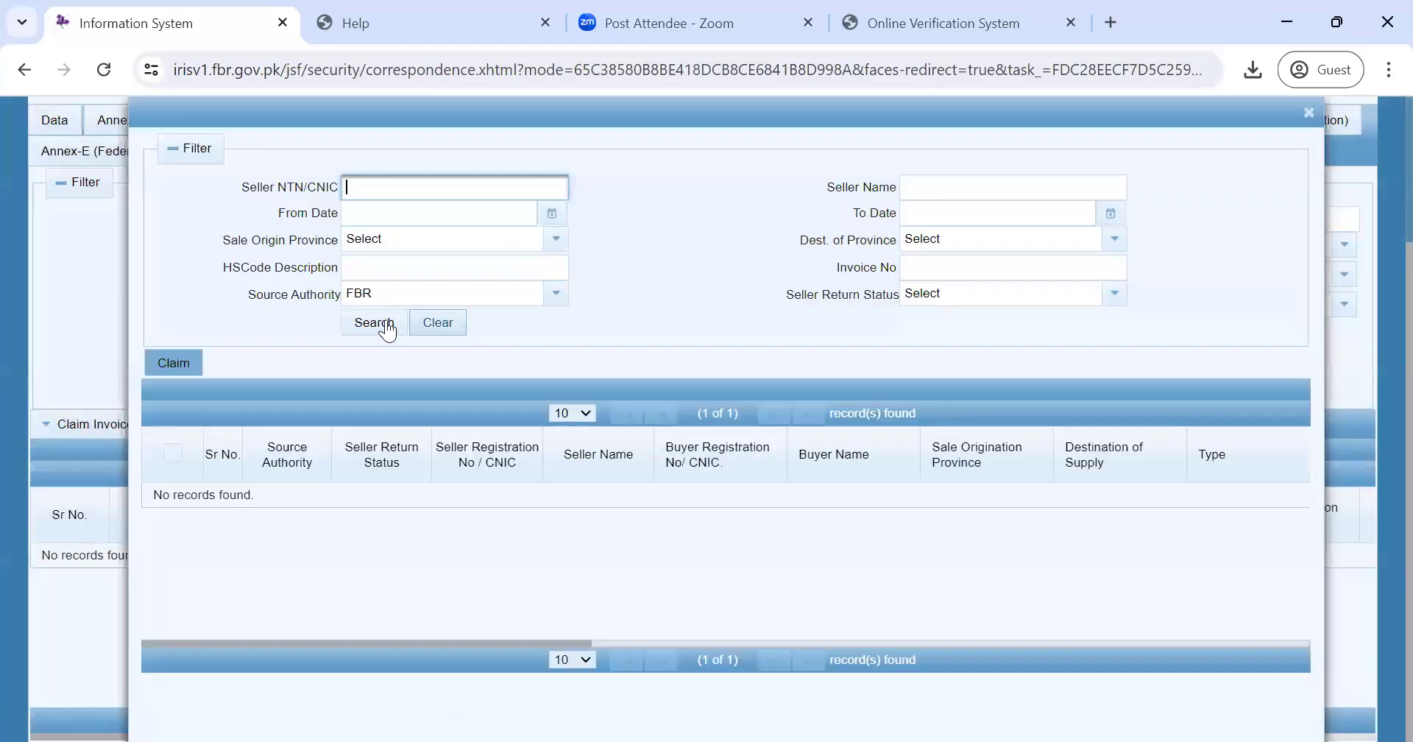
{"action": "left_click", "coordinate": [375, 324]}
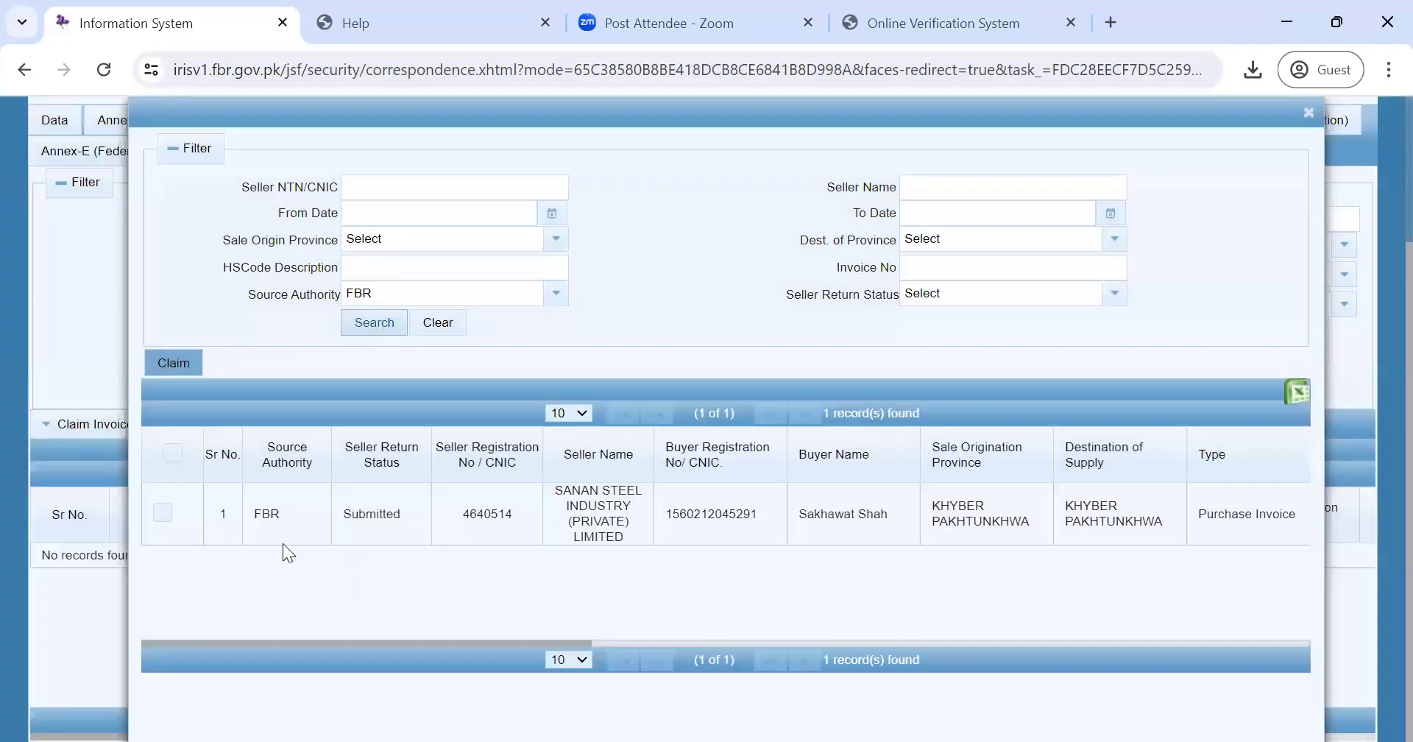
{"action": "left_click", "coordinate": [188, 368]}
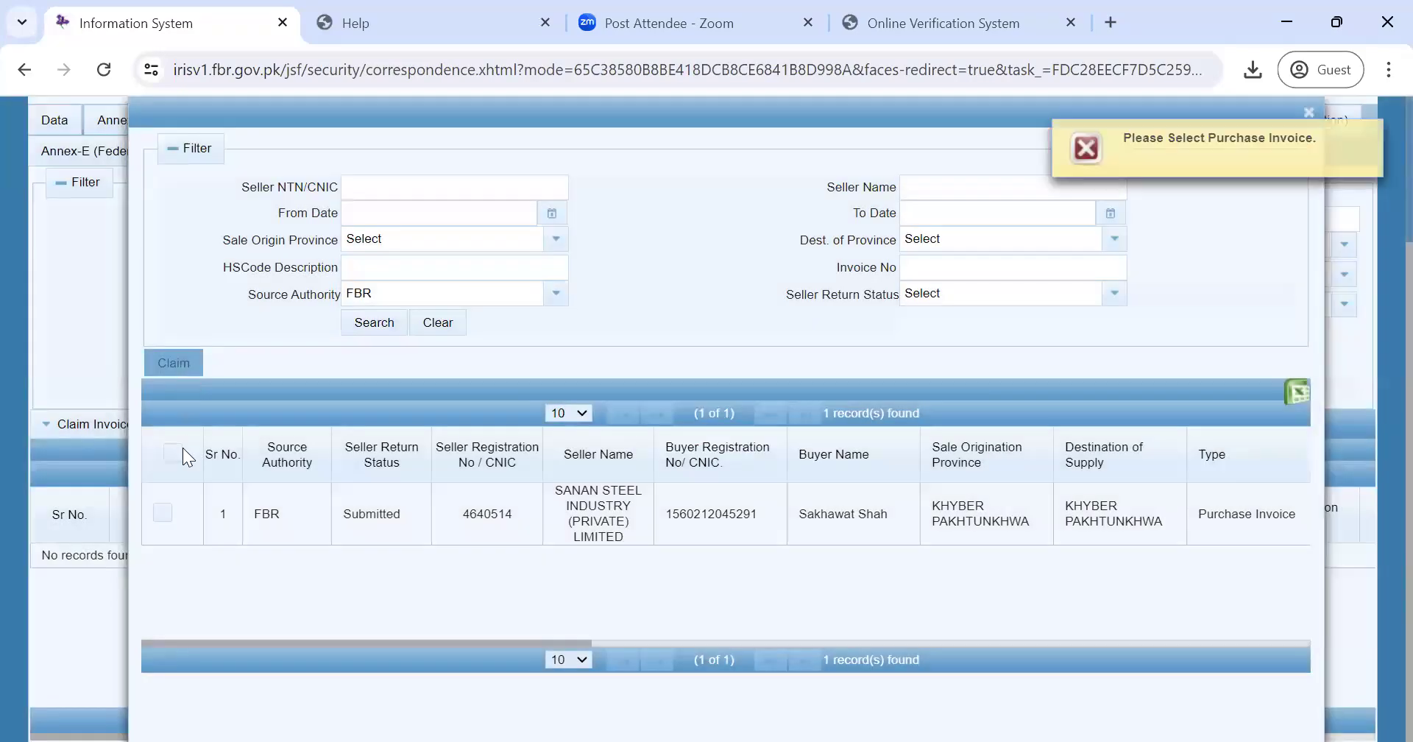
{"action": "left_click", "coordinate": [163, 512]}
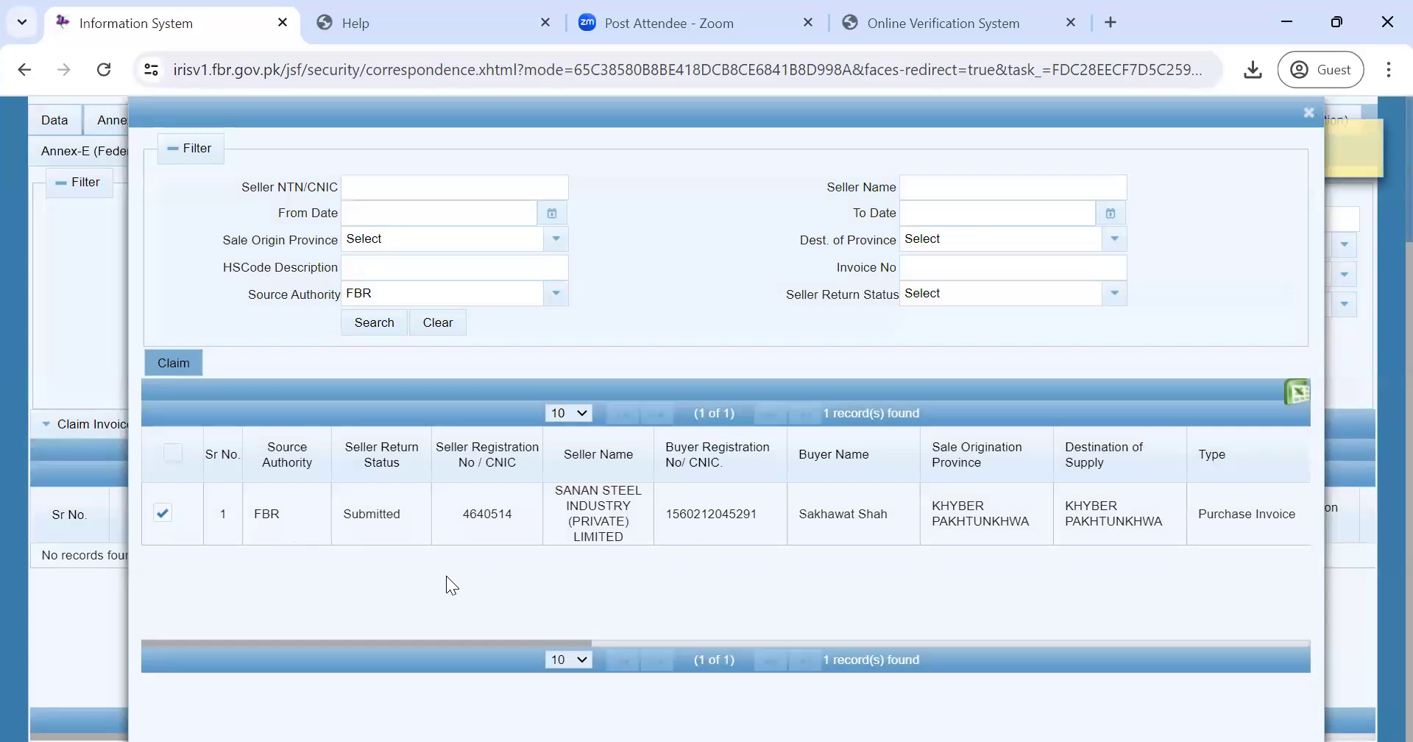
{"action": "left_click", "coordinate": [1310, 115]}
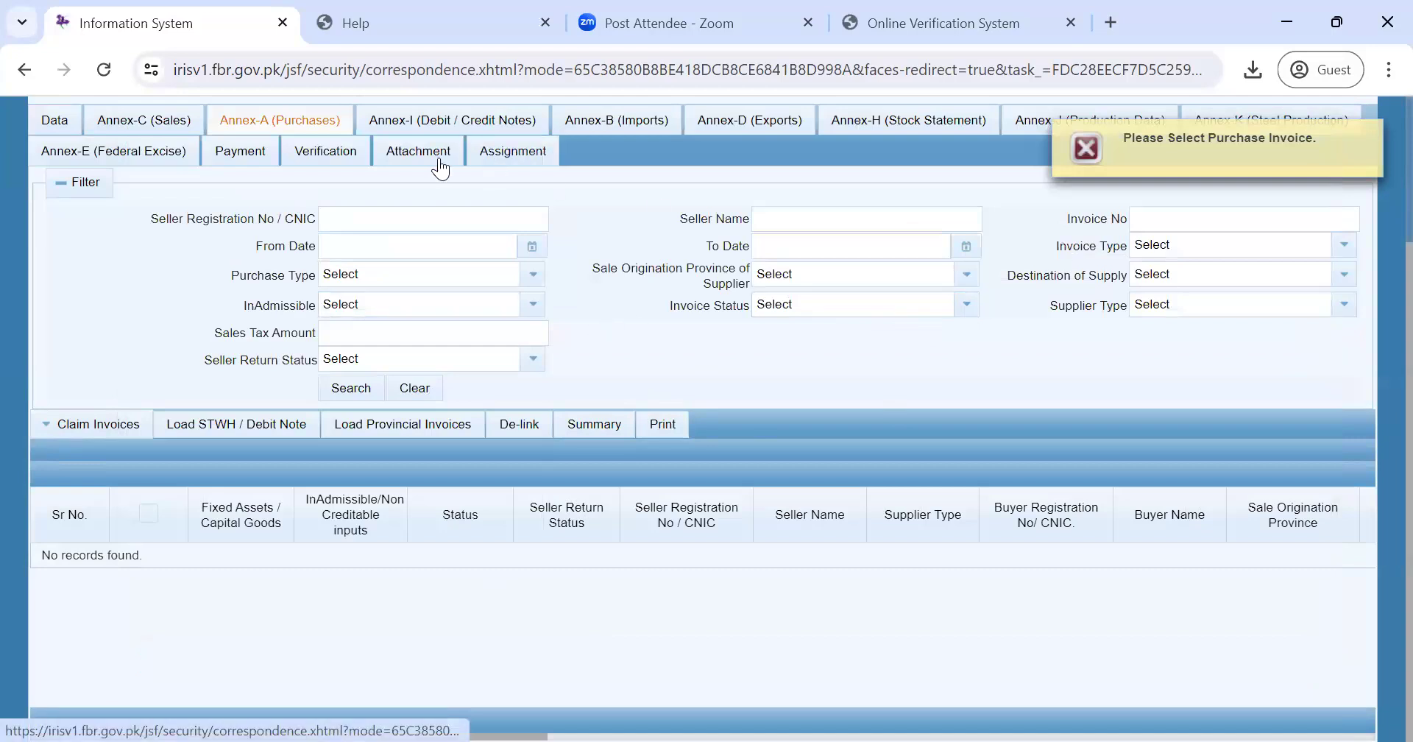
{"action": "left_click", "coordinate": [84, 434]}
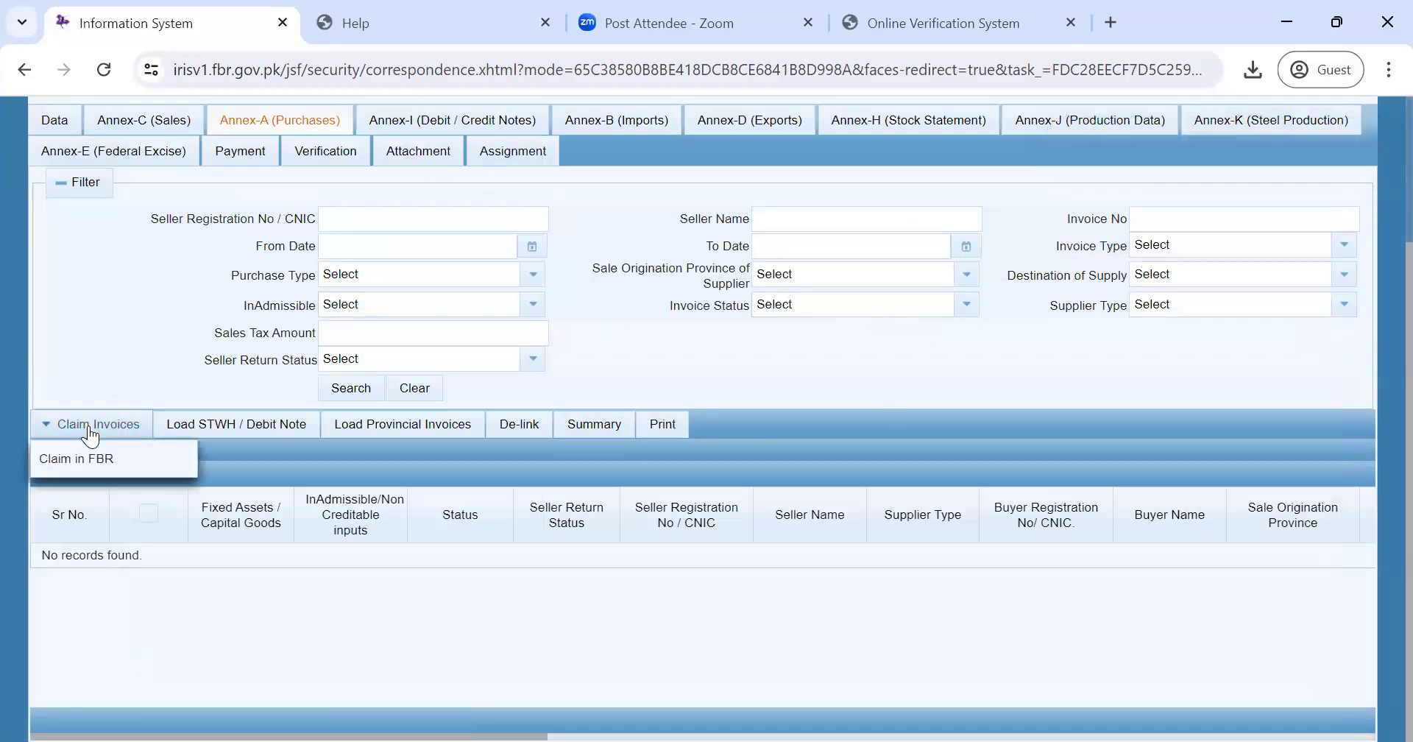
{"action": "left_click", "coordinate": [82, 459]}
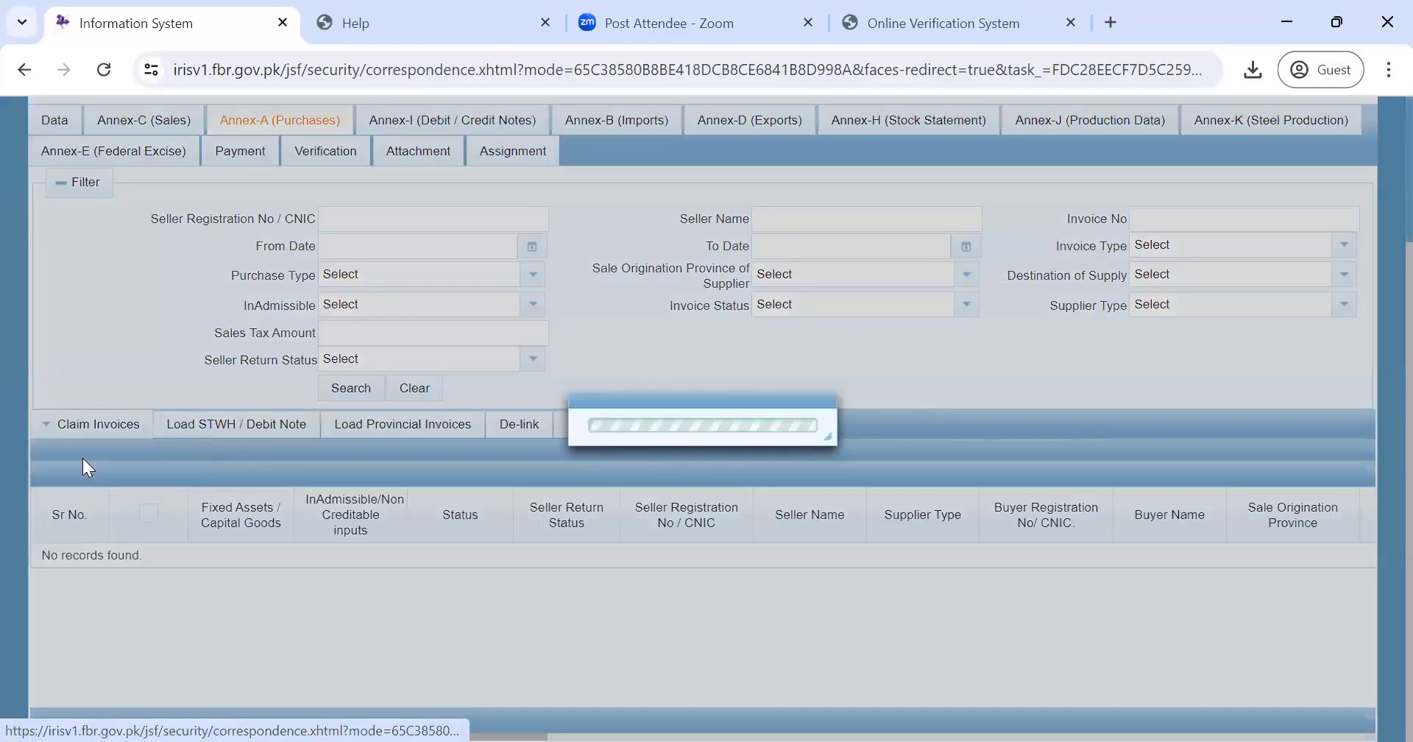
{"action": "left_click", "coordinate": [376, 325]}
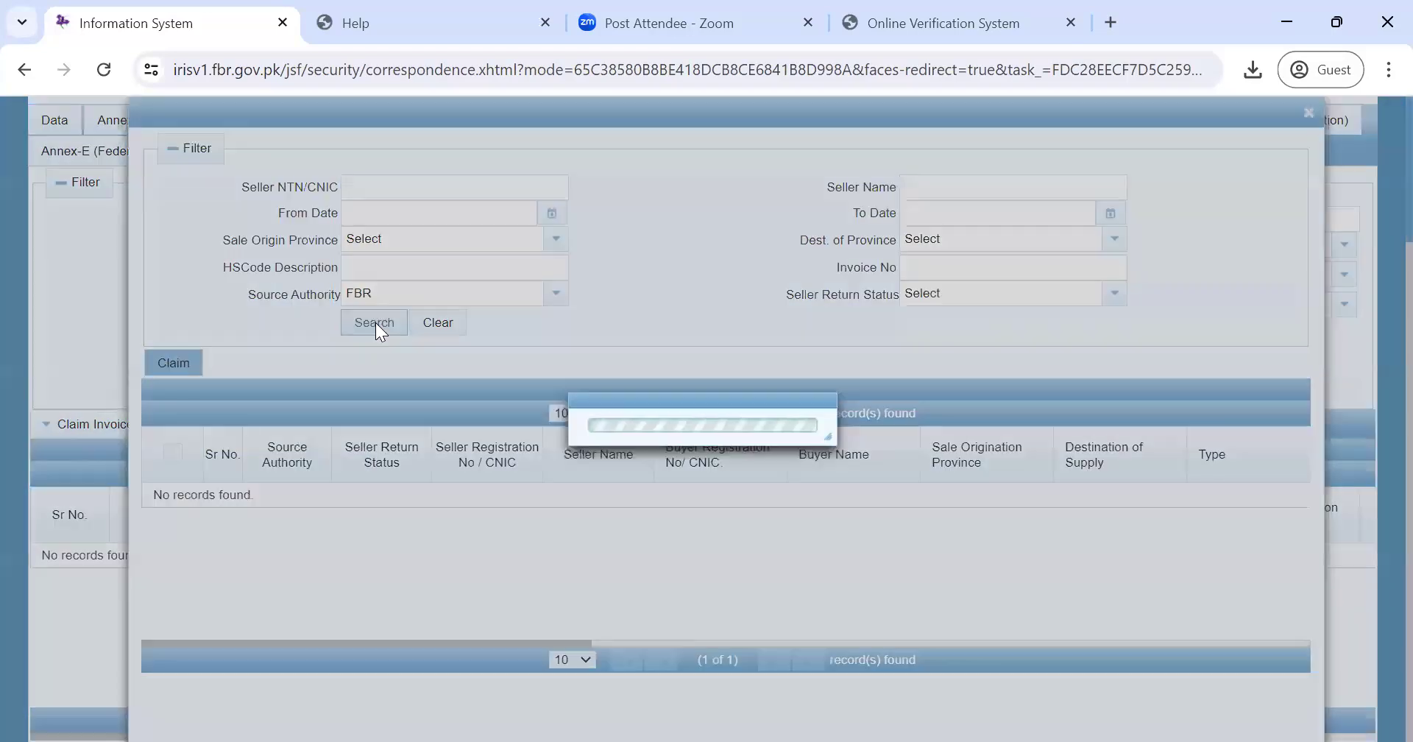
{"action": "left_click", "coordinate": [181, 365]}
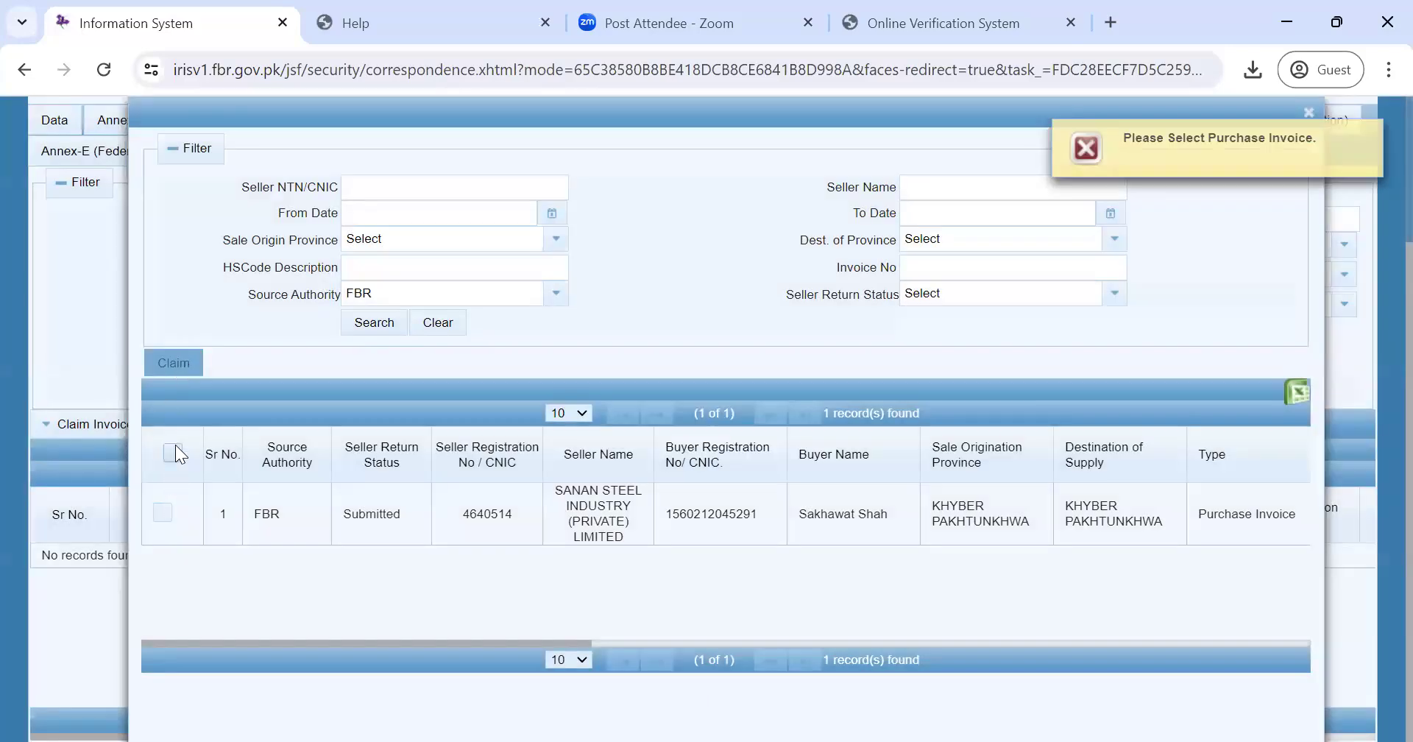
{"action": "left_click", "coordinate": [175, 444]}
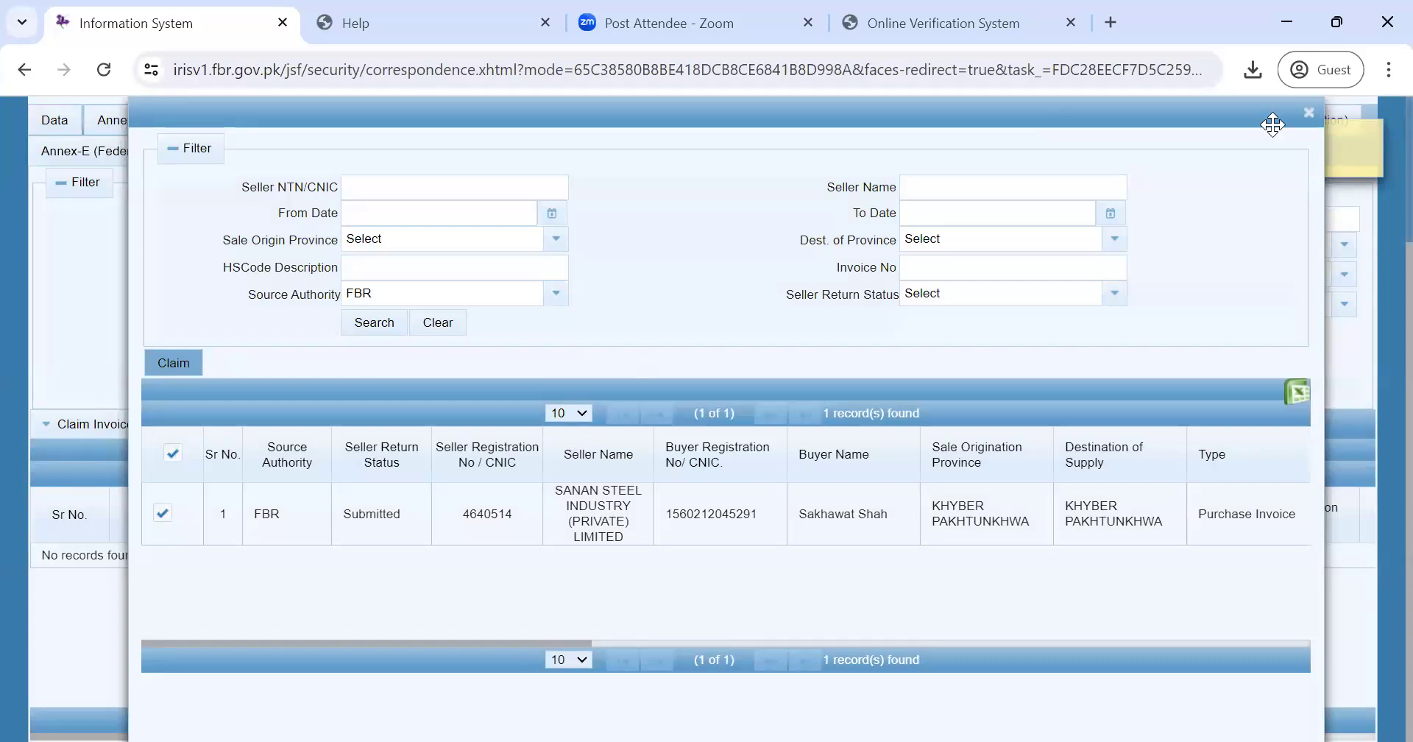
{"action": "left_click", "coordinate": [1309, 113]}
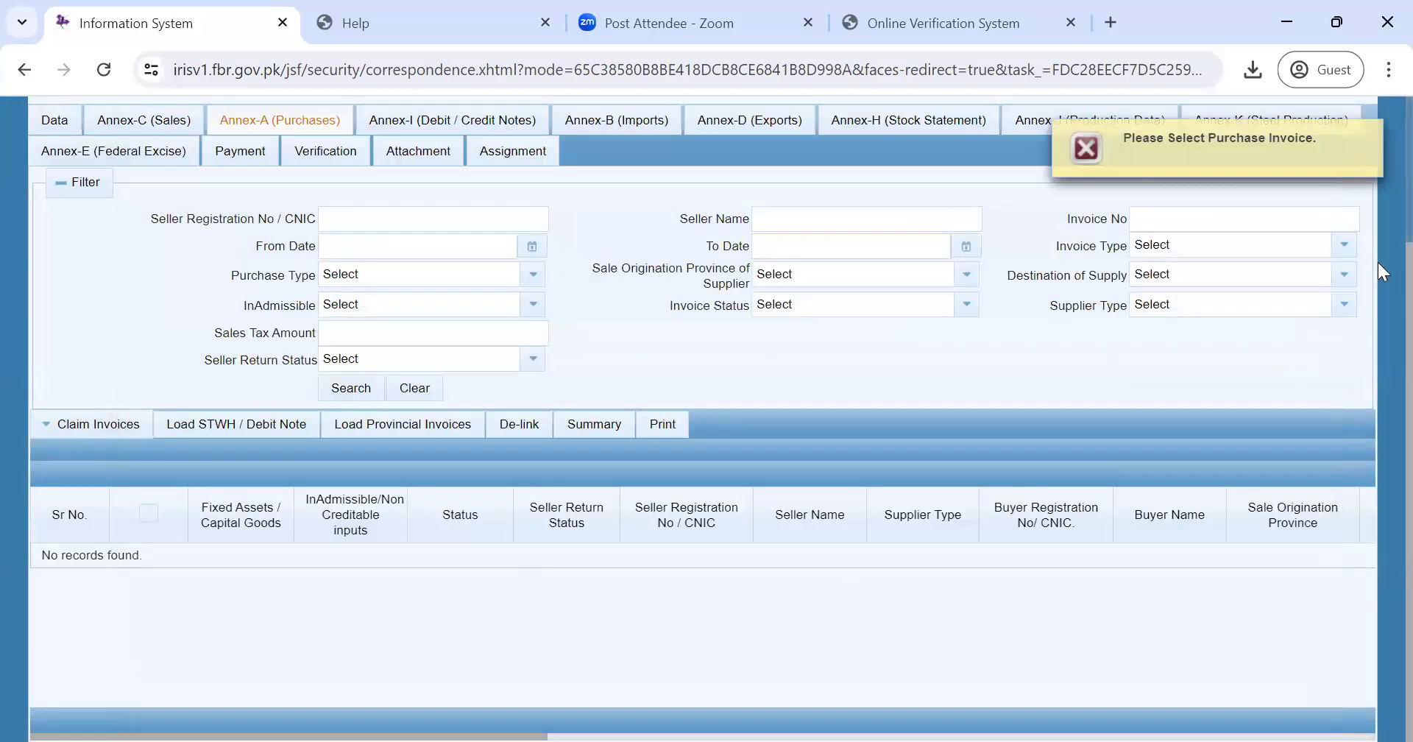
{"action": "left_click", "coordinate": [1372, 137]}
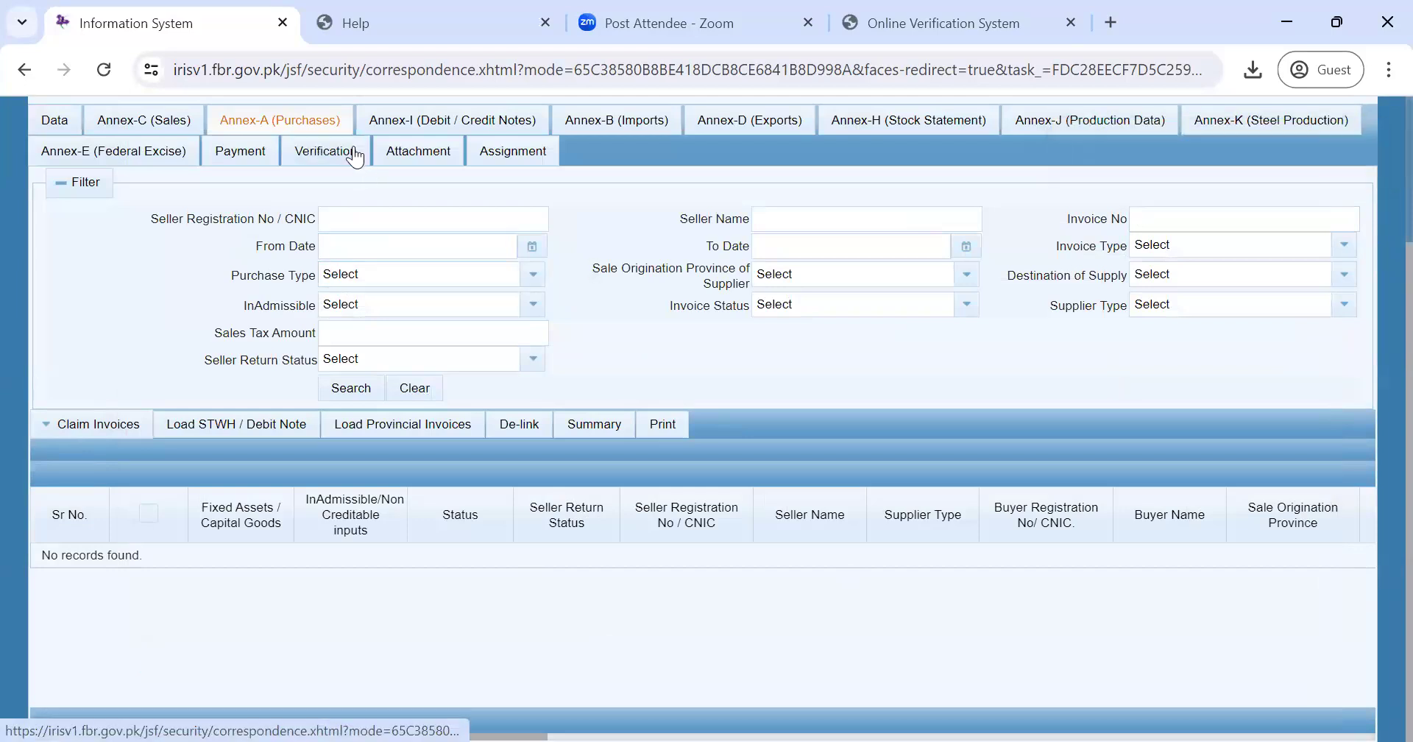
- Go back through the Data section to the Annex-A (Purchases) page
{"action": "left_click", "coordinate": [65, 119]}
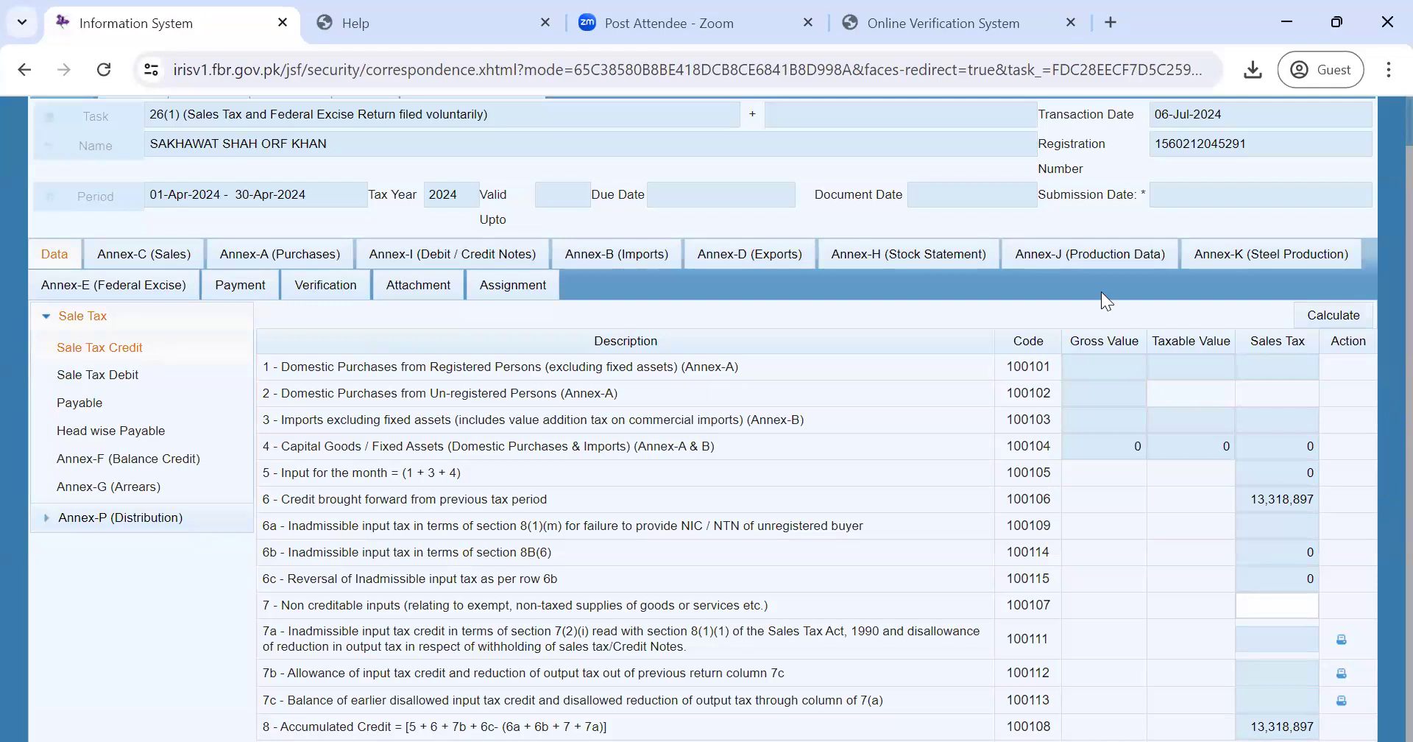
{"action": "left_click", "coordinate": [278, 258]}
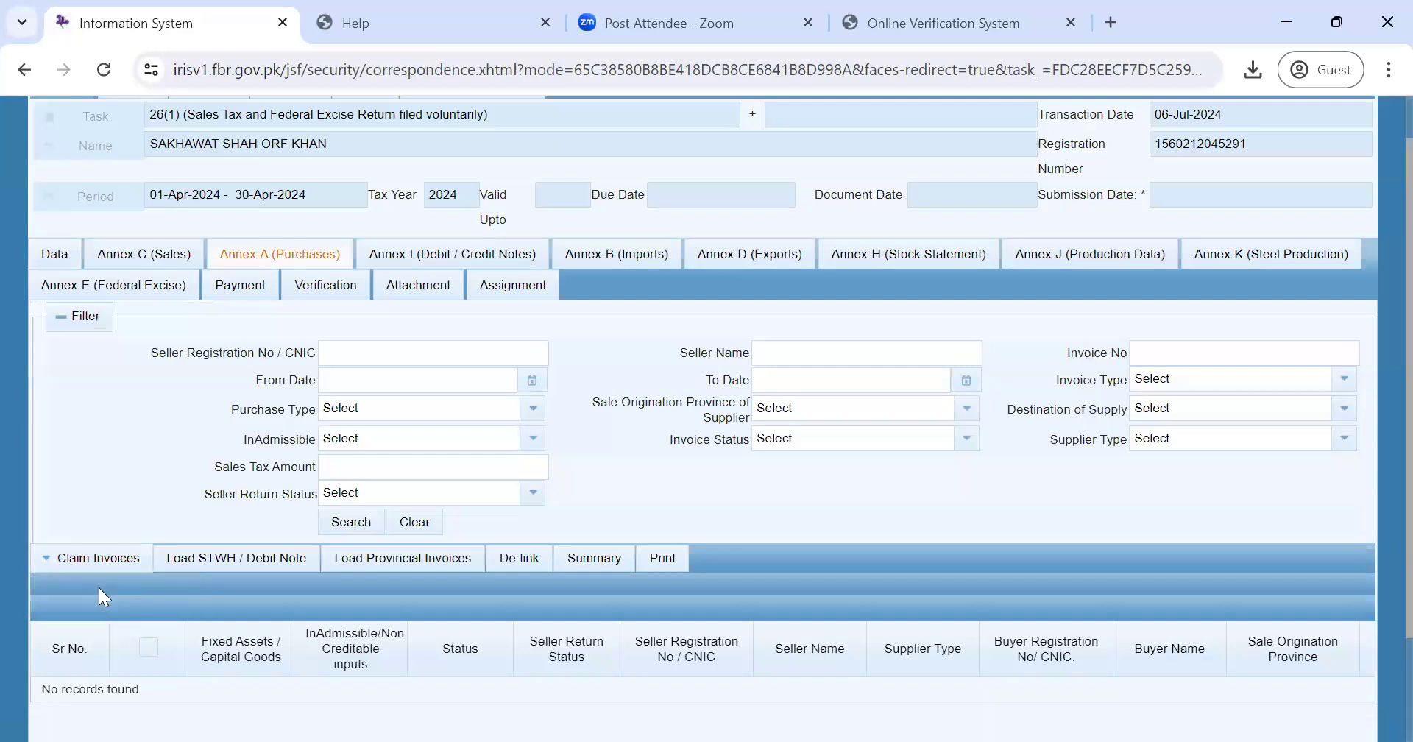
- In Claim in FBR, load invoices, tick and claim the SANAN STEEL invoice, then clear and close
{"action": "mouse_move", "coordinate": [103, 553]}
{"action": "left_click", "coordinate": [103, 588]}
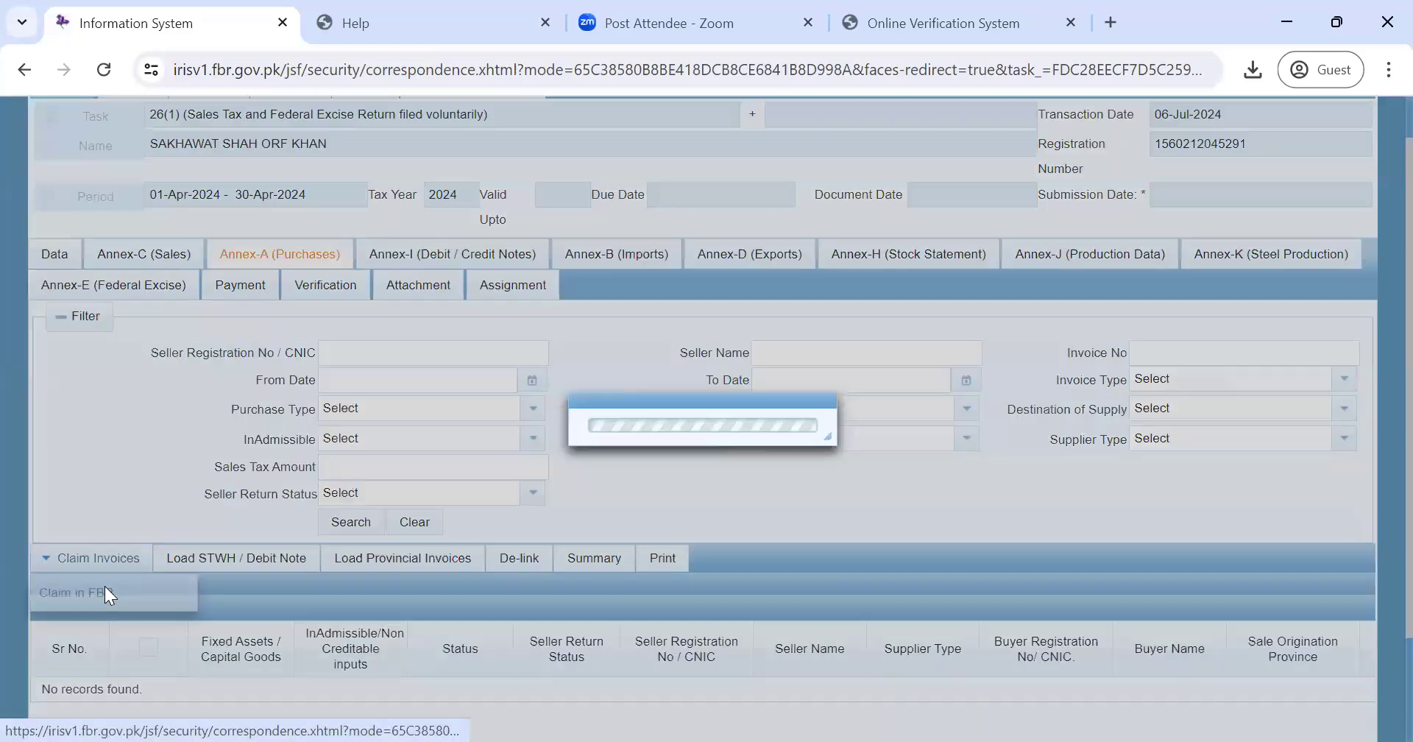
{"action": "left_click", "coordinate": [365, 321]}
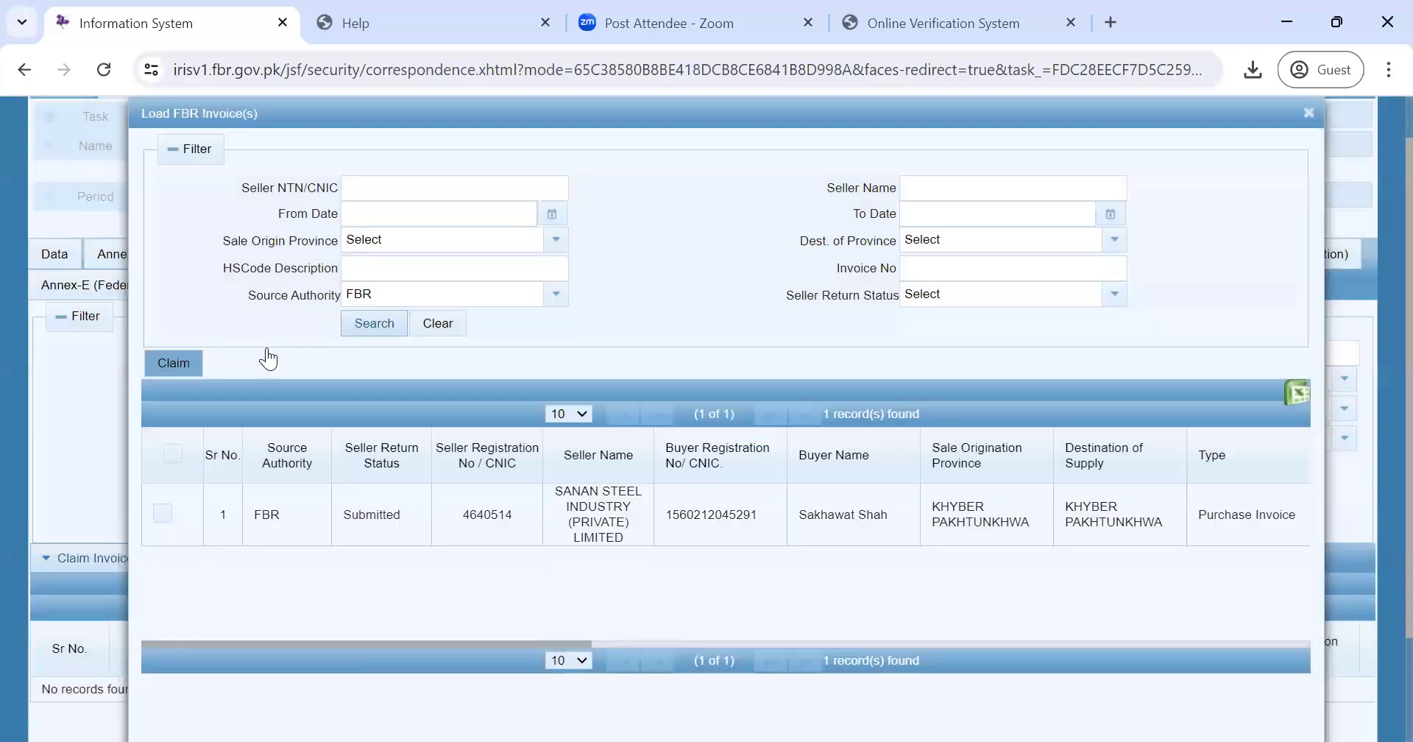
{"action": "left_click", "coordinate": [186, 362]}
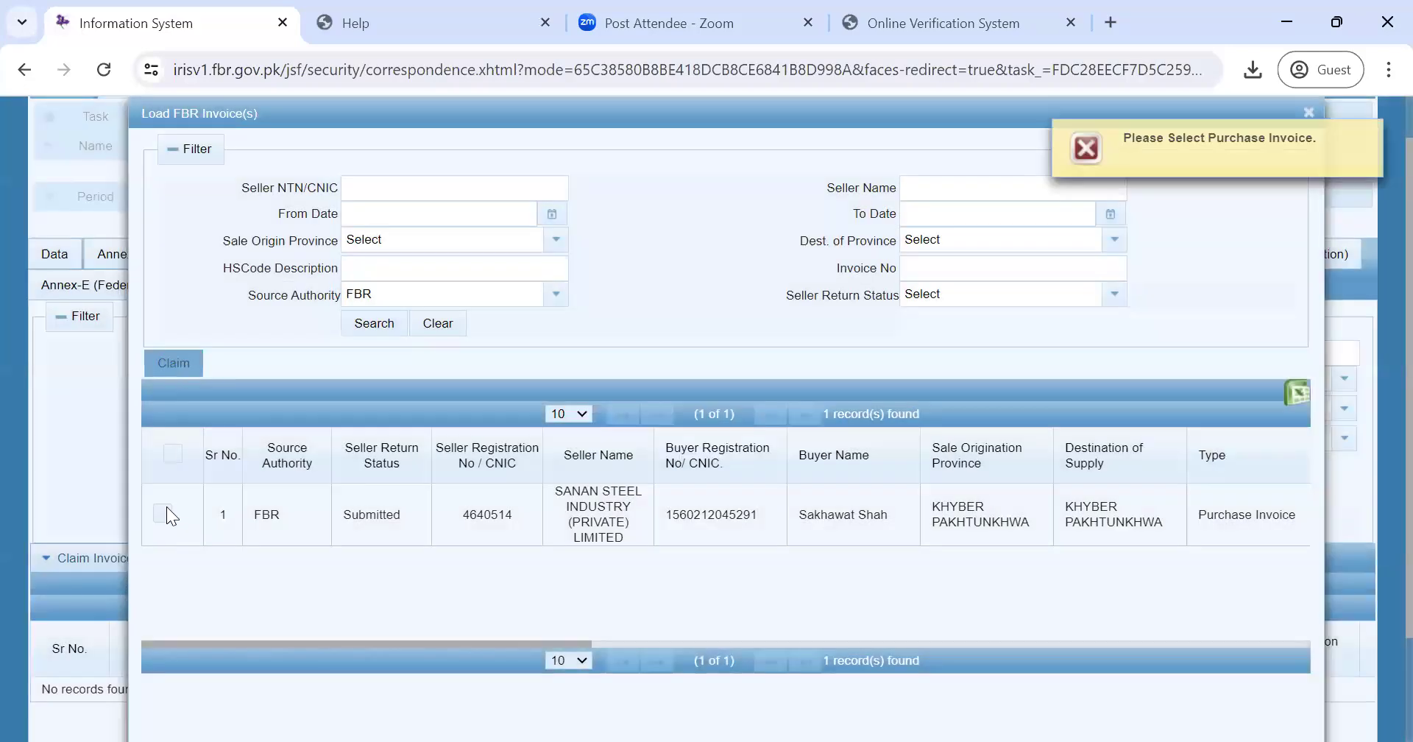
{"action": "left_click", "coordinate": [170, 459]}
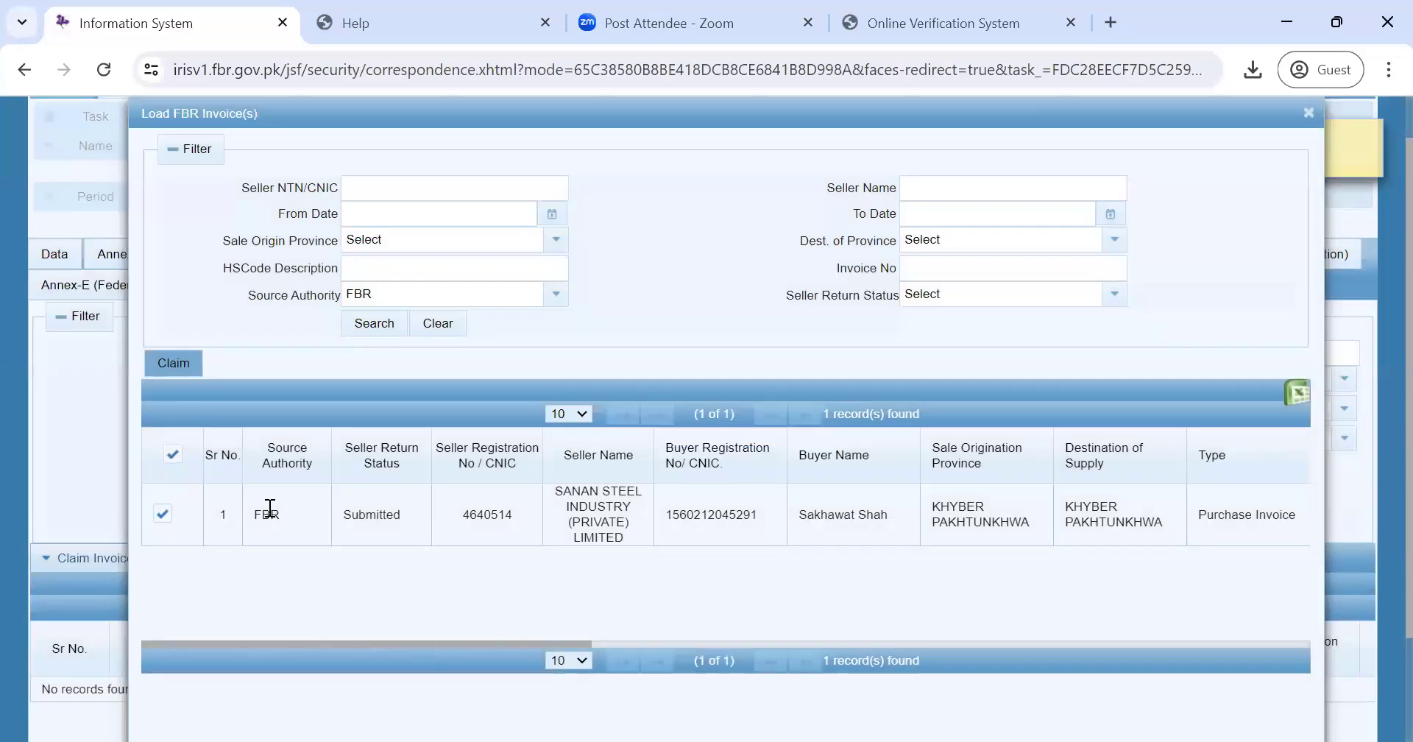
{"action": "left_click", "coordinate": [439, 328]}
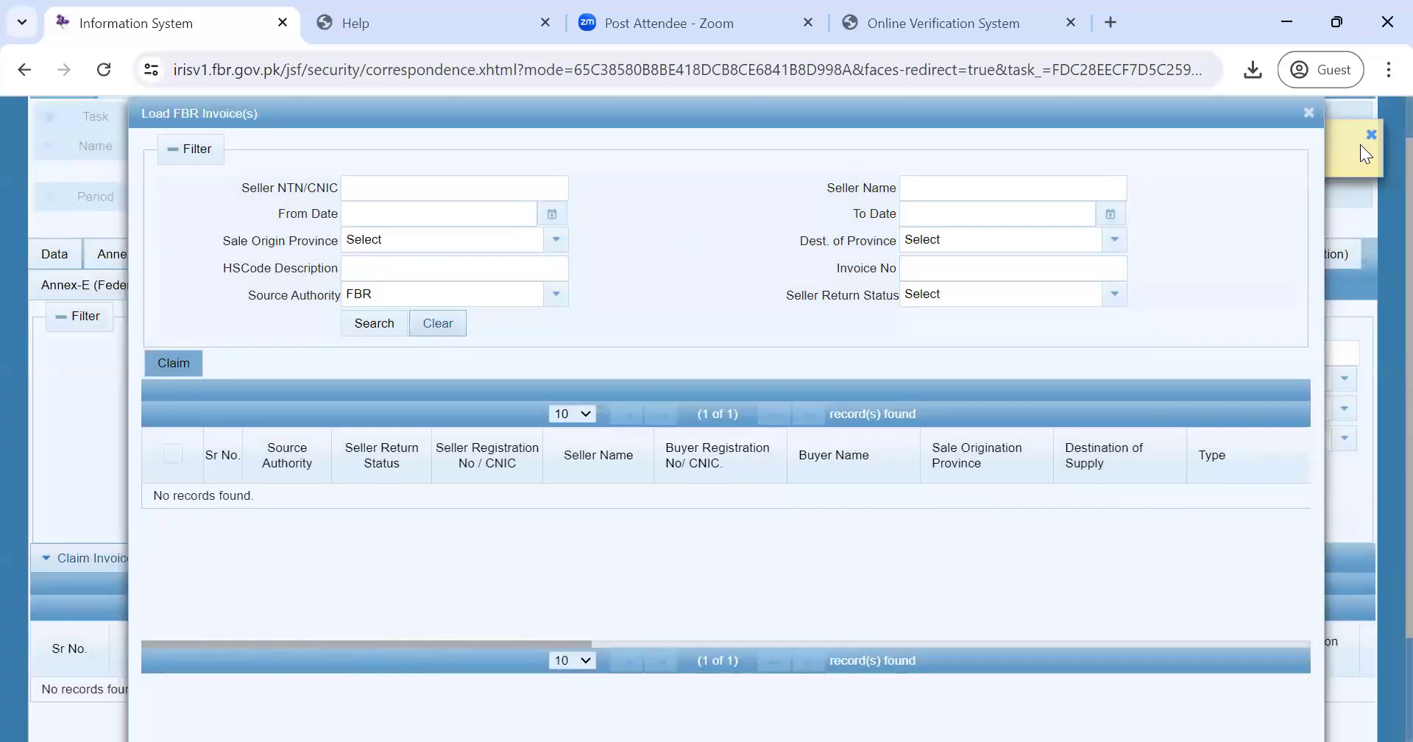
{"action": "left_click", "coordinate": [1308, 115]}
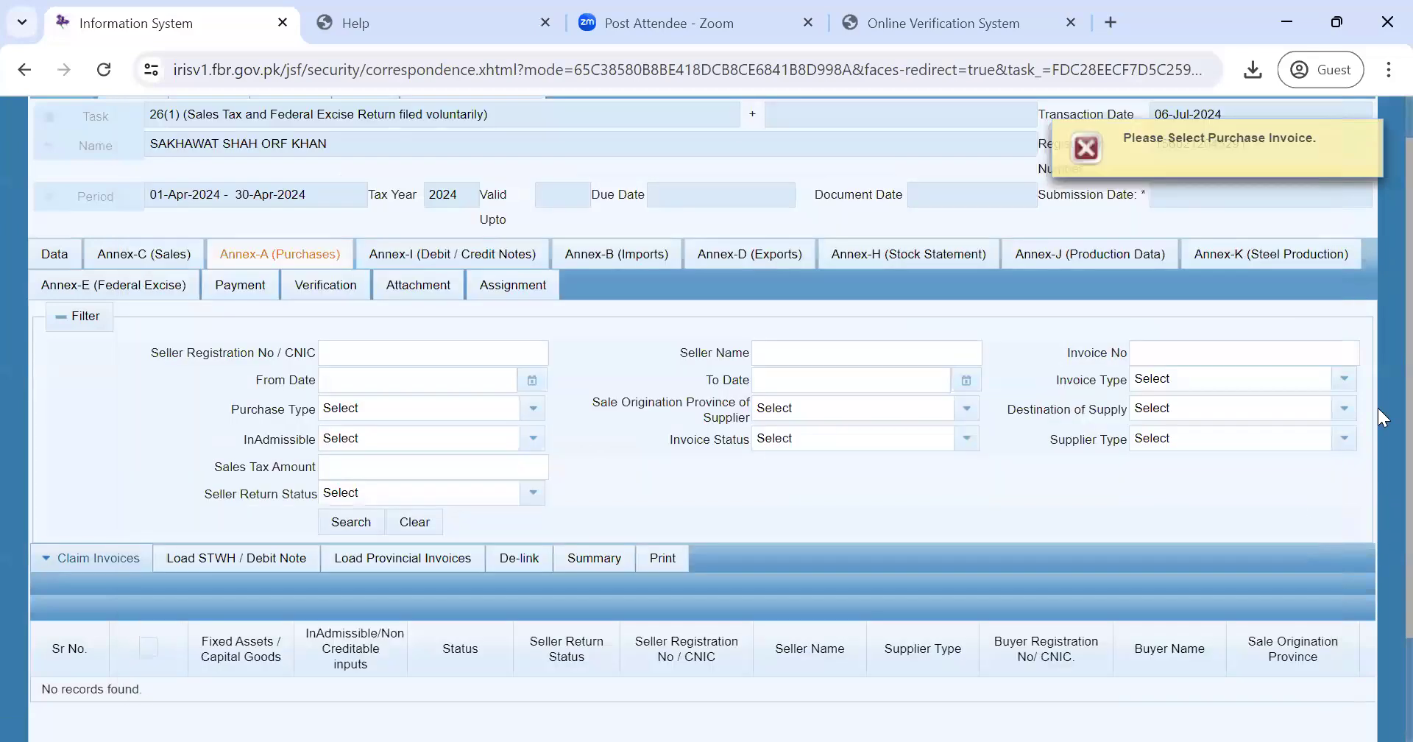
{"action": "scroll", "coordinate": [1378, 323], "scroll_direction": "down", "scroll_amount": 2}
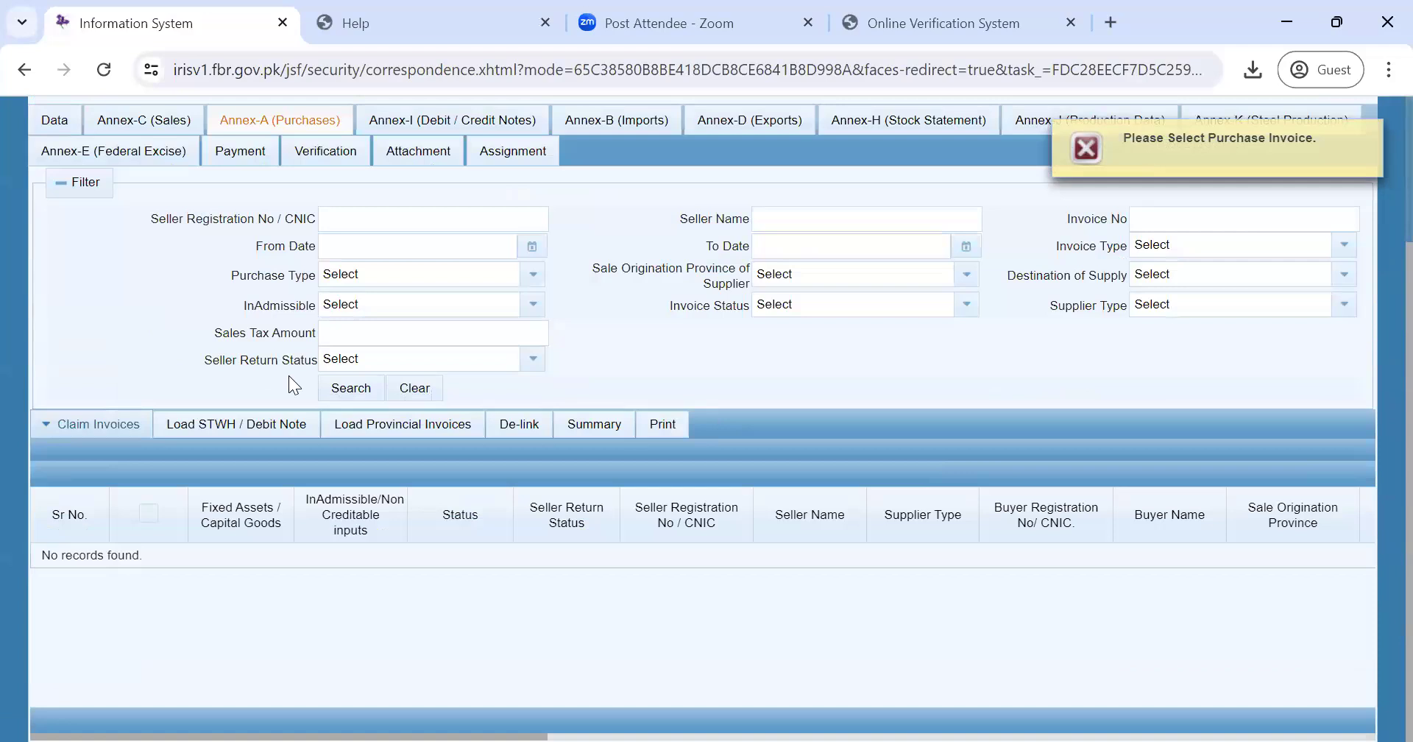
- Reopen Claim in FBR, search and claim the SANAN STEEL invoice again, then close the window
{"action": "left_click", "coordinate": [109, 434]}
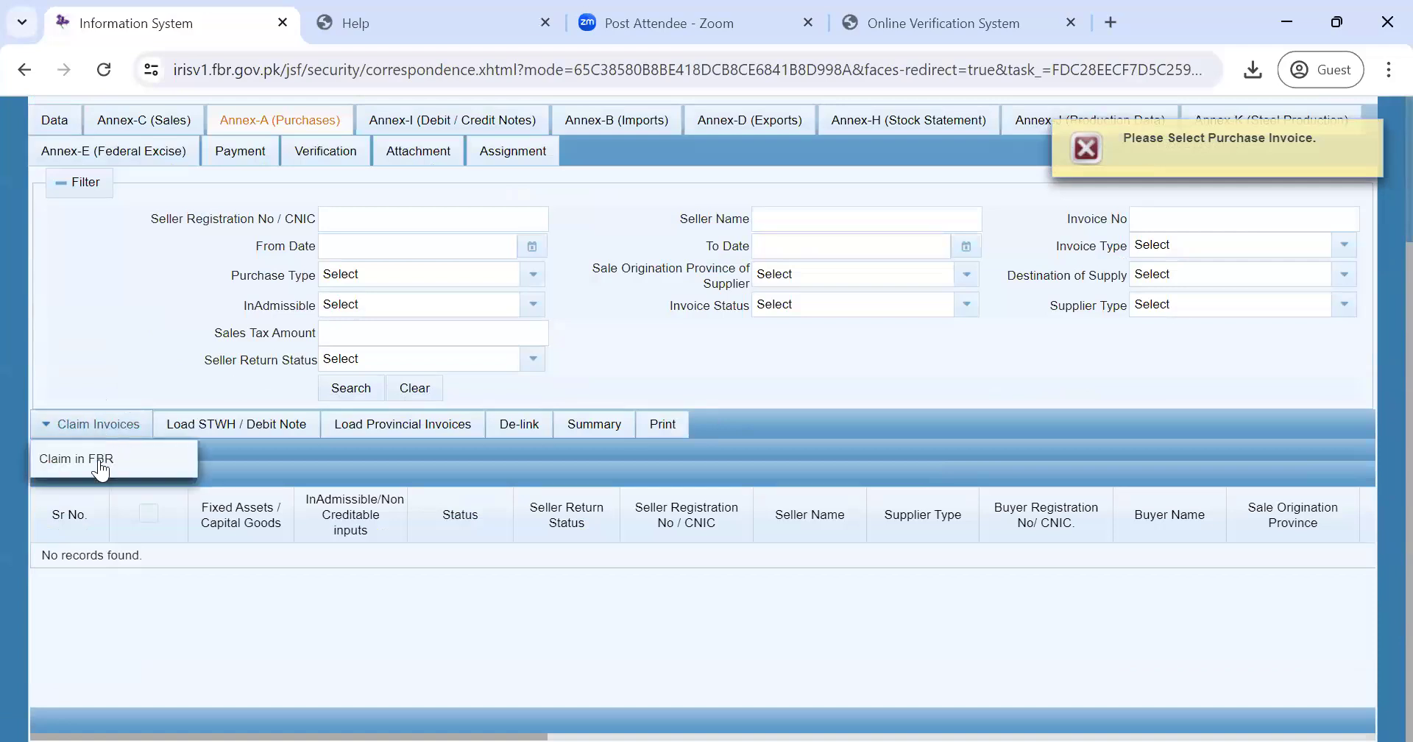
{"action": "left_click", "coordinate": [99, 461]}
{"action": "left_click", "coordinate": [382, 321]}
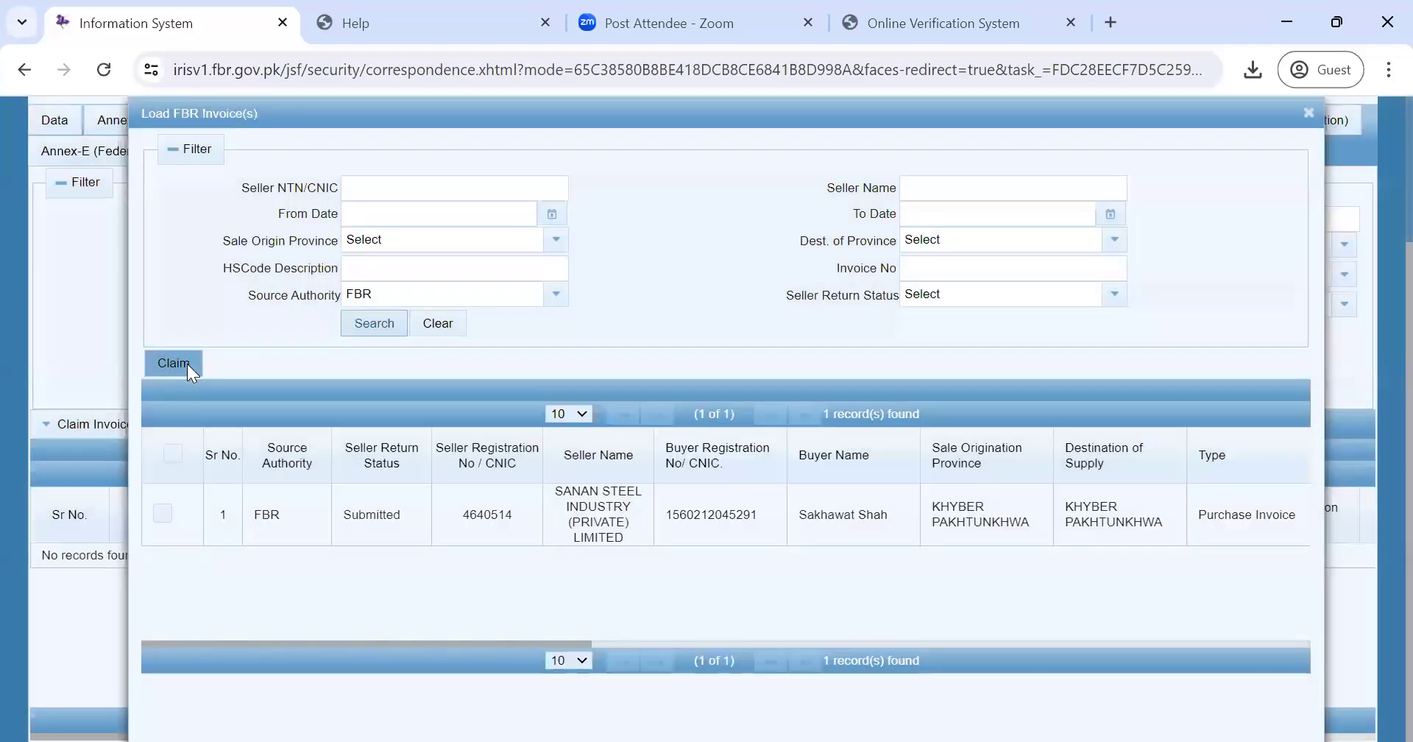
{"action": "left_click", "coordinate": [187, 364]}
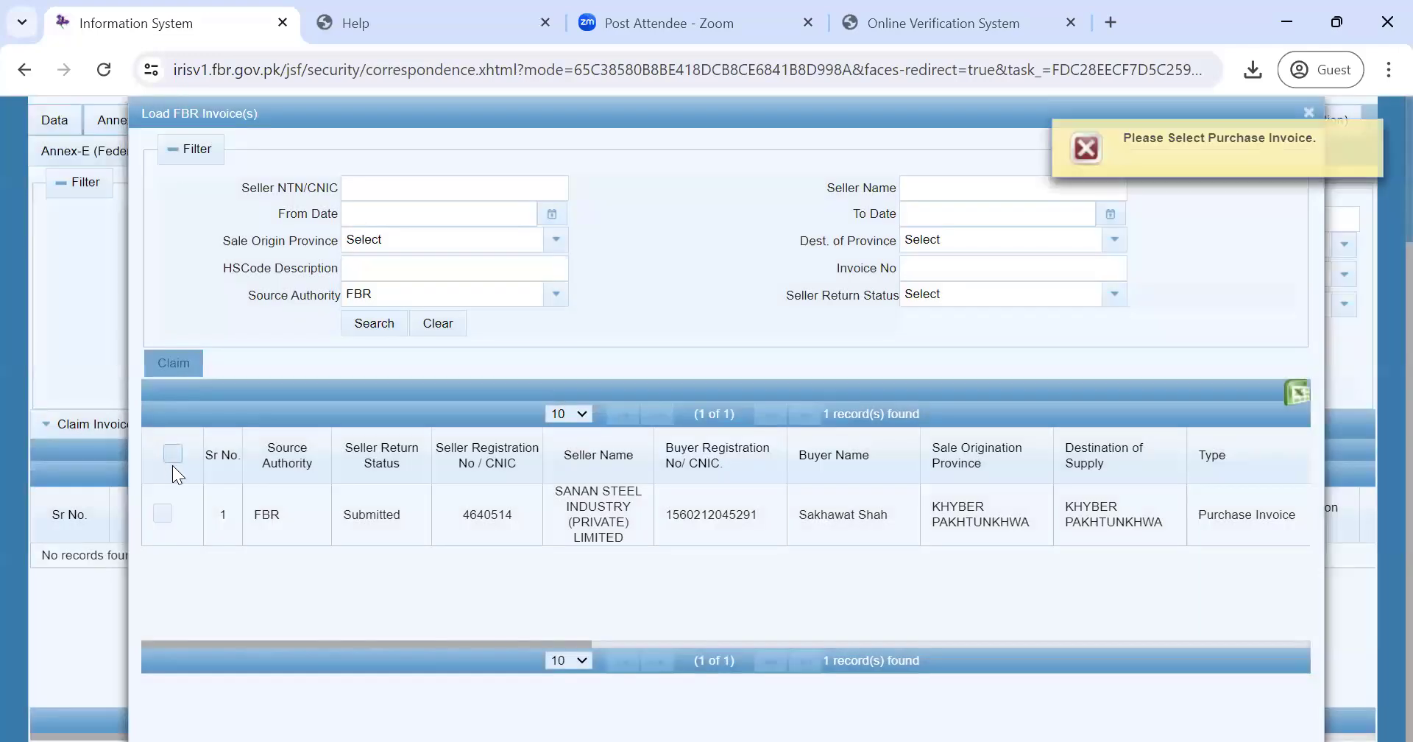
{"action": "left_click", "coordinate": [174, 454]}
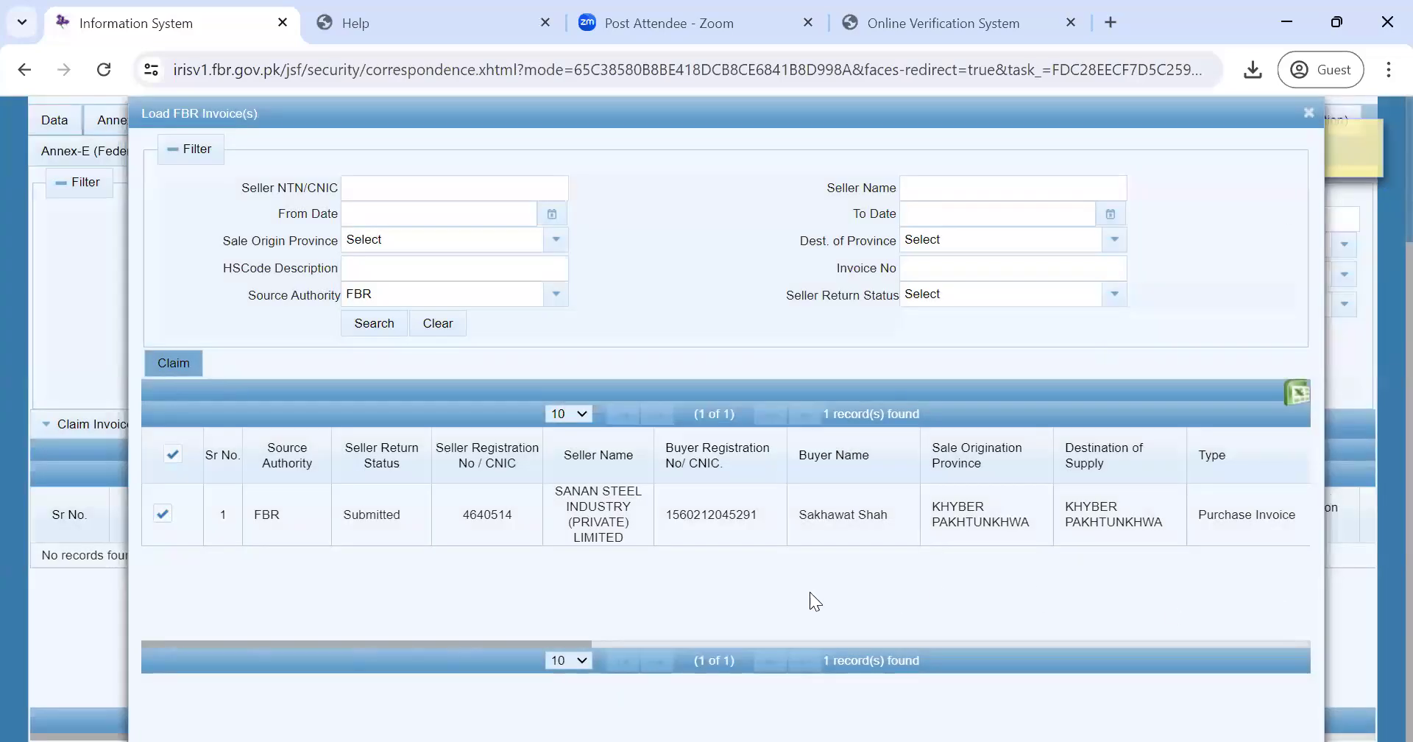
{"action": "scroll", "coordinate": [1377, 294], "scroll_direction": "up", "scroll_amount": 2}
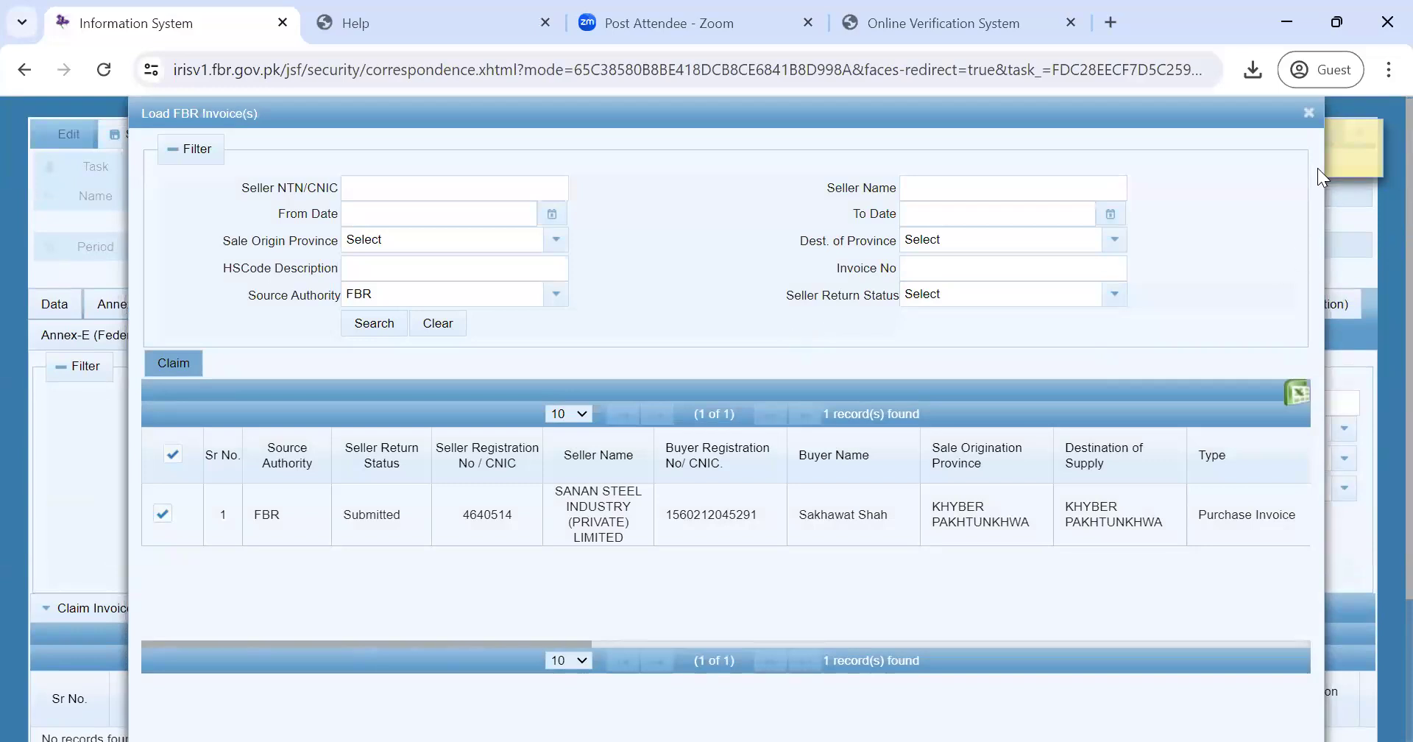
{"action": "left_click", "coordinate": [1309, 113]}
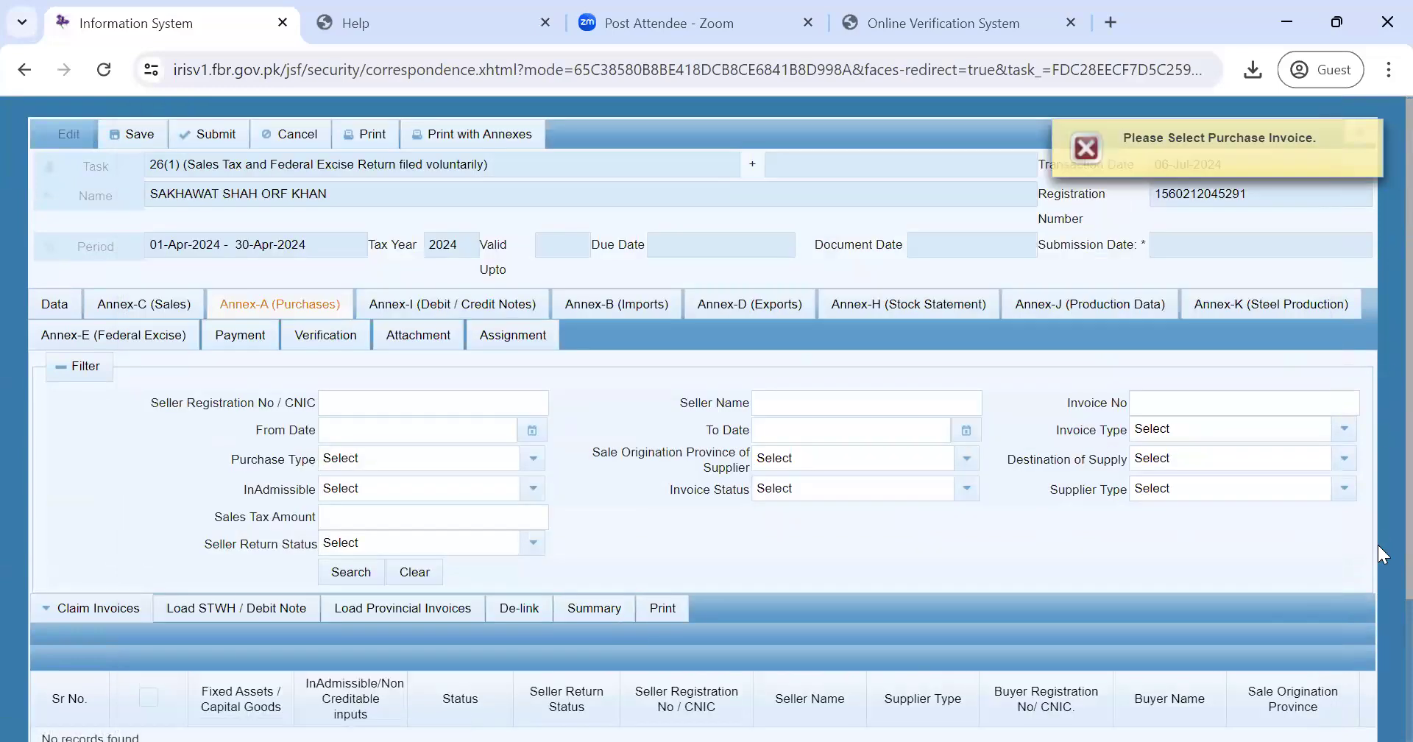
{"action": "scroll", "coordinate": [1378, 544], "scroll_direction": "down", "scroll_amount": 2}
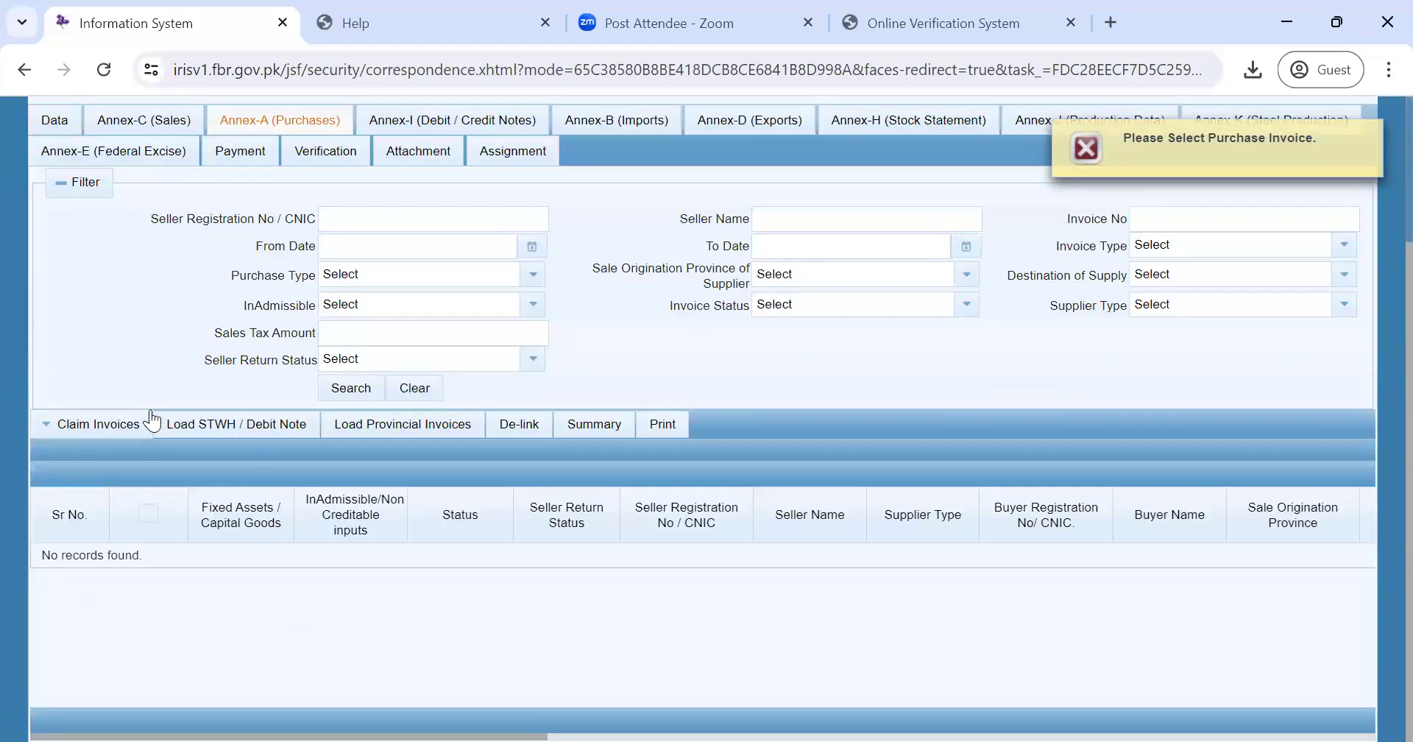
{"action": "left_click", "coordinate": [113, 424]}
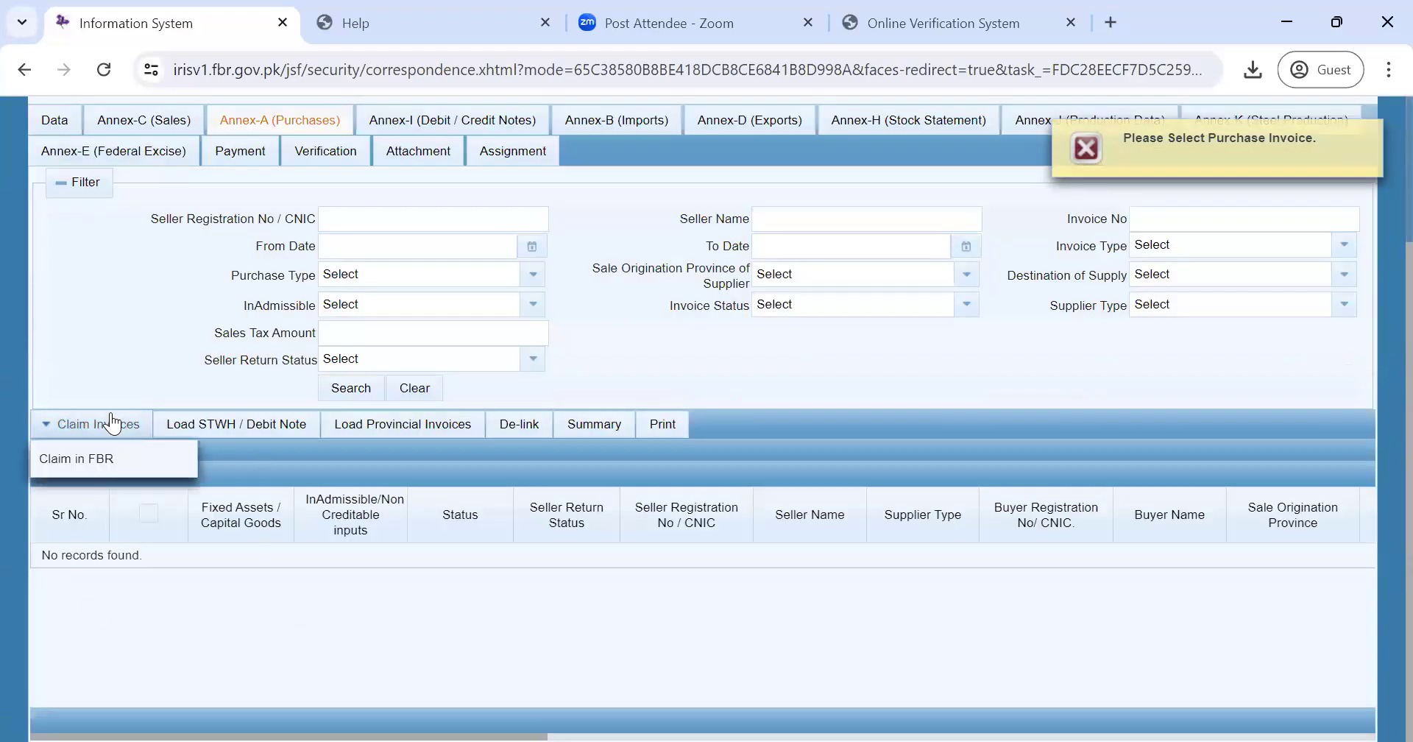
{"action": "left_click", "coordinate": [128, 595]}
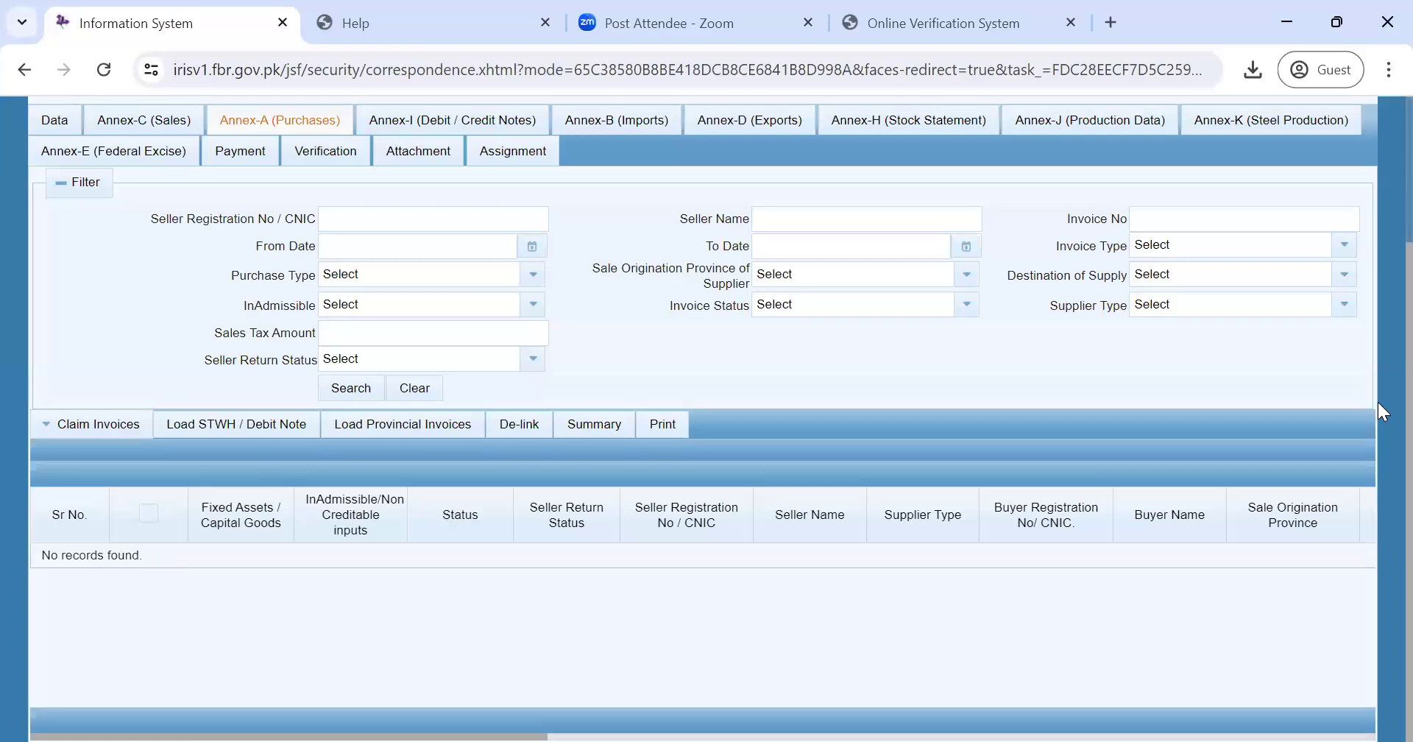
{"action": "scroll", "coordinate": [1378, 403], "scroll_direction": "up", "scroll_amount": 2}
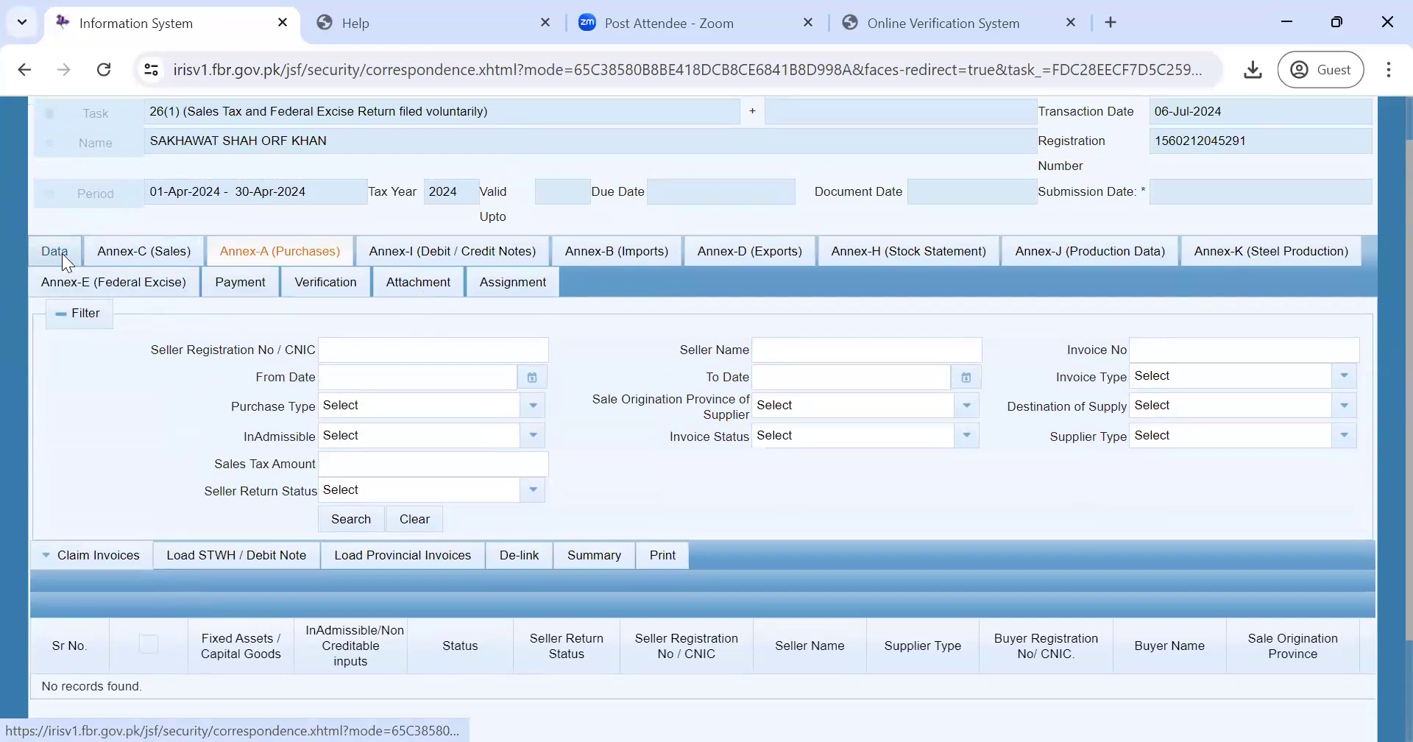
- In the Data section, highlight 'fixed assets' in row 3 and select row 4's Gross Value
{"action": "left_click", "coordinate": [62, 254]}
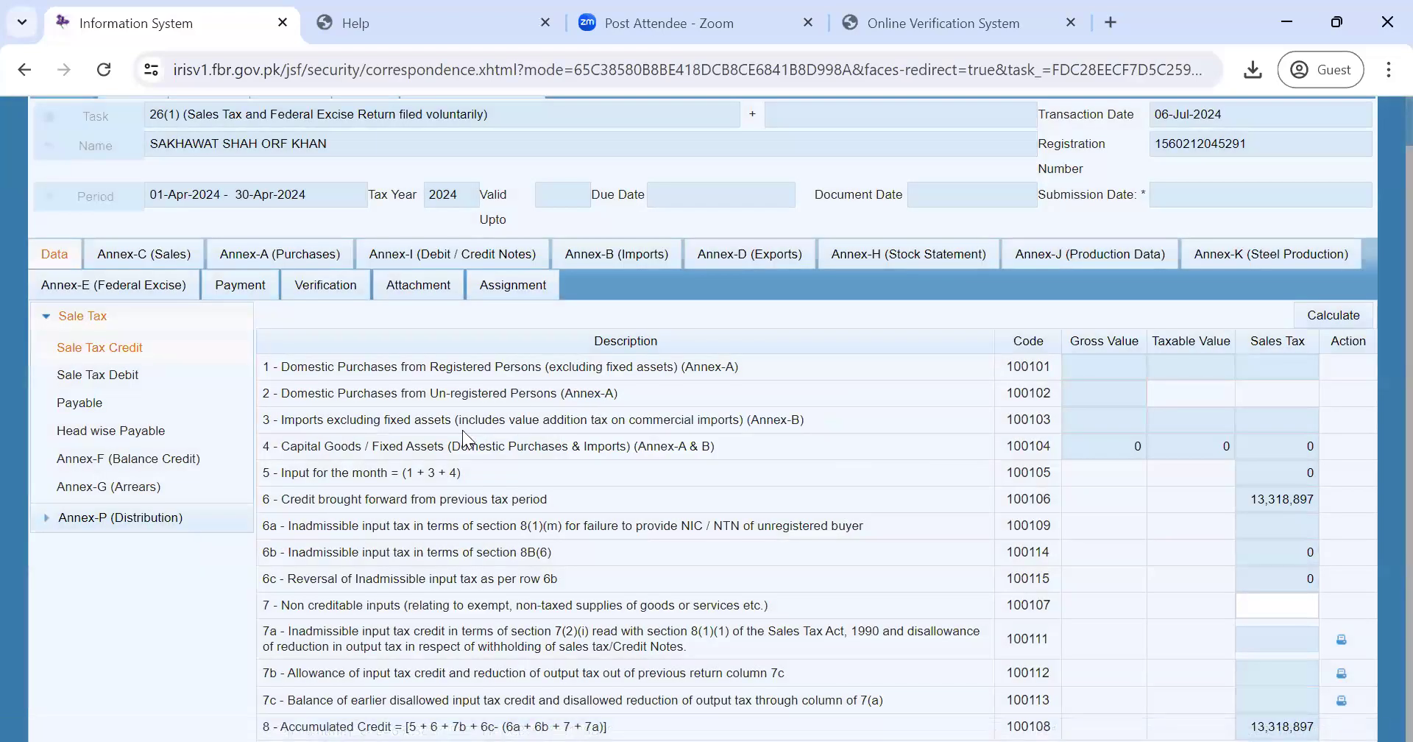
{"action": "left_click_drag", "start_coordinate": [382, 420], "coordinate": [450, 421]}
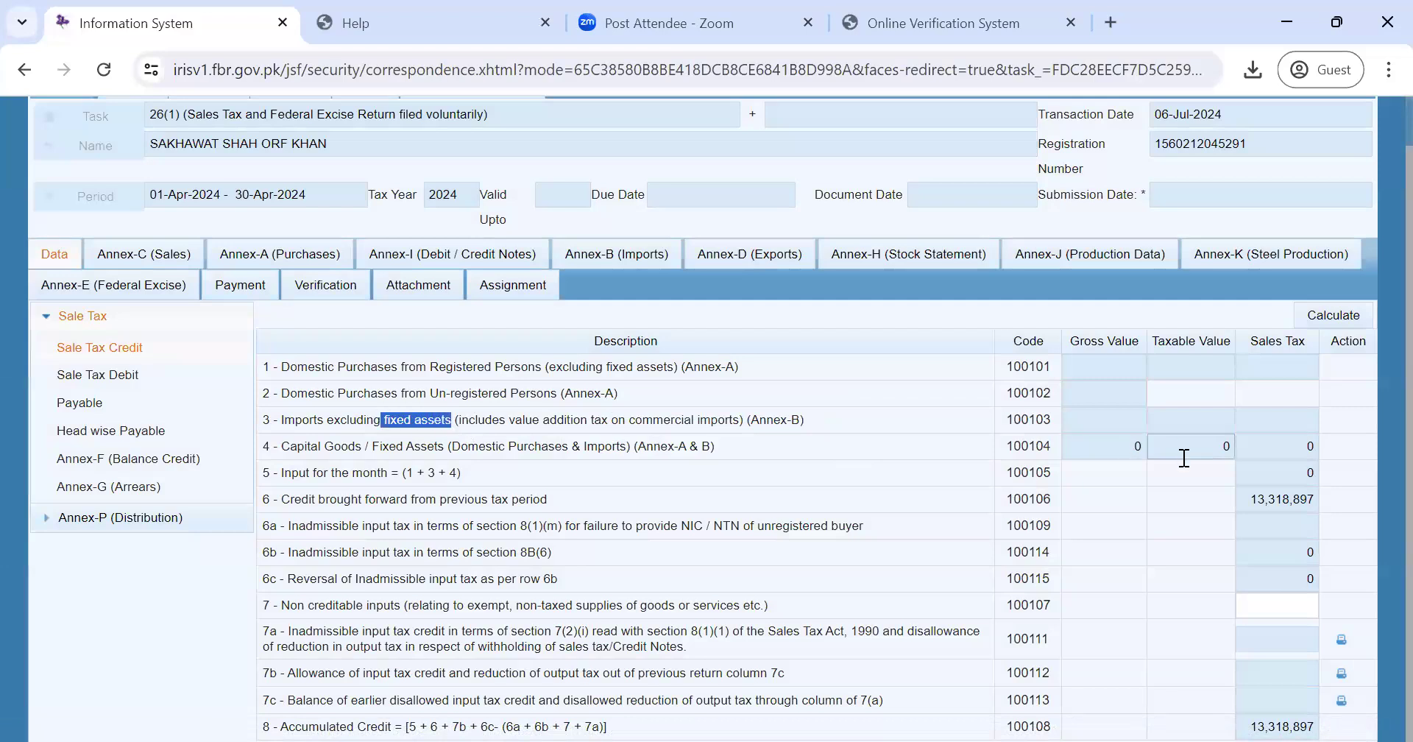
{"action": "left_click", "coordinate": [608, 473]}
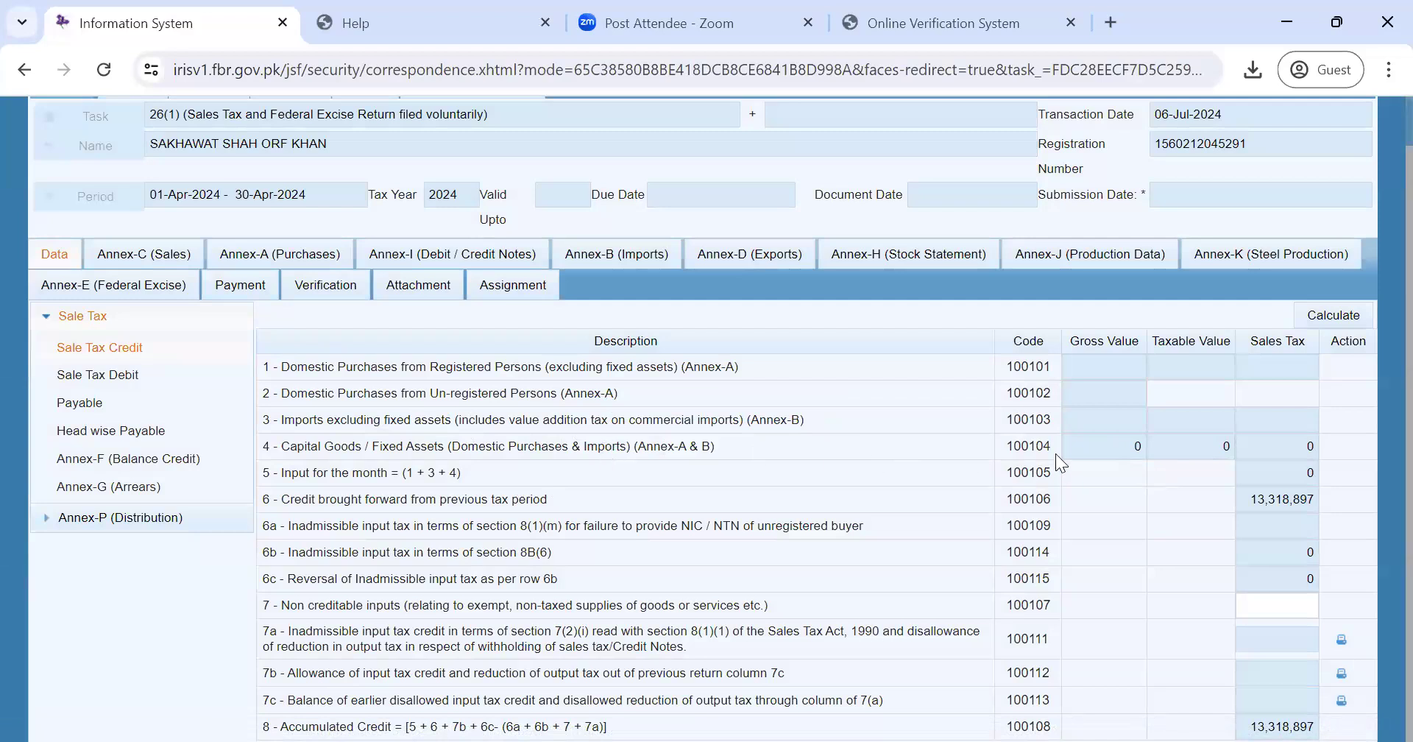
{"action": "left_click", "coordinate": [1120, 439]}
{"action": "double_click", "coordinate": [1143, 446]}
- Highlight the row 6 credit brought forward and row 6b descriptions before switching to the slides
{"action": "left_click_drag", "start_coordinate": [564, 502], "coordinate": [274, 513]}
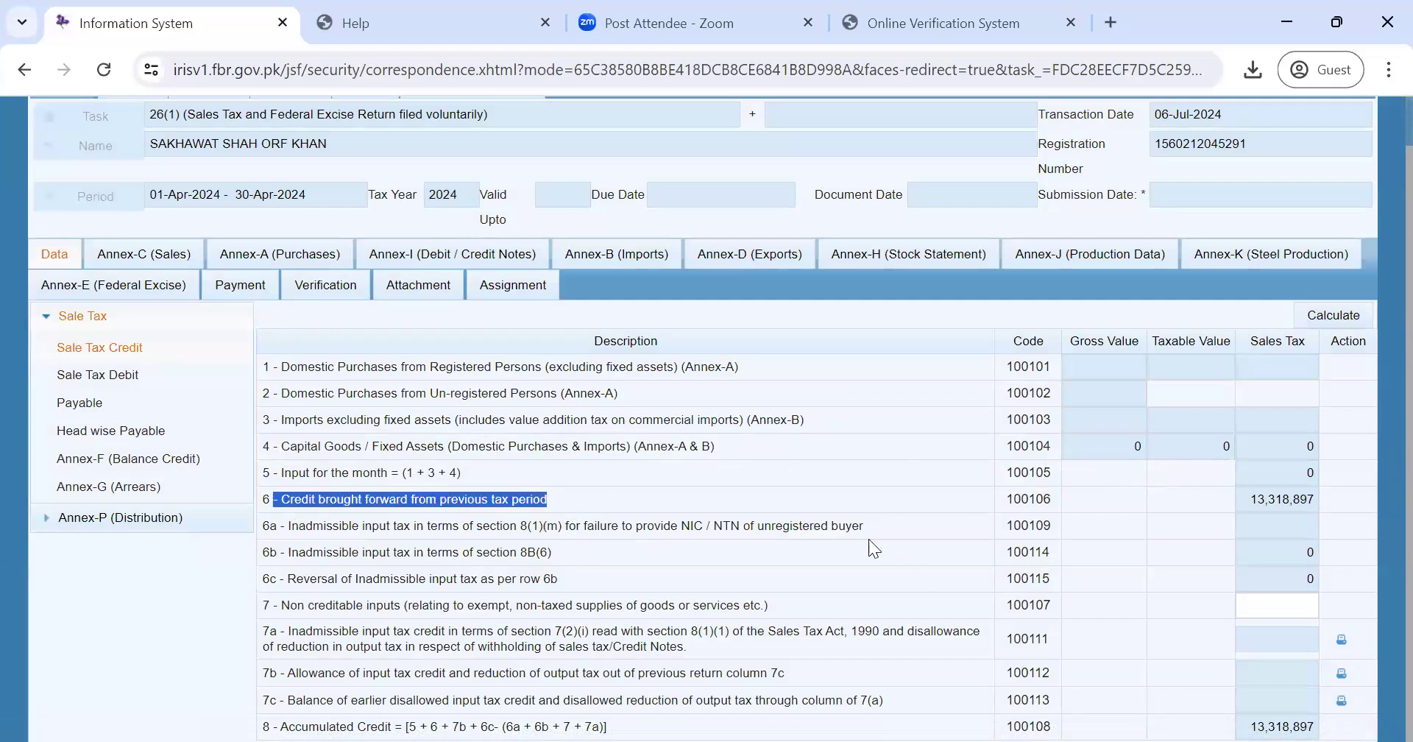
{"action": "left_click", "coordinate": [850, 522]}
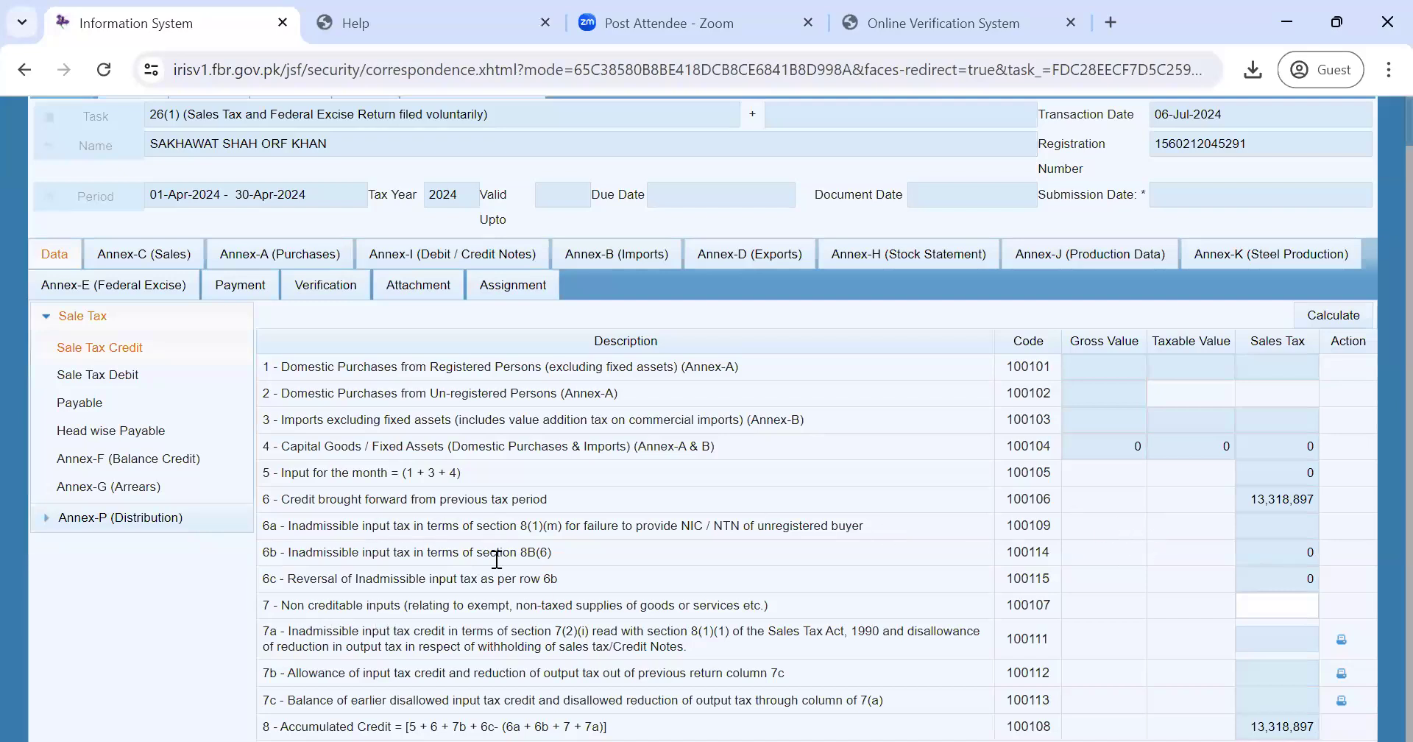
{"action": "left_click_drag", "start_coordinate": [554, 552], "coordinate": [267, 557]}
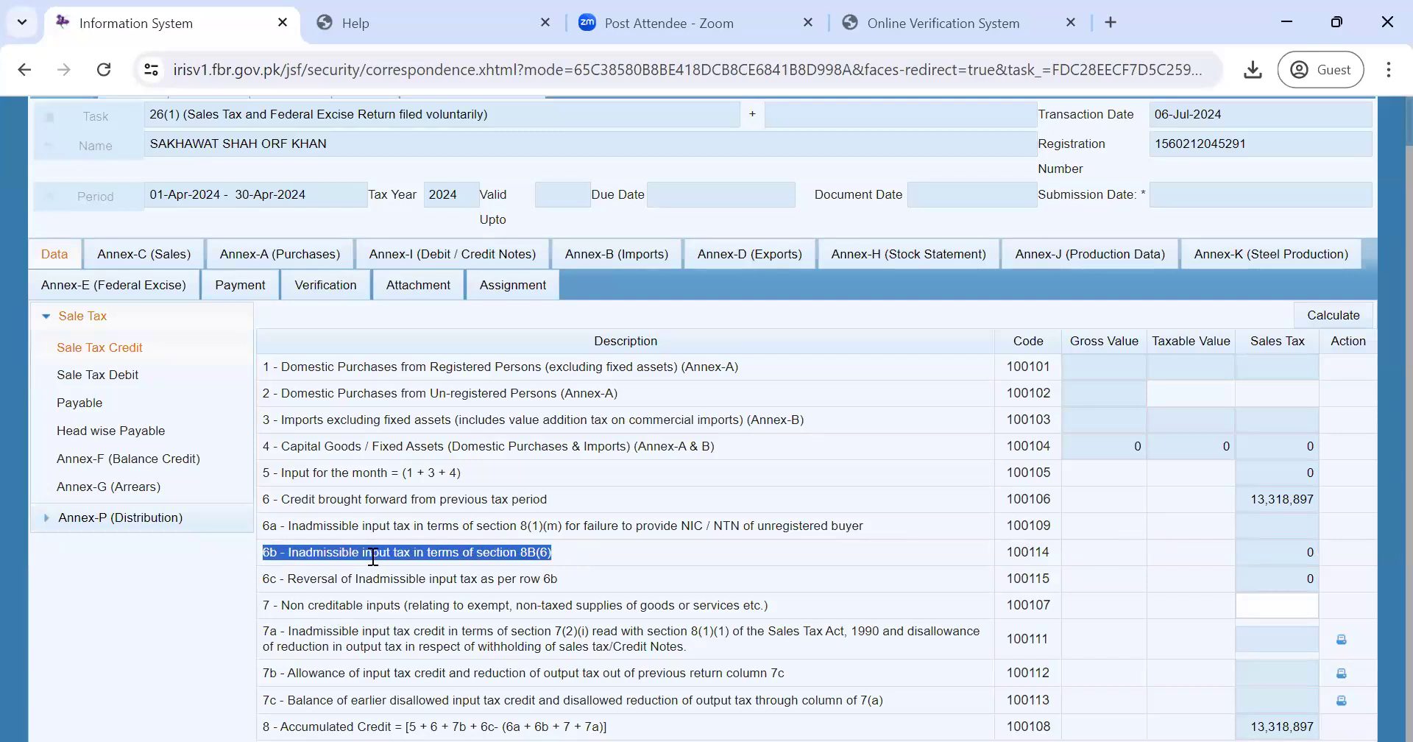
{"action": "left_click", "coordinate": [724, 38]}
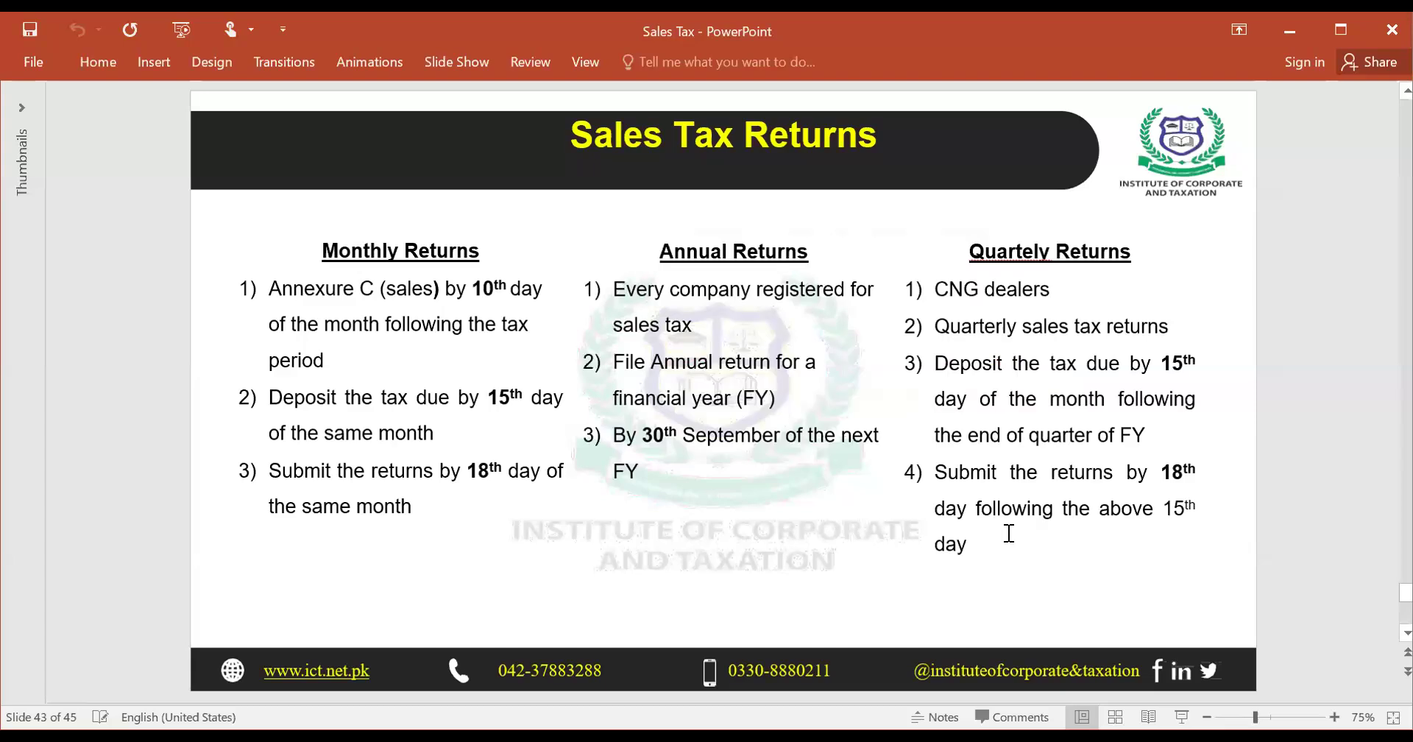
- On the Tier 1 Retailers slide, select the tier 1 integration sentence through 'by 60%'
{"action": "scroll", "coordinate": [1009, 531], "scroll_direction": "down", "scroll_amount": 1}
{"action": "scroll", "coordinate": [1008, 532], "scroll_direction": "down", "scroll_amount": 1}
{"action": "scroll", "coordinate": [1009, 530], "scroll_direction": "down", "scroll_amount": 1}
{"action": "scroll", "coordinate": [1148, 489], "scroll_direction": "up", "scroll_amount": 1}
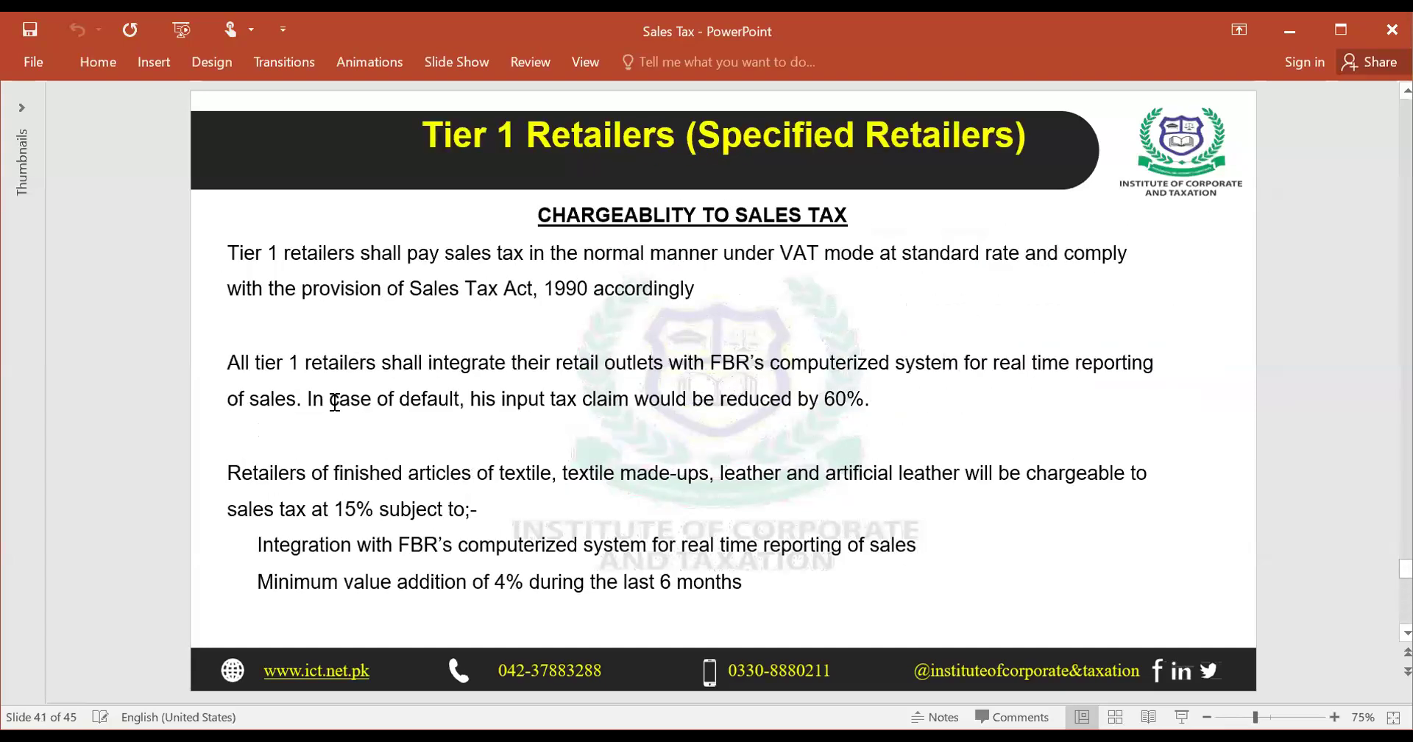
{"action": "left_click_drag", "start_coordinate": [229, 362], "coordinate": [556, 362]}
{"action": "left_click_drag", "start_coordinate": [686, 362], "coordinate": [1153, 362]}
{"action": "left_click_drag", "start_coordinate": [881, 368], "coordinate": [293, 398]}
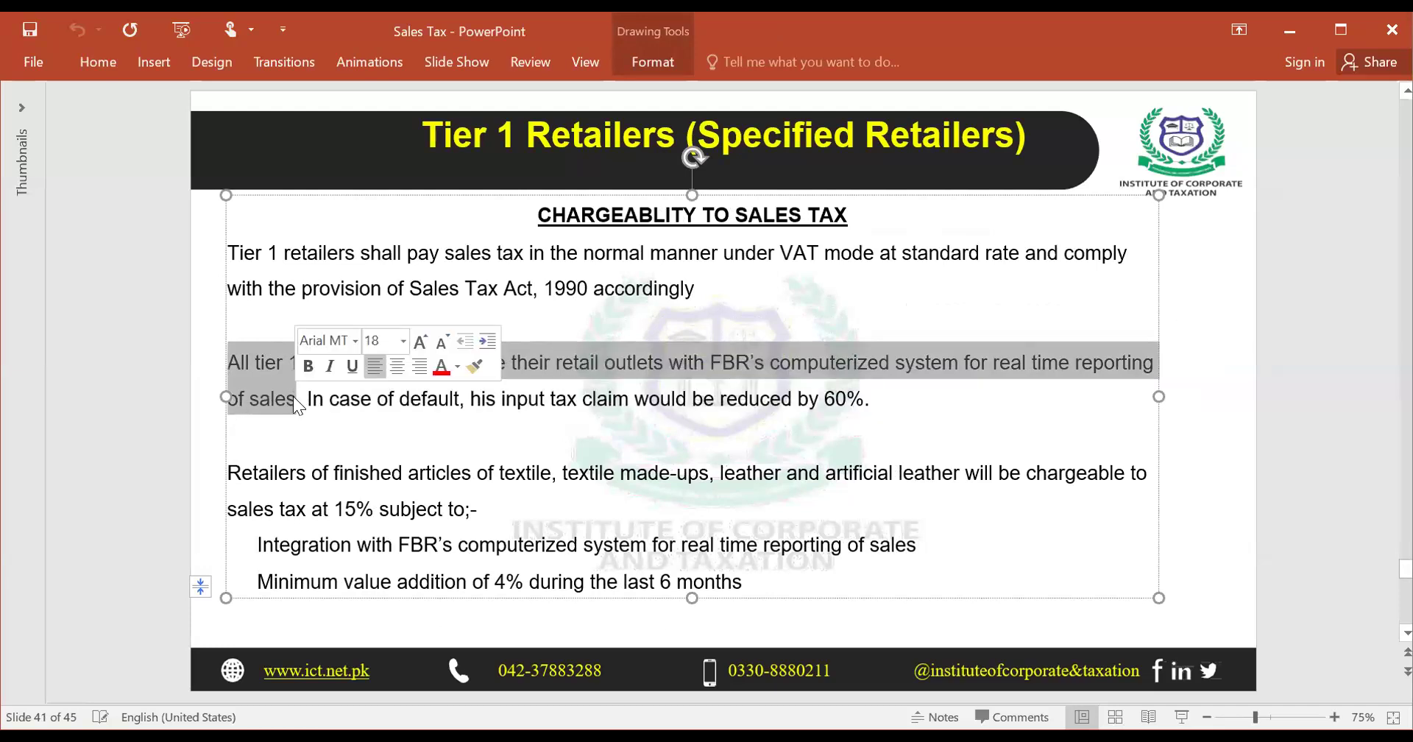
{"action": "left_click_drag", "start_coordinate": [874, 398], "coordinate": [748, 400]}
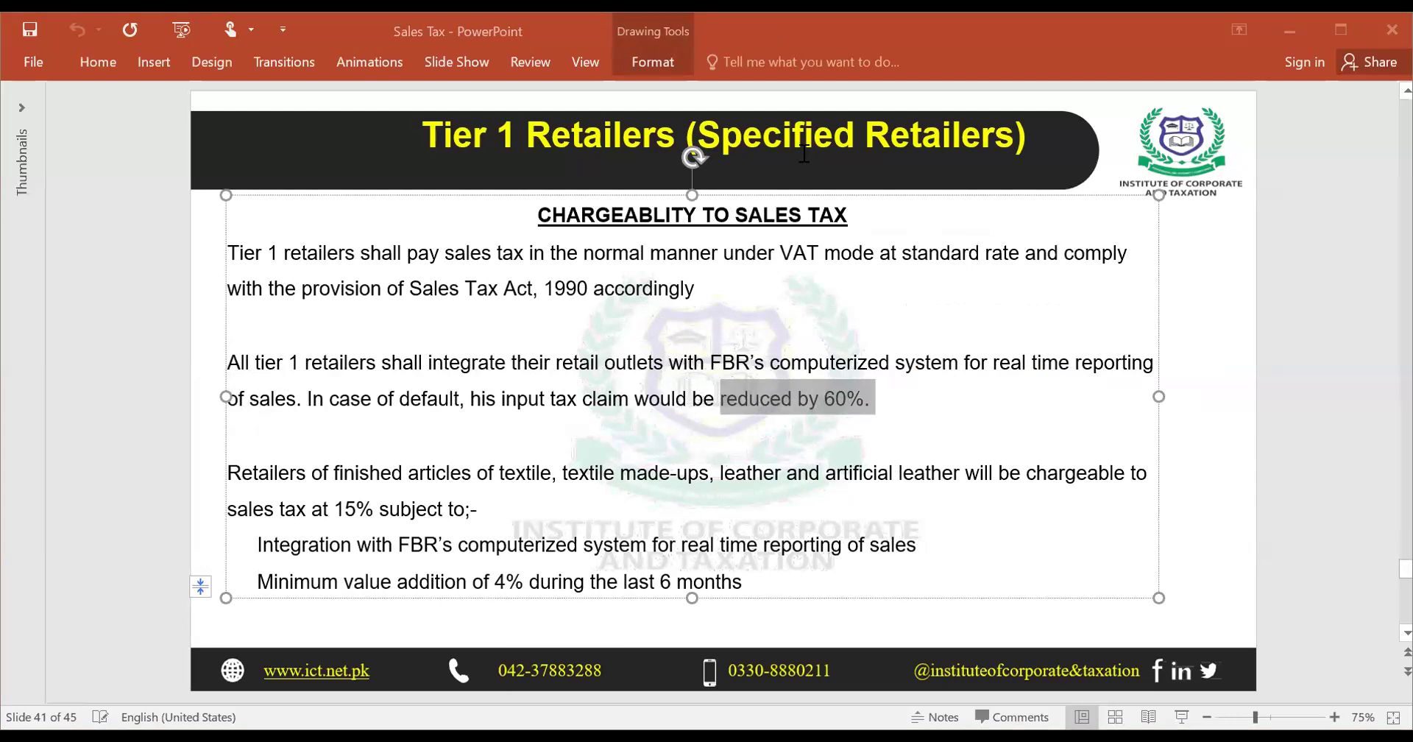
- Return to the tax return and highlight the row 6b description
{"action": "key", "text": "alt+Tab"}
{"action": "left_click", "coordinate": [566, 546]}
{"action": "triple_click", "coordinate": [565, 548]}
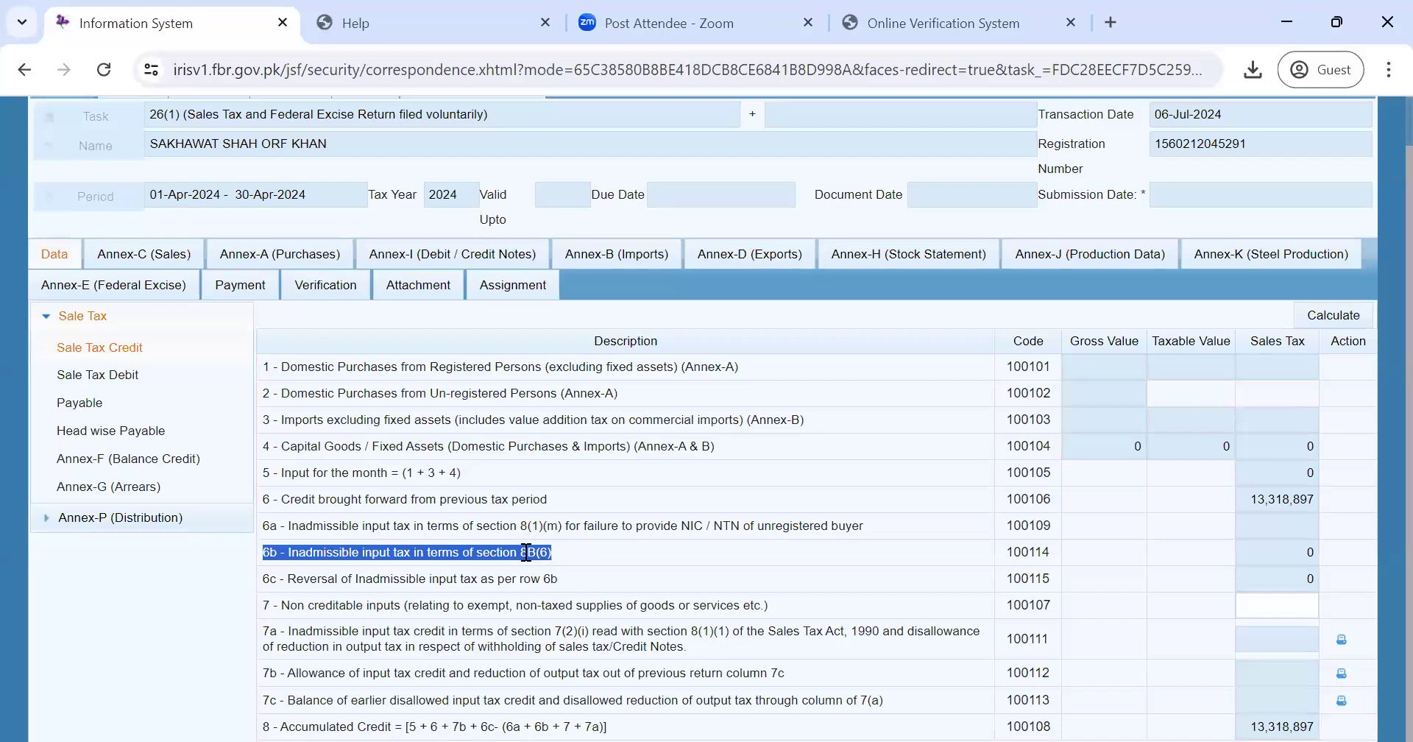
- Highlight the row 6c and row 7 'Non creditable inputs' descriptions in the Sale Tax Credit table
{"action": "left_click_drag", "start_coordinate": [573, 578], "coordinate": [265, 578]}
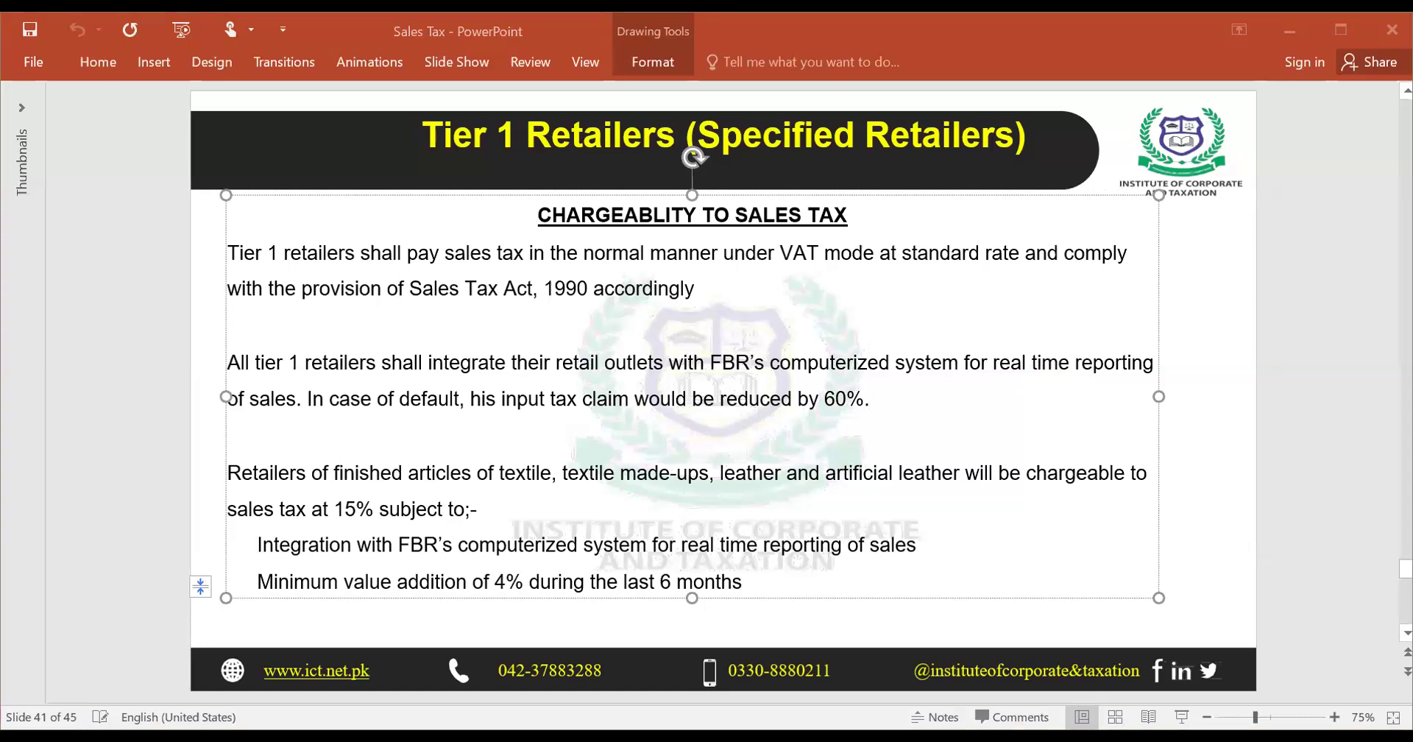
{"action": "key", "text": "alt+Tab"}
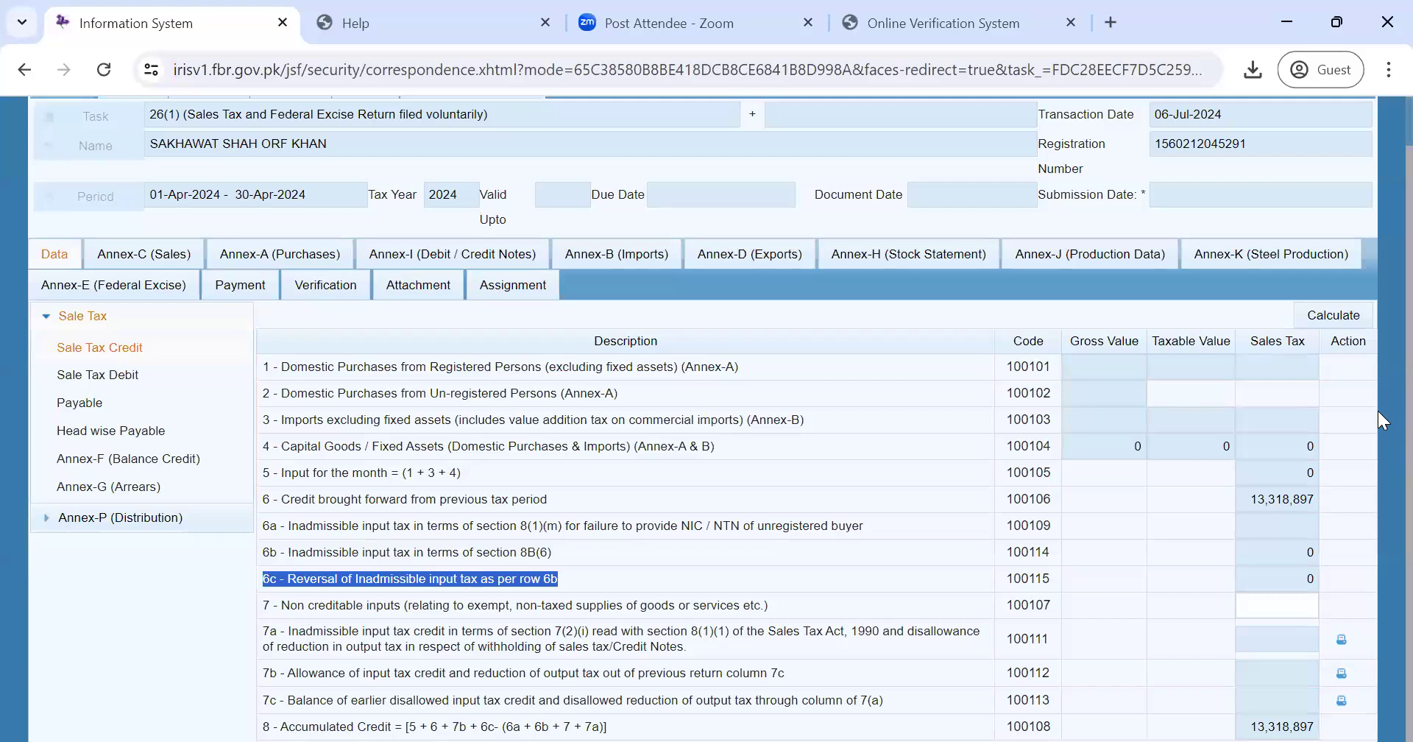
{"action": "left_click", "coordinate": [152, 654]}
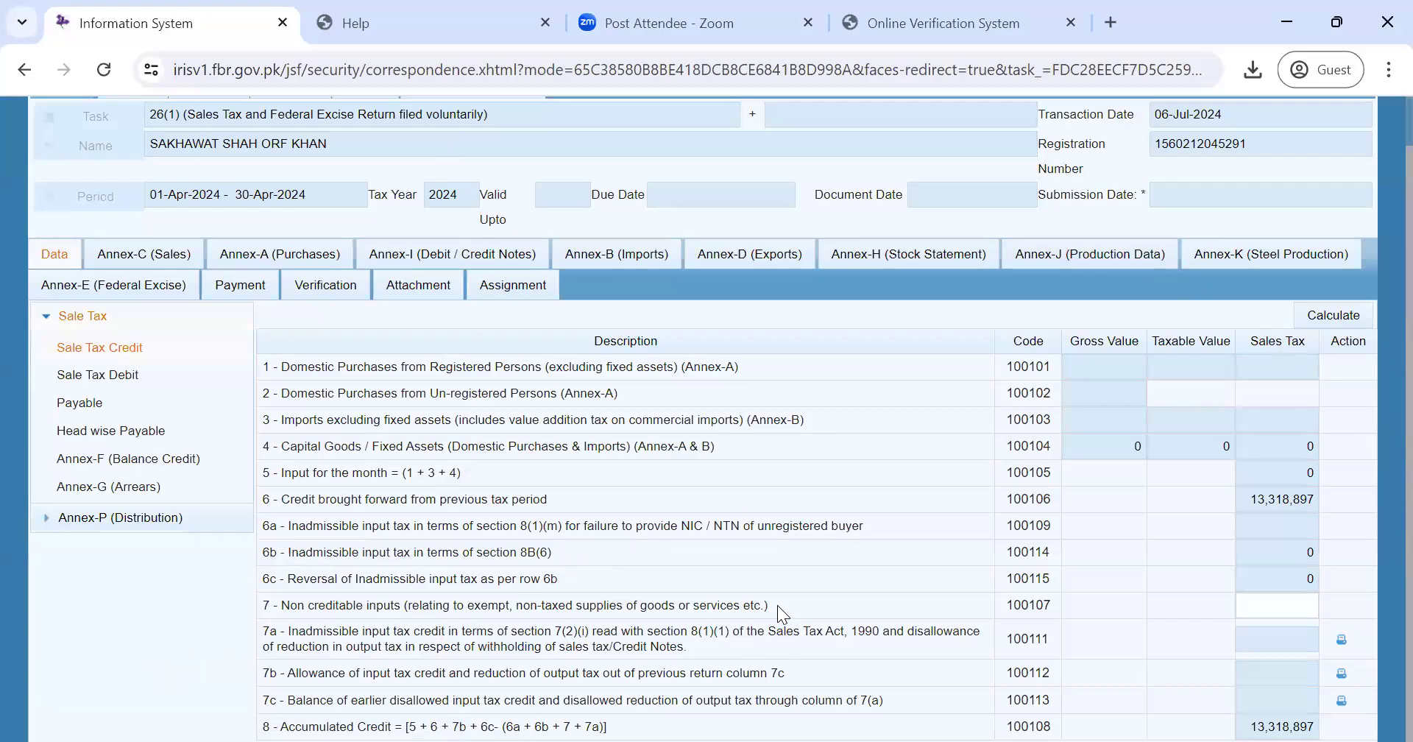
{"action": "left_click_drag", "start_coordinate": [777, 605], "coordinate": [279, 602]}
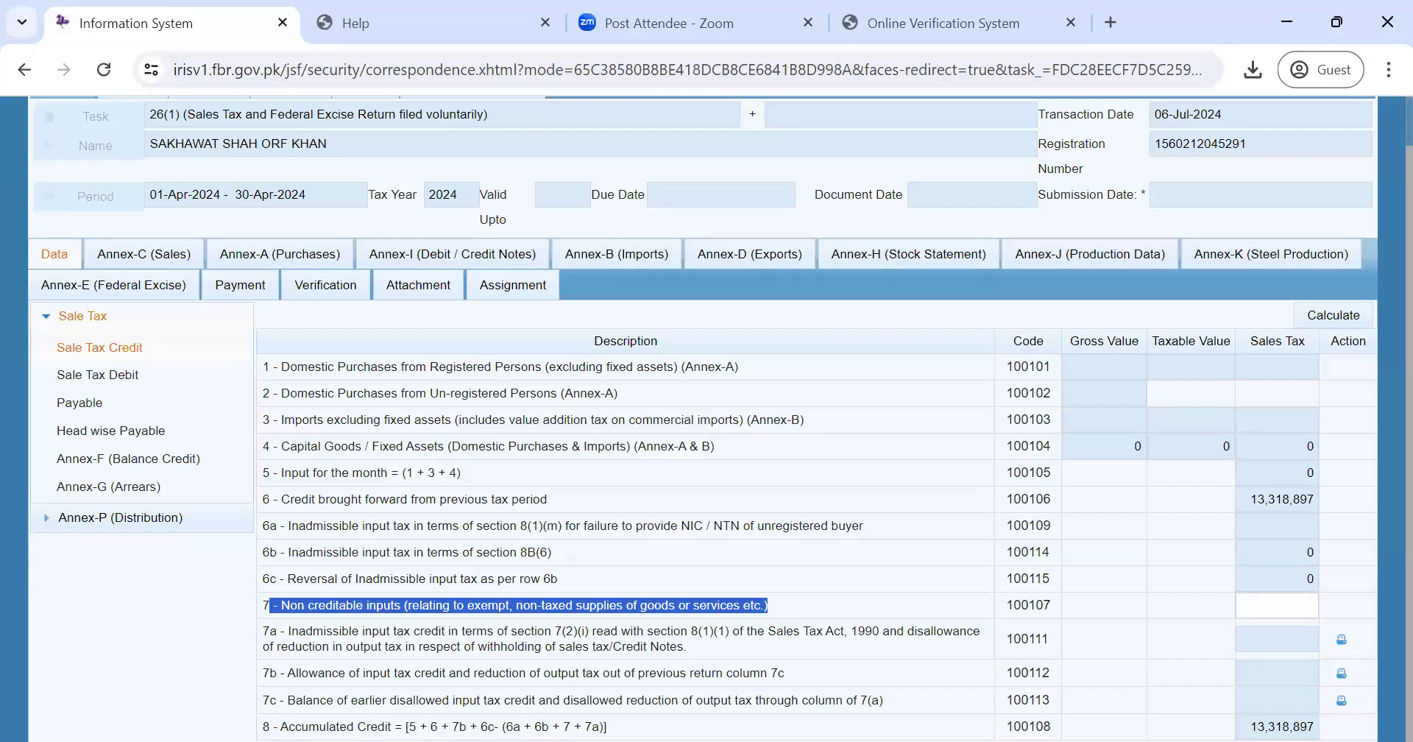
{"action": "key", "text": "alt+Tab"}
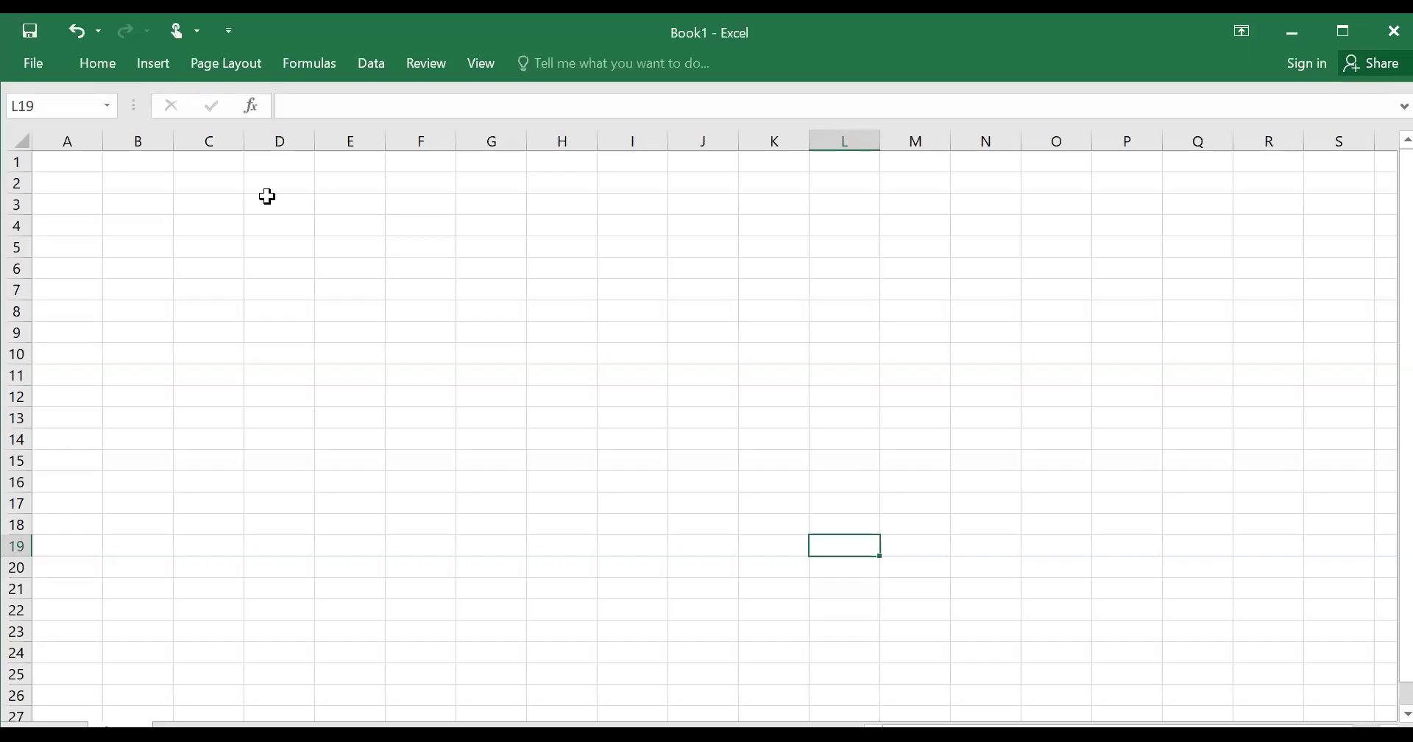
- Maximise the blank Book1 workbook and move the selection around to cell B3
{"action": "left_click", "coordinate": [243, 201]}
{"action": "key", "text": "Left"}
{"action": "key", "text": "Up"}
{"action": "key", "text": "Up"}
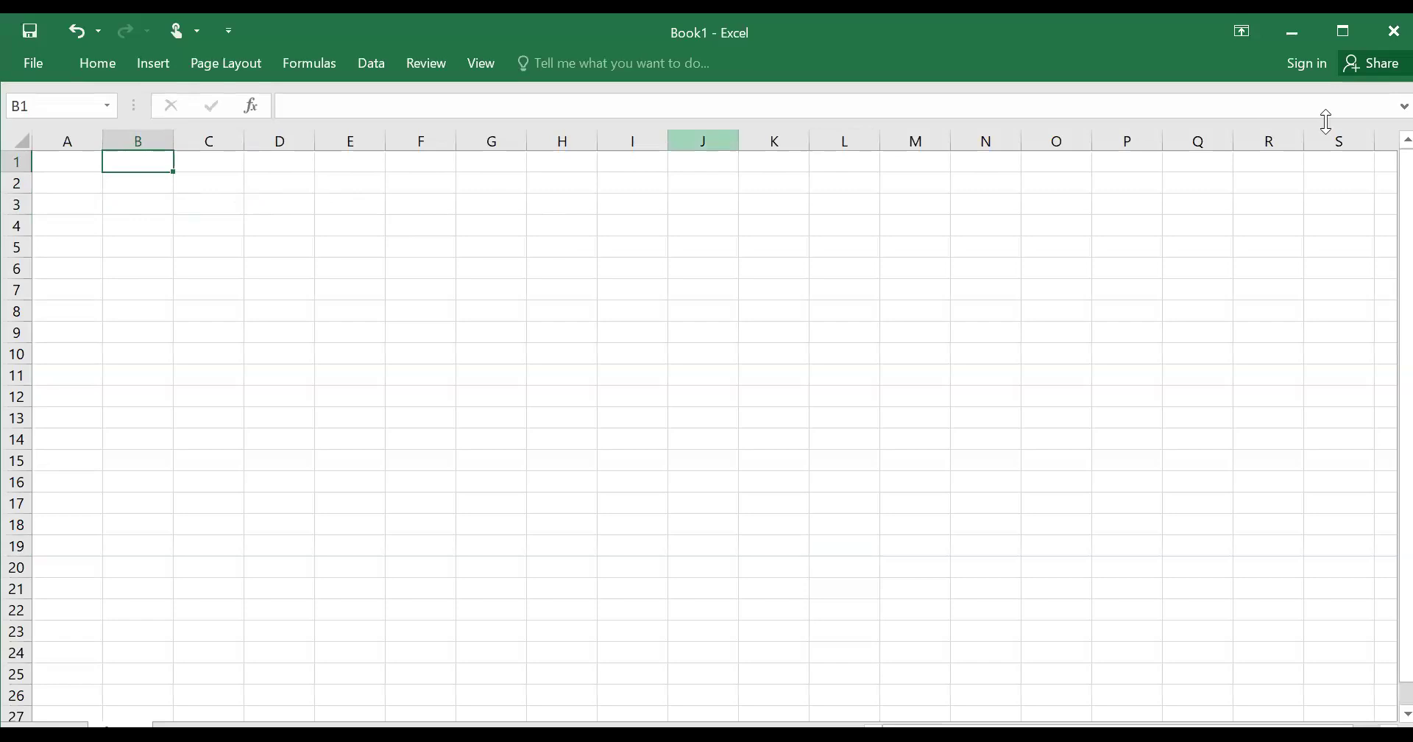
{"action": "left_click", "coordinate": [1346, 31]}
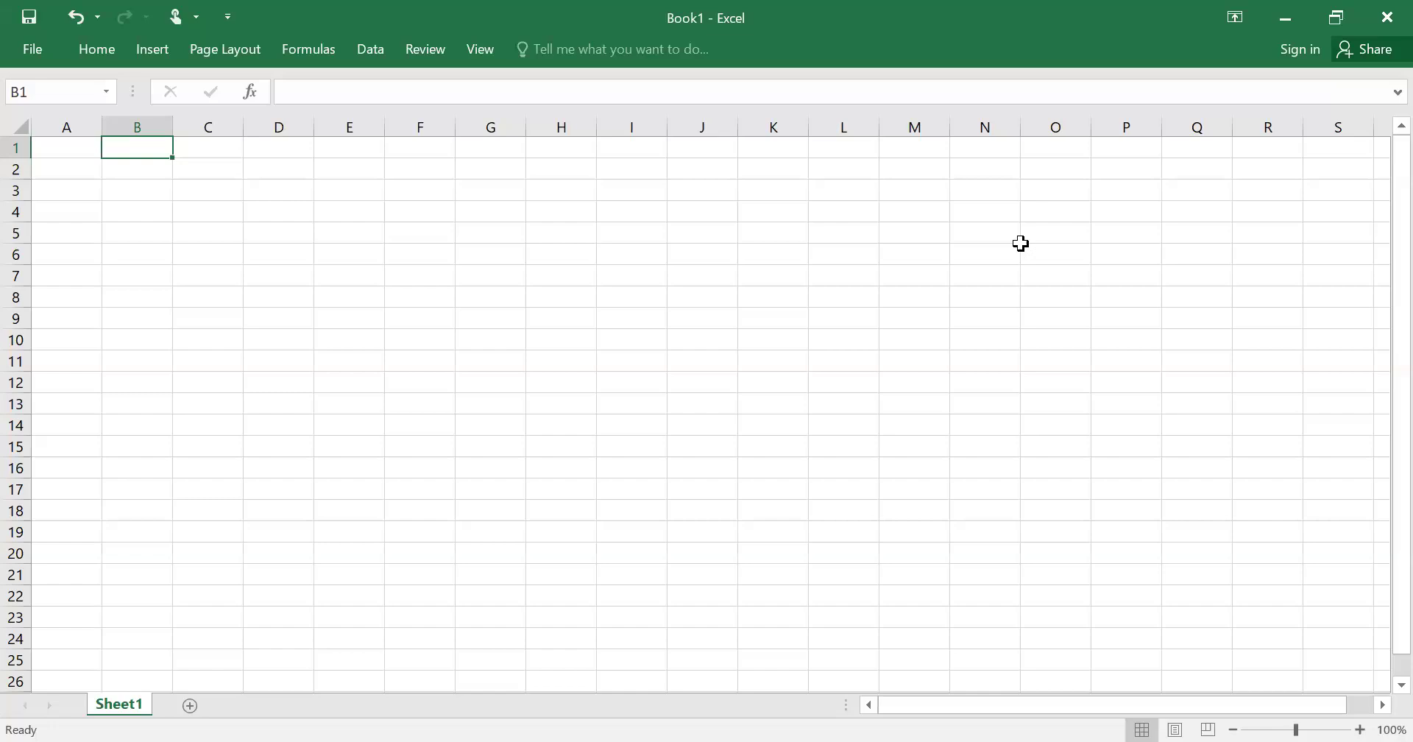
{"action": "key", "text": "Down"}
{"action": "key", "text": "Down"}
{"action": "key", "text": "Down"}
{"action": "key", "text": "Down"}
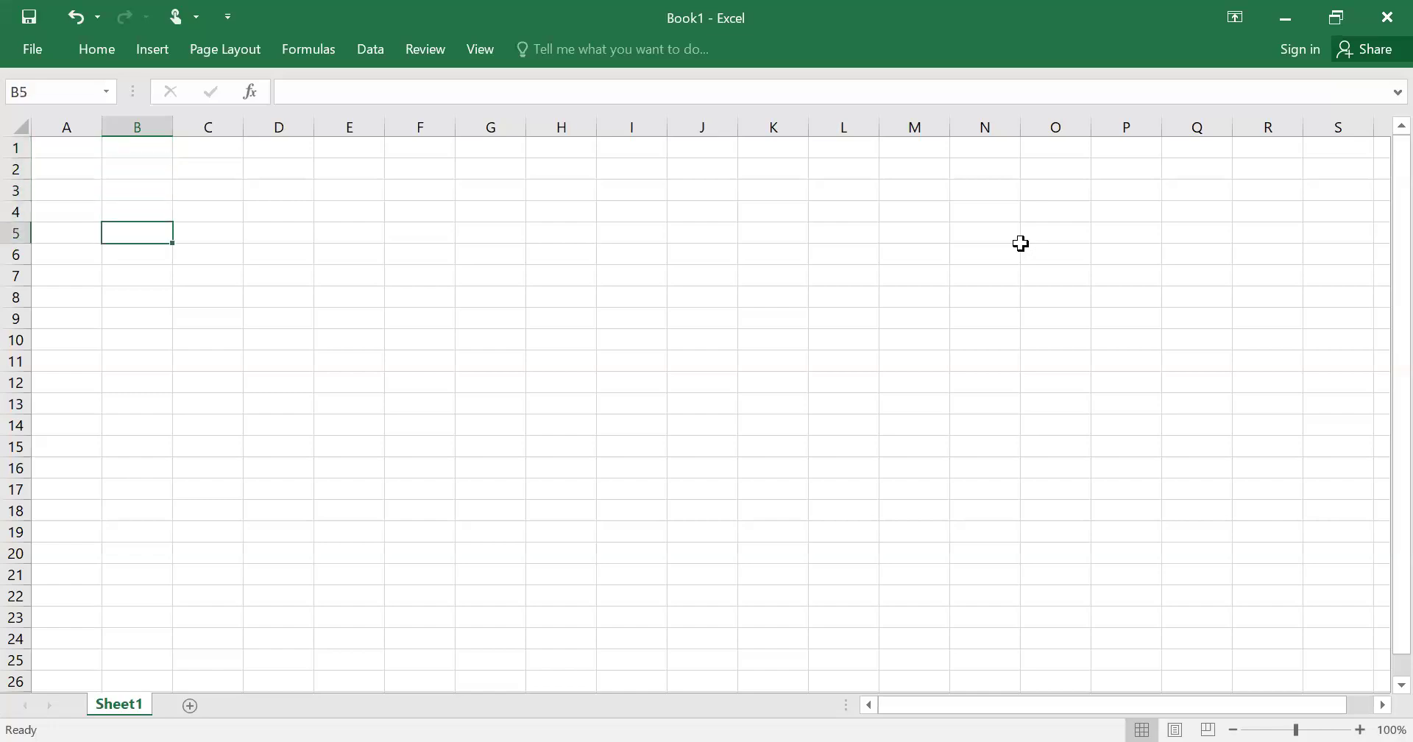
{"action": "key", "text": "Right"}
{"action": "key", "text": "Left"}
{"action": "key", "text": "Up"}
{"action": "key", "text": "Up"}
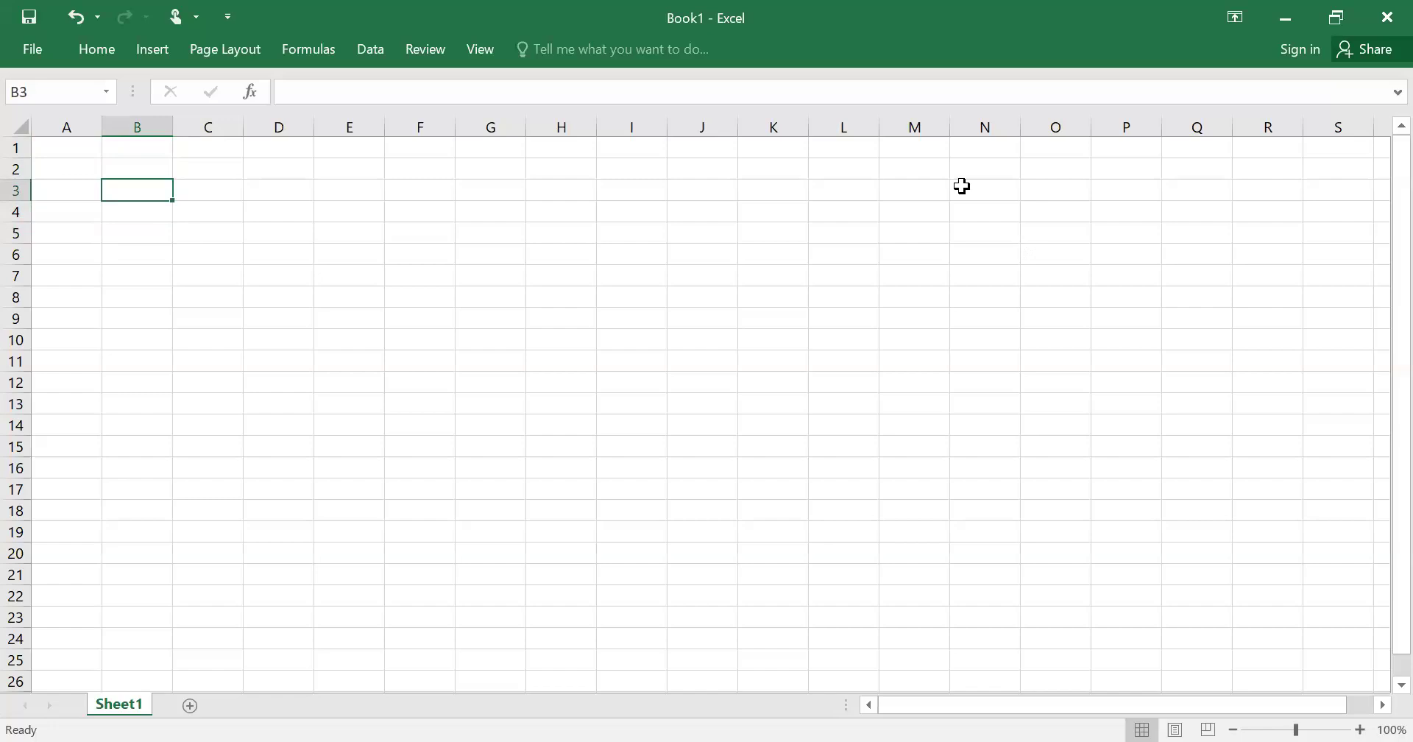
{"action": "key", "text": "ctrl+n"}
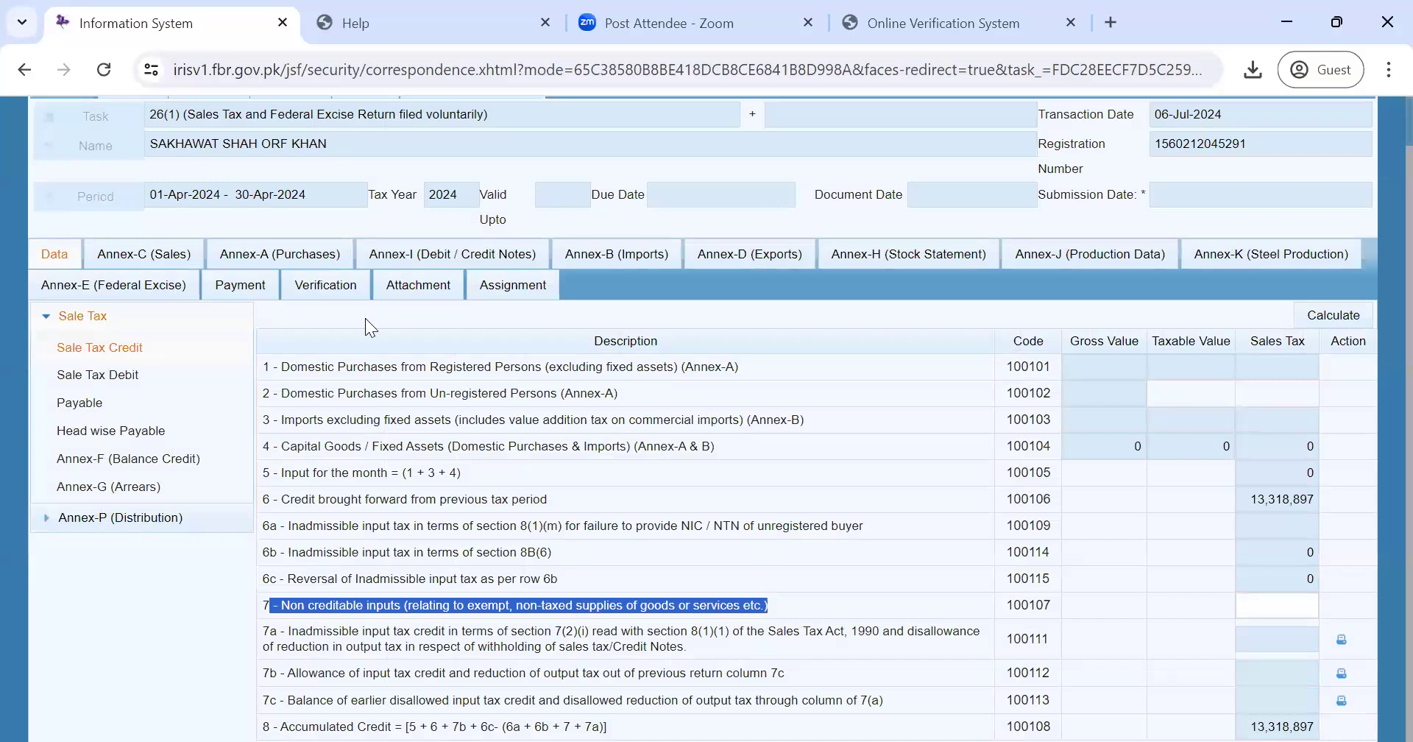
- Enter 'Raw Material' in C5 and 100000 in C8, formatted with comma style
{"action": "key", "text": "alt+Tab"}
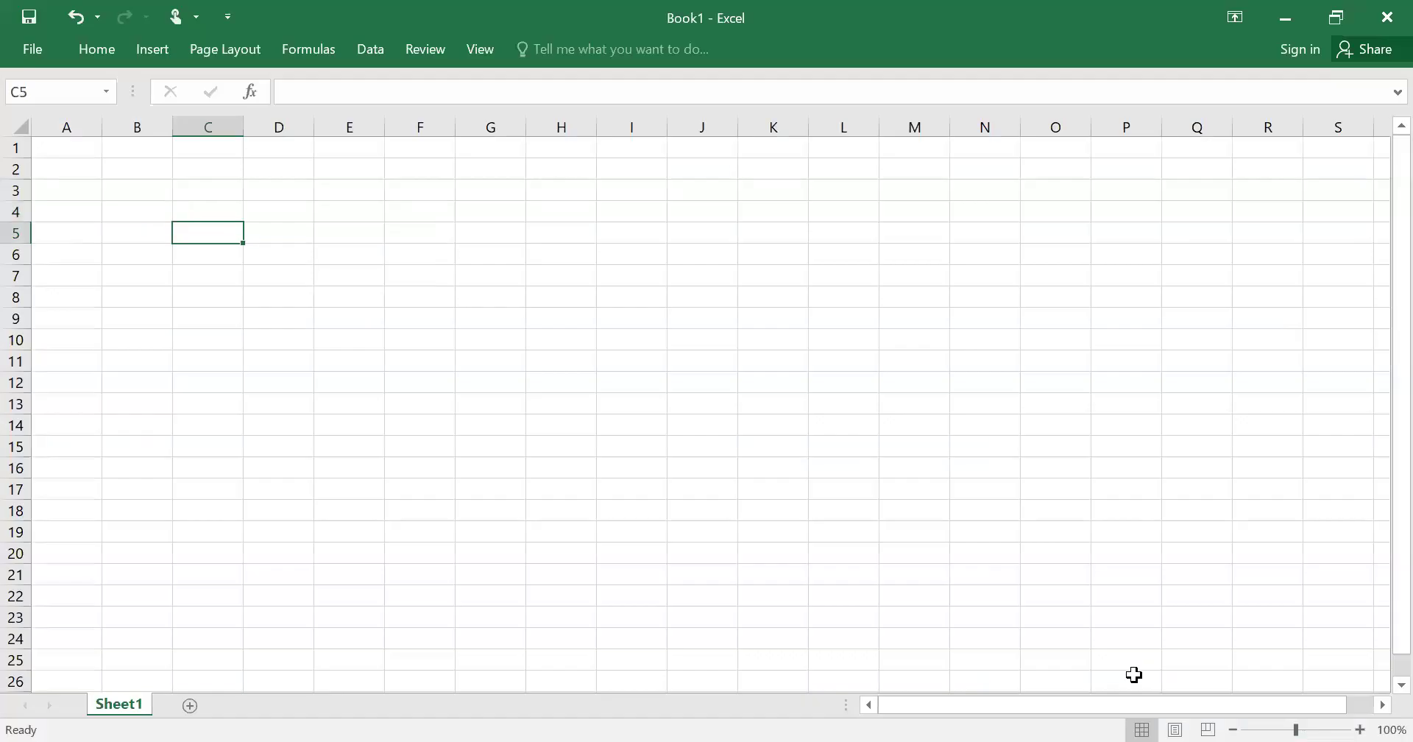
{"action": "type", "text": "RAW"}
{"action": "key", "text": "BackSpace"}
{"action": "key", "text": "BackSpace"}
{"action": "type", "text": "aw Mater"}
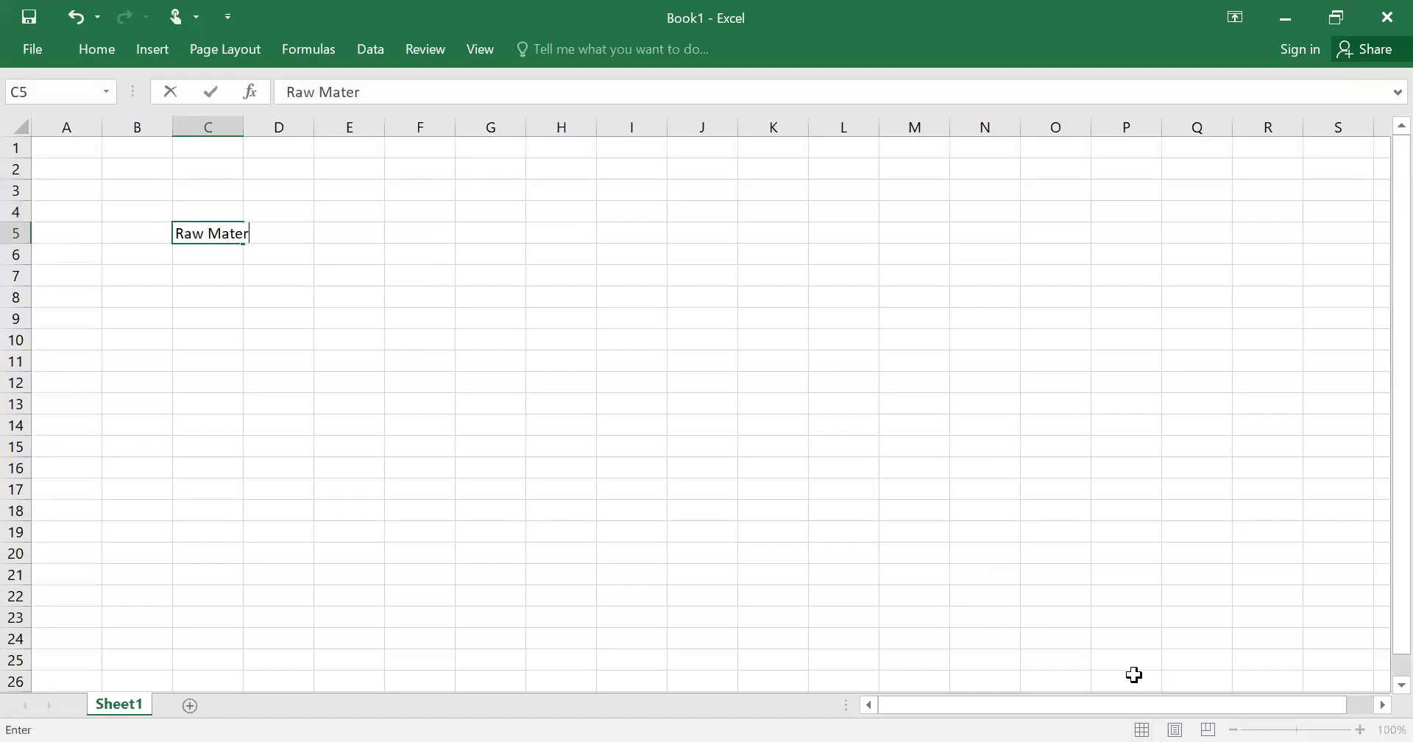
{"action": "type", "text": "ial"}
{"action": "key", "text": "Return"}
{"action": "key", "text": "Return"}
{"action": "key", "text": "Return"}
{"action": "type", "text": "R"}
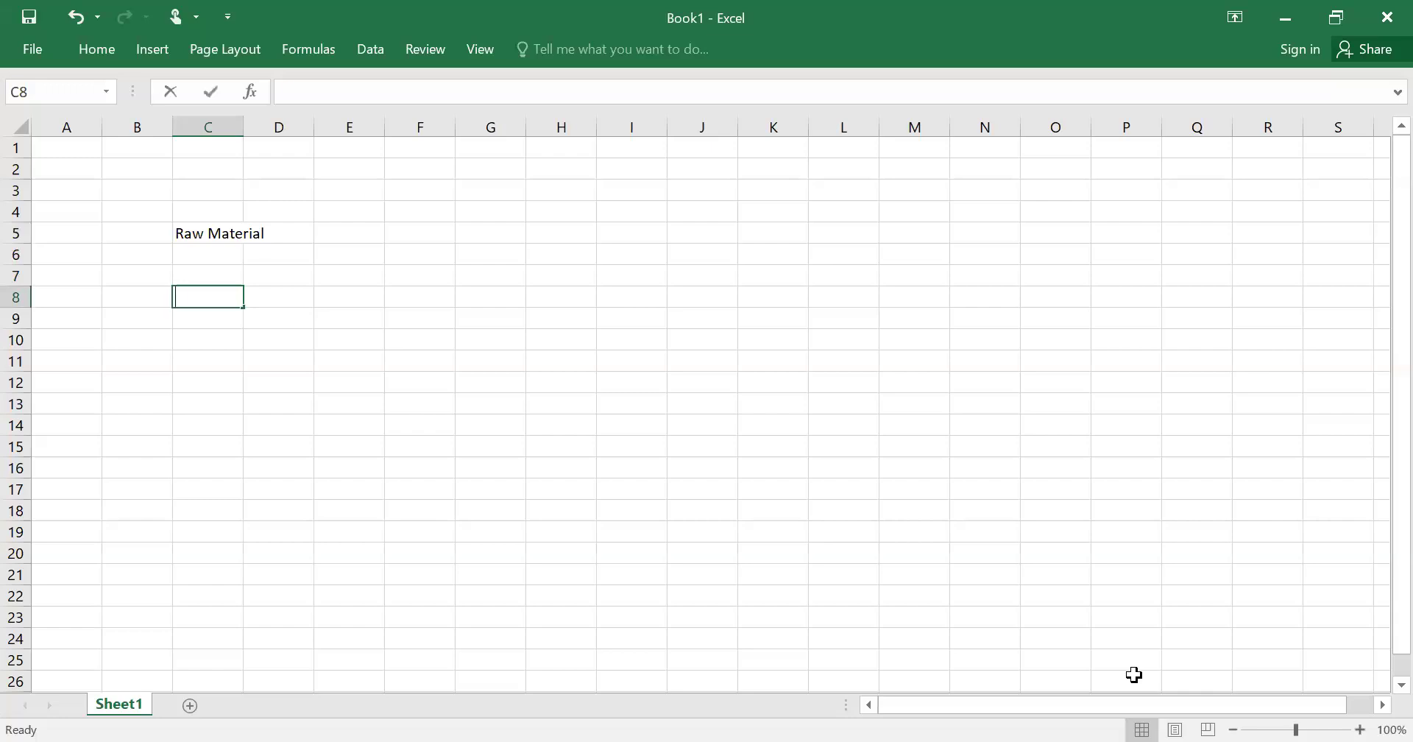
{"action": "key", "text": "BackSpace"}
{"action": "type", "text": "100000"}
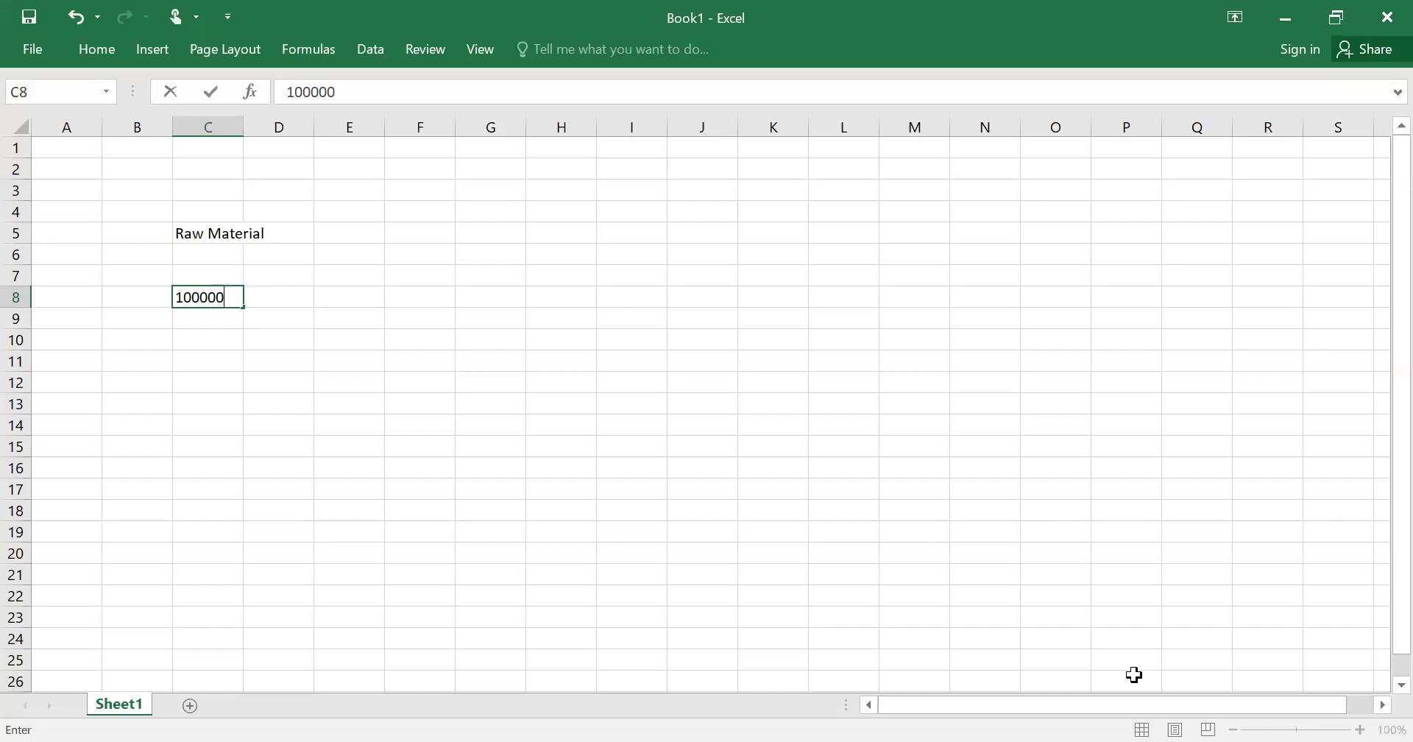
{"action": "key", "text": "Return"}
{"action": "key", "text": "Up"}
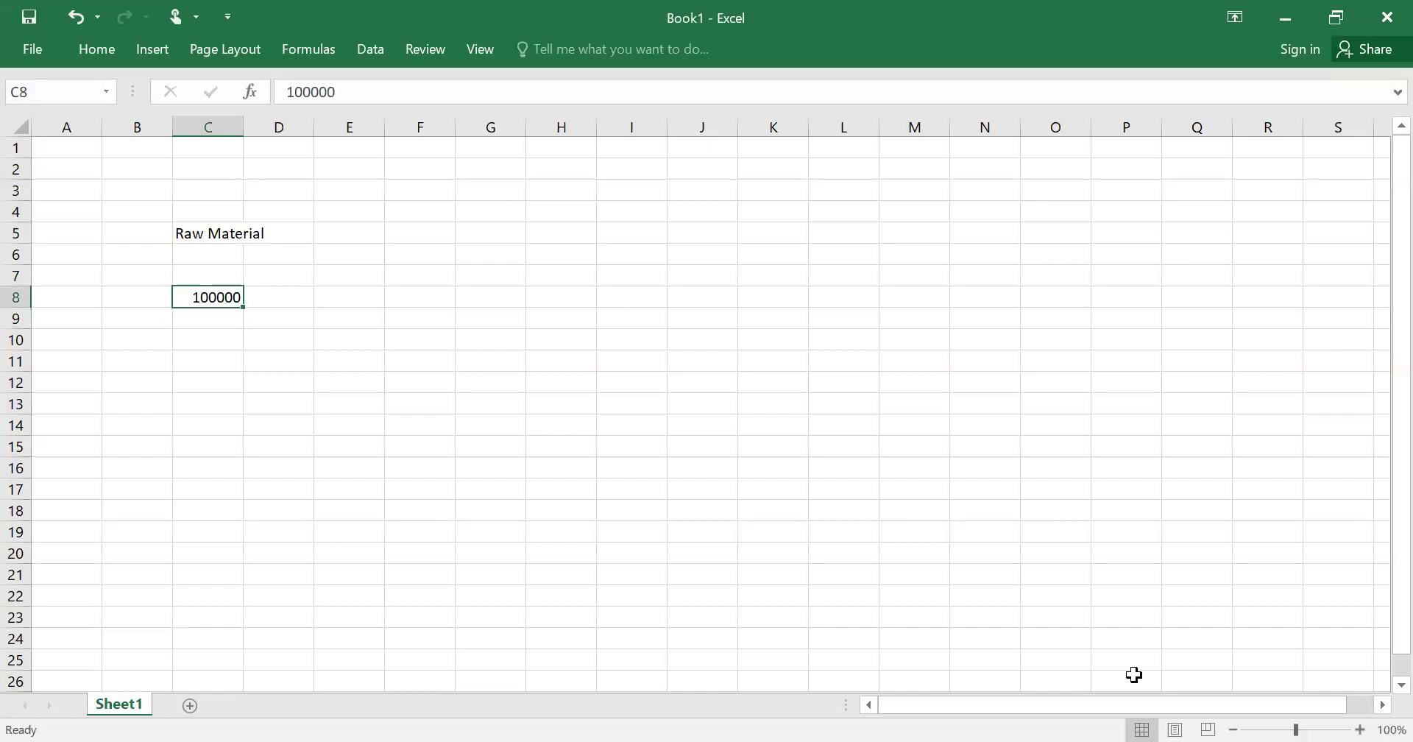
{"action": "key", "text": "alt+h"}
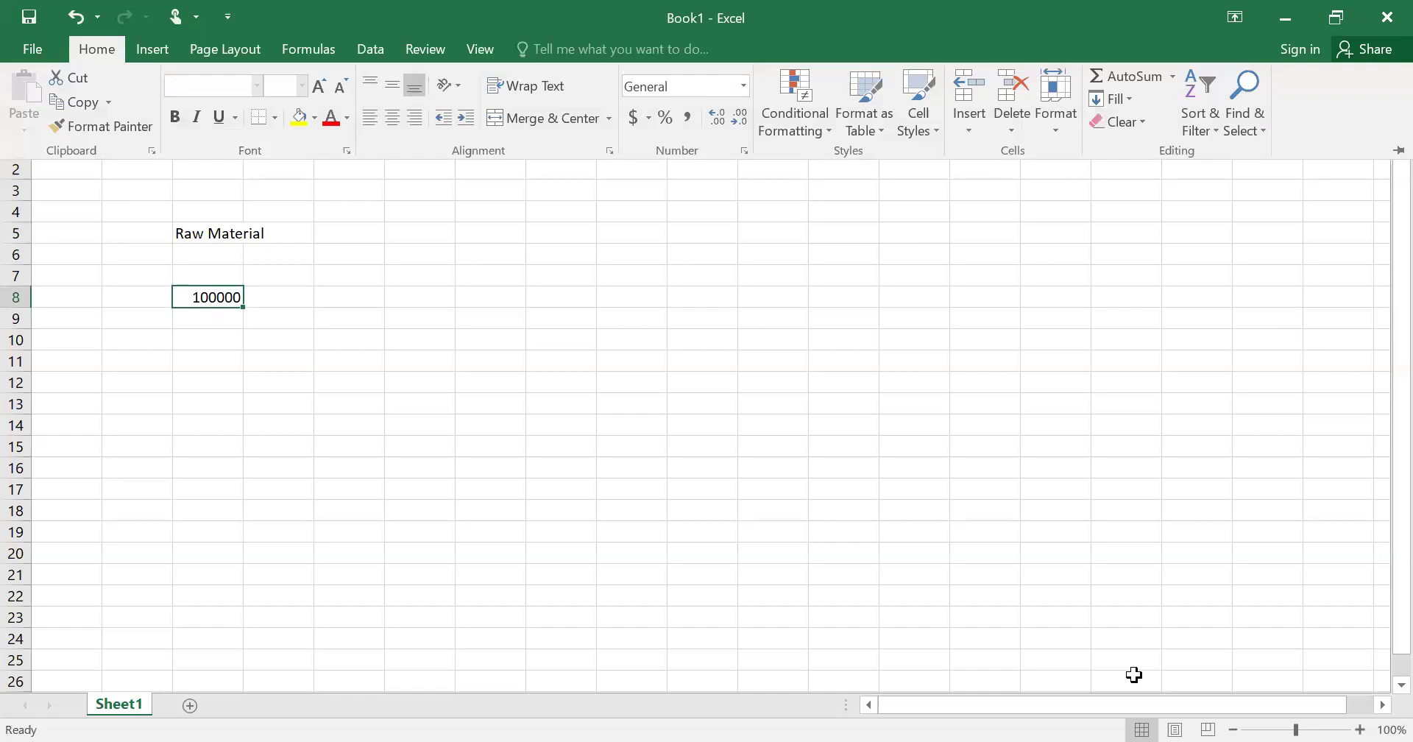
{"action": "key", "text": "k"}
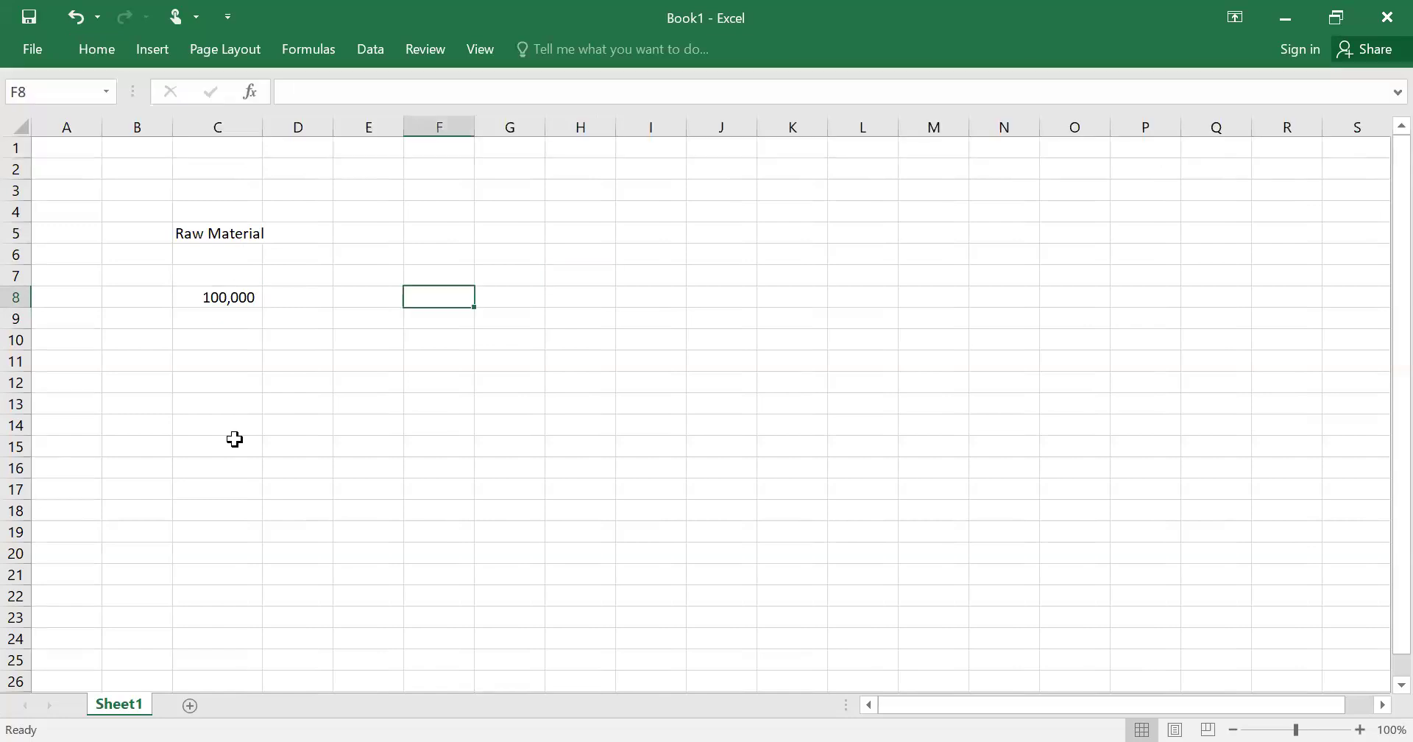
- Label H7 'Finished Goods -A', copy it to H10 and change it to 'Finished Goods -B'
{"action": "key", "text": "Right"}
{"action": "key", "text": "Right"}
{"action": "key", "text": "Up"}
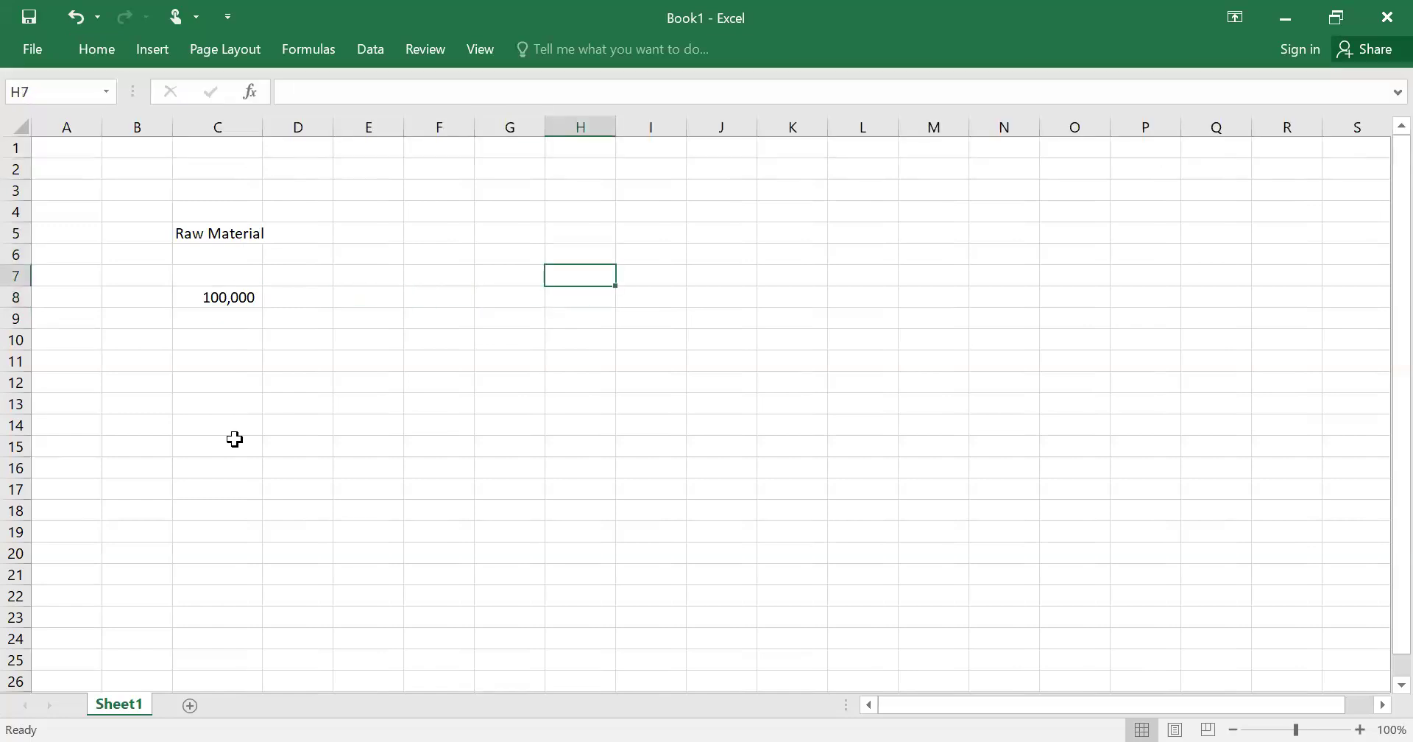
{"action": "type", "text": "Finished Goods"}
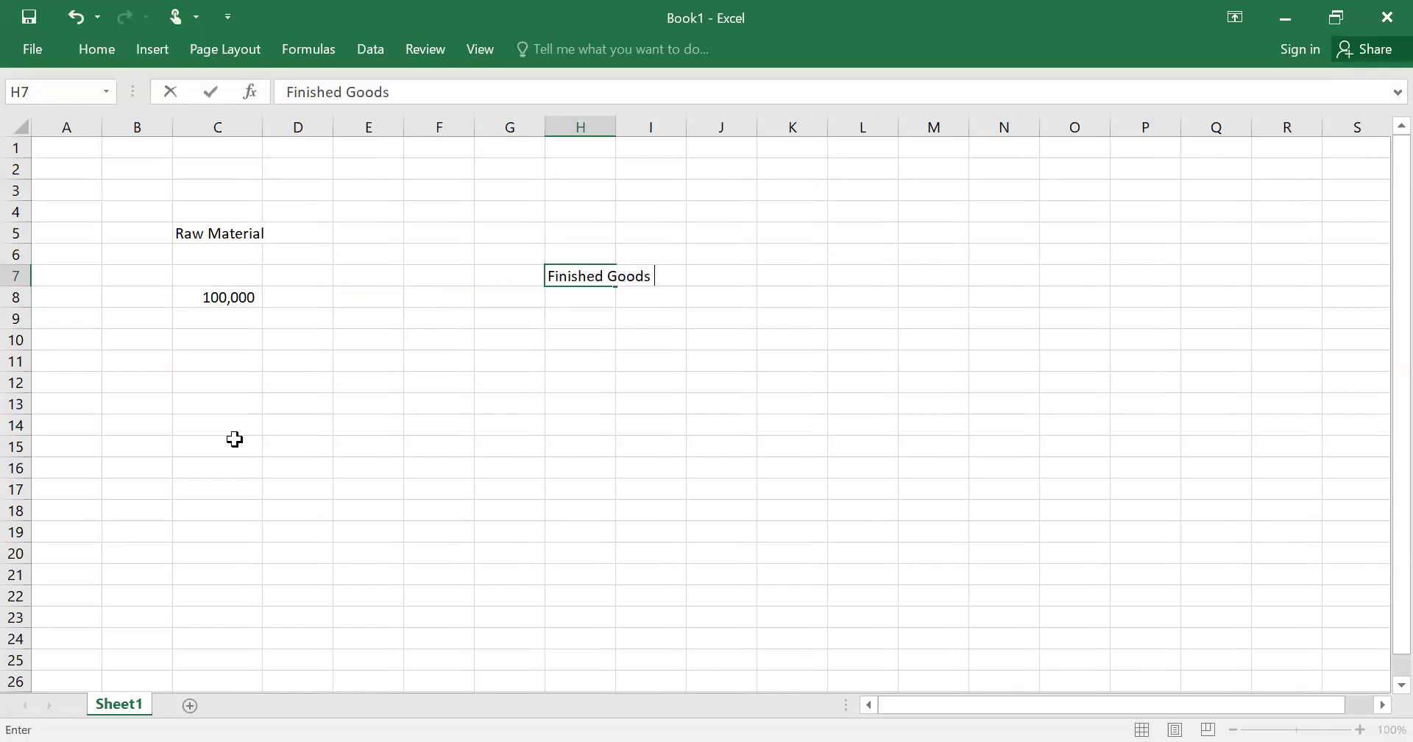
{"action": "type", "text": " -A"}
{"action": "key", "text": "Return"}
{"action": "key", "text": "Up"}
{"action": "key", "text": "ctrl+c"}
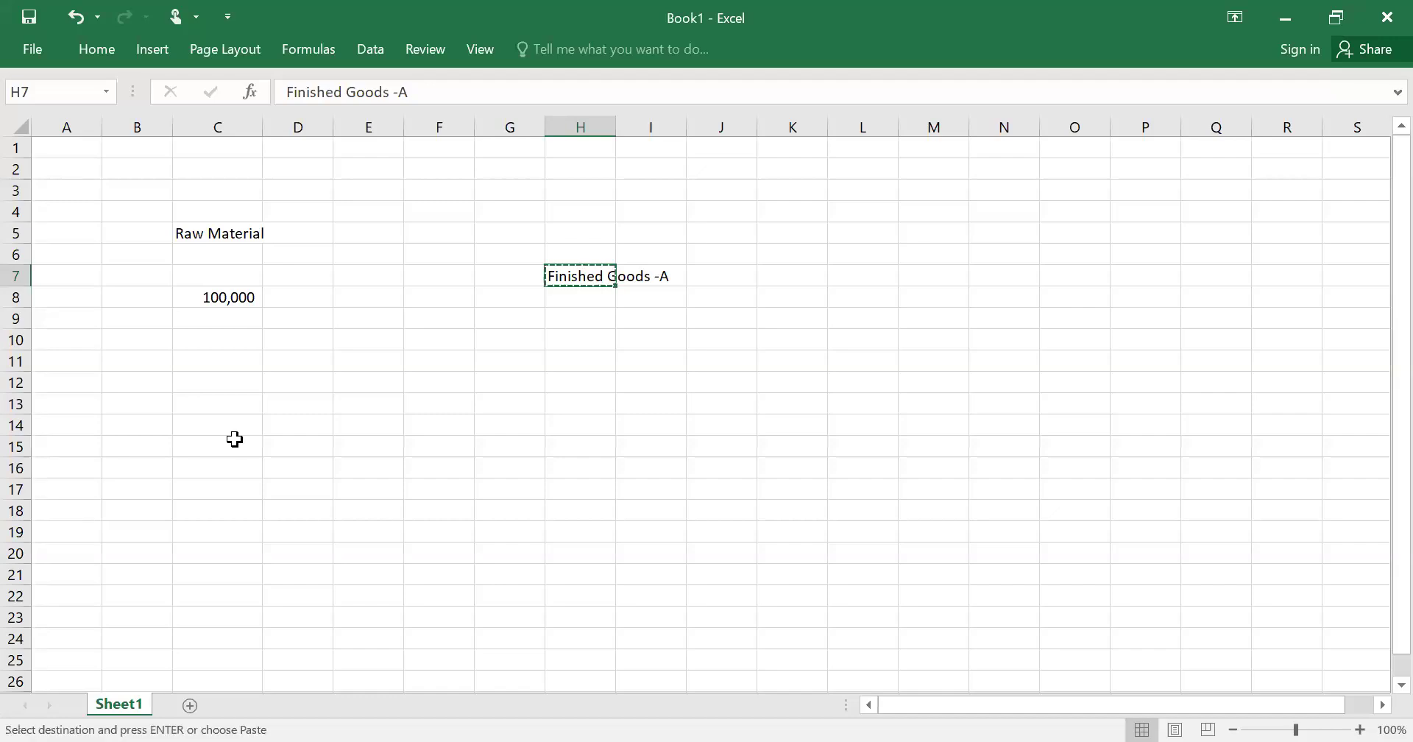
{"action": "key", "text": "Down"}
{"action": "key", "text": "Down"}
{"action": "key", "text": "Down"}
{"action": "key", "text": "Return"}
{"action": "key", "text": "Up"}
{"action": "key", "text": "Up"}
{"action": "key", "text": "Up"}
{"action": "key", "text": "F2"}
{"action": "key", "text": "Return"}
{"action": "key", "text": "Down"}
{"action": "key", "text": "Down"}
{"action": "key", "text": "F2"}
{"action": "key", "text": "BackSpace"}
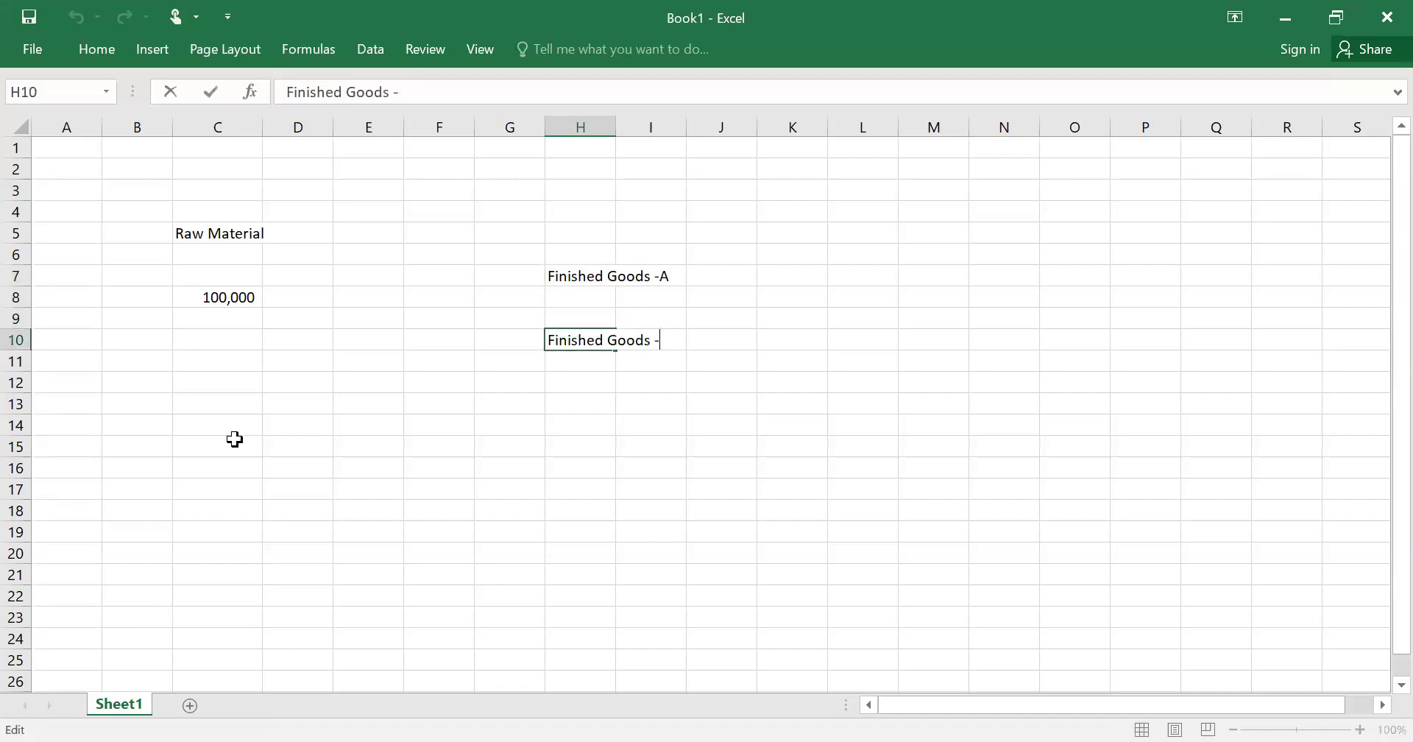
{"action": "type", "text": "B"}
{"action": "key", "text": "Return"}
- Type the label 'Input Tax Paid' in cell C9
{"action": "key", "text": "Up"}
{"action": "key", "text": "Left"}
{"action": "key", "text": "Left"}
{"action": "key", "text": "Left"}
{"action": "key", "text": "Left"}
{"action": "key", "text": "Left"}
{"action": "key", "text": "Up"}
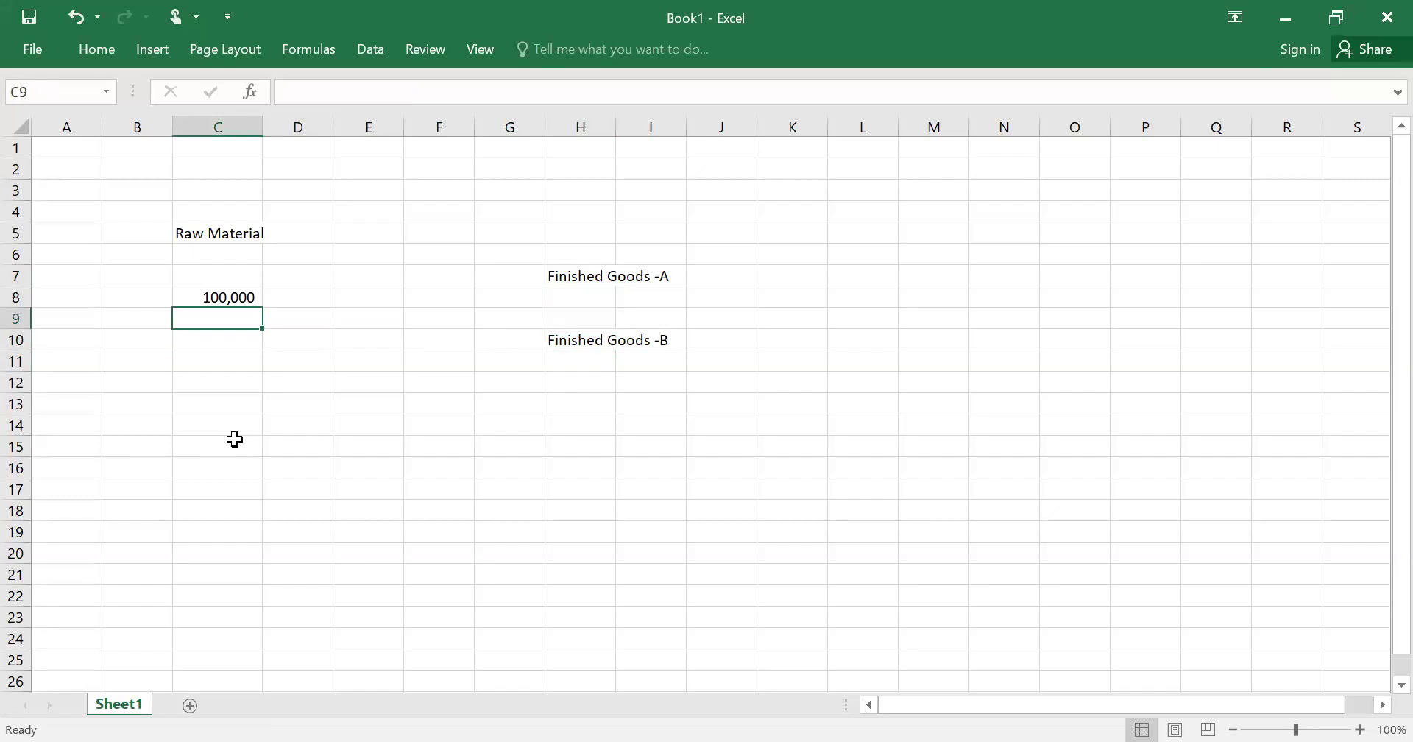
{"action": "type", "text": "Input Tax Paid"}
- Confirm 'Input Tax Paid' and auto-fit column H to the Finished Goods labels
{"action": "key", "text": "Return"}
{"action": "key", "text": "Up"}
{"action": "key", "text": "Up"}
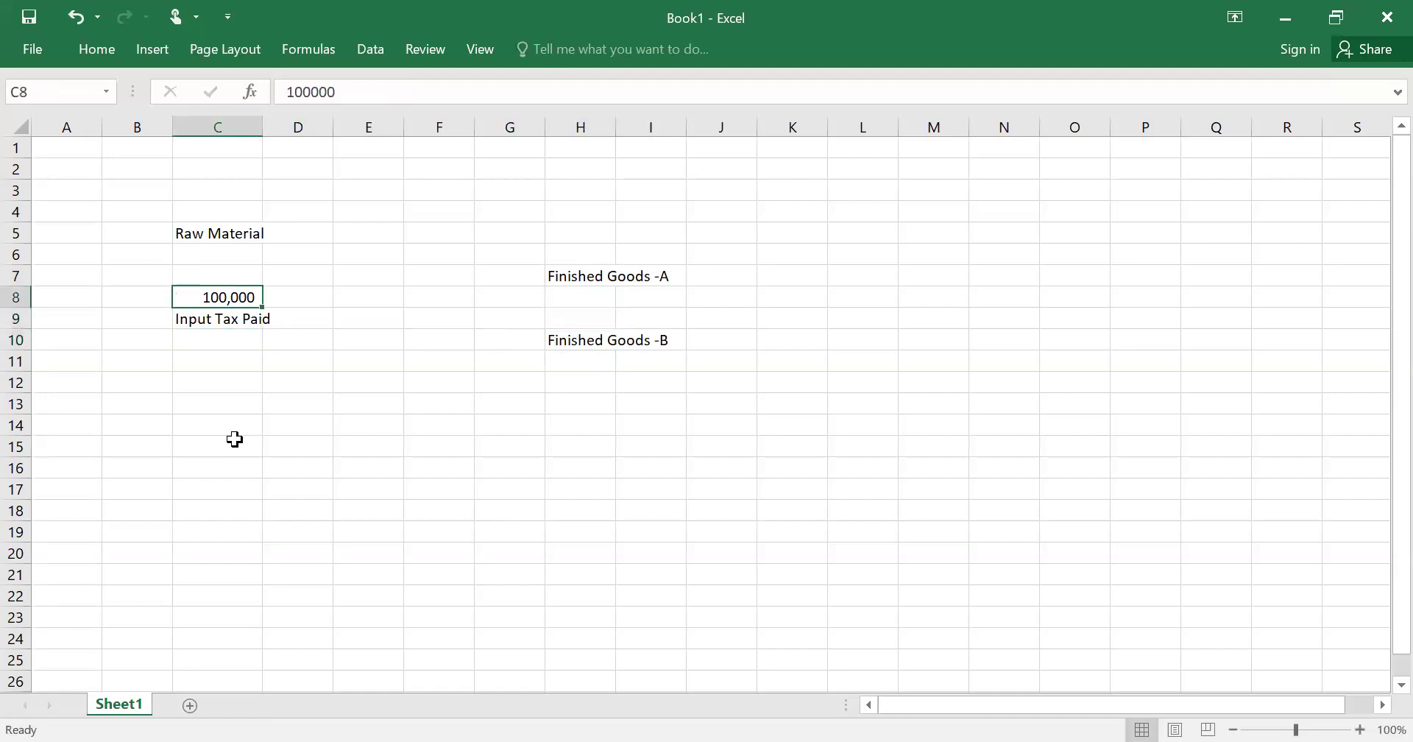
{"action": "key", "text": "Right"}
{"action": "key", "text": "Right"}
{"action": "key", "text": "Right"}
{"action": "key", "text": "Right"}
{"action": "key", "text": "Right"}
{"action": "key", "text": "Right"}
{"action": "key", "text": "Left"}
{"action": "key", "text": "Up"}
{"action": "key", "text": "Left"}
{"action": "key", "text": "Right"}
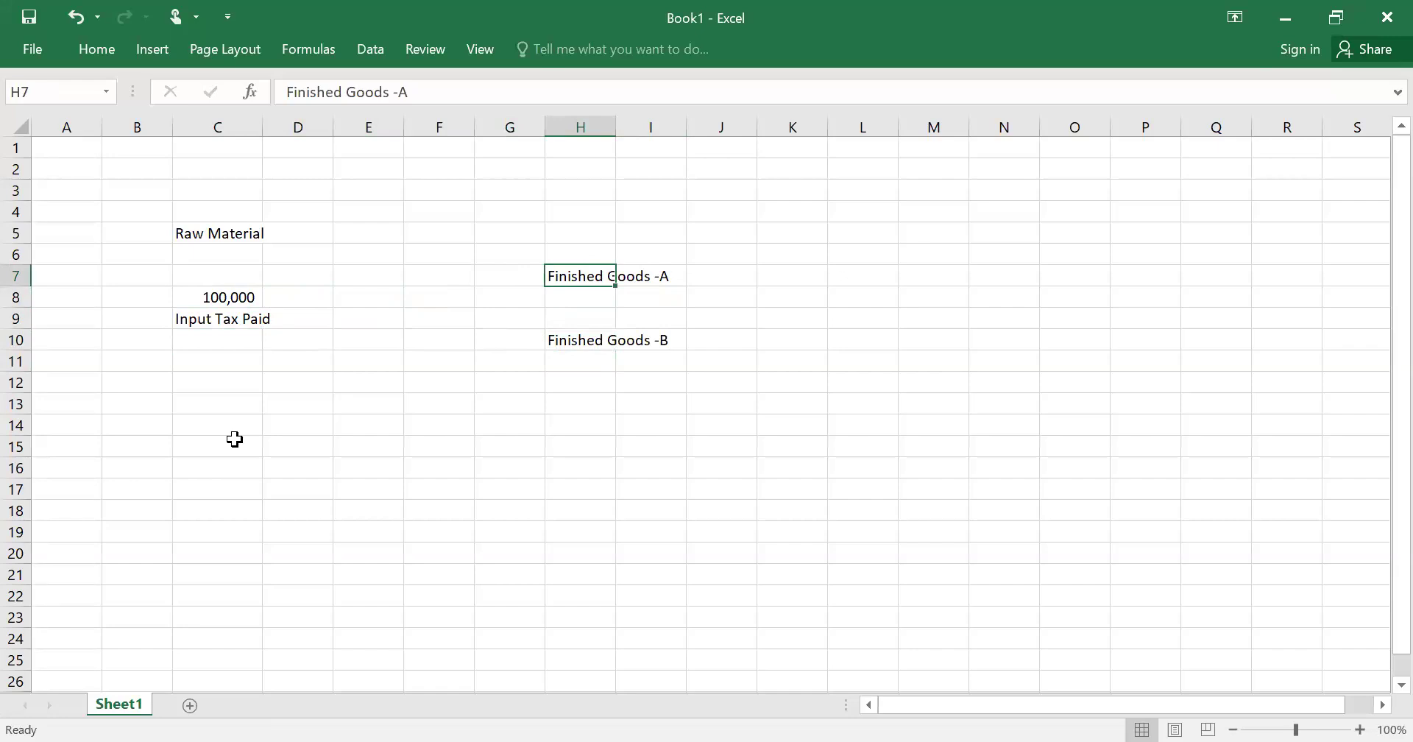
{"action": "key", "text": "Down"}
{"action": "key", "text": "Down"}
{"action": "key", "text": "Down"}
{"action": "key", "text": "Up"}
{"action": "key", "text": "Up"}
{"action": "key", "text": "Up"}
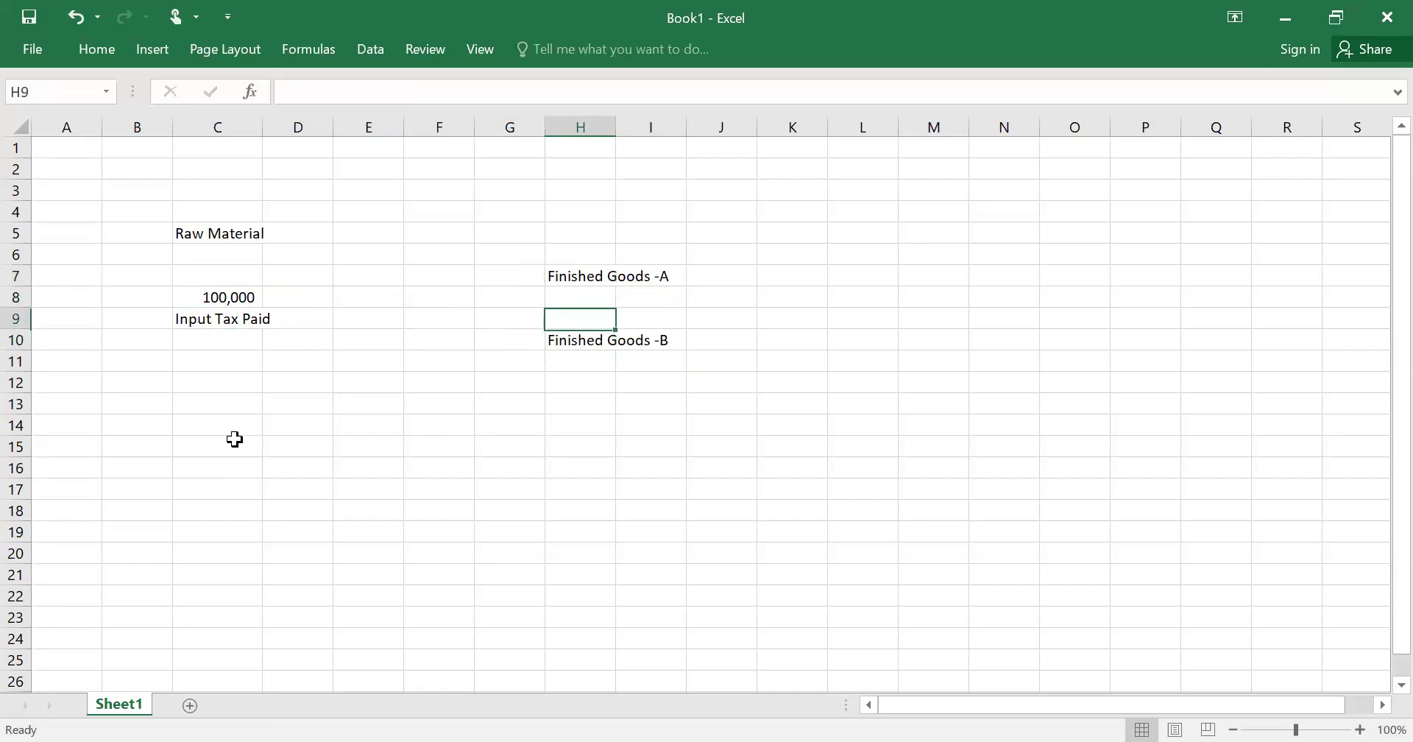
{"action": "key", "text": "Right"}
{"action": "key", "text": "Right"}
{"action": "key", "text": "Left"}
{"action": "key", "text": "Left"}
{"action": "key", "text": "Right"}
{"action": "key", "text": "Right"}
{"action": "key", "text": "Left"}
{"action": "key", "text": "Left"}
{"action": "key", "text": "alt+h"}
{"action": "key", "text": "o"}
{"action": "key", "text": "i"}
- Mark Finished Goods -A as 'Taxable' in I7 and Finished Goods -B as 'Exempt' in I10
{"action": "key", "text": "Right"}
{"action": "type", "text": "Taxable"}
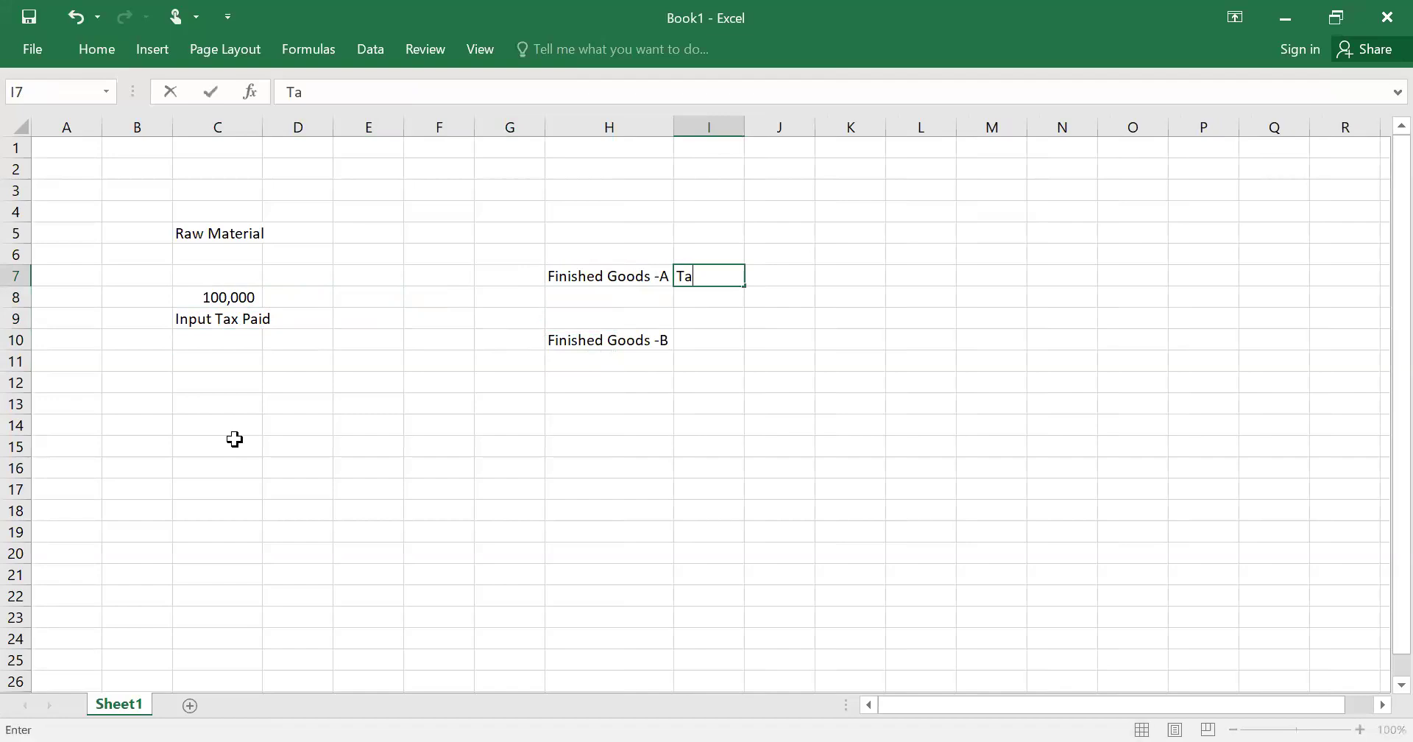
{"action": "key", "text": "Return"}
{"action": "key", "text": "Return"}
{"action": "key", "text": "Return"}
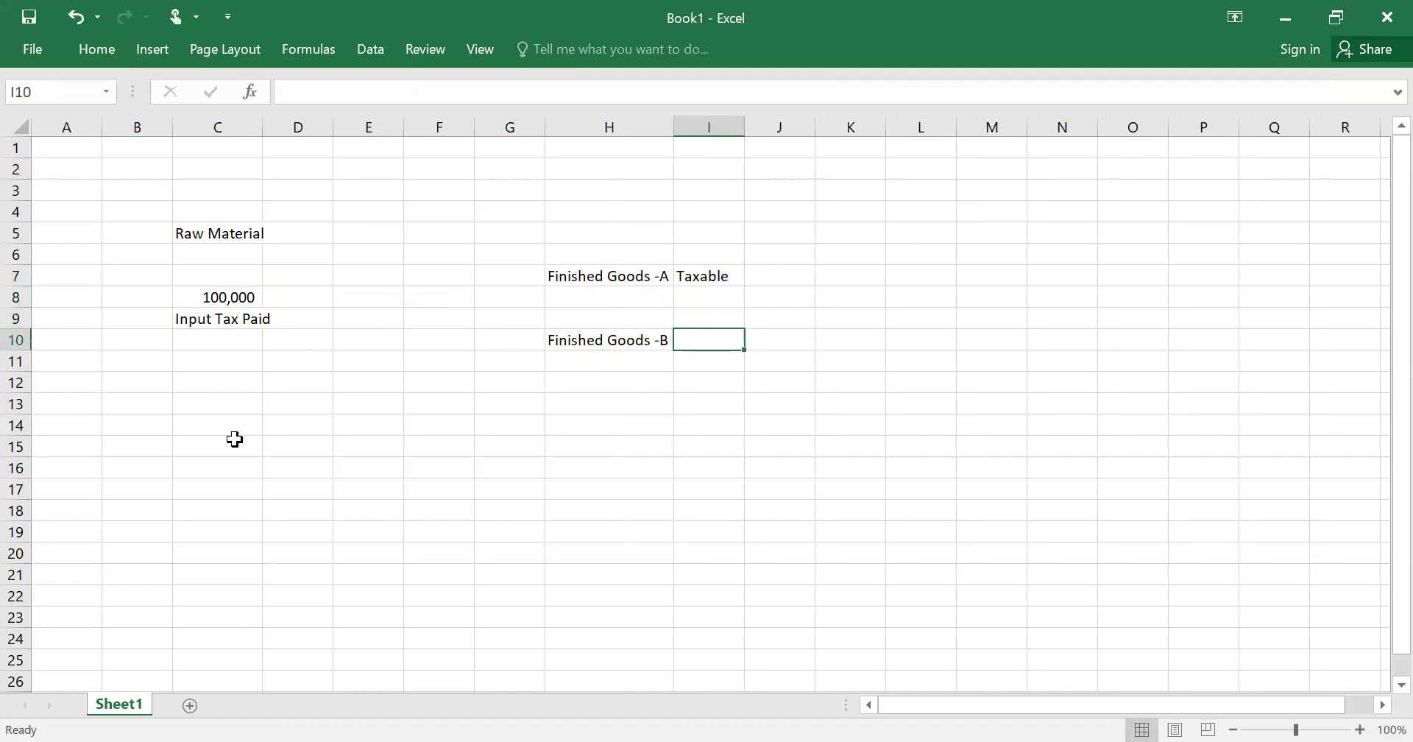
{"action": "type", "text": "Exempt"}
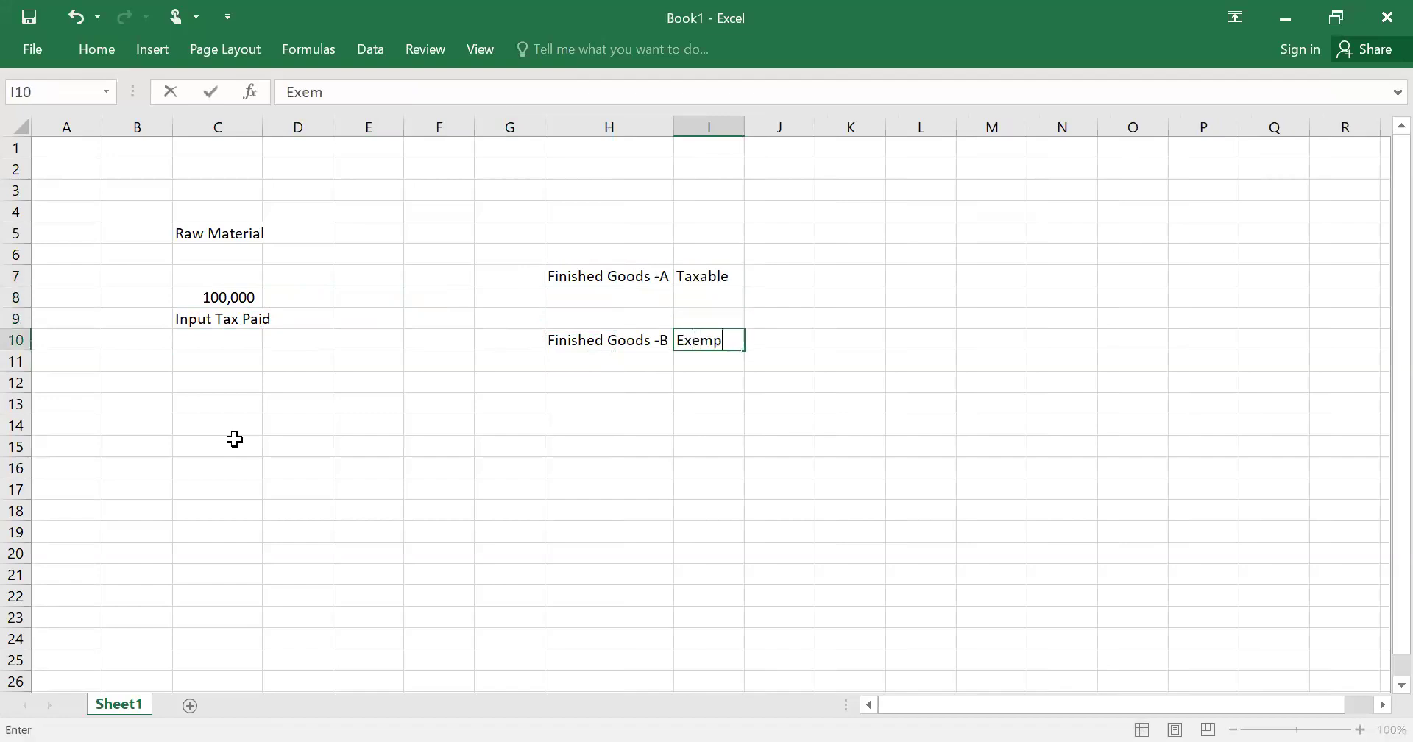
{"action": "key", "text": "Return"}
{"action": "key", "text": "Up"}
{"action": "key", "text": "Up"}
{"action": "key", "text": "Up"}
{"action": "key", "text": "Up"}
{"action": "key", "text": "Right"}
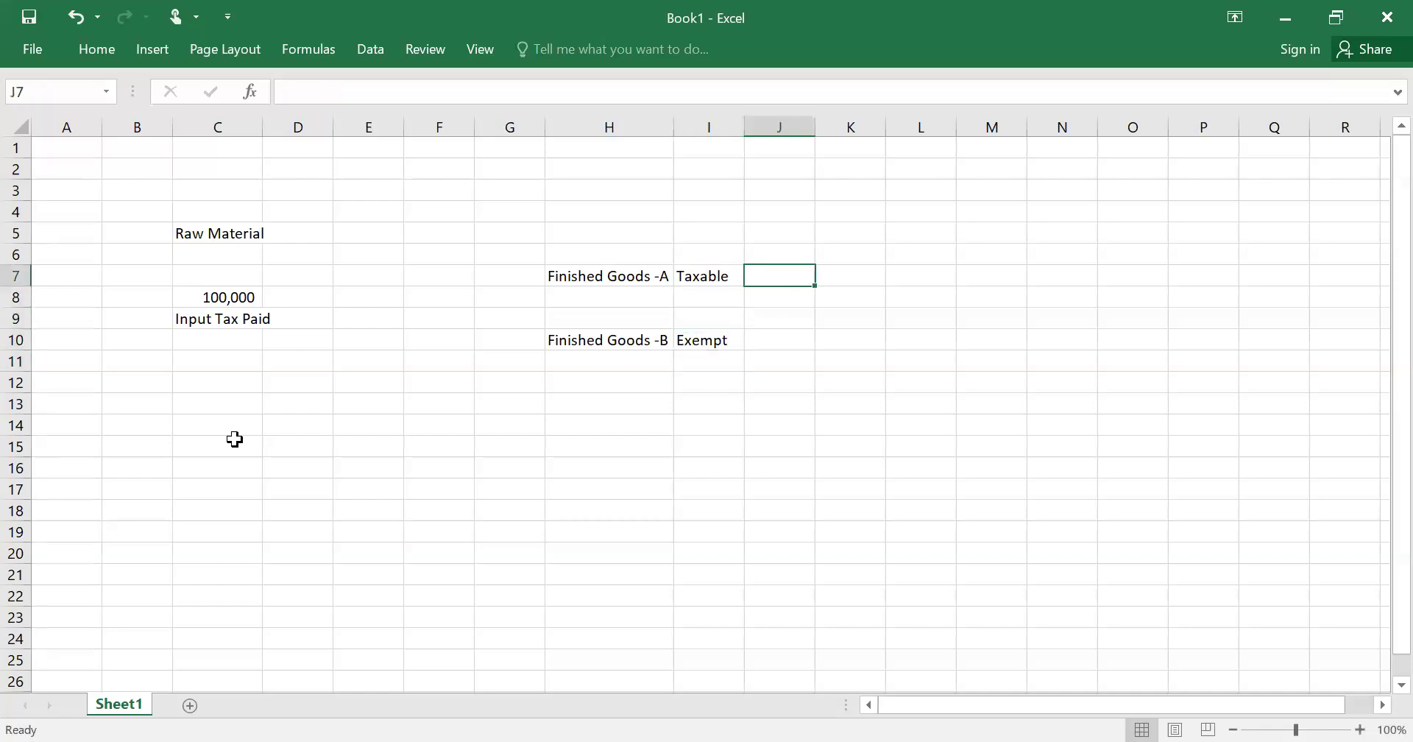
- Enter 120000 in J7 and 30000 in J10, with an AutoSum total of 150000 in J12
{"action": "type", "text": "12"}
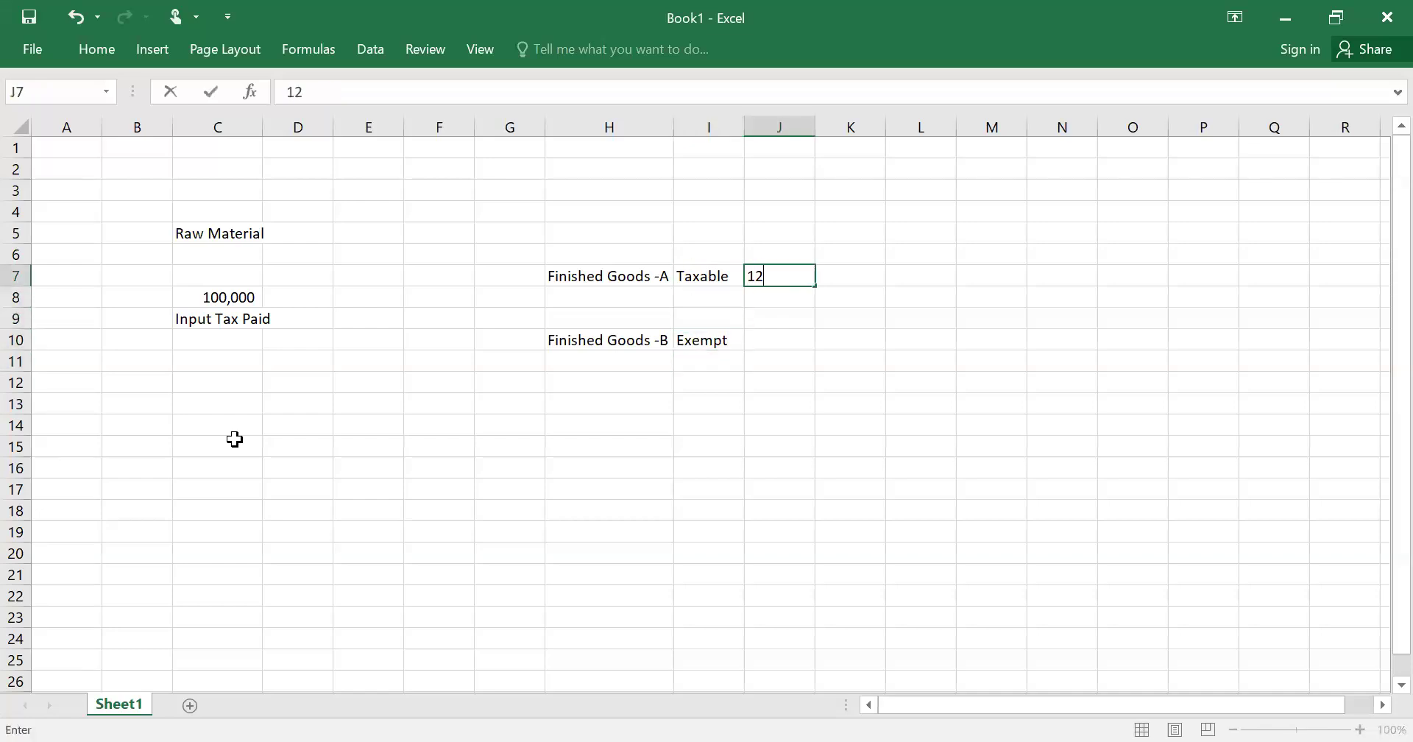
{"action": "type", "text": "0000"}
{"action": "key", "text": "Return"}
{"action": "key", "text": "Down"}
{"action": "key", "text": "Down"}
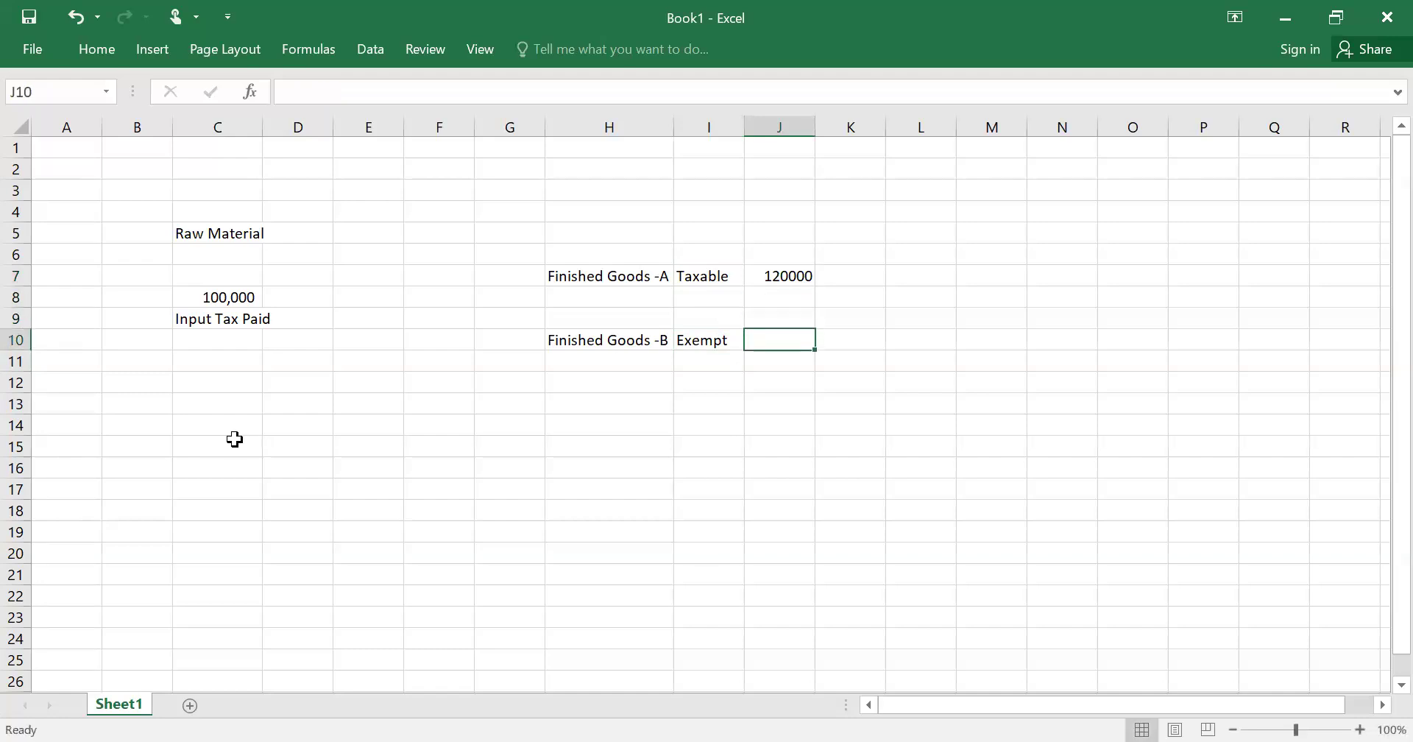
{"action": "type", "text": "30000"}
{"action": "key", "text": "Return"}
{"action": "key", "text": "Down"}
{"action": "key", "text": "alt+equal"}
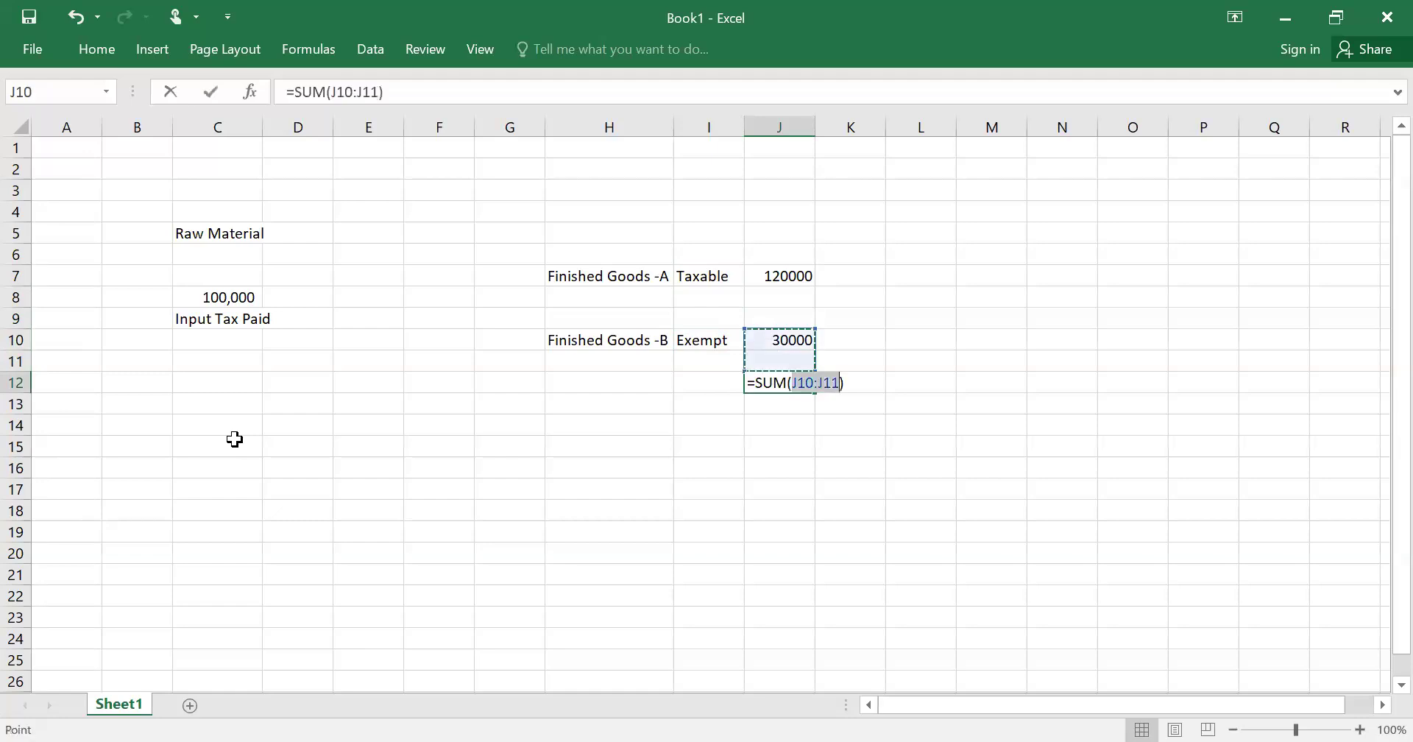
{"action": "key", "text": "Up"}
{"action": "key", "text": "Up"}
{"action": "key", "text": "Up"}
{"action": "key", "text": "shift+Down"}
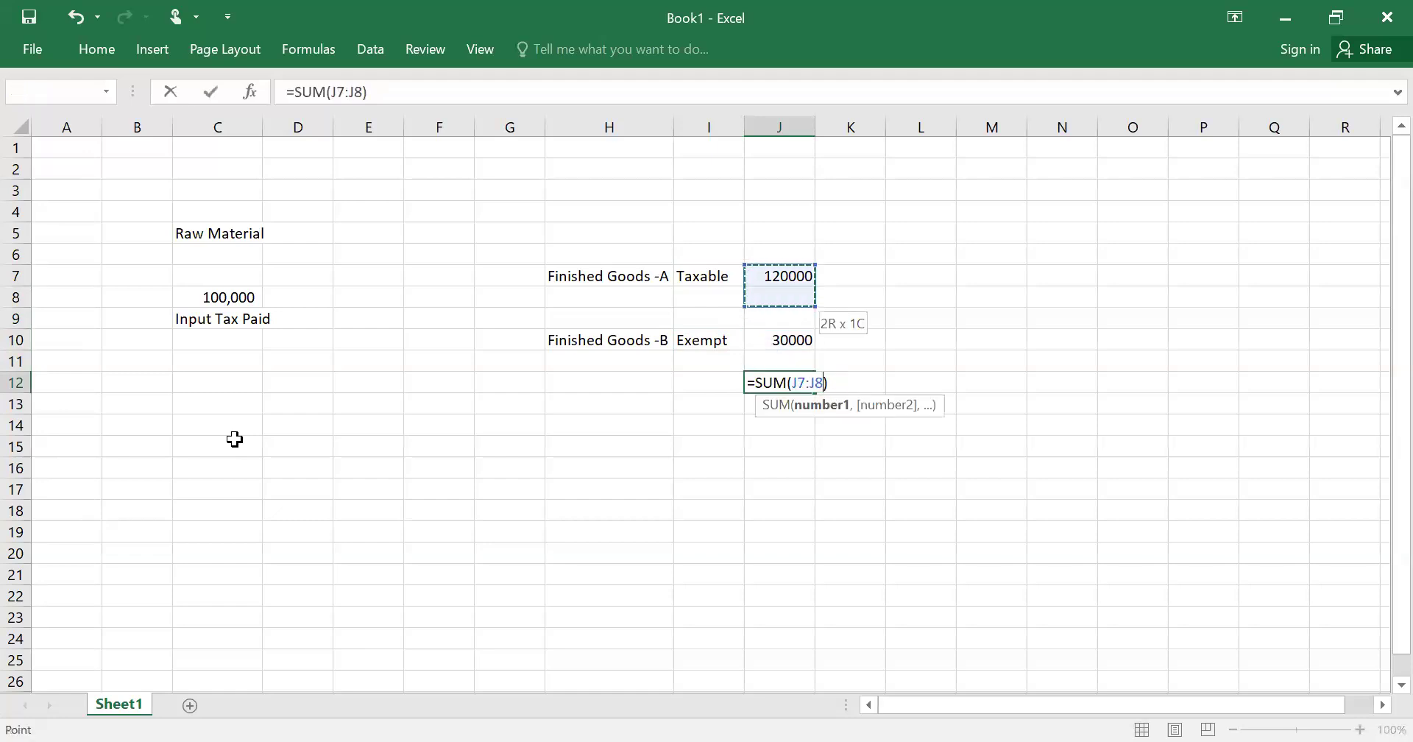
{"action": "key", "text": "Return"}
- Apply comma style to J7:J12 and remove both decimal places
{"action": "key", "text": "Up"}
{"action": "key", "text": "Up"}
{"action": "key", "text": "Up"}
{"action": "key", "text": "Up"}
{"action": "key", "text": "Up"}
{"action": "key", "text": "Up"}
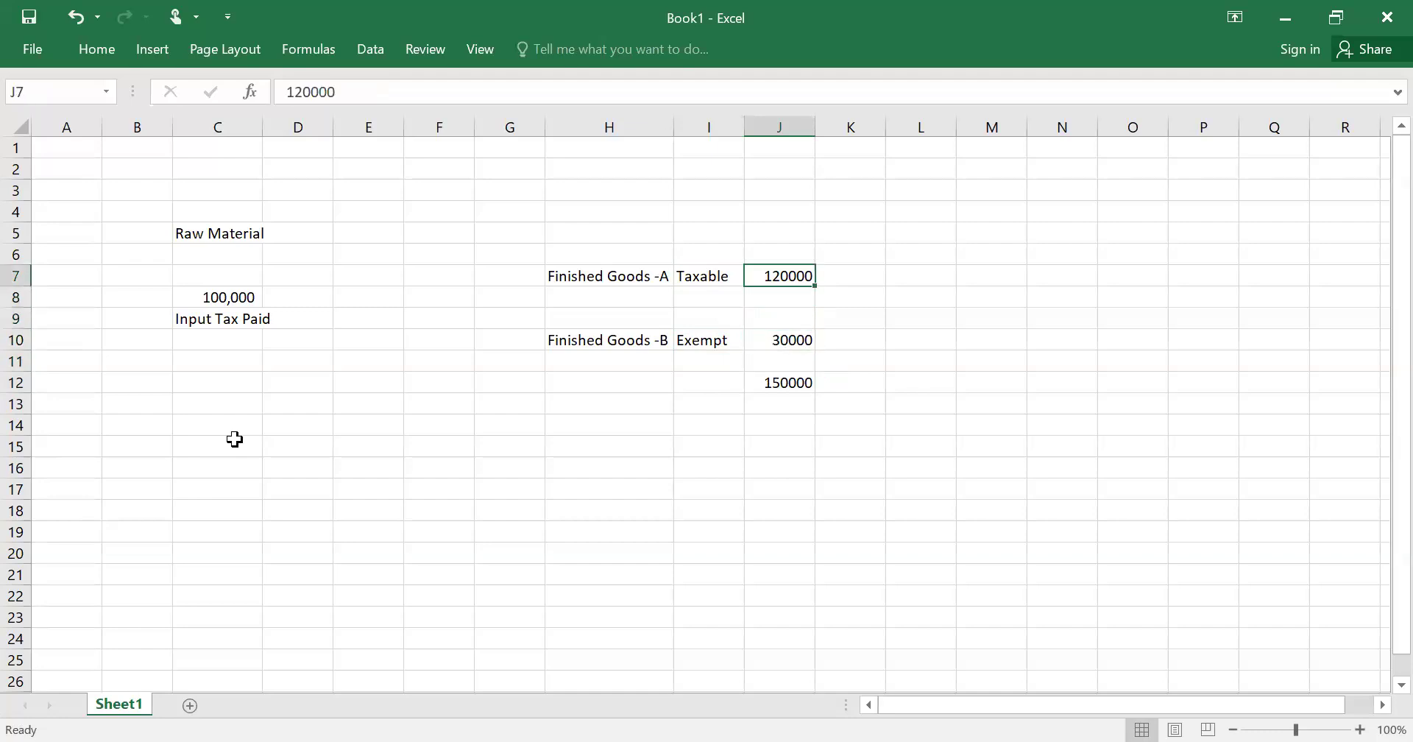
{"action": "key", "text": "shift+Down"}
{"action": "key", "text": "shift+Down"}
{"action": "key", "text": "shift+Down"}
{"action": "key", "text": "shift+Down"}
{"action": "key", "text": "shift+Down"}
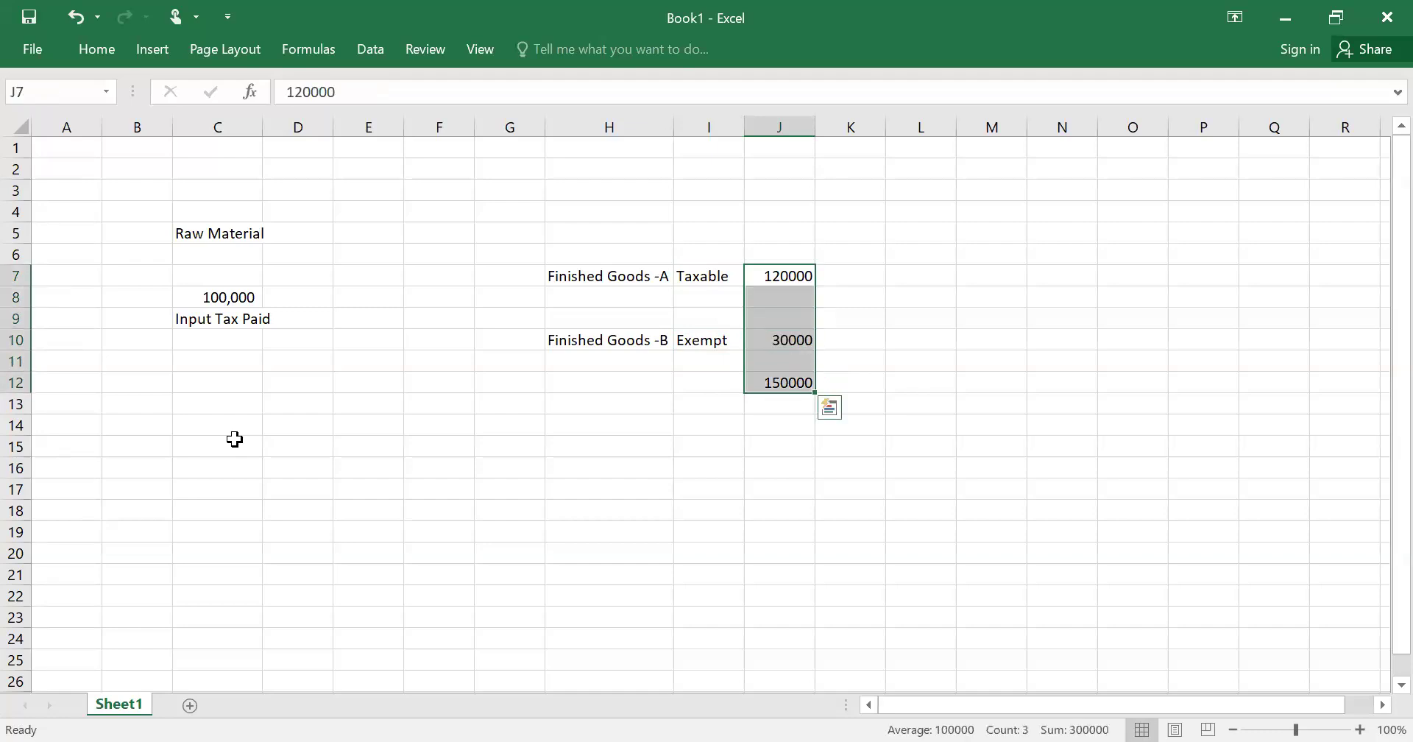
{"action": "key", "text": "alt+h"}
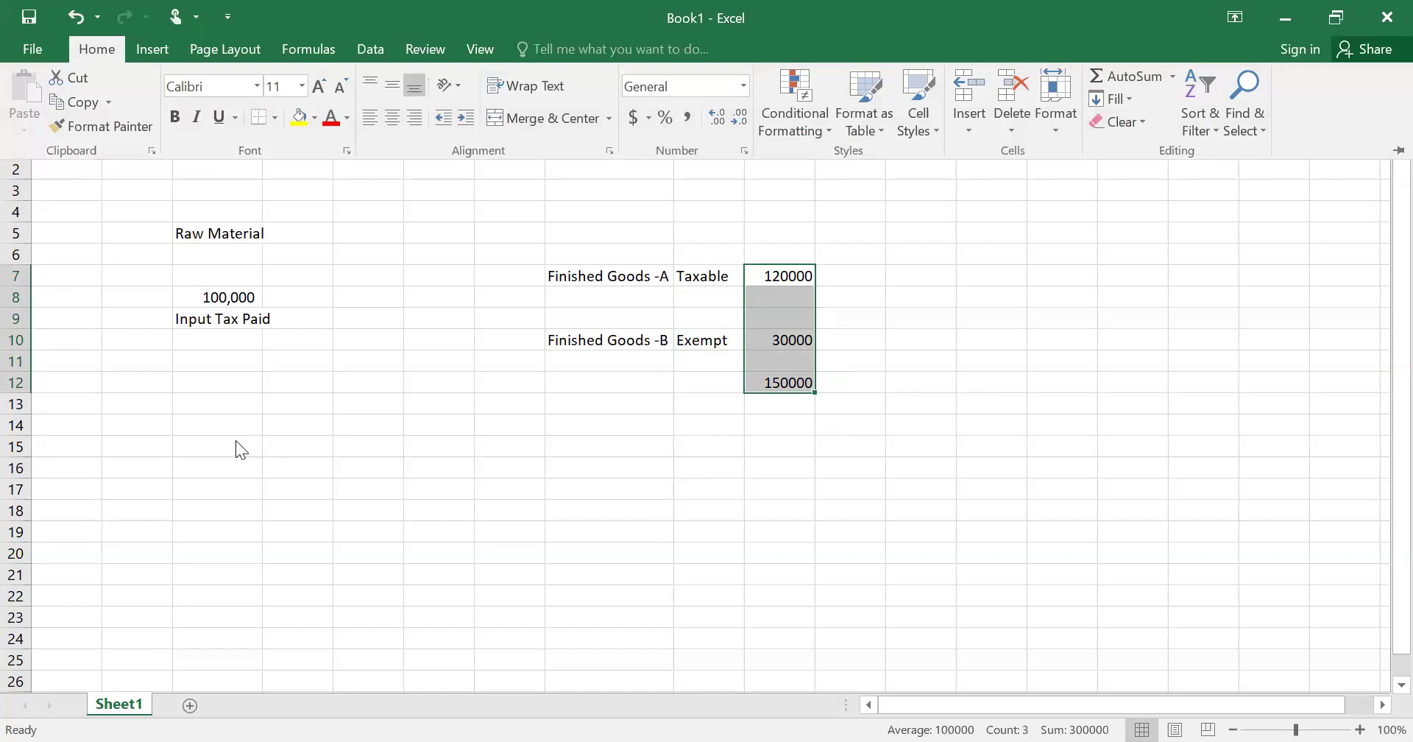
{"action": "key", "text": "k"}
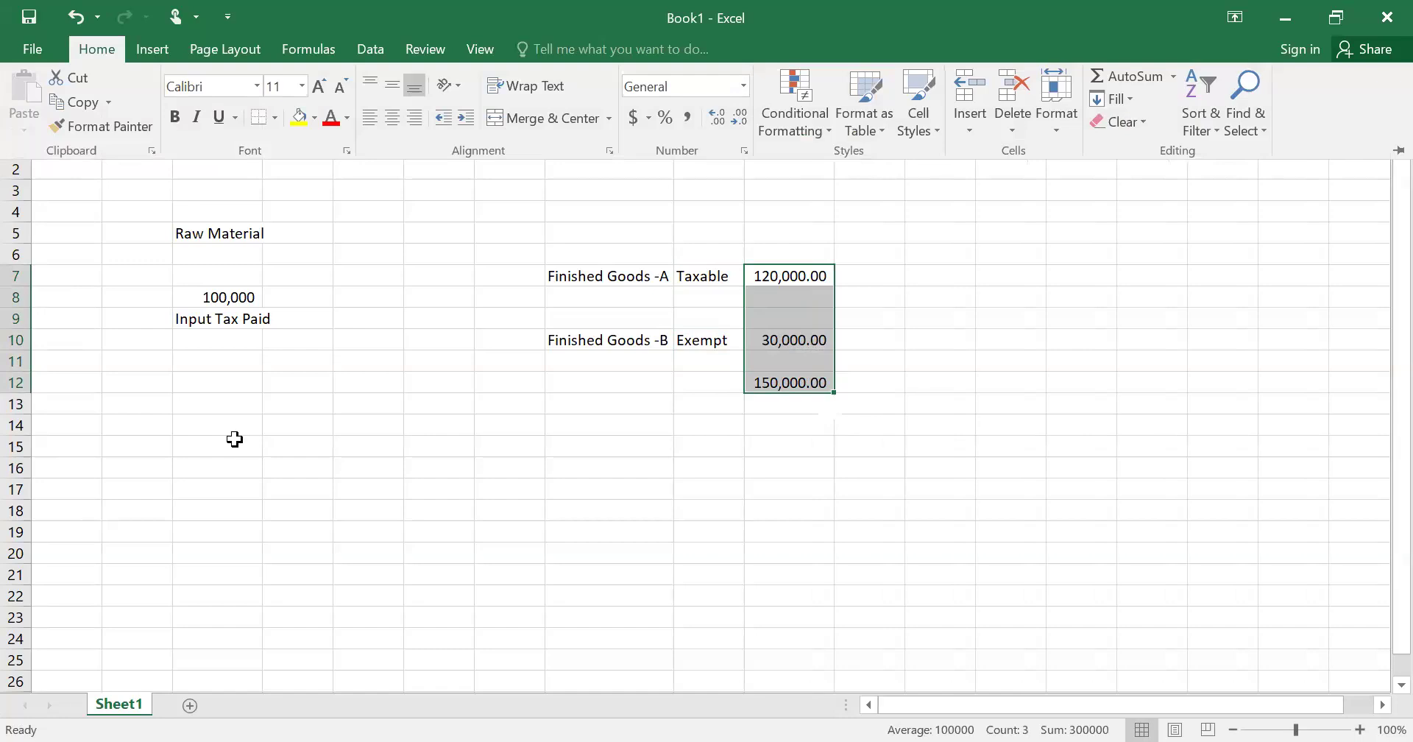
{"action": "key", "text": "alt+h"}
{"action": "key", "text": "9"}
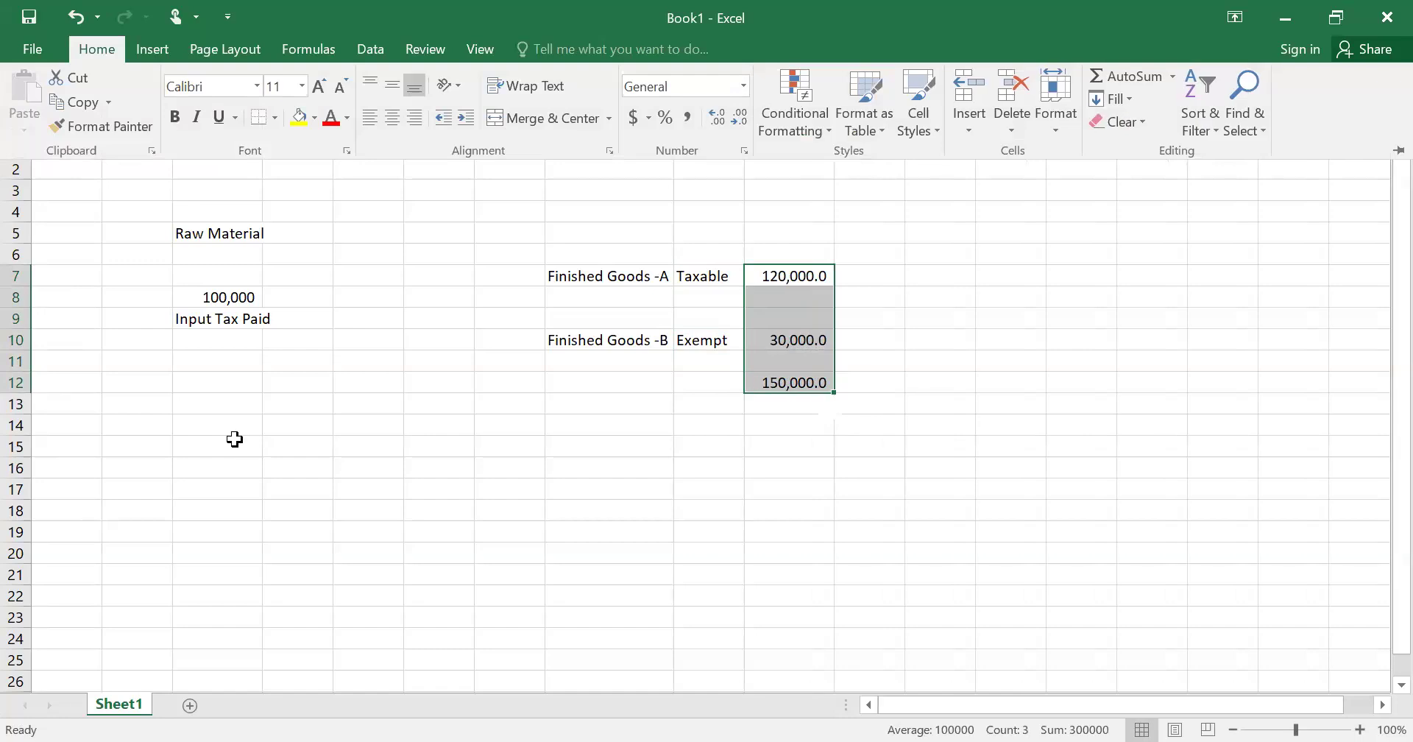
{"action": "key", "text": "alt+h"}
{"action": "key", "text": "9"}
{"action": "left_click", "coordinate": [619, 342]}
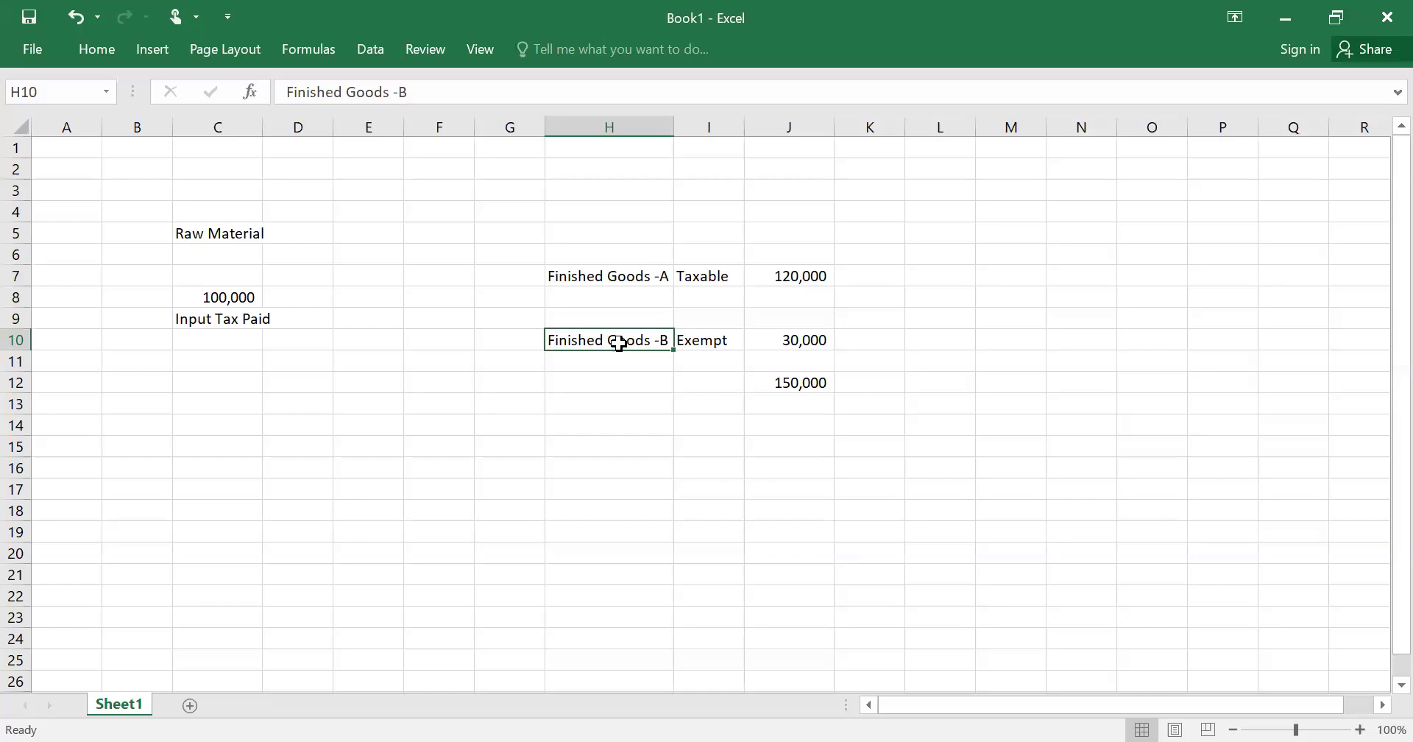
{"action": "key", "text": "Left"}
{"action": "key", "text": "Left"}
{"action": "key", "text": "Left"}
{"action": "key", "text": "Up"}
{"action": "key", "text": "Up"}
{"action": "key", "text": "Up"}
{"action": "key", "text": "Right"}
{"action": "key", "text": "Right"}
{"action": "key", "text": "Right"}
{"action": "key", "text": "Down"}
{"action": "key", "text": "Down"}
{"action": "key", "text": "Down"}
{"action": "key", "text": "Down"}
{"action": "key", "text": "Up"}
{"action": "key", "text": "Up"}
{"action": "key", "text": "Up"}
{"action": "key", "text": "Up"}
{"action": "key", "text": "Up"}
{"action": "key", "text": "Down"}
{"action": "key", "text": "Down"}
{"action": "key", "text": "Down"}
{"action": "key", "text": "Down"}
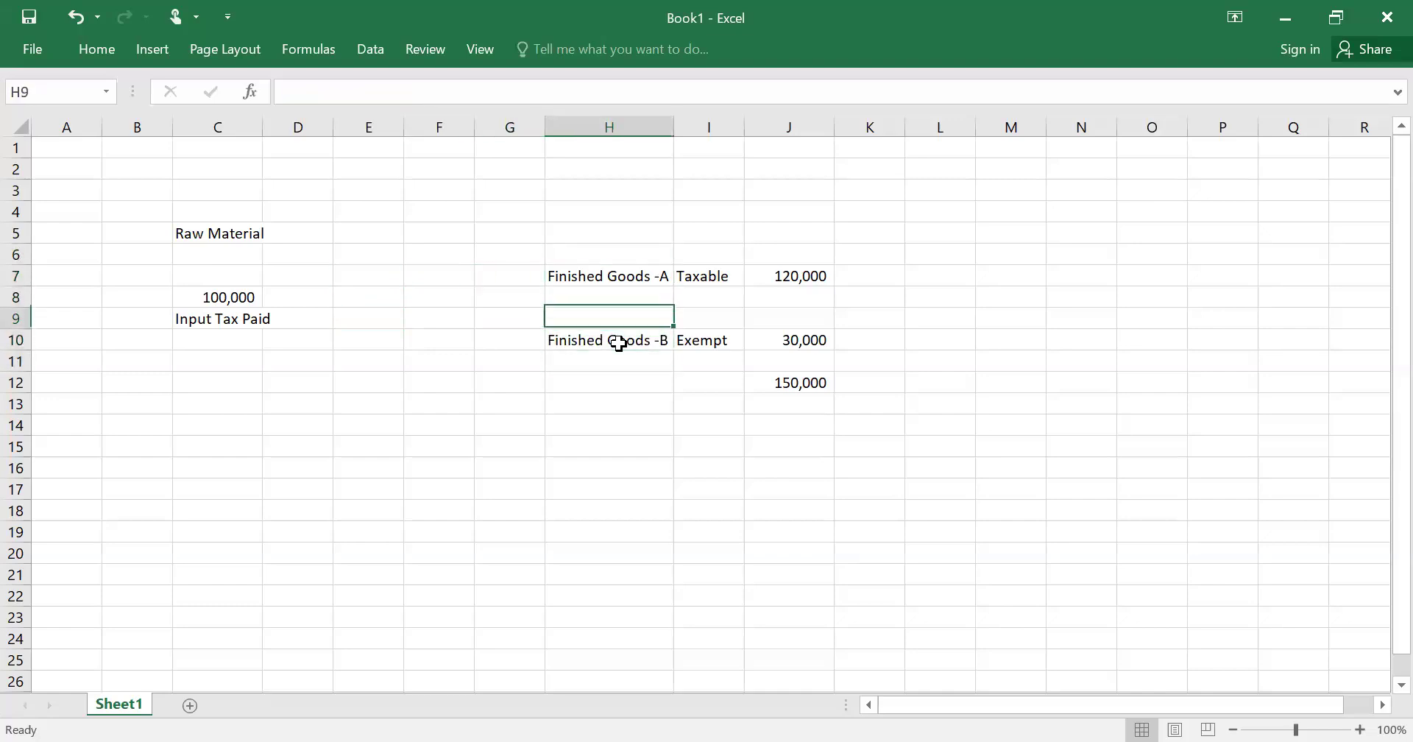
{"action": "key", "text": "Left"}
{"action": "key", "text": "Up"}
{"action": "key", "text": "Up"}
{"action": "key", "text": "Up"}
{"action": "key", "text": "Right"}
{"action": "key", "text": "Down"}
{"action": "key", "text": "Down"}
{"action": "key", "text": "Down"}
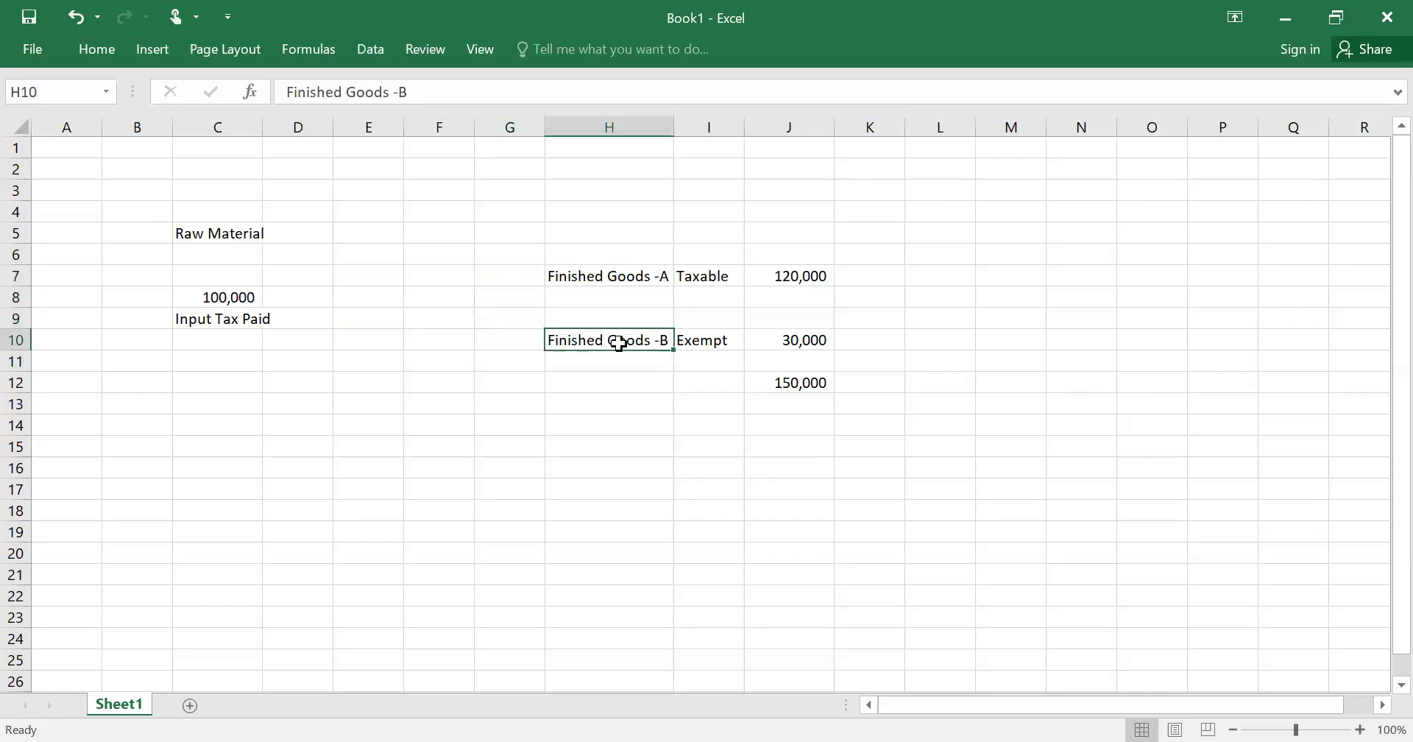
{"action": "key", "text": "Left"}
{"action": "key", "text": "Left"}
{"action": "key", "text": "Left"}
{"action": "key", "text": "Left"}
{"action": "key", "text": "Left"}
{"action": "key", "text": "Left"}
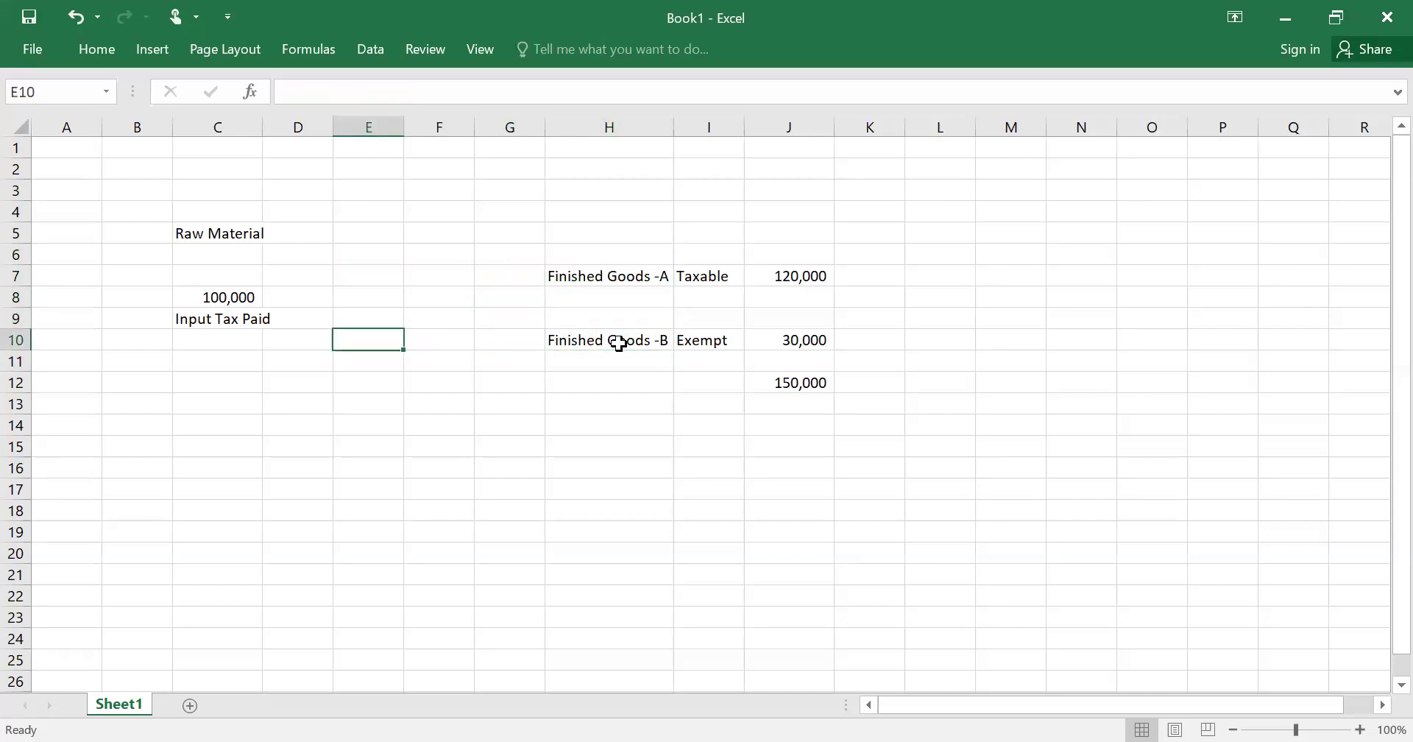
{"action": "key", "text": "Up"}
{"action": "key", "text": "Right"}
{"action": "key", "text": "Up"}
{"action": "key", "text": "Down"}
{"action": "key", "text": "Down"}
{"action": "key", "text": "Down"}
{"action": "key", "text": "Down"}
{"action": "key", "text": "Down"}
{"action": "key", "text": "Down"}
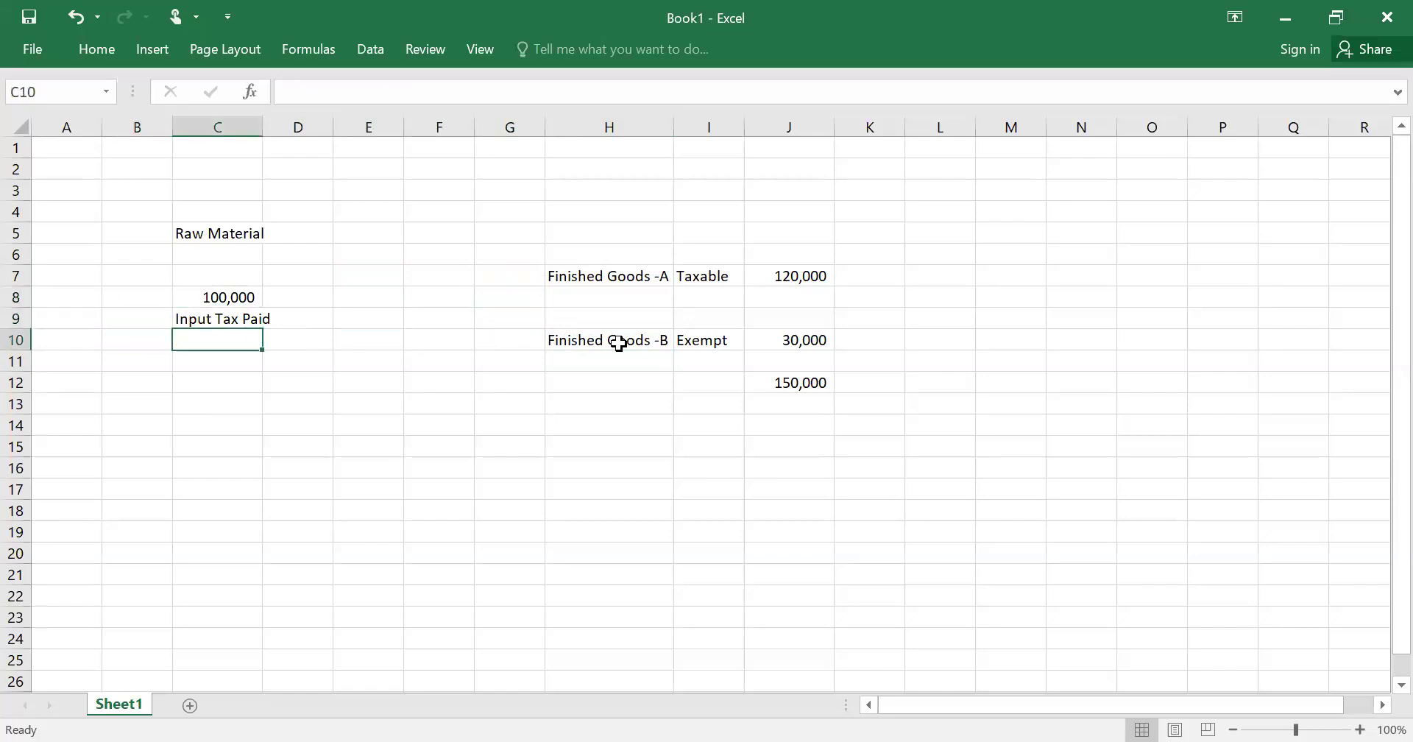
{"action": "key", "text": "Up"}
{"action": "key", "text": "Up"}
{"action": "key", "text": "Up"}
{"action": "key", "text": "Up"}
{"action": "key", "text": "Down"}
{"action": "key", "text": "Down"}
{"action": "key", "text": "Down"}
{"action": "key", "text": "Down"}
{"action": "key", "text": "Down"}
{"action": "key", "text": "Down"}
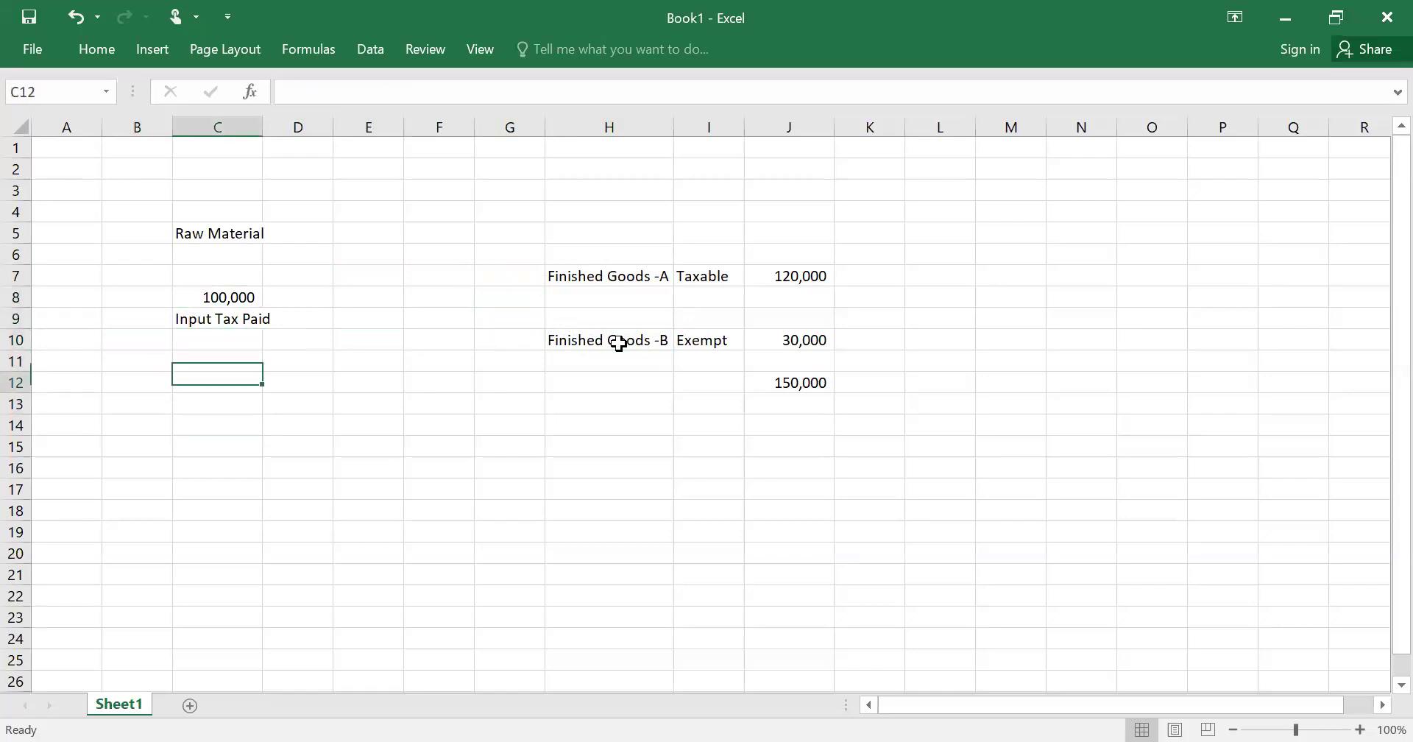
{"action": "key", "text": "Down"}
{"action": "key", "text": "Right"}
{"action": "key", "text": "Right"}
{"action": "key", "text": "Right"}
{"action": "key", "text": "Right"}
{"action": "key", "text": "Right"}
{"action": "key", "text": "Right"}
{"action": "key", "text": "Right"}
{"action": "key", "text": "Right"}
{"action": "key", "text": "Right"}
{"action": "key", "text": "Right"}
{"action": "key", "text": "Right"}
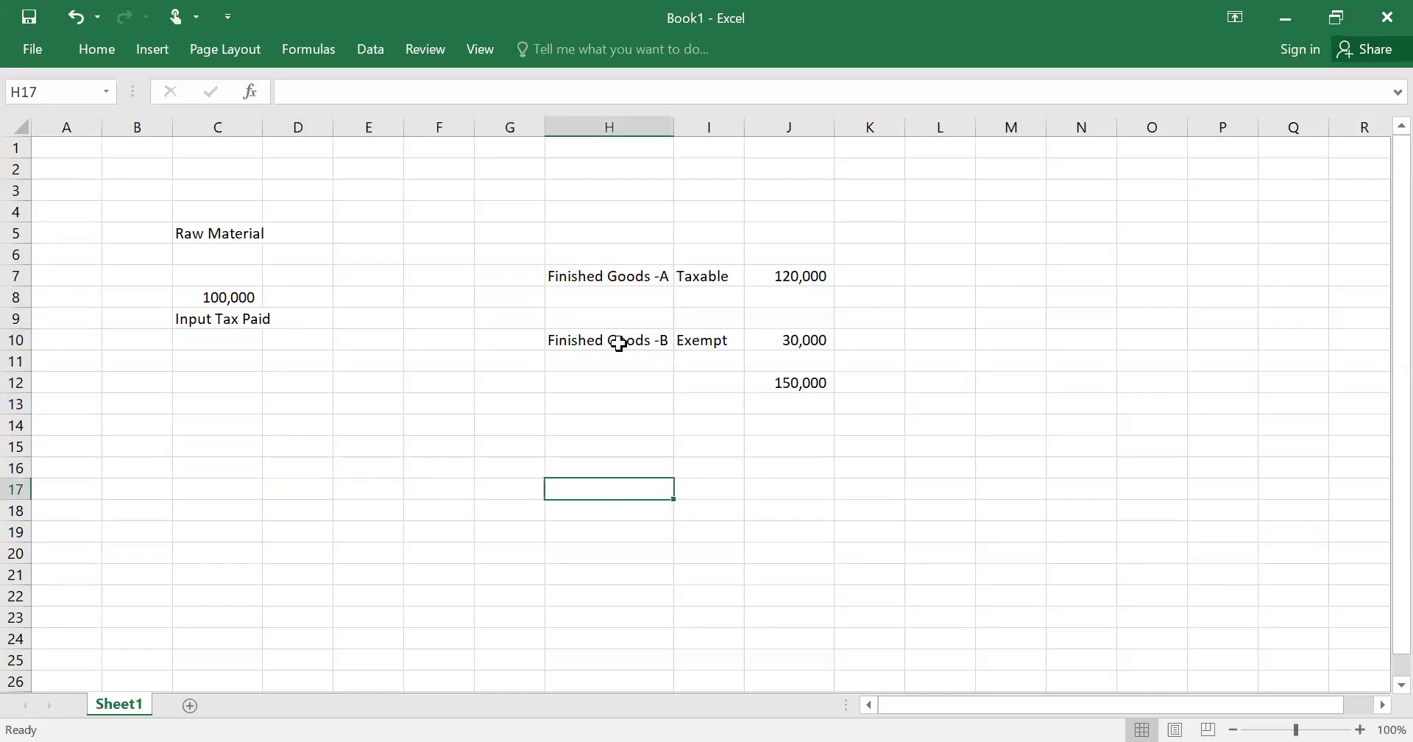
{"action": "key", "text": "Up"}
{"action": "key", "text": "Up"}
{"action": "key", "text": "Up"}
{"action": "key", "text": "Up"}
{"action": "key", "text": "Up"}
{"action": "key", "text": "Up"}
{"action": "key", "text": "Up"}
{"action": "key", "text": "Up"}
{"action": "key", "text": "Up"}
{"action": "key", "text": "Up"}
{"action": "key", "text": "Up"}
{"action": "key", "text": "Up"}
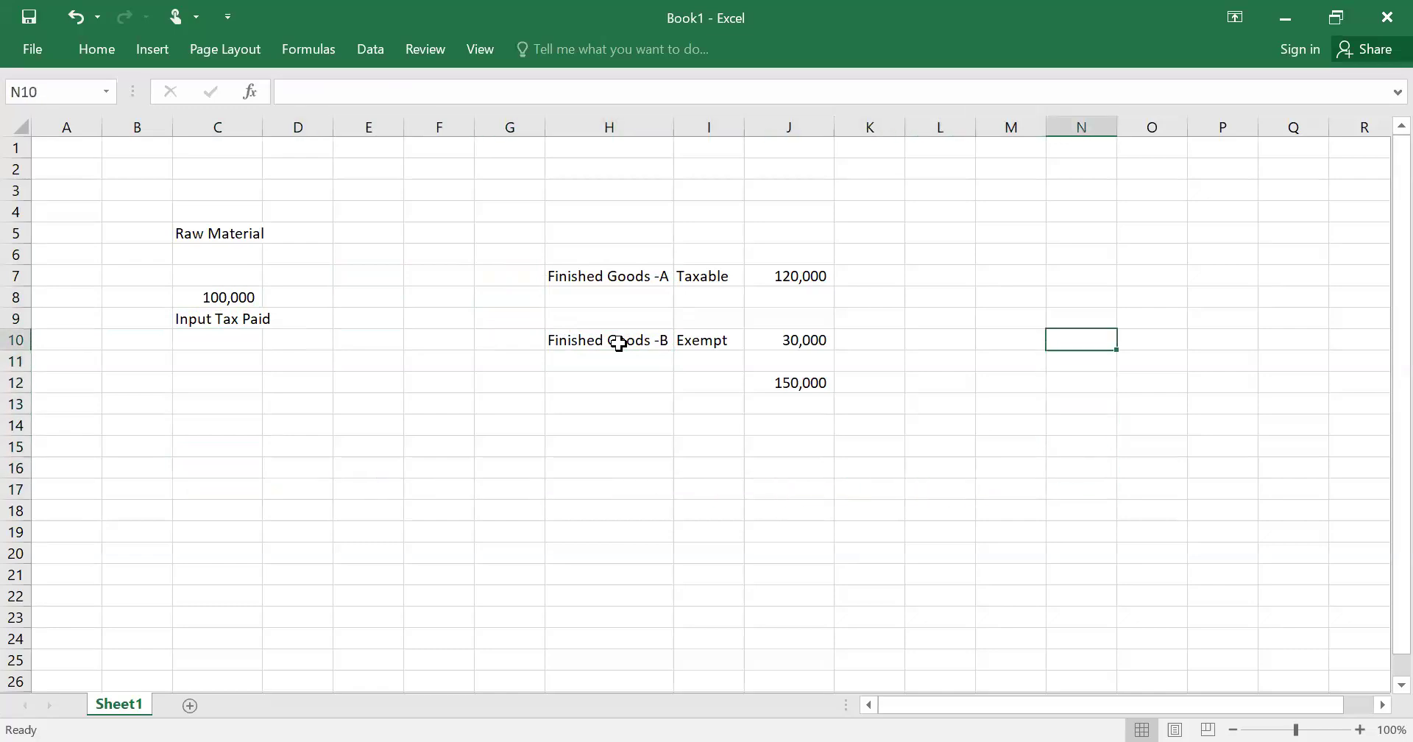
{"action": "key", "text": "Down"}
{"action": "key", "text": "Down"}
{"action": "key", "text": "Left"}
{"action": "key", "text": "Left"}
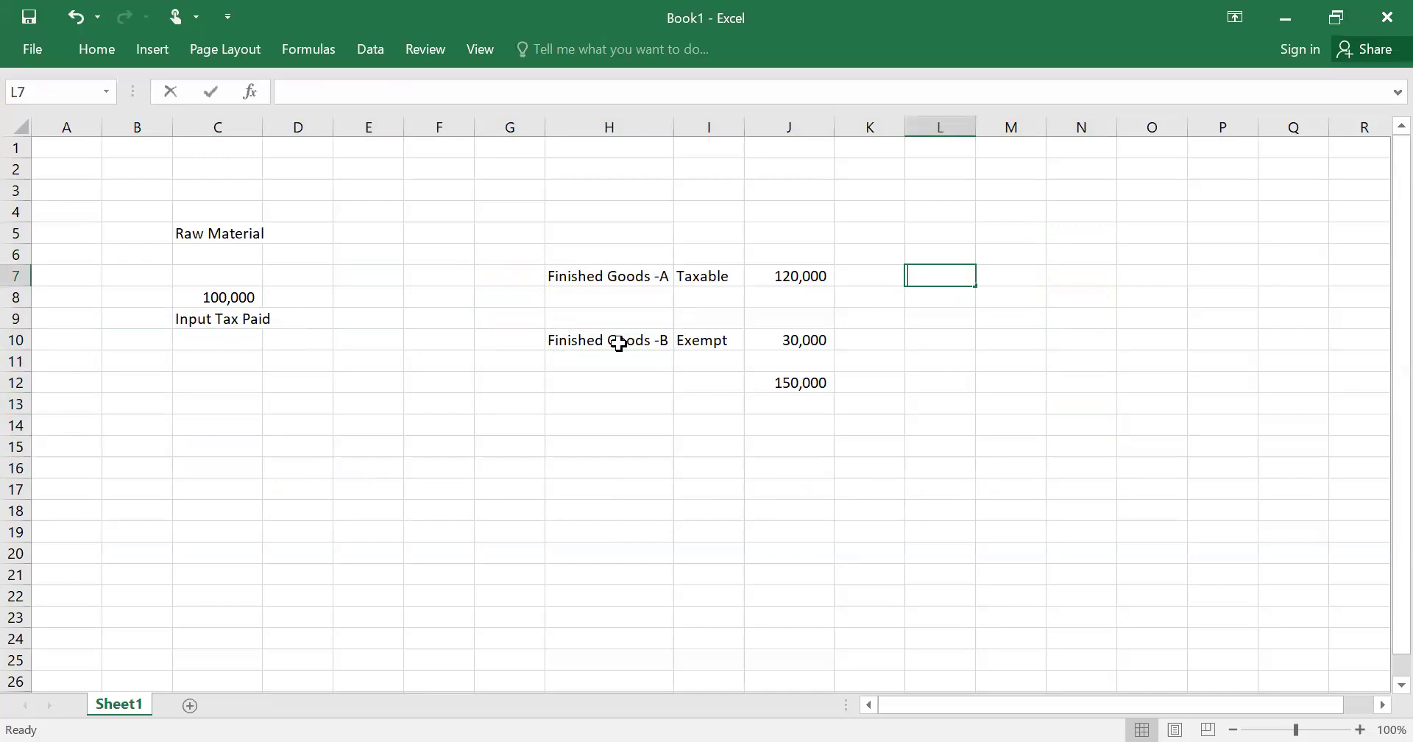
- Enter =J7/J12*C8 in L7 to get the 80,000 allowed share of input tax
{"action": "type", "text": "="}
{"action": "key", "text": "Left"}
{"action": "key", "text": "Left"}
{"action": "key", "text": "Left"}
{"action": "key", "text": "Right"}
{"action": "type", "text": "/"}
{"action": "key", "text": "Down"}
{"action": "key", "text": "Down"}
{"action": "key", "text": "Down"}
{"action": "key", "text": "Left"}
{"action": "key", "text": "Left"}
{"action": "key", "text": "Down"}
{"action": "key", "text": "Down"}
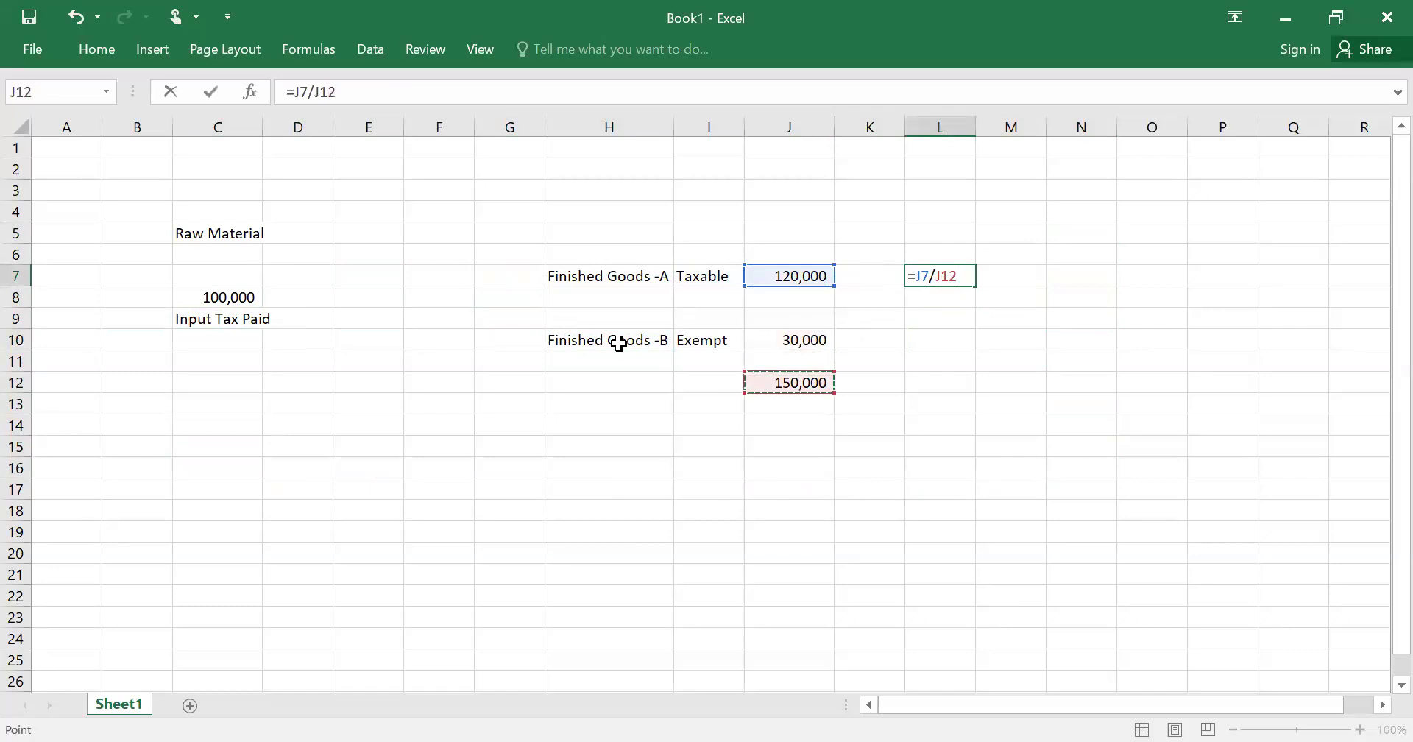
{"action": "type", "text": "*"}
{"action": "key", "text": "Left"}
{"action": "key", "text": "Left"}
{"action": "key", "text": "Left"}
{"action": "key", "text": "Left"}
{"action": "key", "text": "Left"}
{"action": "key", "text": "Left"}
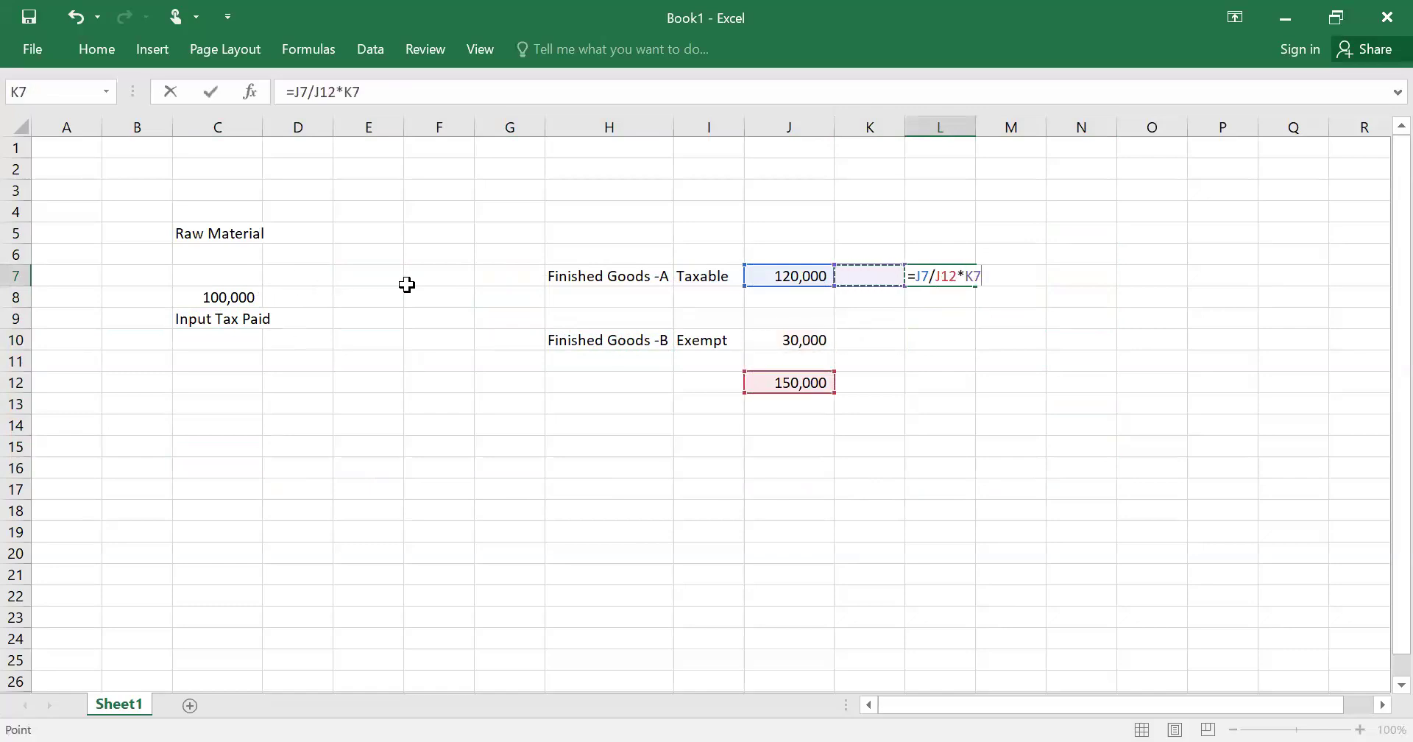
- Enter =J10/J12*C8 in L10 to get the 20,000 disallowed share
{"action": "key", "text": "Left"}
{"action": "key", "text": "Left"}
{"action": "key", "text": "Left"}
{"action": "key", "text": "Down"}
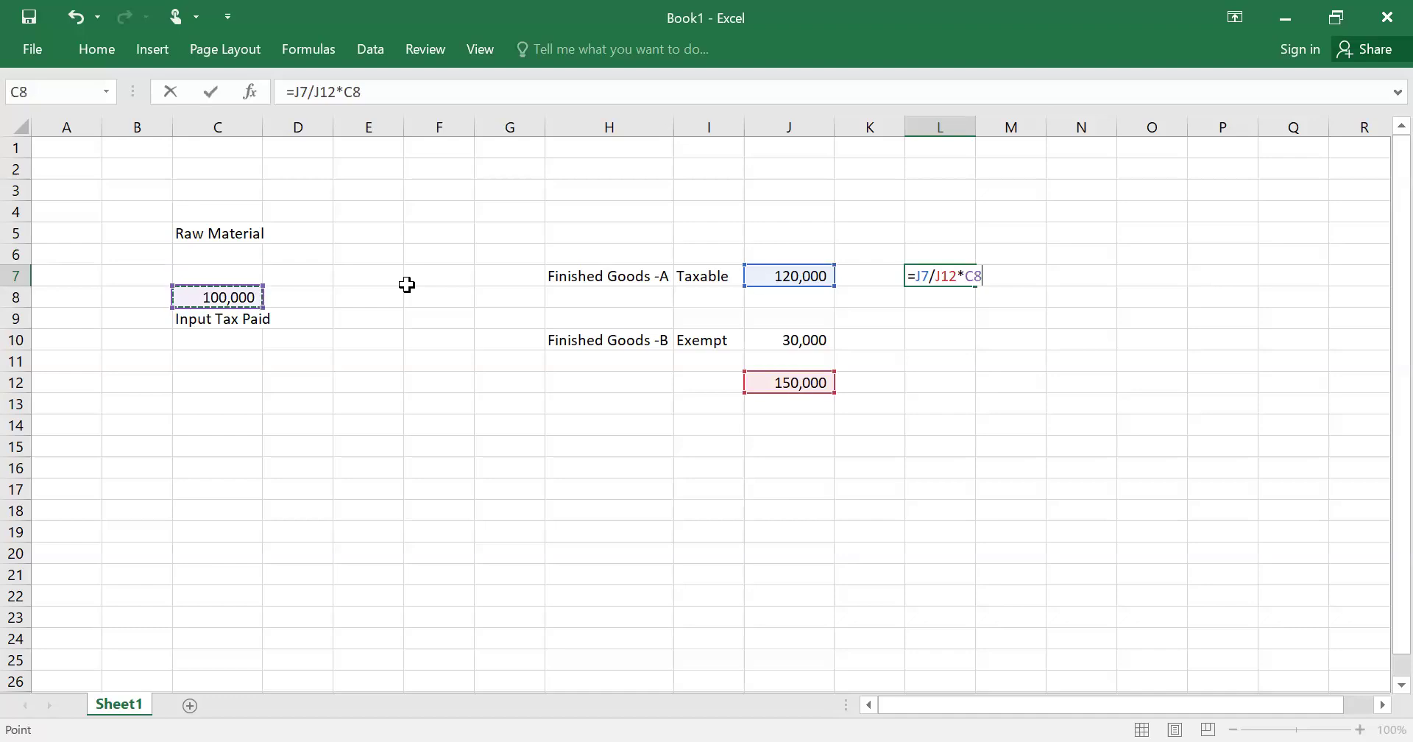
{"action": "key", "text": "Return"}
{"action": "key", "text": "Up"}
{"action": "key", "text": "Down"}
{"action": "key", "text": "Down"}
{"action": "key", "text": "Down"}
{"action": "type", "text": "="}
{"action": "key", "text": "Left"}
{"action": "key", "text": "Left"}
{"action": "type", "text": "/"}
{"action": "key", "text": "Down"}
{"action": "key", "text": "Left"}
{"action": "key", "text": "Left"}
{"action": "key", "text": "Down"}
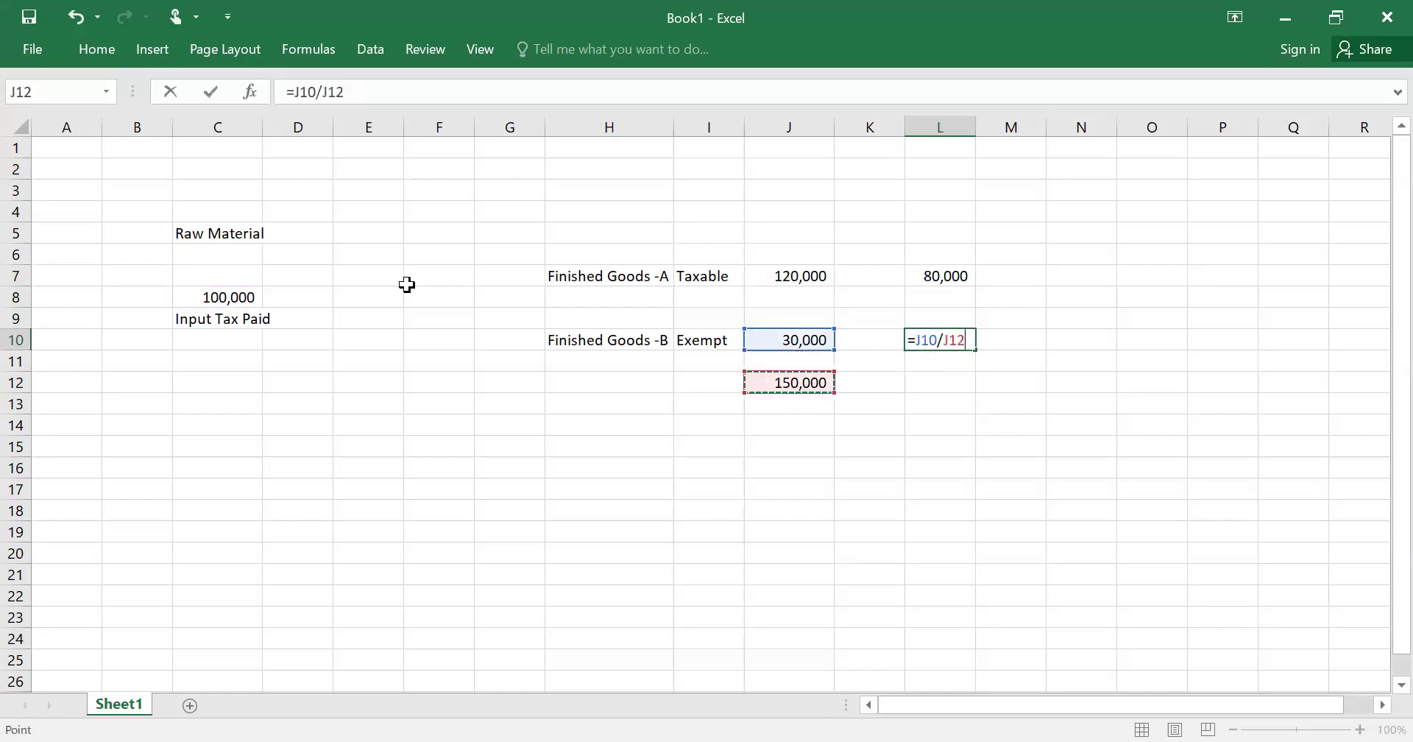
{"action": "type", "text": "*"}
{"action": "left_click", "coordinate": [237, 299]}
{"action": "key", "text": "Return"}
- Label M7 'Allowed' and M10 'disallowed'
{"action": "key", "text": "Up"}
{"action": "key", "text": "Up"}
{"action": "key", "text": "Up"}
{"action": "key", "text": "Up"}
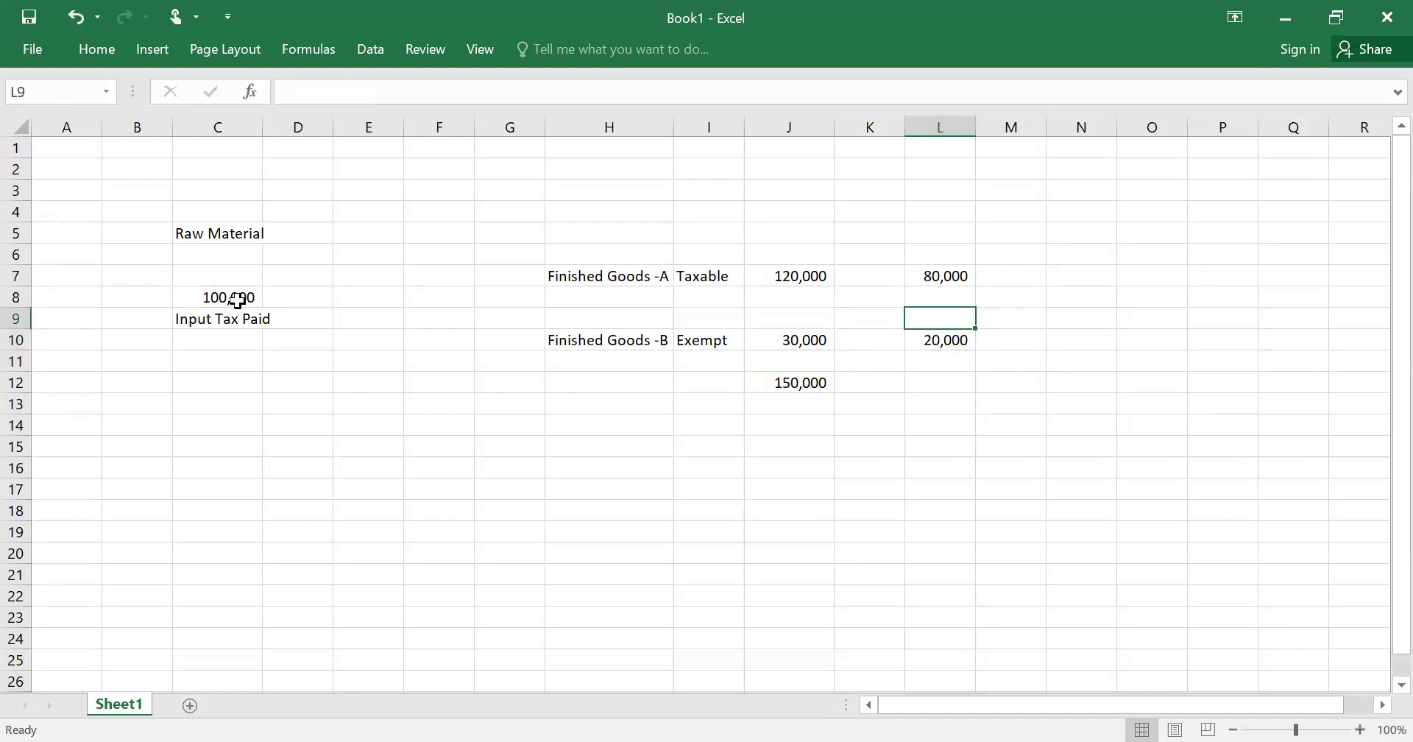
{"action": "key", "text": "Right"}
{"action": "type", "text": "Allowed"}
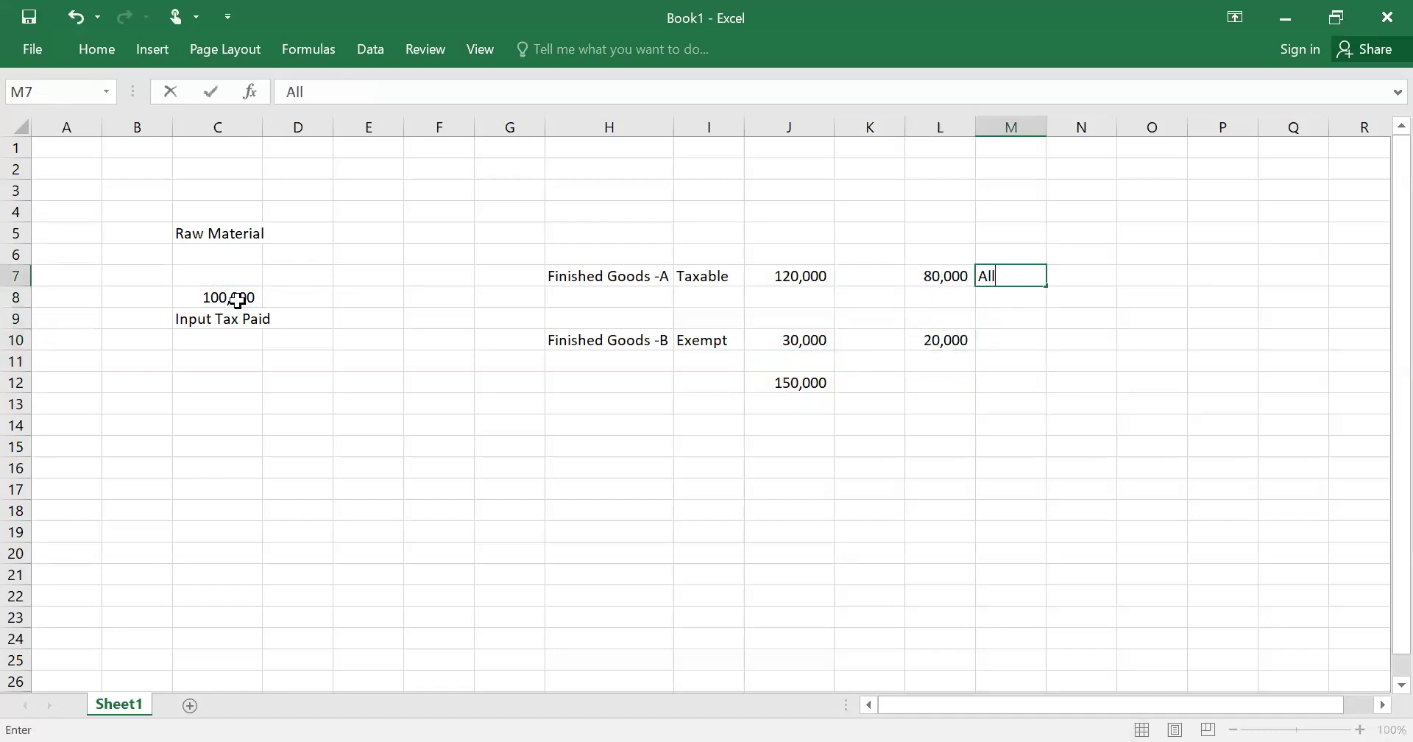
{"action": "key", "text": "Return"}
{"action": "key", "text": "Down"}
{"action": "key", "text": "Down"}
{"action": "type", "text": "disallowed"}
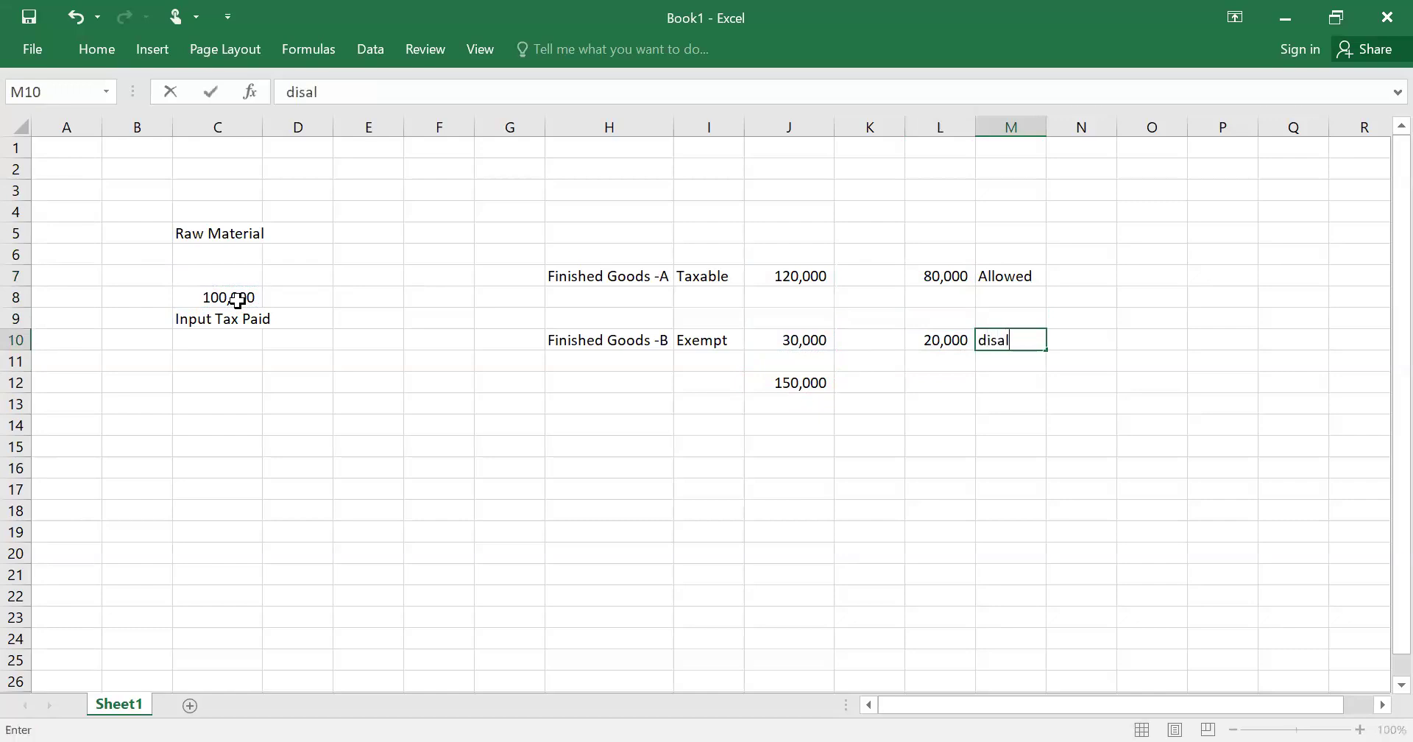
{"action": "key", "text": "Return"}
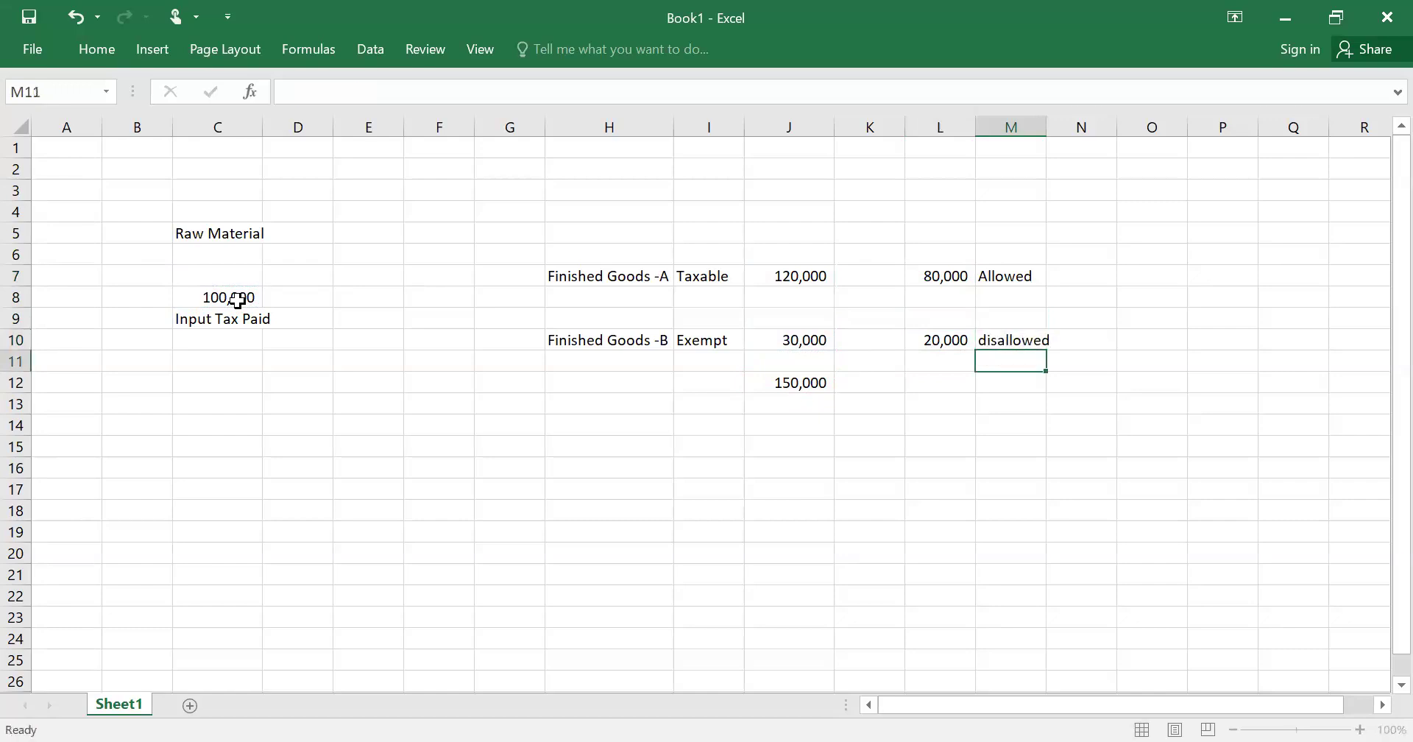
- Copy the 20,000 from L10 and paste it into row 7's Sales Tax field in IRIS
{"action": "key", "text": "Up"}
{"action": "key", "text": "Left"}
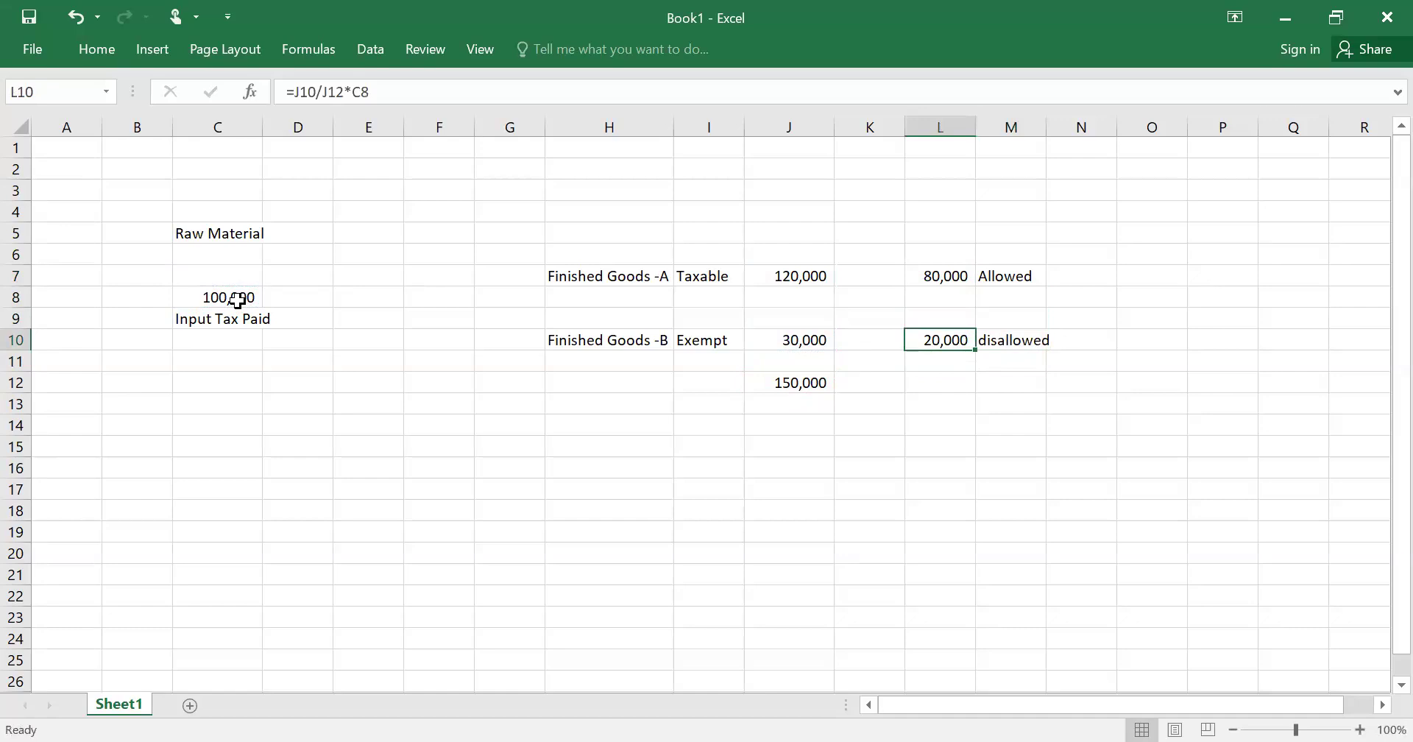
{"action": "key", "text": "ctrl+c"}
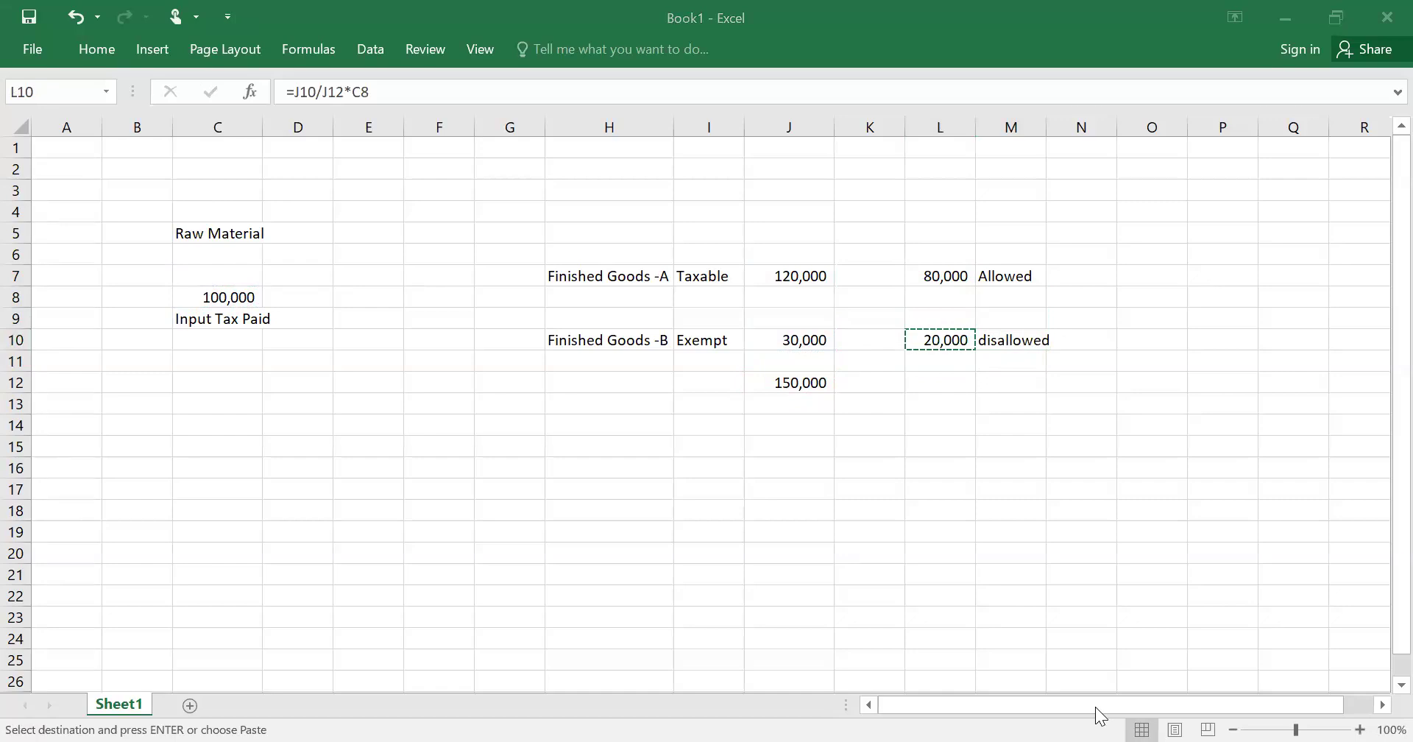
{"action": "key", "text": "alt+Tab"}
{"action": "key", "text": "ctrl+v"}
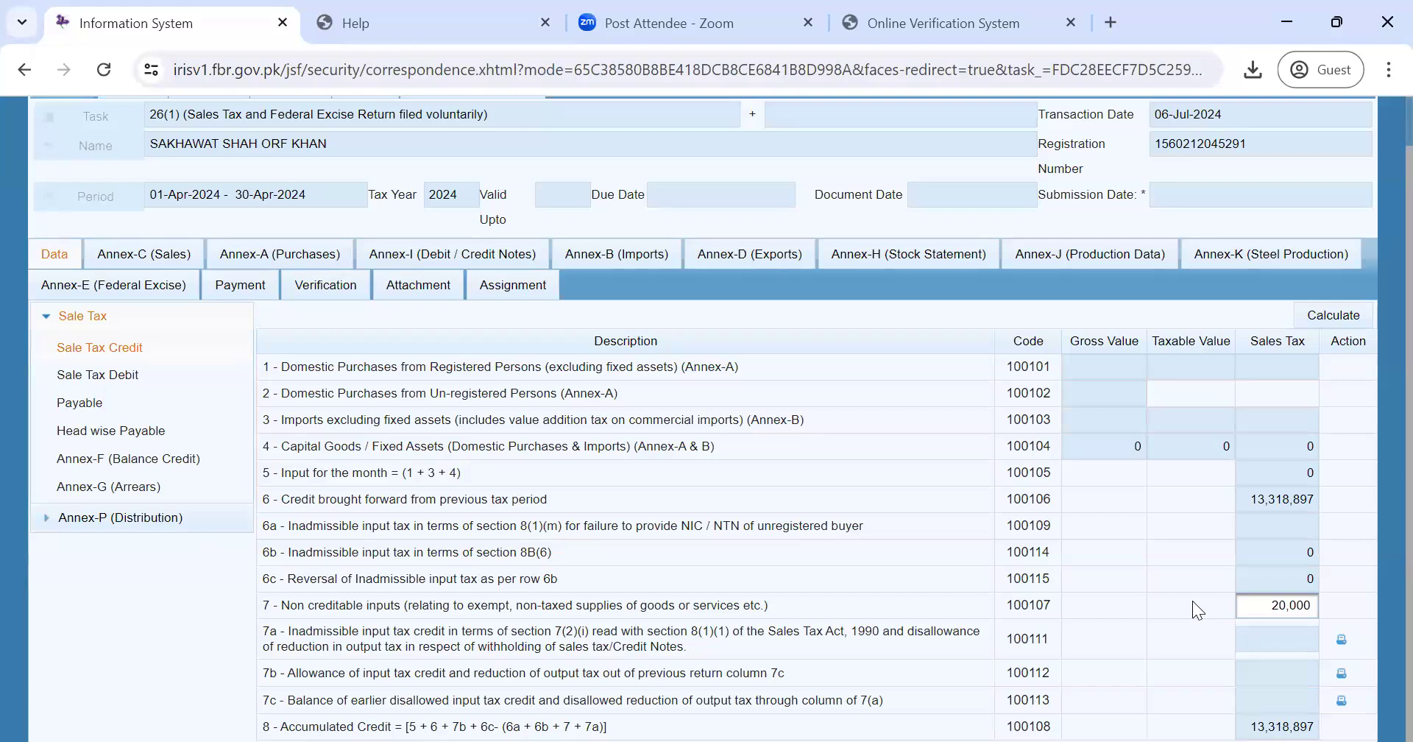
- Leave the IRIS return form with 20,000 in row 7 and return to the Excel workbook
{"action": "left_click", "coordinate": [1137, 213]}
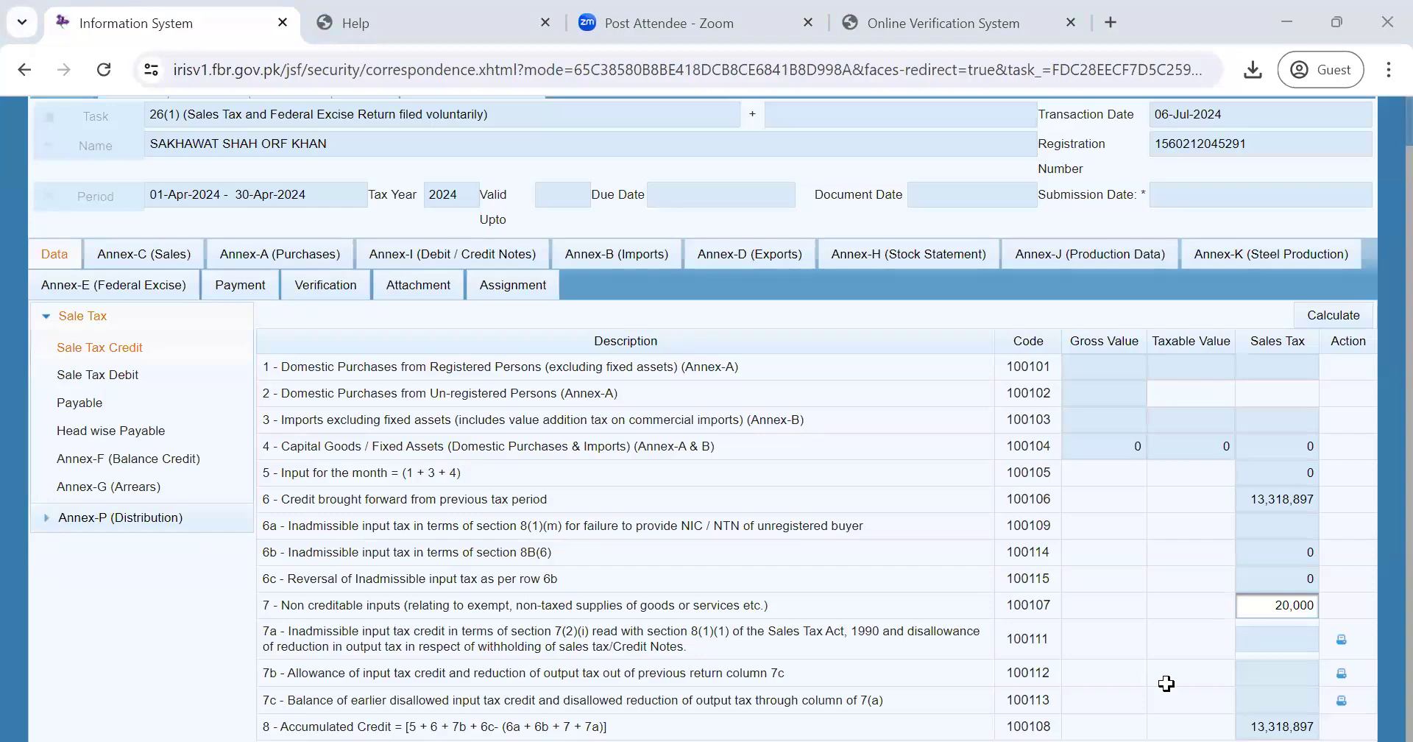
{"action": "key", "text": "alt+Tab"}
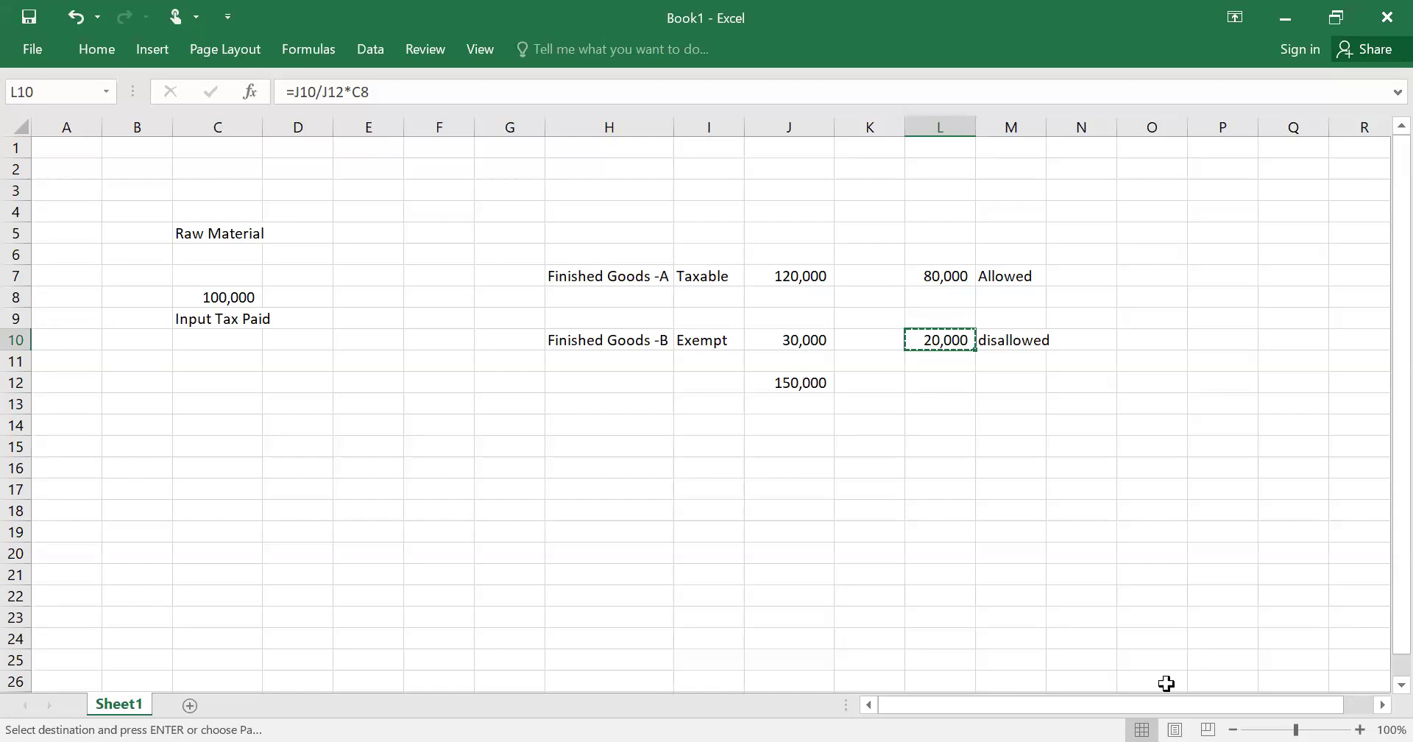
{"action": "key", "text": "Left"}
{"action": "key", "text": "Left"}
{"action": "key", "text": "Left"}
{"action": "key", "text": "Left"}
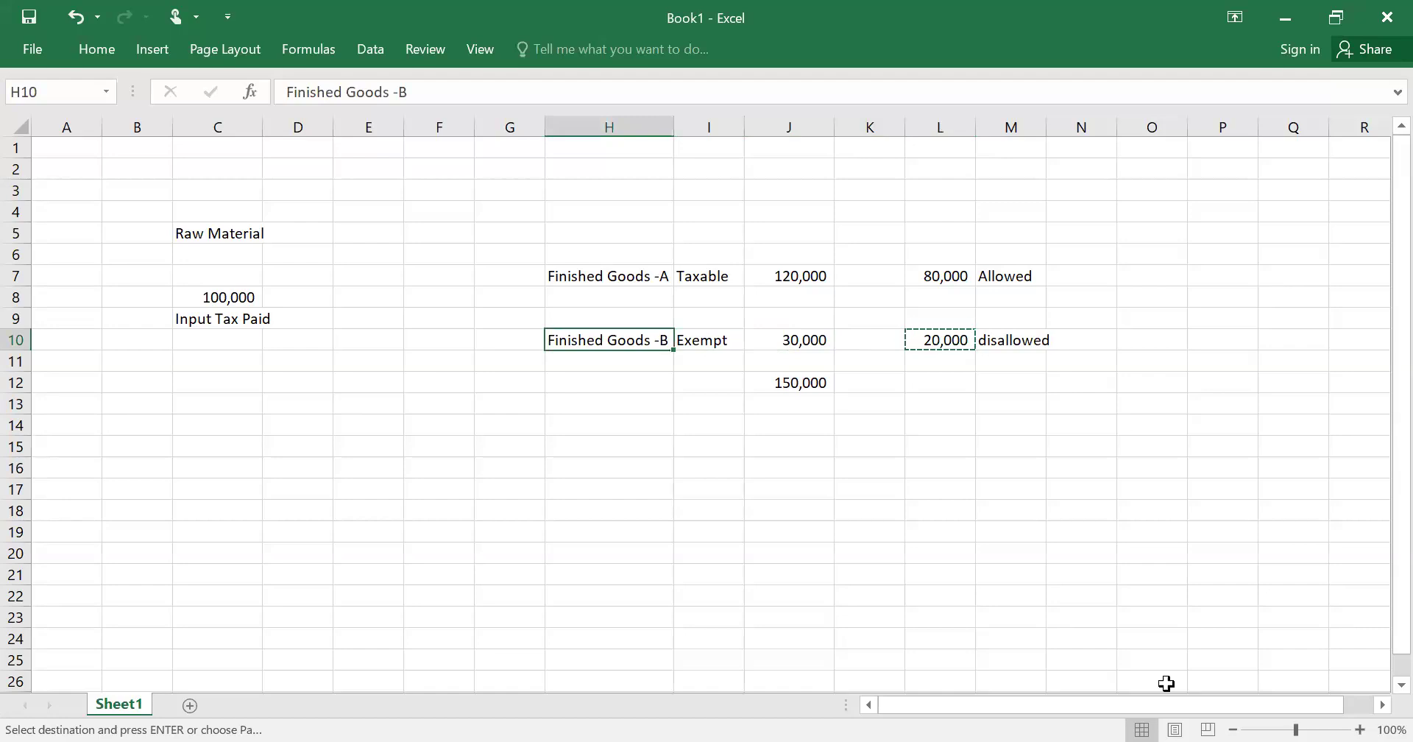
{"action": "key", "text": "Left"}
{"action": "key", "text": "Left"}
{"action": "key", "text": "Left"}
{"action": "key", "text": "Up"}
{"action": "key", "text": "Up"}
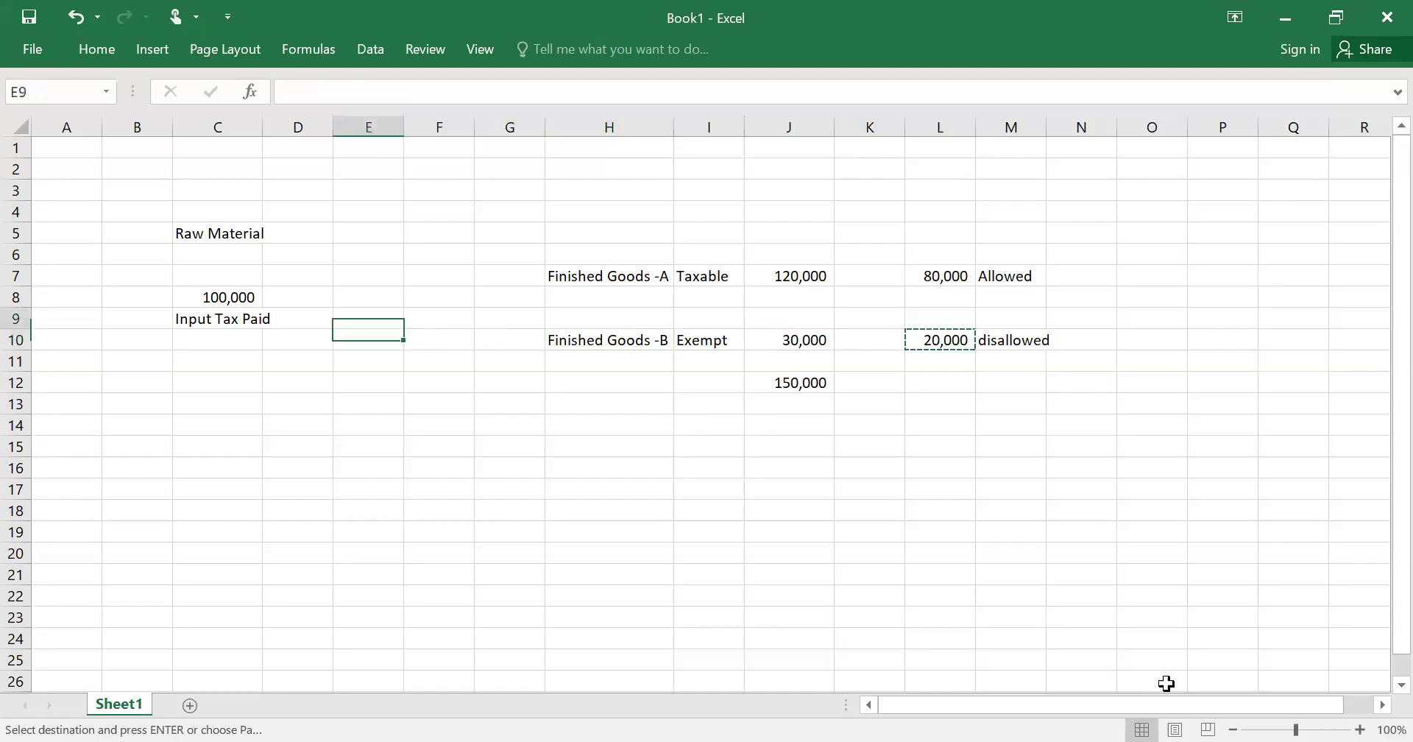
{"action": "key", "text": "Left"}
{"action": "key", "text": "Left"}
{"action": "key", "text": "Escape"}
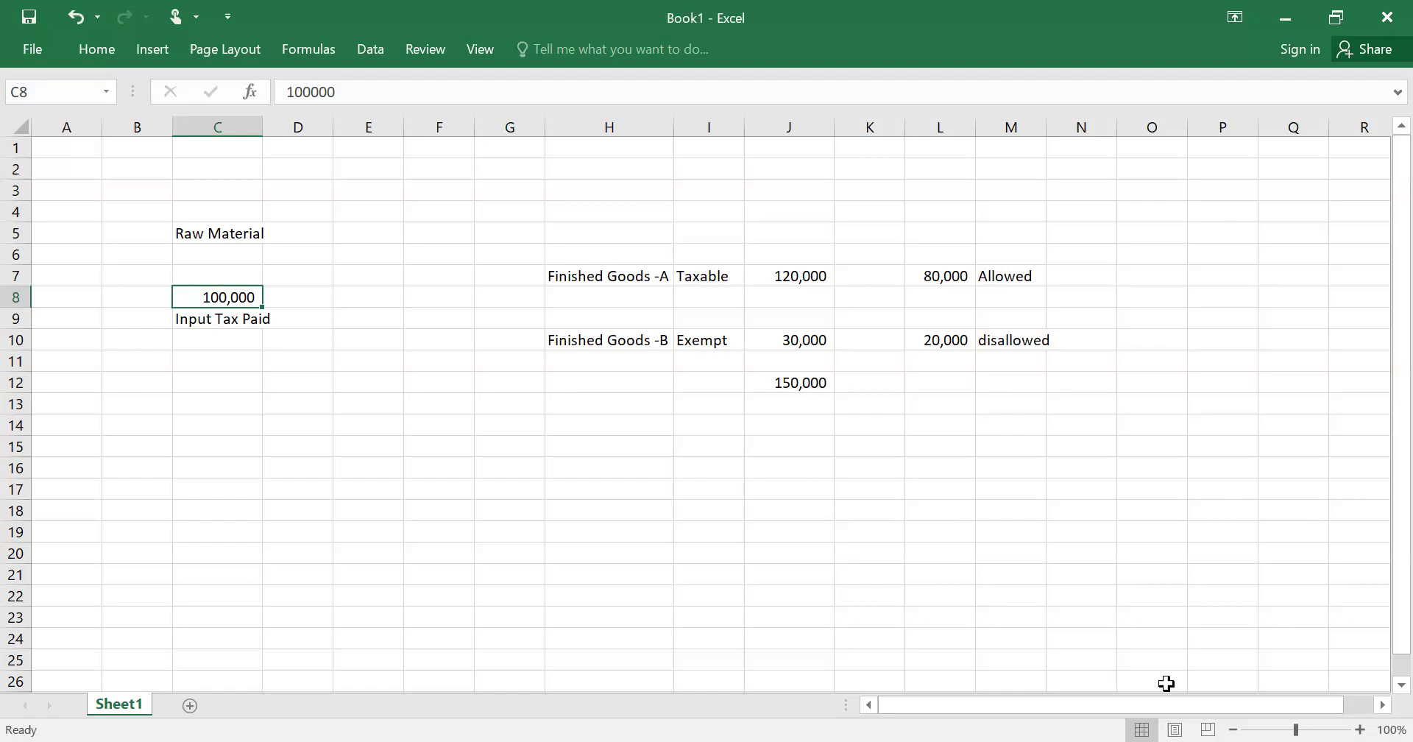
{"action": "key", "text": "Right"}
{"action": "key", "text": "Right"}
{"action": "key", "text": "Right"}
{"action": "key", "text": "Right"}
{"action": "key", "text": "Right"}
{"action": "key", "text": "Right"}
{"action": "key", "text": "Right"}
{"action": "key", "text": "Left"}
{"action": "key", "text": "Up"}
{"action": "key", "text": "Right"}
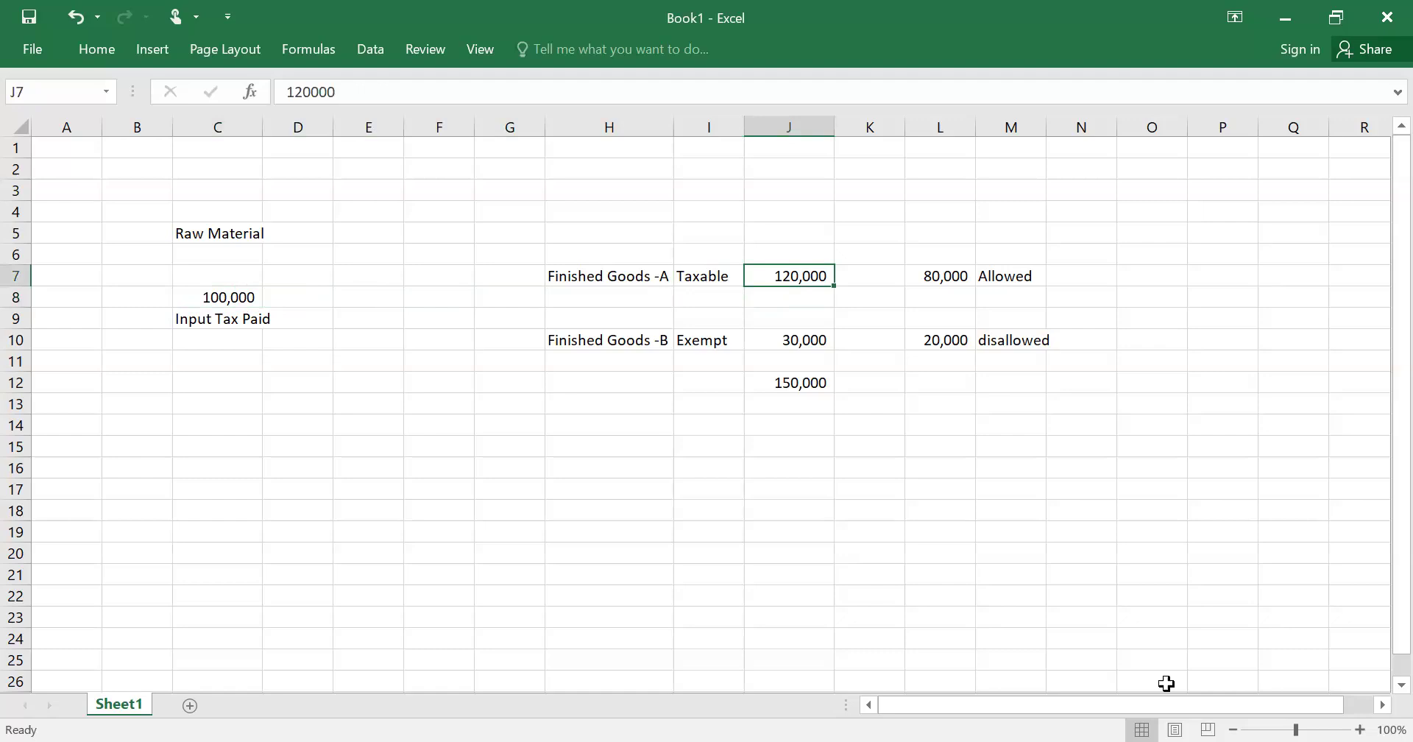
{"action": "key", "text": "Down"}
{"action": "key", "text": "Down"}
{"action": "key", "text": "Down"}
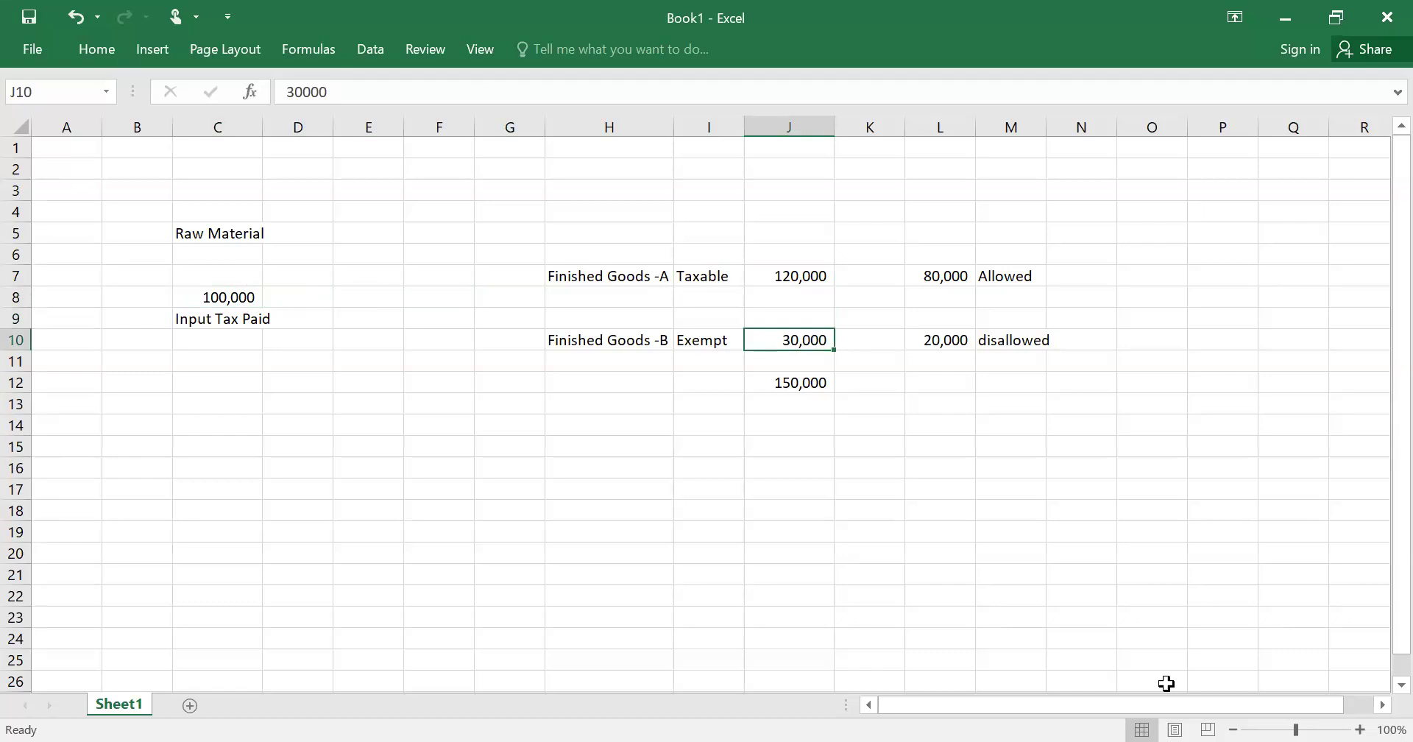
{"action": "key", "text": "Down"}
{"action": "key", "text": "Left"}
{"action": "key", "text": "Left"}
{"action": "key", "text": "Left"}
{"action": "key", "text": "Left"}
{"action": "key", "text": "Left"}
{"action": "key", "text": "Left"}
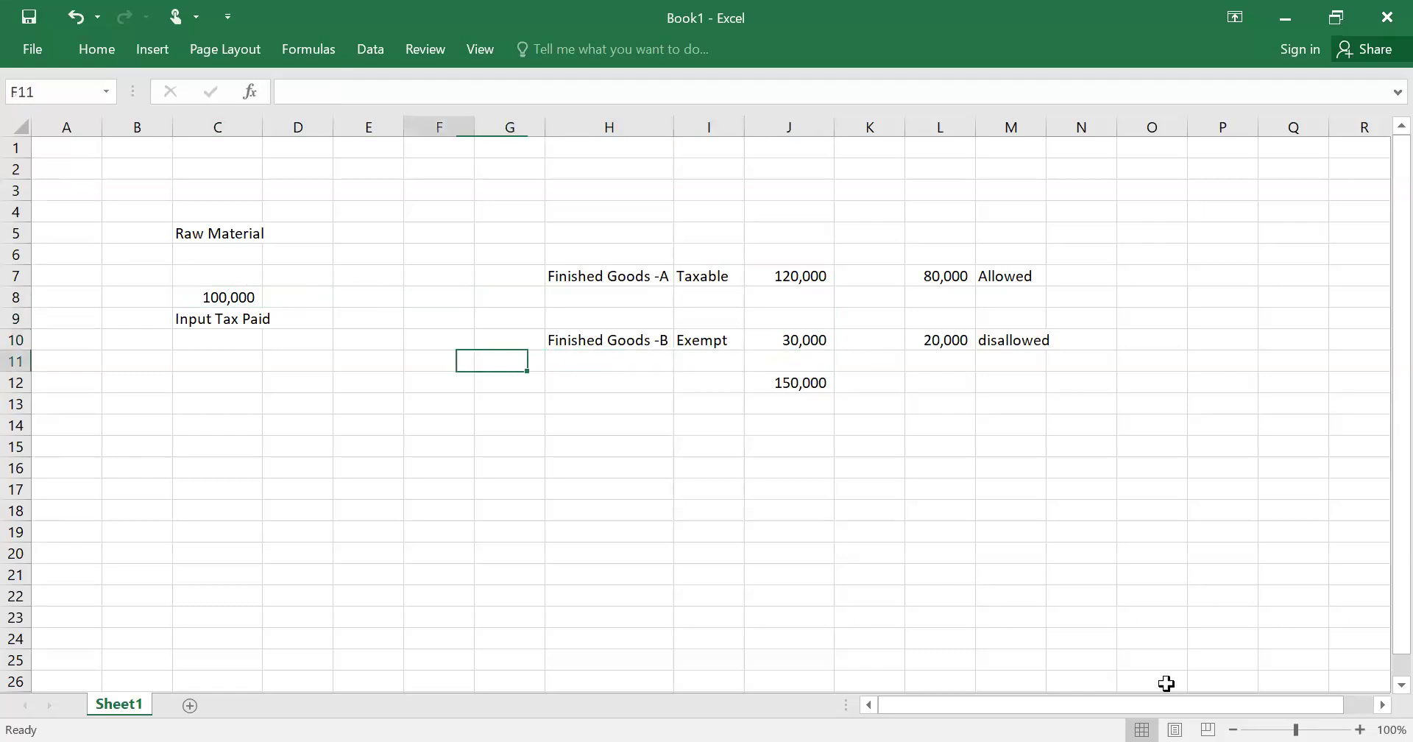
{"action": "key", "text": "Up"}
{"action": "key", "text": "Up"}
{"action": "key", "text": "Up"}
{"action": "key", "text": "Up"}
{"action": "key", "text": "Up"}
{"action": "key", "text": "Right"}
{"action": "key", "text": "Right"}
{"action": "key", "text": "Right"}
{"action": "key", "text": "Right"}
{"action": "key", "text": "Right"}
{"action": "key", "text": "Right"}
{"action": "key", "text": "Right"}
{"action": "key", "text": "Right"}
{"action": "key", "text": "Right"}
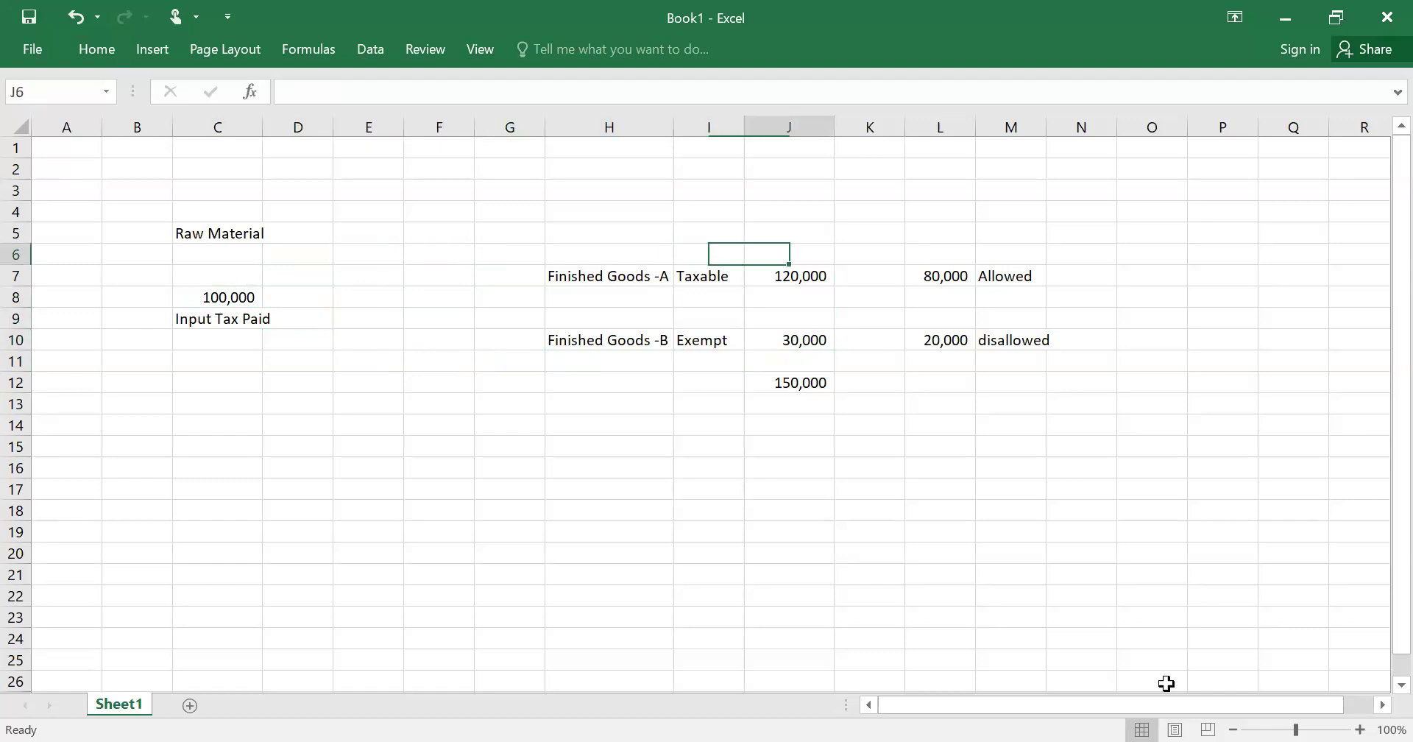
{"action": "key", "text": "Left"}
- Enter the L6 heading 'Apportioned of Common Input Tax (Rs. 100,000)'
{"action": "type", "text": "App"}
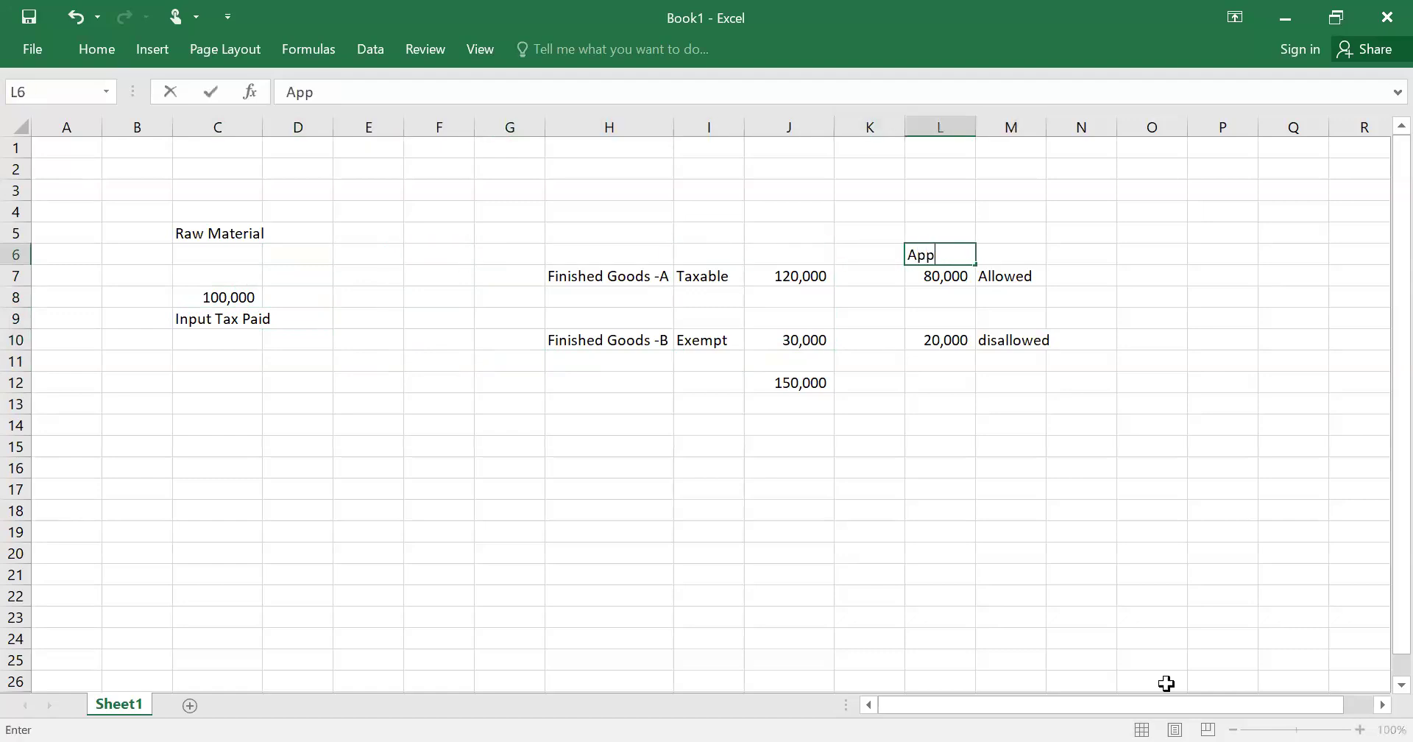
{"action": "type", "text": "ortioned"}
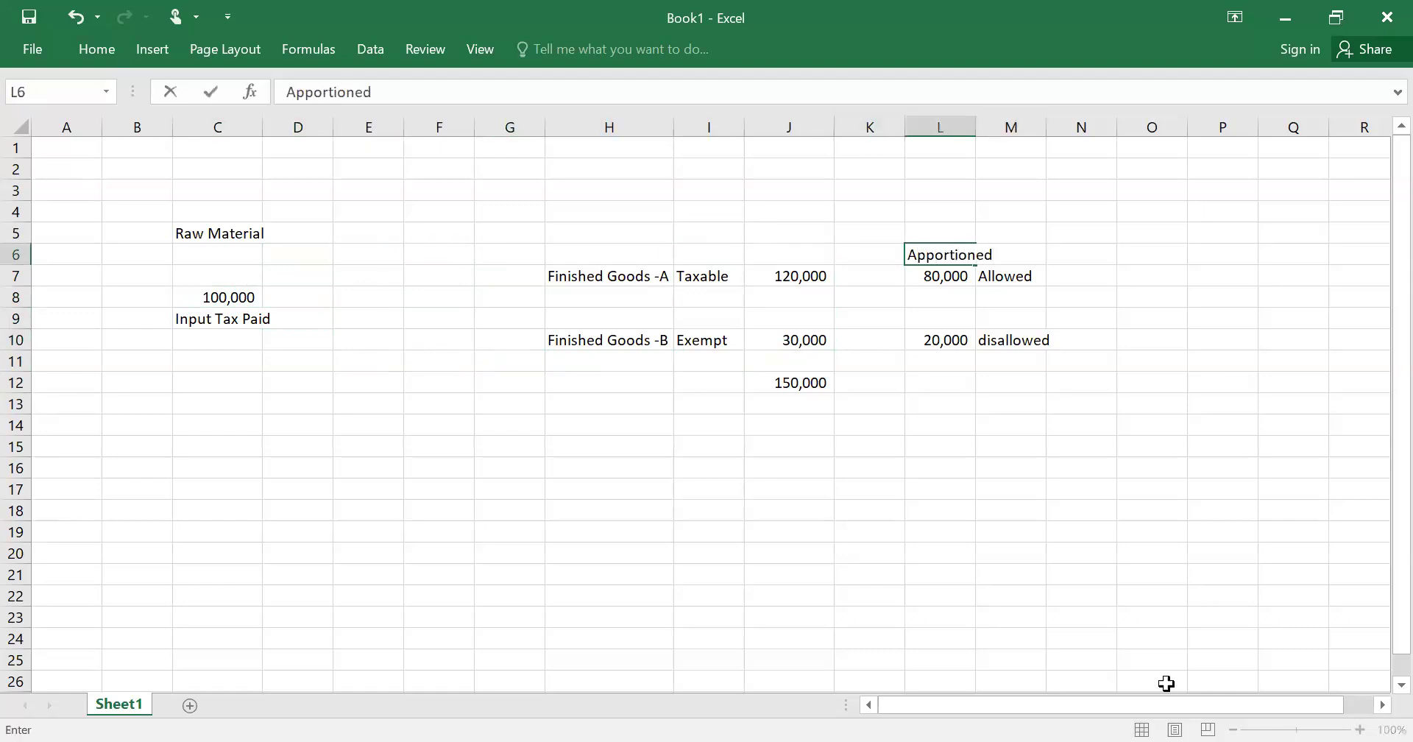
{"action": "type", "text": " of Common "}
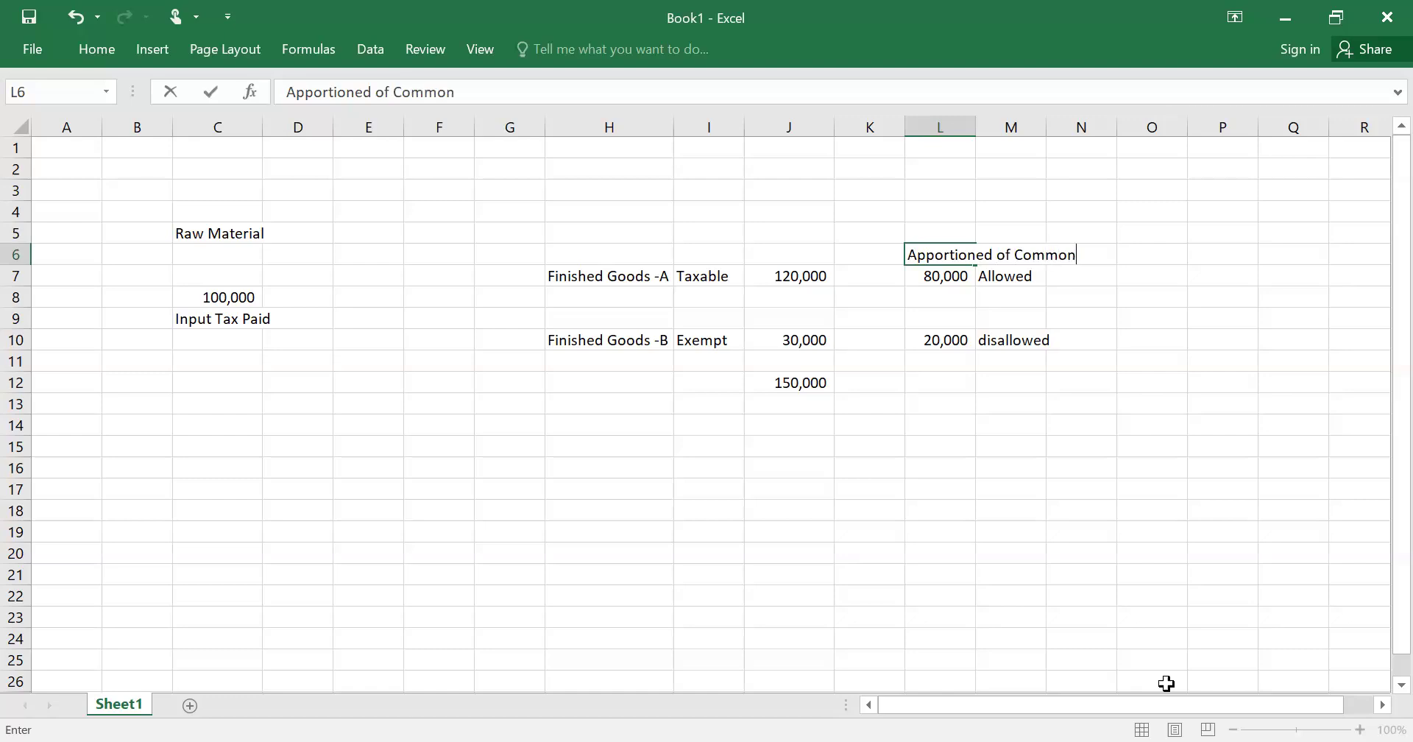
{"action": "type", "text": "Input Tax (T"}
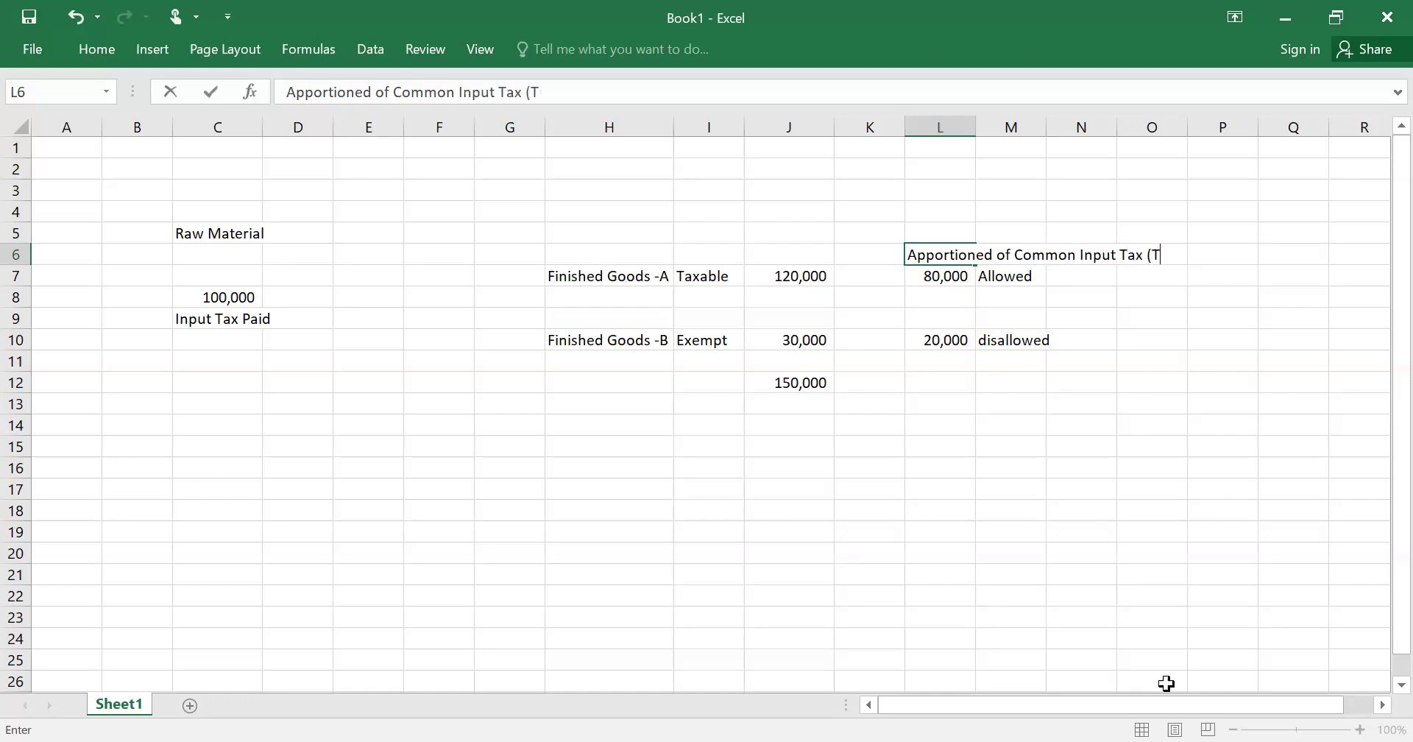
{"action": "key", "text": "BackSpace"}
{"action": "type", "text": "Rs. 100,000)"}
{"action": "key", "text": "Return"}
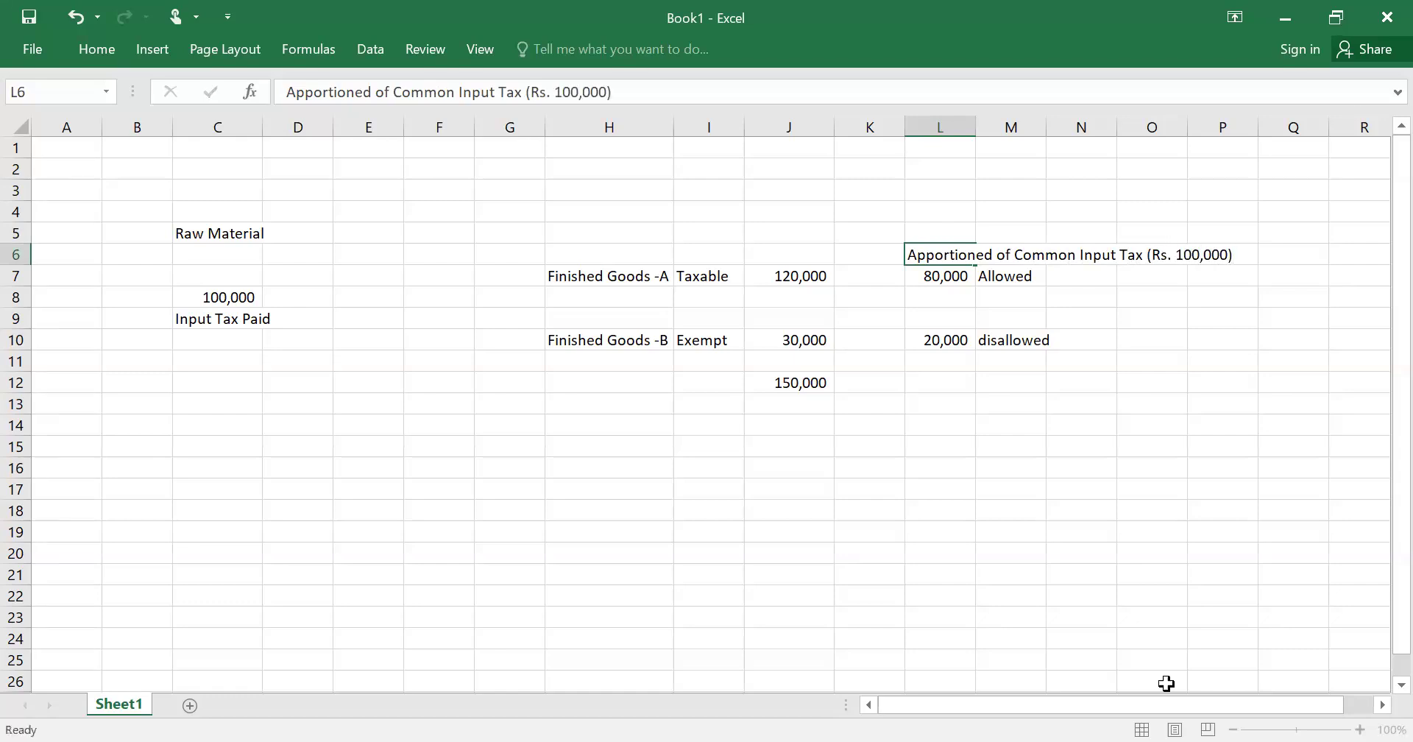
- Review the L7 apportionment formula and the L10 20,000 amount, then bring the IRIS return back
{"action": "key", "text": "Up"}
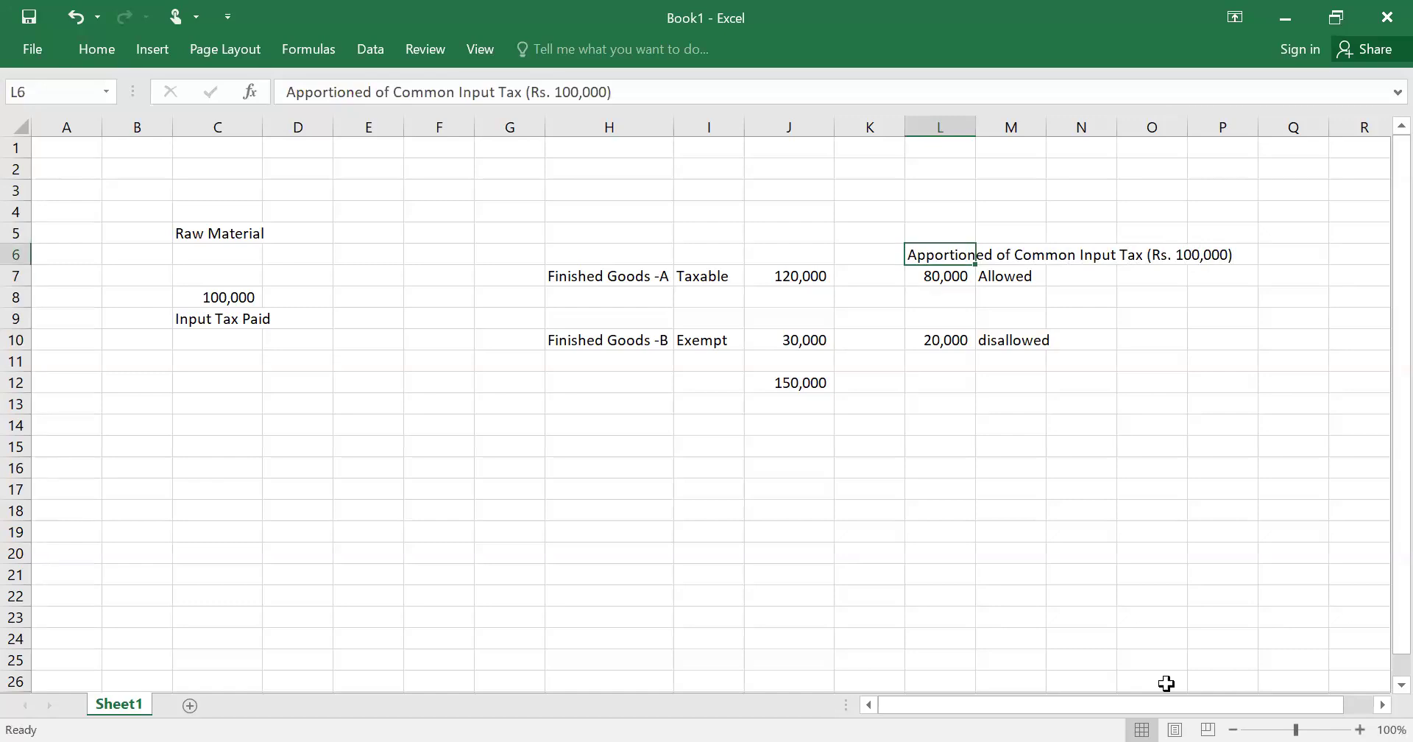
{"action": "key", "text": "Down"}
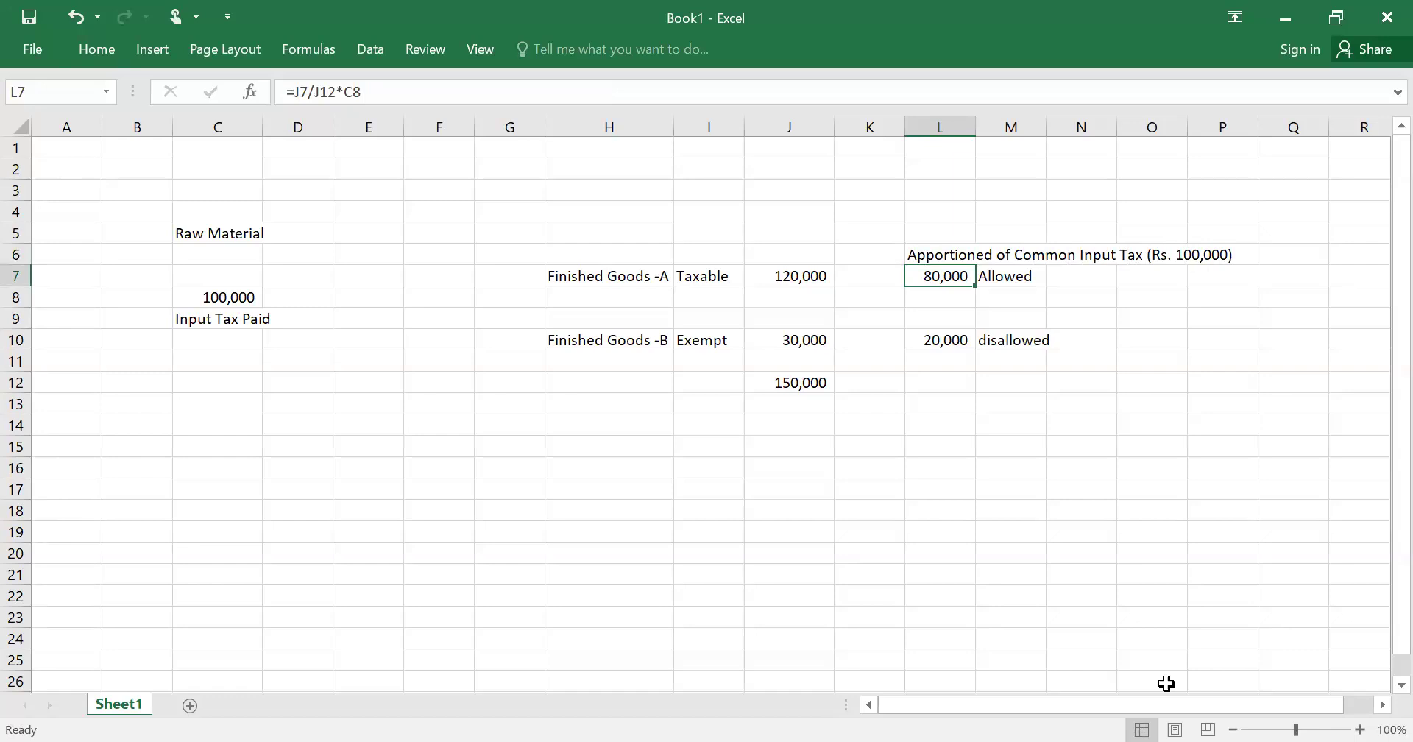
{"action": "key", "text": "F2"}
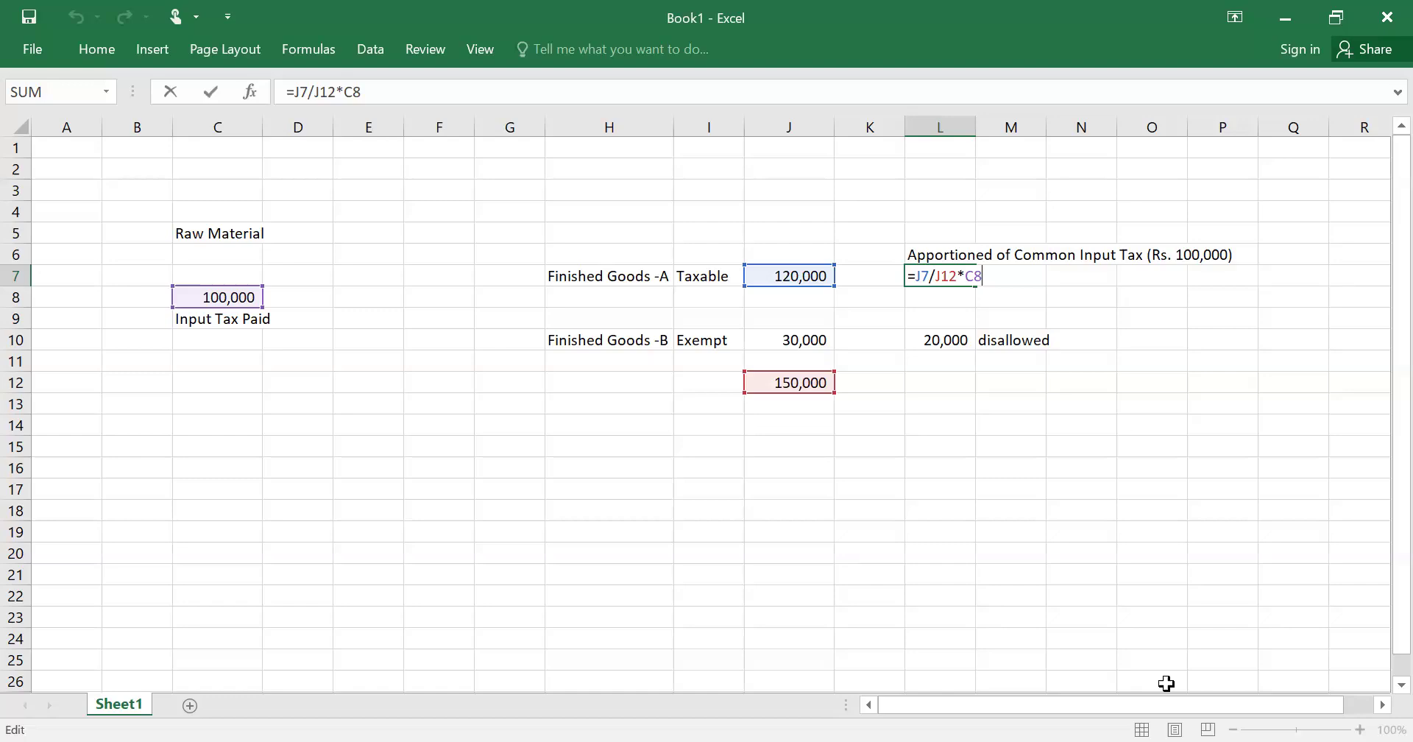
{"action": "key", "text": "Return"}
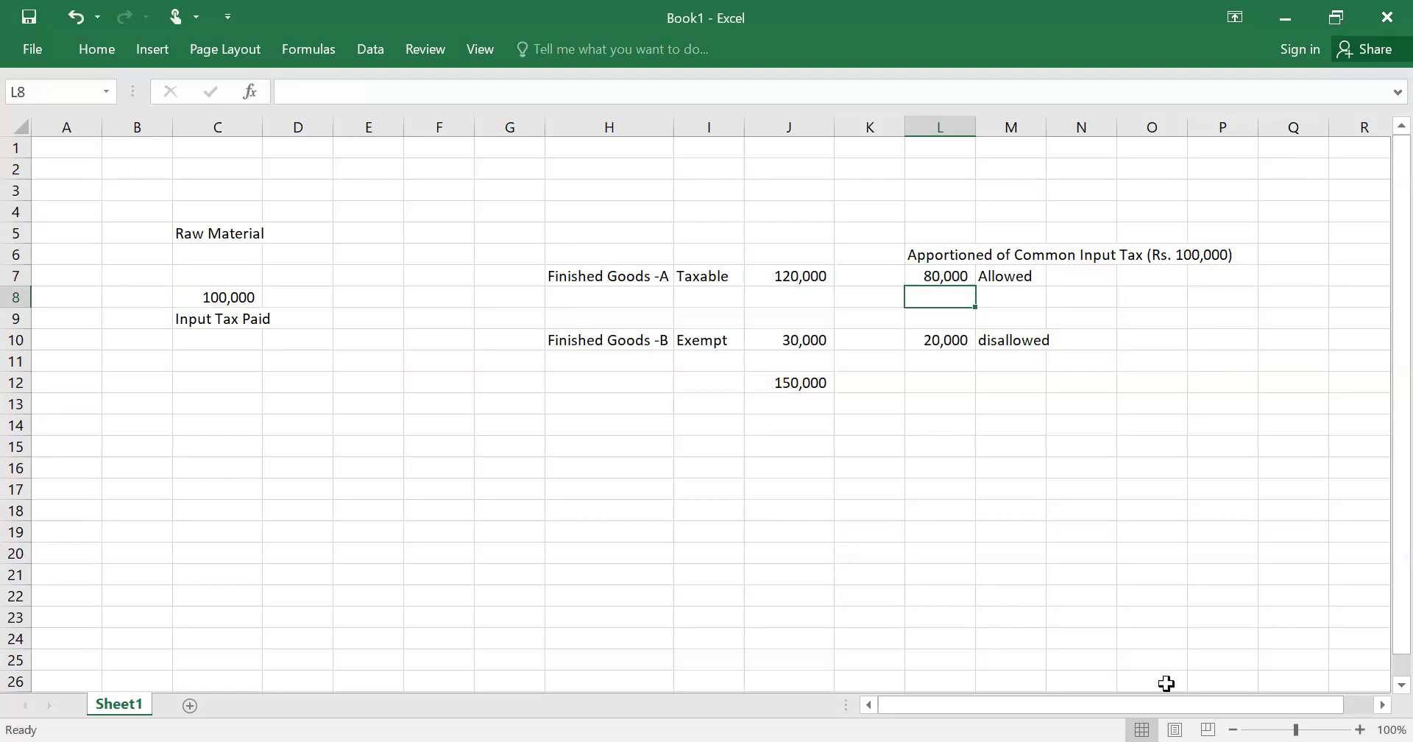
{"action": "key", "text": "Down"}
{"action": "key", "text": "Down"}
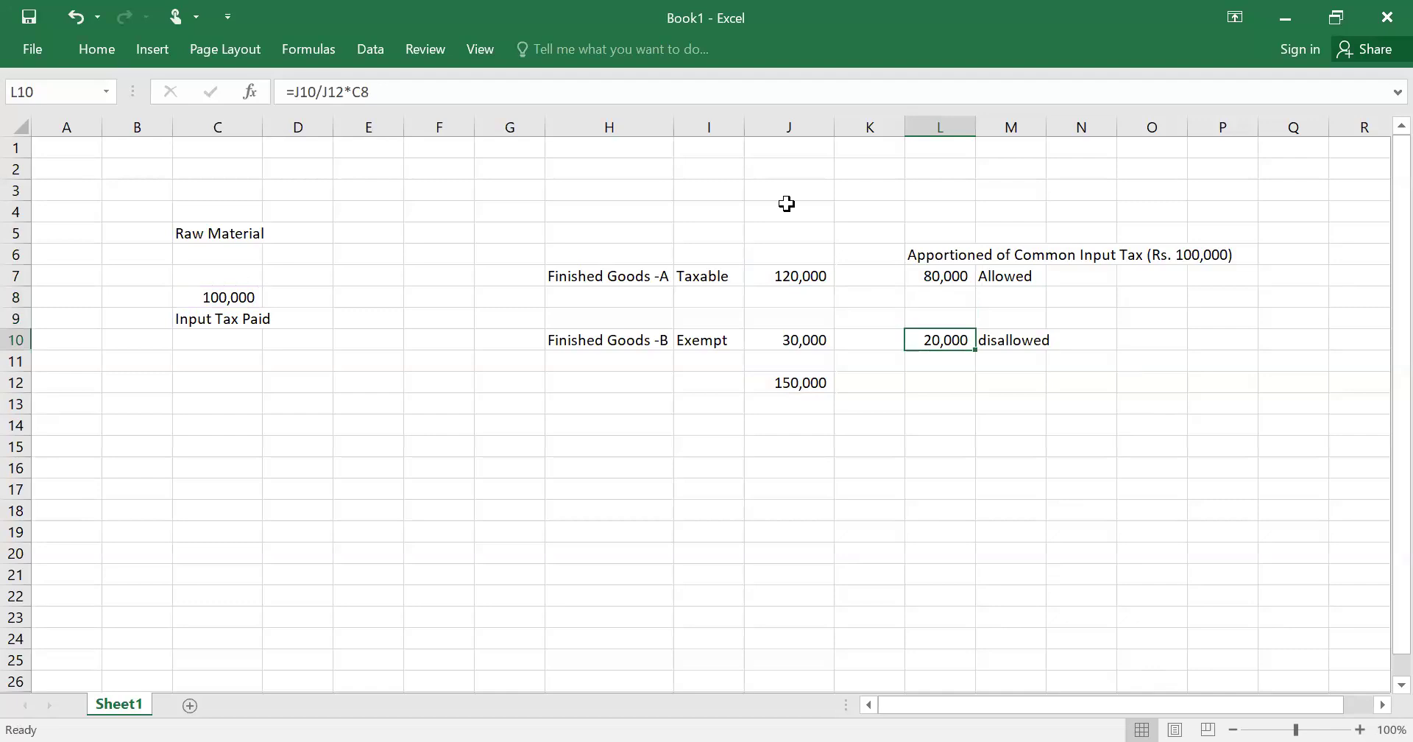
{"action": "key", "text": "alt+Tab"}
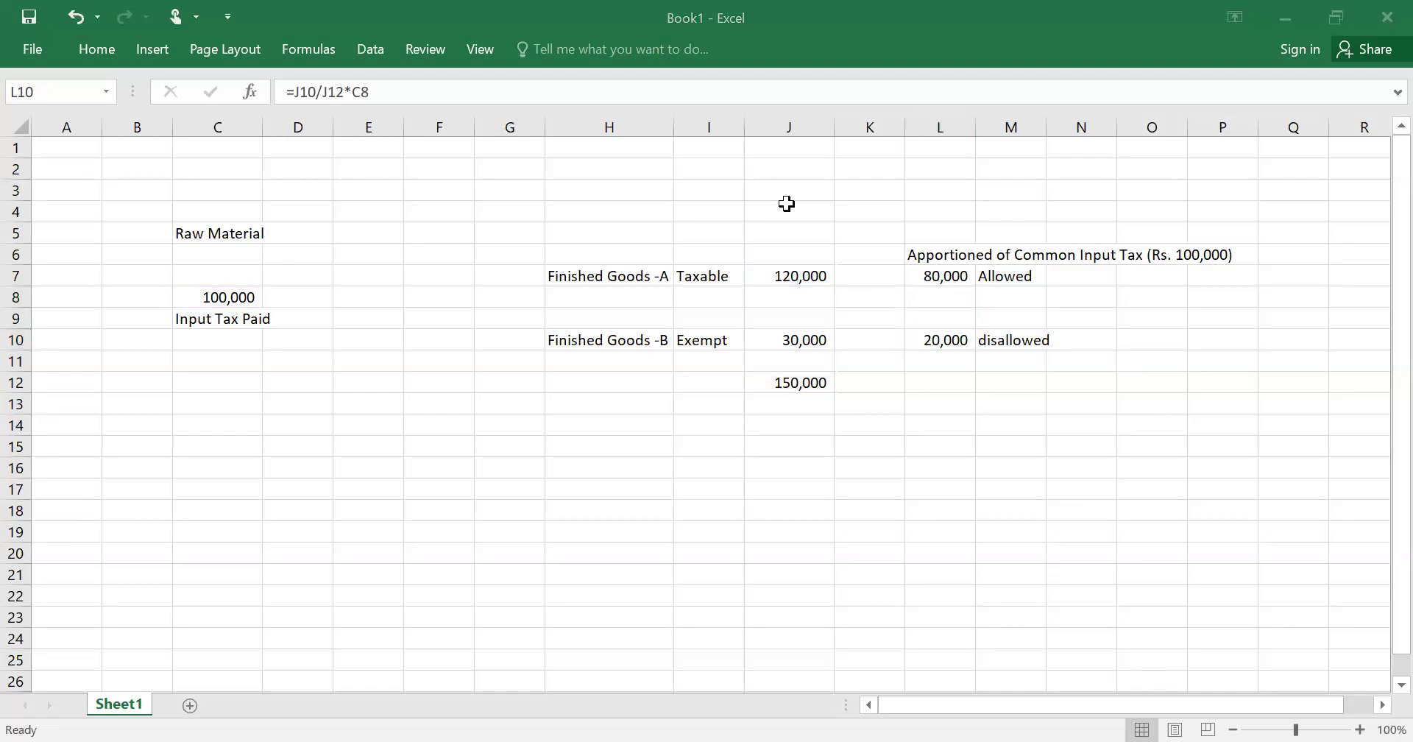
{"action": "left_click", "coordinate": [284, 602]}
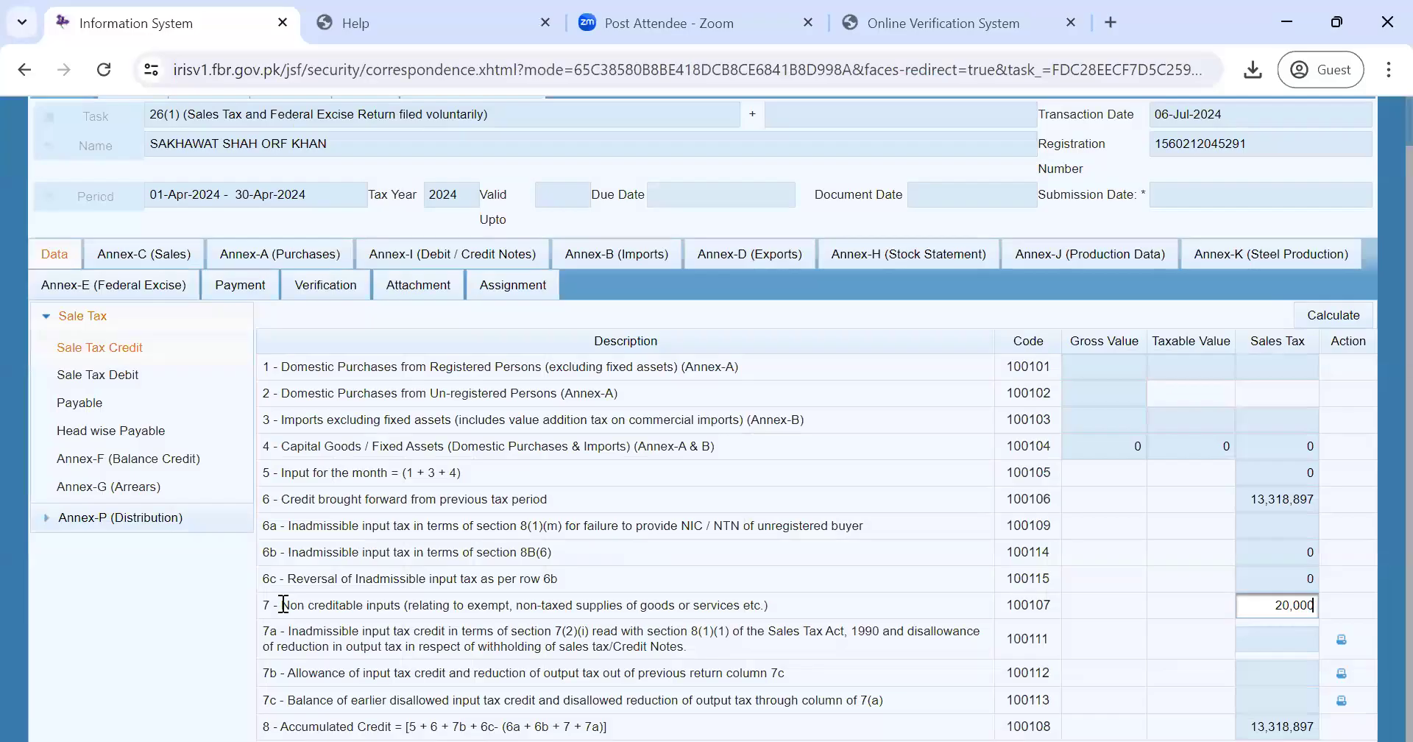
{"action": "left_click_drag", "start_coordinate": [284, 604], "coordinate": [774, 613]}
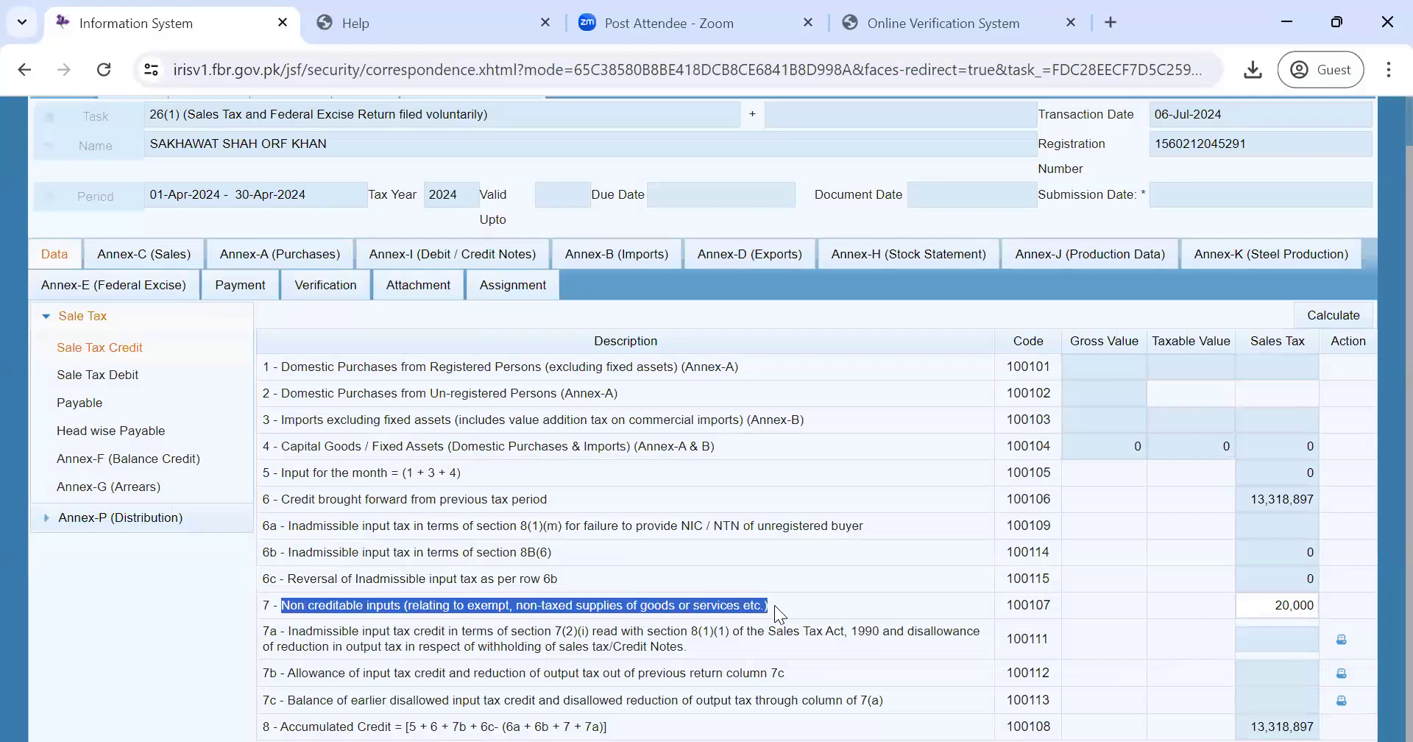
{"action": "left_click", "coordinate": [1280, 605]}
{"action": "double_click", "coordinate": [1280, 605]}
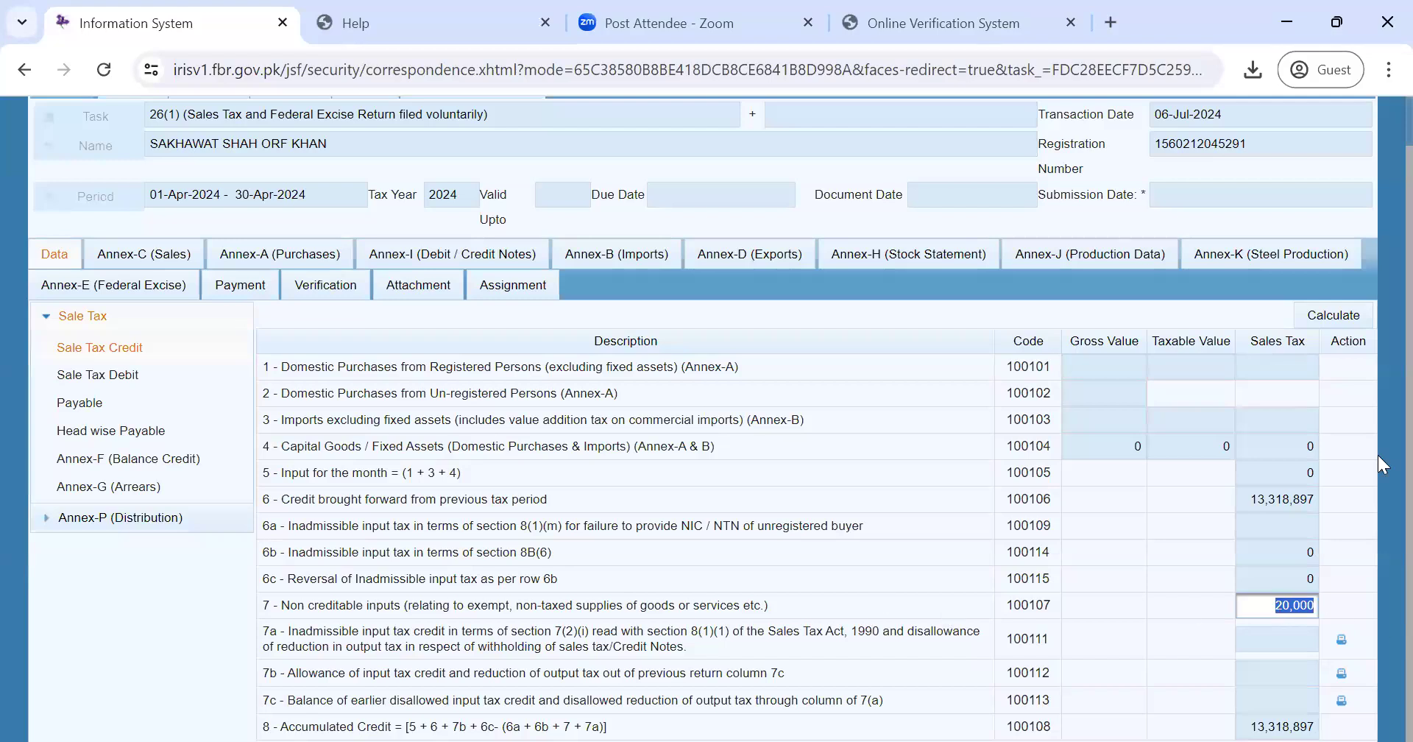
{"action": "left_click", "coordinate": [133, 675]}
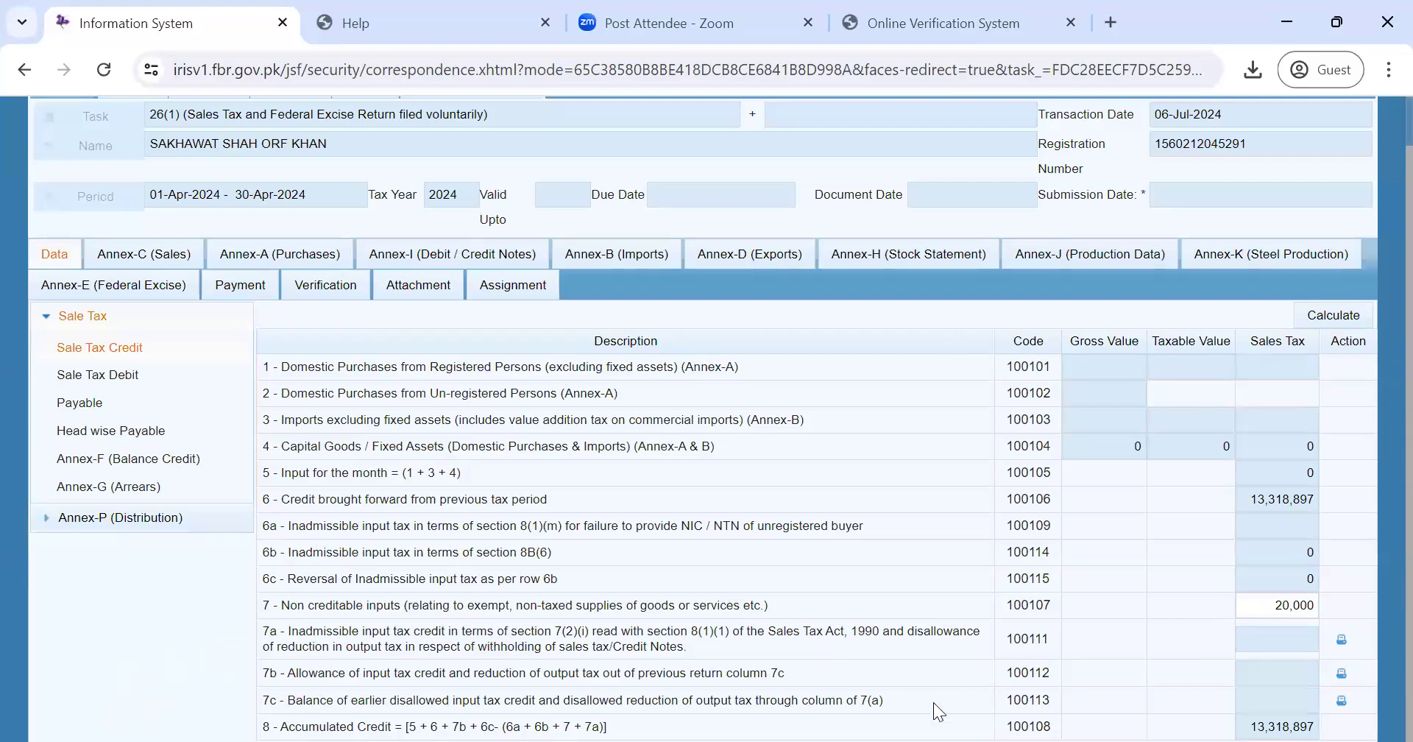
{"action": "left_click", "coordinate": [1342, 640]}
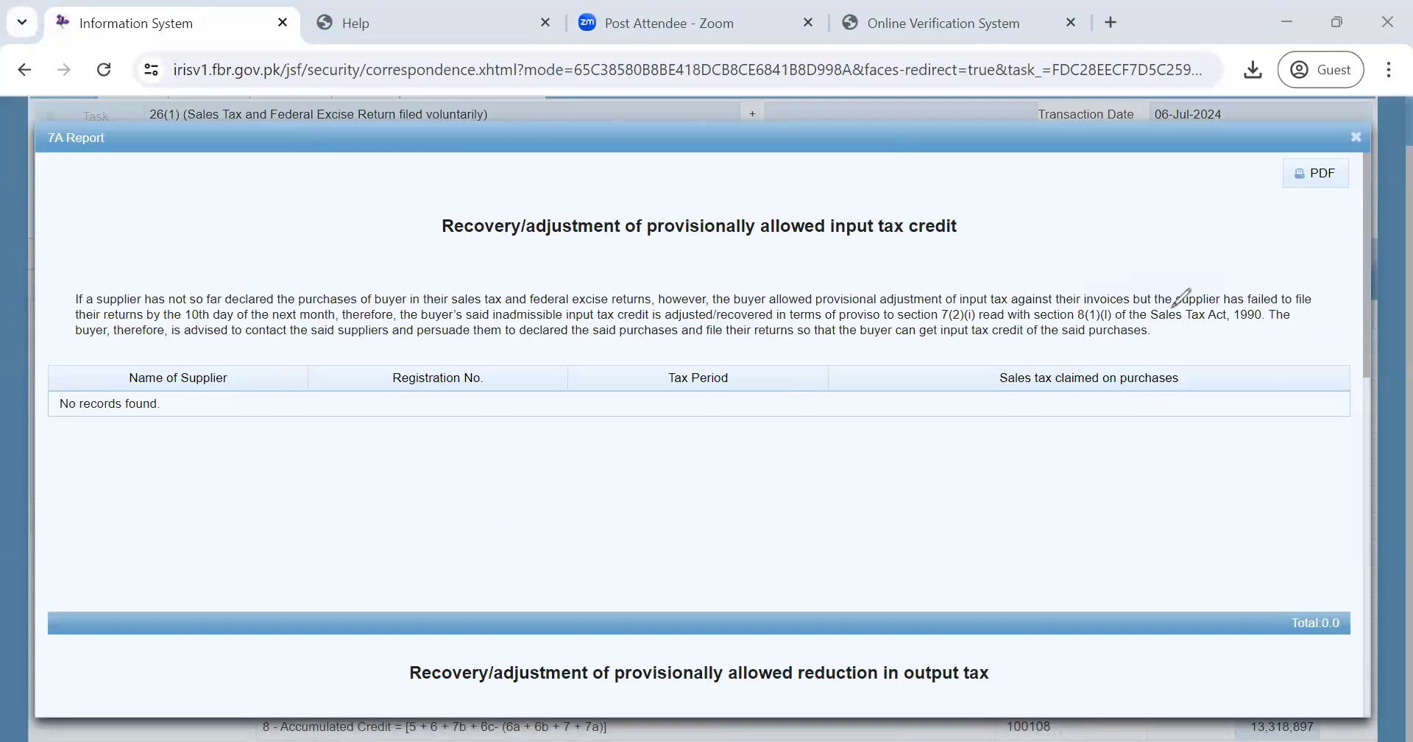
{"action": "left_click_drag", "start_coordinate": [1173, 305], "coordinate": [1212, 303]}
{"action": "left_click_drag", "start_coordinate": [1215, 302], "coordinate": [1311, 303]}
{"action": "left_click_drag", "start_coordinate": [138, 317], "coordinate": [76, 316]}
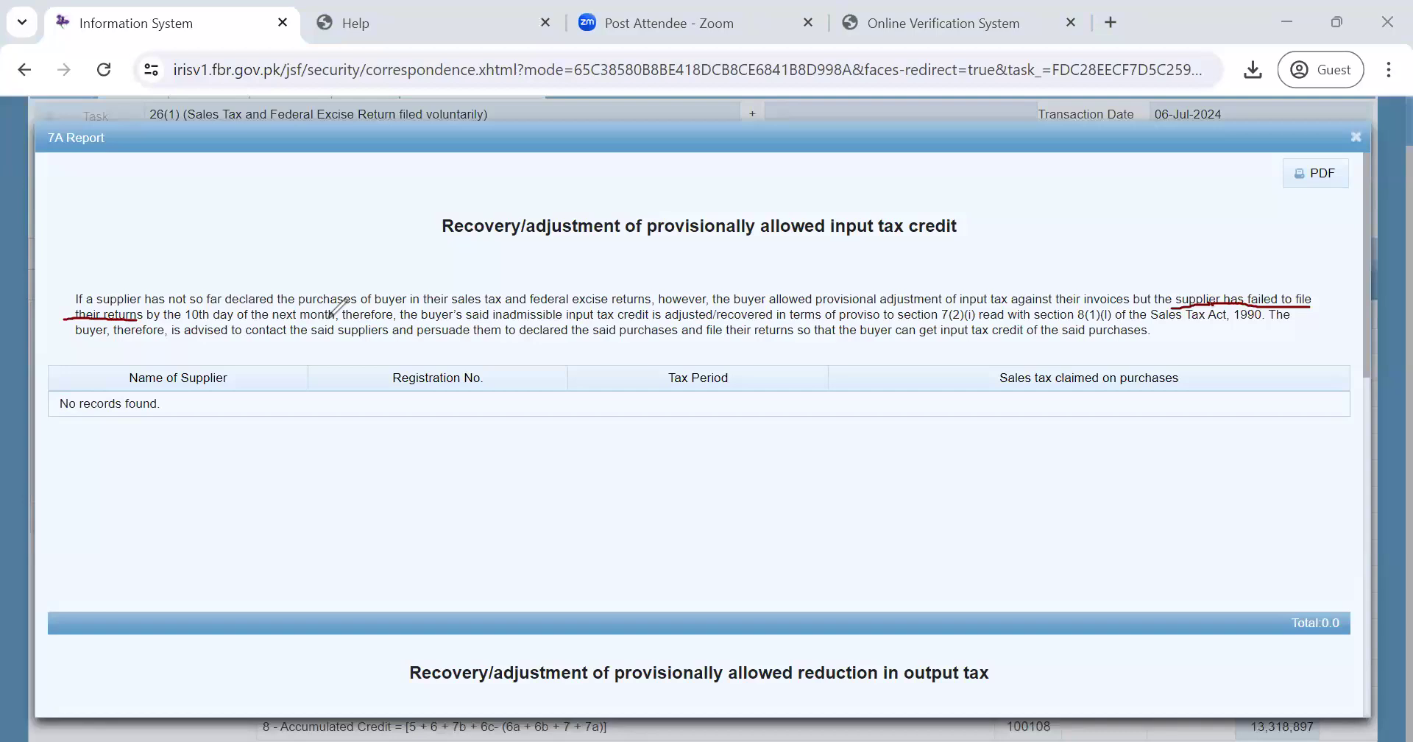
{"action": "left_click_drag", "start_coordinate": [330, 317], "coordinate": [138, 321]}
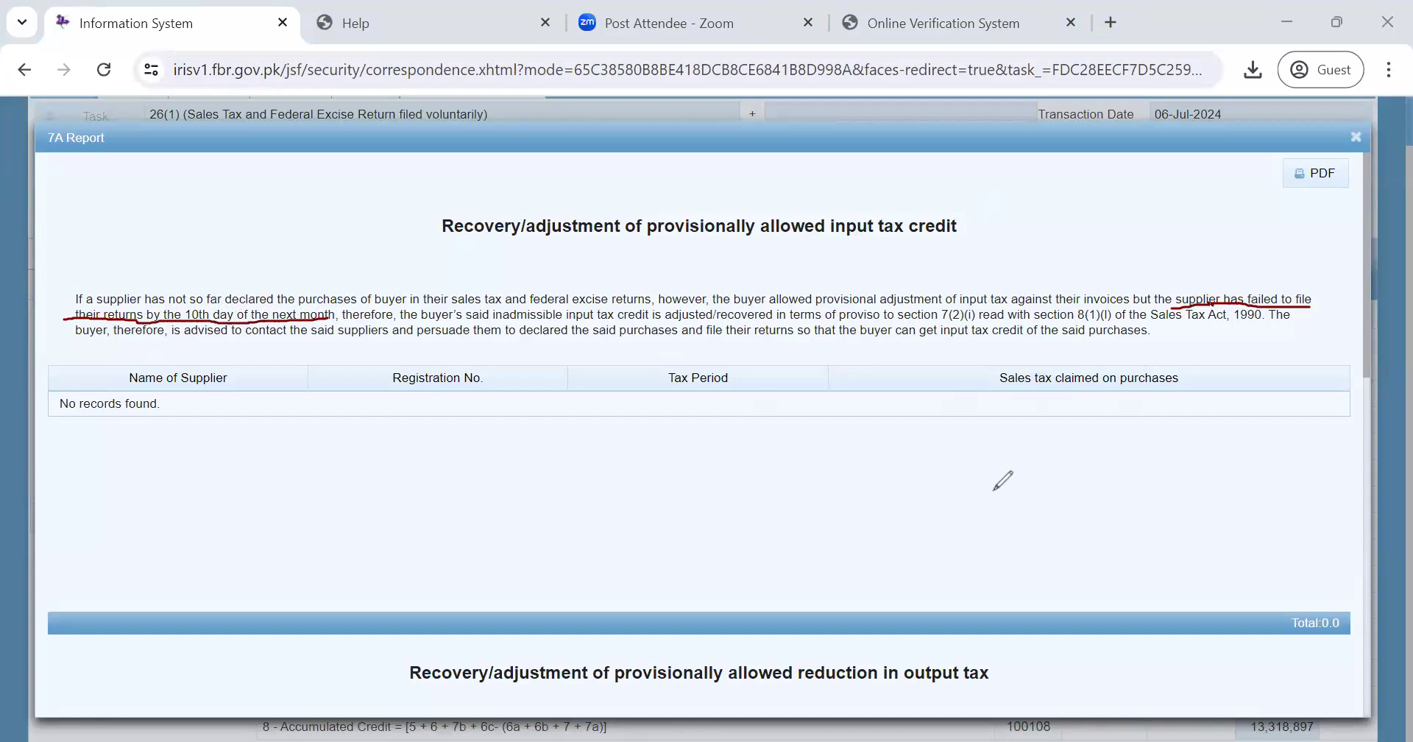
{"action": "mouse_move", "coordinate": [647, 237]}
{"action": "left_mouse_down"}
{"action": "mouse_move", "coordinate": [831, 227]}
{"action": "mouse_move", "coordinate": [636, 214]}
{"action": "mouse_move", "coordinate": [648, 240]}
{"action": "left_mouse_up"}
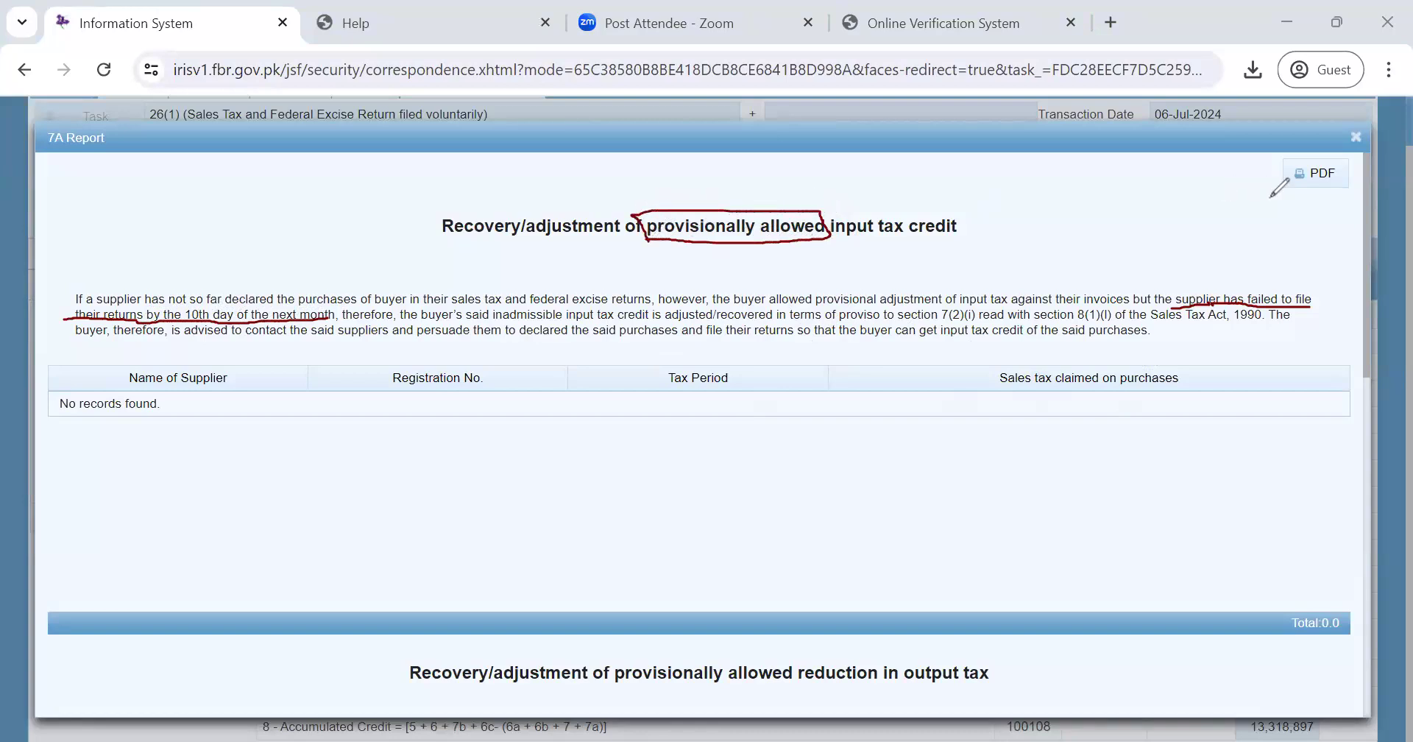
{"action": "mouse_move", "coordinate": [1272, 155]}
{"action": "left_mouse_down"}
{"action": "mouse_move", "coordinate": [1362, 193]}
{"action": "mouse_move", "coordinate": [1333, 150]}
{"action": "mouse_move", "coordinate": [1274, 159]}
{"action": "left_mouse_up"}
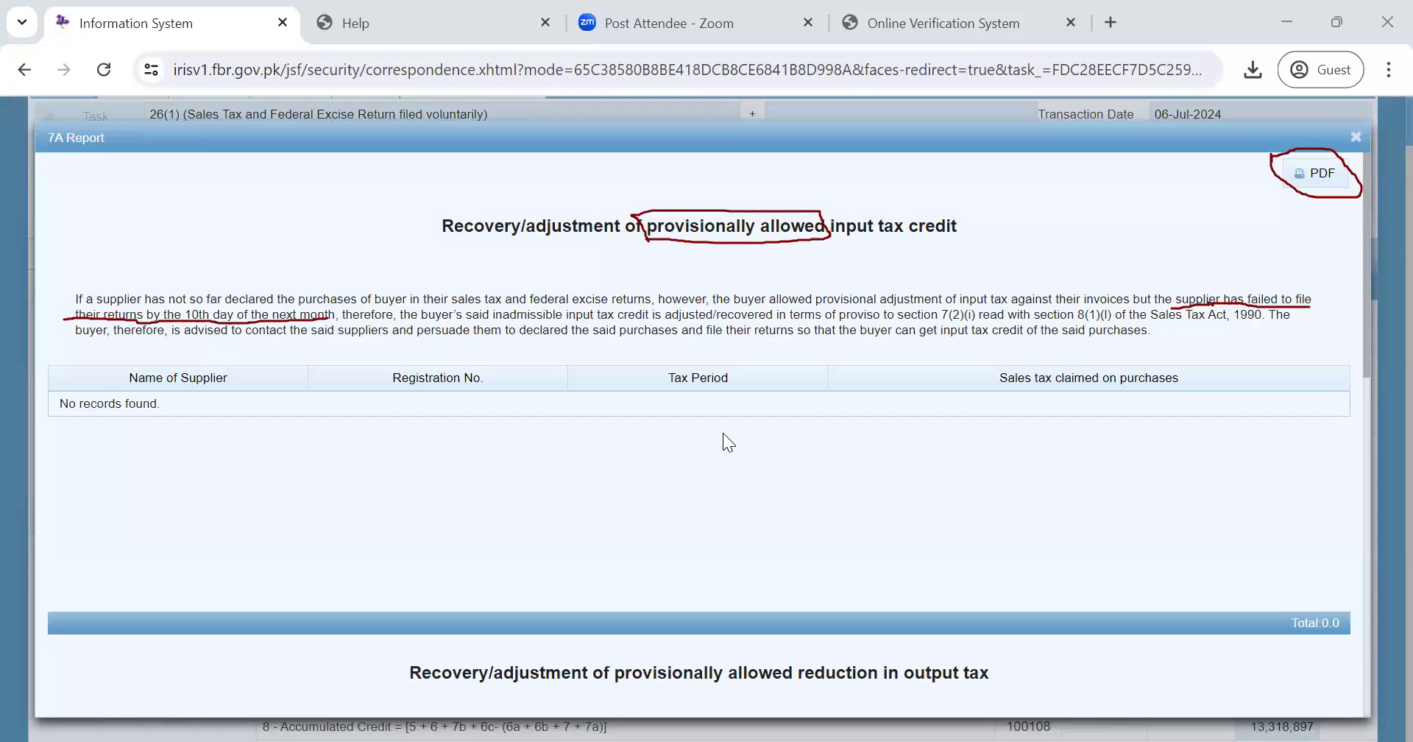
{"action": "key", "text": "Escape"}
{"action": "left_click", "coordinate": [1355, 146]}
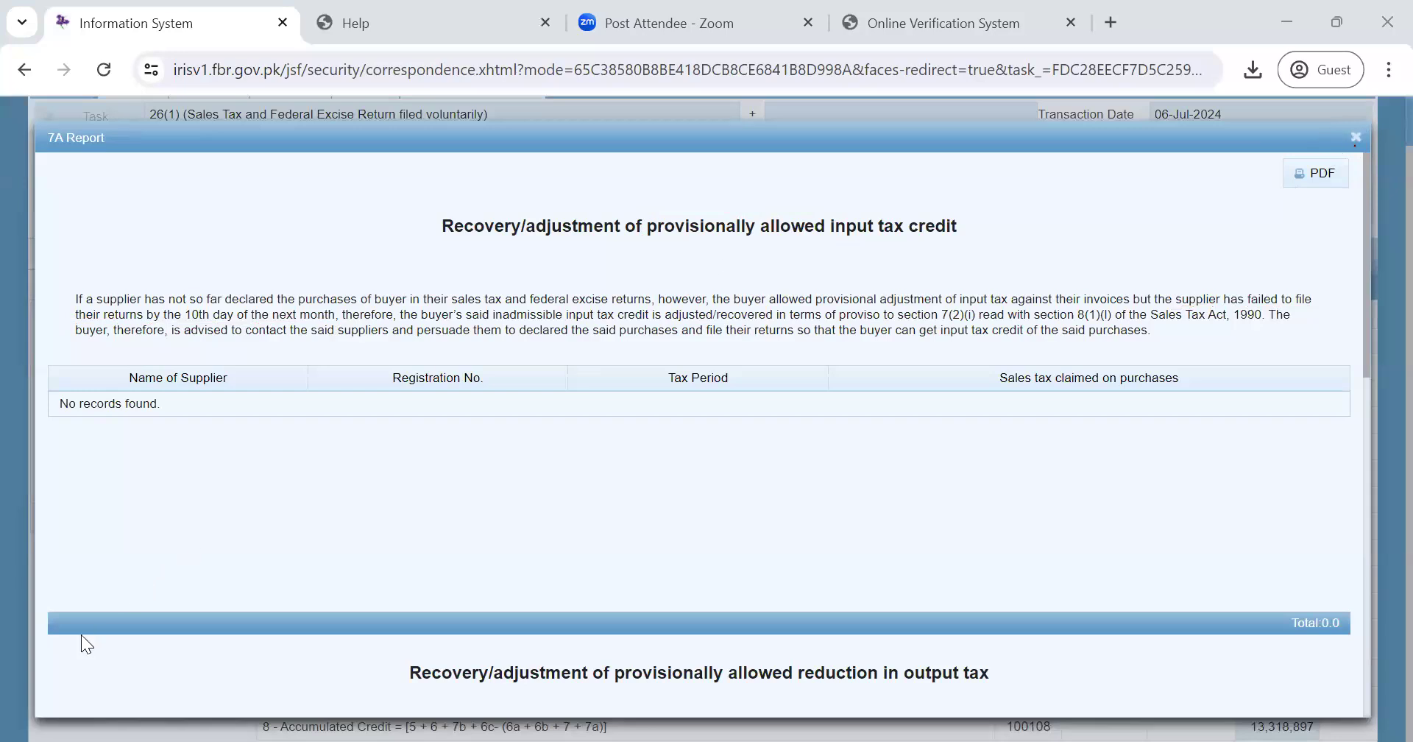
{"action": "left_click", "coordinate": [1355, 137]}
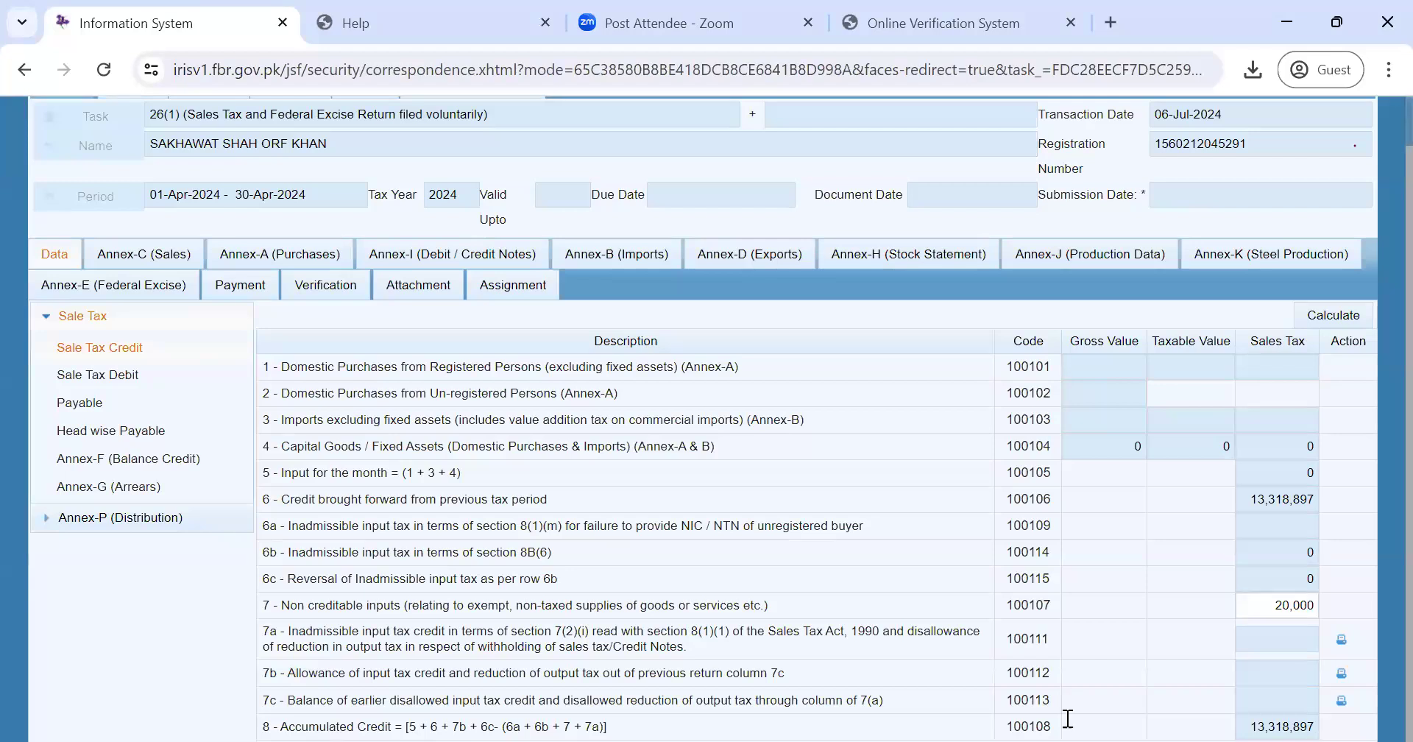
{"action": "left_click", "coordinate": [1343, 674]}
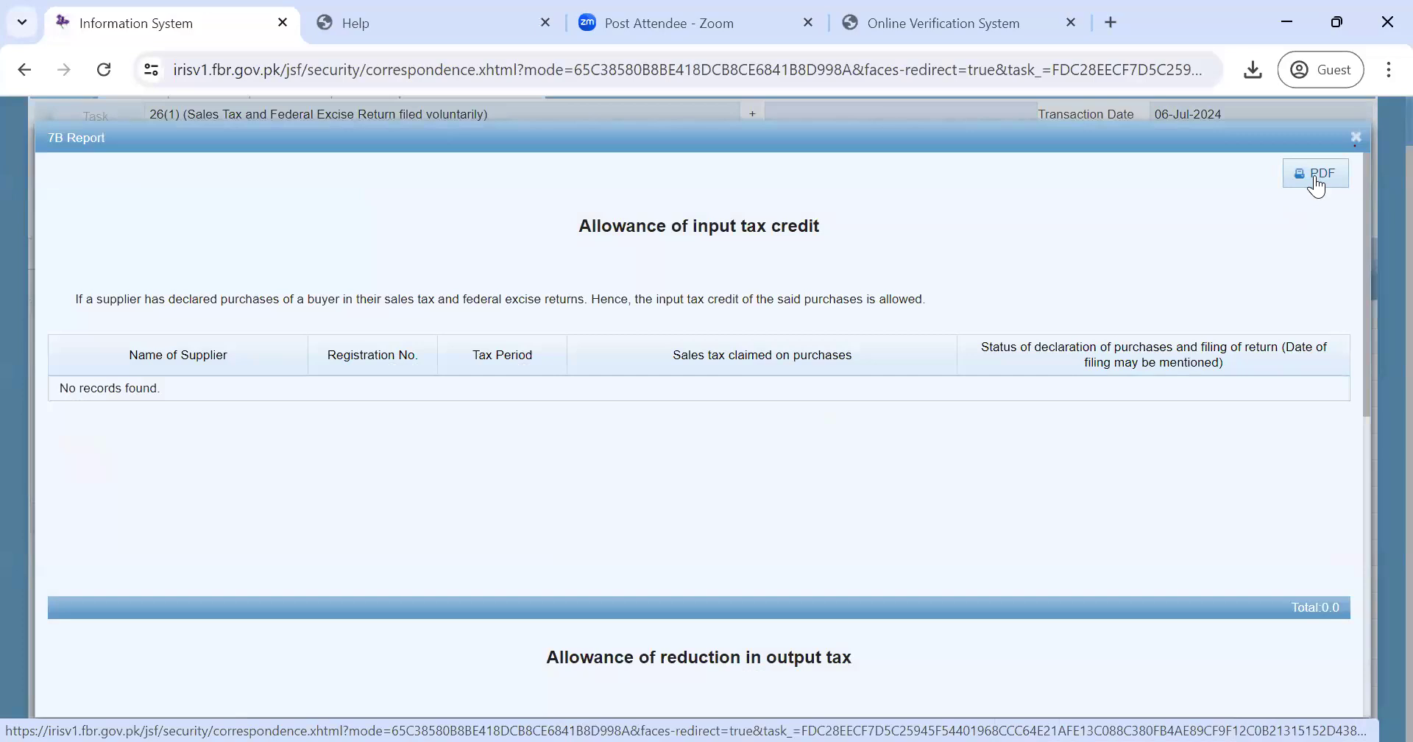
{"action": "left_click", "coordinate": [1358, 140]}
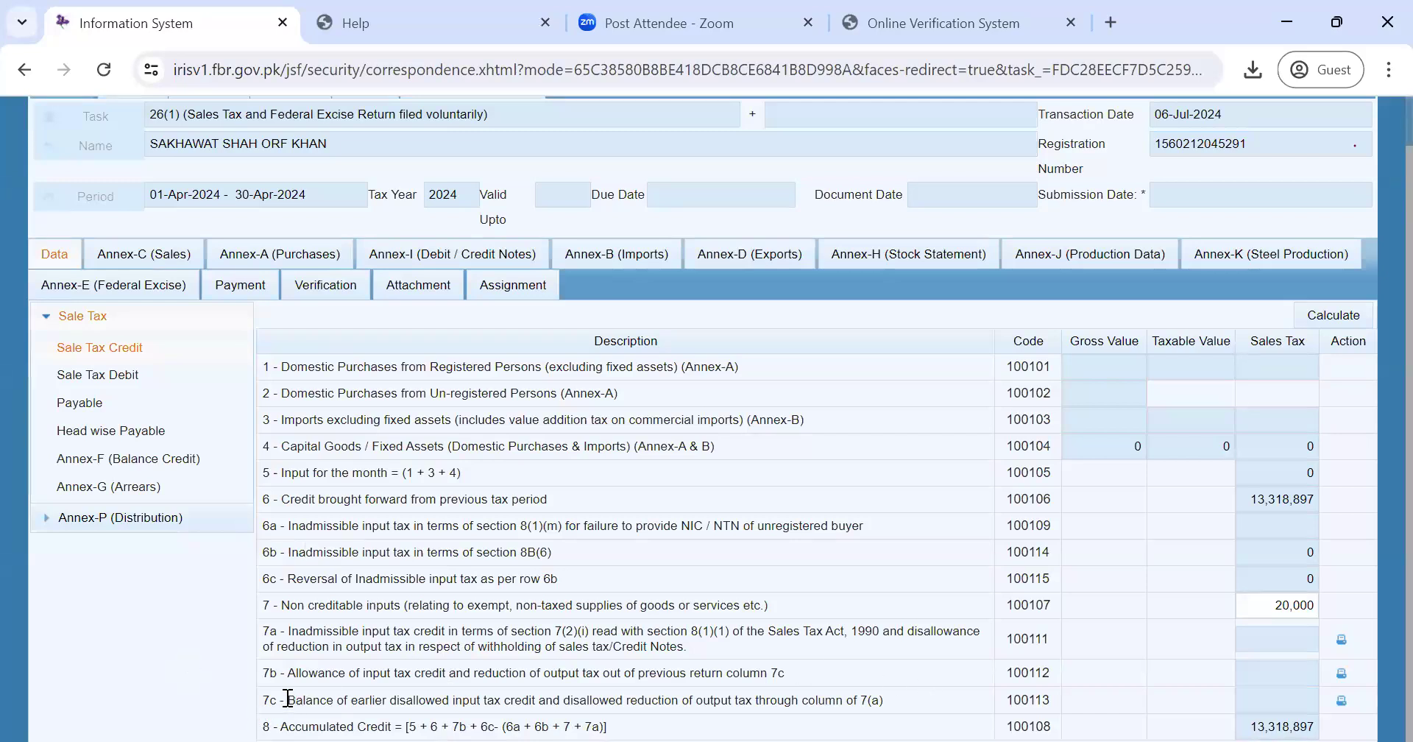
- Highlight the row 7c and 7b descriptions in the Sale Tax Credit table to review them
{"action": "left_click_drag", "start_coordinate": [287, 699], "coordinate": [889, 715]}
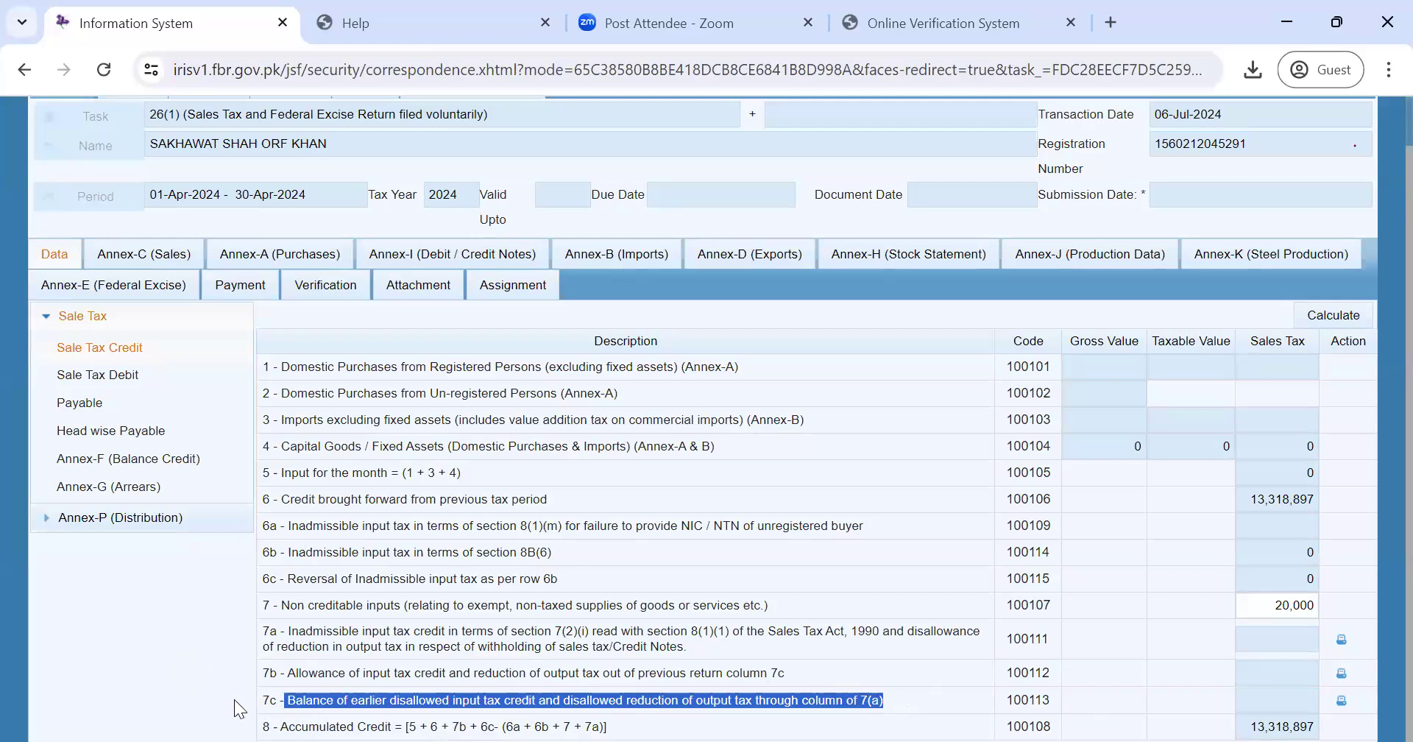
{"action": "left_click_drag", "start_coordinate": [288, 671], "coordinate": [657, 684]}
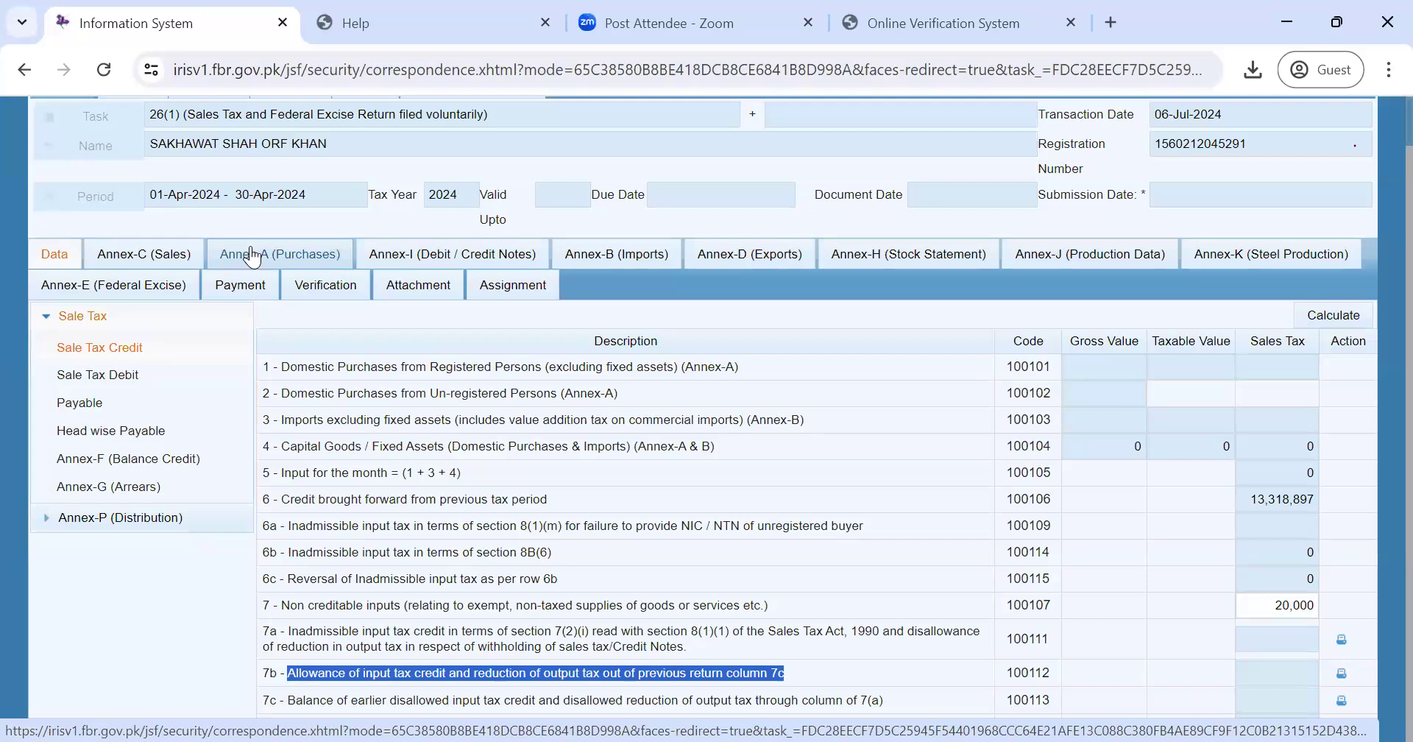
{"action": "left_click", "coordinate": [405, 38]}
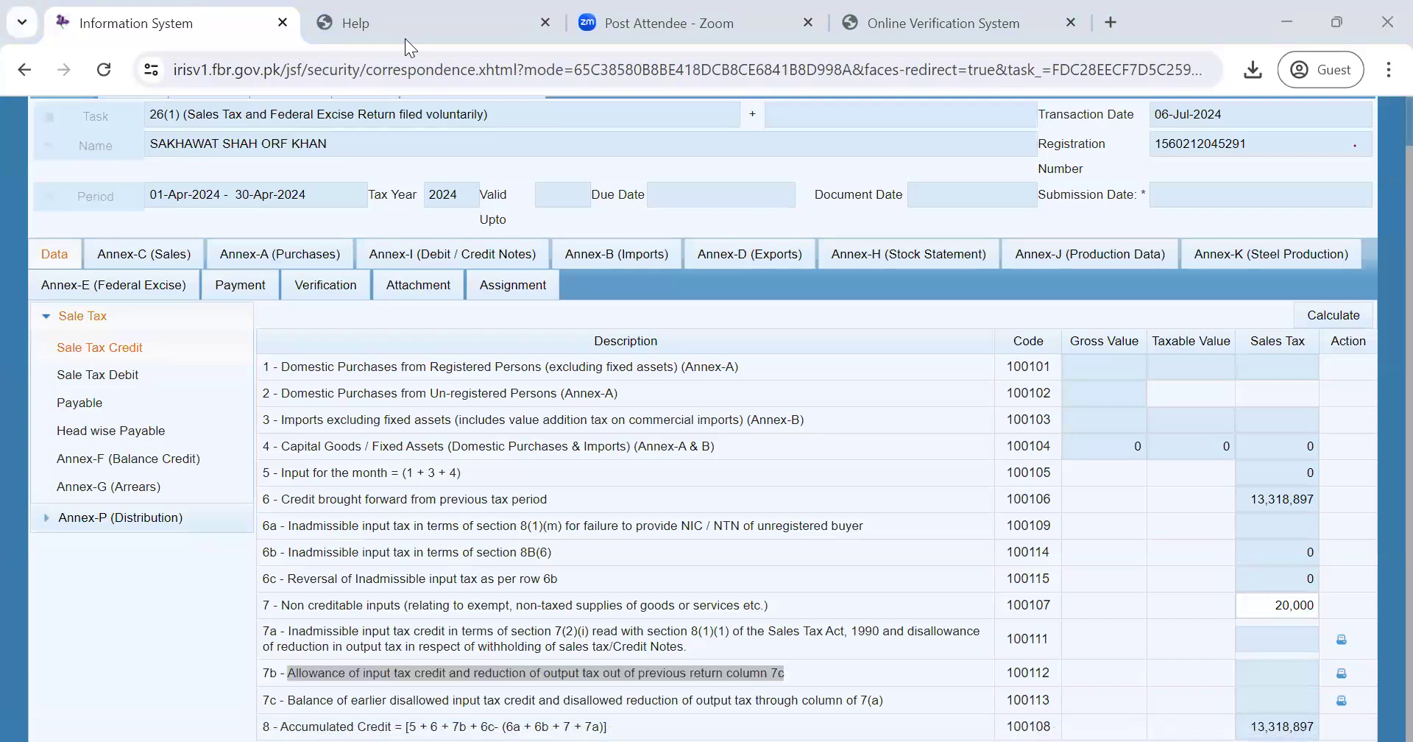
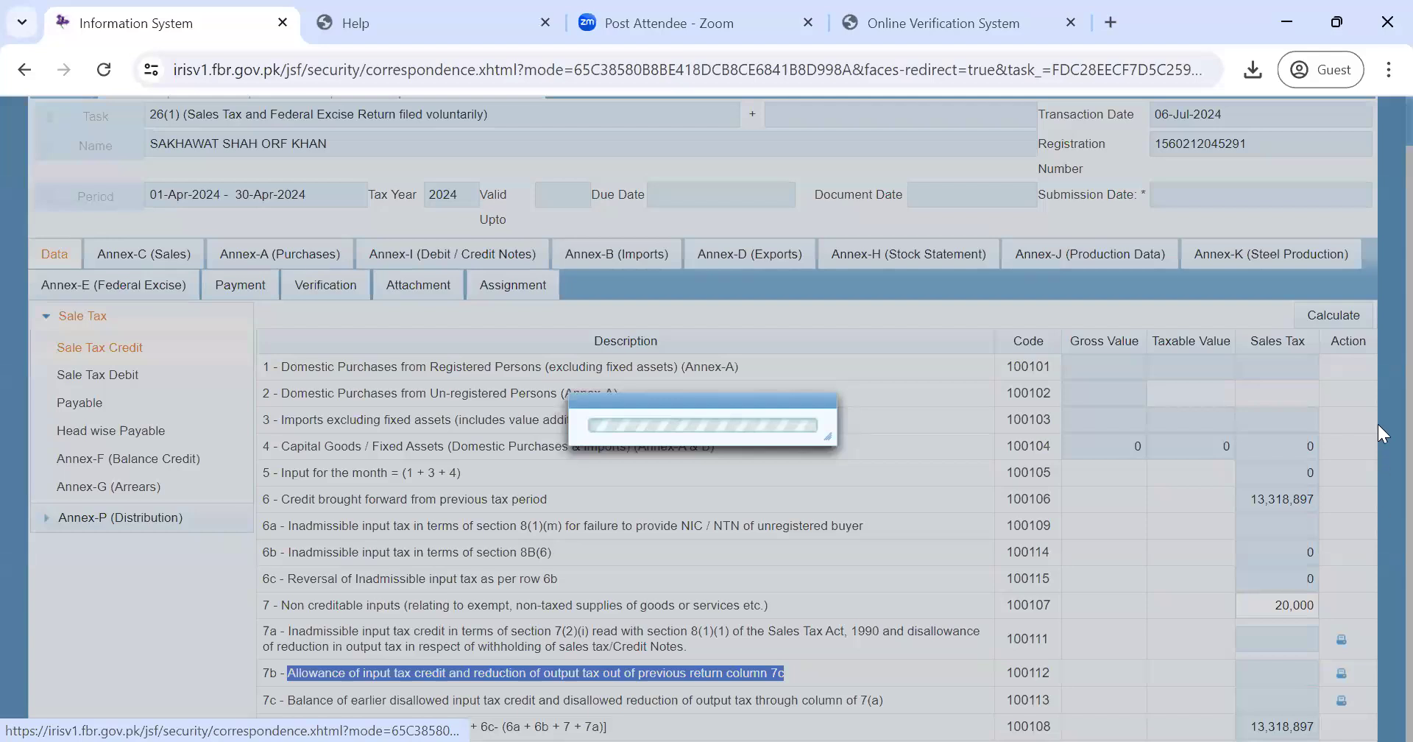
- Scroll down the Annex-A (Purchases) filters and empty invoice list
{"action": "scroll", "coordinate": [1381, 582], "scroll_direction": "down", "scroll_amount": 2}
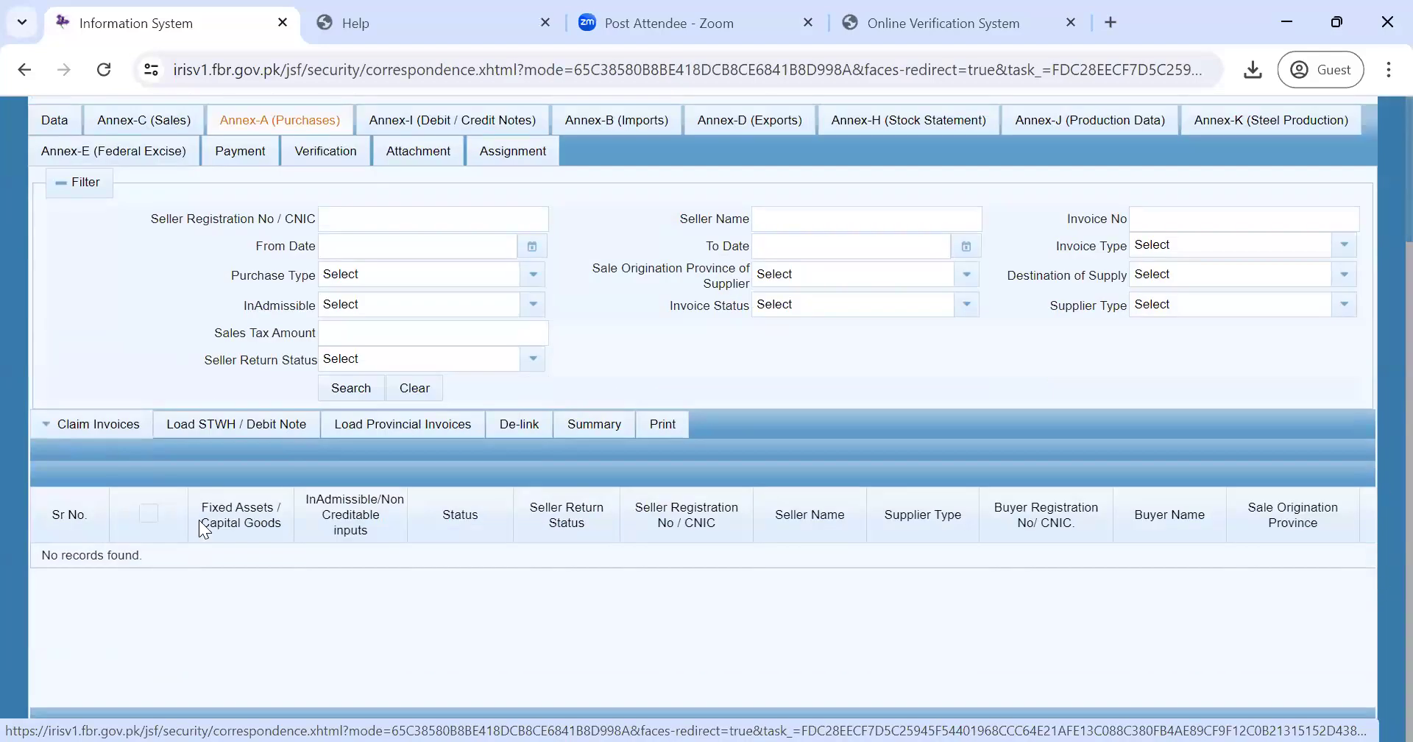
- Highlight the purchase invoice column headings, clear it, and return to the Data section
{"action": "left_click_drag", "start_coordinate": [303, 489], "coordinate": [381, 538]}
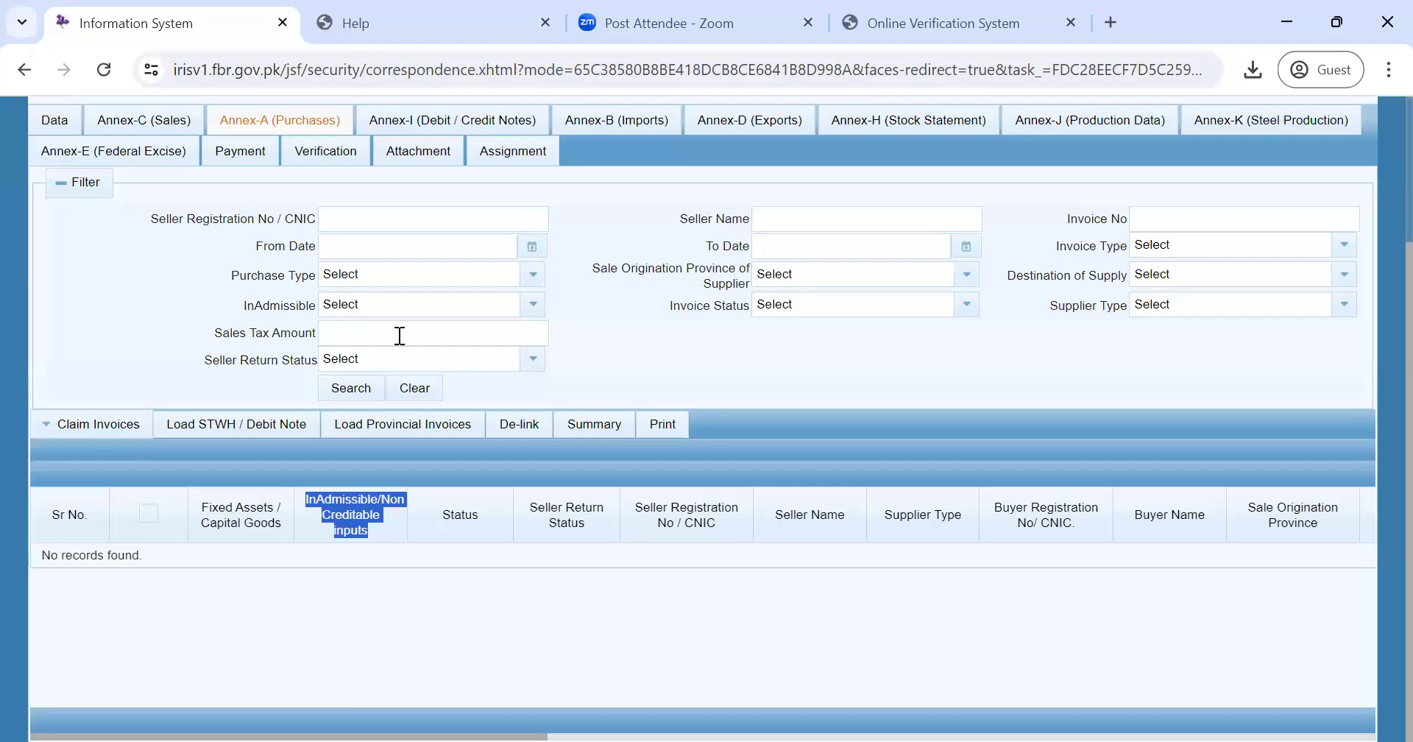
{"action": "left_click", "coordinate": [424, 670]}
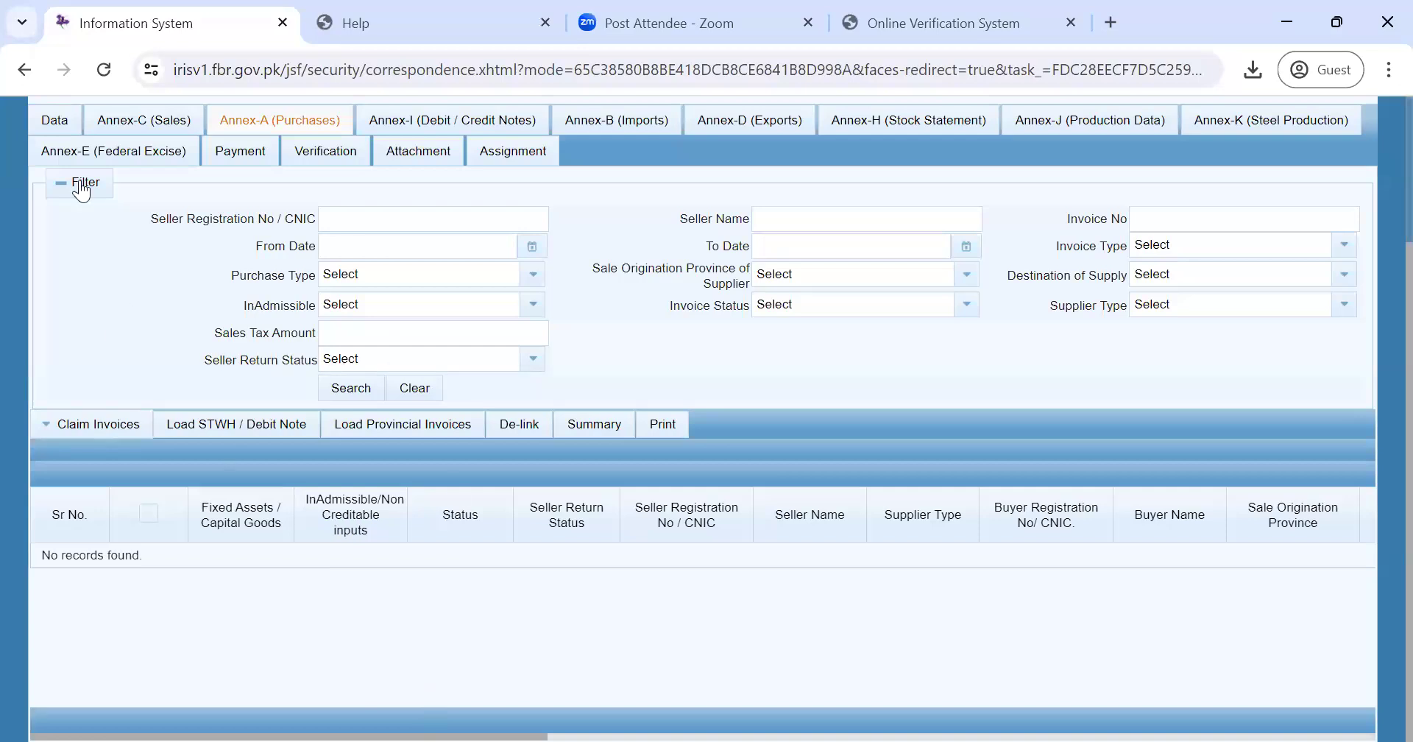
{"action": "left_click", "coordinate": [59, 123]}
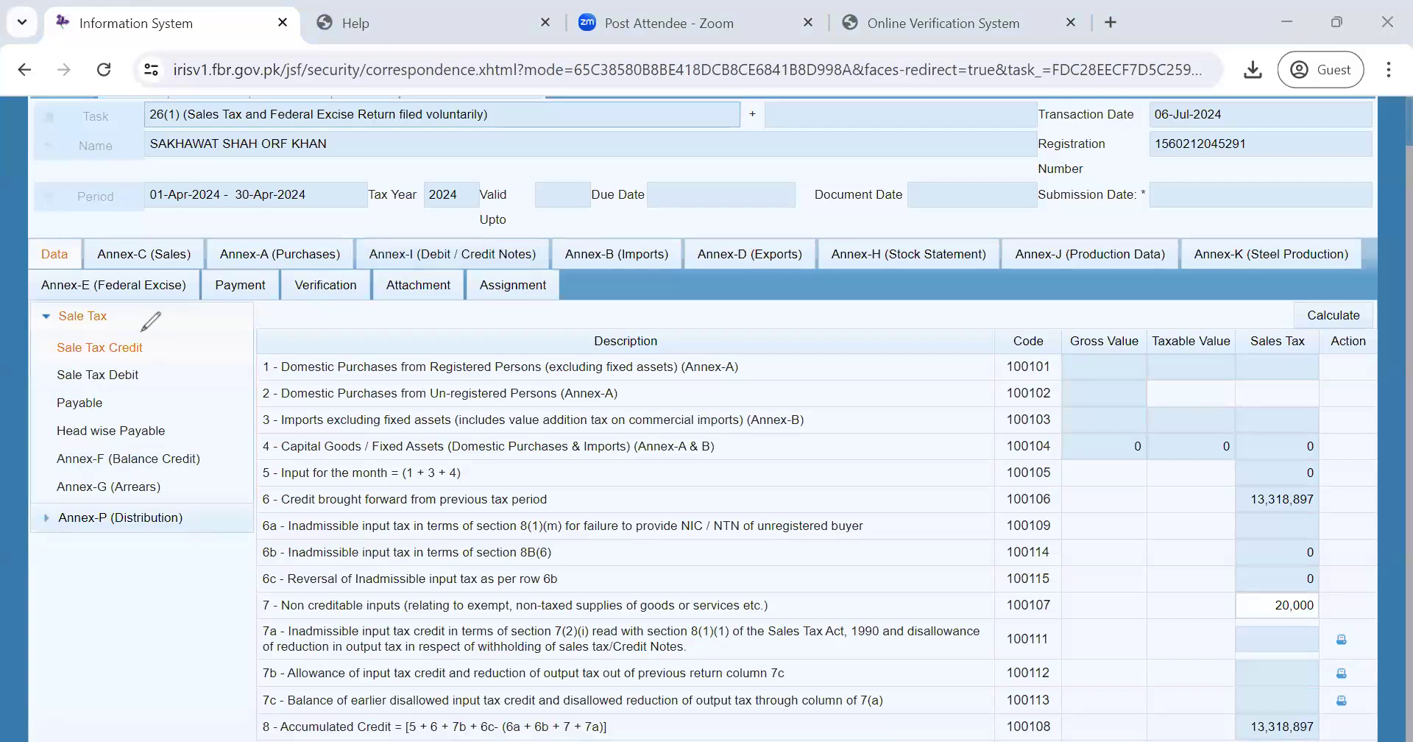
- Annotate in red Sale Tax Debit/Payable and Annexes C, A, B, D; circle Annex-B and Annex-D in green
{"action": "mouse_move", "coordinate": [142, 330]}
{"action": "left_mouse_down"}
{"action": "mouse_move", "coordinate": [147, 394]}
{"action": "mouse_move", "coordinate": [57, 414]}
{"action": "mouse_move", "coordinate": [46, 372]}
{"action": "mouse_move", "coordinate": [121, 323]}
{"action": "mouse_move", "coordinate": [156, 321]}
{"action": "mouse_move", "coordinate": [147, 329]}
{"action": "left_mouse_up"}
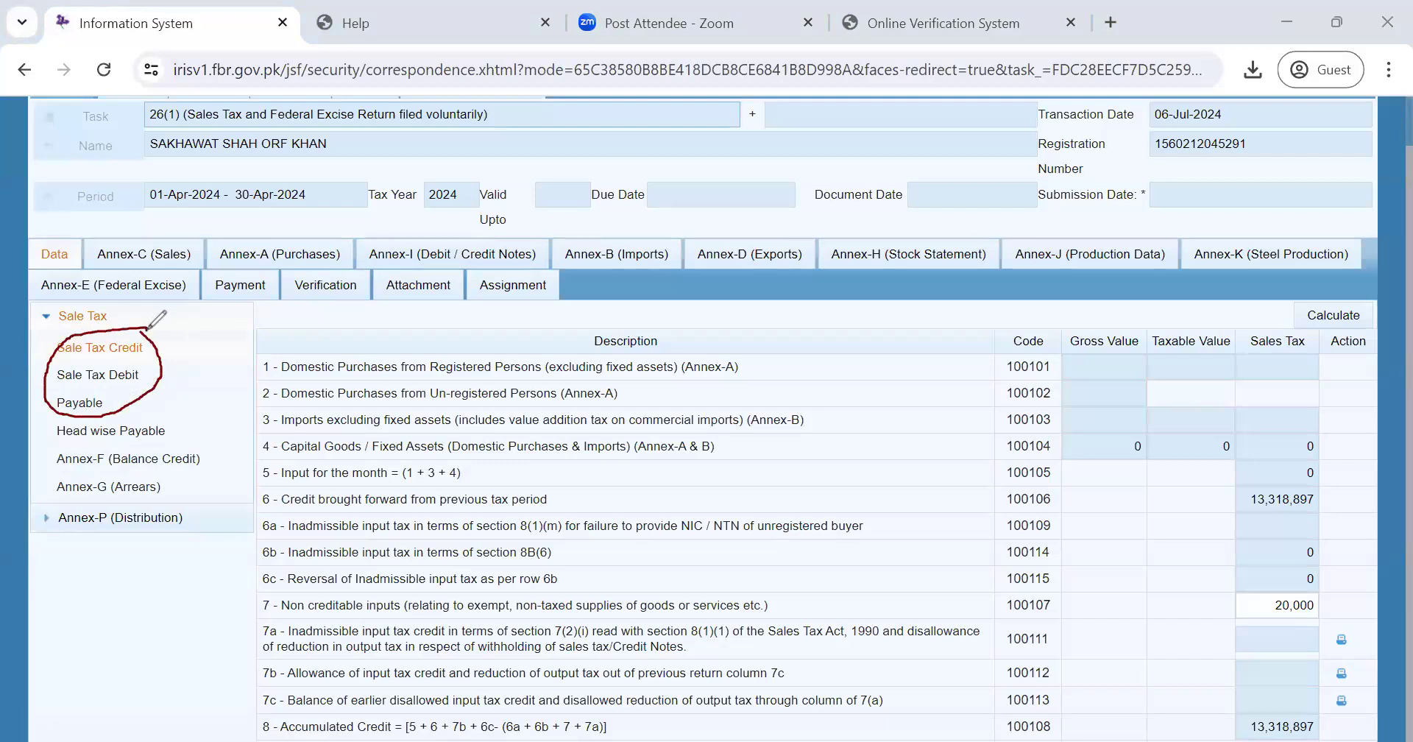
{"action": "left_click_drag", "start_coordinate": [188, 259], "coordinate": [107, 260]}
{"action": "left_click_drag", "start_coordinate": [333, 263], "coordinate": [214, 263]}
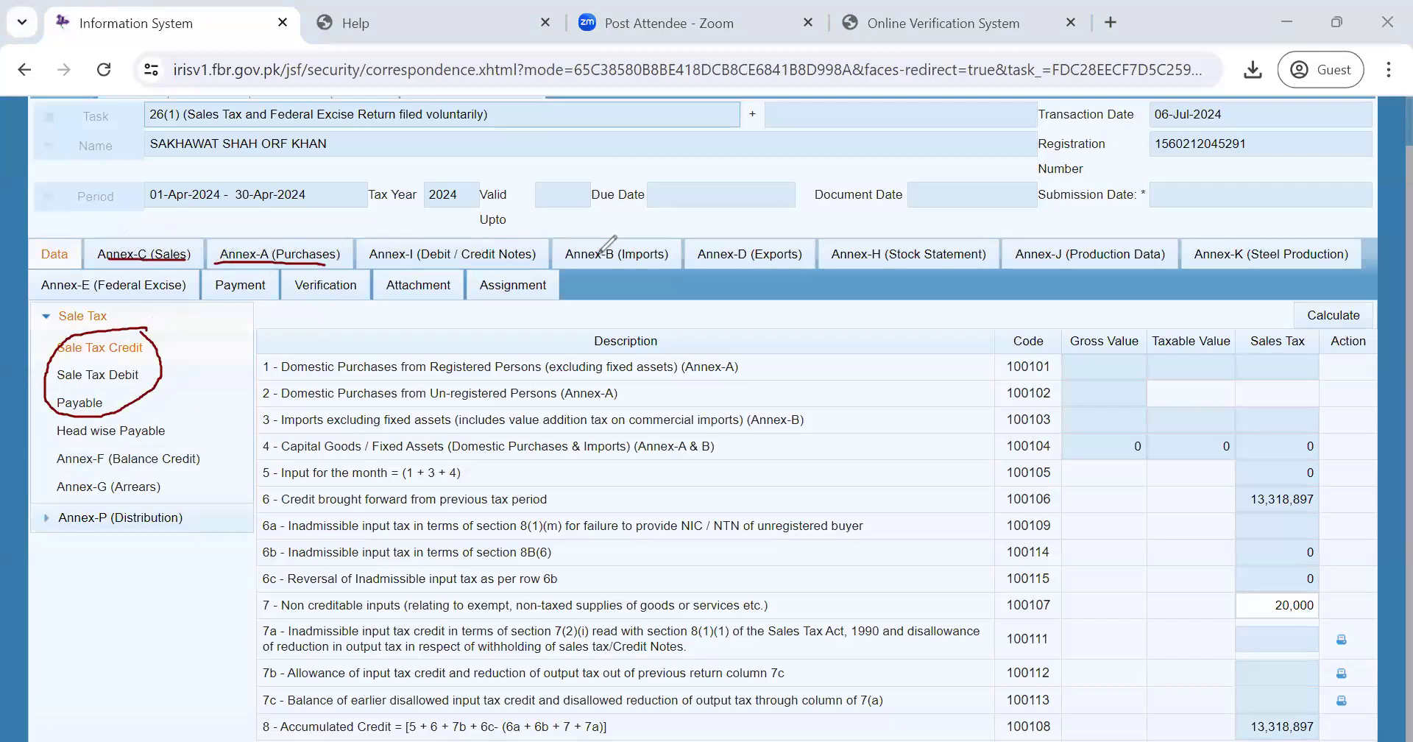
{"action": "left_click_drag", "start_coordinate": [667, 260], "coordinate": [570, 259]}
{"action": "mouse_move", "coordinate": [800, 261]}
{"action": "left_mouse_down"}
{"action": "mouse_move", "coordinate": [698, 266]}
{"action": "mouse_move", "coordinate": [791, 261]}
{"action": "left_mouse_up"}
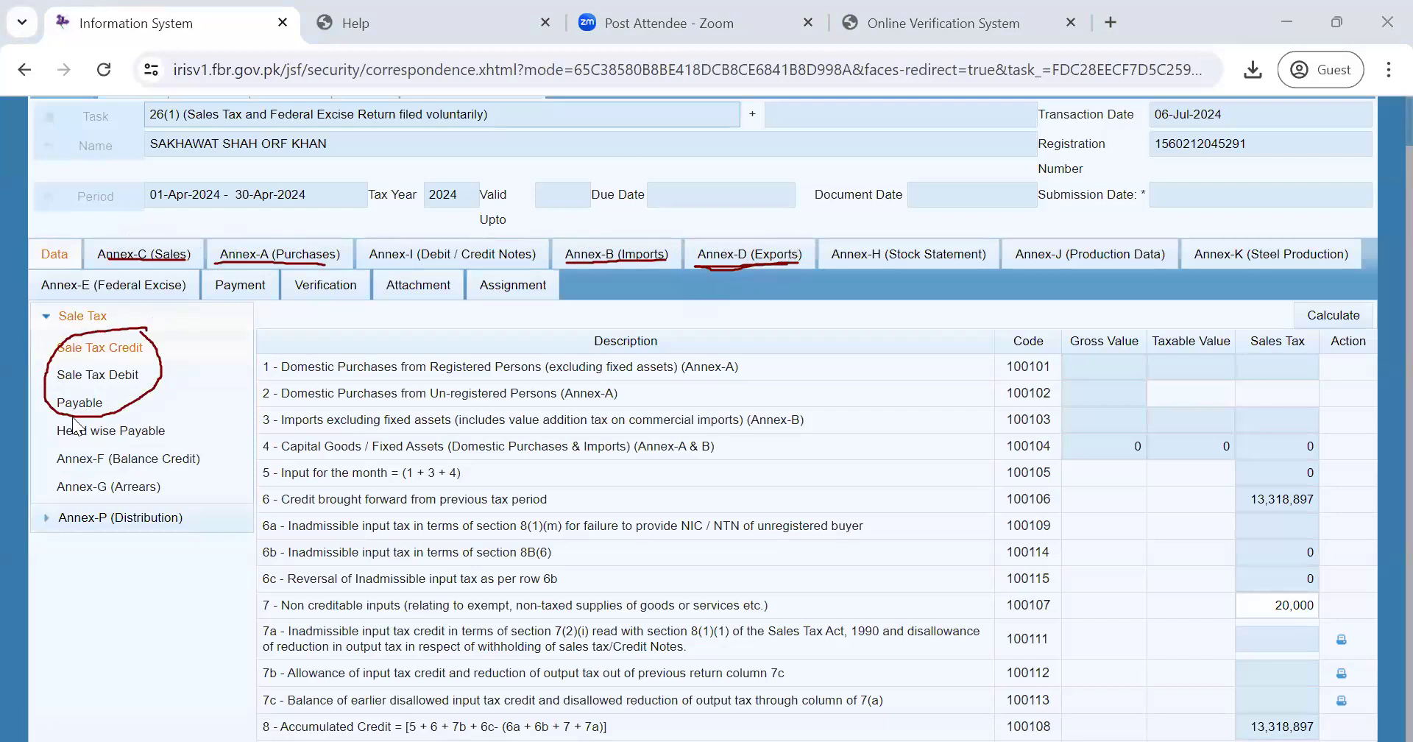
{"action": "mouse_move", "coordinate": [574, 243]}
{"action": "left_mouse_down"}
{"action": "mouse_move", "coordinate": [593, 274]}
{"action": "mouse_move", "coordinate": [688, 269]}
{"action": "left_mouse_up"}
{"action": "mouse_move", "coordinate": [709, 225]}
{"action": "left_mouse_down"}
{"action": "mouse_move", "coordinate": [707, 251]}
{"action": "mouse_move", "coordinate": [784, 274]}
{"action": "mouse_move", "coordinate": [782, 221]}
{"action": "mouse_move", "coordinate": [709, 223]}
{"action": "left_mouse_up"}
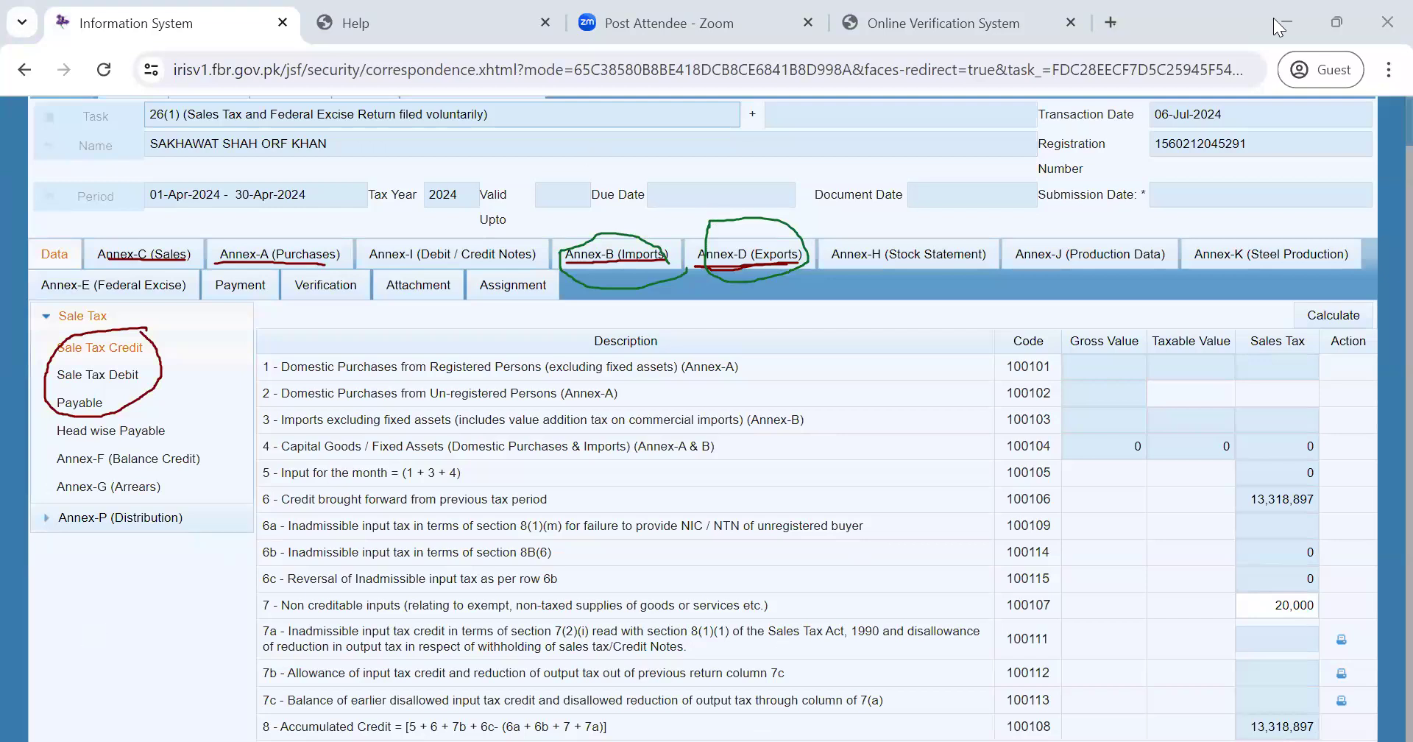
- Go to fbr.gov.pk in a new tab and open Legal Resources > Acts > Income Tax Ordinance, 2001
{"action": "left_click", "coordinate": [1111, 21]}
{"action": "type", "text": "fbr"}
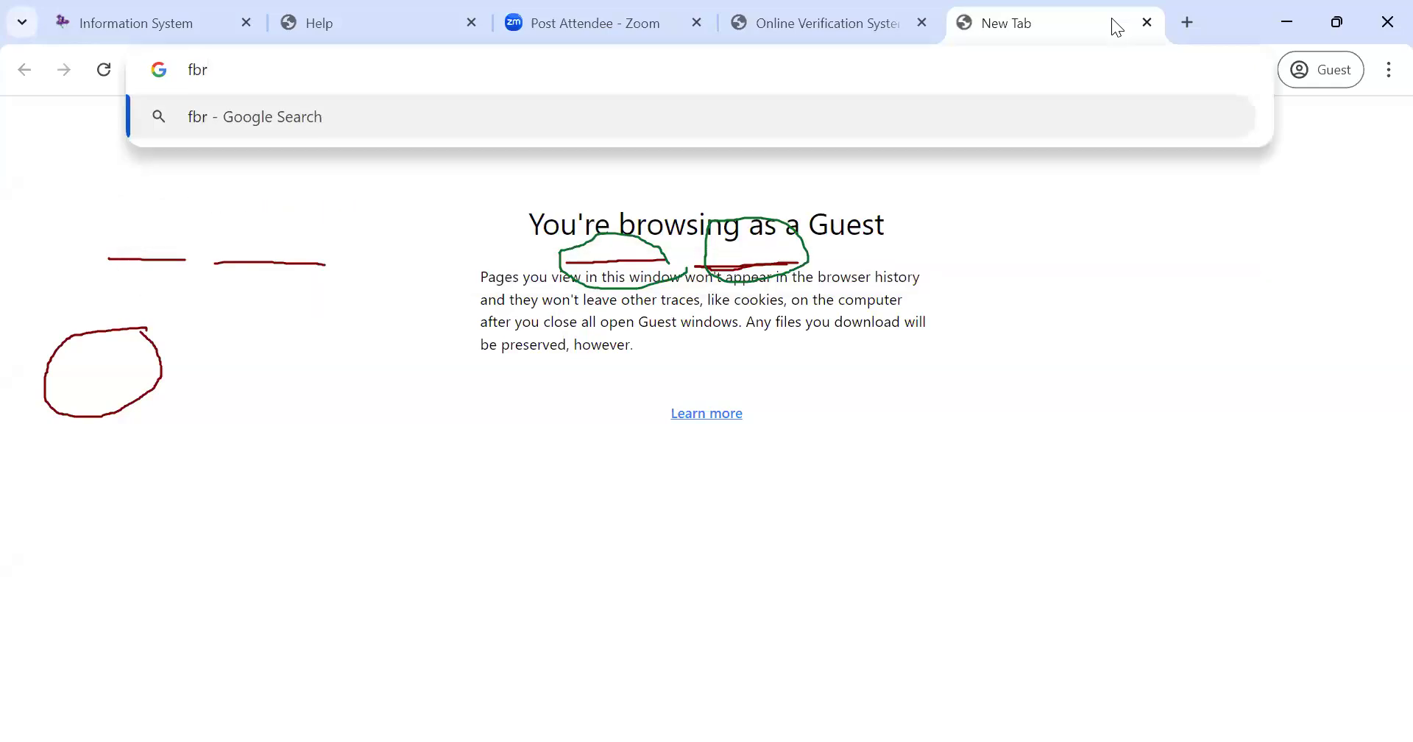
{"action": "type", "text": ".gov.pk"}
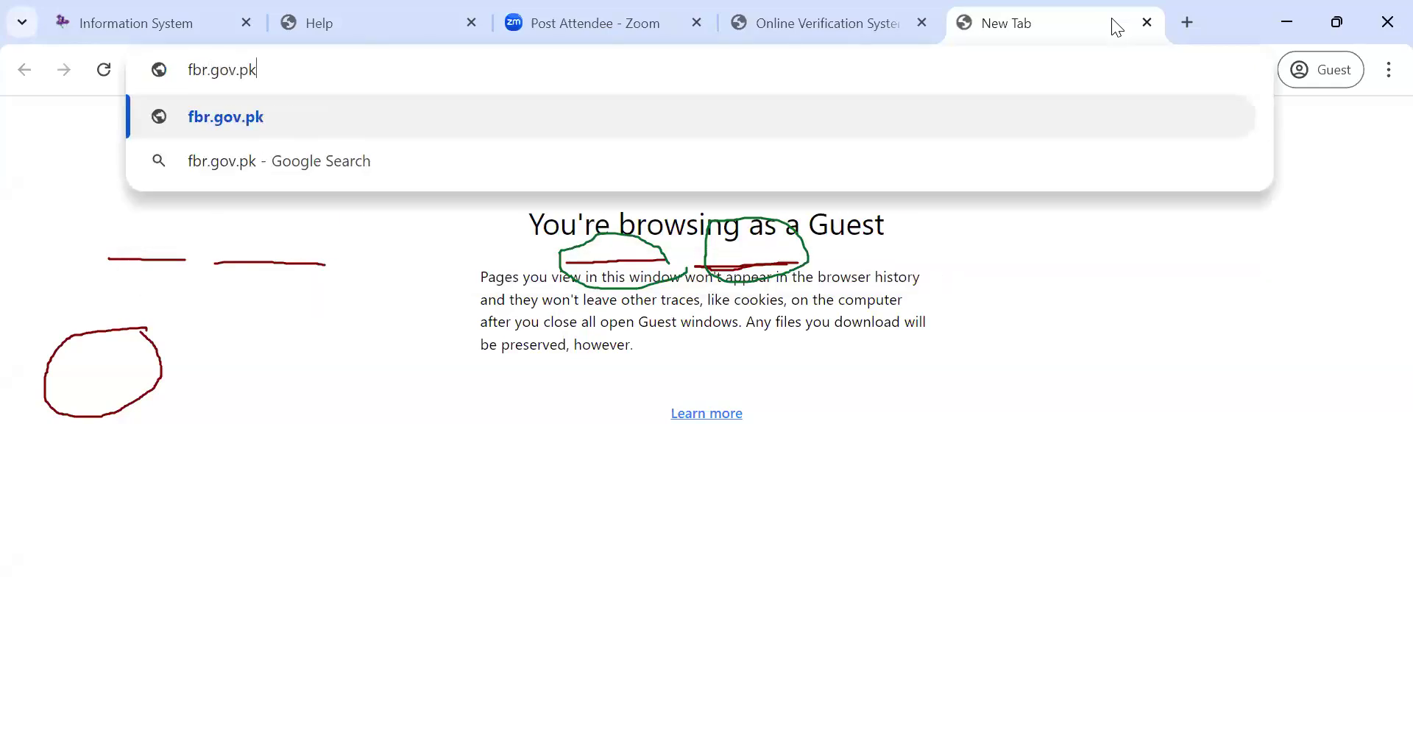
{"action": "key", "text": "Return"}
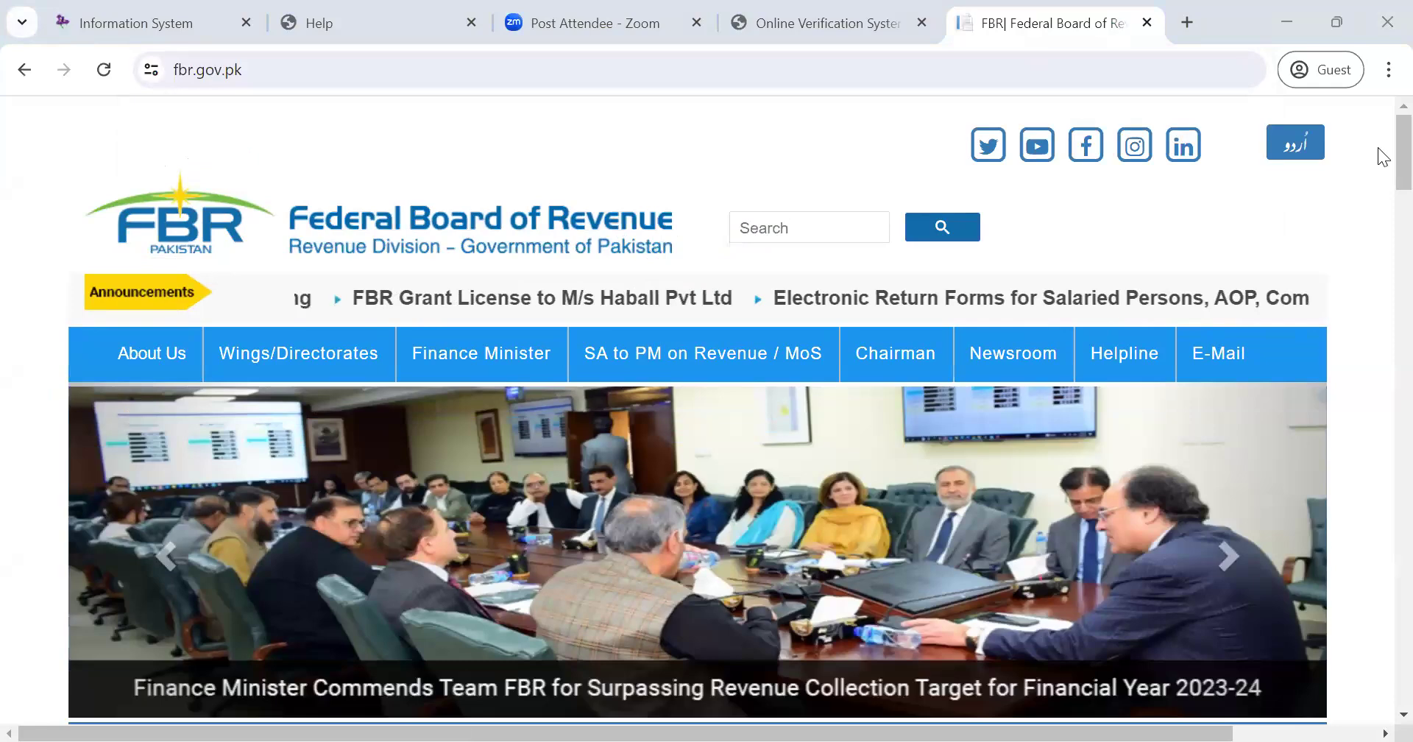
{"action": "scroll", "coordinate": [1378, 268], "scroll_direction": "down", "scroll_amount": 15}
{"action": "scroll", "coordinate": [1384, 409], "scroll_direction": "down", "scroll_amount": 20}
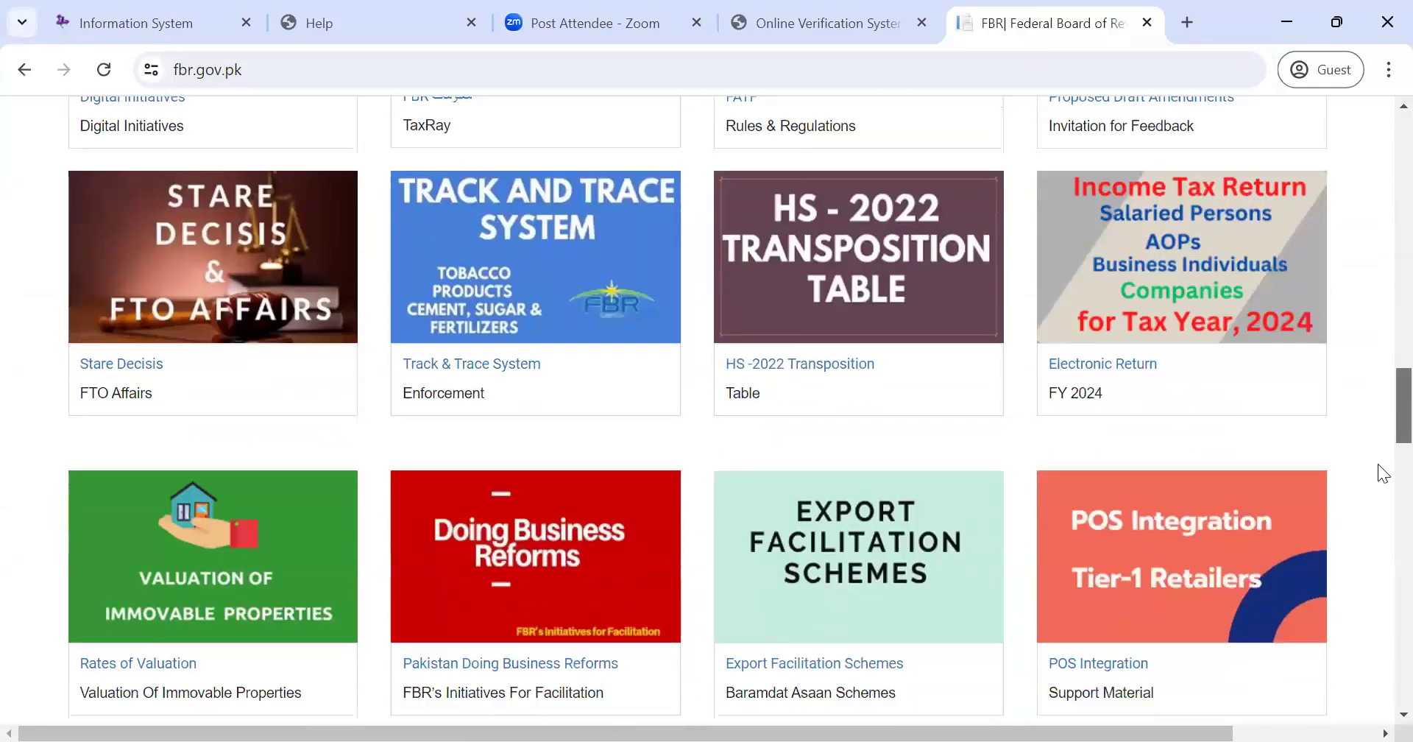
{"action": "scroll", "coordinate": [1382, 605], "scroll_direction": "down", "scroll_amount": 2}
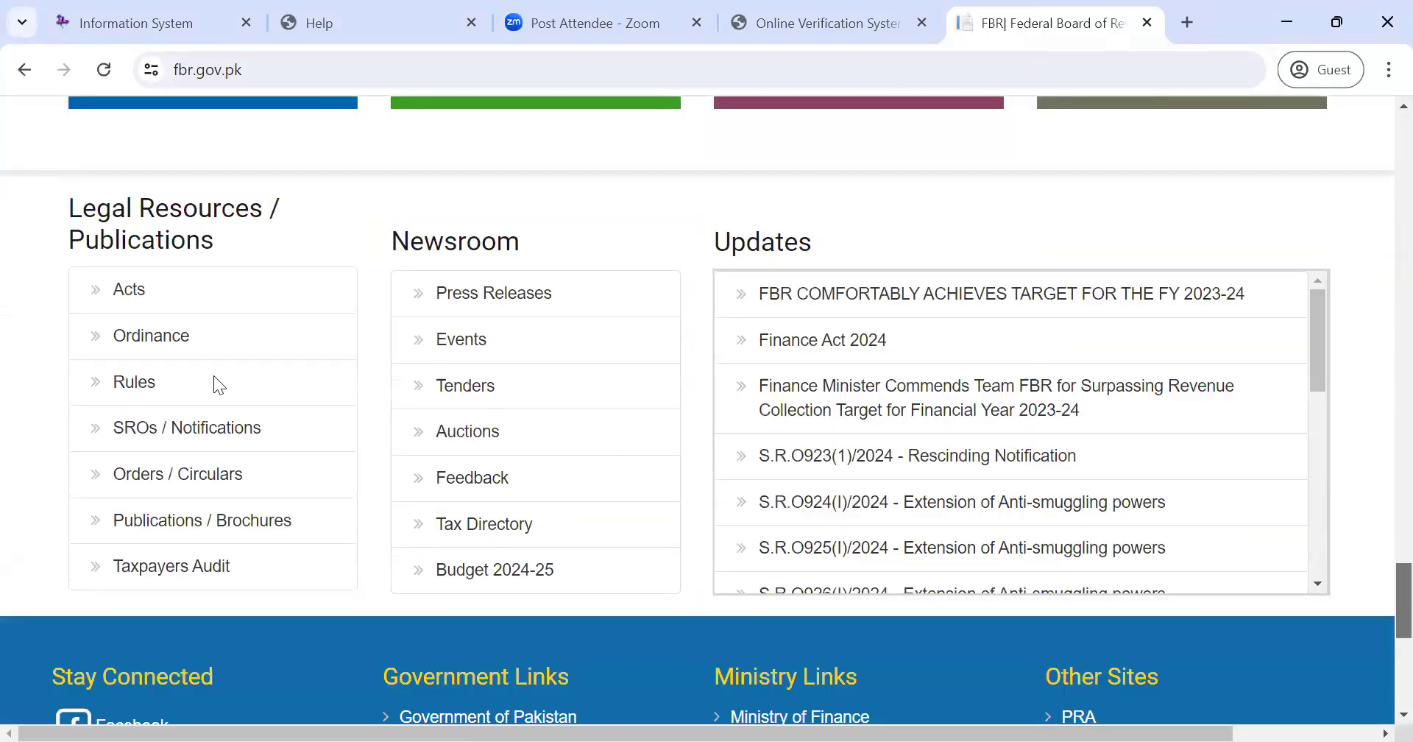
{"action": "left_click", "coordinate": [136, 288]}
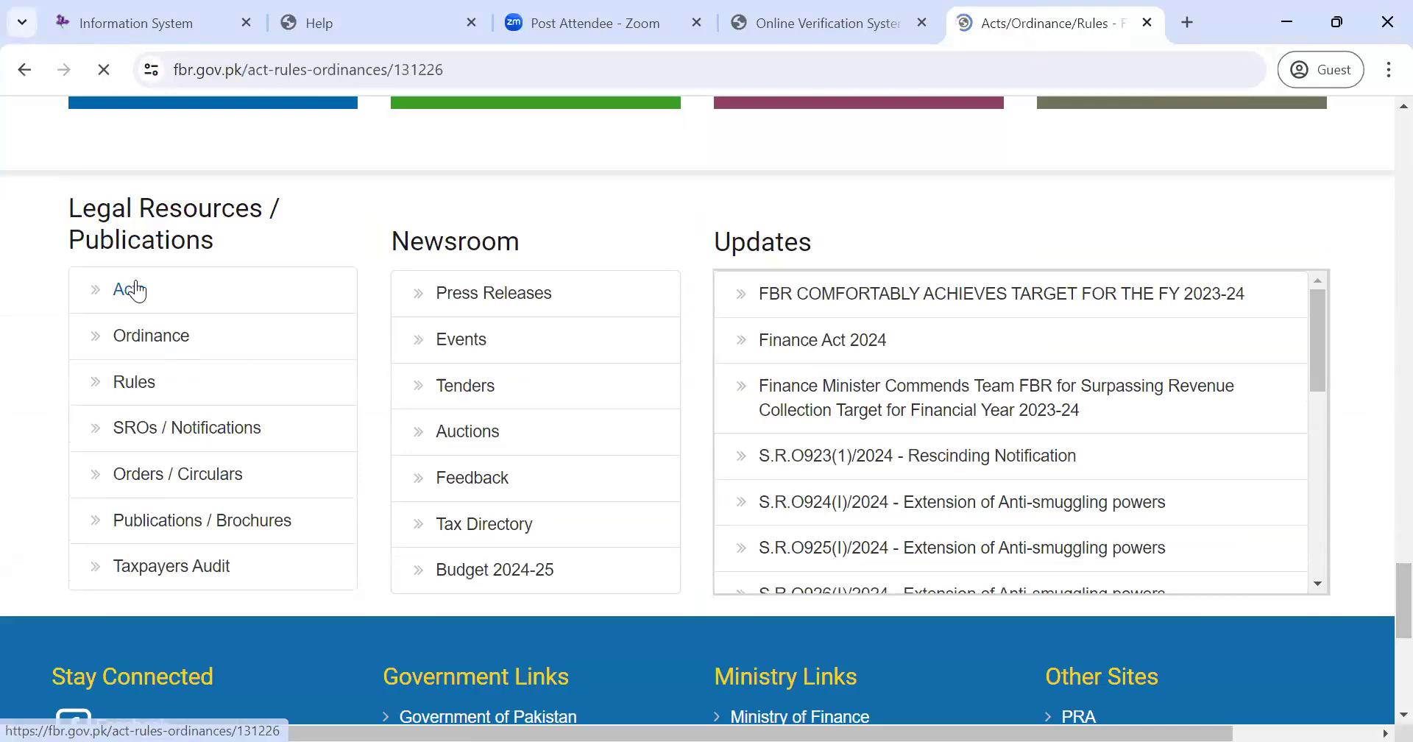
{"action": "left_click", "coordinate": [640, 497]}
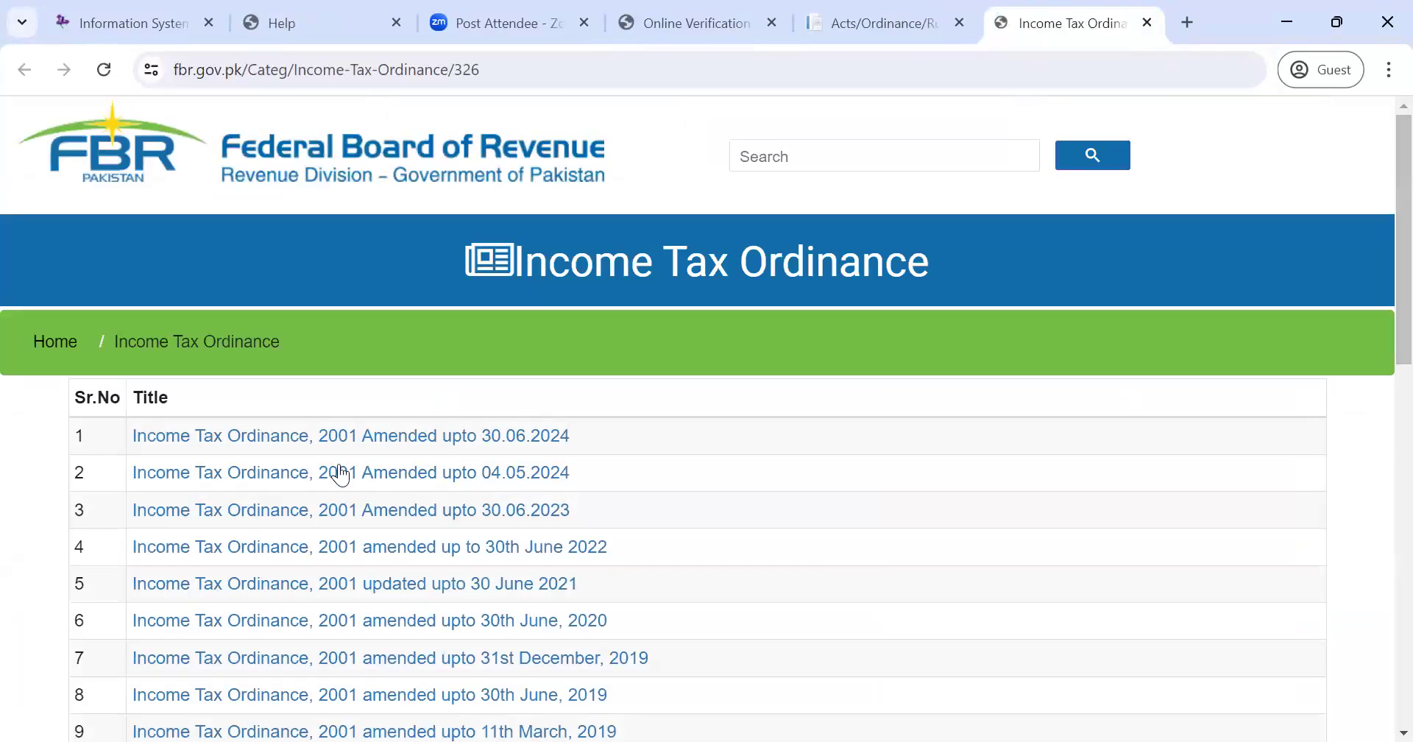
- Open the ordinance amended up to 30.06.2024 as a PDF, thumbnails hidden and fitted to width
{"action": "left_click", "coordinate": [431, 437]}
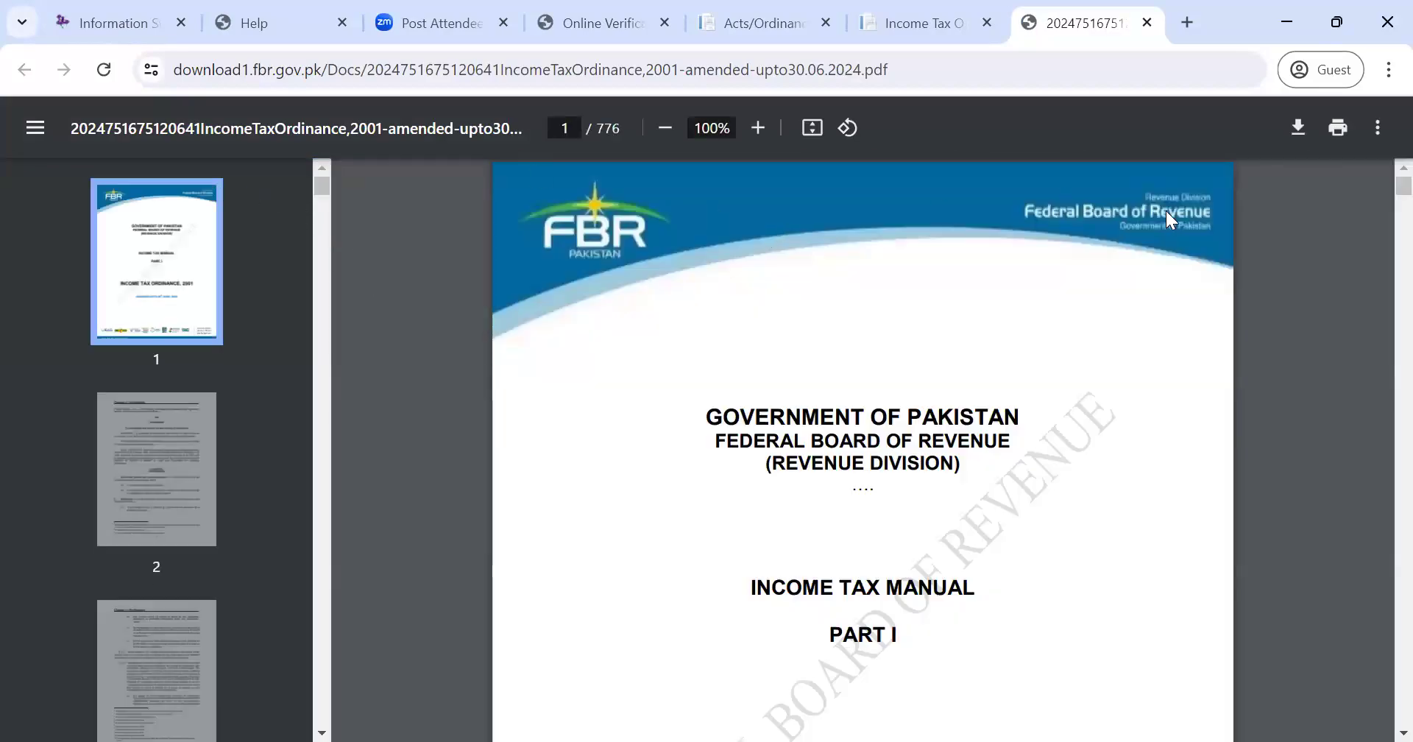
{"action": "left_click", "coordinate": [36, 127]}
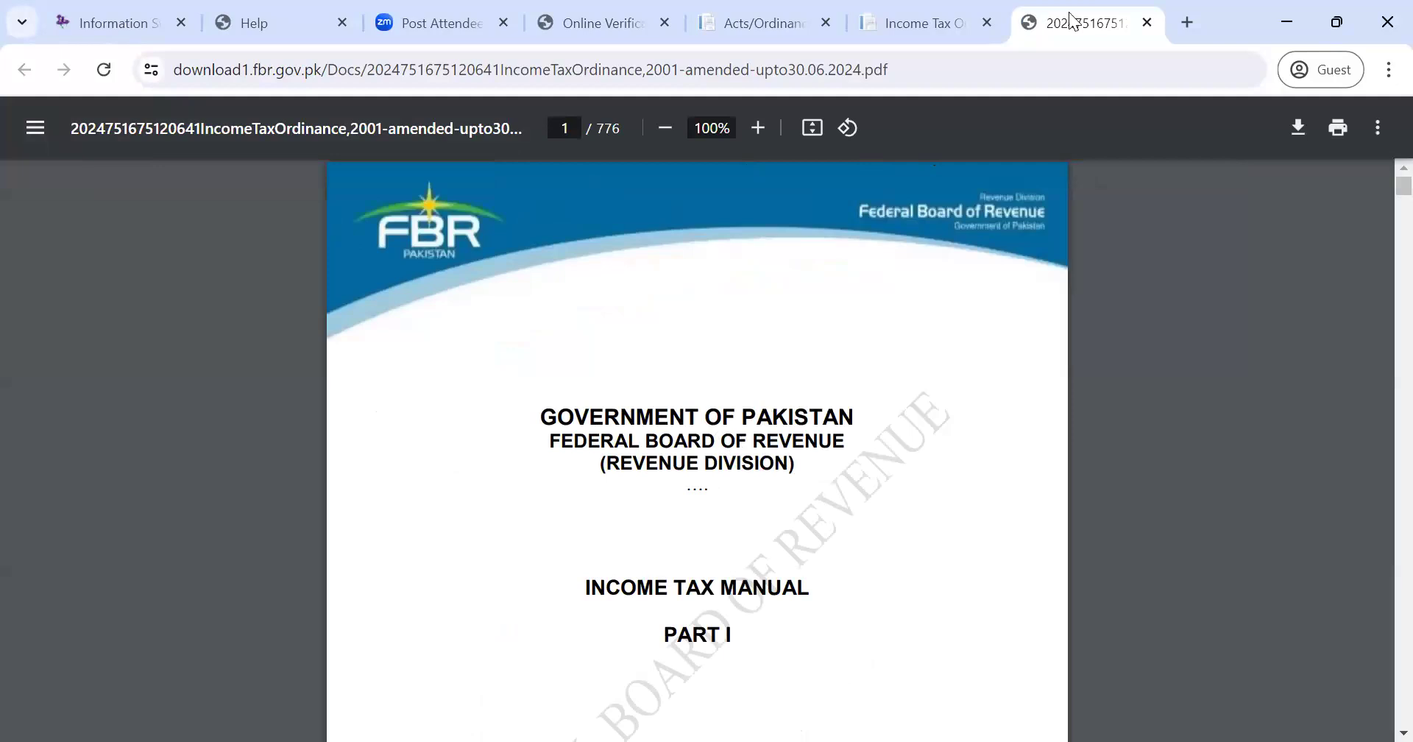
{"action": "left_click", "coordinate": [814, 132]}
{"action": "left_click", "coordinate": [814, 132]}
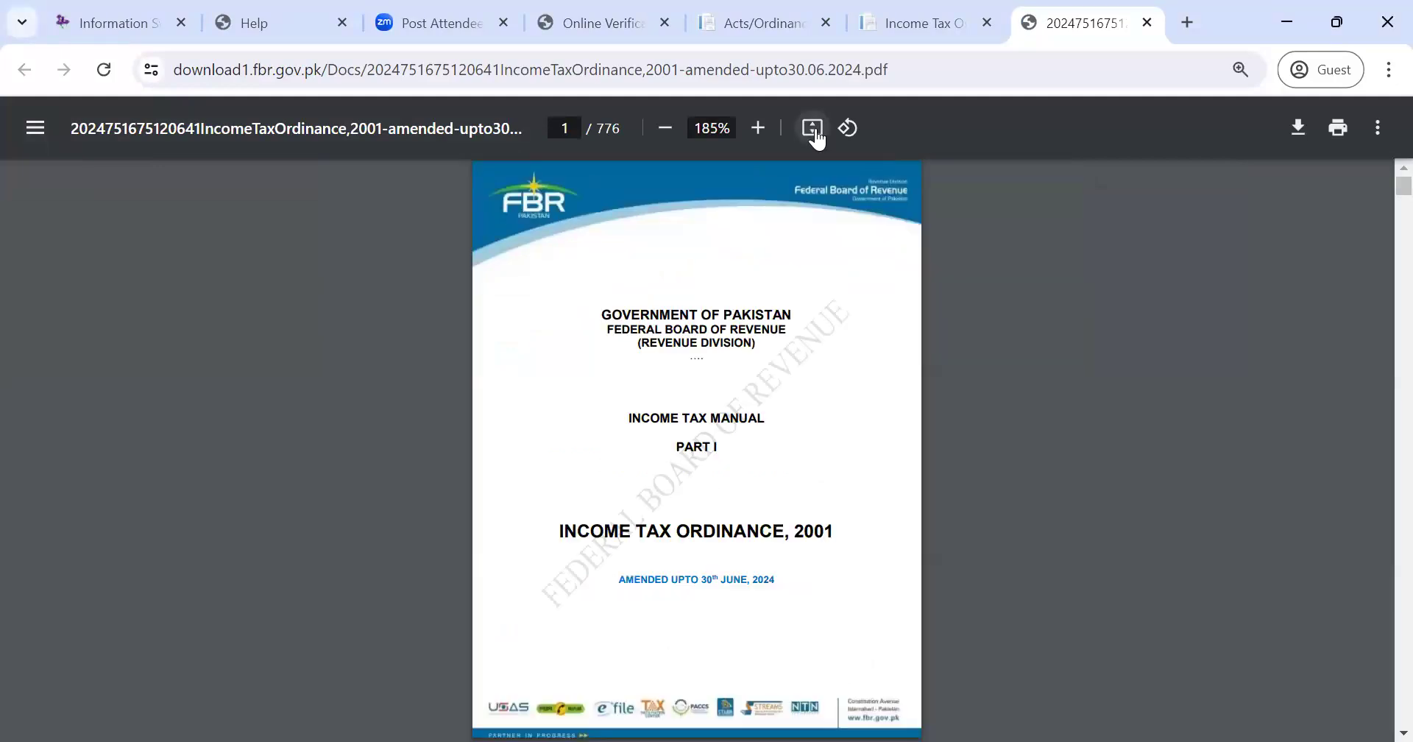
{"action": "key", "text": "Right"}
{"action": "left_click_drag", "start_coordinate": [1380, 190], "coordinate": [1380, 333]}
{"action": "left_click_drag", "start_coordinate": [1378, 397], "coordinate": [1378, 516]}
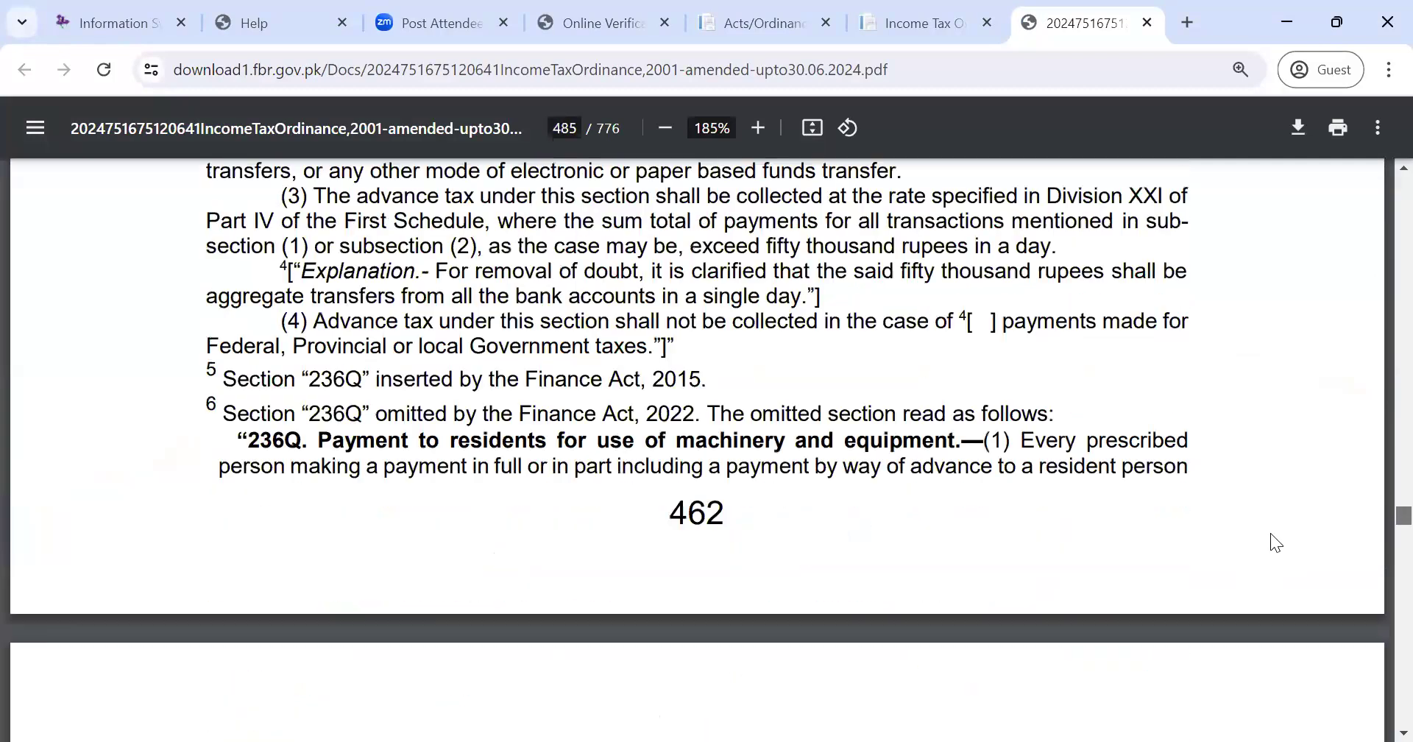
- Page through the First Schedule past the capital gains rates and Division VIII into Part III
{"action": "key", "text": "Right"}
{"action": "key", "text": "Right"}
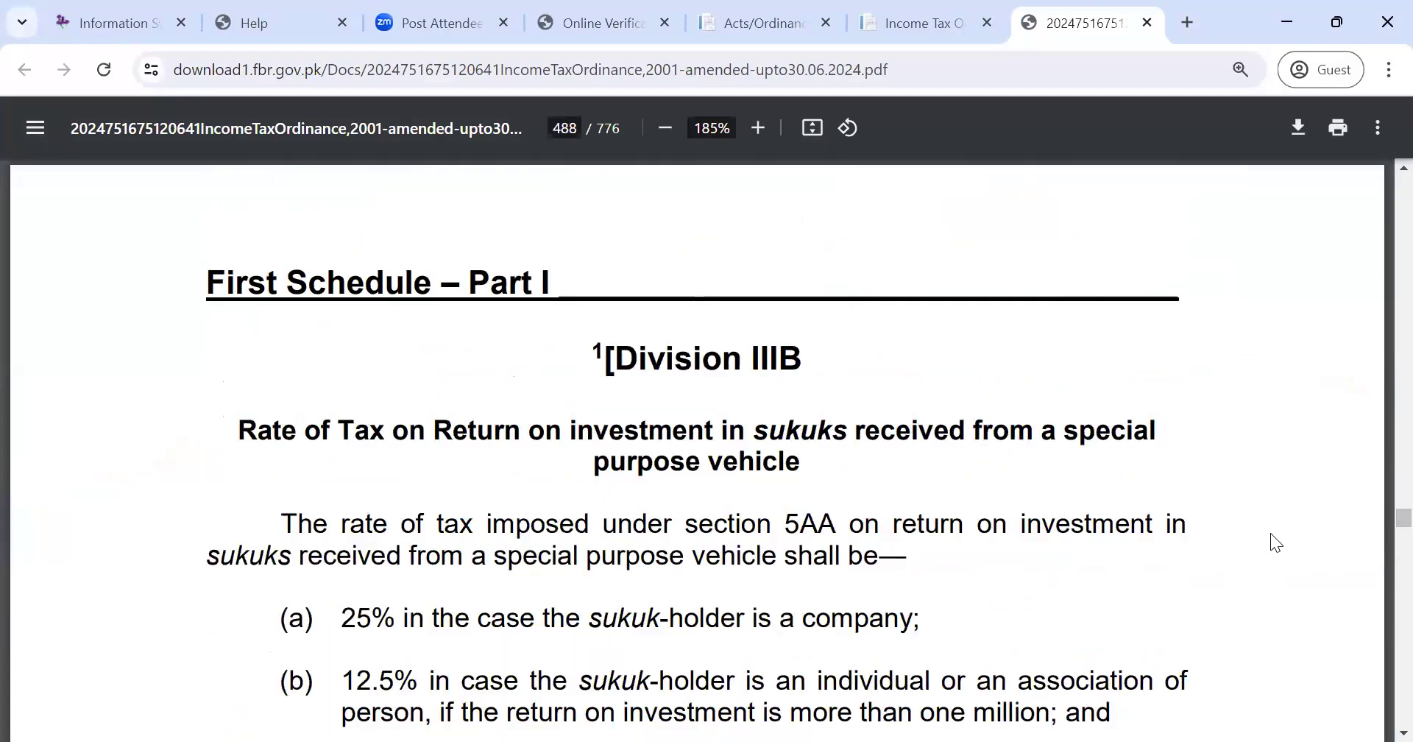
{"action": "key", "text": "Right"}
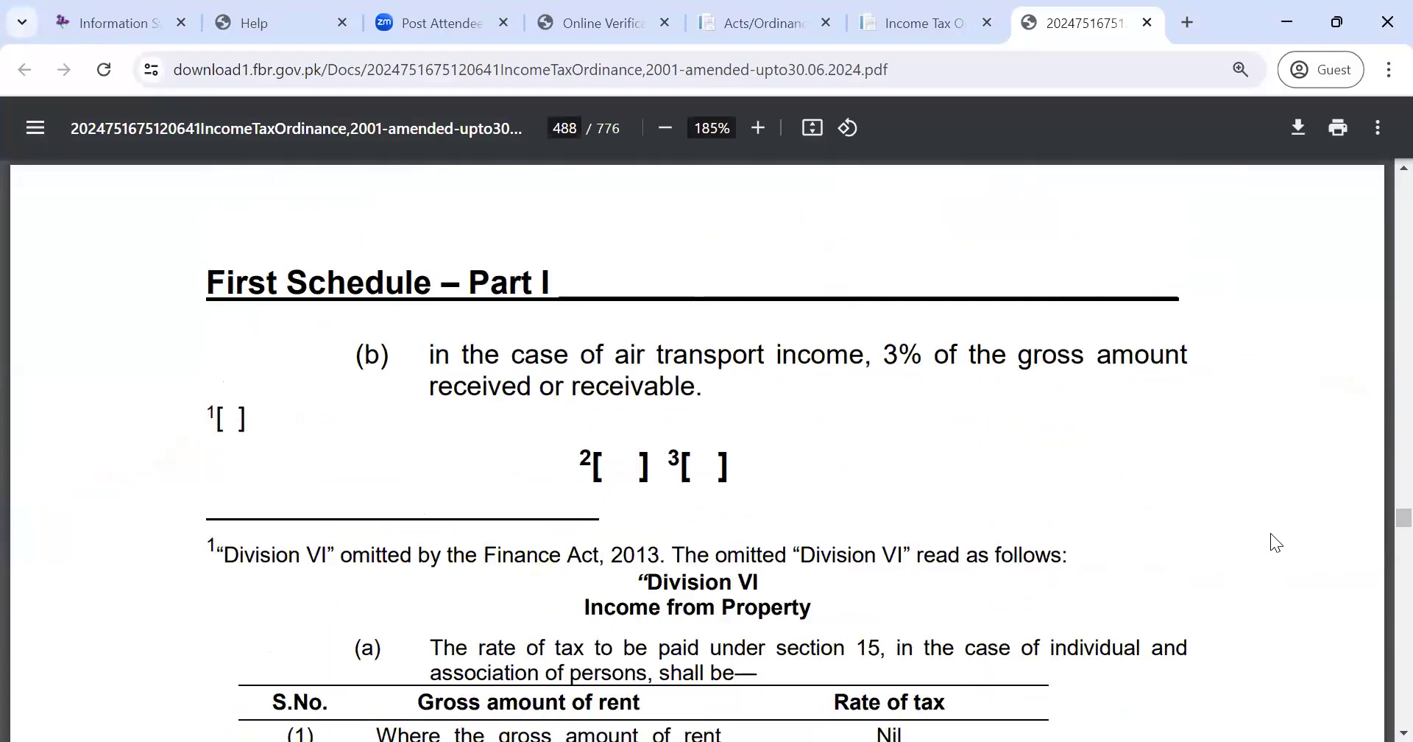
{"action": "key", "text": "Right"}
{"action": "key", "text": "Right"}
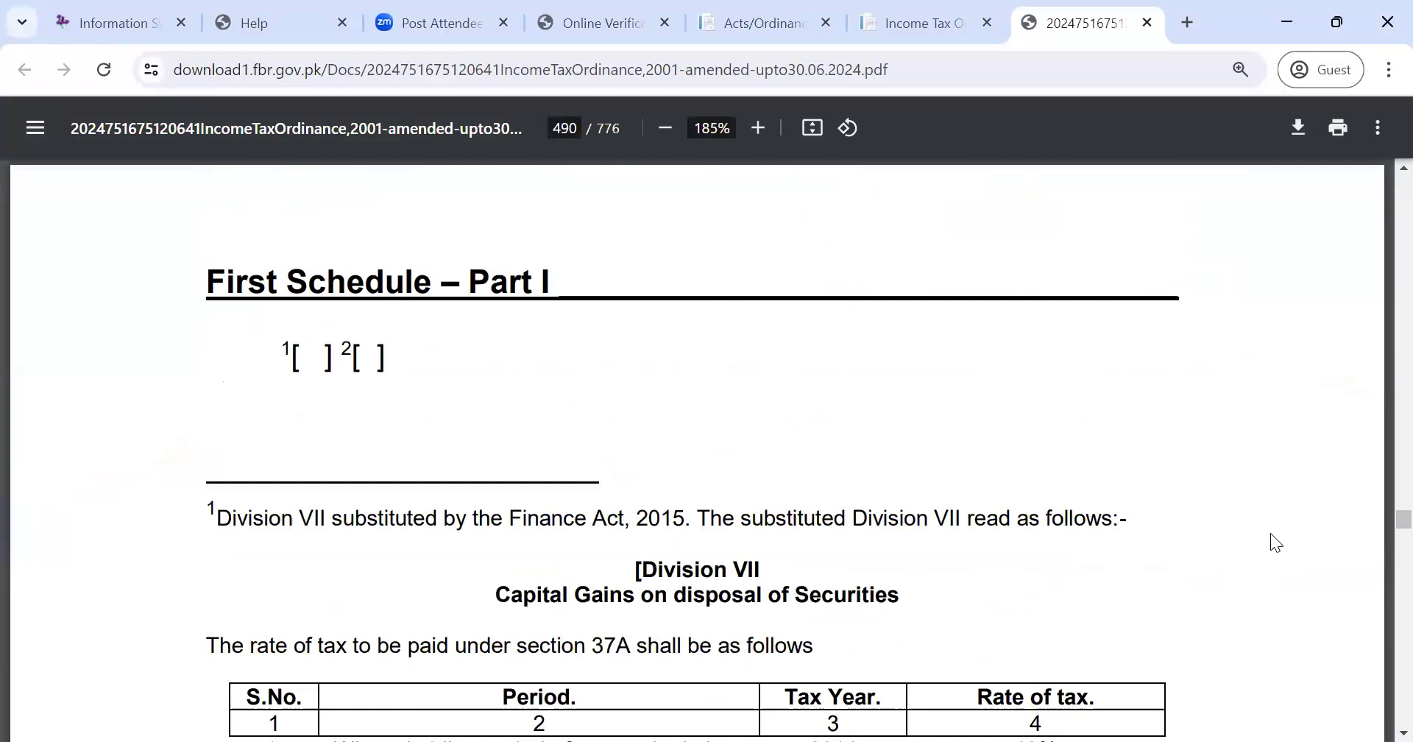
{"action": "key", "text": "Right"}
{"action": "key", "text": "Right"}
{"action": "key", "text": "Right"}
{"action": "key", "text": "Right"}
{"action": "key", "text": "Right"}
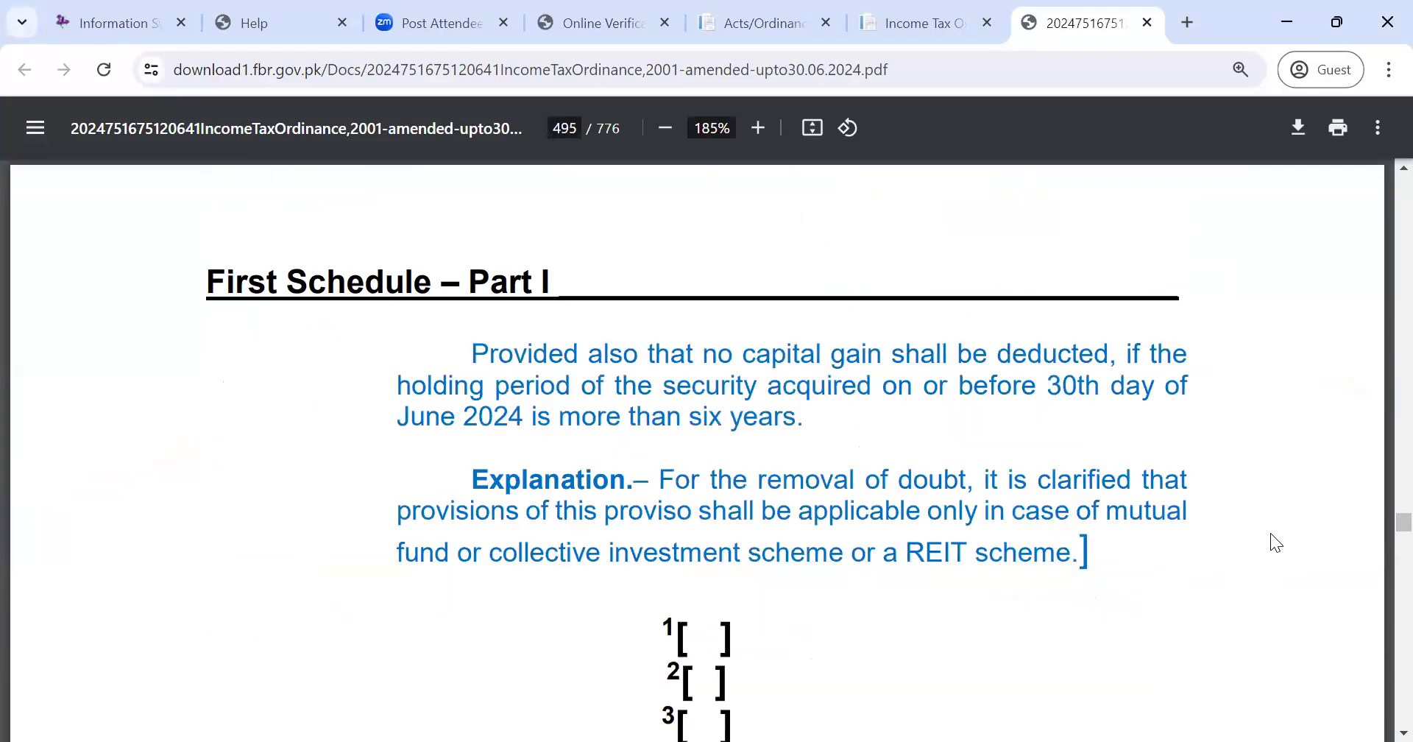
{"action": "key", "text": "Left"}
{"action": "key", "text": "Down"}
{"action": "key", "text": "Down"}
{"action": "key", "text": "Down"}
{"action": "key", "text": "Down"}
{"action": "key", "text": "Down"}
{"action": "key", "text": "Down"}
{"action": "key", "text": "Down"}
{"action": "key", "text": "Down"}
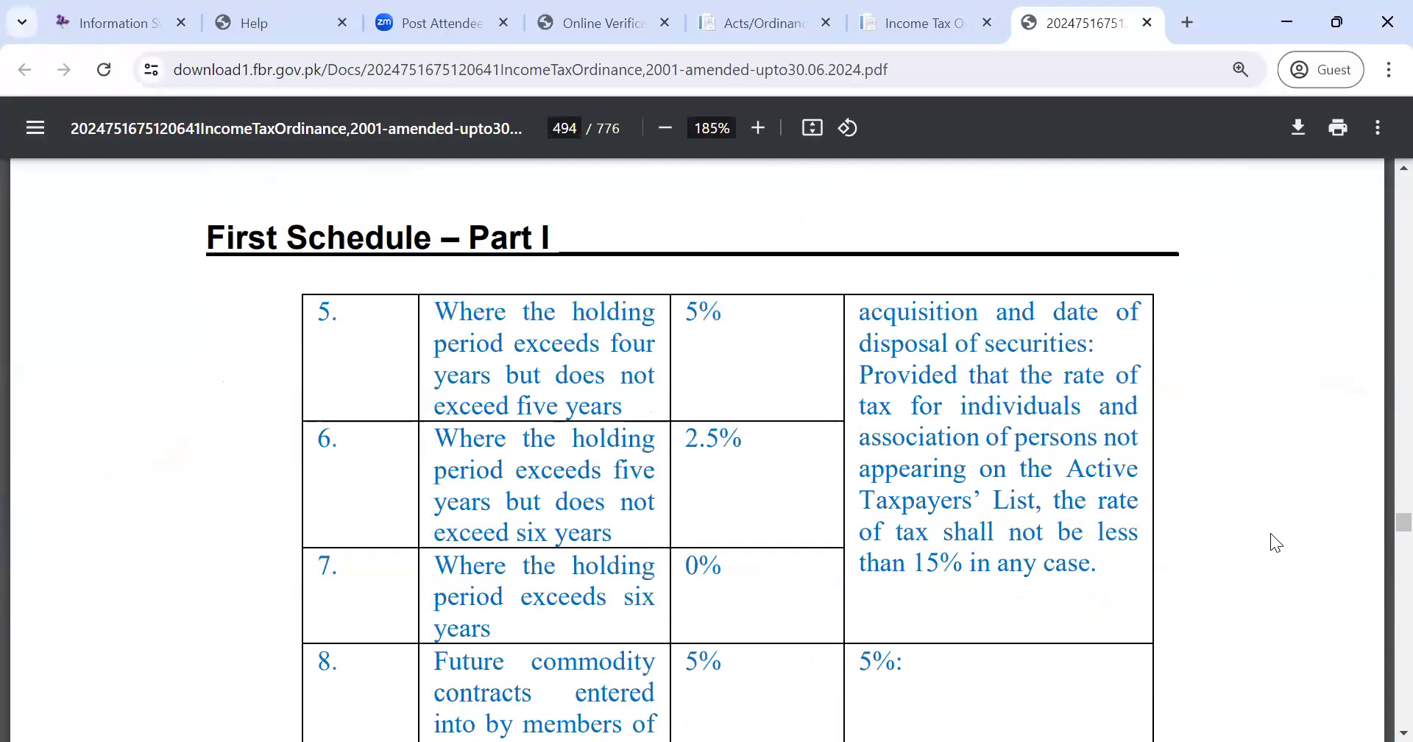
{"action": "key", "text": "Right"}
{"action": "key", "text": "Right"}
{"action": "key", "text": "Right"}
{"action": "key", "text": "Right"}
{"action": "key", "text": "Right"}
{"action": "key", "text": "Right"}
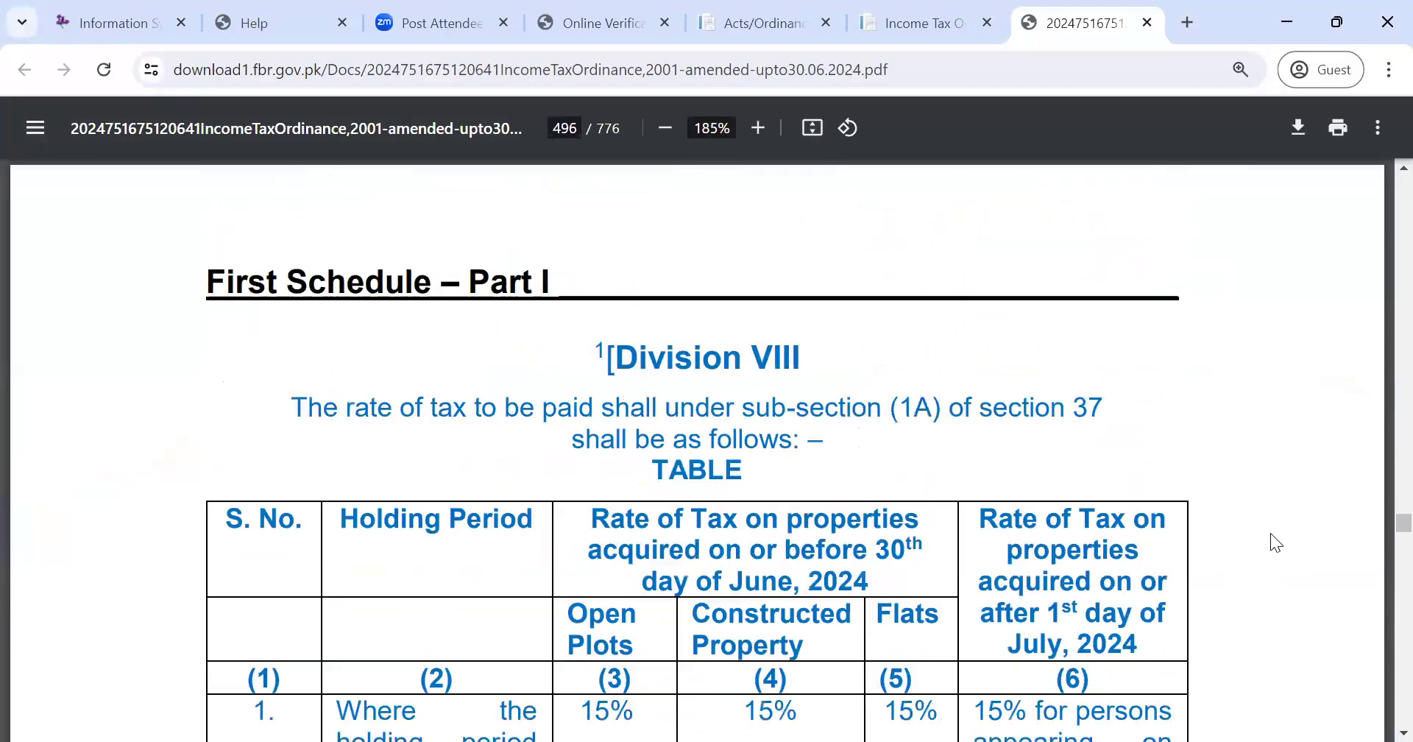
{"action": "key", "text": "Right"}
{"action": "key", "text": "Right"}
{"action": "key", "text": "Right"}
{"action": "key", "text": "Right"}
{"action": "key", "text": "Right"}
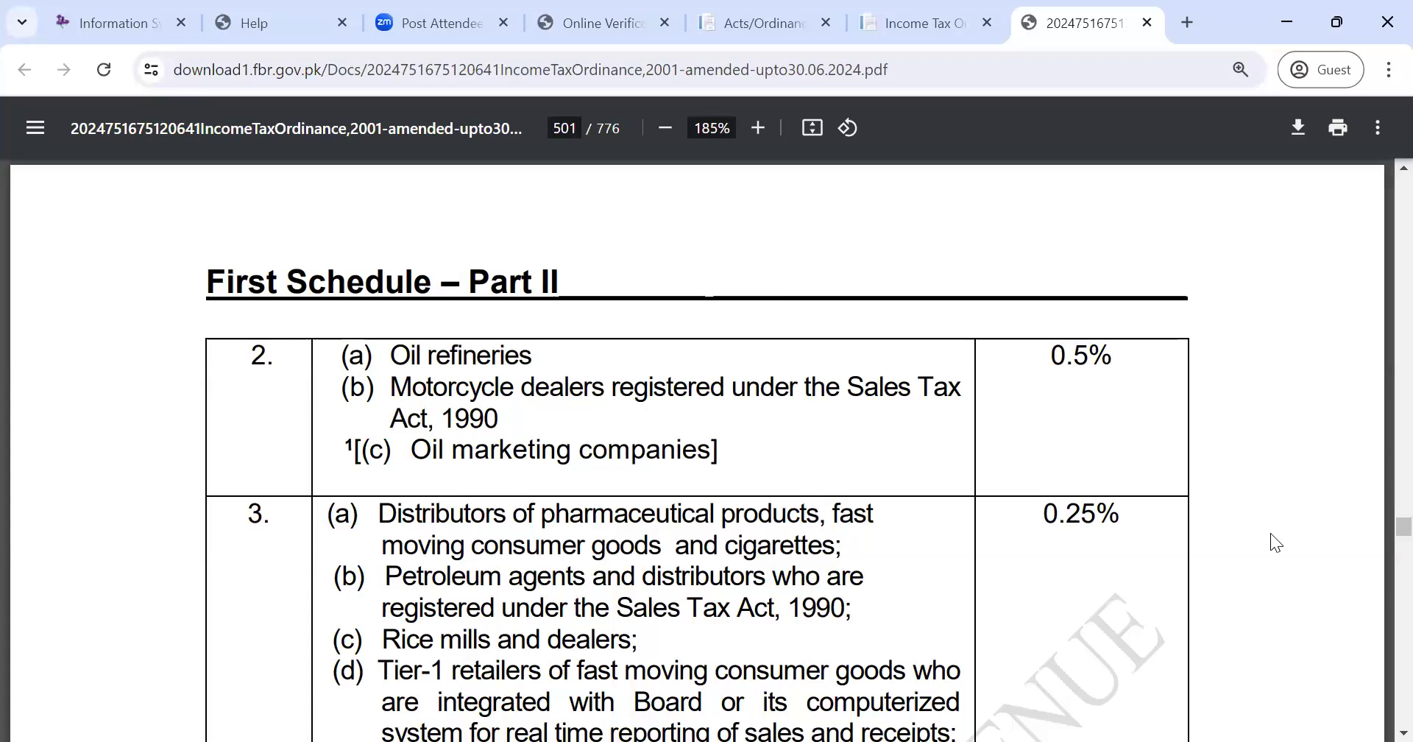
{"action": "key", "text": "Right"}
{"action": "key", "text": "Right"}
{"action": "key", "text": "Right"}
{"action": "key", "text": "Right"}
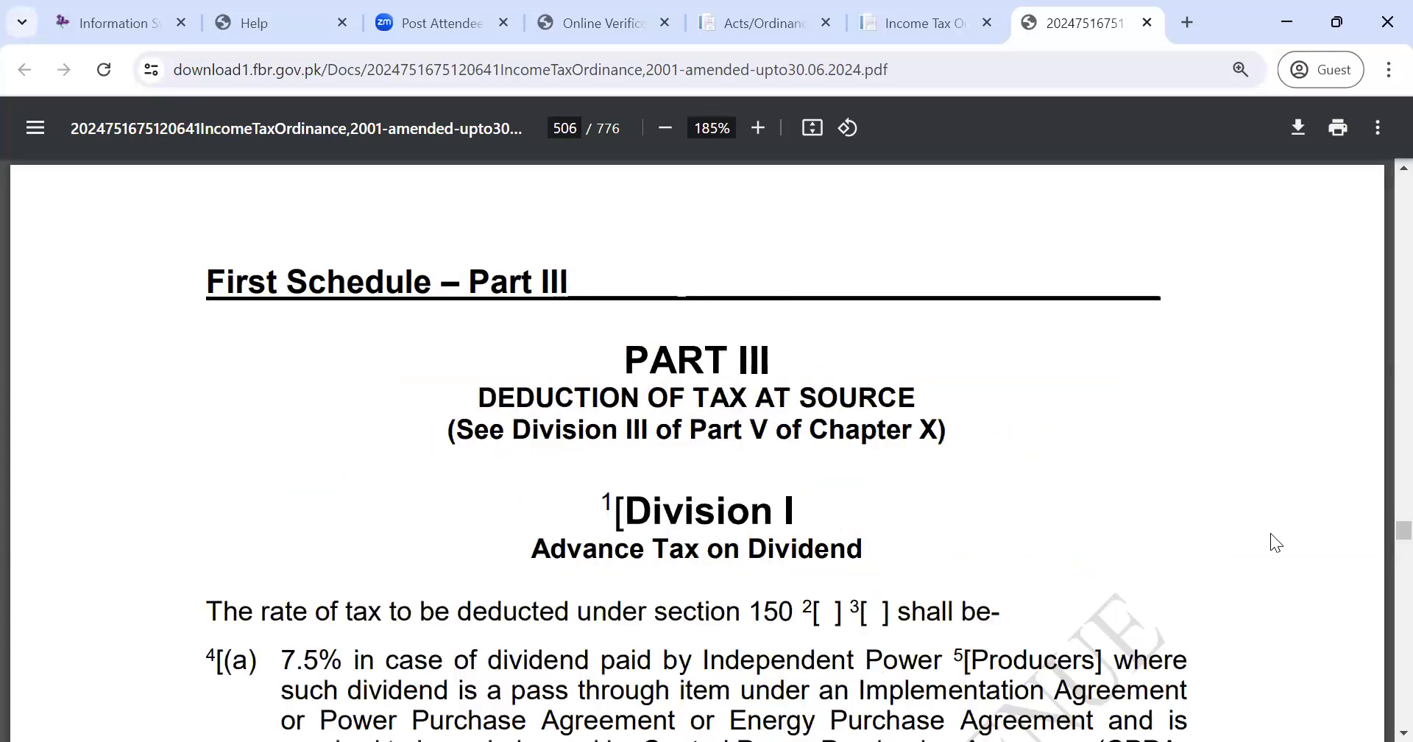
{"action": "key", "text": "Right"}
{"action": "key", "text": "Right"}
{"action": "key", "text": "Right"}
{"action": "key", "text": "Right"}
{"action": "key", "text": "Right"}
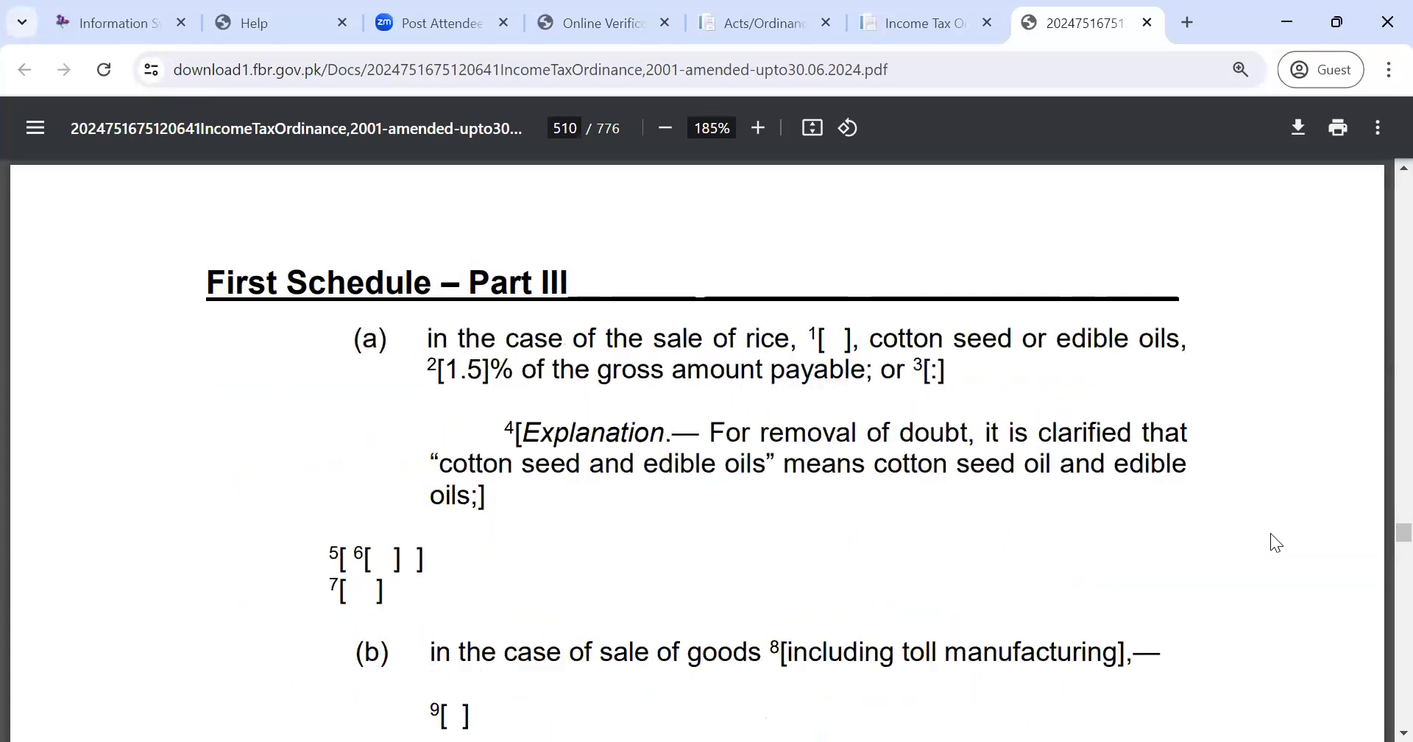
- Continue past the Division V and Division VII motor vehicle tables to Division X on page 527
{"action": "key", "text": "Right"}
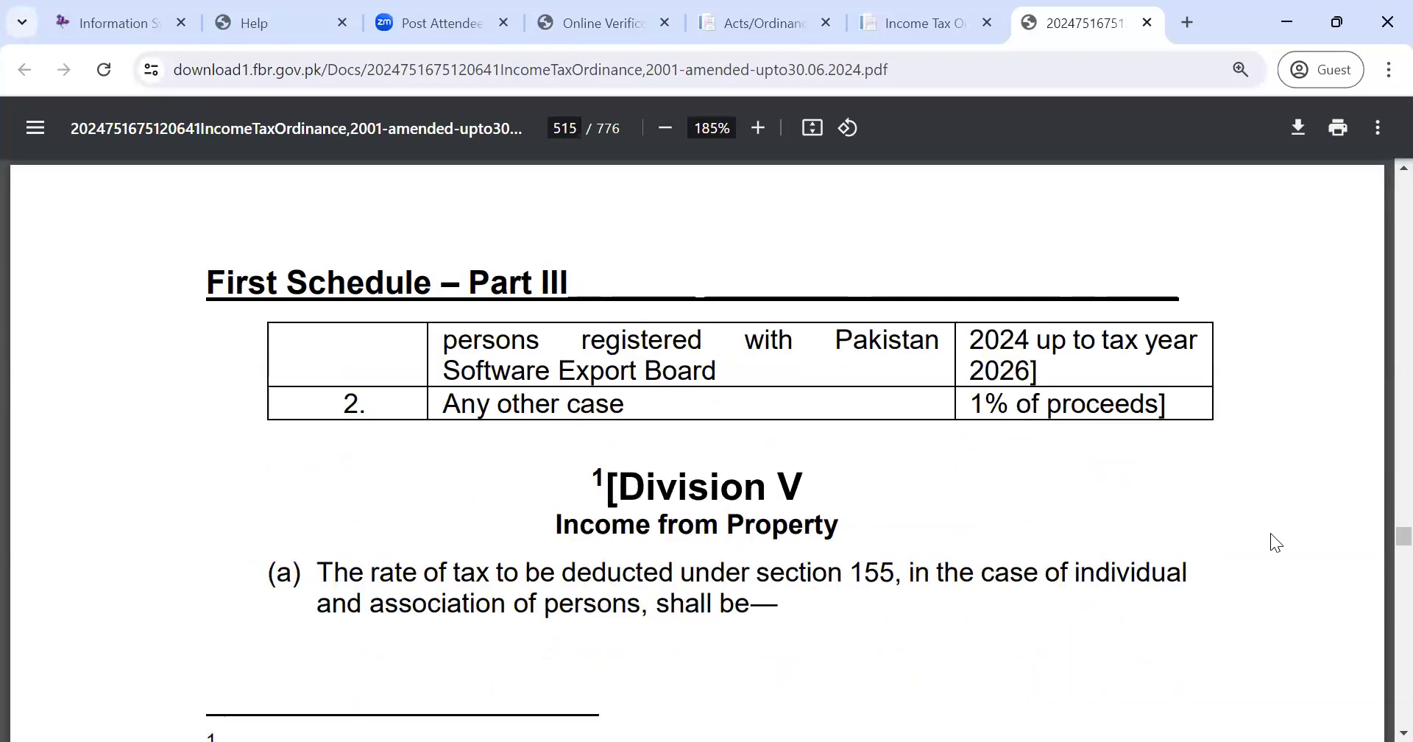
{"action": "key", "text": "Left"}
{"action": "key", "text": "Down"}
{"action": "key", "text": "Right"}
{"action": "key", "text": "Right"}
{"action": "key", "text": "Right"}
{"action": "key", "text": "Right"}
{"action": "key", "text": "Right"}
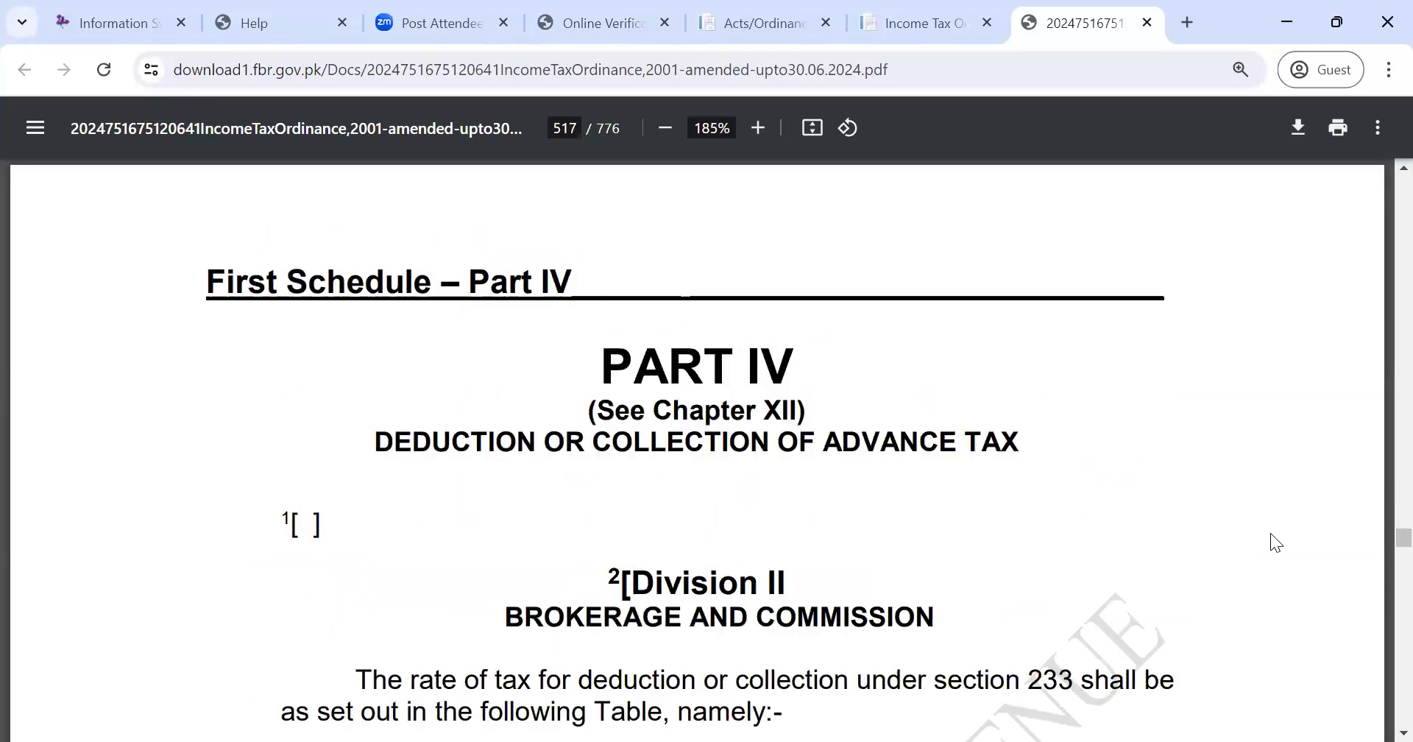
{"action": "key", "text": "Right"}
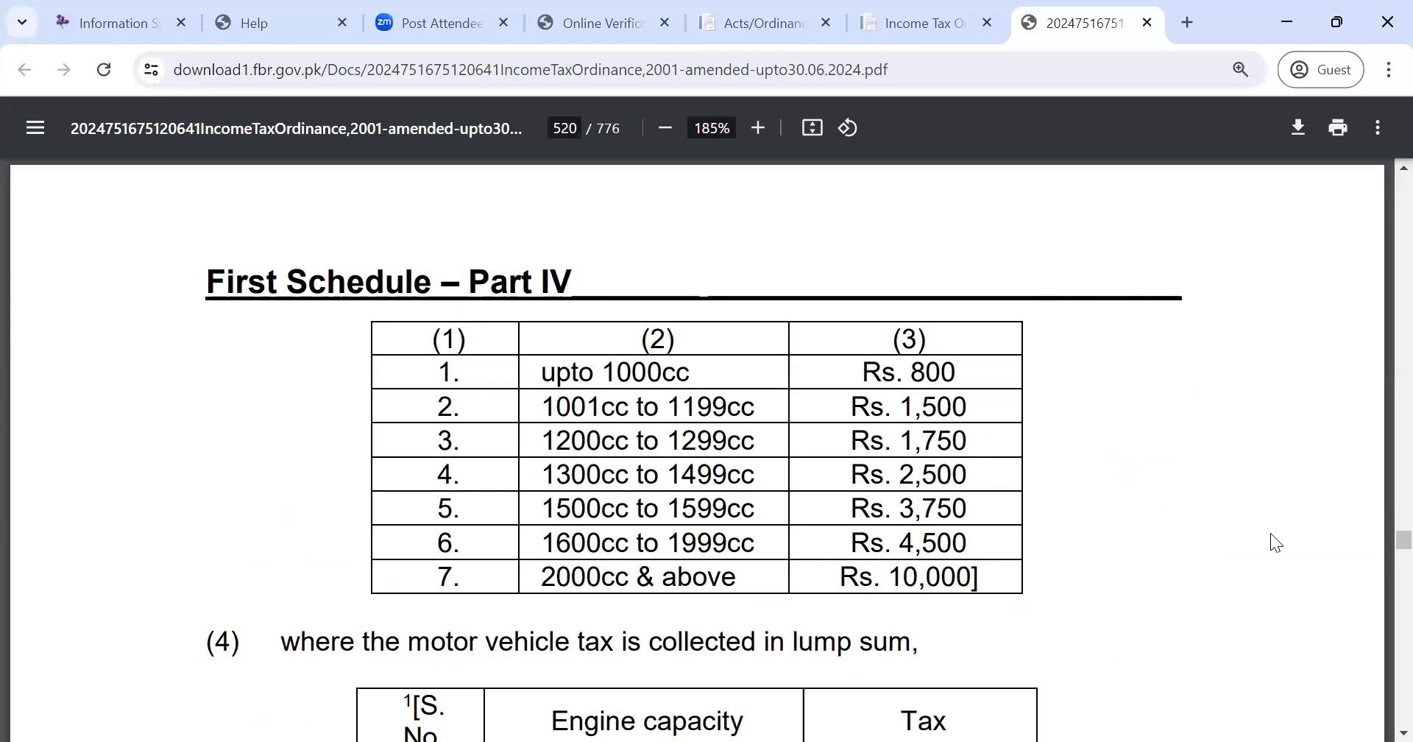
{"action": "key", "text": "Down"}
{"action": "key", "text": "Down"}
{"action": "key", "text": "Down"}
{"action": "key", "text": "Down"}
{"action": "key", "text": "Down"}
{"action": "key", "text": "Down"}
{"action": "key", "text": "Down"}
{"action": "key", "text": "Down"}
{"action": "key", "text": "Down"}
{"action": "key", "text": "Down"}
{"action": "key", "text": "Down"}
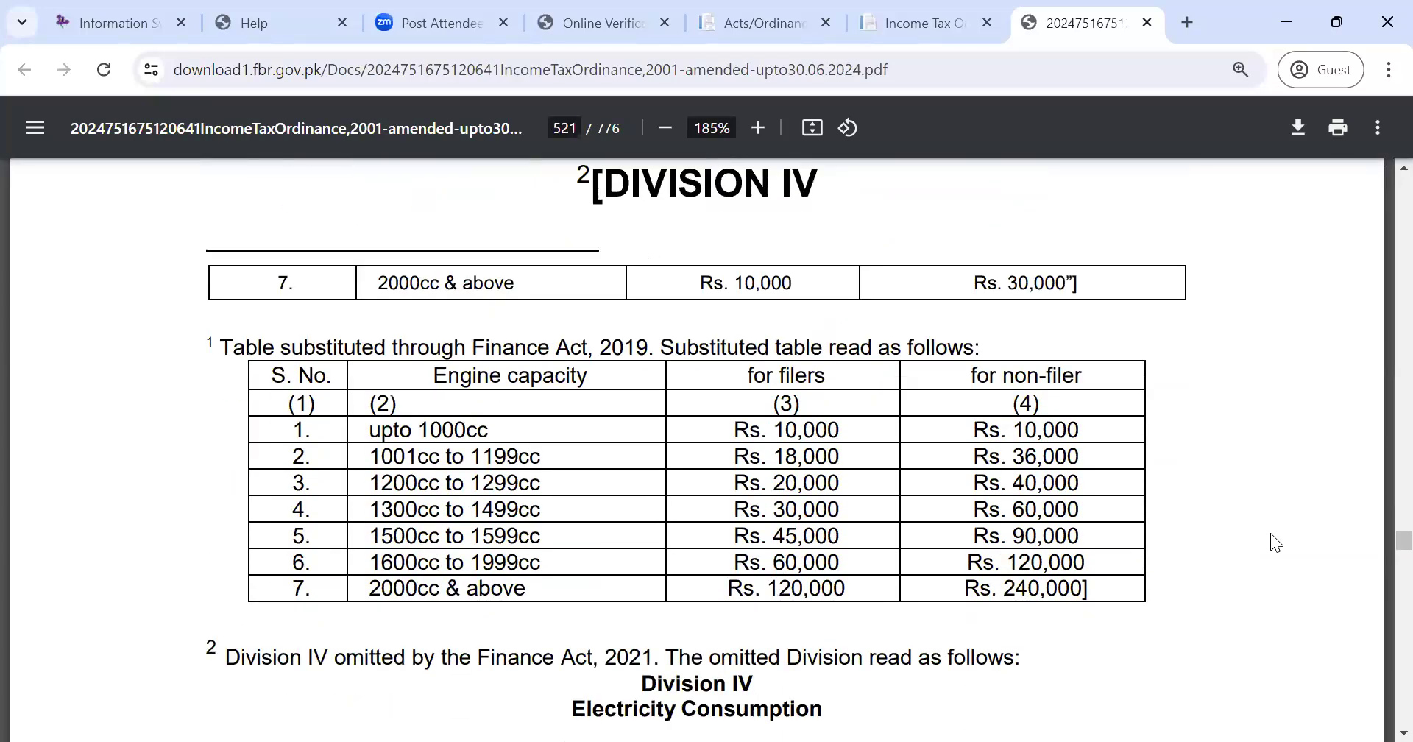
{"action": "key", "text": "Right"}
{"action": "key", "text": "Right"}
{"action": "key", "text": "Right"}
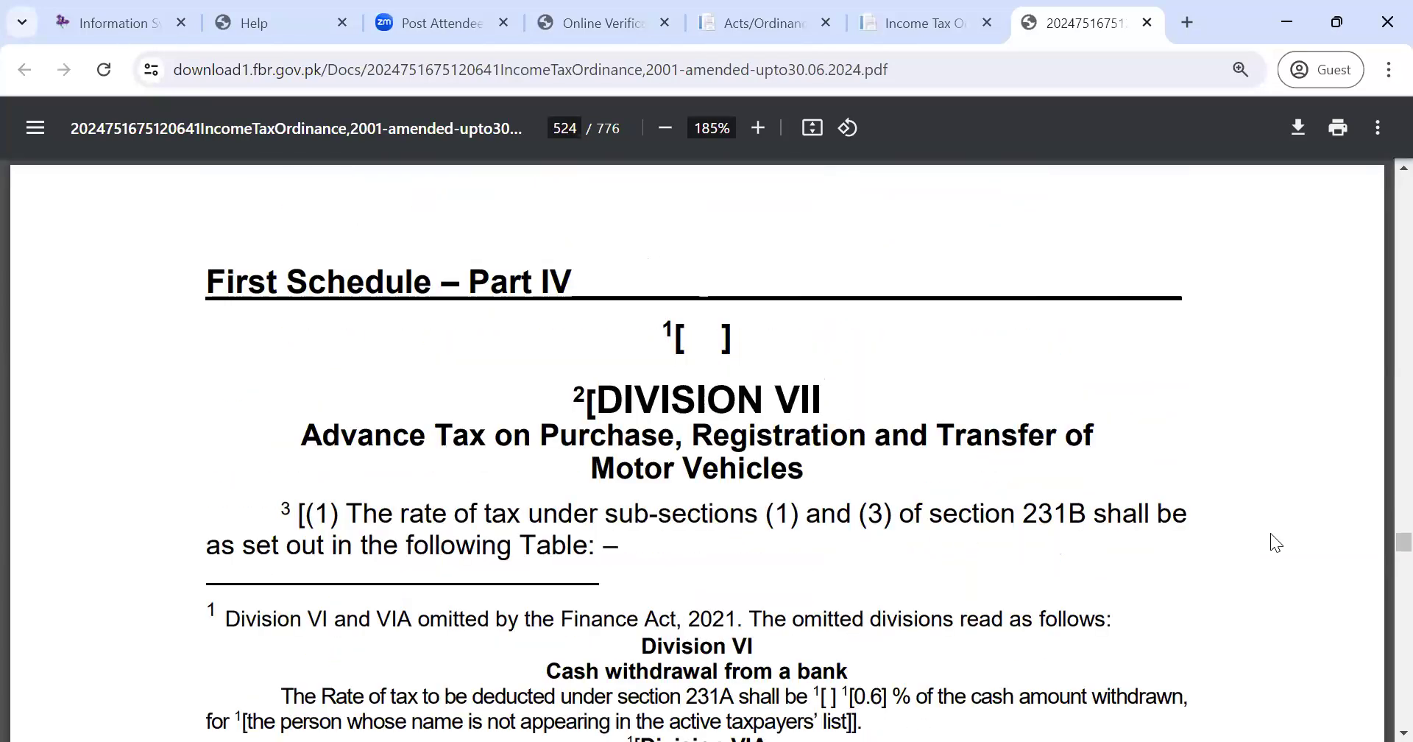
{"action": "key", "text": "Right"}
{"action": "key", "text": "Right"}
{"action": "key", "text": "Right"}
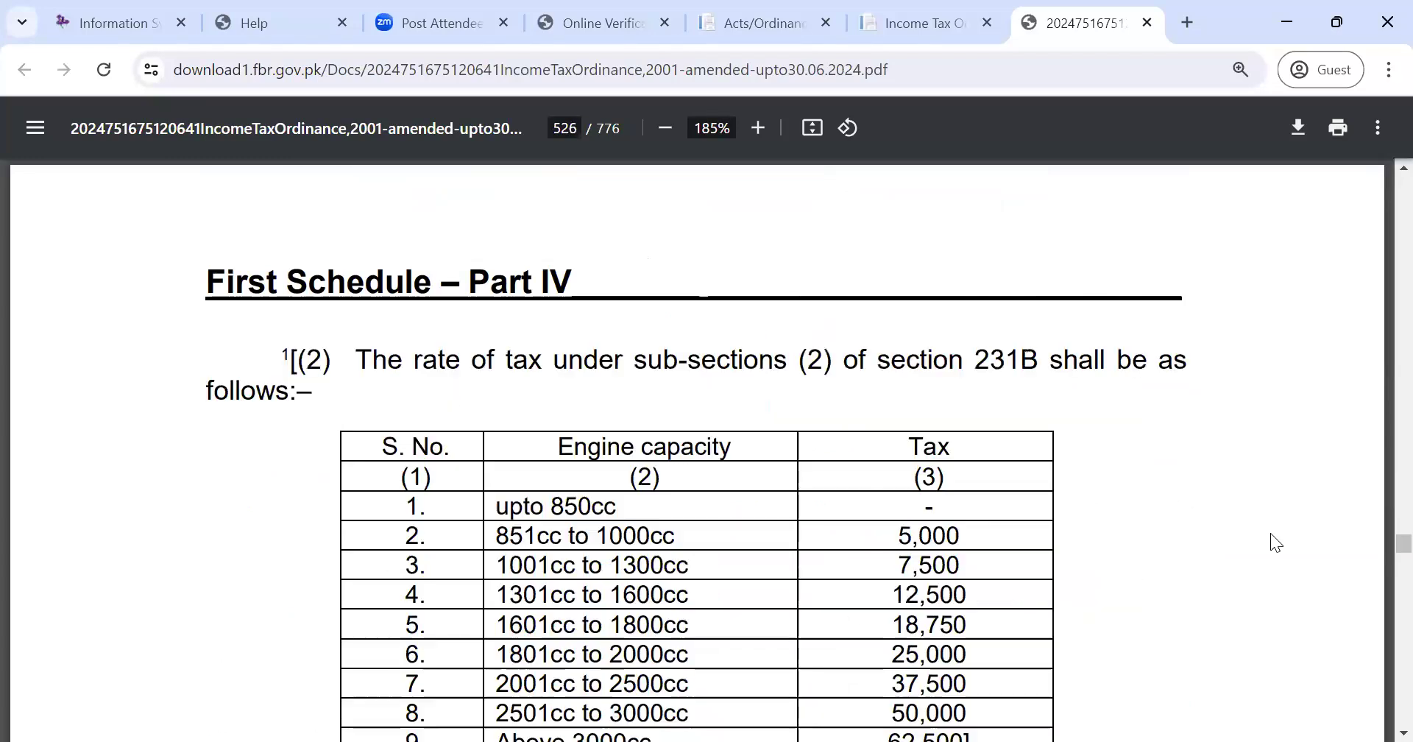
{"action": "key", "text": "Left"}
{"action": "key", "text": "Right"}
{"action": "key", "text": "Down"}
{"action": "scroll", "coordinate": [1270, 533], "scroll_direction": "down", "scroll_amount": 12}
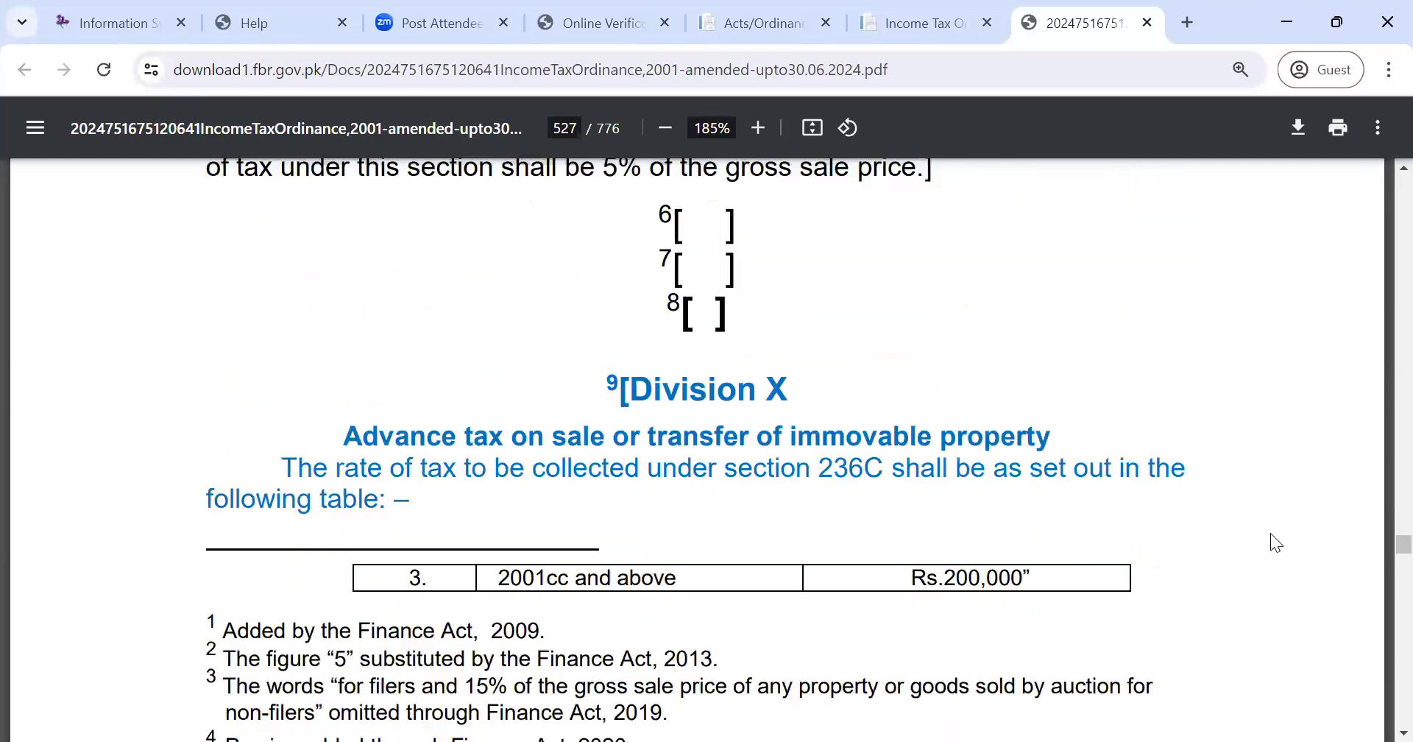
{"action": "scroll", "coordinate": [1270, 534], "scroll_direction": "up", "scroll_amount": 1}
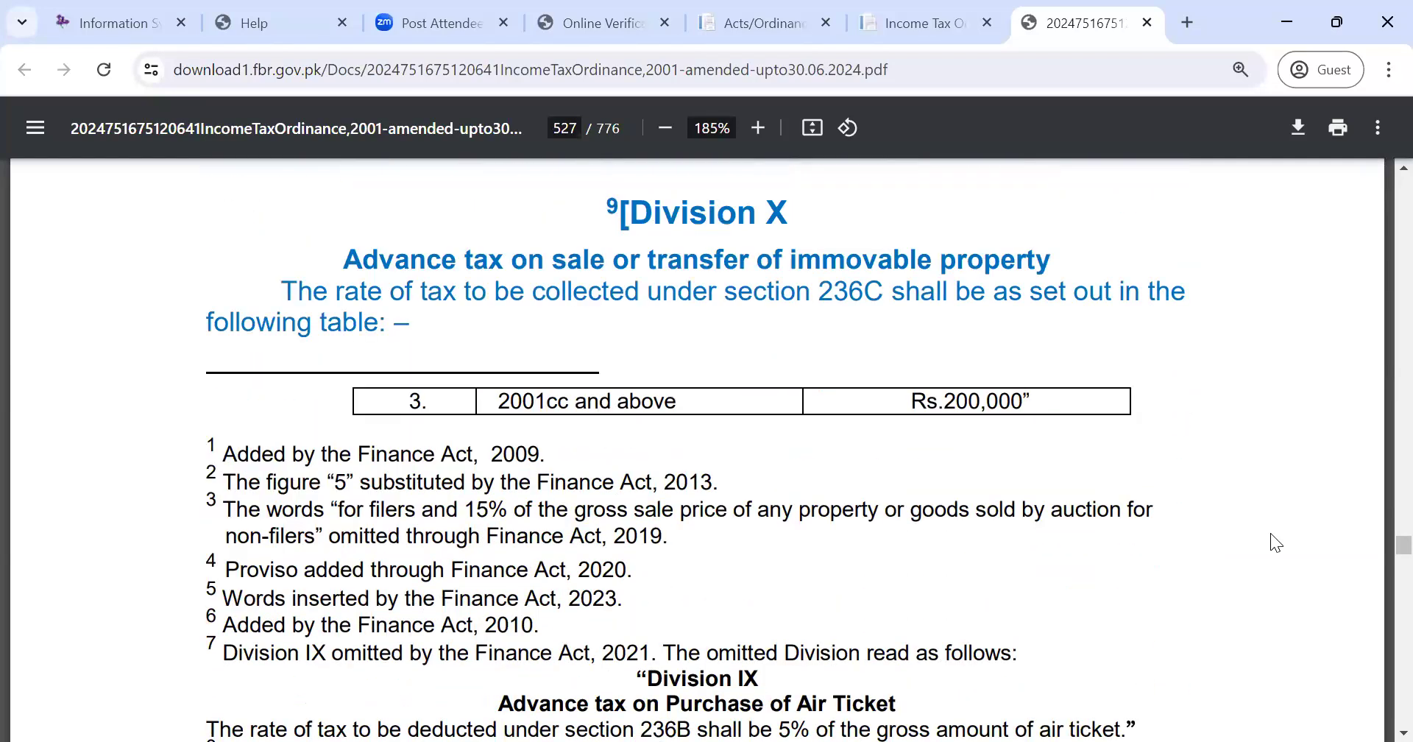
{"action": "scroll", "coordinate": [1271, 534], "scroll_direction": "down", "scroll_amount": 1}
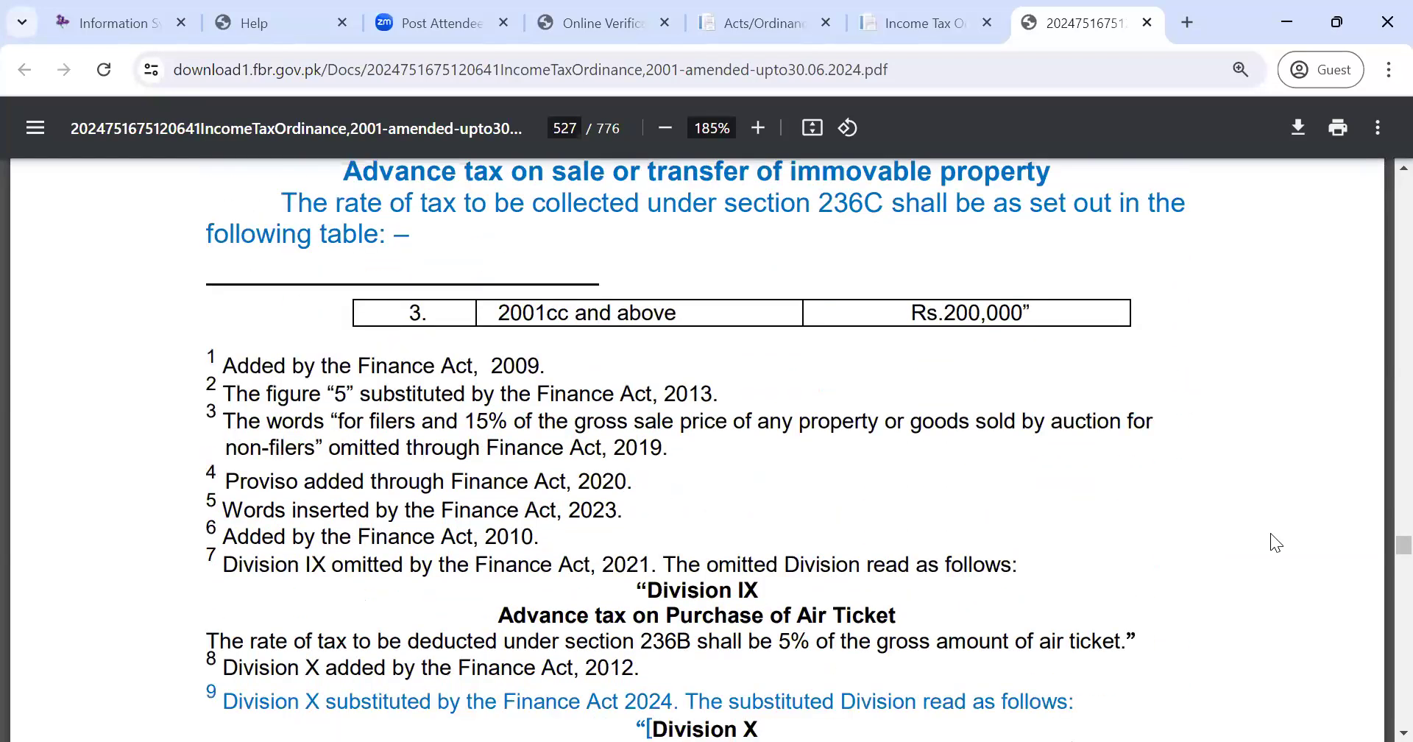
{"action": "scroll", "coordinate": [1271, 534], "scroll_direction": "down", "scroll_amount": 4}
{"action": "scroll", "coordinate": [1275, 543], "scroll_direction": "down", "scroll_amount": 7}
- Highlight 'gross amount of the' in row 1 of the page 528 rate table, then deselect
{"action": "scroll", "coordinate": [1276, 542], "scroll_direction": "up", "scroll_amount": 1}
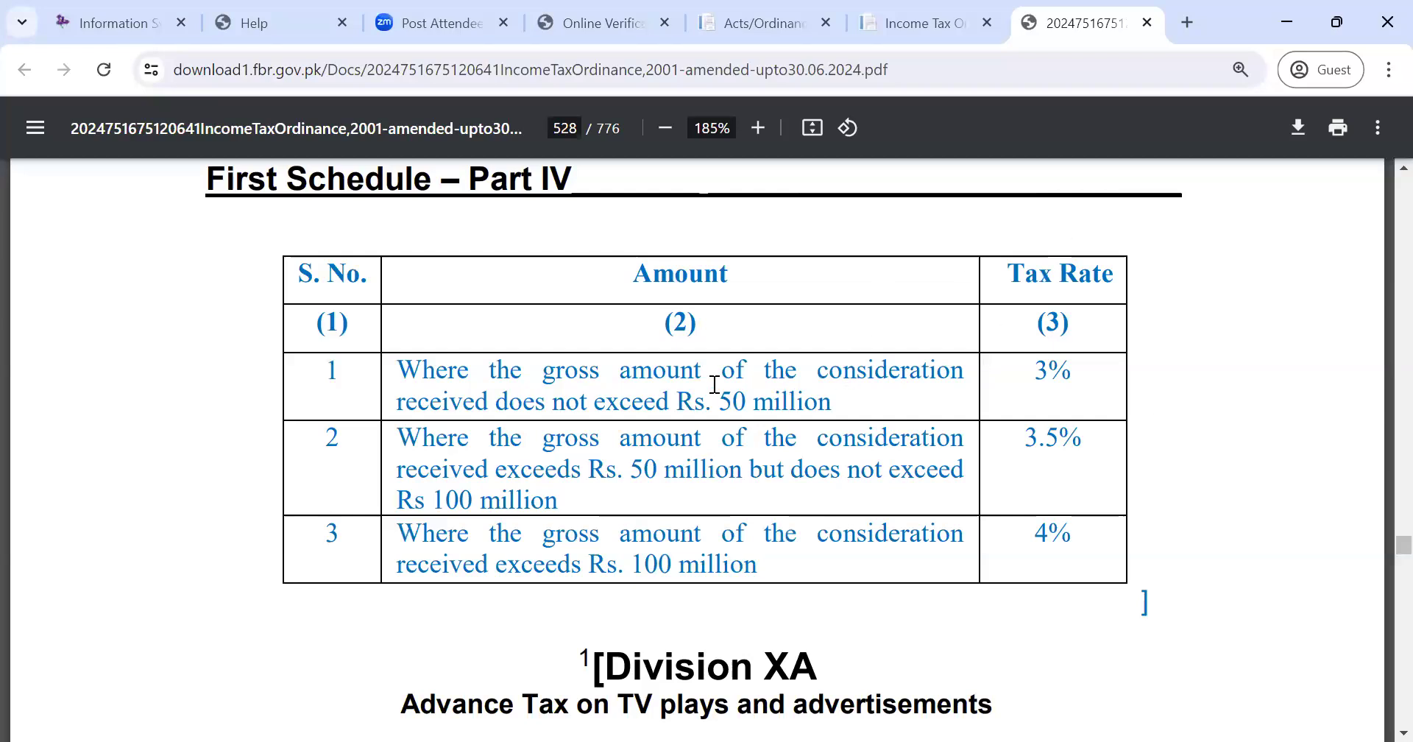
{"action": "left_click_drag", "start_coordinate": [543, 371], "coordinate": [799, 371]}
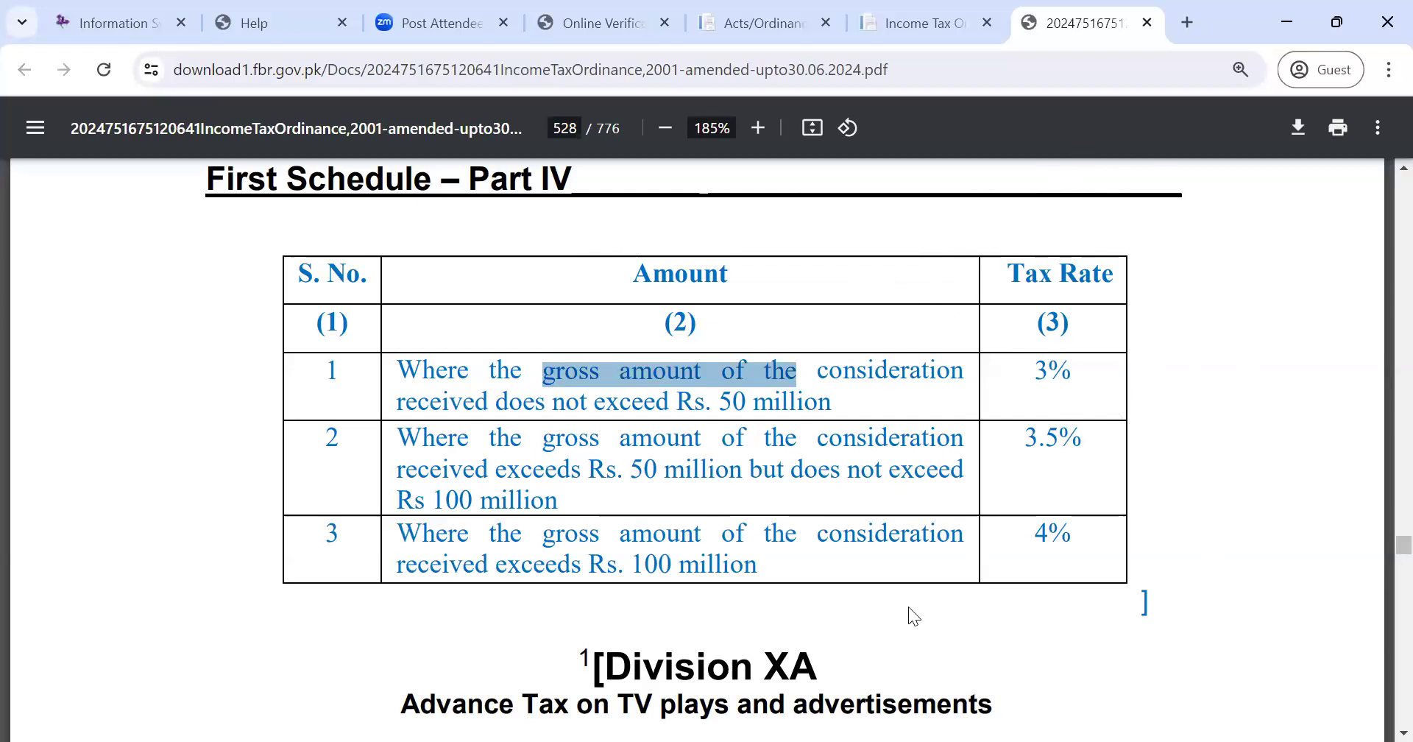
{"action": "left_click", "coordinate": [1184, 585]}
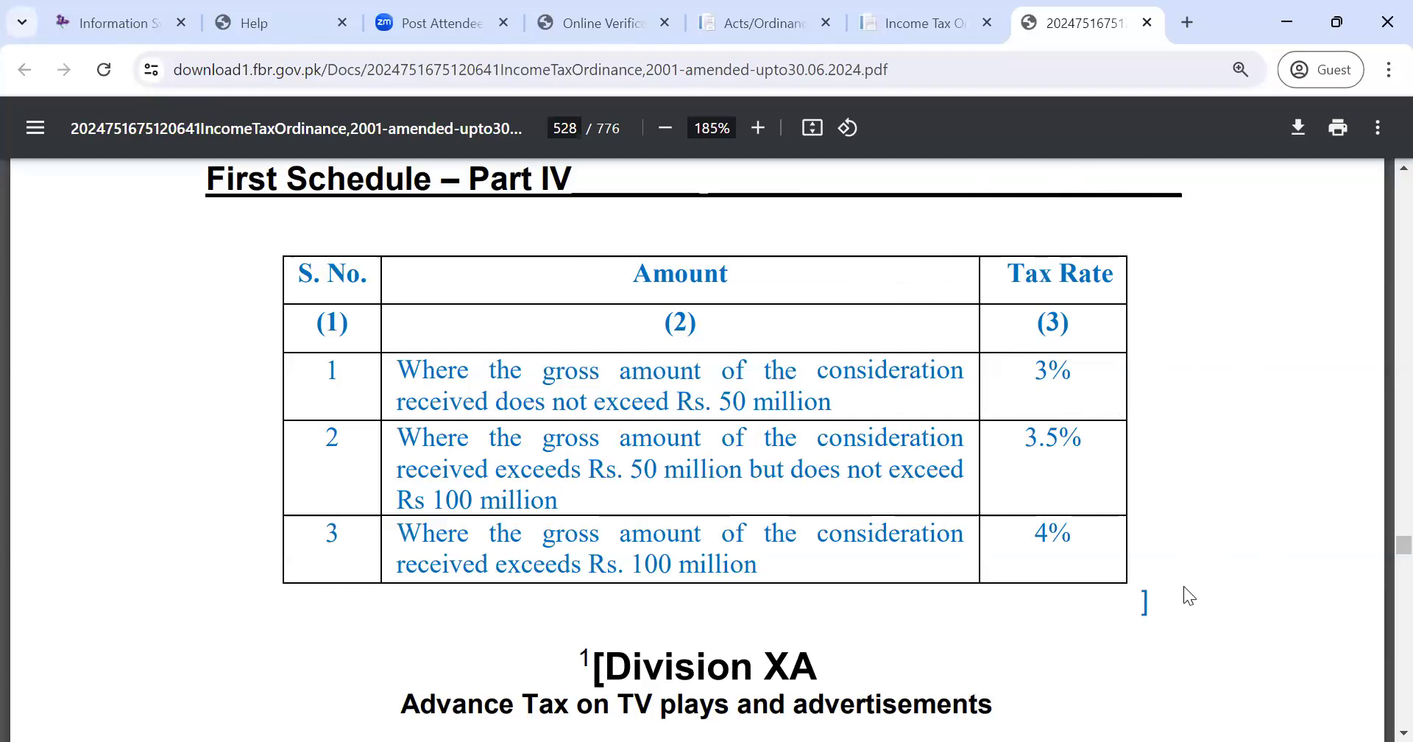